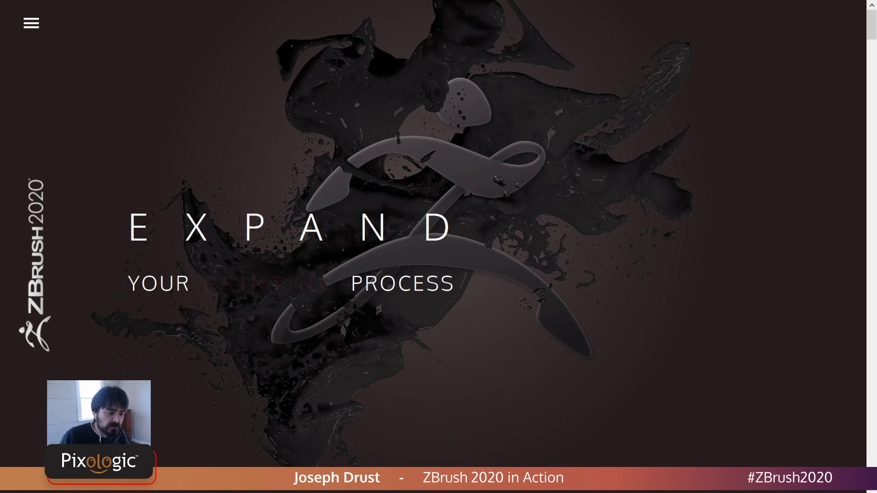
# Step: Examine the ZBrush 2020 feature page, covering the overview, Move Infinite Depth and the Adjust by Color sections
pyautogui.scroll(-8, 438, 234)
pyautogui.scroll(8, 439, 234)
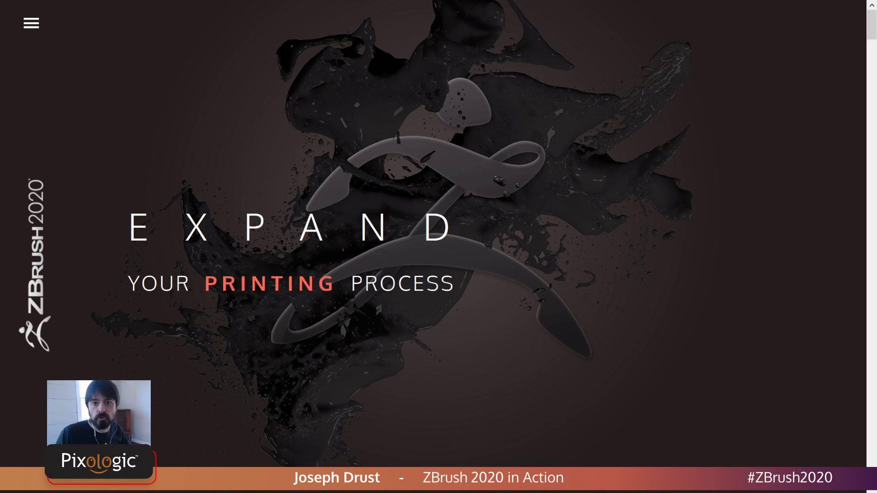
pyautogui.scroll(-9, 438, 247)
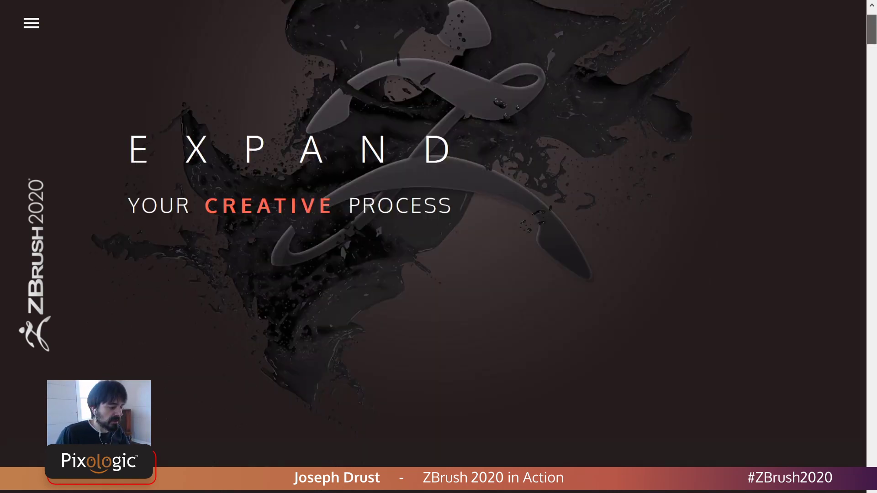
pyautogui.scroll(-2, 438, 246)
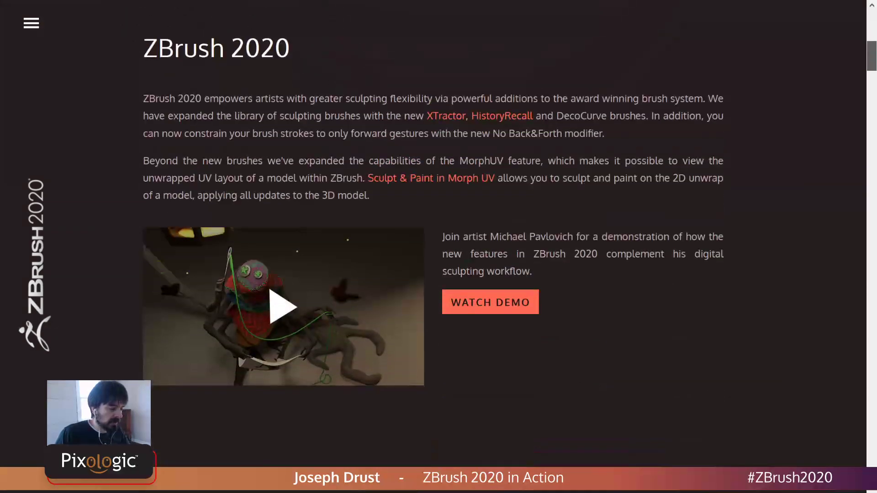
pyautogui.moveTo(871, 56); pyautogui.dragTo(872, 179)
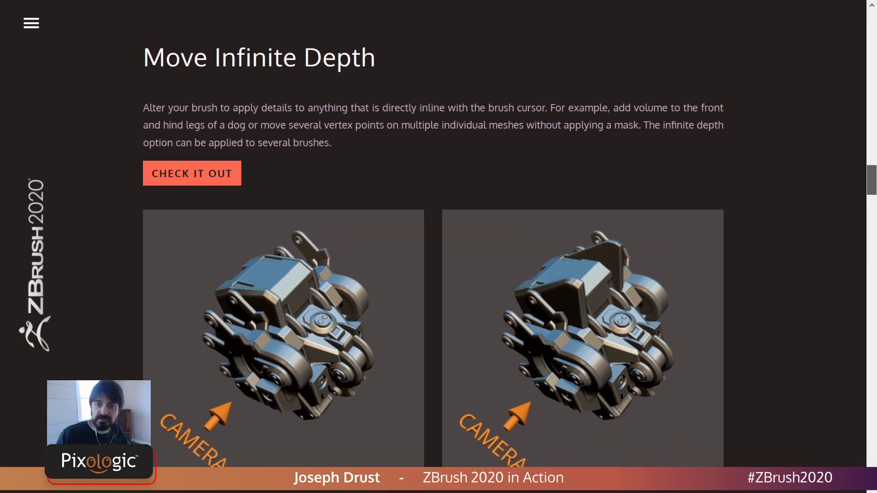
pyautogui.moveTo(871, 180); pyautogui.dragTo(871, 225)
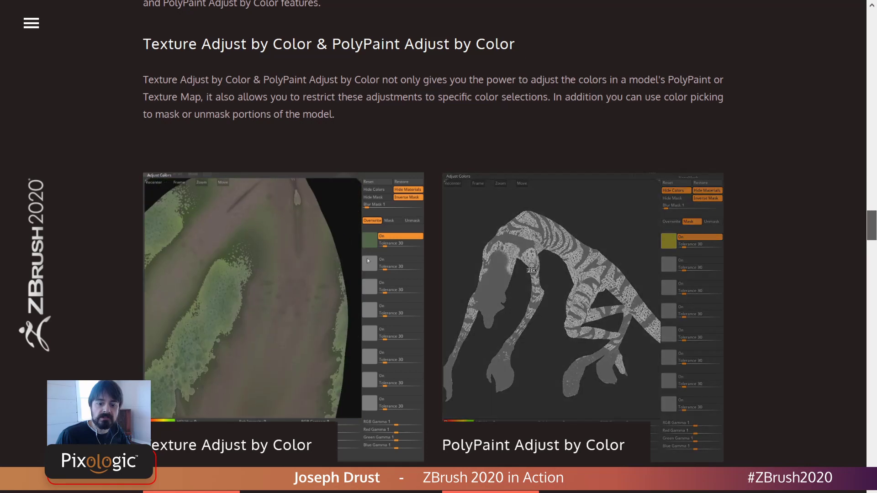
pyautogui.moveTo(872, 225)
pyautogui.mouseDown()
pyautogui.moveTo(872, 460)
pyautogui.moveTo(872, 23)
pyautogui.mouseUp()
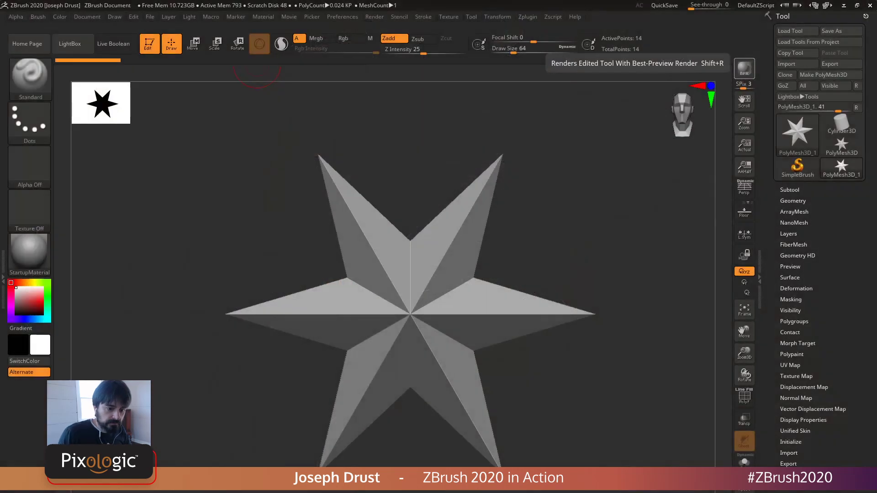
pyautogui.moveTo(617, 210)
pyautogui.keyDown('alt'); pyautogui.mouseDown()
pyautogui.moveTo(612, 226)
pyautogui.moveTo(599, 190)
pyautogui.mouseUp(); pyautogui.keyUp('alt')
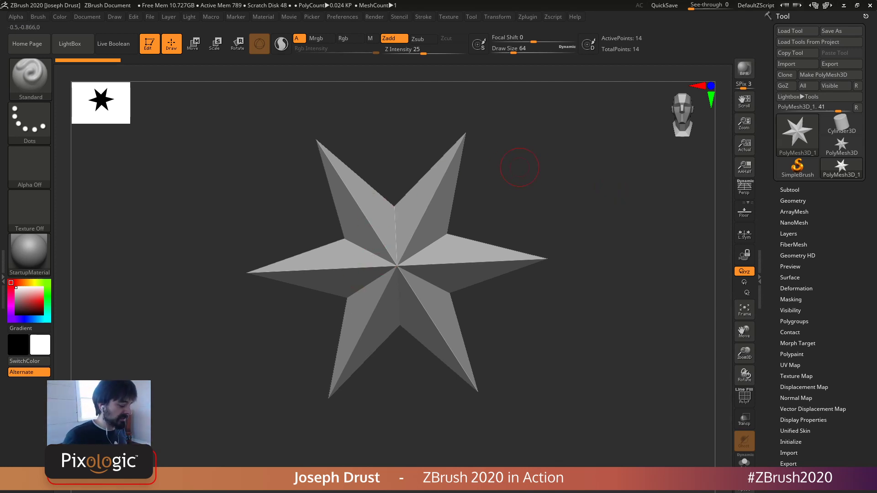
pyautogui.moveTo(521, 174); pyautogui.dragTo(485, 221)
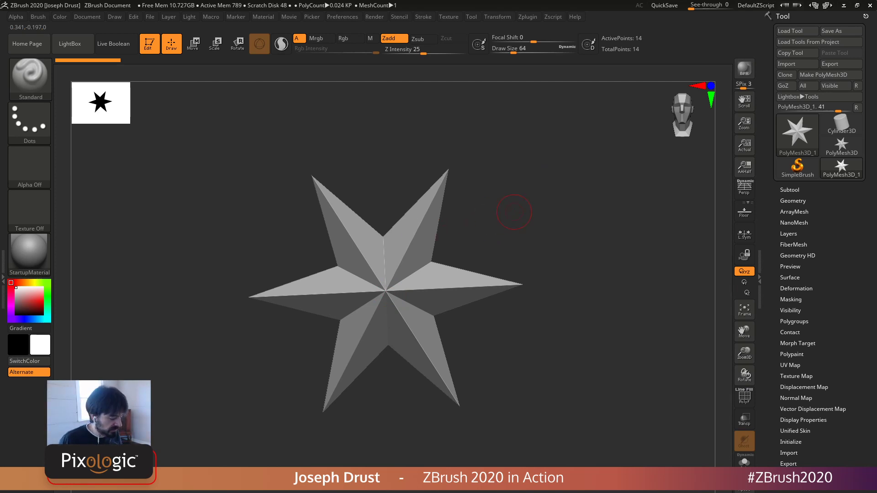
pyautogui.keyDown('shift'); pyautogui.moveTo(513, 211); pyautogui.dragTo(552, 245); pyautogui.keyUp('shift')
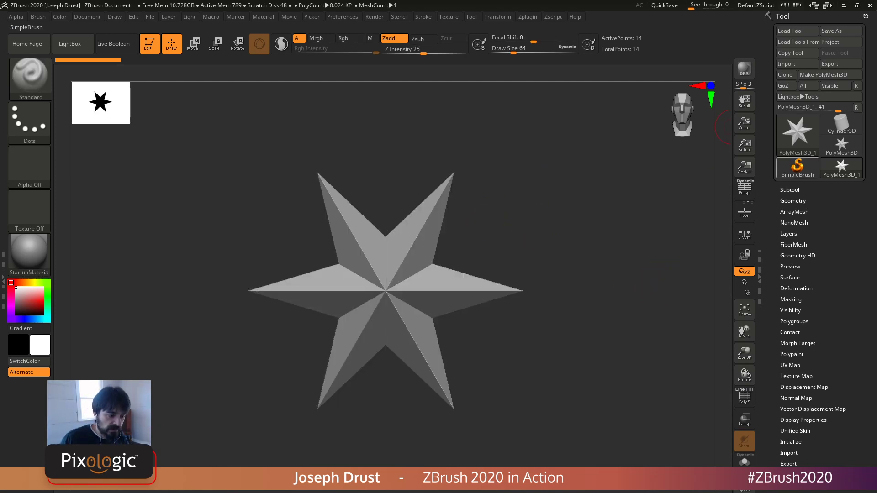
# Step: Replace the star mesh with an initialized QSphere using a resolution of 6 on the X, Y and Z axes
pyautogui.moveTo(845, 215); pyautogui.dragTo(845, 146)
pyautogui.keyDown('shift'); pyautogui.click(791, 373); pyautogui.keyUp('shift')
pyautogui.moveTo(777, 402); pyautogui.dragTo(777, 337)
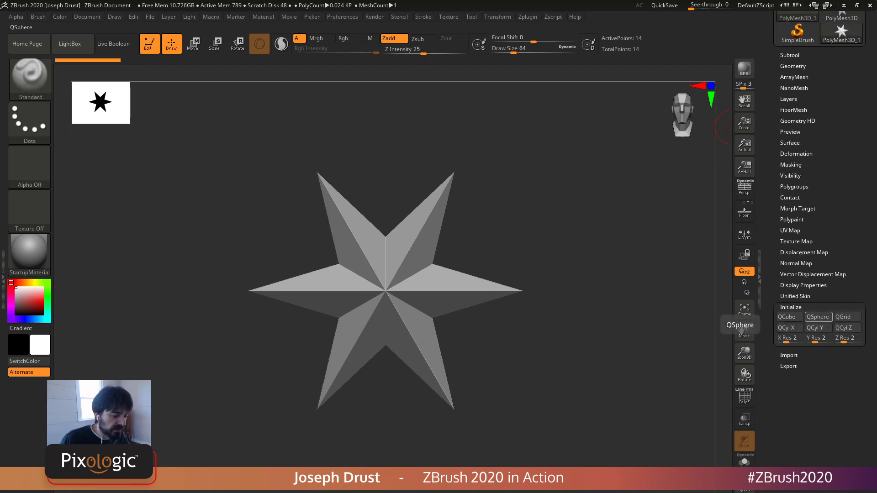
pyautogui.write('8')
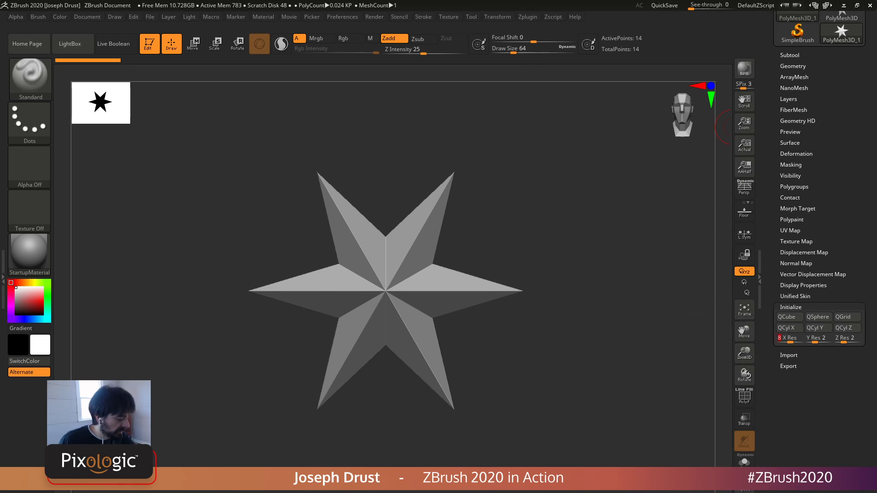
pyautogui.write('6')
pyautogui.click(818, 338)
pyautogui.write('6')
pyautogui.click(846, 338)
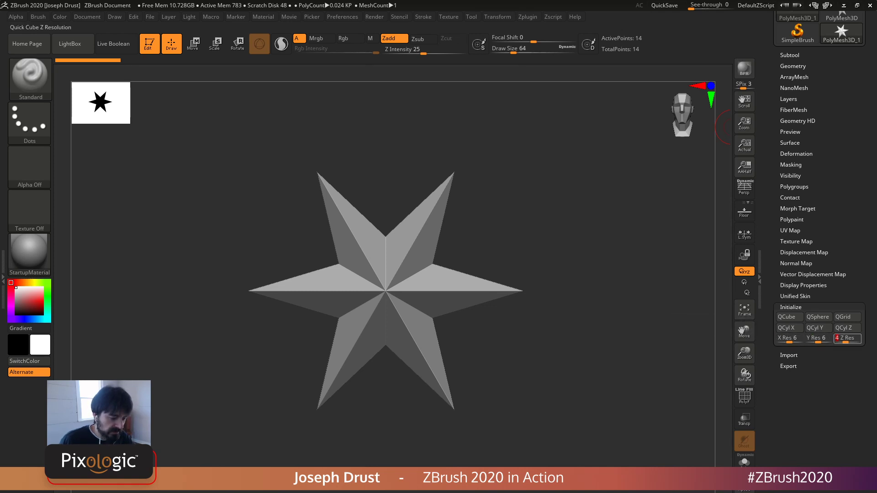
pyautogui.write('6')
pyautogui.click(818, 316)
pyautogui.press('f')
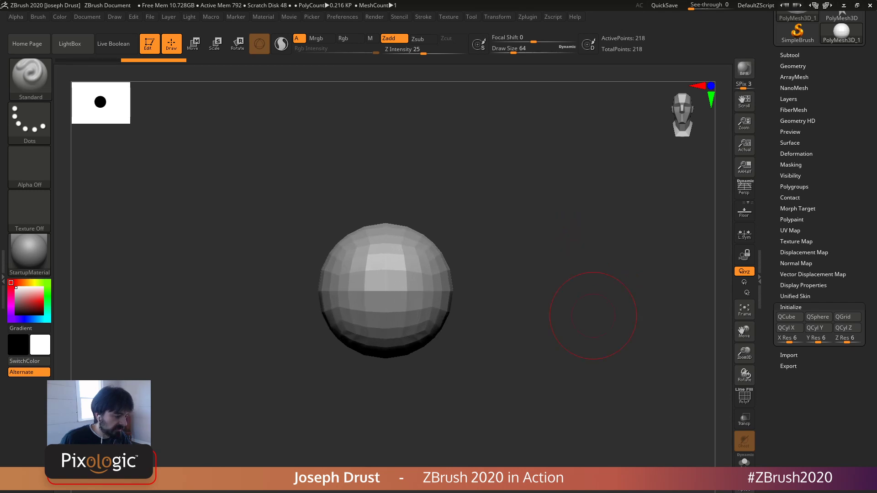
# Step: Subdivide the sphere four times to get a smooth, dense mesh
pyautogui.moveTo(768, 199); pyautogui.dragTo(768, 320)
pyautogui.hotkey('ctrl', 'd')
pyautogui.hotkey('ctrl', 'd')
pyautogui.hotkey('ctrl', 'd')
pyautogui.hotkey('ctrl', 'd')
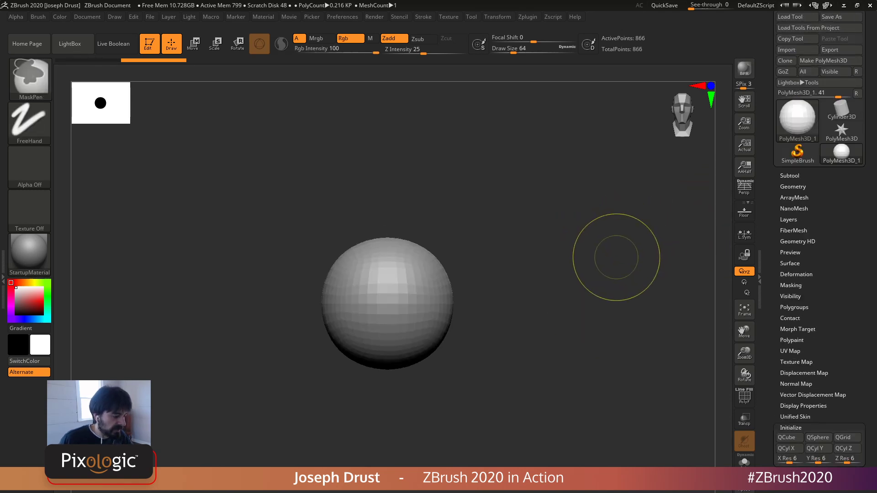
pyautogui.moveTo(608, 256)
pyautogui.mouseDown()
pyautogui.moveTo(627, 282)
pyautogui.moveTo(614, 268)
pyautogui.mouseUp()
# Step: Select the ClayBuildup brush and reduce its draw size to 8
pyautogui.press('space')
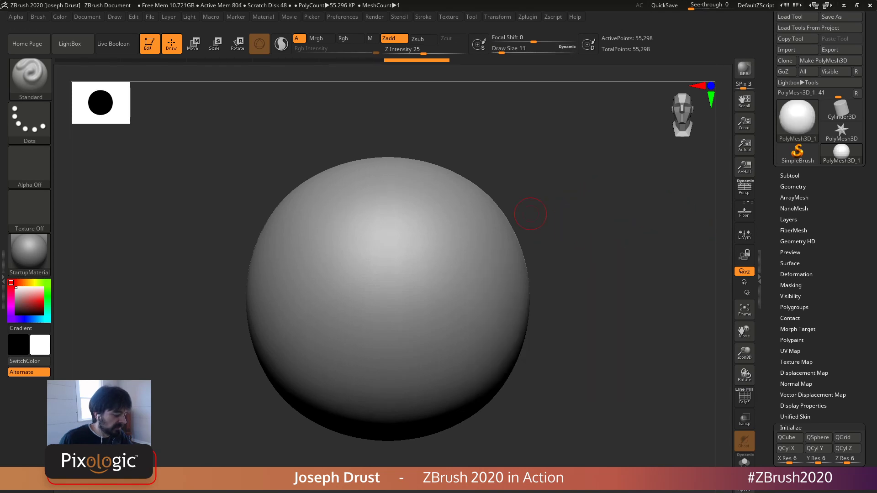
pyautogui.press('b')
pyautogui.press('c')
pyautogui.press('b')
pyautogui.press('s')
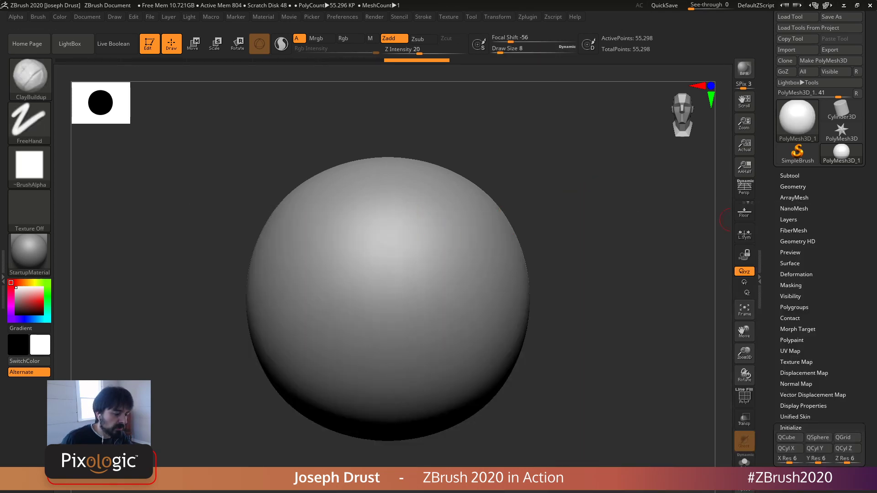
# Step: Apply the Unify deformation to the sphere and frame the whole mesh
pyautogui.click(796, 275)
pyautogui.click(793, 285)
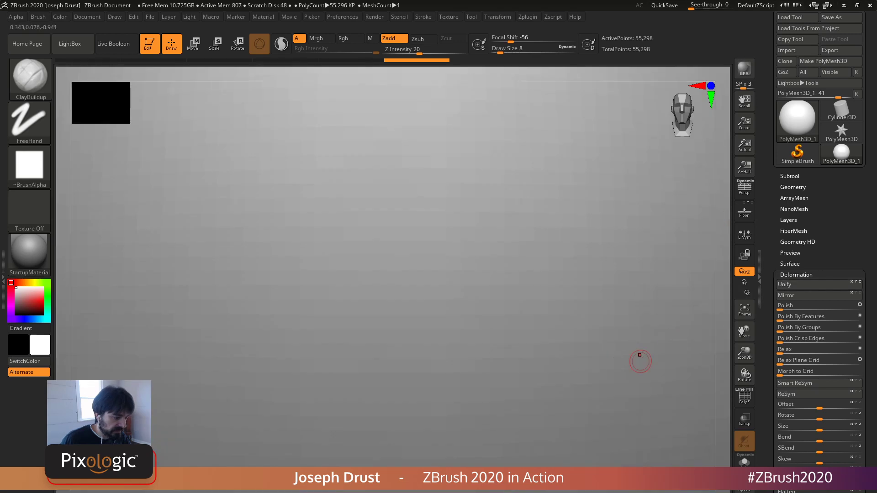
pyautogui.click(745, 310)
pyautogui.keyDown('ctrl'); pyautogui.moveTo(466, 347); pyautogui.dragTo(460, 288, button='right'); pyautogui.keyUp('ctrl')
# Step: Sculpt four small round bumps on the upper front of the sphere with ClayBuildup at draw size 49, then smooth them
pyautogui.press('s')
pyautogui.moveTo(443, 265); pyautogui.dragTo(458, 263)
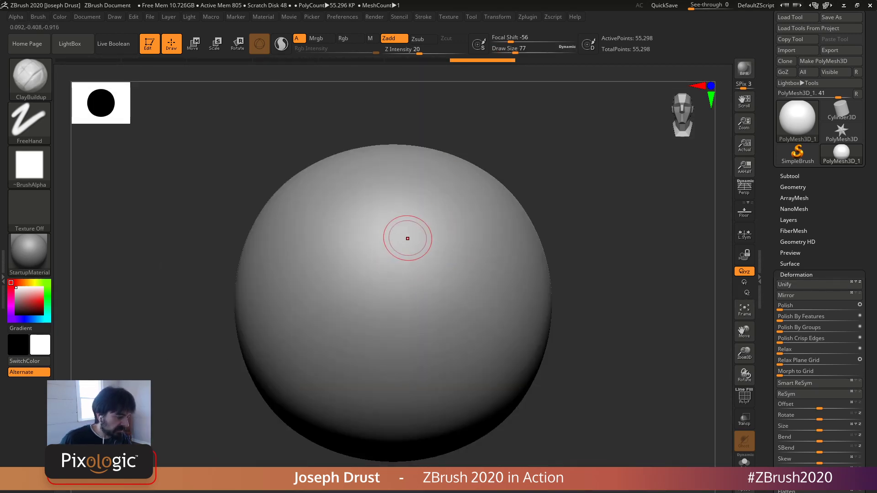
pyautogui.press('space')
pyautogui.moveTo(401, 230); pyautogui.dragTo(393, 223)
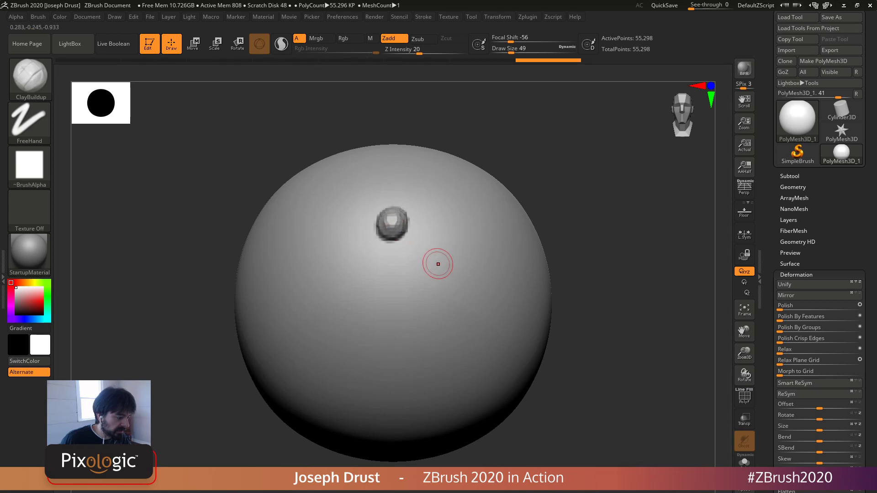
pyautogui.moveTo(437, 261); pyautogui.dragTo(431, 264)
pyautogui.moveTo(435, 222); pyautogui.dragTo(433, 227)
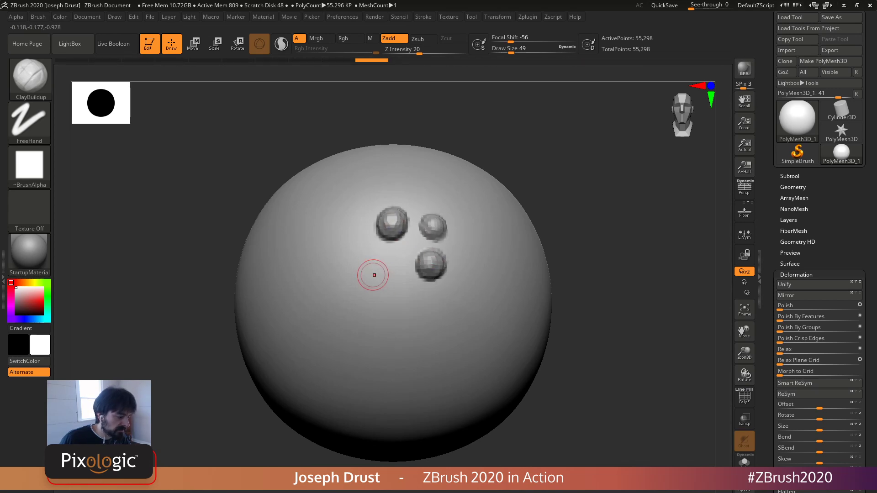
pyautogui.moveTo(349, 232); pyautogui.dragTo(347, 237)
pyautogui.keyDown('shift'); pyautogui.moveTo(392, 222); pyautogui.dragTo(437, 228); pyautogui.keyUp('shift')
pyautogui.keyDown('shift'); pyautogui.moveTo(429, 260); pyautogui.dragTo(432, 267); pyautogui.keyUp('shift')
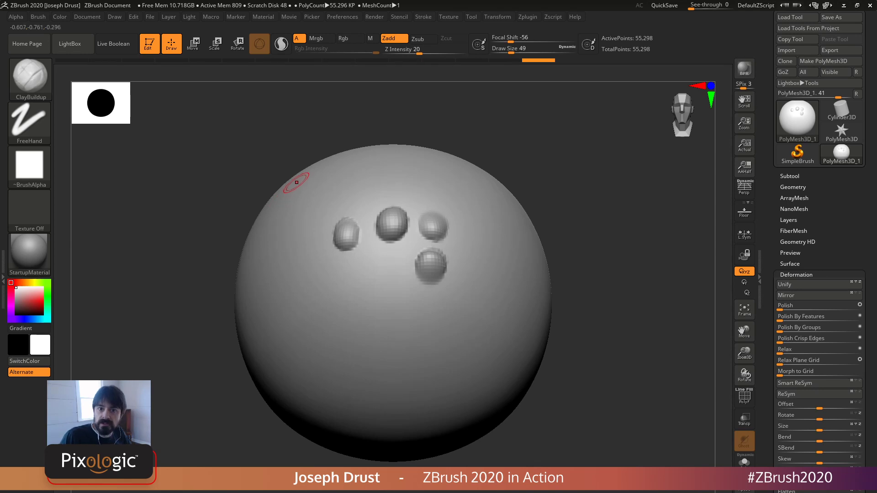
# Step: Examine the XTractor brush variants in the sculpting brush library
pyautogui.click(30, 77)
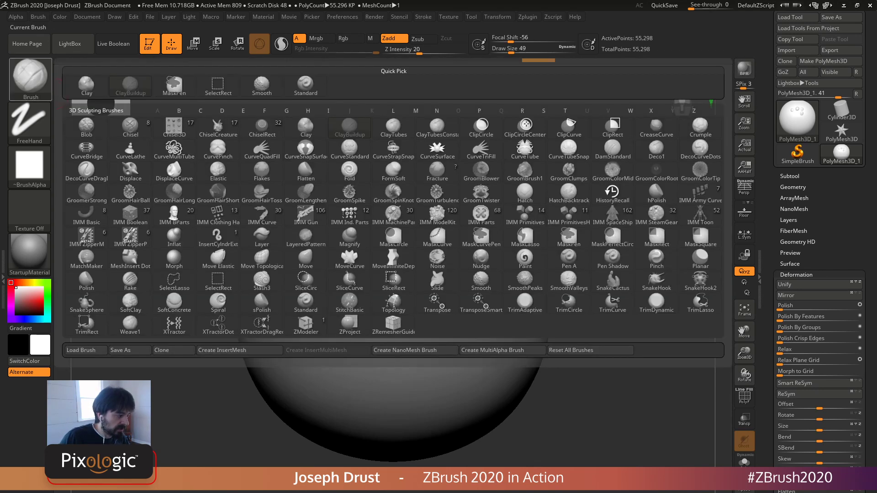
pyautogui.moveTo(175, 325)
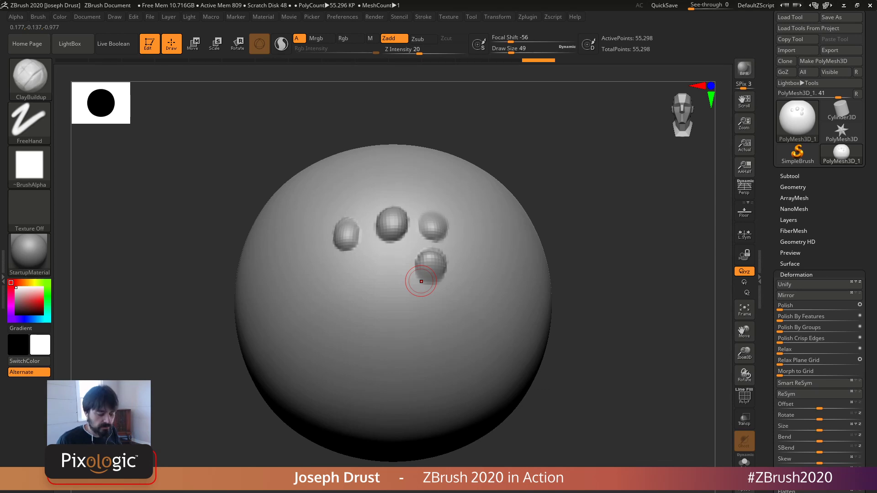
pyautogui.press('b')
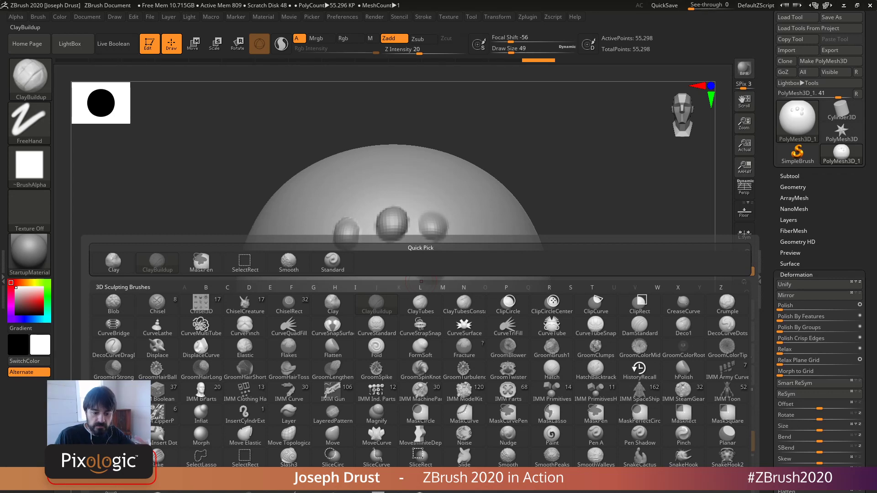
pyautogui.press('x')
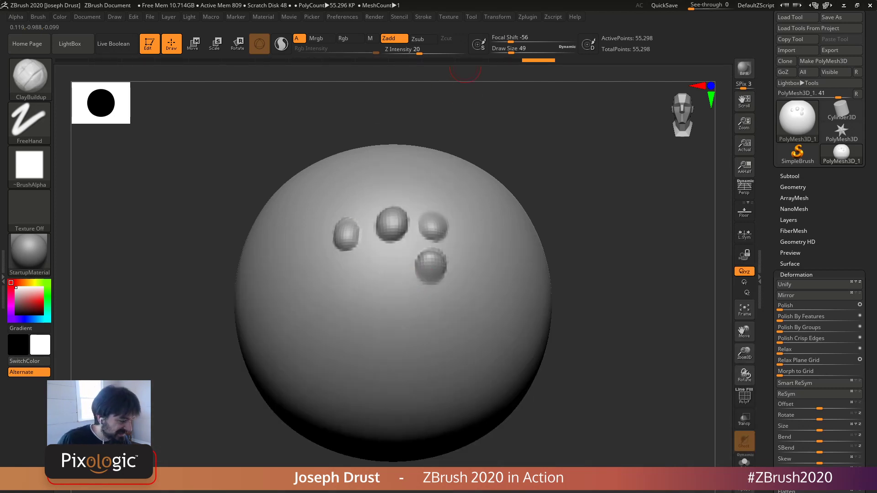
pyautogui.press('b')
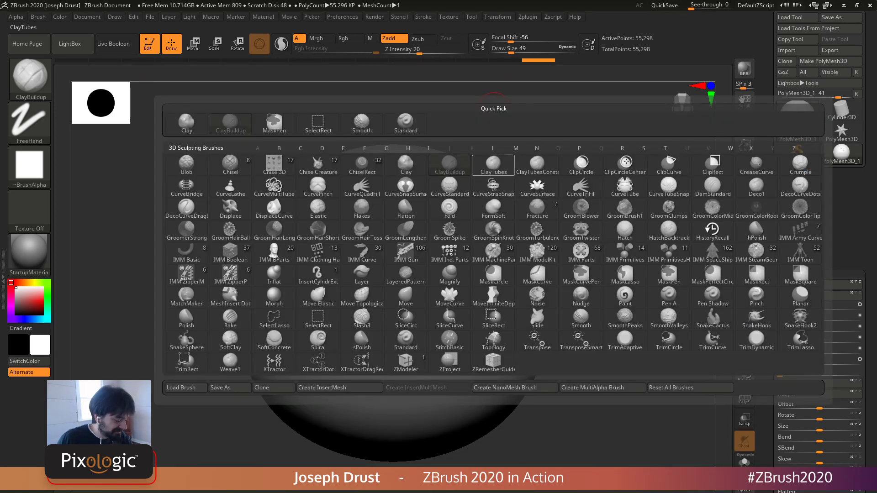
pyautogui.press('x')
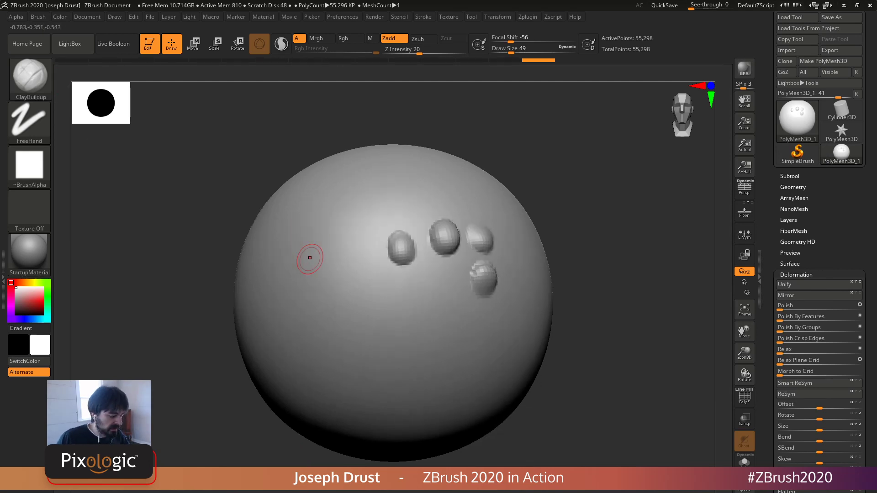
# Step: Select the XTractor brush and turn the sphere so that the bumps face the front
pyautogui.press('b')
pyautogui.press('x')
pyautogui.press('t')
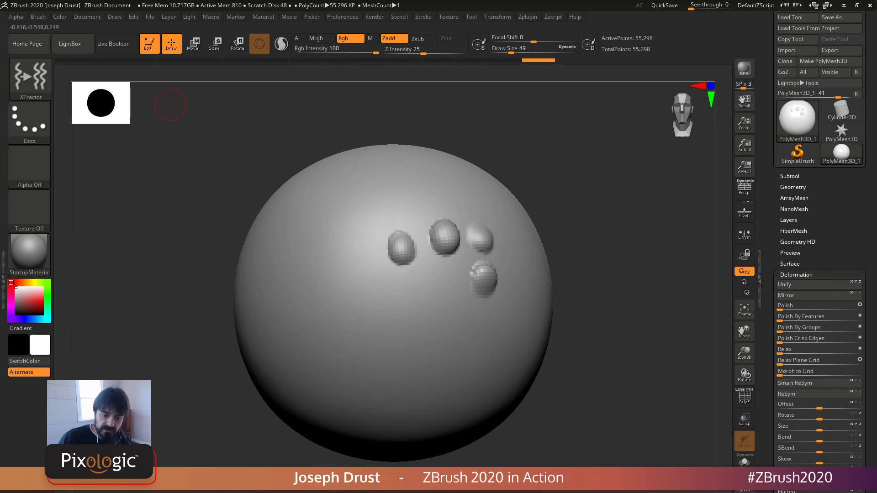
pyautogui.moveTo(568, 158); pyautogui.dragTo(516, 141)
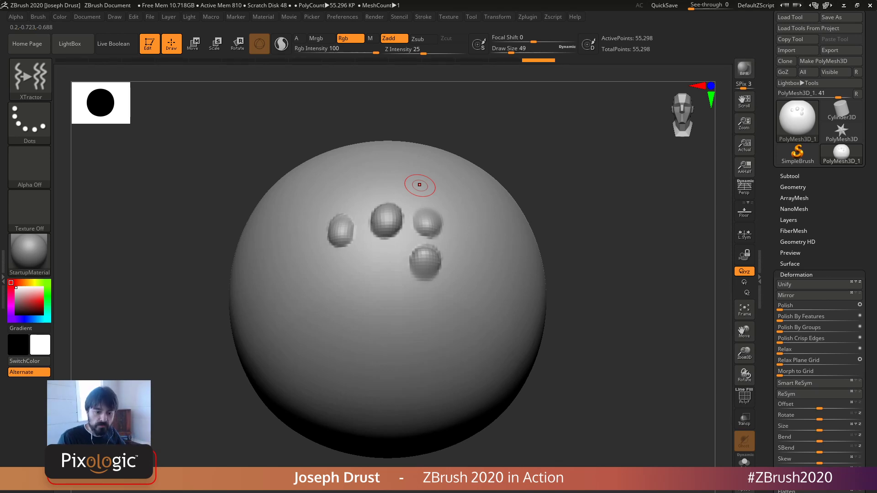
# Step: Switch to the Standard brush and back to ClayBuildup
pyautogui.press('b')
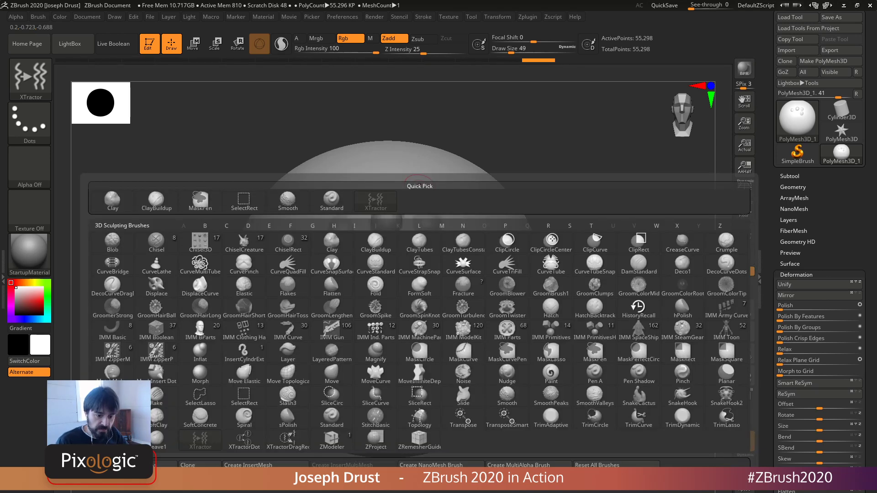
pyautogui.press('s')
pyautogui.press('t')
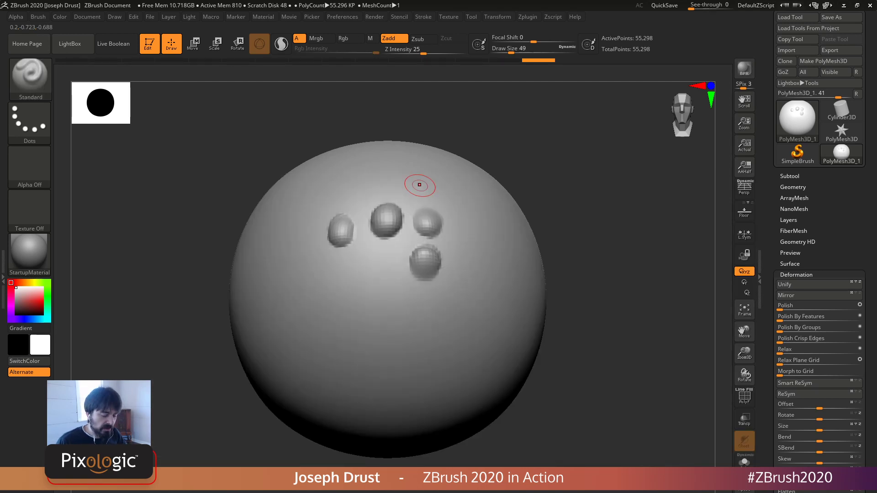
pyautogui.press('b')
pyautogui.press('c')
pyautogui.press('b')
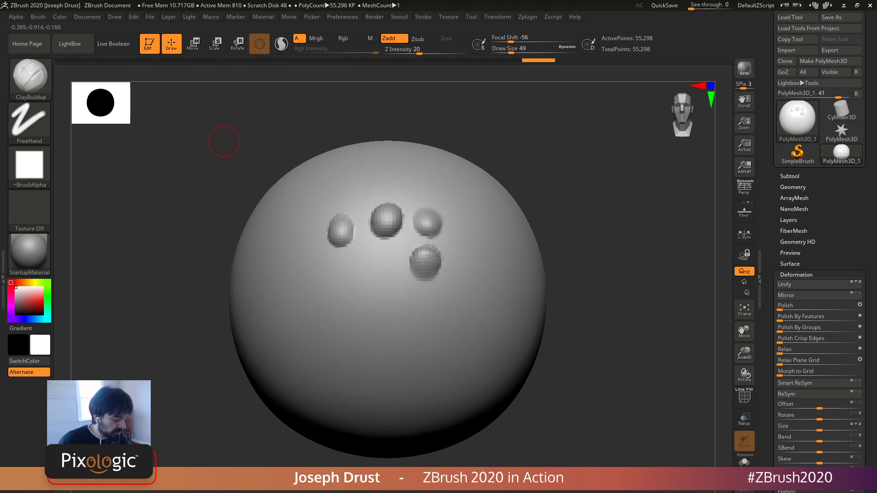
# Step: Stroke across the sphere's surface just below the bumps with the XTractor brush at draw size 167
pyautogui.press('b')
pyautogui.press('x')
pyautogui.press('t')
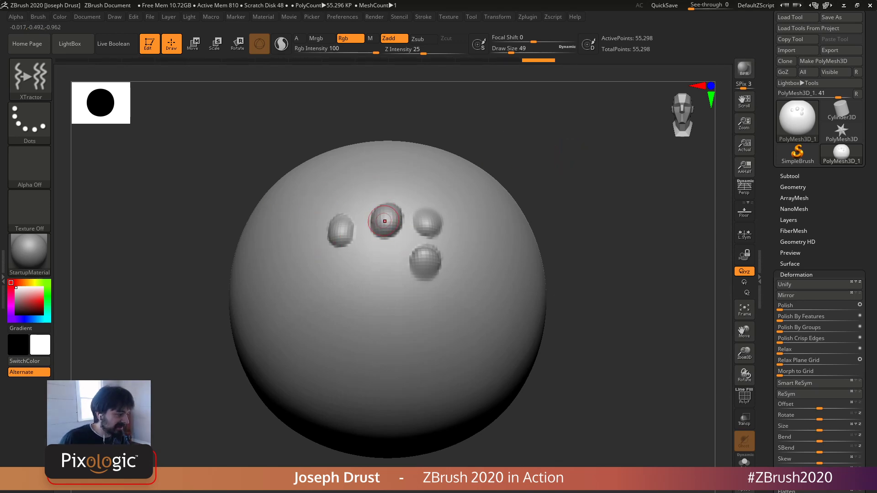
pyautogui.press('space')
pyautogui.moveTo(393, 211); pyautogui.dragTo(393, 284)
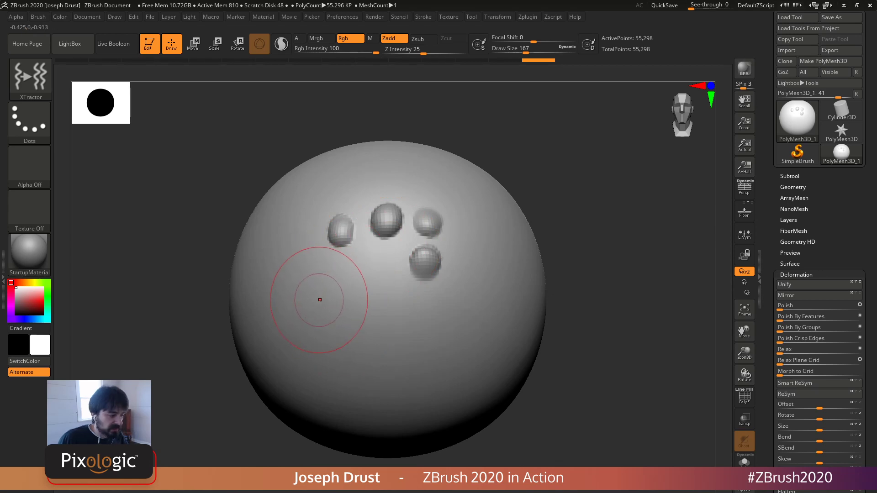
pyautogui.moveTo(315, 270); pyautogui.dragTo(397, 290)
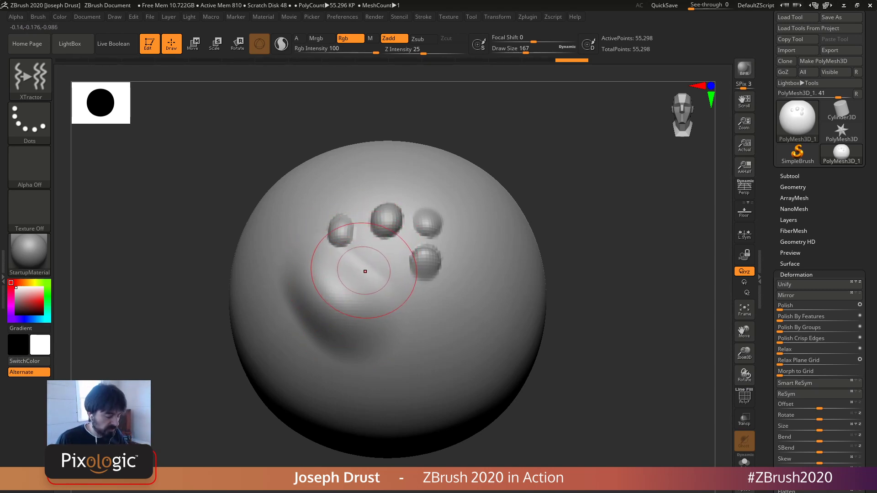
# Step: Clear the stroke below the bumps and examine the Create Alpha From Brush Stroke command among the alpha options
pyautogui.keyDown('shift'); pyautogui.moveTo(364, 266); pyautogui.dragTo(366, 268); pyautogui.keyUp('shift')
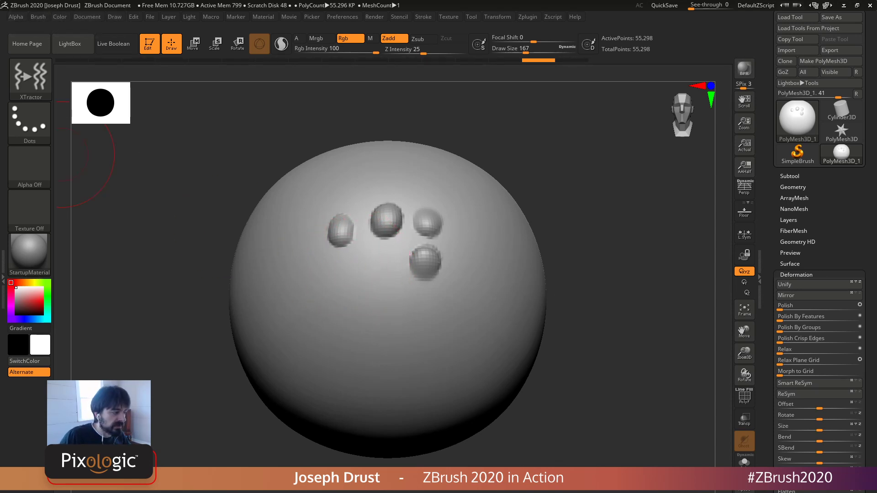
pyautogui.click(16, 17)
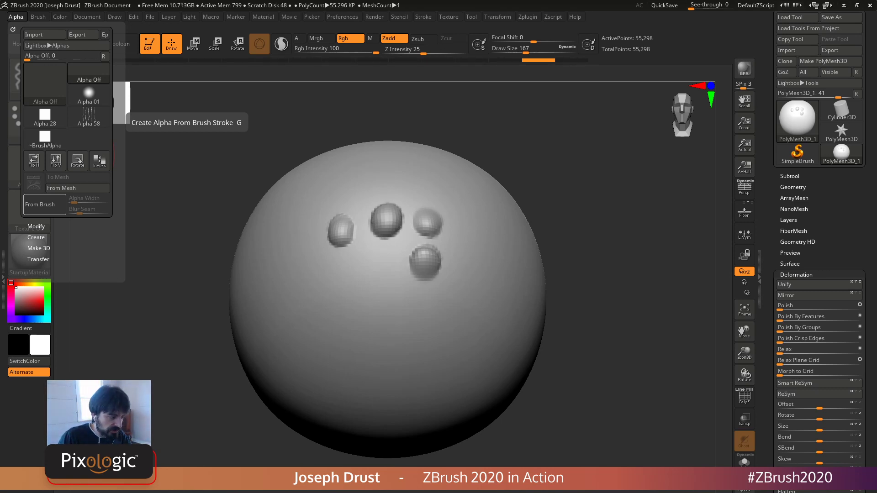
pyautogui.press('g')
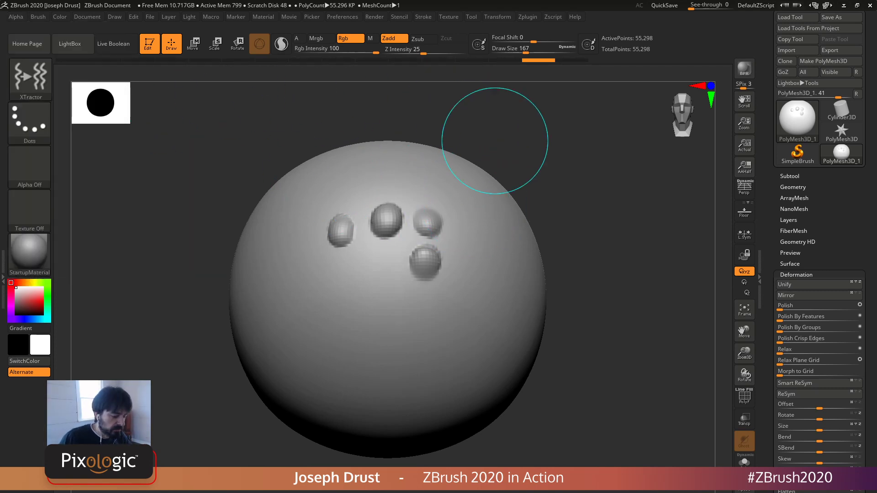
# Step: Extract an alpha from the area of the sphere's bumps with the XTractor brush and inspect the captured alpha
pyautogui.keyDown('alt'); pyautogui.moveTo(531, 137); pyautogui.dragTo(512, 165); pyautogui.keyUp('alt')
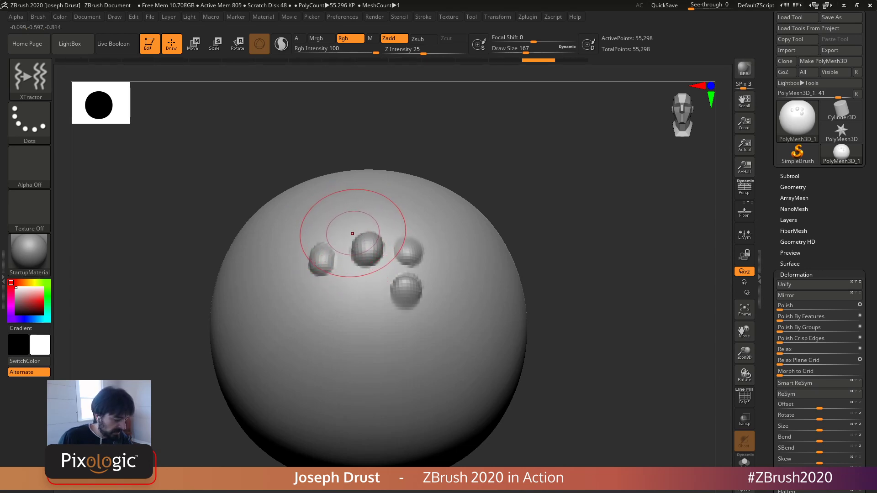
pyautogui.press('g')
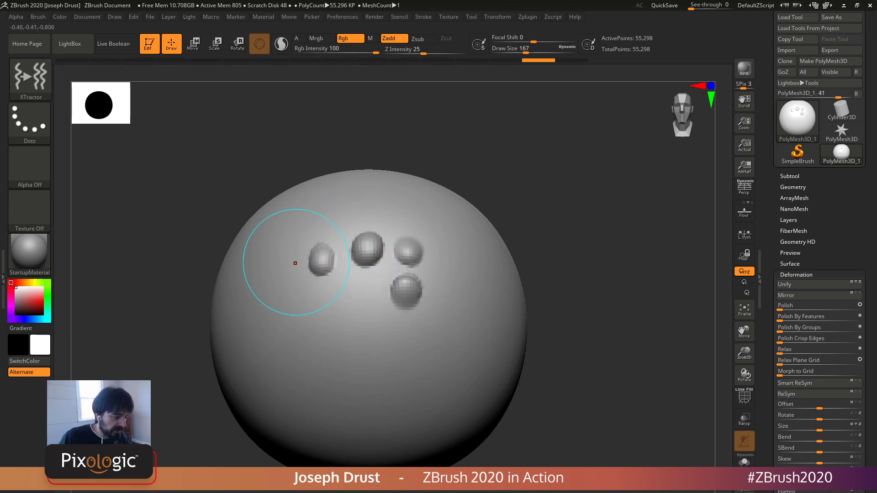
pyautogui.moveTo(557, 168); pyautogui.dragTo(571, 185)
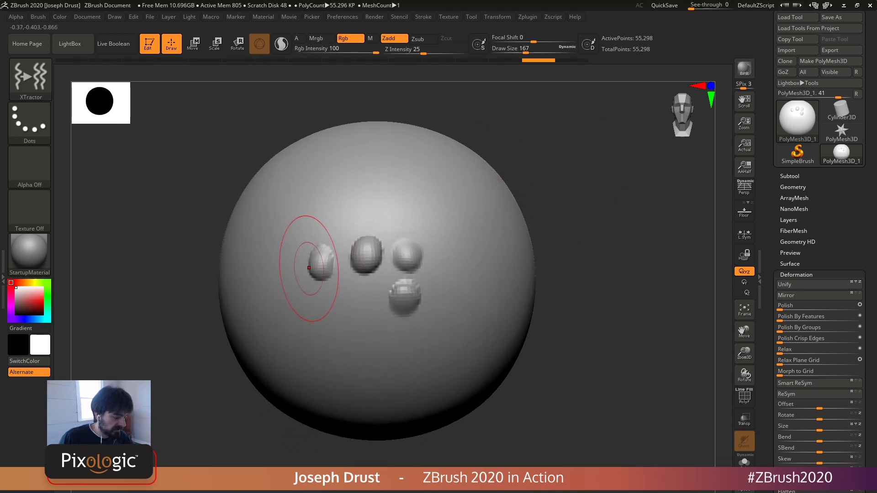
pyautogui.press('g')
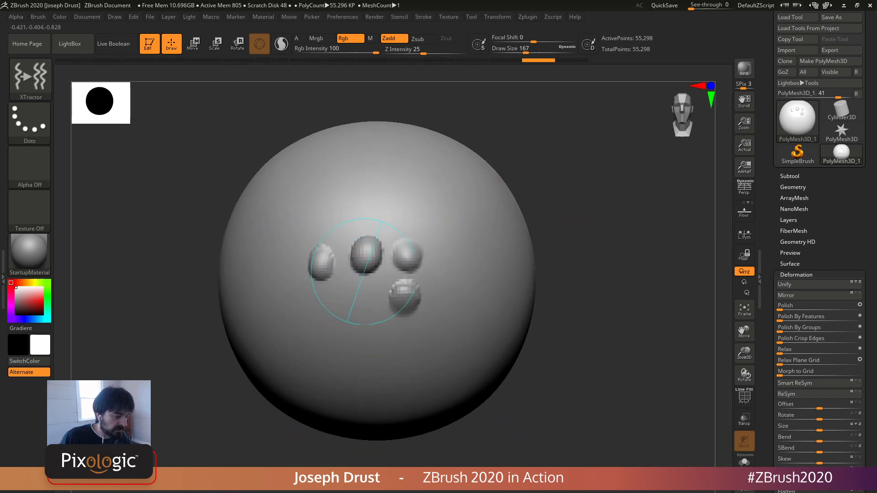
pyautogui.click(412, 278)
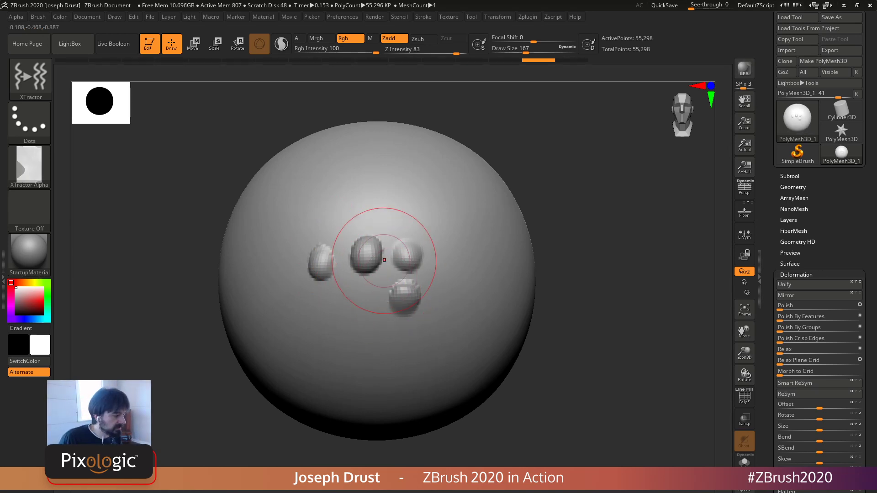
pyautogui.moveTo(29, 165)
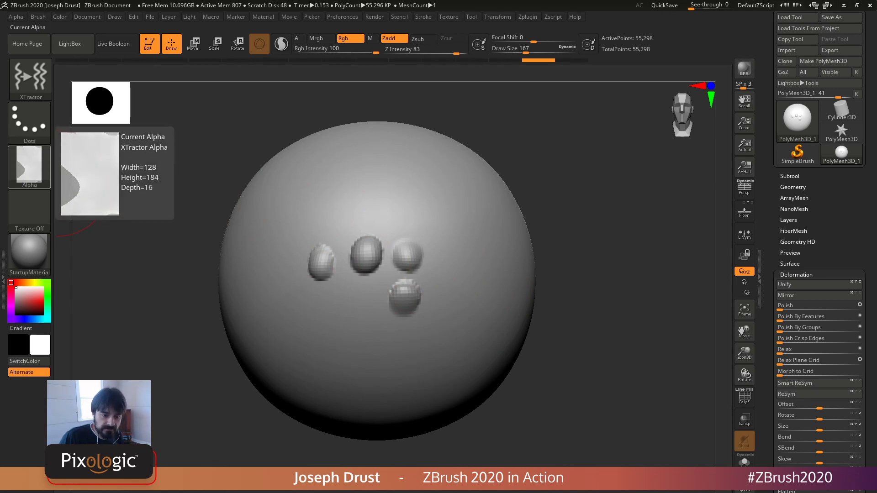
# Step: Stroke the extracted alpha over the bare surface beside the bumps and undo the stroke
pyautogui.moveTo(534, 215)
pyautogui.mouseDown()
pyautogui.moveTo(485, 221)
pyautogui.moveTo(473, 289)
pyautogui.mouseUp()
pyautogui.moveTo(611, 234)
pyautogui.mouseDown()
pyautogui.moveTo(569, 242)
pyautogui.moveTo(592, 244)
pyautogui.mouseUp()
pyautogui.hotkey('ctrl', 'z')
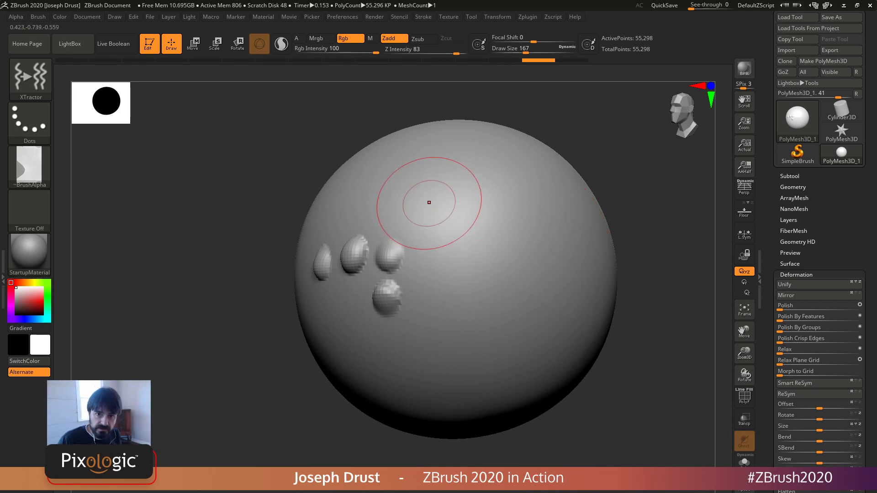
pyautogui.moveTo(640, 178); pyautogui.dragTo(692, 167)
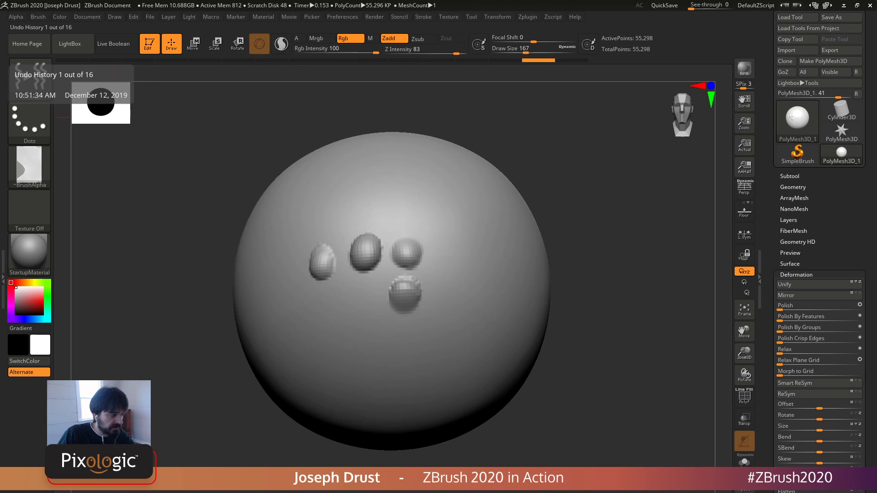
# Step: Compare the original star mesh, the last stroke and the bumped sphere by moving through the undo history
pyautogui.click(72, 60)
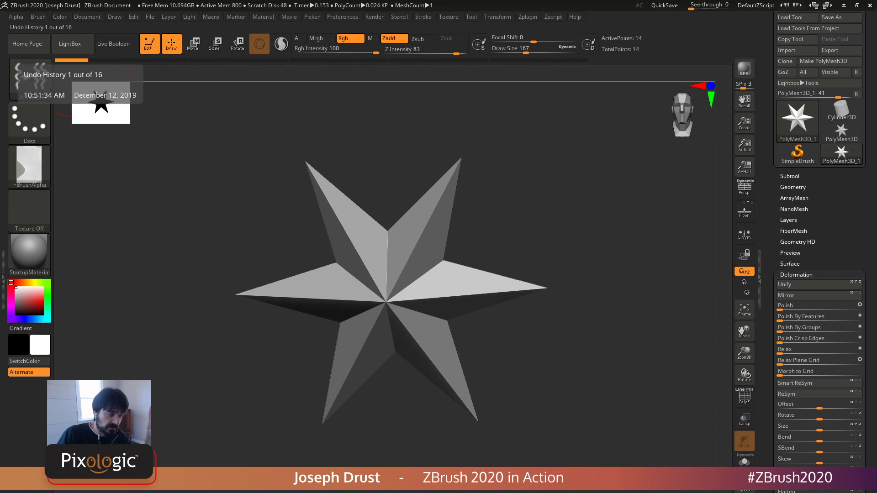
pyautogui.click(571, 60)
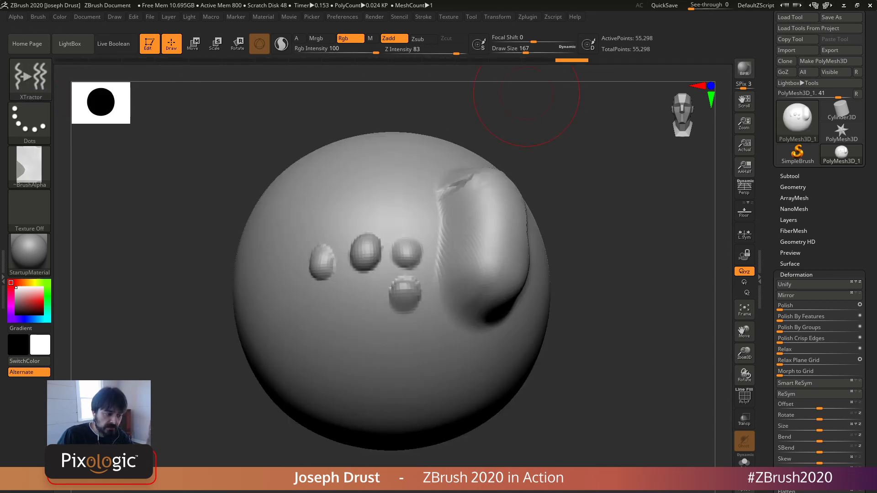
pyautogui.hotkey('ctrl', 'z')
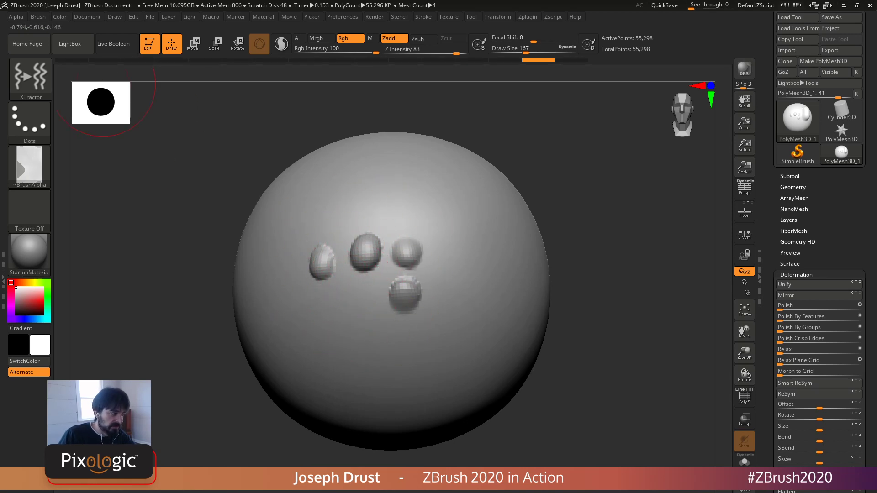
pyautogui.click(72, 60)
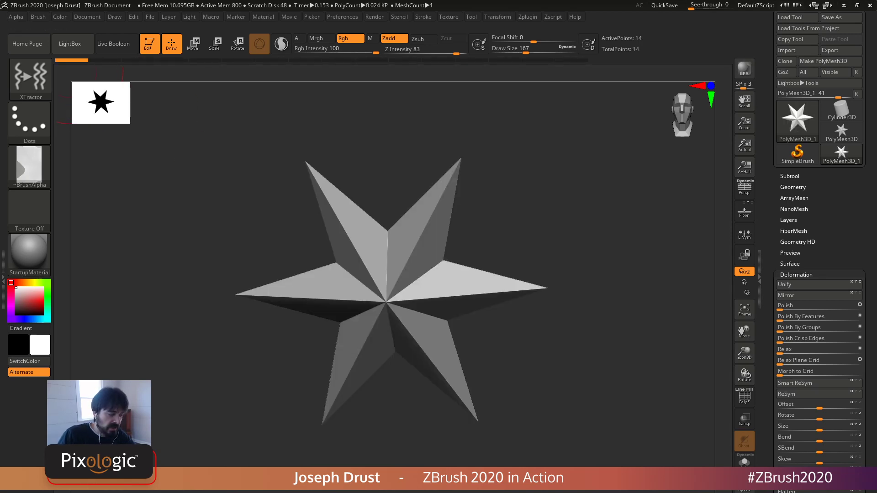
pyautogui.moveTo(29, 167)
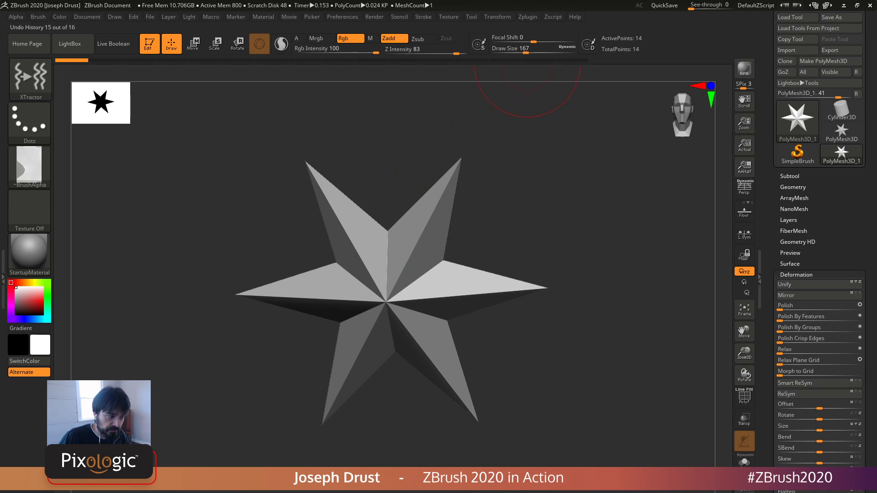
pyautogui.click(539, 59)
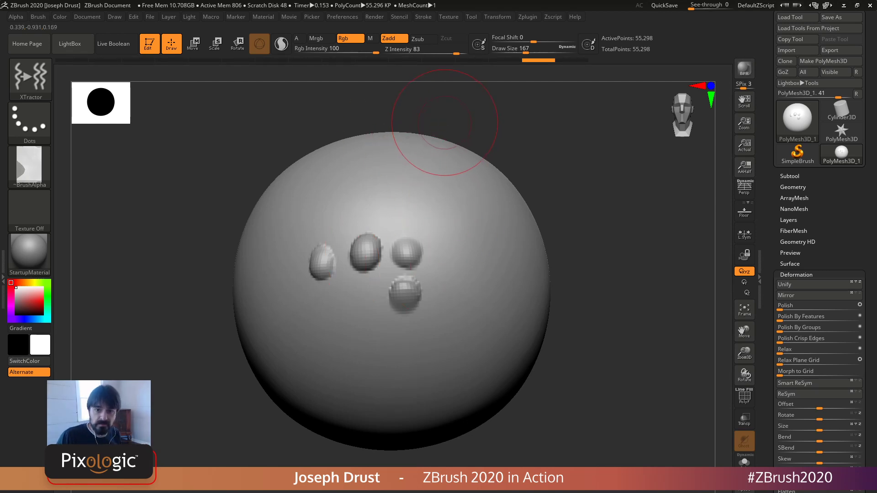
# Step: Step back to the smooth sphere at undo history state 7 and mark that state as the reference
pyautogui.moveTo(591, 143); pyautogui.dragTo(417, 95)
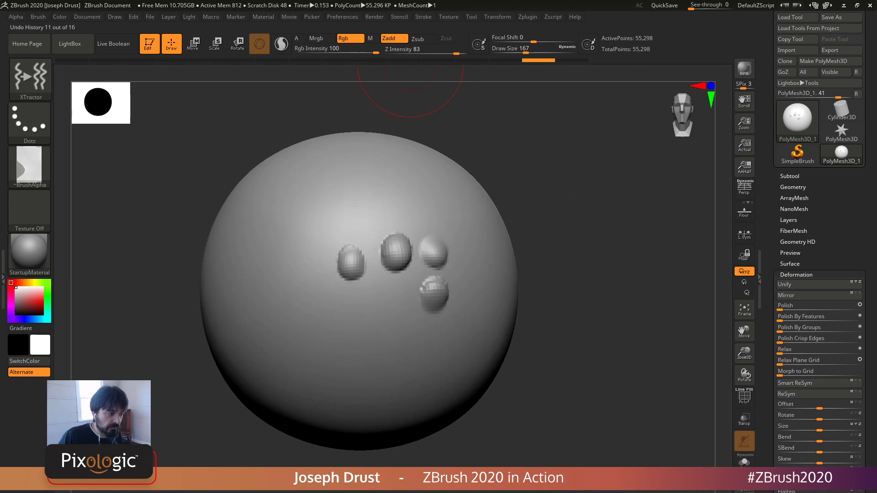
pyautogui.click(321, 60)
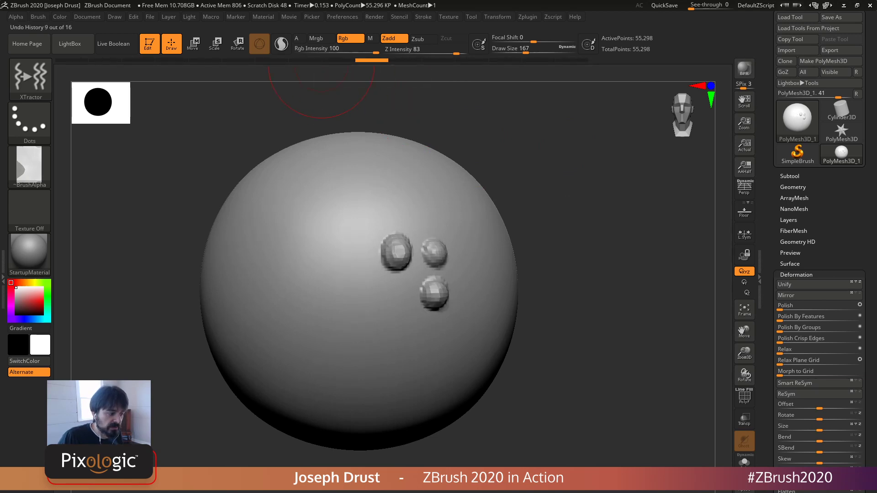
pyautogui.moveTo(322, 60); pyautogui.dragTo(276, 60)
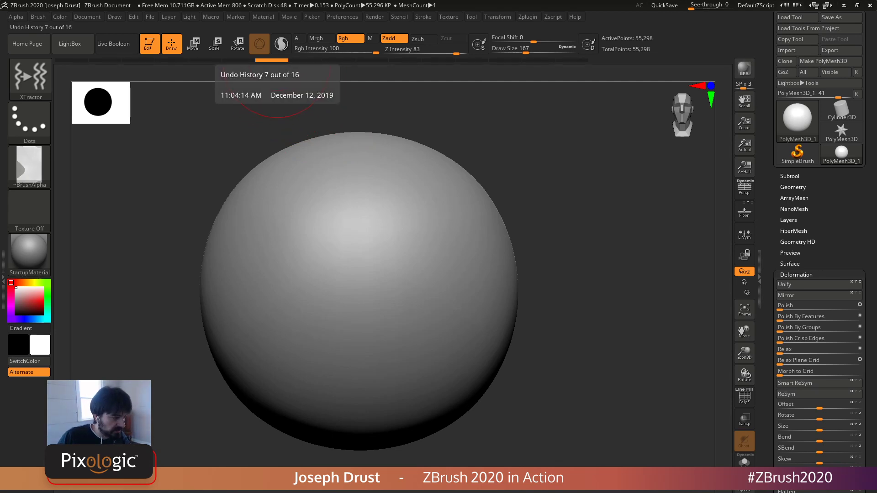
pyautogui.press('ctrl')
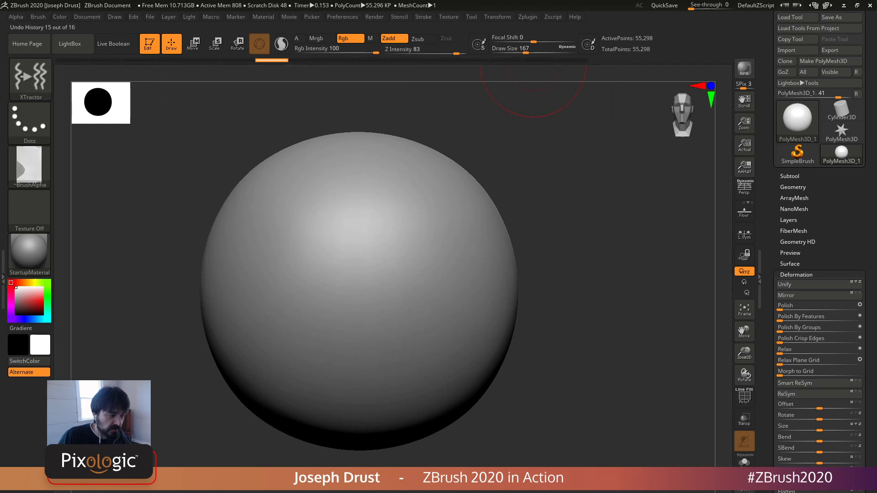
# Step: Return to the bumped sphere at undo history state 15 and extract a new alpha of its bumps
pyautogui.click(533, 62)
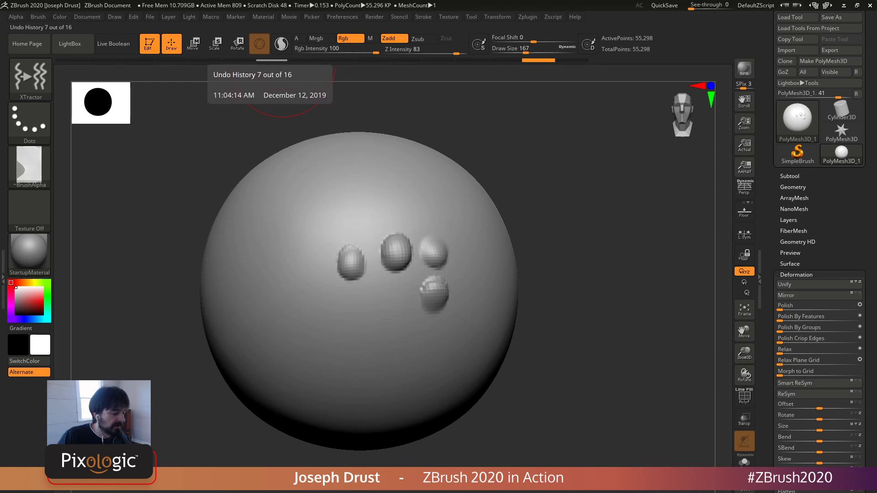
pyautogui.moveTo(590, 182); pyautogui.dragTo(550, 180)
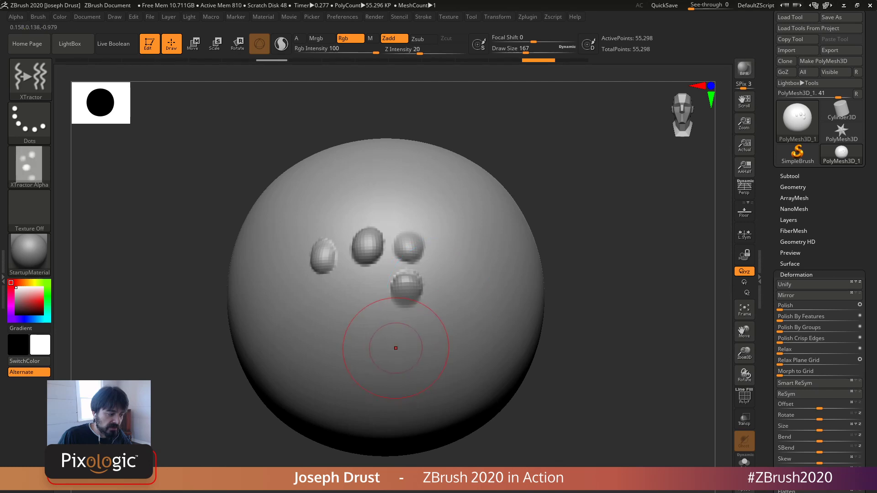
pyautogui.moveTo(29, 168)
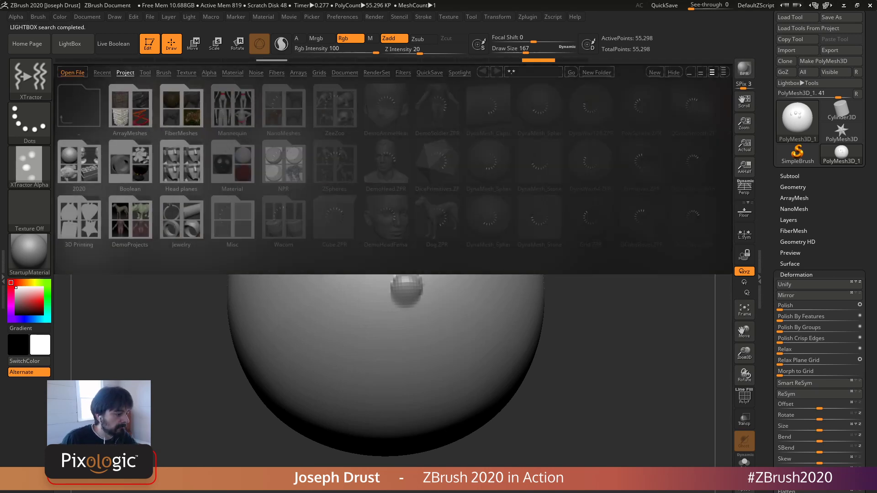
# Step: Load the DynaMesh_Sphere_128 project and switch to the ClayBuildup brush with a draw size of 56, undoing the test strokes
pyautogui.doubleClick(447, 162)
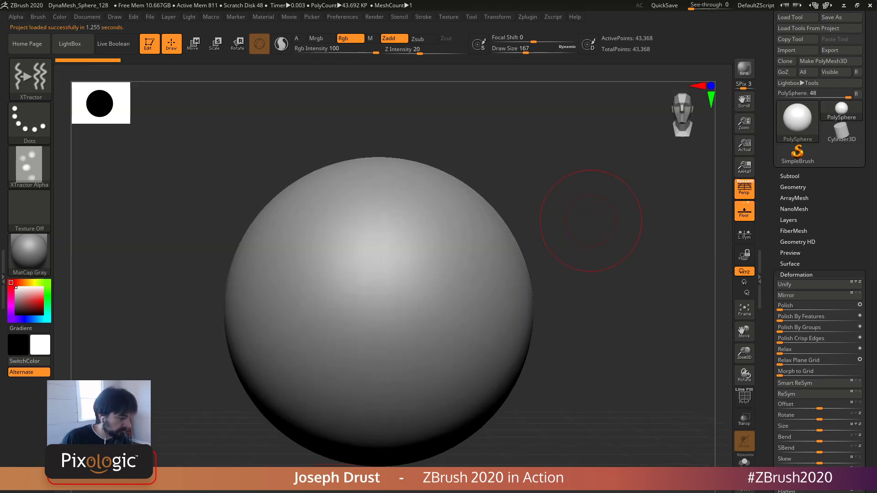
pyautogui.press('b')
pyautogui.press('c')
pyautogui.press('b')
pyautogui.press('s')
pyautogui.moveTo(416, 263)
pyautogui.mouseDown()
pyautogui.moveTo(402, 269)
pyautogui.moveTo(399, 248)
pyautogui.moveTo(380, 251)
pyautogui.mouseUp()
pyautogui.press('s')
pyautogui.press('s')
pyautogui.moveTo(384, 298)
pyautogui.mouseDown()
pyautogui.moveTo(392, 314)
pyautogui.moveTo(383, 316)
pyautogui.mouseUp()
pyautogui.hotkey('ctrl', 'z')
pyautogui.hotkey('ctrl', 'z')
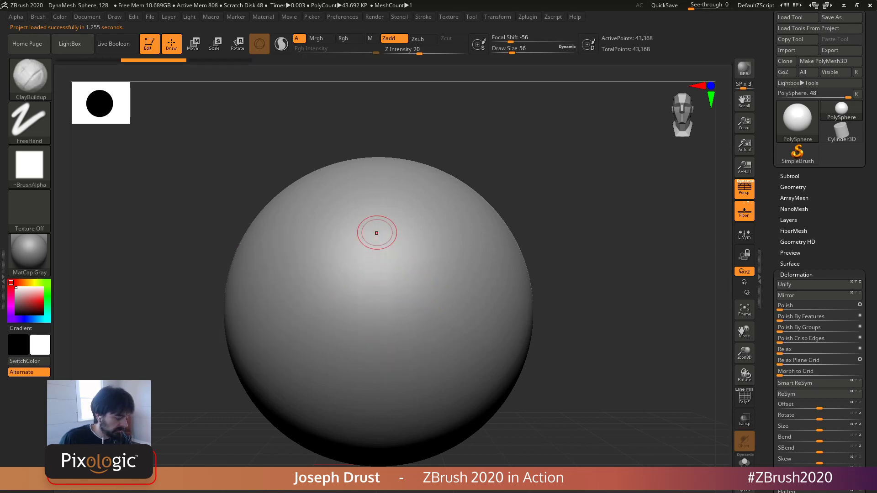
# Step: Turn off symmetry and build up four small separate bumps on the front of the sphere with ClayBuildup
pyautogui.press('x')
pyautogui.moveTo(359, 222); pyautogui.dragTo(355, 229)
pyautogui.moveTo(404, 237); pyautogui.dragTo(408, 237)
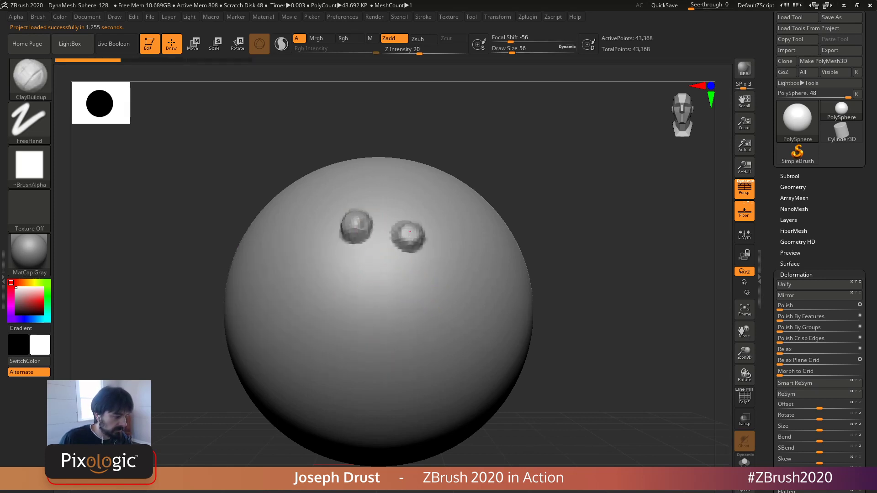
pyautogui.moveTo(371, 264); pyautogui.dragTo(423, 283)
pyautogui.moveTo(564, 213); pyautogui.dragTo(368, 292)
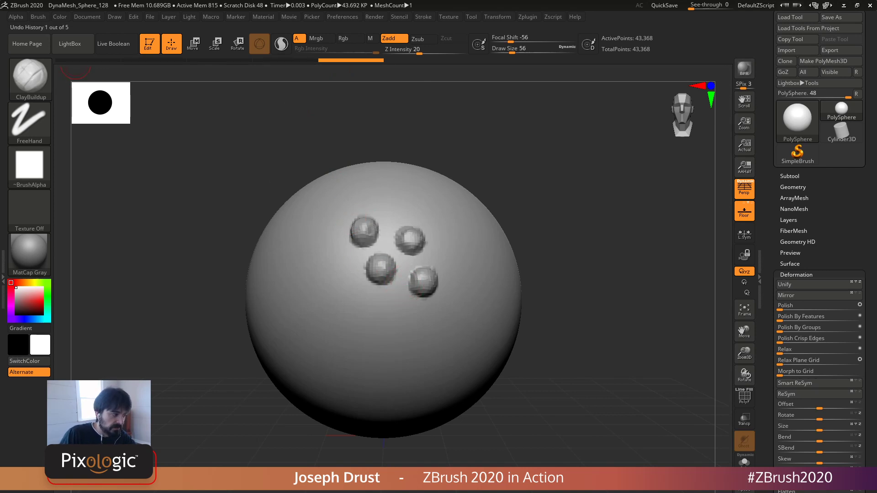
# Step: Compare the sphere's first and last undo history states, and delete its undo history with the bumps kept
pyautogui.click(75, 60)
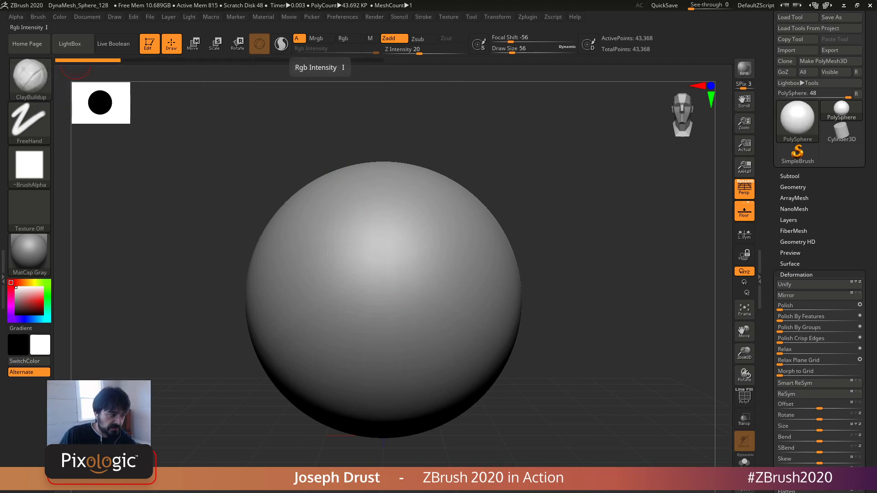
pyautogui.click(356, 60)
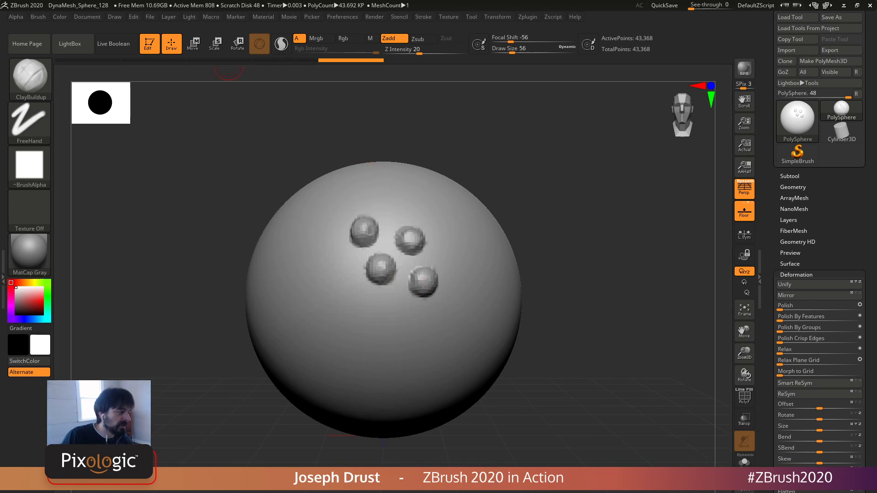
pyautogui.click(150, 17)
pyautogui.click(134, 17)
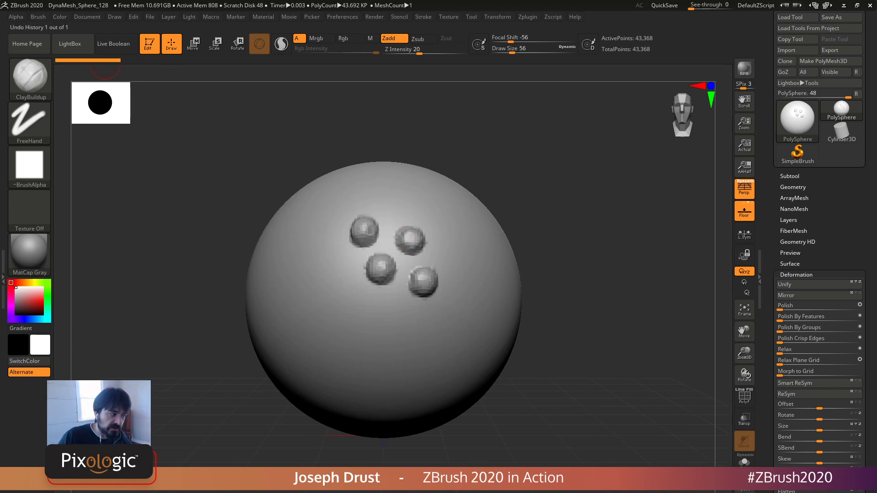
pyautogui.moveTo(105, 61)
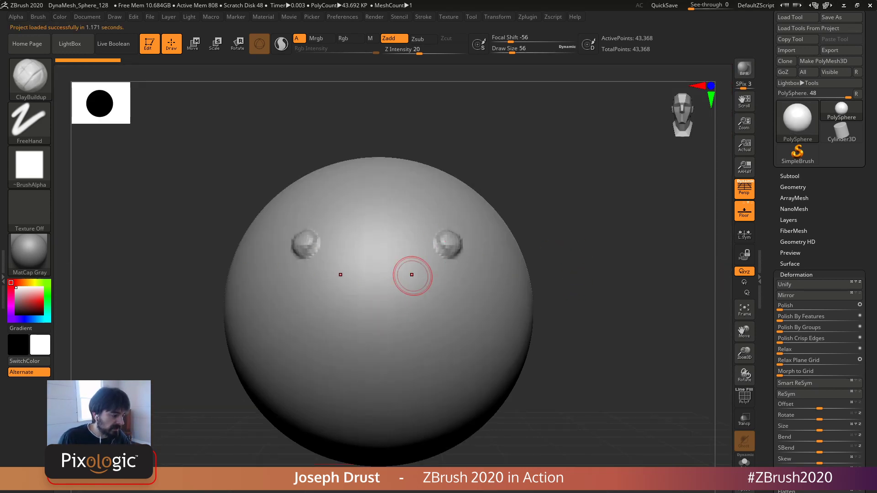
# Step: Build up three more mirrored pairs of bumps on the front of the reloaded sphere with ClayBuildup
pyautogui.click(453, 298)
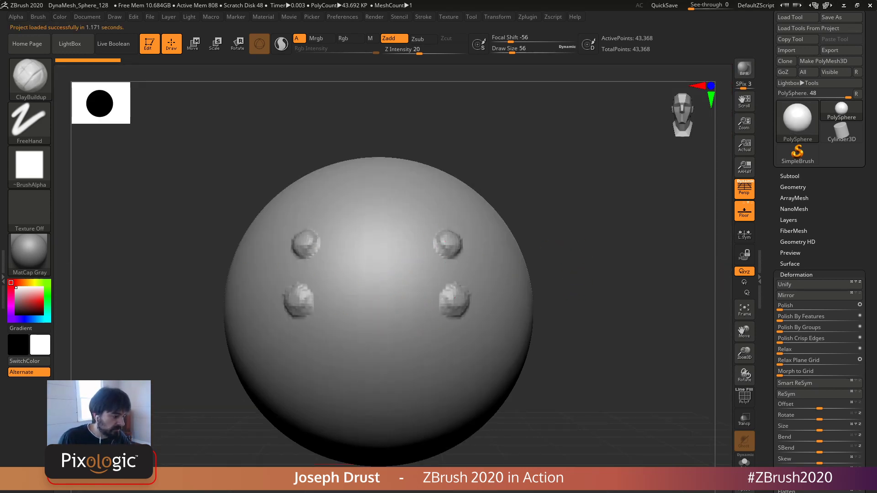
pyautogui.click(404, 314)
pyautogui.click(396, 256)
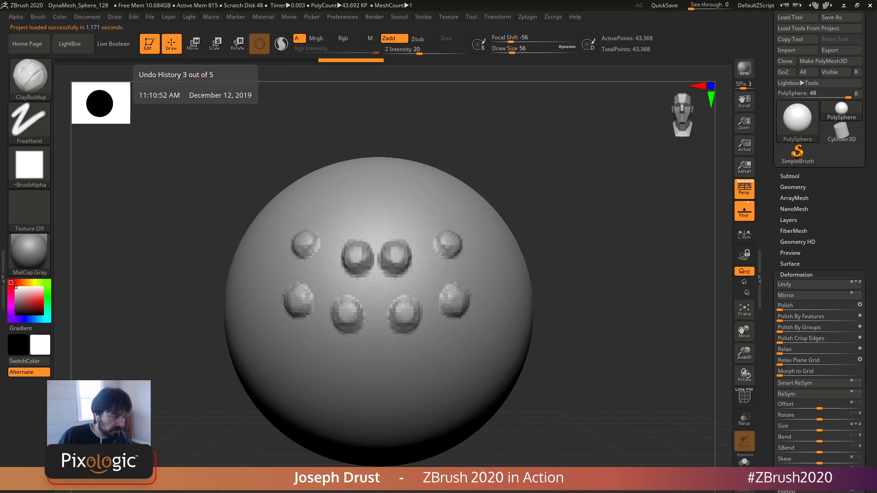
# Step: Step the sphere back to undo history state 3 out of 5
pyautogui.click(190, 60)
pyautogui.click(258, 60)
pyautogui.click(237, 60)
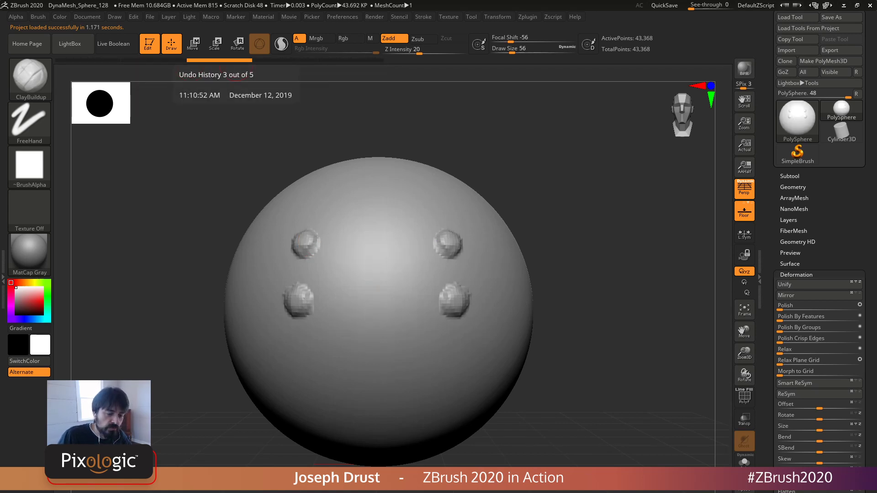
# Step: Go to the sphere's last undo history state, then undo all the bumps back to the plain sphere
pyautogui.press('ctrl')
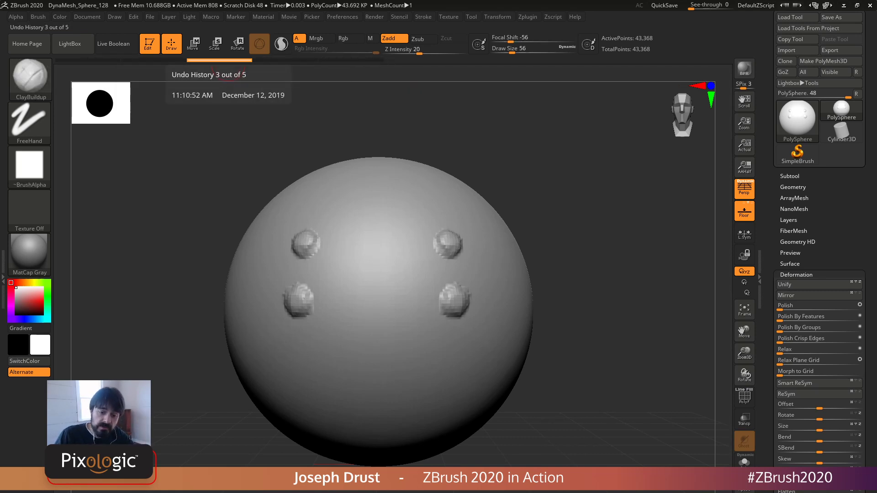
pyautogui.click(352, 61)
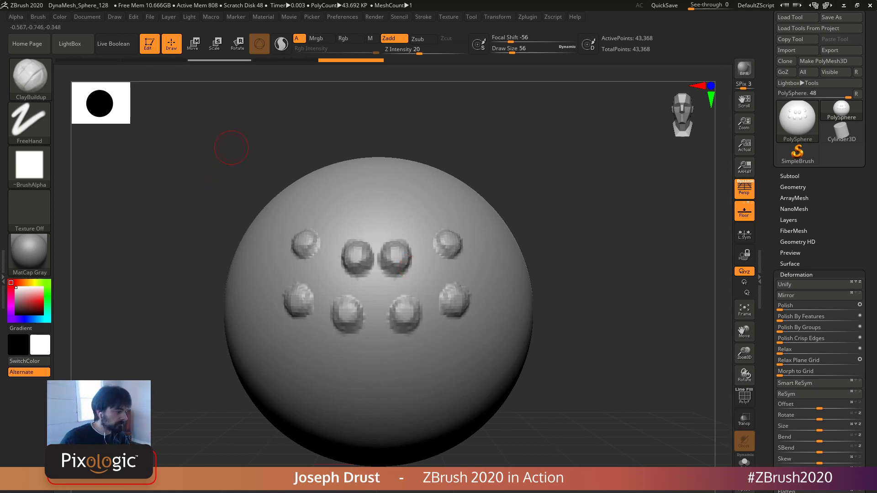
pyautogui.hotkey('ctrl', 'z')
pyautogui.hotkey('ctrl', 'z')
pyautogui.hotkey('ctrl', 'z')
pyautogui.hotkey('ctrl', 'z')
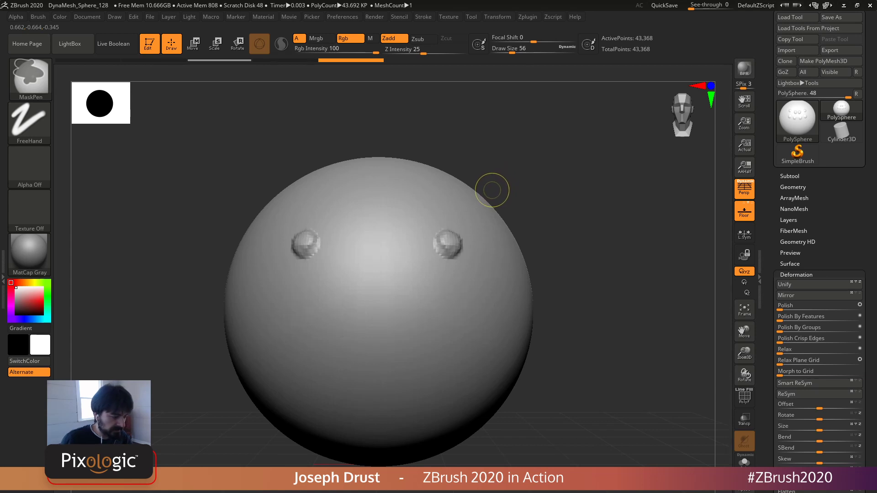
pyautogui.keyDown('alt'); pyautogui.moveTo(593, 204); pyautogui.dragTo(631, 204); pyautogui.keyUp('alt')
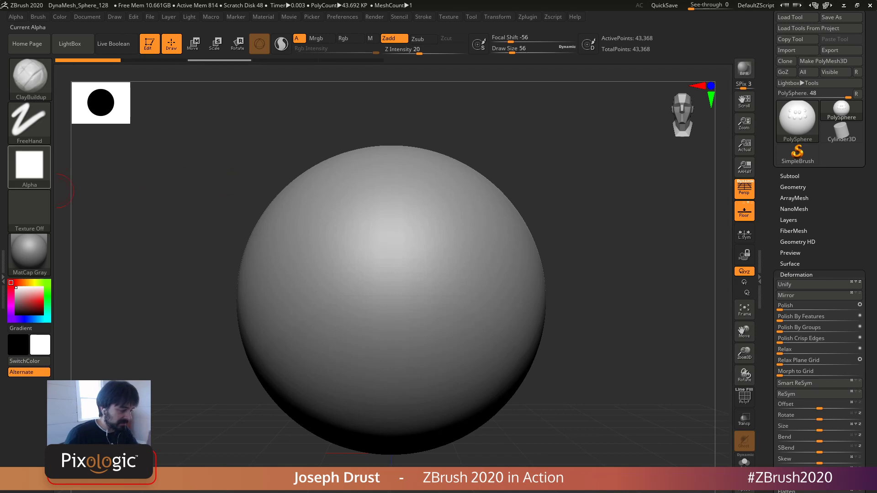
# Step: Assign Alpha 15 to the ClayBuildup brush and try Texture 11 and Texture 12 as its texture
pyautogui.click(29, 167)
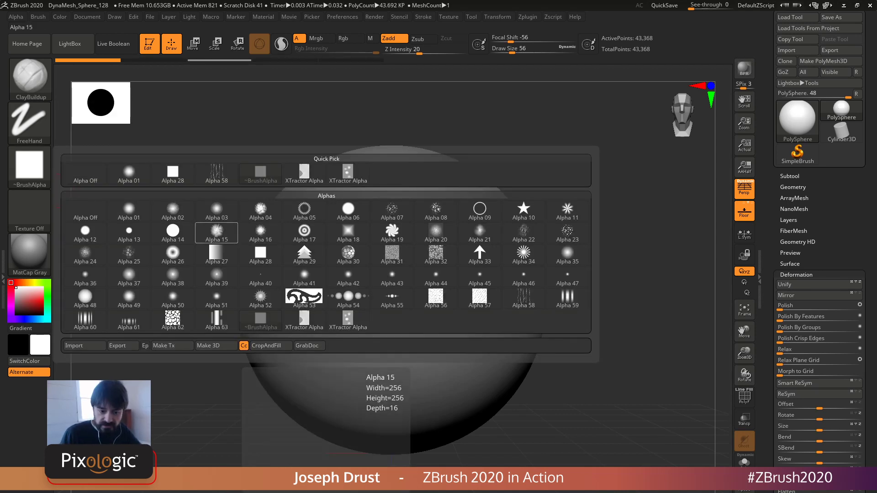
pyautogui.click(215, 230)
pyautogui.click(29, 211)
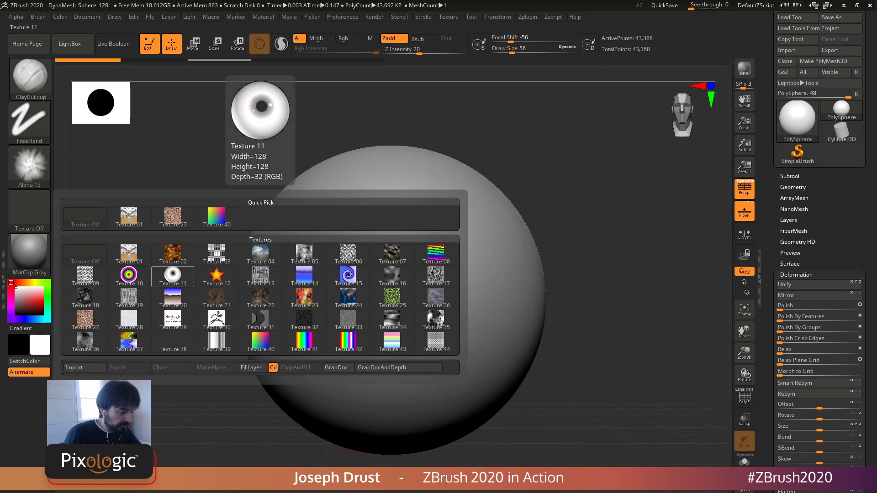
pyautogui.click(173, 274)
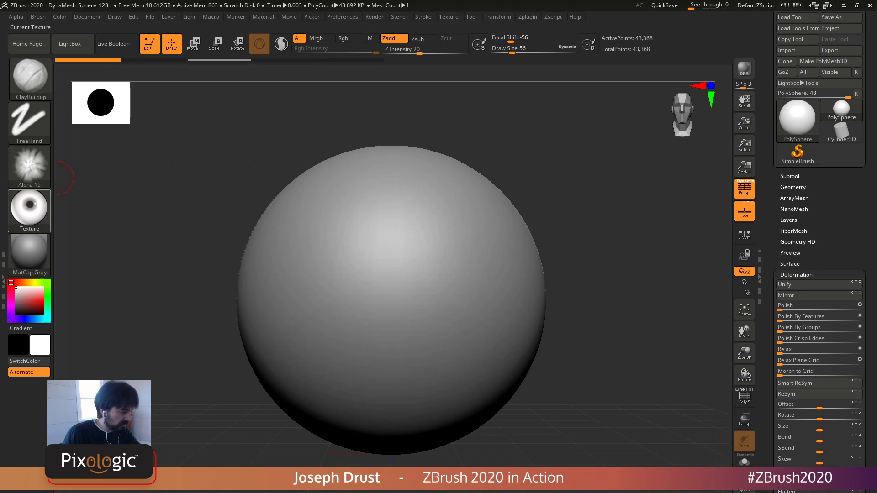
pyautogui.click(30, 210)
pyautogui.click(217, 276)
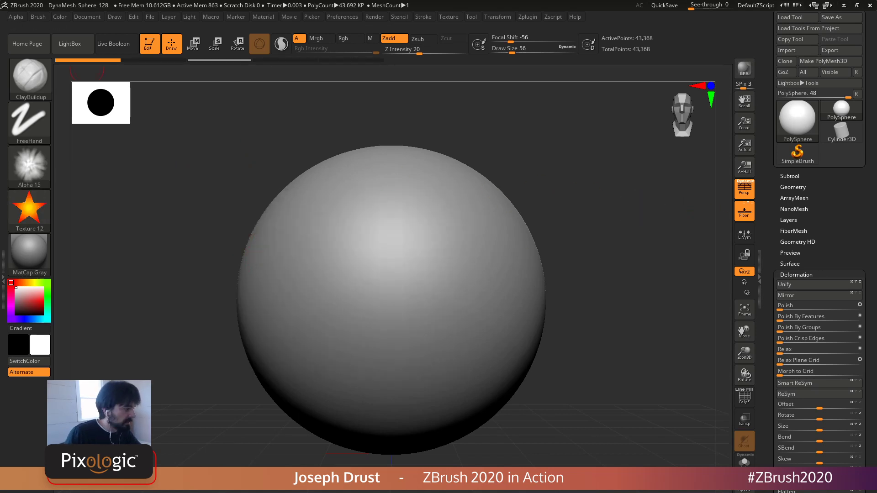
# Step: Turn the texture off and fill the sphere with the current white color
pyautogui.click(60, 17)
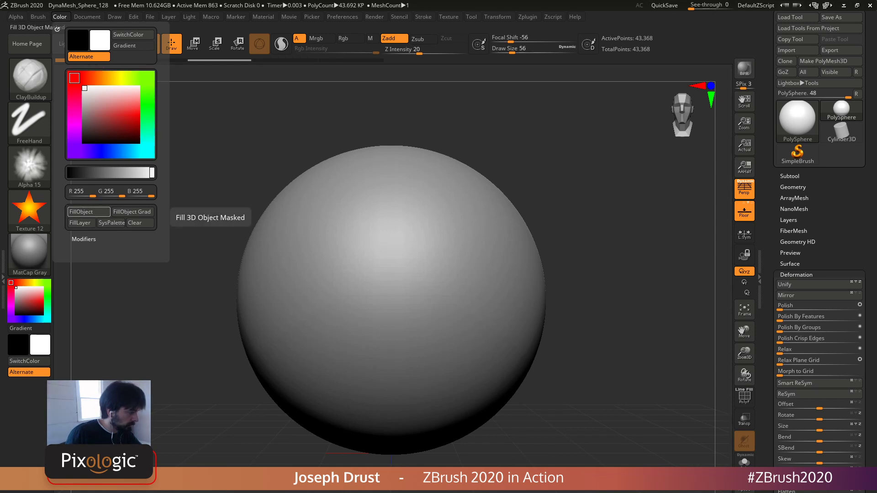
pyautogui.click(28, 209)
pyautogui.click(84, 211)
pyautogui.click(60, 17)
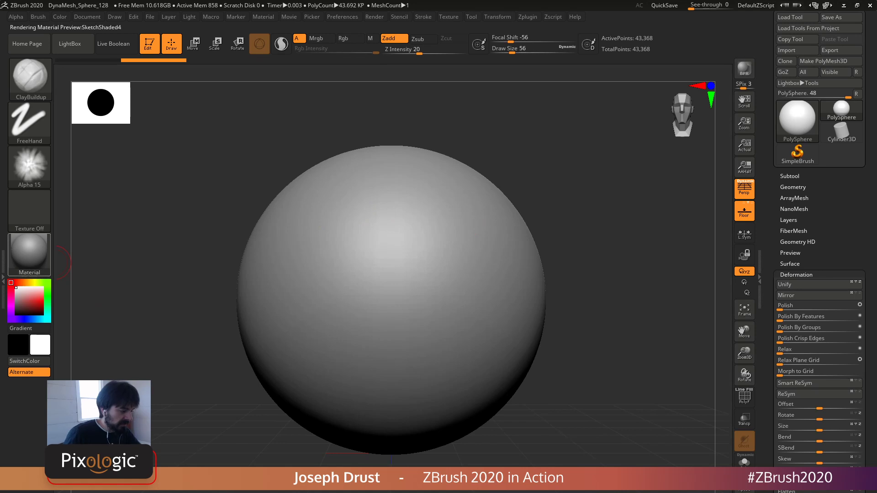
# Step: Switch the sphere's material to SkinShade4 and expand the Subtool list
pyautogui.click(29, 253)
pyautogui.click(260, 231)
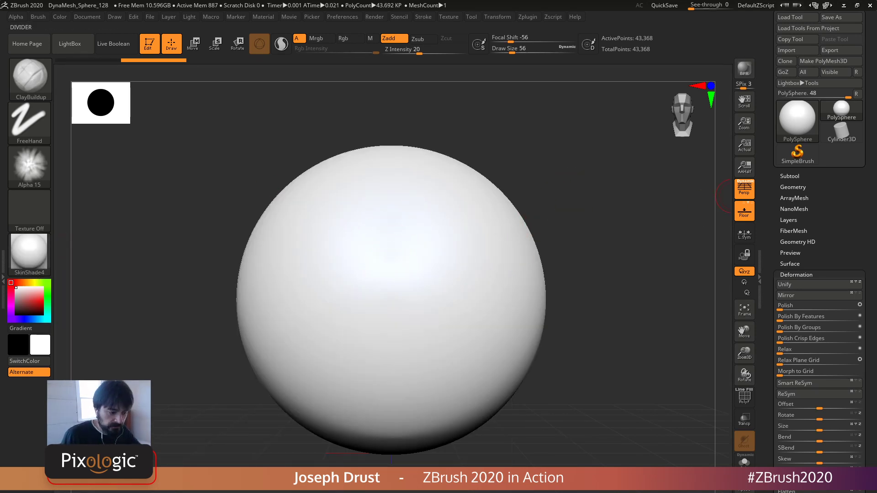
pyautogui.click(790, 174)
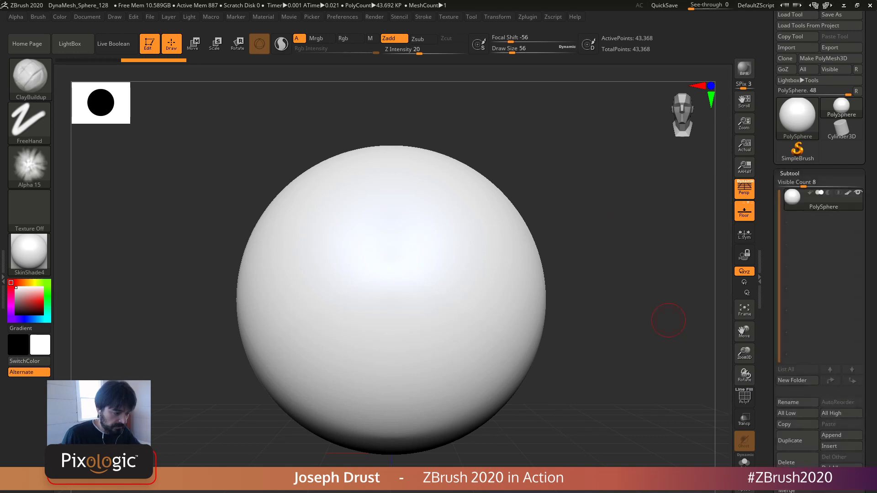
# Step: Switch to the Standard brush with the DragRect stroke and Alpha 15
pyautogui.click(30, 77)
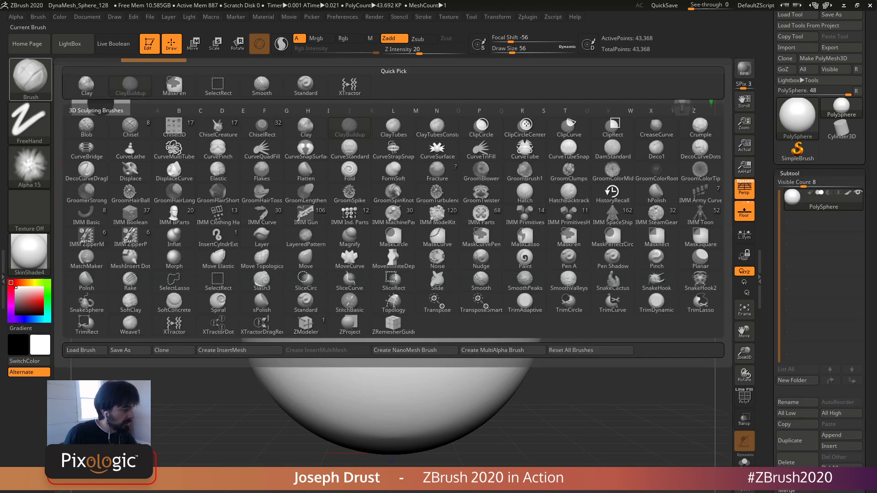
pyautogui.click(305, 85)
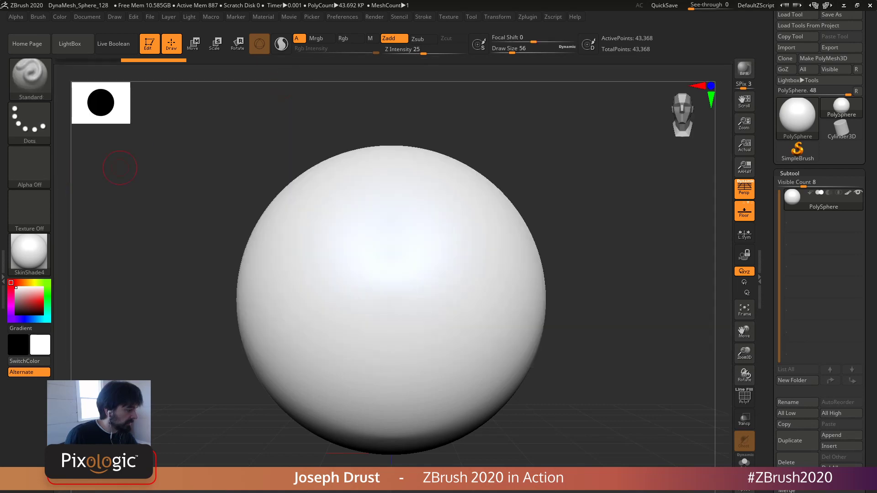
pyautogui.click(30, 123)
pyautogui.click(129, 129)
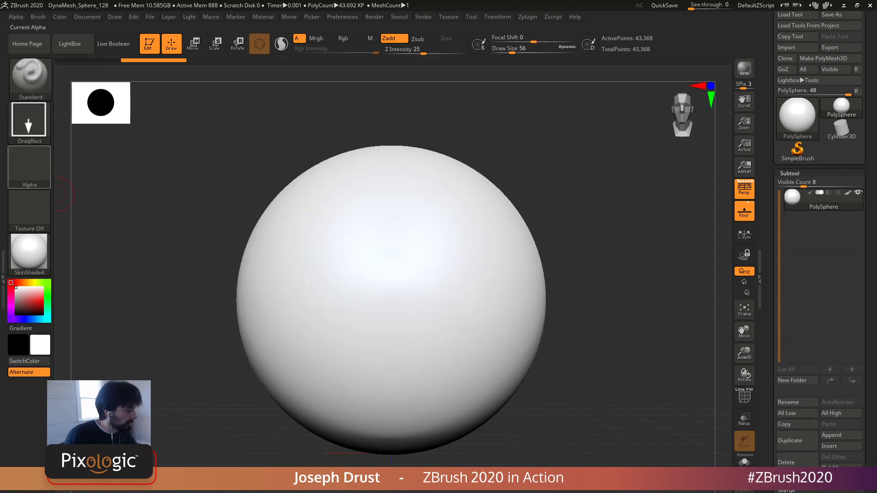
pyautogui.click(30, 167)
pyautogui.click(173, 173)
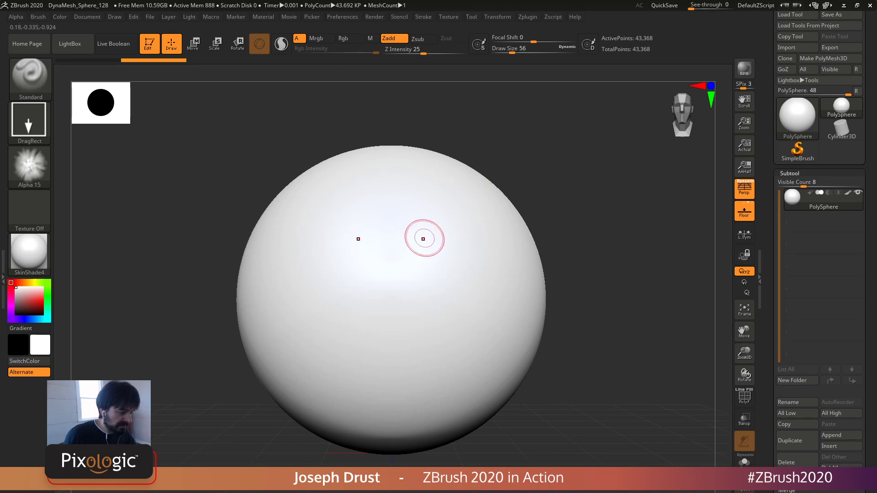
# Step: Set the brush's Draw Size to 132 and its Z Intensity to 77
pyautogui.press('space')
pyautogui.moveTo(430, 244); pyautogui.dragTo(446, 244)
pyautogui.moveTo(397, 284); pyautogui.dragTo(426, 283)
pyautogui.moveTo(423, 53); pyautogui.dragTo(454, 53)
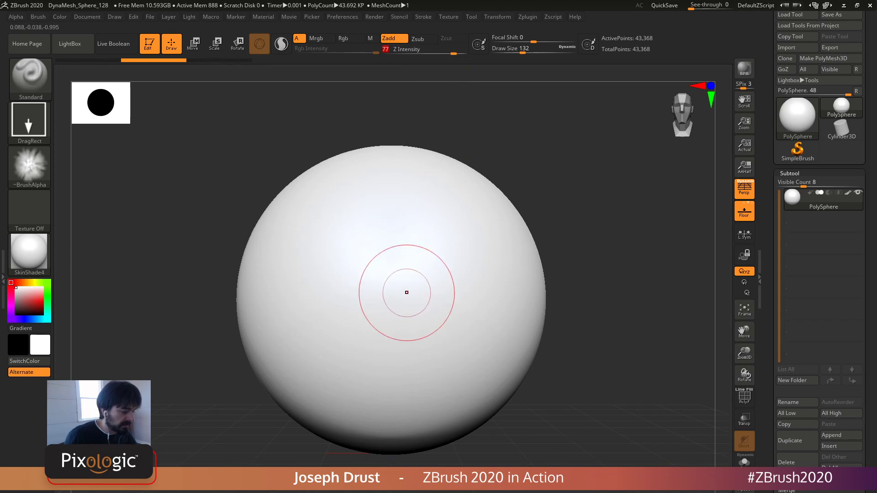
# Step: Undo a trial Alpha 15 stamp on the front of the sphere and subdivide the sphere twice
pyautogui.moveTo(398, 273); pyautogui.dragTo(412, 342)
pyautogui.moveTo(603, 300)
pyautogui.mouseDown()
pyautogui.moveTo(626, 258)
pyautogui.moveTo(599, 290)
pyautogui.mouseUp()
pyautogui.hotkey('ctrl', 'z')
pyautogui.hotkey('ctrl', 'd')
pyautogui.hotkey('ctrl', 'd')
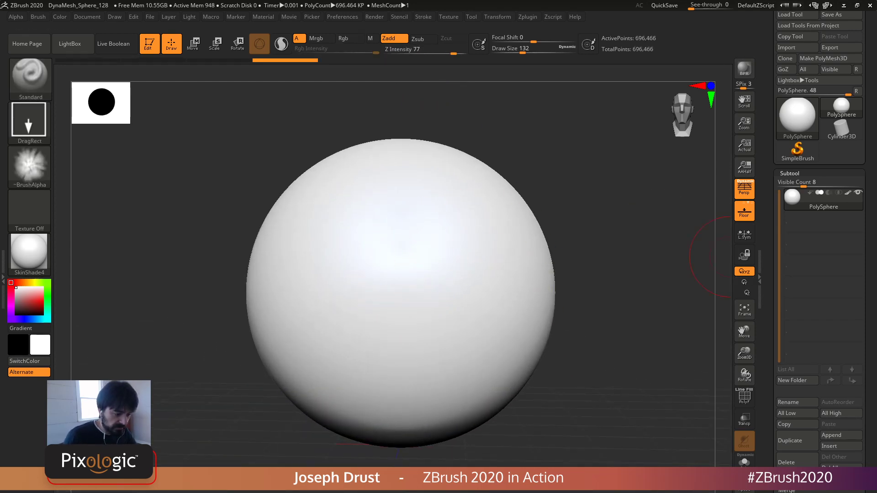
# Step: Stamp Alpha 15 twice on the front of the subdivided sphere, undoing each stamp
pyautogui.moveTo(405, 259); pyautogui.dragTo(411, 326)
pyautogui.moveTo(599, 297); pyautogui.dragTo(630, 270)
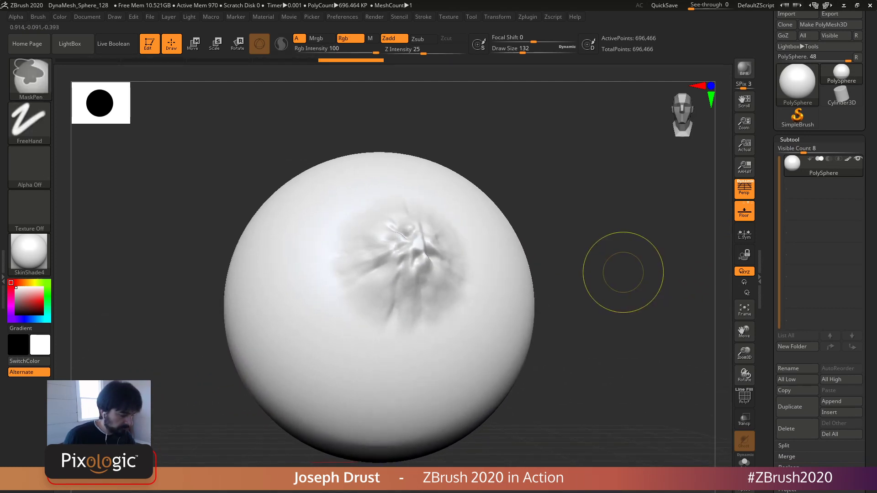
pyautogui.hotkey('ctrl', 'z')
pyautogui.moveTo(394, 250); pyautogui.dragTo(426, 336)
pyautogui.hotkey('ctrl', 'z')
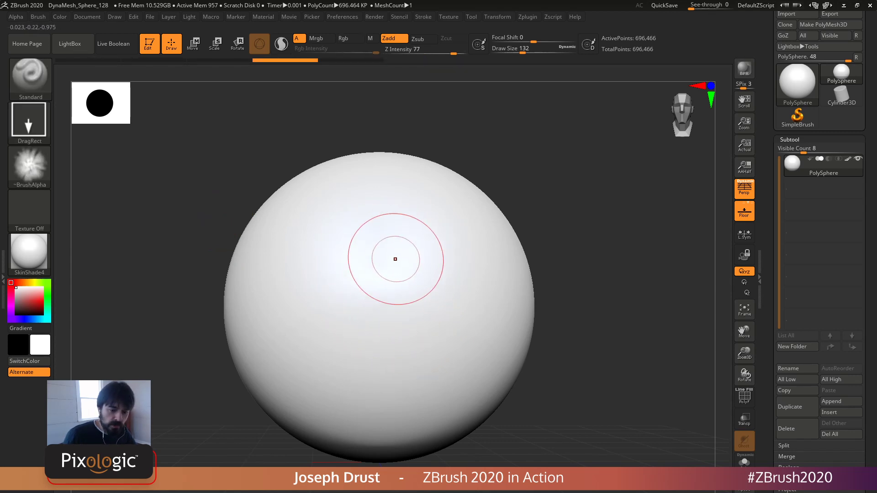
# Step: Load the jelly bean Texture 23 into the Standard brush and turn its alpha off
pyautogui.click(29, 210)
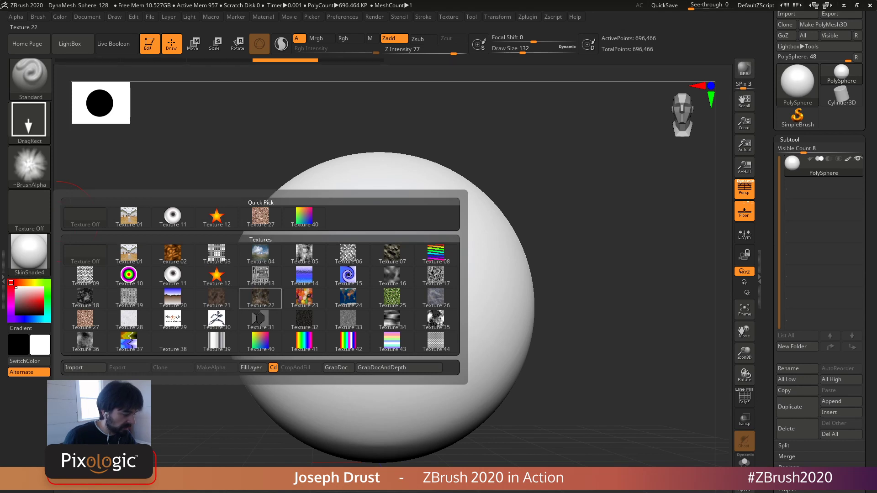
pyautogui.click(304, 298)
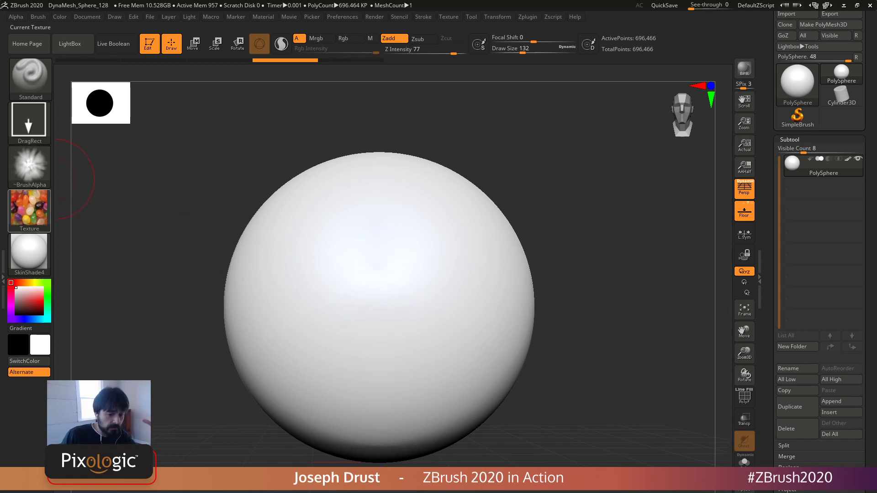
pyautogui.moveTo(30, 166)
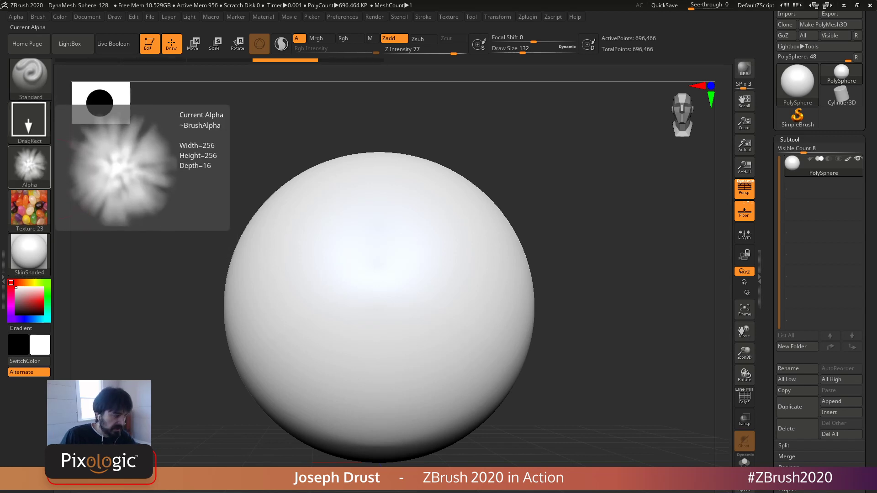
pyautogui.click(29, 167)
pyautogui.click(85, 174)
# Step: Stamp the sphere without and then with Rgb enabled using the jelly bean texture, undoing each stamp
pyautogui.moveTo(401, 279); pyautogui.dragTo(376, 188)
pyautogui.hotkey('ctrl', 'z')
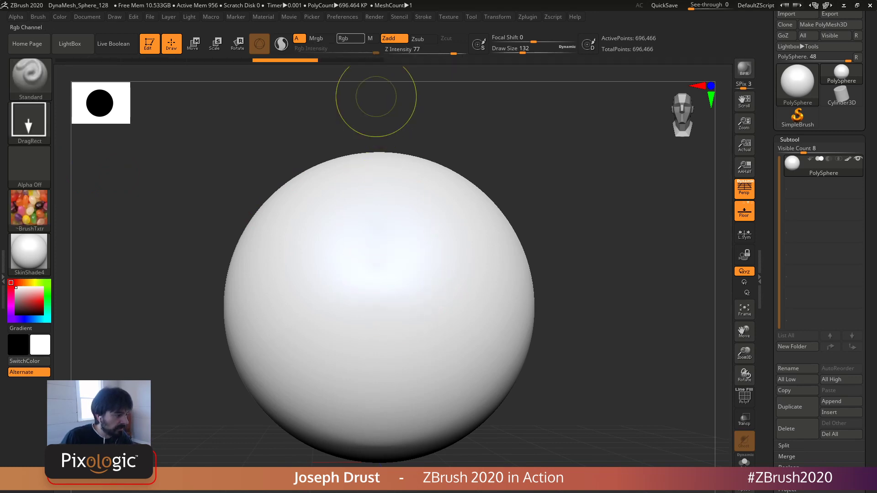
pyautogui.moveTo(374, 292); pyautogui.dragTo(386, 233)
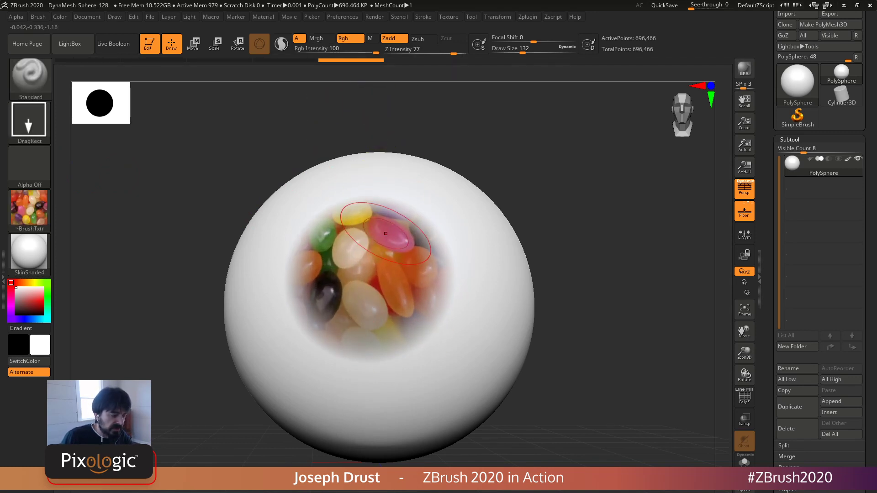
pyautogui.press('ctrl')
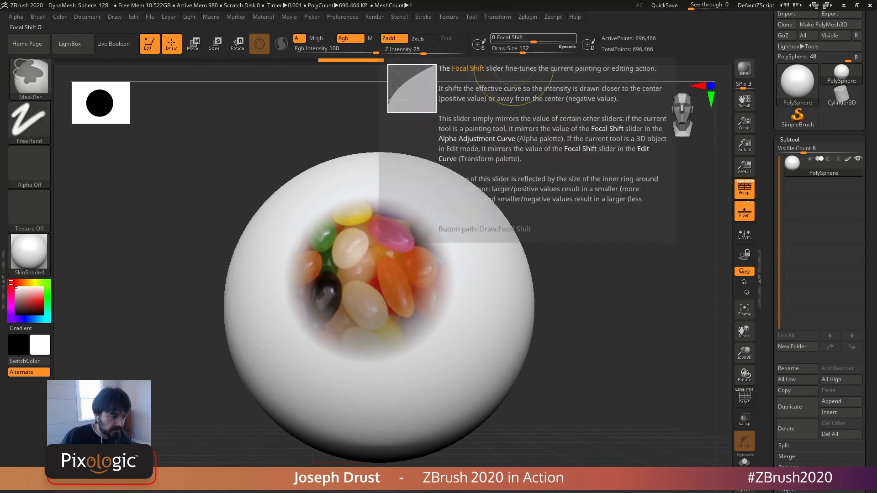
pyautogui.hotkey('ctrl', 'z')
# Step: Set the Focal Shift to -100, stamp the jelly bean texture on the sphere, and undo the stamp
pyautogui.moveTo(514, 39); pyautogui.dragTo(487, 41)
pyautogui.moveTo(374, 272); pyautogui.dragTo(353, 222)
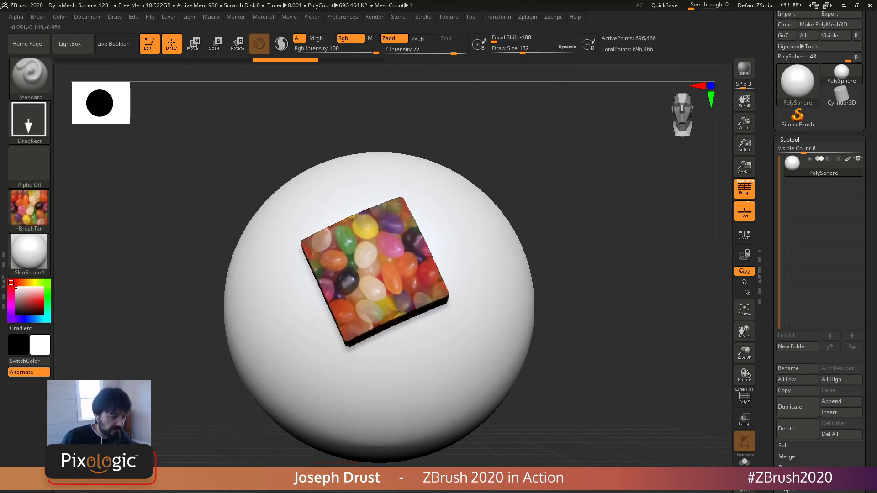
pyautogui.hotkey('ctrl', 'z')
# Step: Set Z Intensity to 67, turn Zadd off, and stamp the jelly bean texture as color only, undoing the stamp
pyautogui.moveTo(453, 51)
pyautogui.mouseDown()
pyautogui.moveTo(416, 50)
pyautogui.moveTo(449, 51)
pyautogui.mouseUp()
pyautogui.click(393, 39)
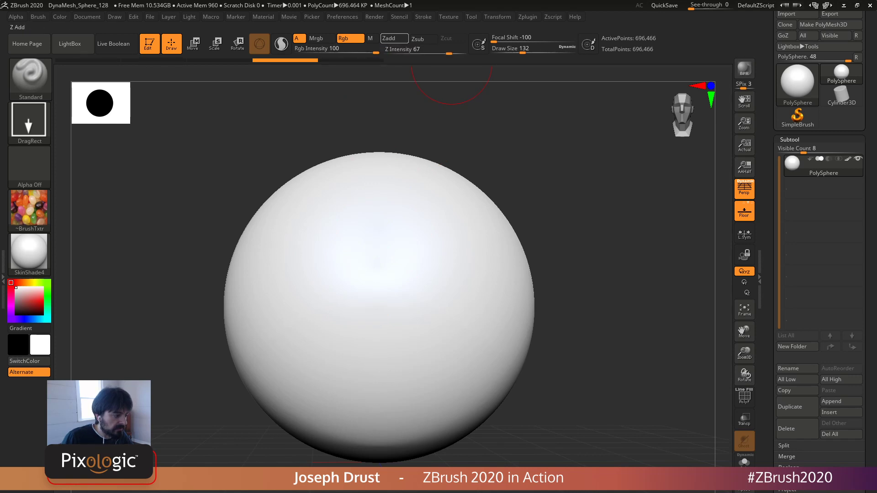
pyautogui.moveTo(388, 277); pyautogui.dragTo(341, 237)
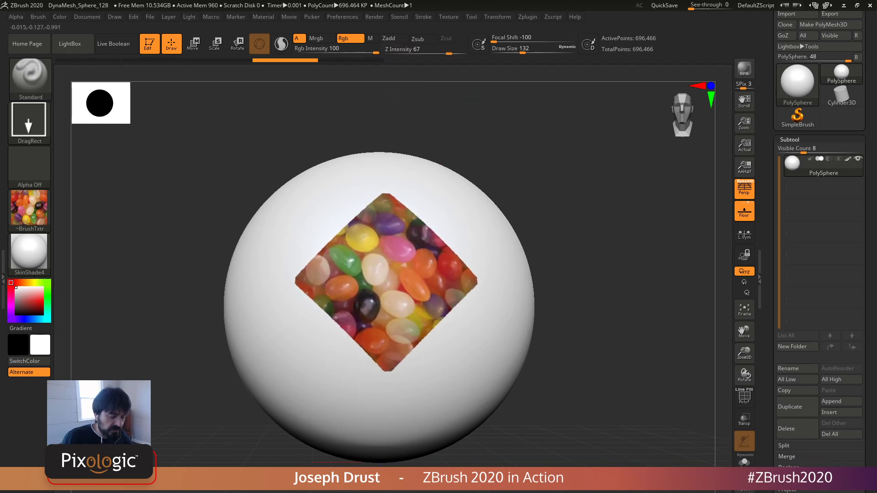
pyautogui.hotkey('ctrl', 'z')
# Step: Load Alpha 15 back into the Standard brush and turn its texture off
pyautogui.click(29, 167)
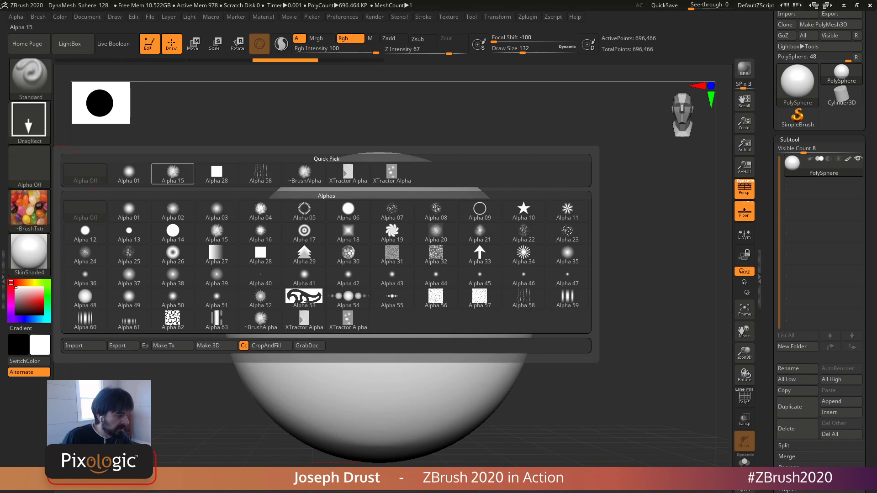
pyautogui.click(172, 173)
pyautogui.click(30, 211)
pyautogui.click(85, 215)
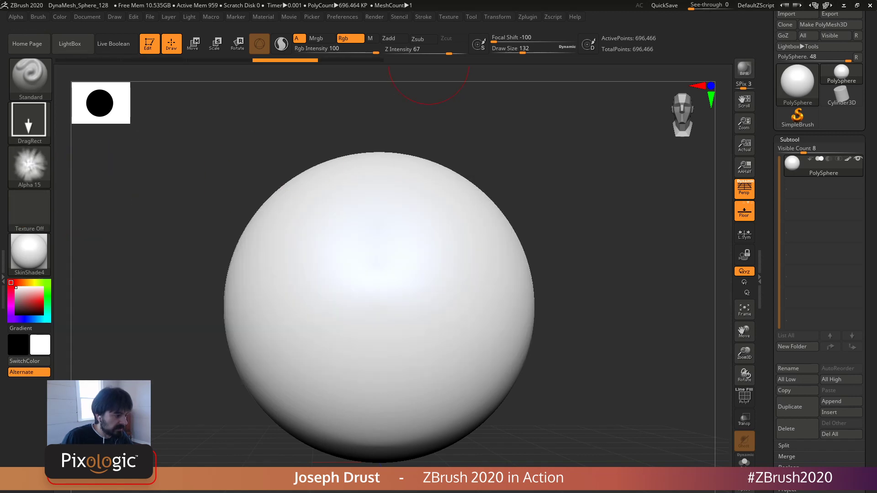
# Step: Turn Zadd back on, stamp Alpha 15 on the front of the sphere, and undo the stamp
pyautogui.click(394, 38)
pyautogui.moveTo(378, 278); pyautogui.dragTo(445, 315)
pyautogui.hotkey('ctrl', 'z')
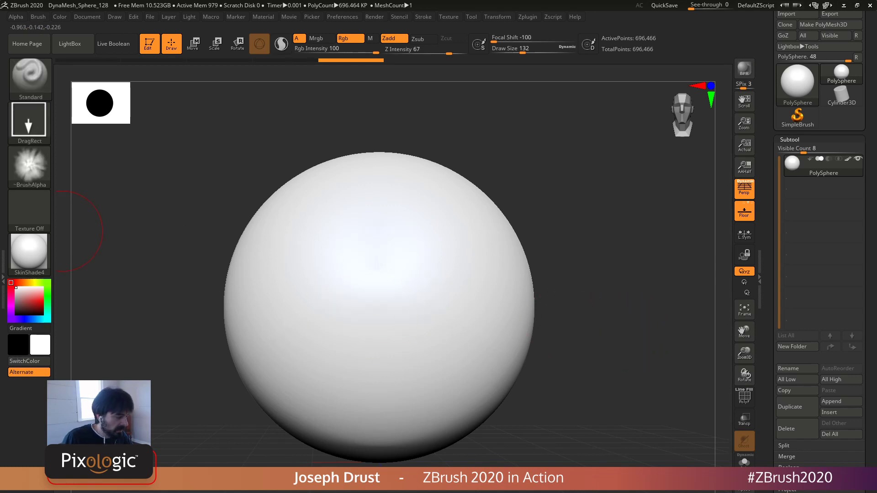
# Step: Load Texture 23 alongside Alpha 15 and stamp the combined relief and jelly bean color on the sphere's front
pyautogui.click(29, 210)
pyautogui.click(261, 215)
pyautogui.moveTo(29, 209)
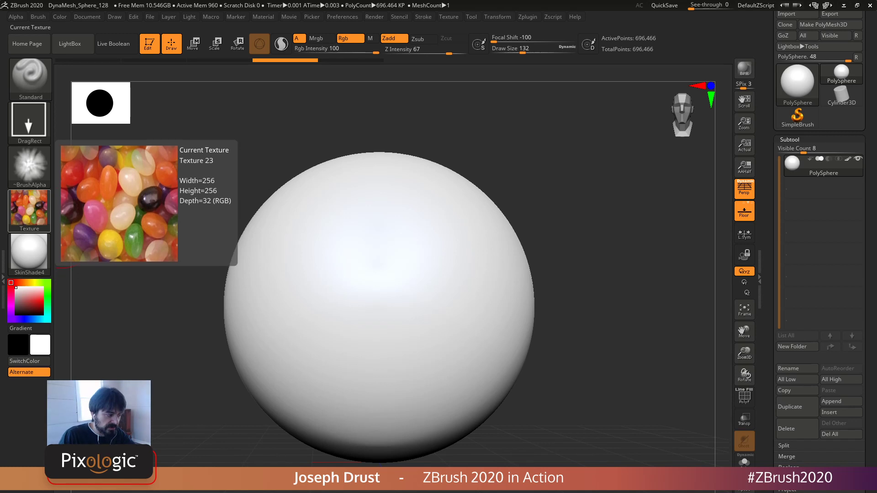
pyautogui.moveTo(29, 165)
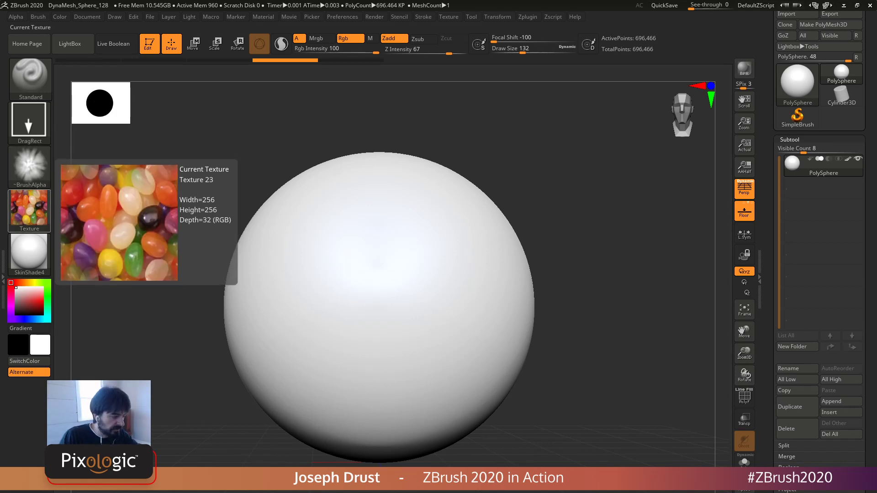
pyautogui.moveTo(381, 284); pyautogui.dragTo(443, 328)
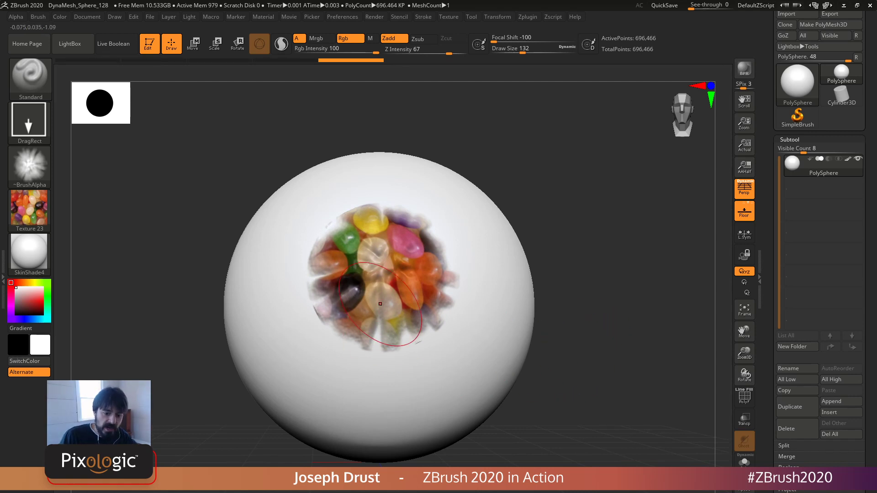
# Step: Hide the floor grid and load Alpha 39 into the Standard brush
pyautogui.moveTo(563, 247); pyautogui.dragTo(547, 122)
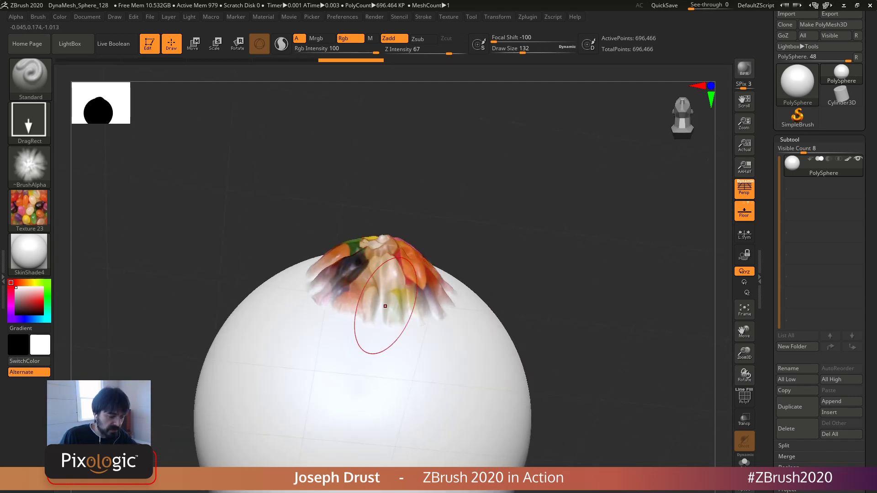
pyautogui.click(744, 212)
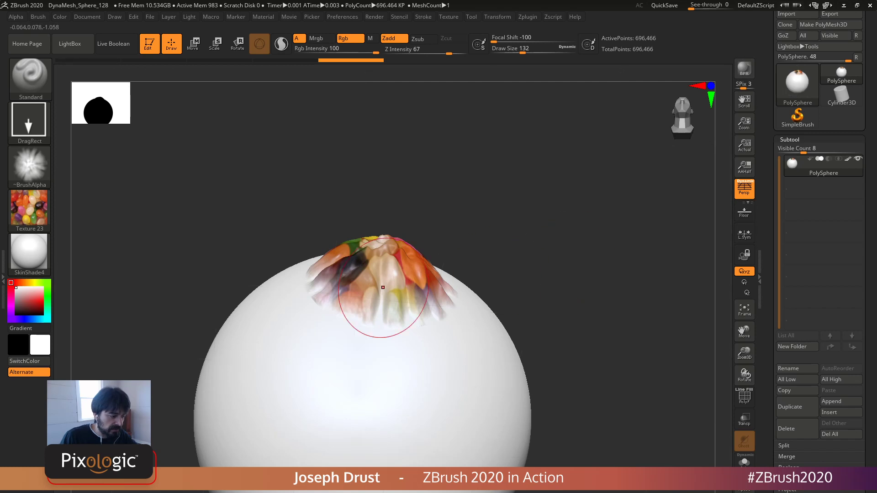
pyautogui.click(29, 166)
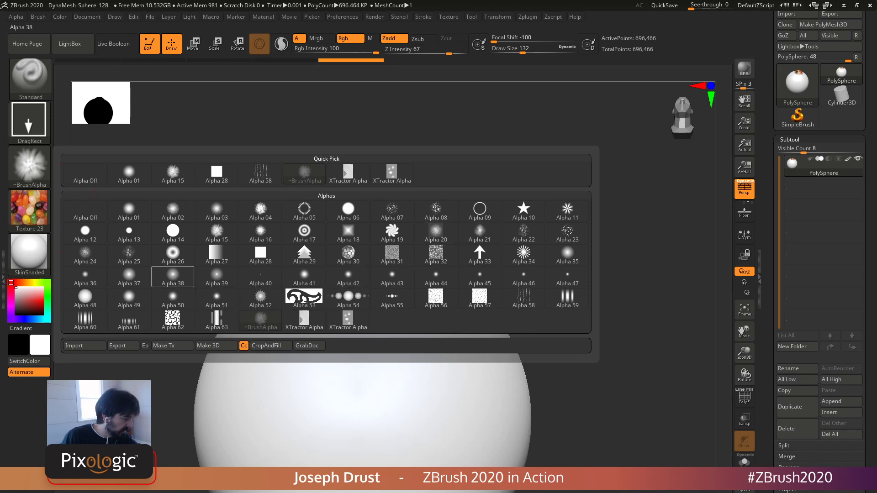
pyautogui.click(217, 277)
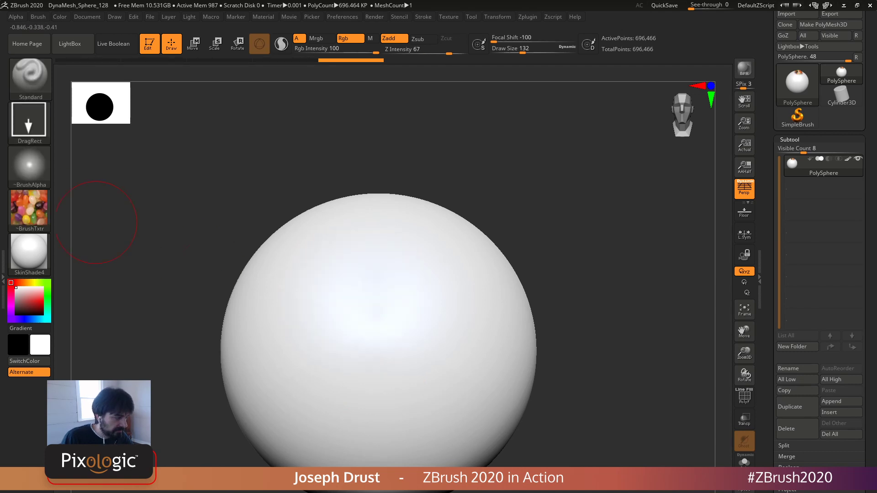
# Step: Load Alpha 62, stamp it with the jelly bean texture on the sphere's front, and undo the stamp
pyautogui.click(29, 165)
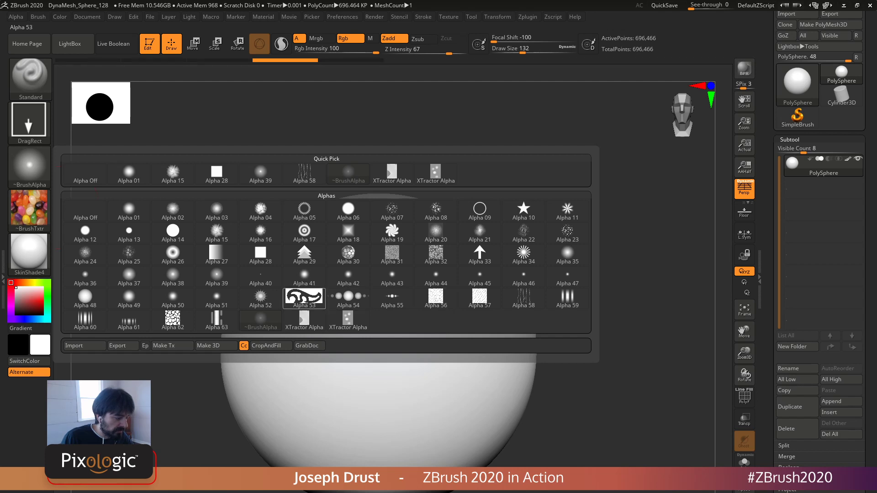
pyautogui.click(172, 320)
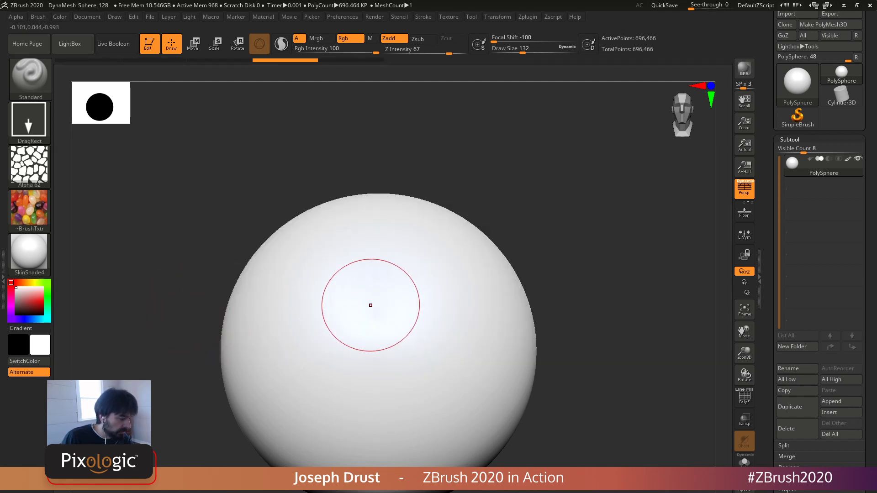
pyautogui.moveTo(370, 303); pyautogui.dragTo(411, 372)
pyautogui.hotkey('ctrl', 'z')
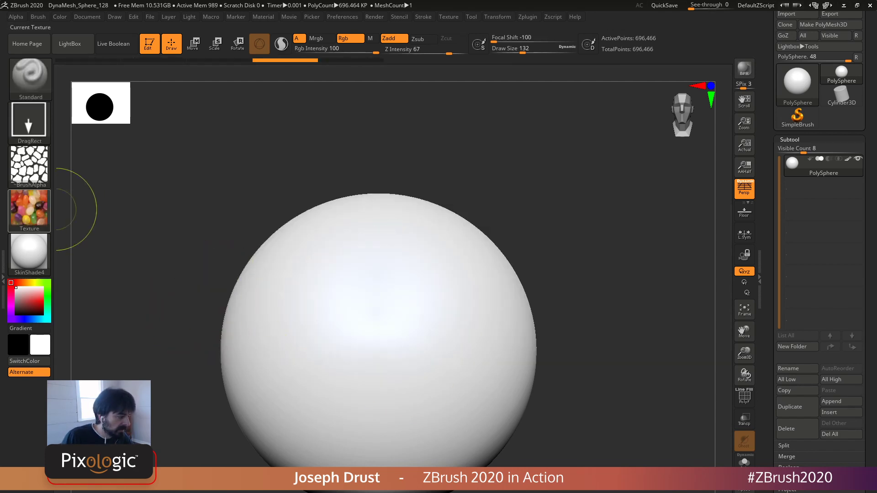
# Step: Load Alpha 24, stamp it with the jelly bean texture on the sphere's front, and undo the stamp
pyautogui.click(29, 165)
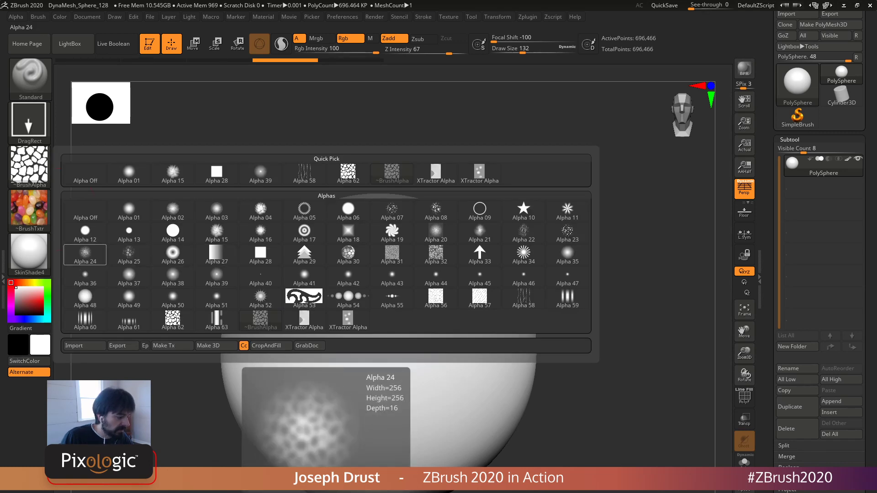
pyautogui.click(85, 254)
pyautogui.moveTo(372, 305); pyautogui.dragTo(394, 309)
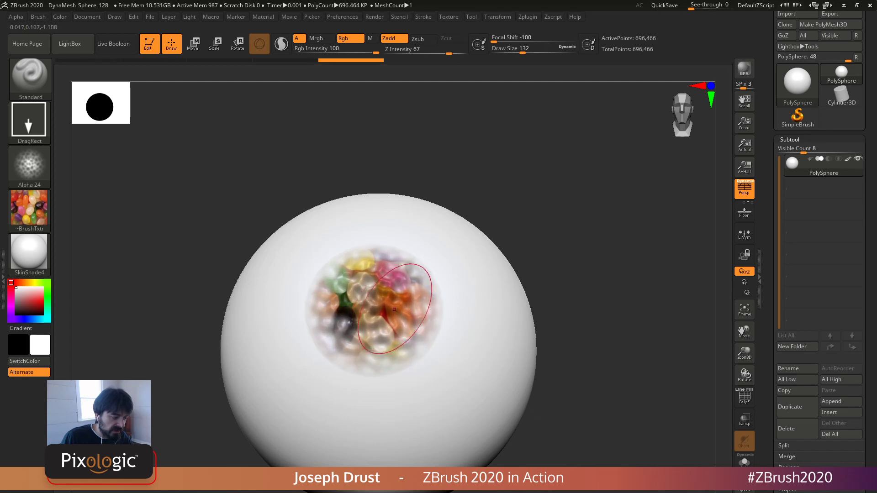
pyautogui.hotkey('ctrl', 'z')
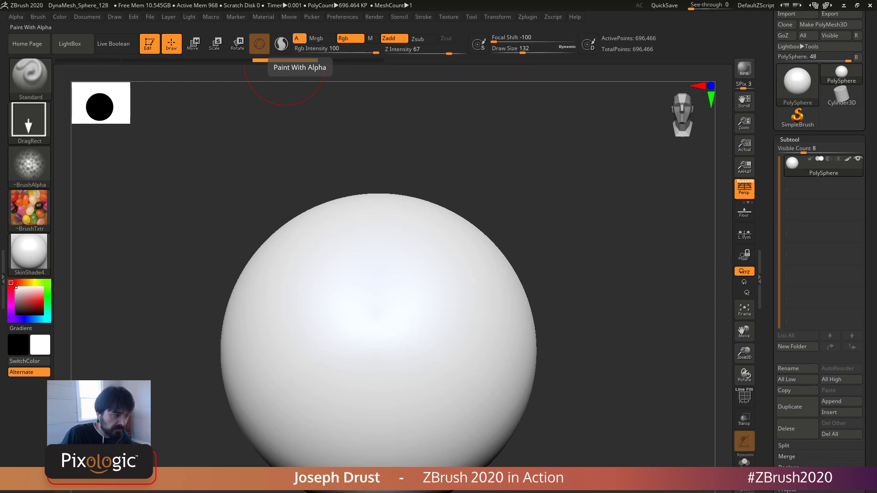
# Step: Turn Paint With Alpha off, stamp the full square jelly bean texture on the sphere's front, and undo the stamp
pyautogui.click(297, 39)
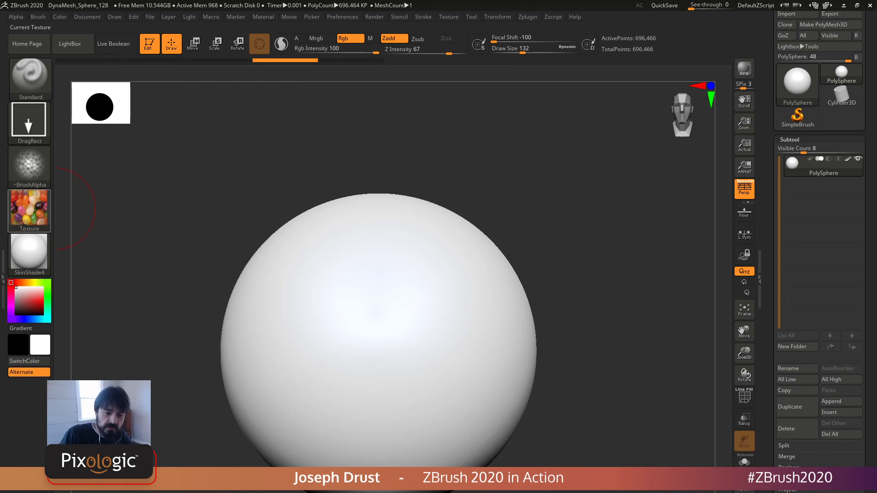
pyautogui.moveTo(29, 171)
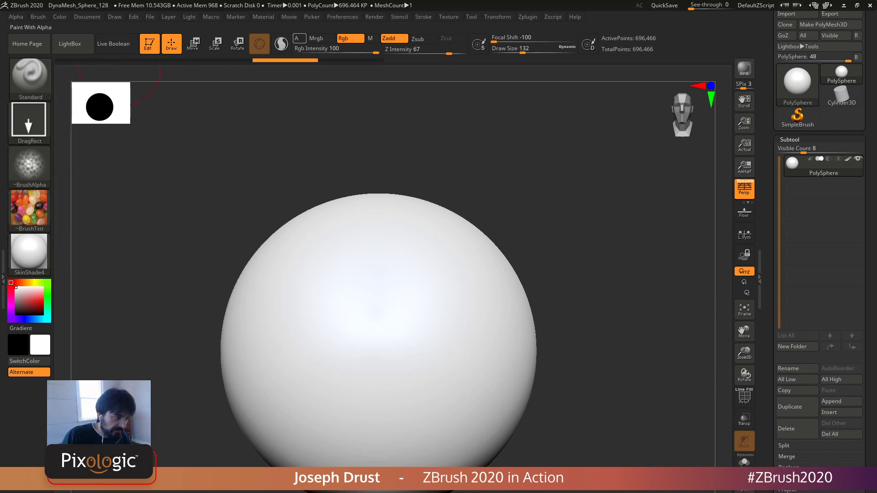
pyautogui.moveTo(370, 314); pyautogui.dragTo(438, 379)
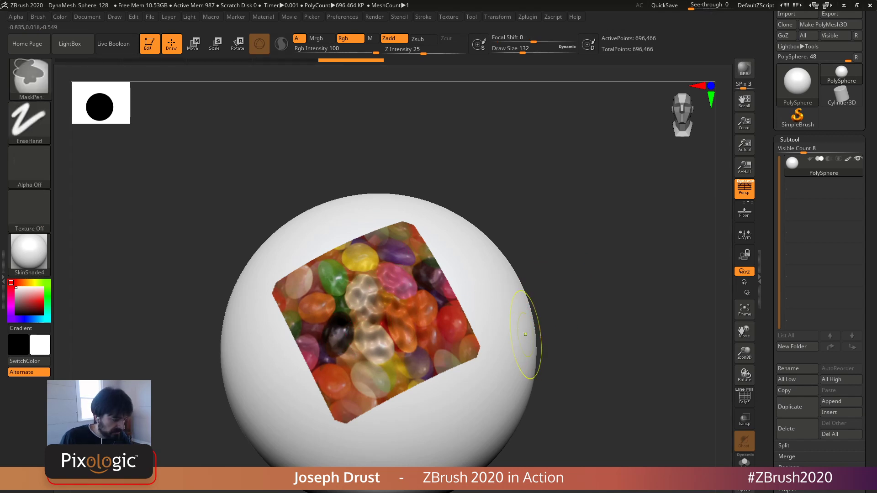
pyautogui.hotkey('ctrl', 'z')
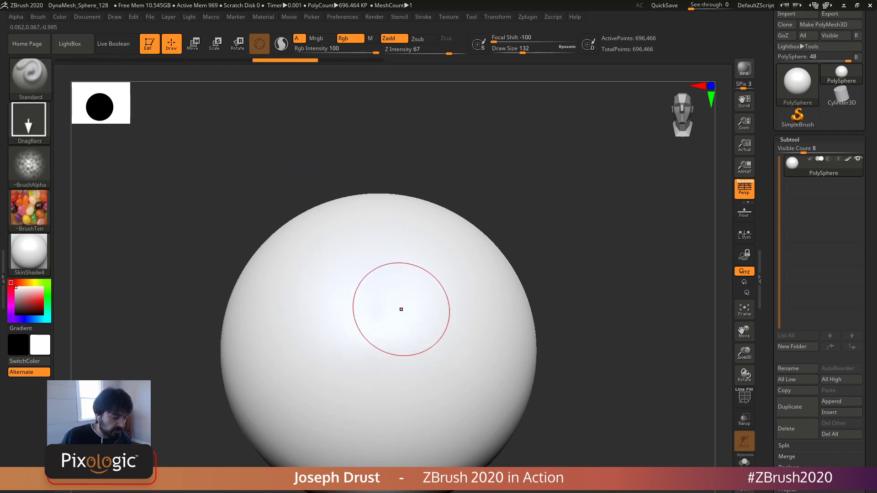
# Step: Stamp Alpha 24 with Paint With Alpha on, and stamp a second copy below it with Paint With Alpha off
pyautogui.moveTo(401, 308); pyautogui.dragTo(439, 420)
pyautogui.moveTo(596, 294)
pyautogui.mouseDown()
pyautogui.moveTo(607, 225)
pyautogui.moveTo(595, 235)
pyautogui.moveTo(581, 206)
pyautogui.mouseUp()
pyautogui.click(299, 39)
pyautogui.moveTo(463, 370); pyautogui.dragTo(504, 439)
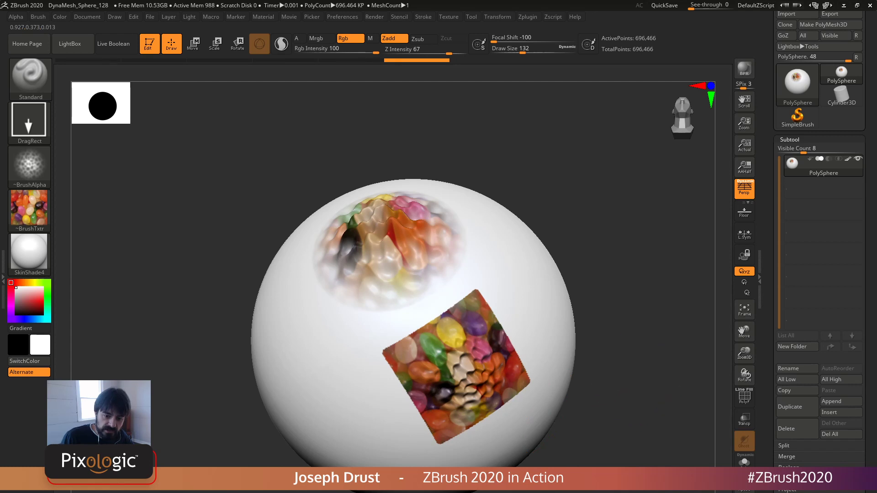
pyautogui.moveTo(649, 389)
pyautogui.mouseDown()
pyautogui.moveTo(629, 345)
pyautogui.moveTo(626, 380)
pyautogui.mouseUp()
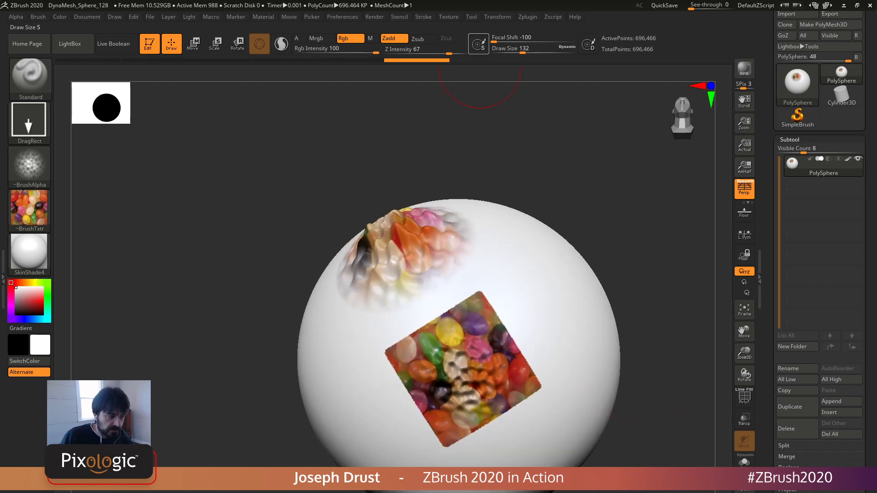
# Step: Set Focal Shift to -9 and stamp a soft-edged jelly bean square on the sphere's bare side
pyautogui.press('o')
pyautogui.moveTo(499, 68); pyautogui.dragTo(529, 67)
pyautogui.keyDown('alt'); pyautogui.moveTo(628, 207); pyautogui.dragTo(484, 204); pyautogui.keyUp('alt')
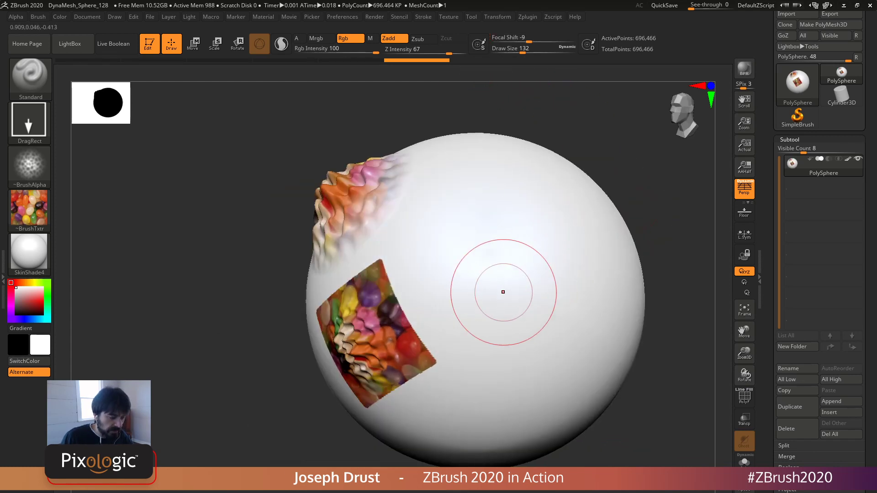
pyautogui.moveTo(496, 269); pyautogui.dragTo(545, 342)
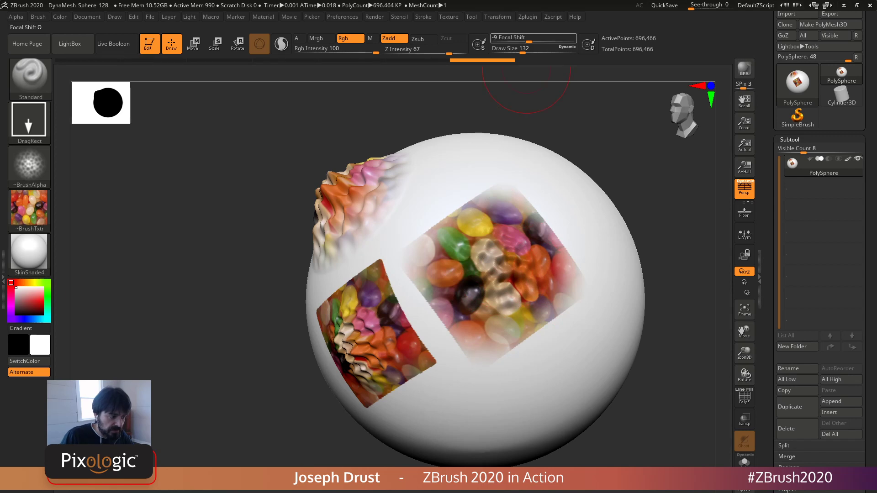
# Step: Set Focal Shift to 31 and stamp a cluster of small, round jelly bean reliefs beside the soft-edged square
pyautogui.moveTo(532, 40); pyautogui.dragTo(547, 41)
pyautogui.moveTo(680, 190); pyautogui.dragTo(630, 256)
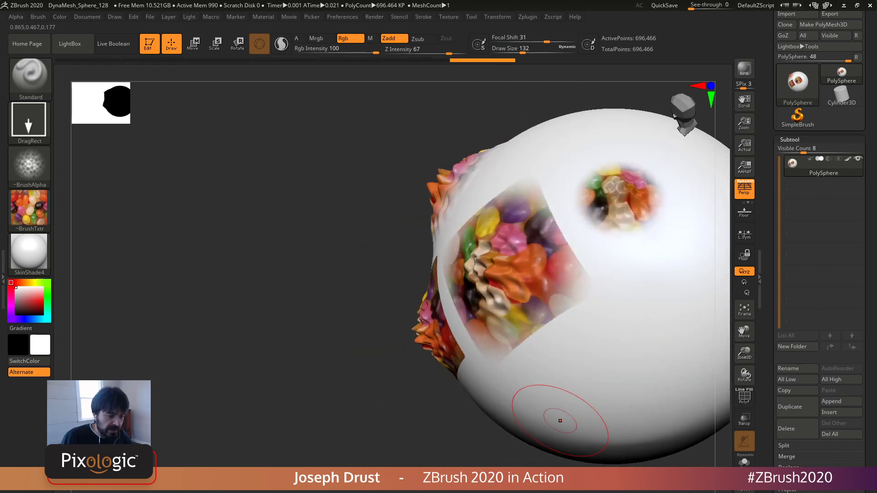
pyautogui.keyDown('alt'); pyautogui.moveTo(496, 418); pyautogui.dragTo(337, 394); pyautogui.keyUp('alt')
pyautogui.moveTo(256, 297); pyautogui.dragTo(265, 341)
pyautogui.keyDown('alt'); pyautogui.moveTo(265, 340); pyautogui.dragTo(256, 449); pyautogui.keyUp('alt')
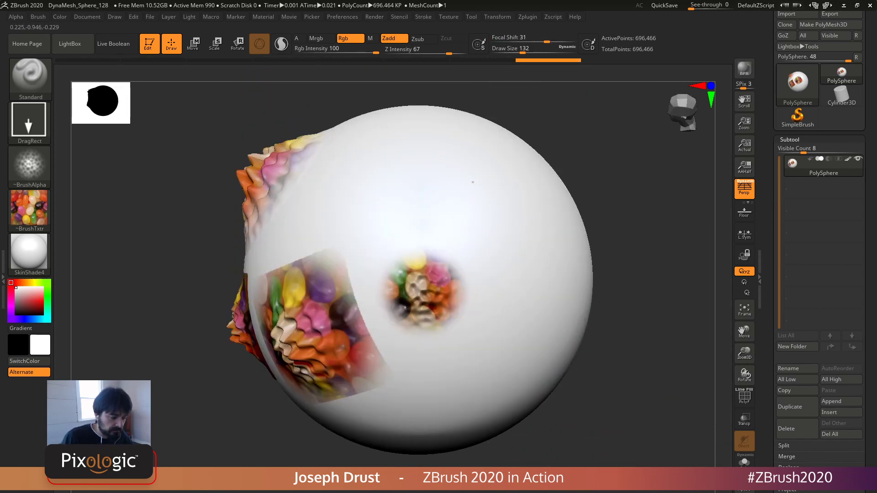
pyautogui.moveTo(472, 185); pyautogui.dragTo(491, 253)
pyautogui.moveTo(467, 234); pyautogui.dragTo(493, 343)
pyautogui.moveTo(617, 239); pyautogui.dragTo(551, 256)
pyautogui.moveTo(538, 289); pyautogui.dragTo(546, 329)
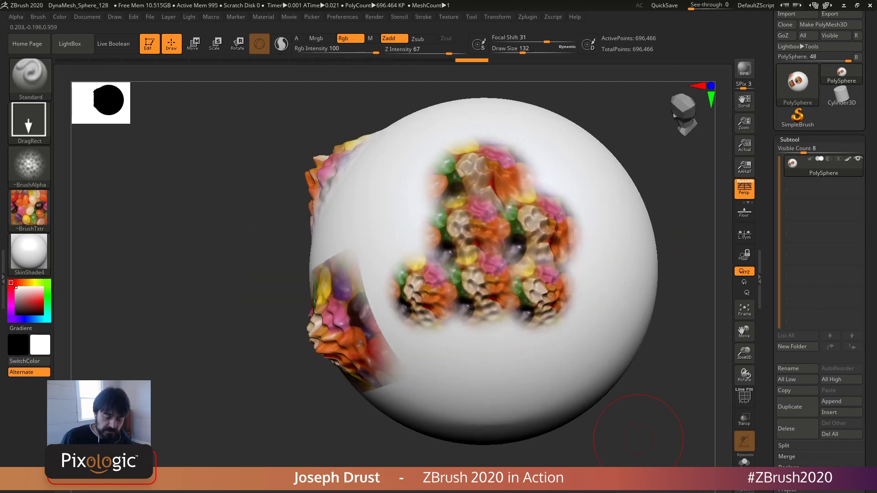
pyautogui.moveTo(657, 176); pyautogui.dragTo(681, 162)
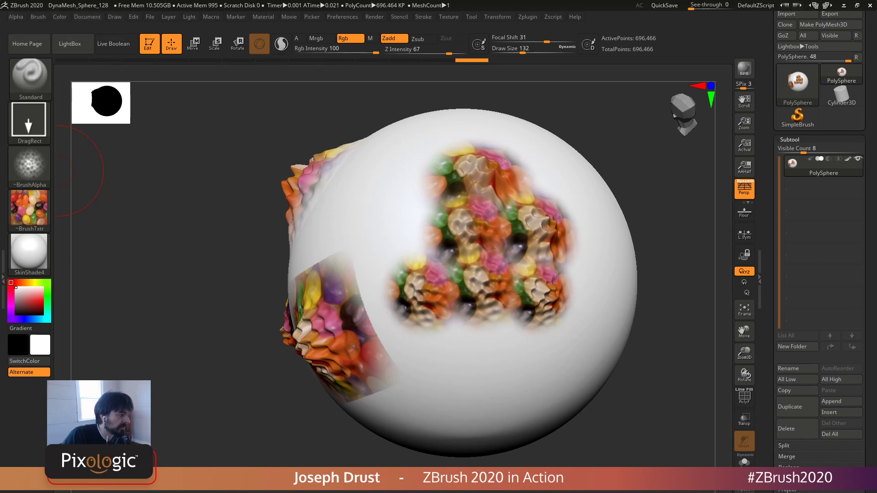
# Step: Change the Standard brush's stroke to Spray and turn its alpha off
pyautogui.click(28, 121)
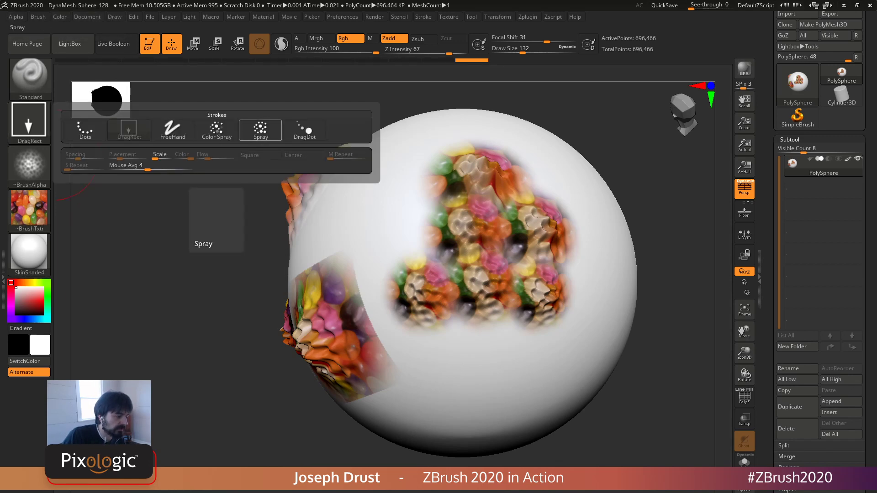
pyautogui.click(261, 130)
pyautogui.click(28, 165)
pyautogui.click(79, 176)
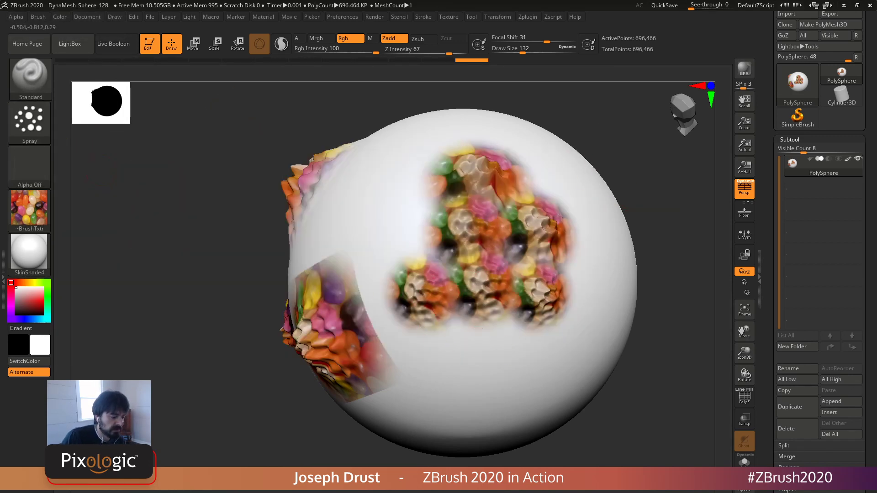
# Step: Spray jelly bean color and relief over the bare area beside the stamp cluster, and undo it
pyautogui.moveTo(558, 194); pyautogui.dragTo(450, 233, button='right')
pyautogui.keyDown('alt'); pyautogui.moveTo(450, 233); pyautogui.dragTo(630, 164, button='right'); pyautogui.keyUp('alt')
pyautogui.moveTo(630, 165)
pyautogui.mouseDown()
pyautogui.moveTo(624, 277)
pyautogui.moveTo(645, 306)
pyautogui.mouseUp()
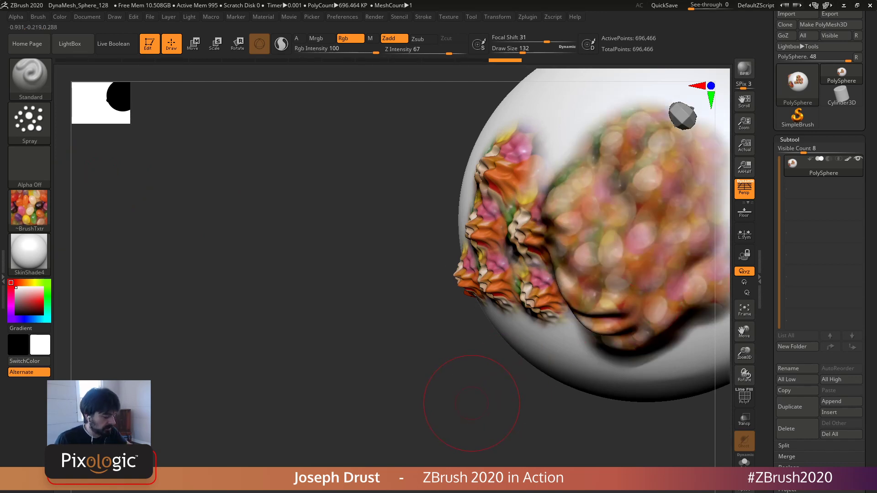
pyautogui.moveTo(472, 403); pyautogui.dragTo(502, 303, button='right')
pyautogui.moveTo(687, 175); pyautogui.dragTo(655, 220, button='right')
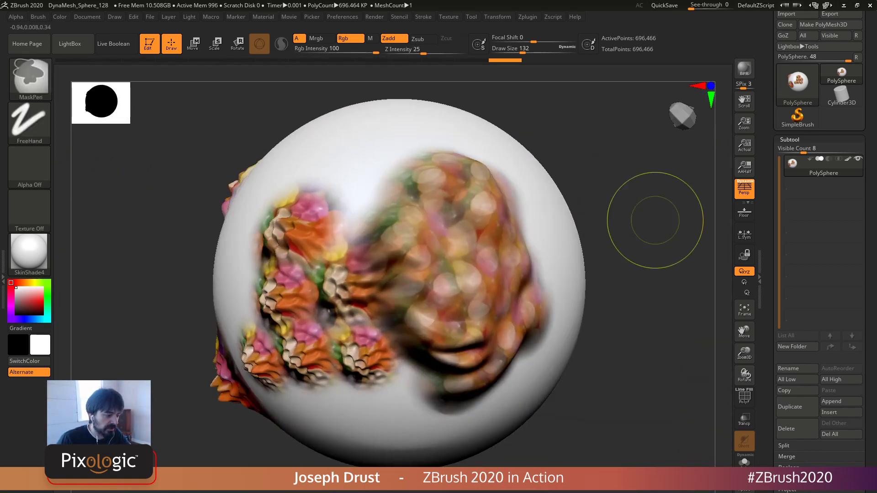
pyautogui.hotkey('ctrl', 'z')
# Step: Spray a smaller relief patch beside the cluster, undo it, and set the brush to Zadd off with Paint With Alpha on
pyautogui.keyDown('ctrl'); pyautogui.moveTo(618, 261); pyautogui.dragTo(598, 220, button='right'); pyautogui.keyUp('ctrl')
pyautogui.moveTo(445, 176)
pyautogui.mouseDown()
pyautogui.moveTo(470, 194)
pyautogui.moveTo(481, 247)
pyautogui.mouseUp()
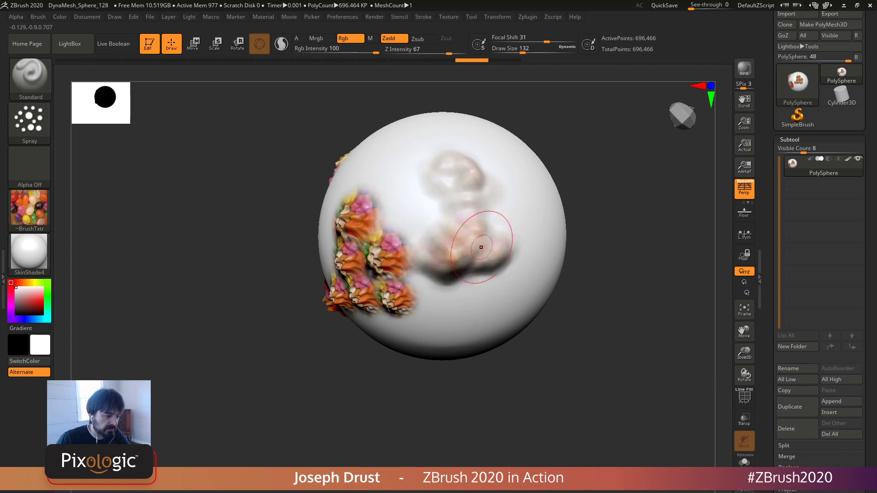
pyautogui.hotkey('ctrl', 'z')
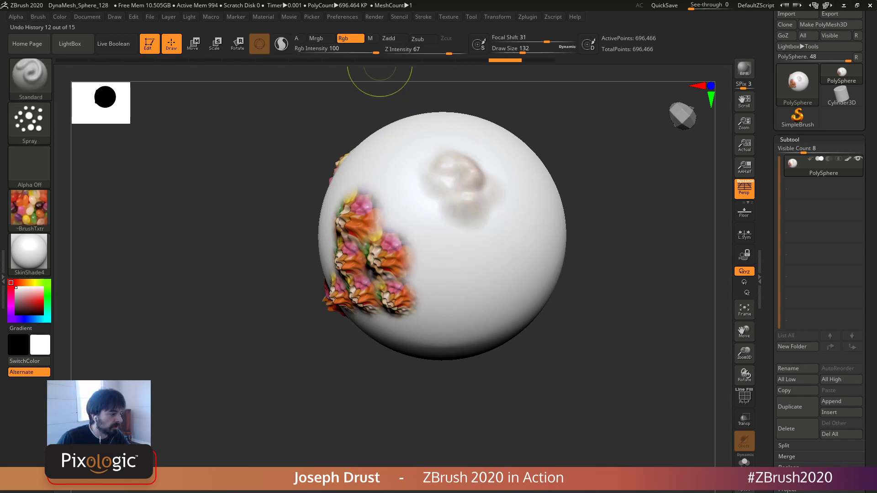
pyautogui.hotkey('ctrl', 'z')
pyautogui.hotkey('ctrl', 'z')
pyautogui.hotkey('ctrl', 'z')
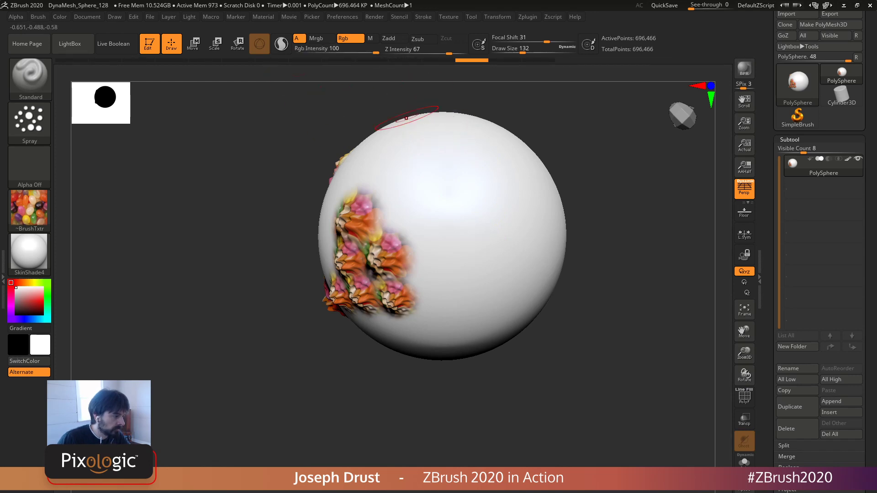
# Step: Spray flat jelly bean color over a large bare area of the sphere next to the stamp cluster
pyautogui.moveTo(409, 158)
pyautogui.mouseDown()
pyautogui.moveTo(473, 194)
pyautogui.moveTo(470, 283)
pyautogui.moveTo(498, 292)
pyautogui.mouseUp()
pyautogui.moveTo(580, 196); pyautogui.dragTo(543, 209, button='right')
pyautogui.moveTo(542, 209)
pyautogui.mouseDown()
pyautogui.moveTo(515, 173)
pyautogui.moveTo(521, 237)
pyautogui.moveTo(505, 242)
pyautogui.moveTo(571, 286)
pyautogui.mouseUp()
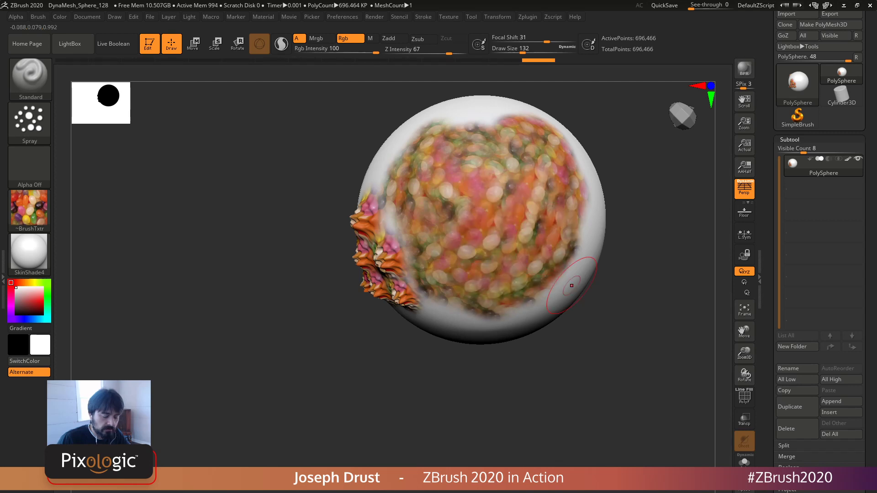
pyautogui.moveTo(571, 286); pyautogui.dragTo(411, 233, button='right')
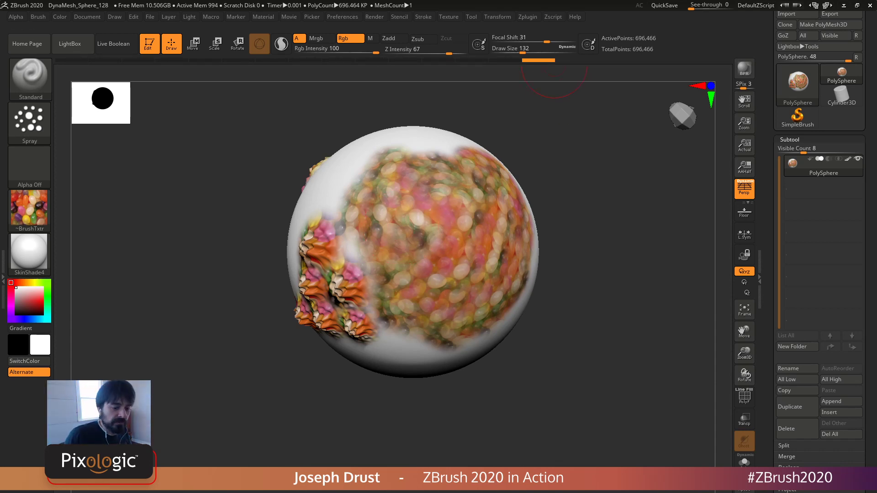
pyautogui.click(574, 16)
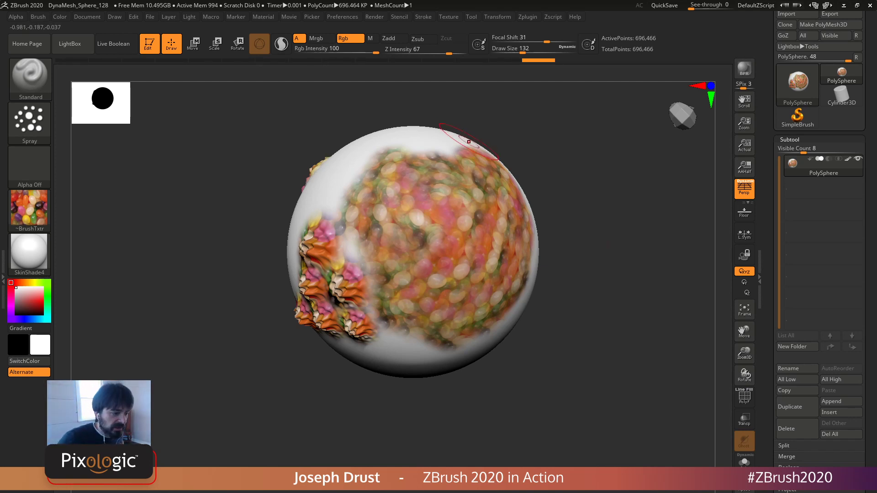
pyautogui.click(575, 17)
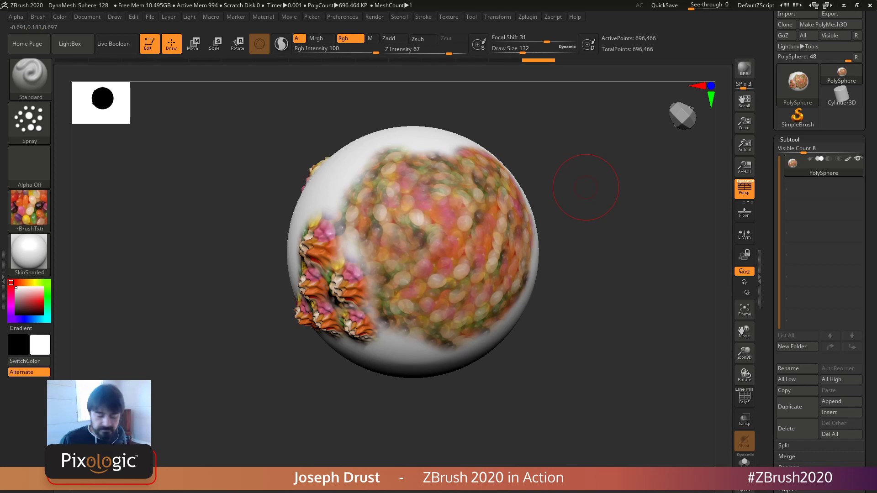
pyautogui.moveTo(585, 187); pyautogui.dragTo(566, 92)
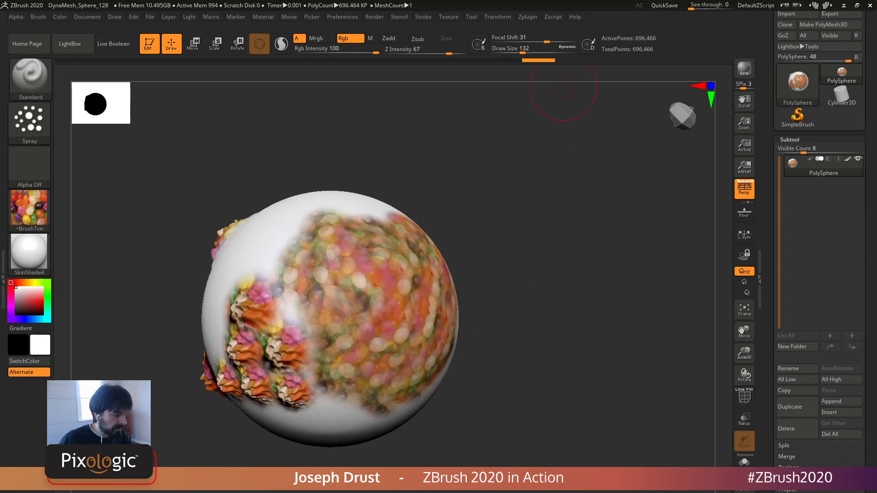
# Step: Open the 04_ThickyThick project from the LightBox project library
pyautogui.press(',')
pyautogui.doubleClick(232, 106)
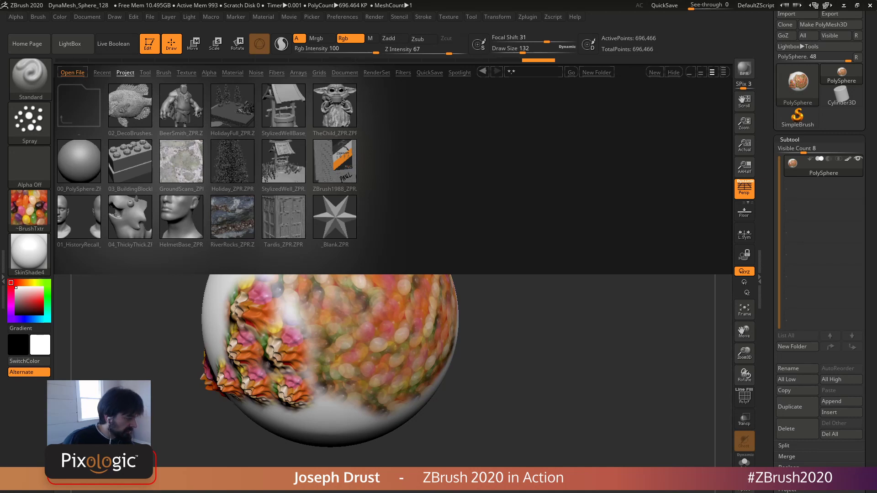
pyautogui.click(77, 106)
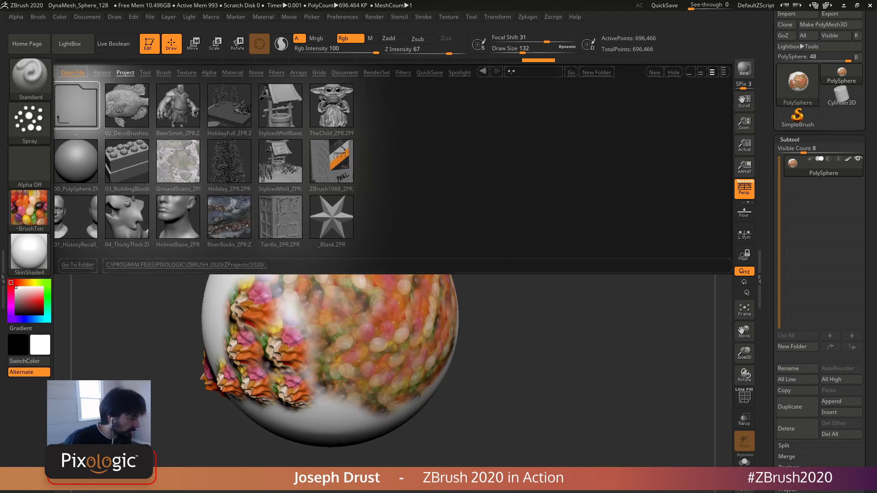
pyautogui.doubleClick(126, 216)
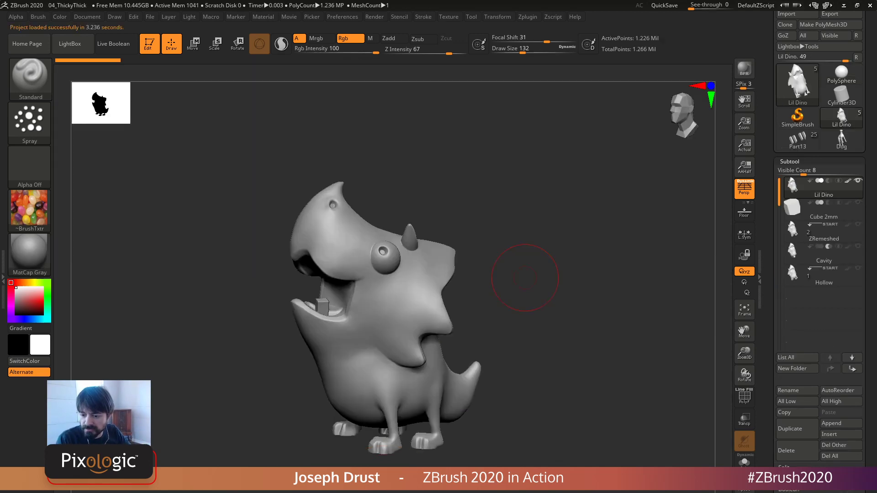
# Step: Set the Standard brush's texture to the jelly bean image Texture 23
pyautogui.moveTo(486, 256); pyautogui.dragTo(663, 192)
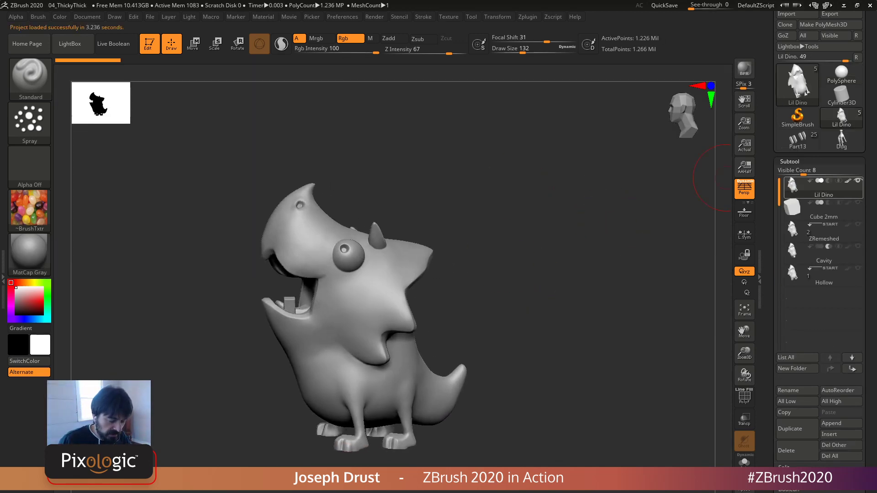
pyautogui.moveTo(818, 231)
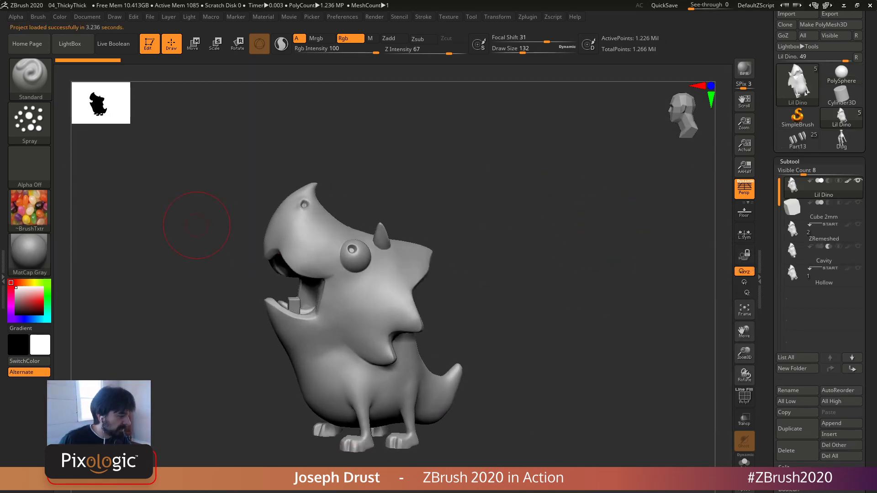
pyautogui.click(29, 210)
pyautogui.click(173, 216)
pyautogui.click(29, 210)
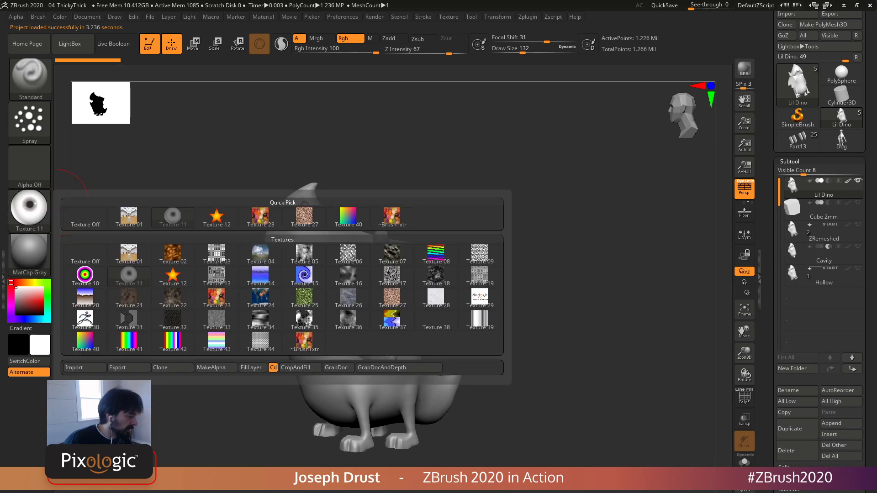
pyautogui.click(216, 298)
# Step: Spray jelly bean color over Lil Dino's cheek and neck, and undo it
pyautogui.moveTo(439, 186); pyautogui.dragTo(227, 69)
pyautogui.moveTo(347, 303); pyautogui.dragTo(386, 311)
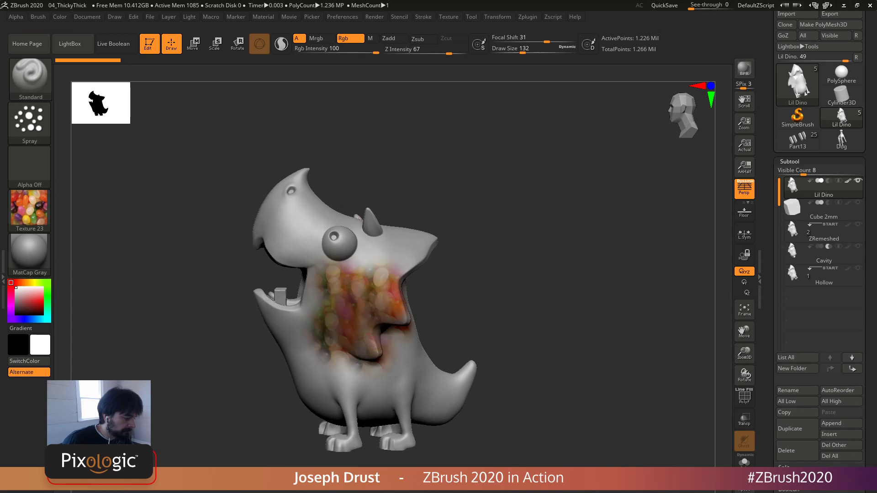
pyautogui.hotkey('ctrl', 'z')
# Step: Change the stroke to DragRect and stamp three overlapping jelly bean color patches on Lil Dino's cheek and chest
pyautogui.click(30, 122)
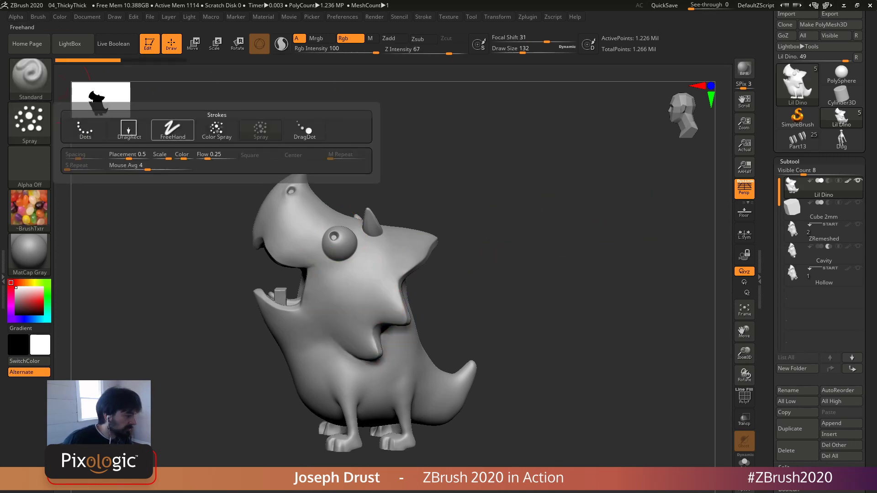
pyautogui.click(129, 130)
pyautogui.moveTo(342, 287); pyautogui.dragTo(397, 358)
pyautogui.moveTo(339, 364); pyautogui.dragTo(372, 397)
pyautogui.moveTo(523, 276); pyautogui.dragTo(555, 279)
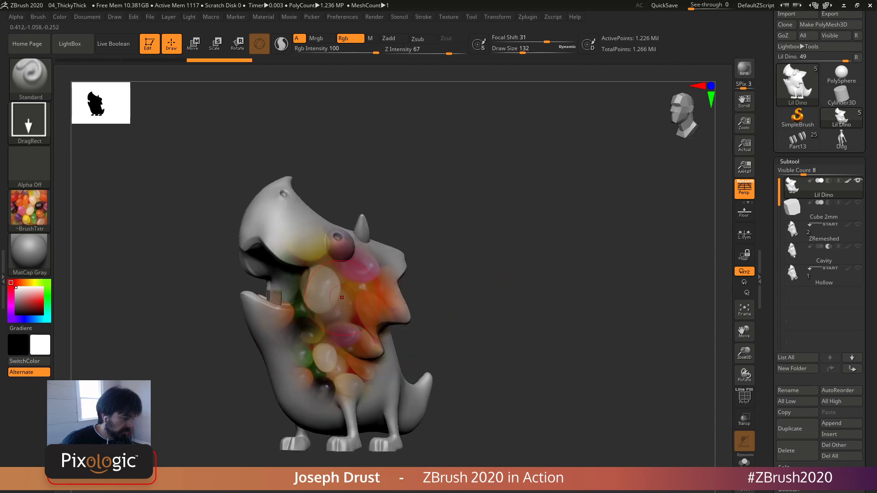
pyautogui.moveTo(341, 298); pyautogui.dragTo(371, 328)
# Step: Select the ZRemeshed subtool, isolate it with Solo, and turn off its dynamic subdivision preview
pyautogui.moveTo(484, 274); pyautogui.dragTo(449, 280)
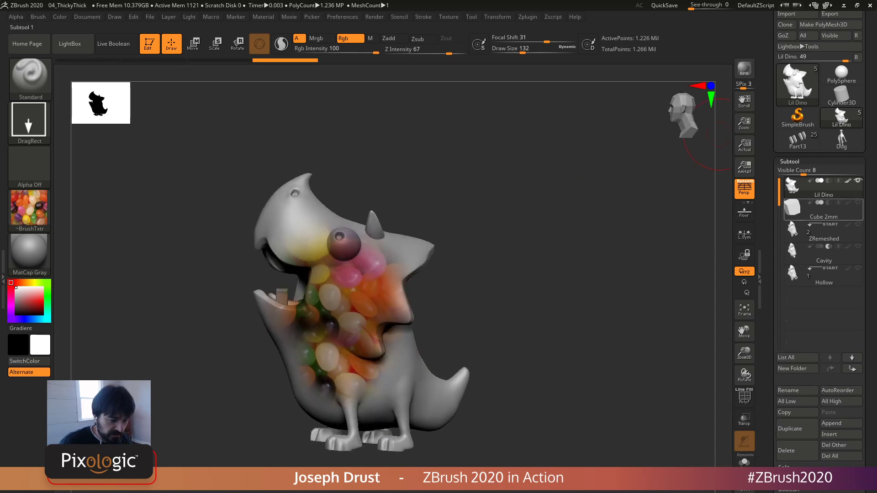
pyautogui.moveTo(591, 239); pyautogui.dragTo(577, 241)
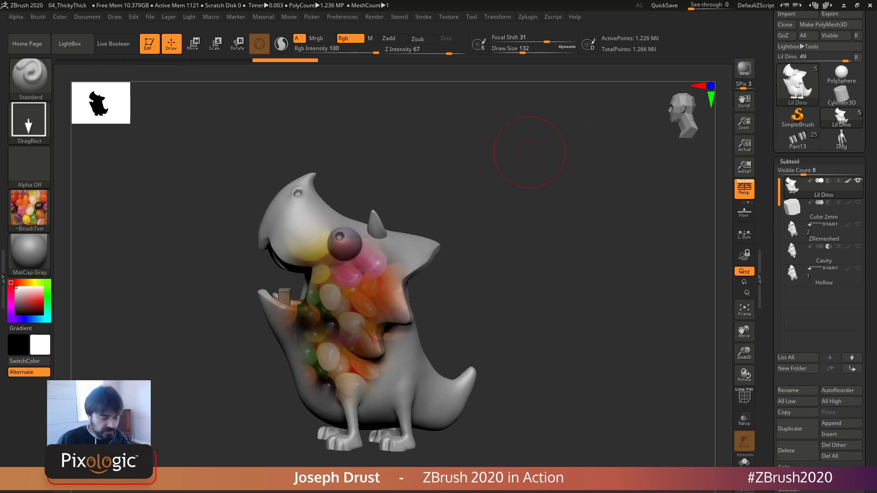
pyautogui.moveTo(431, 225)
pyautogui.mouseDown()
pyautogui.moveTo(495, 240)
pyautogui.moveTo(425, 255)
pyautogui.moveTo(508, 225)
pyautogui.mouseUp()
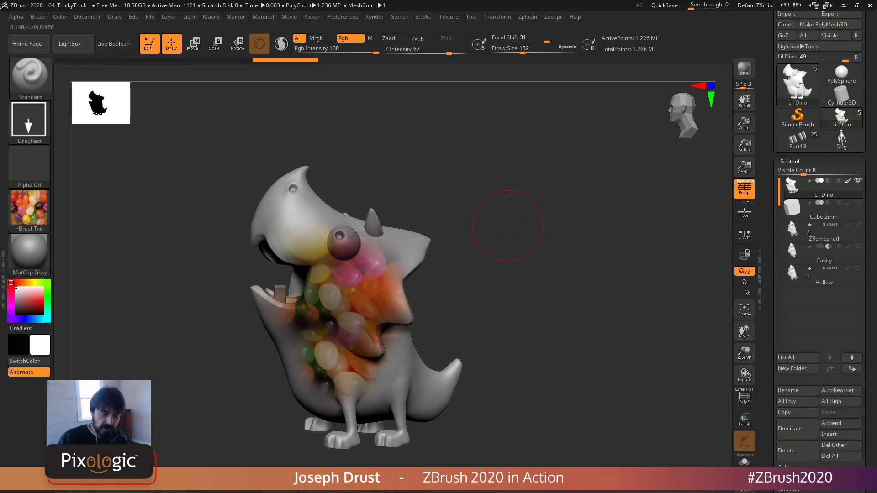
pyautogui.click(824, 235)
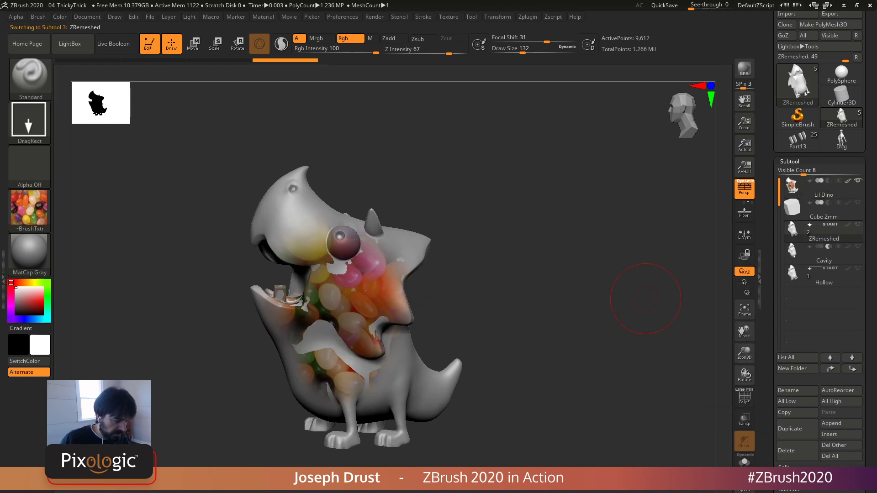
pyautogui.click(744, 461)
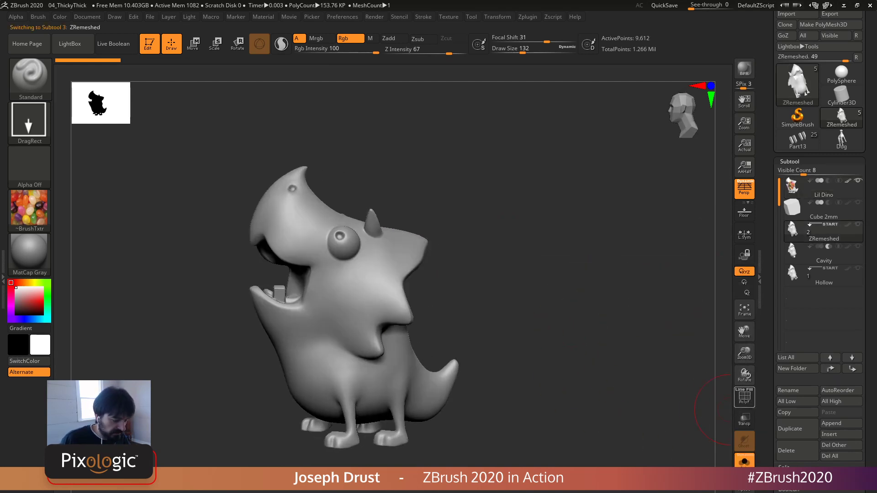
pyautogui.click(744, 398)
pyautogui.hotkey('shift', 'd')
pyautogui.moveTo(516, 340); pyautogui.dragTo(570, 317)
pyautogui.click(744, 398)
pyautogui.moveTo(676, 366); pyautogui.dragTo(587, 300)
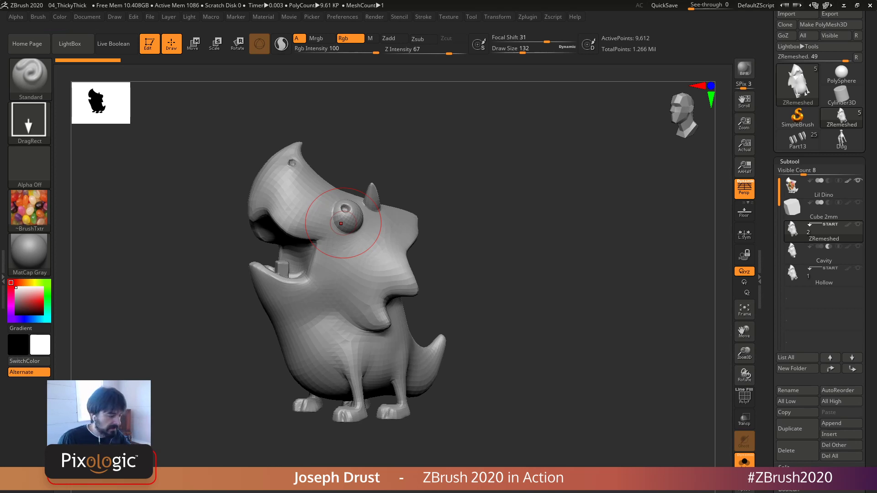
# Step: Compare the low-resolution ZRemeshed subtool with the painted Lil Dino by switching between them, ending on ZRemeshed
pyautogui.moveTo(611, 202); pyautogui.dragTo(606, 224)
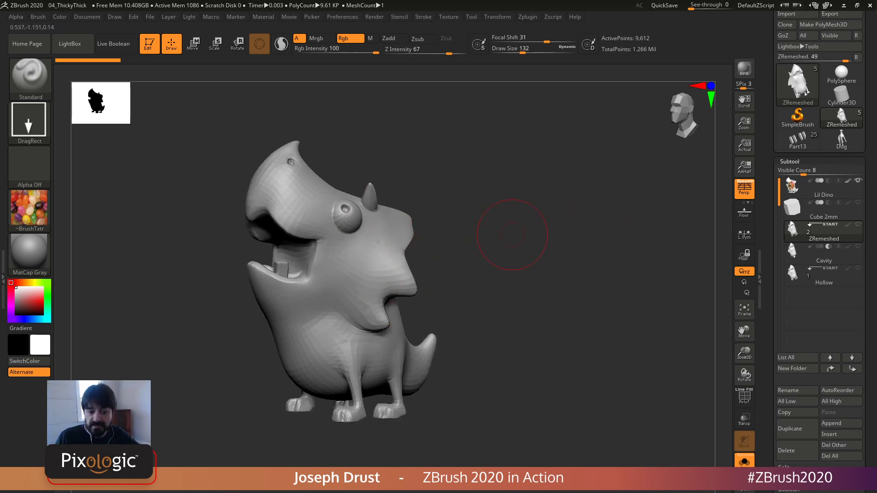
pyautogui.moveTo(440, 235); pyautogui.dragTo(454, 289)
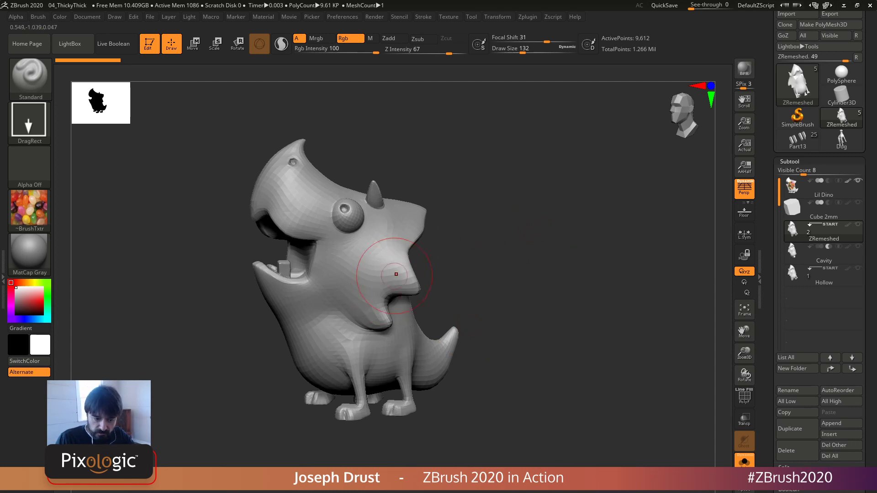
pyautogui.moveTo(500, 243); pyautogui.dragTo(459, 264)
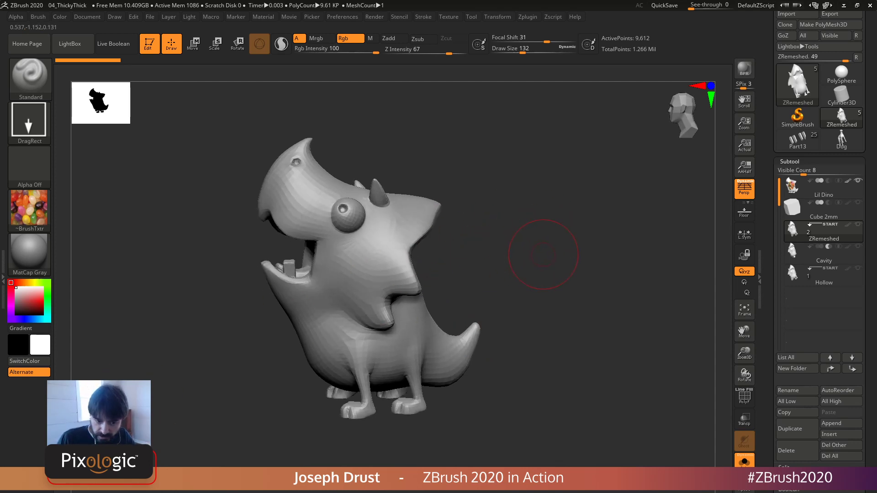
pyautogui.moveTo(488, 222); pyautogui.dragTo(574, 245)
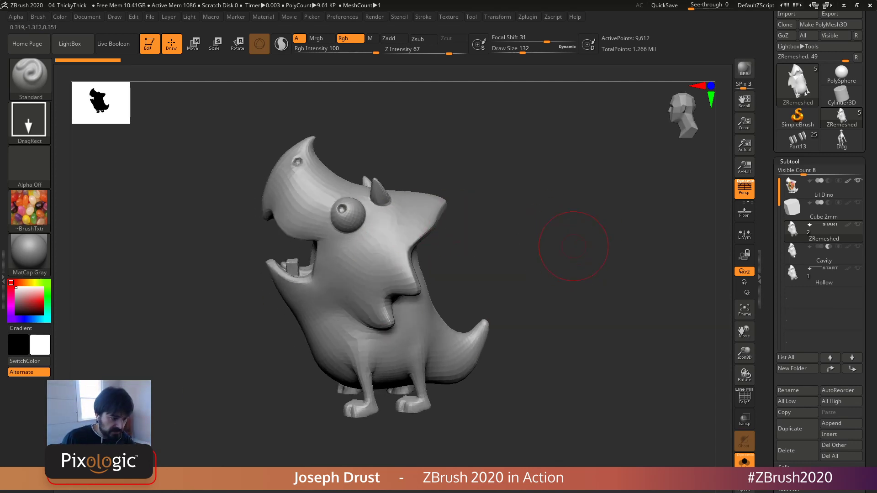
pyautogui.click(817, 187)
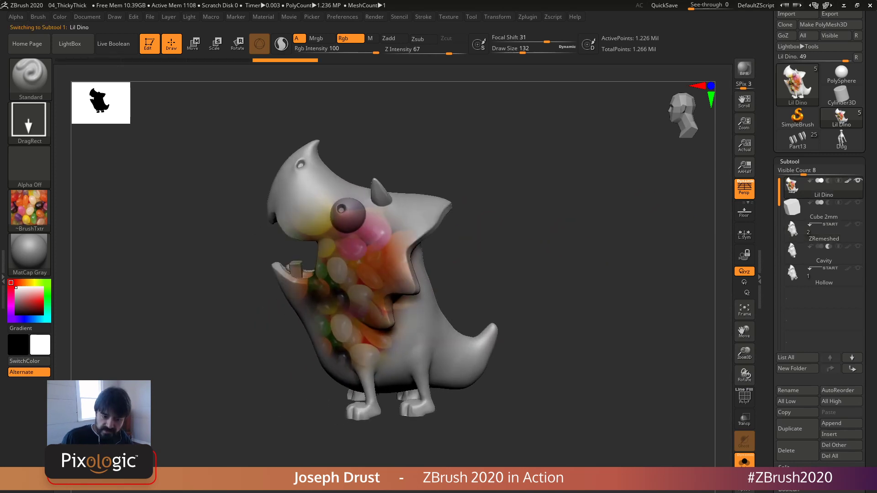
pyautogui.click(823, 233)
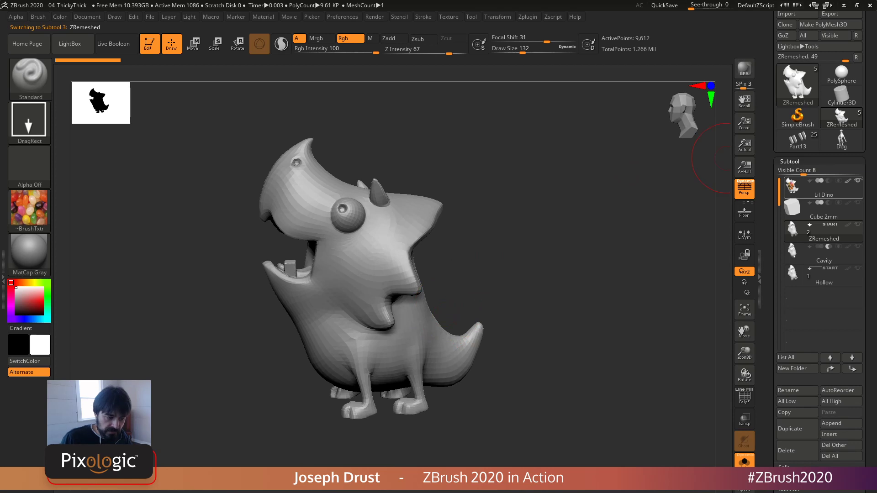
pyautogui.click(818, 187)
pyautogui.click(822, 233)
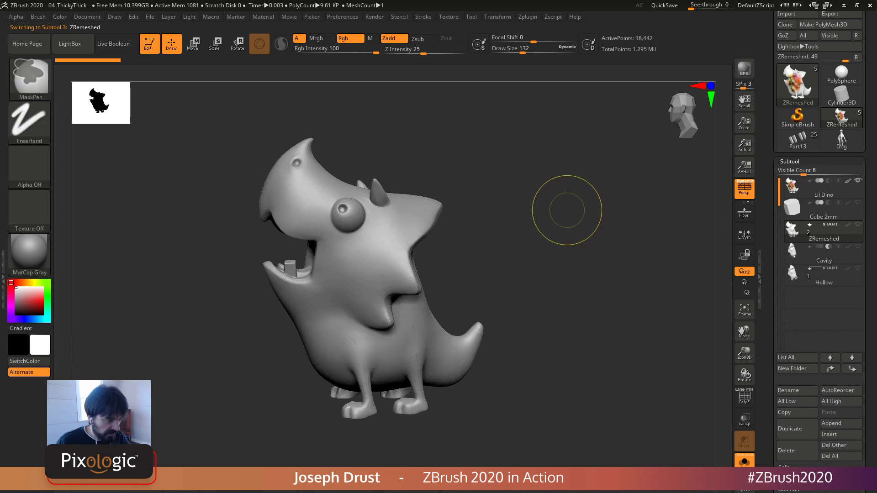
# Step: Subdivide the ZRemeshed subtool twice and store a morph target for it
pyautogui.hotkey('ctrl', 'd')
pyautogui.hotkey('ctrl', 'd')
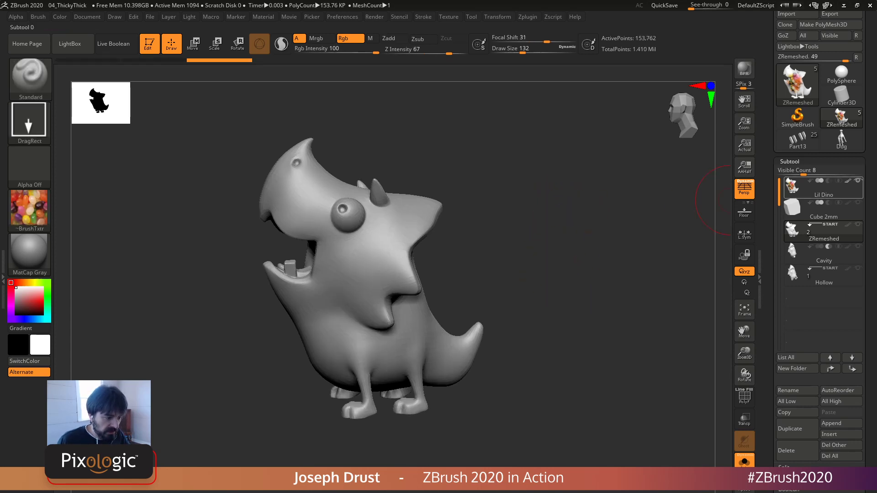
pyautogui.moveTo(775, 242); pyautogui.dragTo(775, 100)
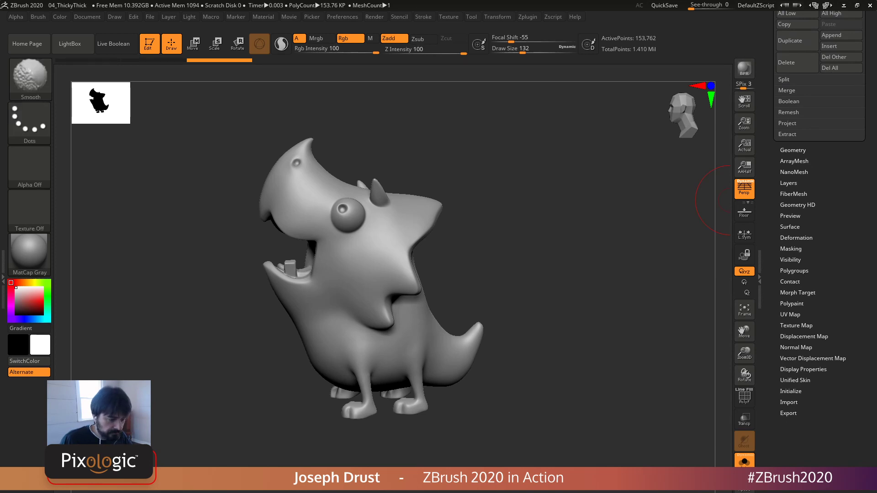
pyautogui.click(798, 293)
pyautogui.click(797, 304)
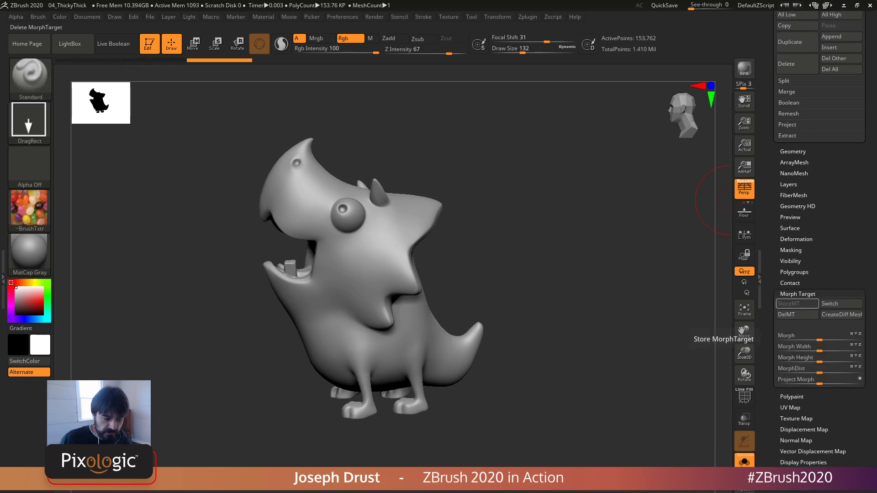
# Step: Set the Project All distance to 0.1 and project Lil Dino's geometry and polypaint onto the ZRemeshed subtool
pyautogui.moveTo(775, 320); pyautogui.dragTo(775, 416)
pyautogui.moveTo(775, 219); pyautogui.dragTo(775, 225)
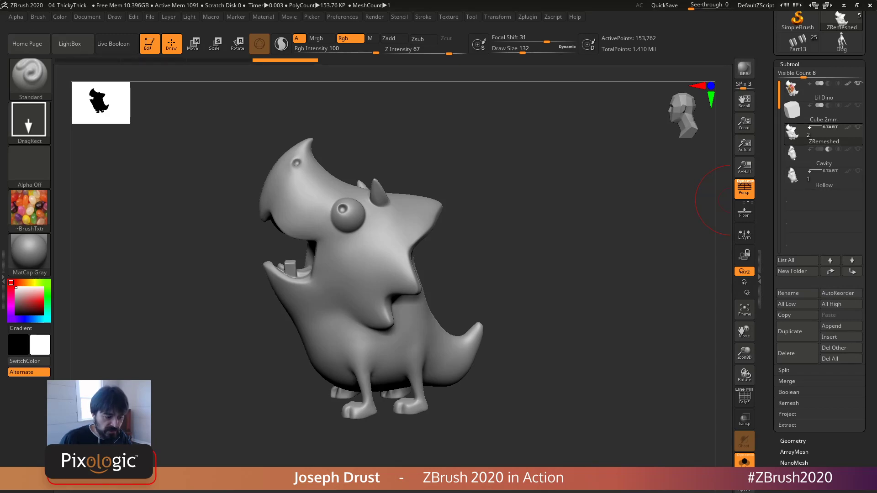
pyautogui.press('shift')
pyautogui.click(787, 414)
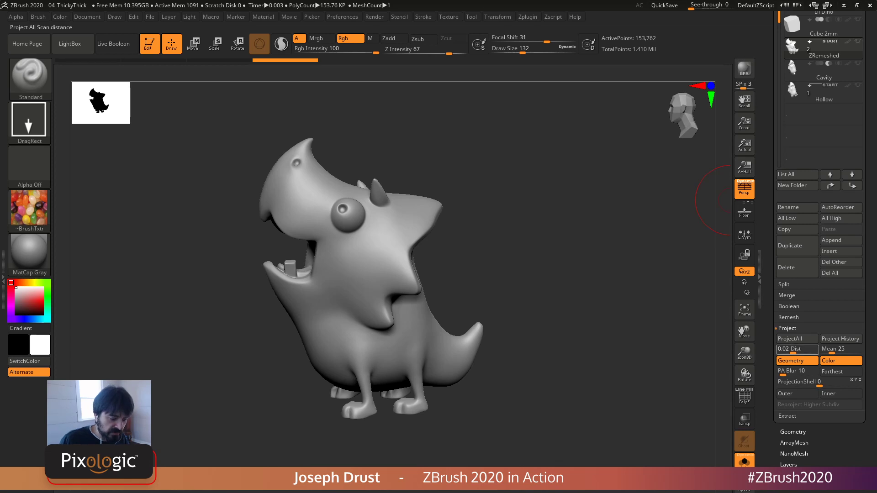
pyautogui.moveTo(868, 137); pyautogui.dragTo(869, 218)
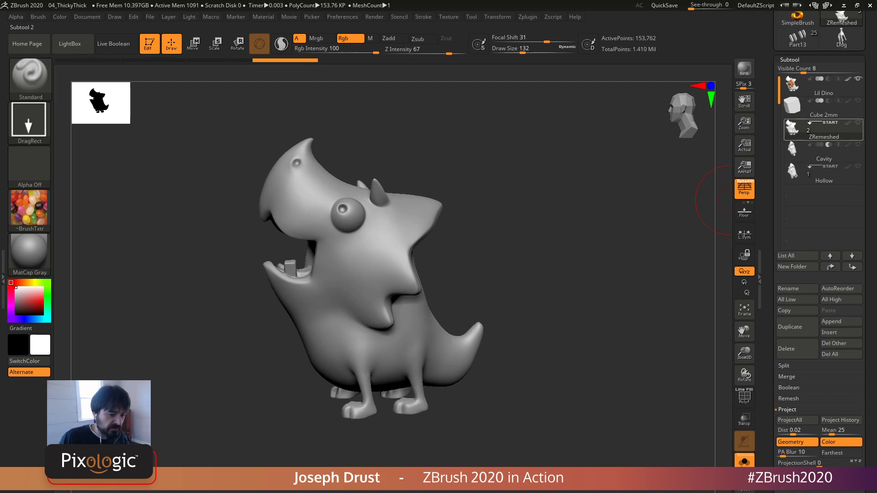
pyautogui.moveTo(808, 129)
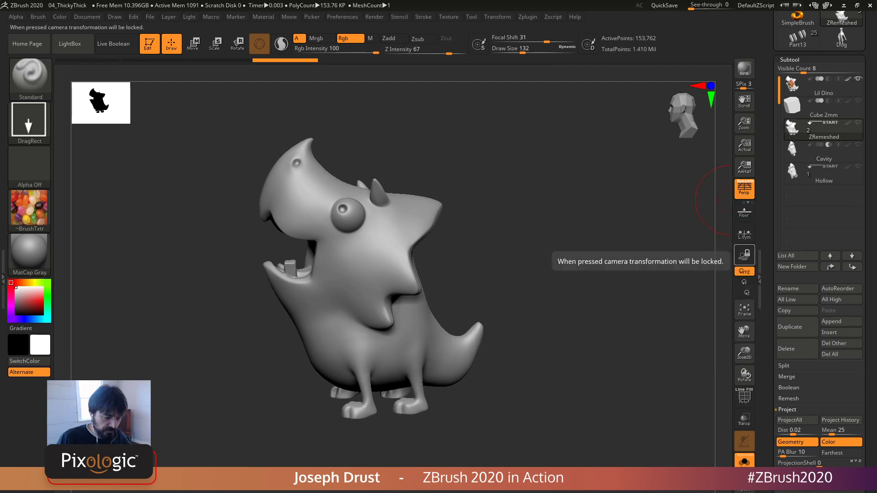
pyautogui.moveTo(769, 381); pyautogui.dragTo(769, 346)
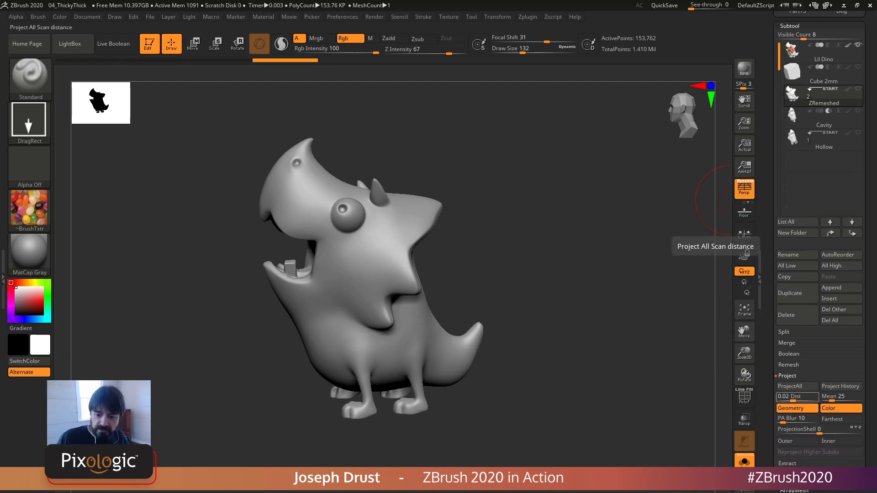
pyautogui.moveTo(769, 231); pyautogui.dragTo(769, 207)
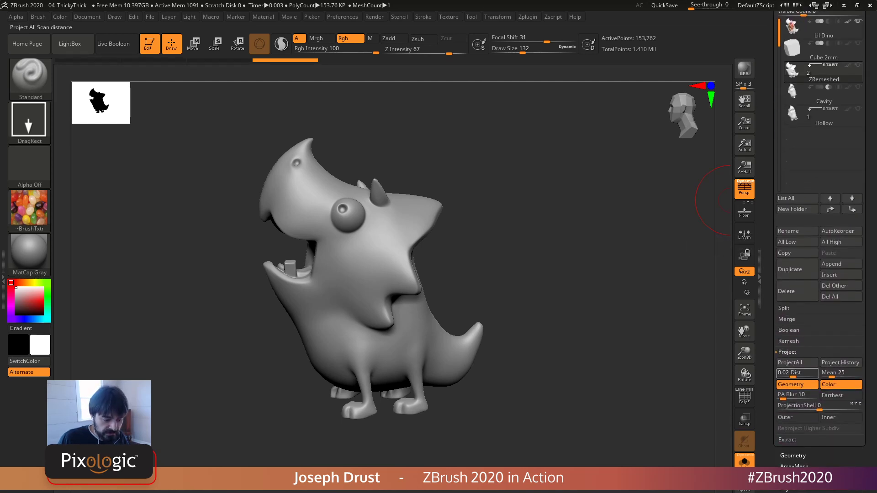
pyautogui.click(792, 373)
pyautogui.write('0.1')
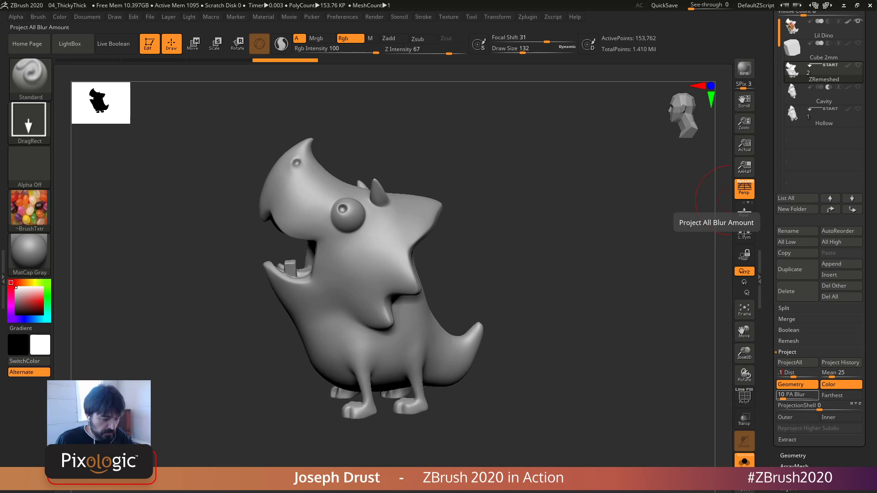
pyautogui.press('Return')
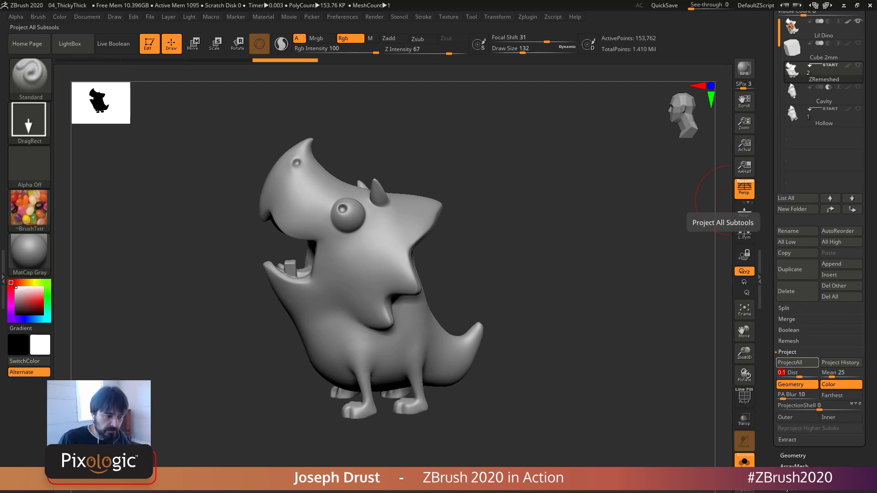
pyautogui.click(797, 362)
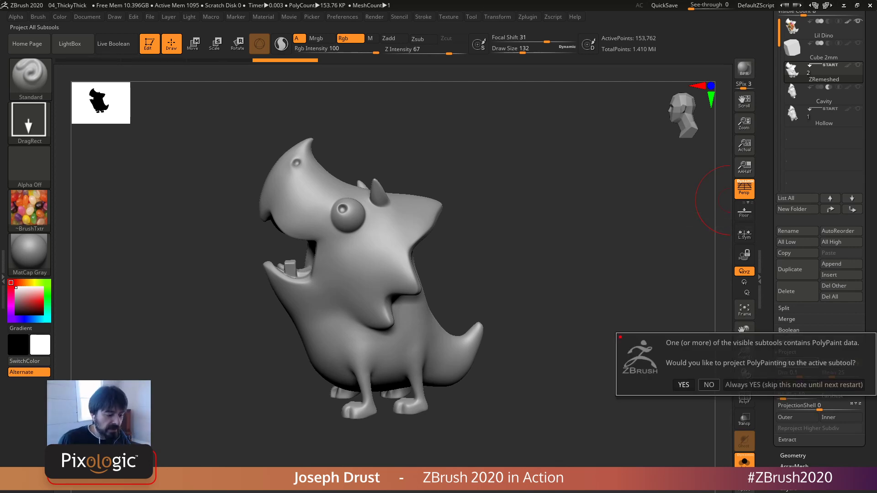
pyautogui.click(684, 385)
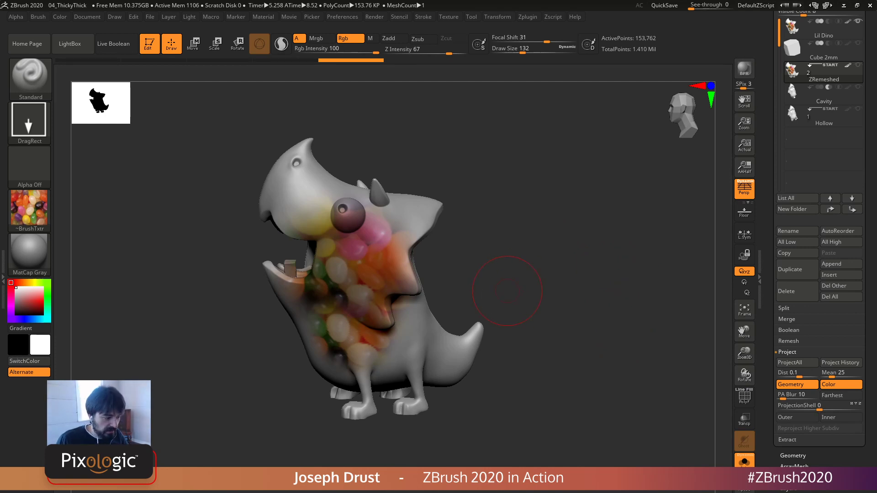
# Step: Inspect the projected ZRemeshed mesh and scrub its Morph amount to compare it with the stored morph target
pyautogui.moveTo(507, 290); pyautogui.dragTo(501, 338)
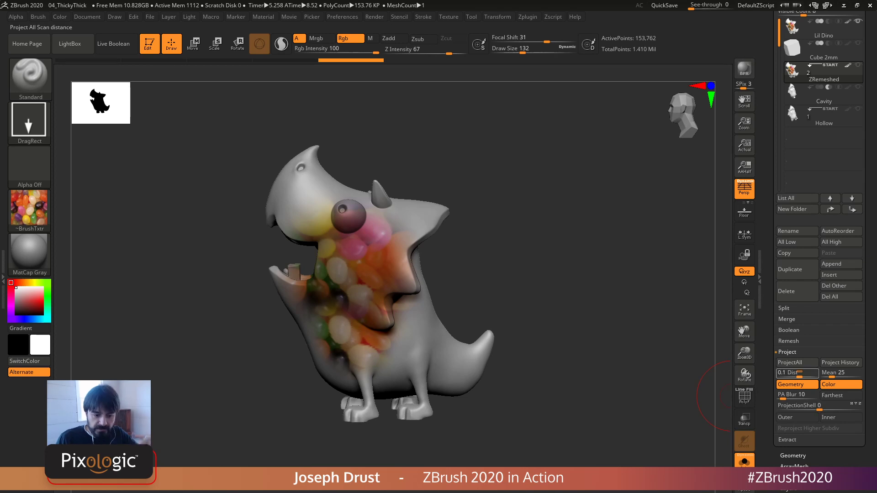
pyautogui.moveTo(504, 241); pyautogui.dragTo(598, 207)
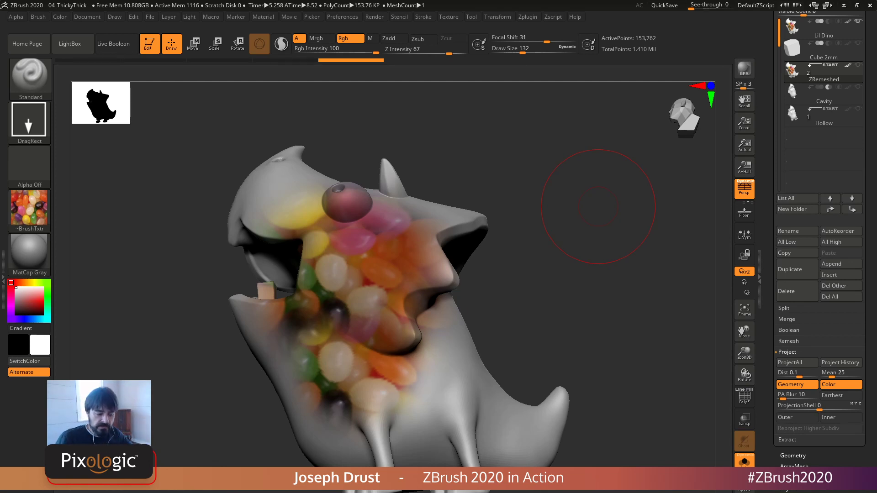
pyautogui.moveTo(869, 450); pyautogui.dragTo(870, 32)
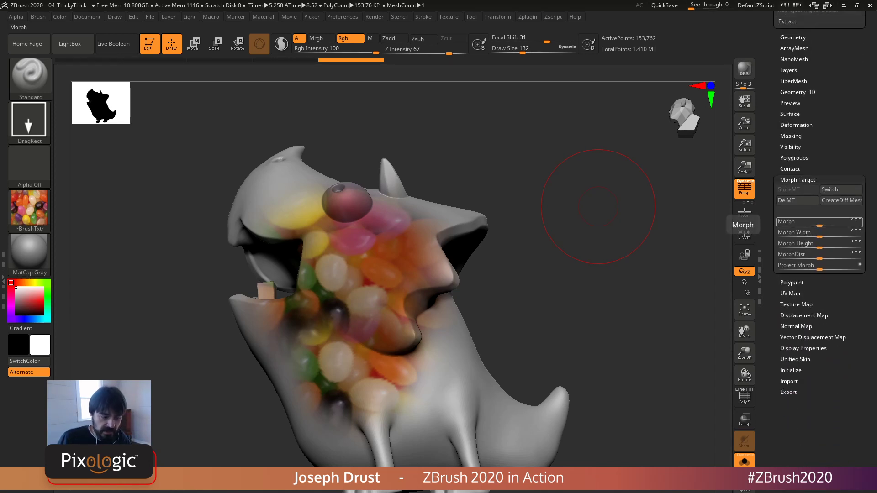
pyautogui.moveTo(819, 224); pyautogui.dragTo(858, 226)
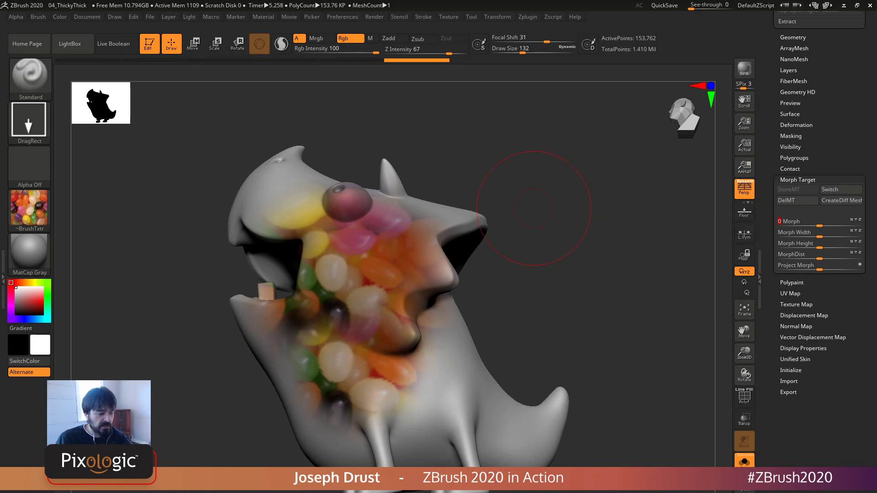
# Step: Compare the projected polypaint on the ZRemeshed mesh at a lower and at the highest subdivision level
pyautogui.moveTo(577, 177); pyautogui.dragTo(547, 239)
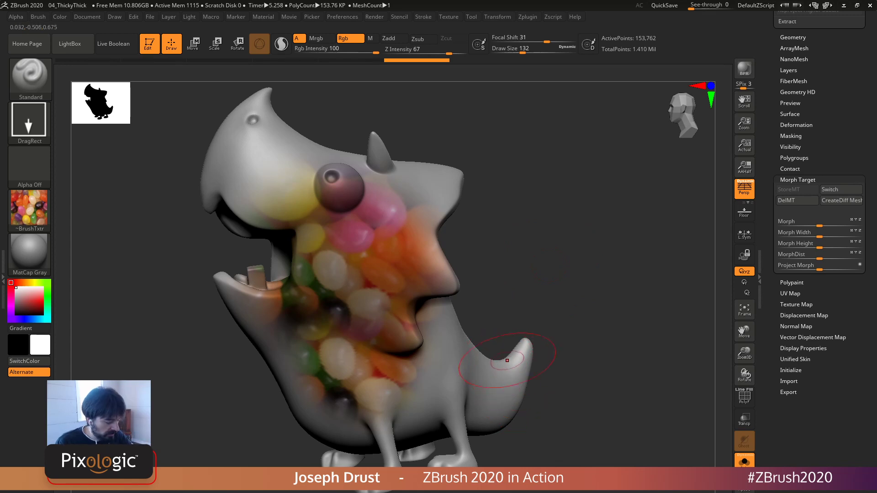
pyautogui.hotkey('shift', 'd')
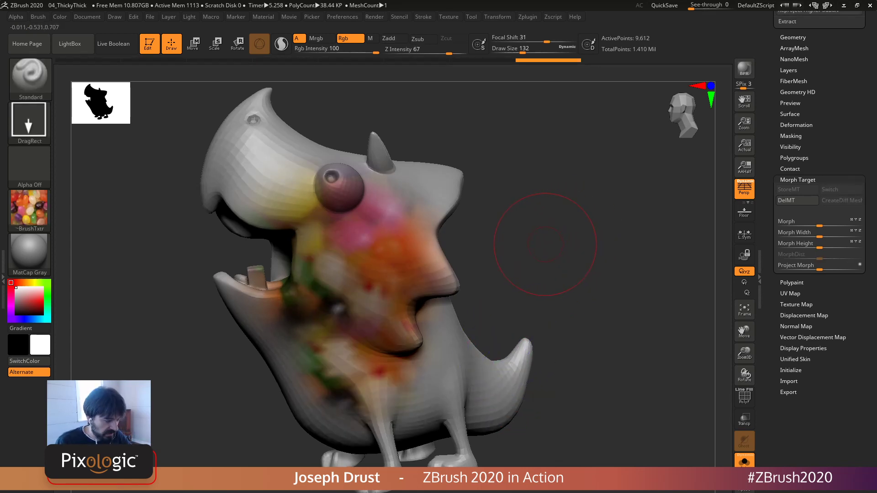
pyautogui.press('d')
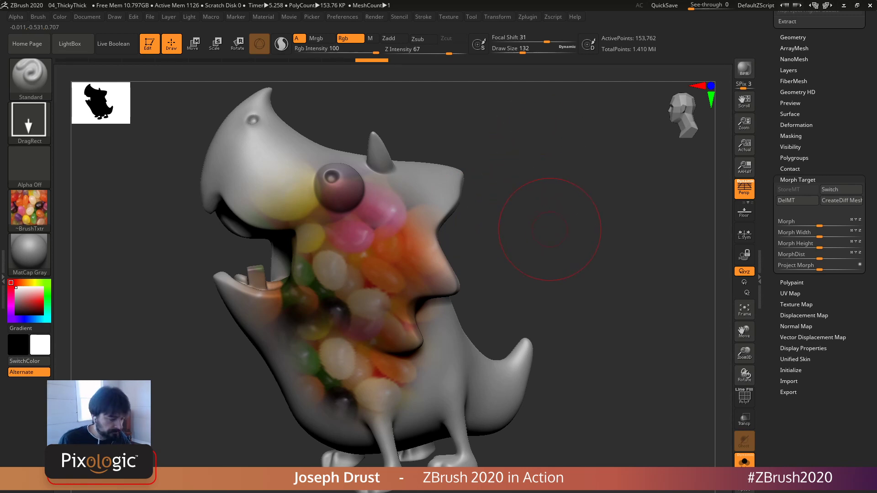
pyautogui.moveTo(550, 229); pyautogui.dragTo(552, 196)
# Step: Undo the ZRemeshed subtool's history back to before the geometry and polypaint projection, keeping its subdivision levels
pyautogui.moveTo(769, 158); pyautogui.dragTo(770, 388)
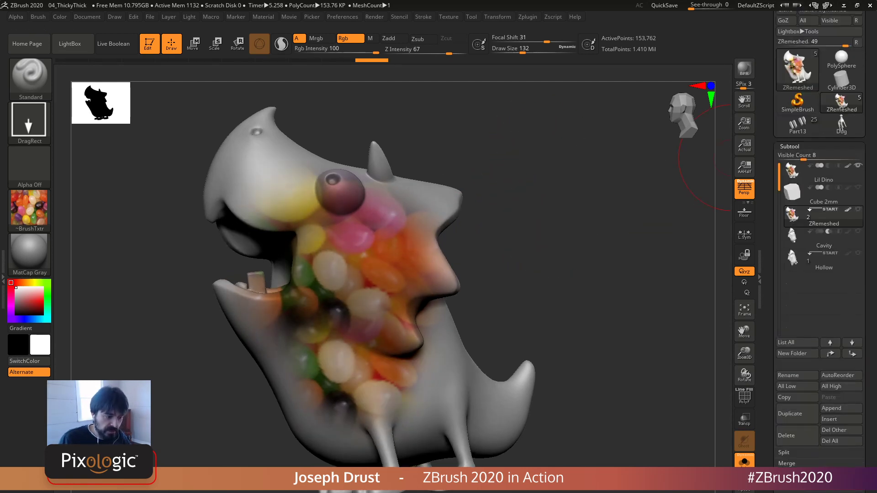
pyautogui.hotkey('ctrl', 'z')
pyautogui.hotkey('ctrl', 'z')
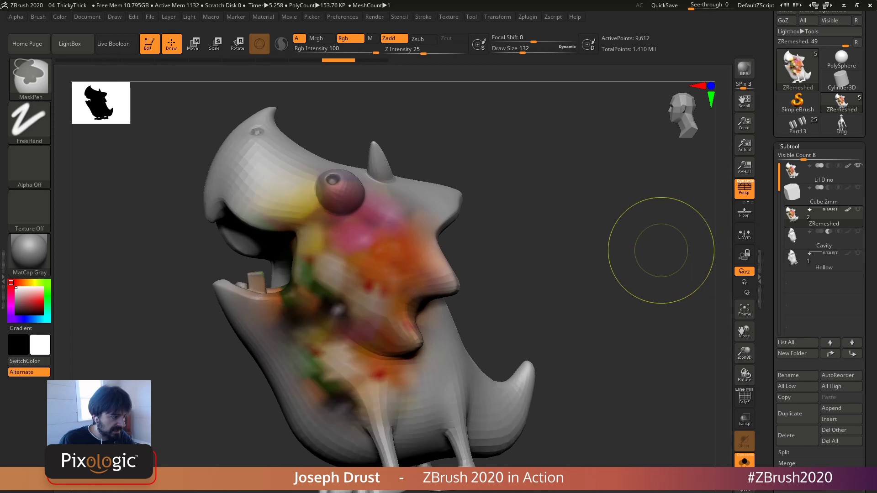
pyautogui.hotkey('ctrl', 'z')
pyautogui.hotkey('ctrl', 'z')
pyautogui.hotkey('ctrl', 'z')
pyautogui.hotkey('ctrl', 'z')
pyautogui.hotkey('ctrl', 'z')
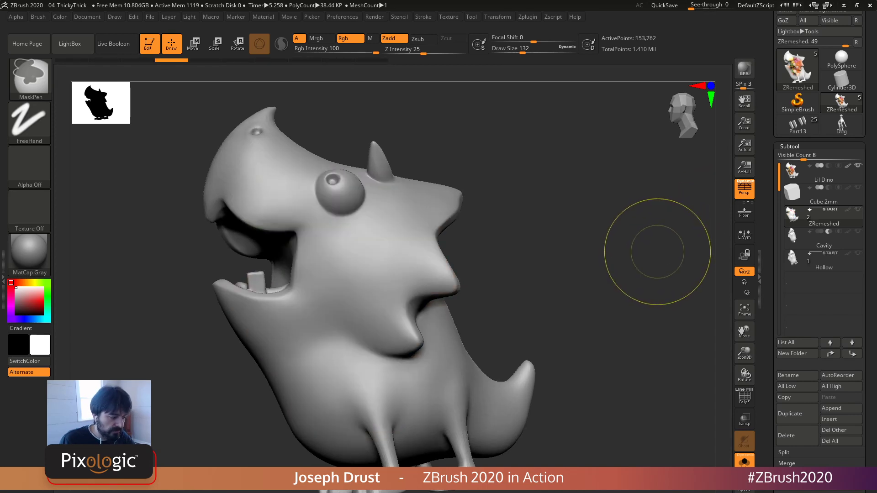
# Step: Exclude geometry from the projection and project only Lil Dino's polypaint onto the ZRemeshed subtool
pyautogui.moveTo(770, 265); pyautogui.dragTo(770, 39)
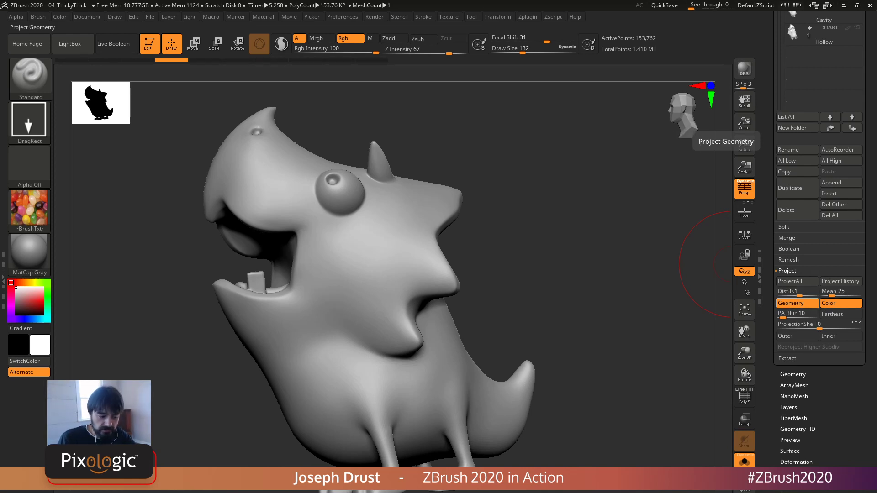
pyautogui.click(790, 303)
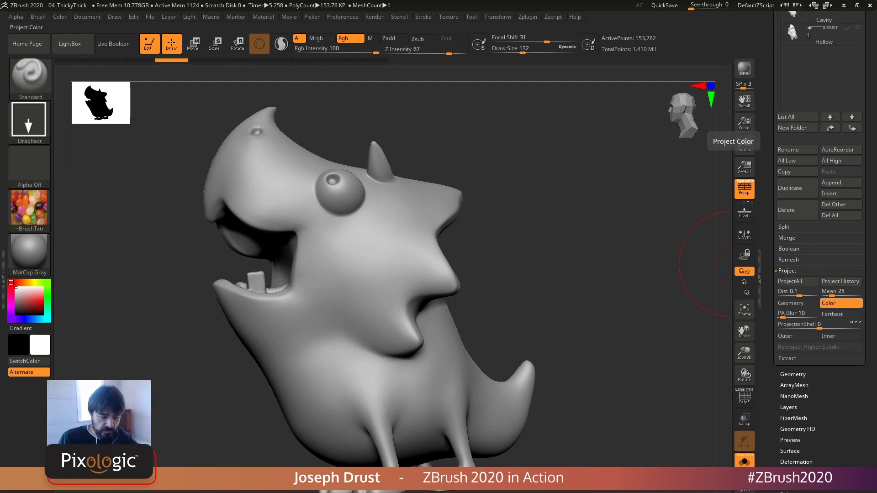
pyautogui.moveTo(770, 284); pyautogui.dragTo(770, 401)
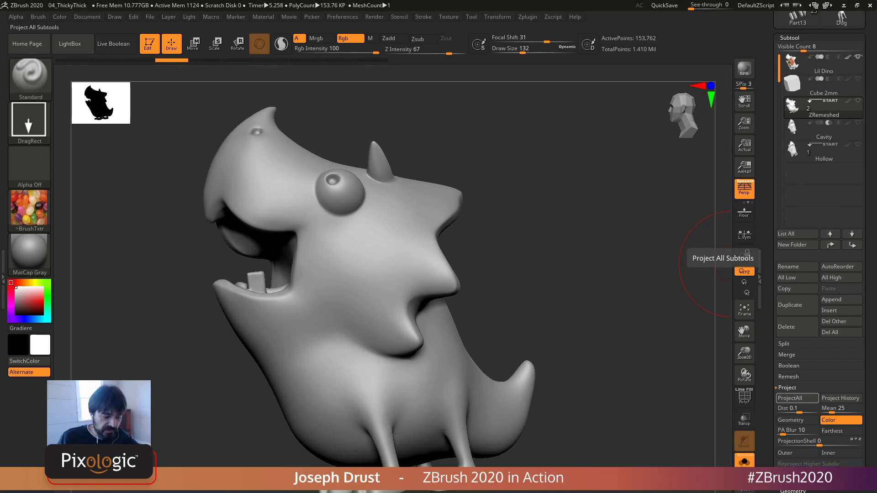
pyautogui.click(797, 397)
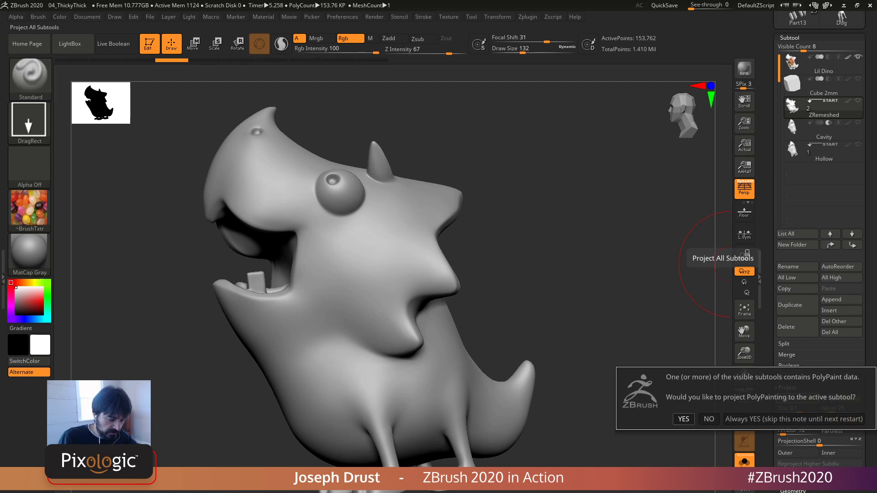
pyautogui.click(683, 419)
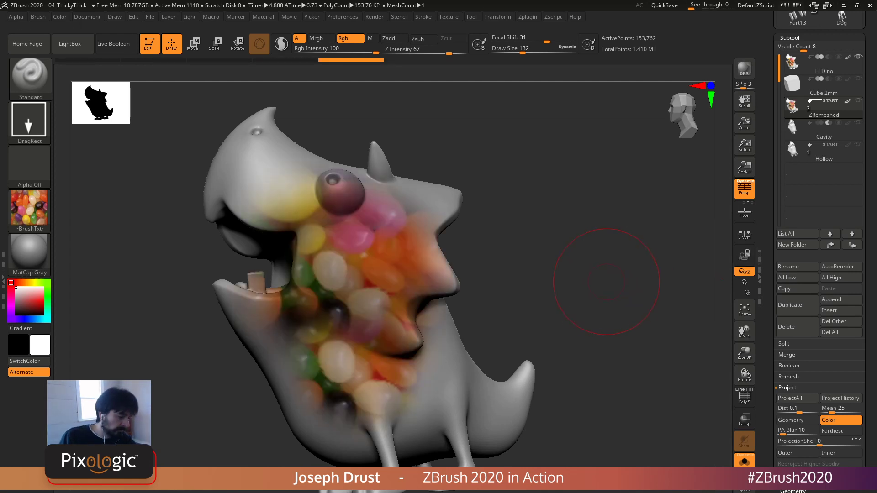
# Step: Compare the painted Lil Dino with ZRemeshed, viewing ZRemeshed at both its lowest and highest subdivision levels
pyautogui.moveTo(607, 282); pyautogui.dragTo(594, 296)
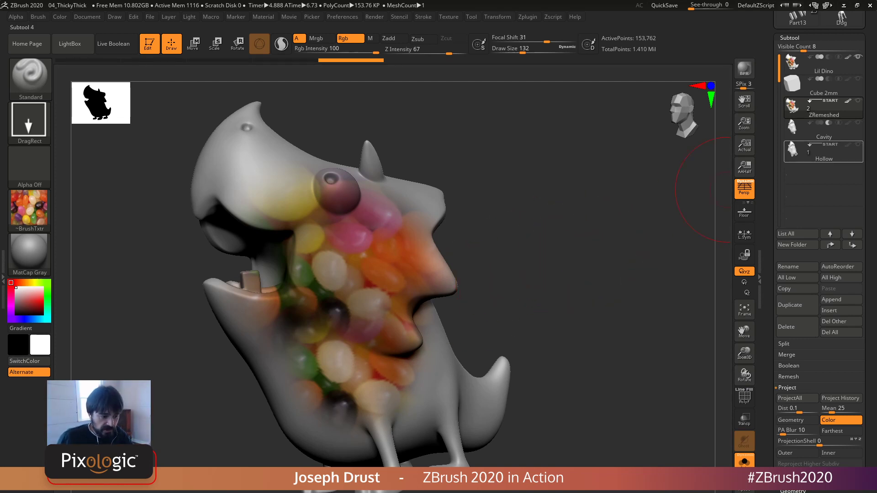
pyautogui.moveTo(866, 114); pyautogui.dragTo(866, 196)
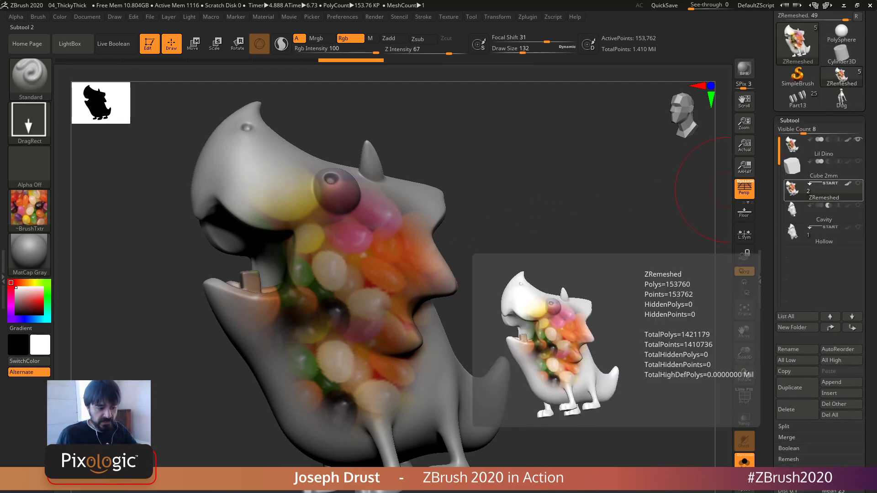
pyautogui.click(817, 146)
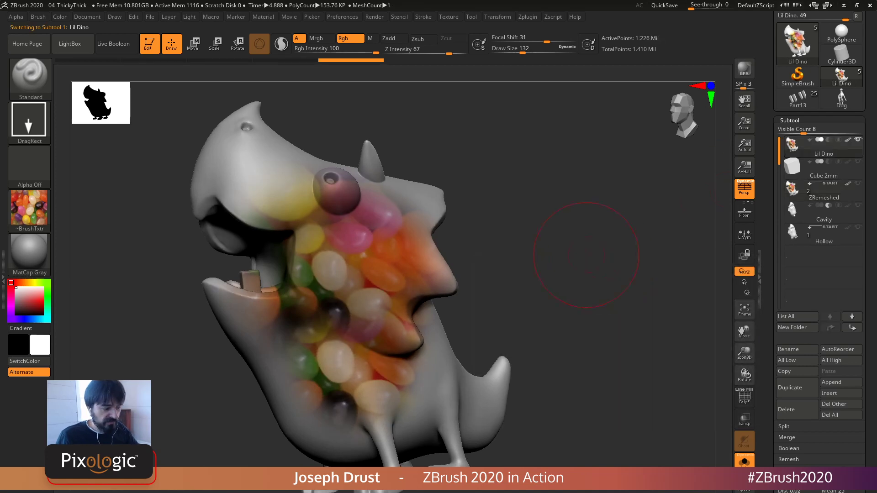
pyautogui.click(822, 191)
pyautogui.moveTo(639, 272)
pyautogui.mouseDown()
pyautogui.moveTo(599, 275)
pyautogui.moveTo(613, 274)
pyautogui.mouseUp()
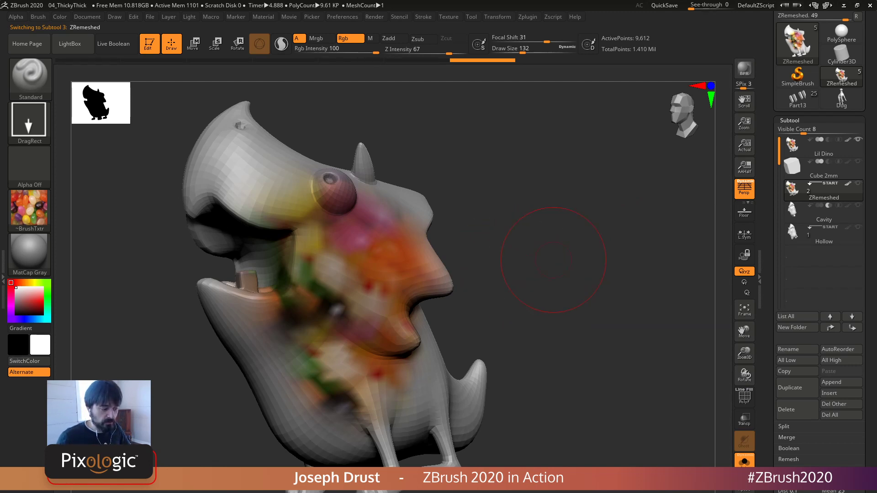
pyautogui.moveTo(553, 260); pyautogui.dragTo(519, 278)
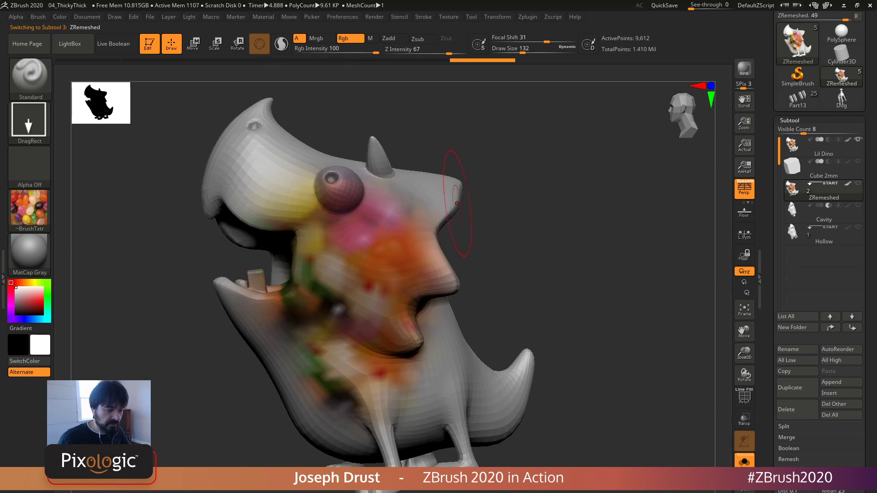
pyautogui.press('d')
pyautogui.press('d')
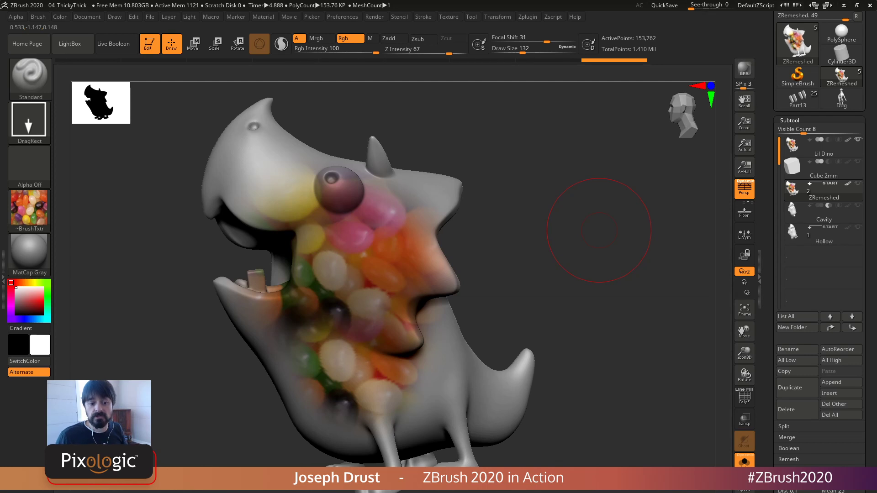
# Step: Switch between Lil Dino and ZRemeshed, checking the ZRemeshed wireframe and blurred color at its lowest subdivision level
pyautogui.moveTo(823, 191)
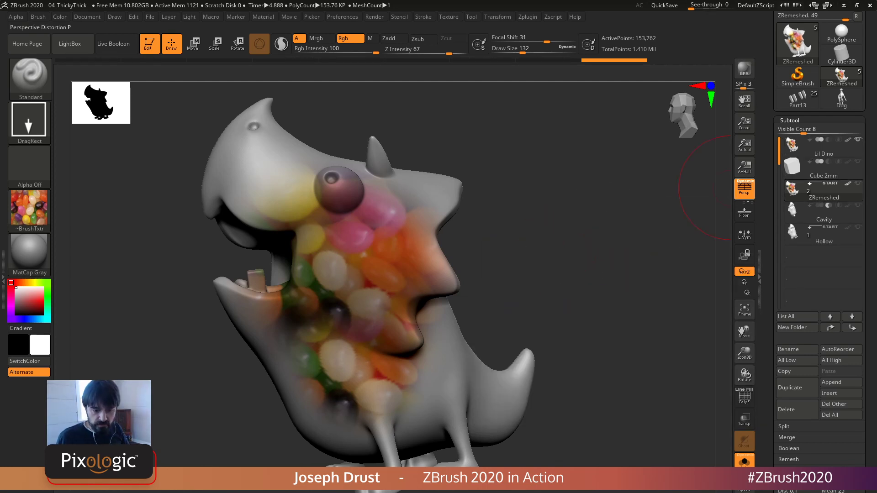
pyautogui.click(822, 149)
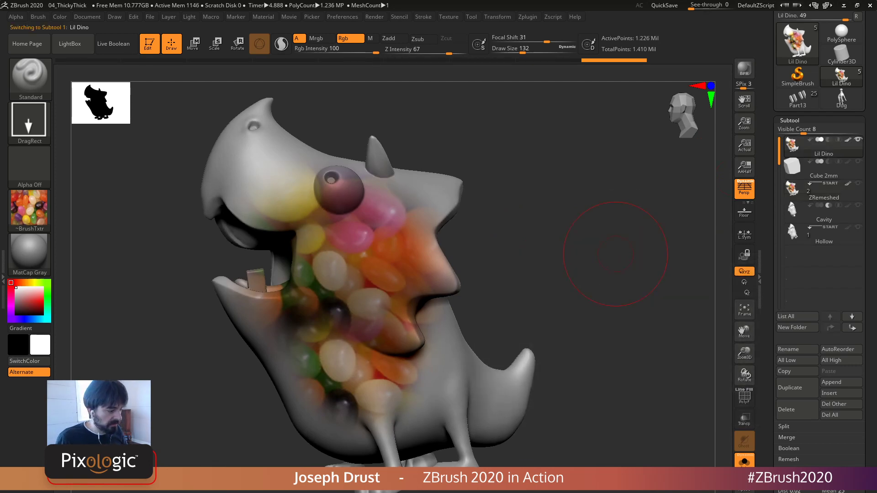
pyautogui.click(822, 191)
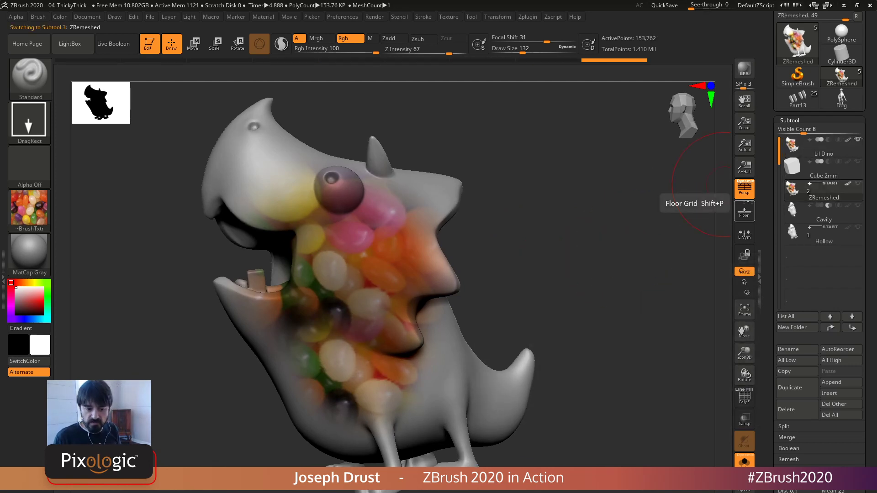
pyautogui.hotkey('shift', 'f')
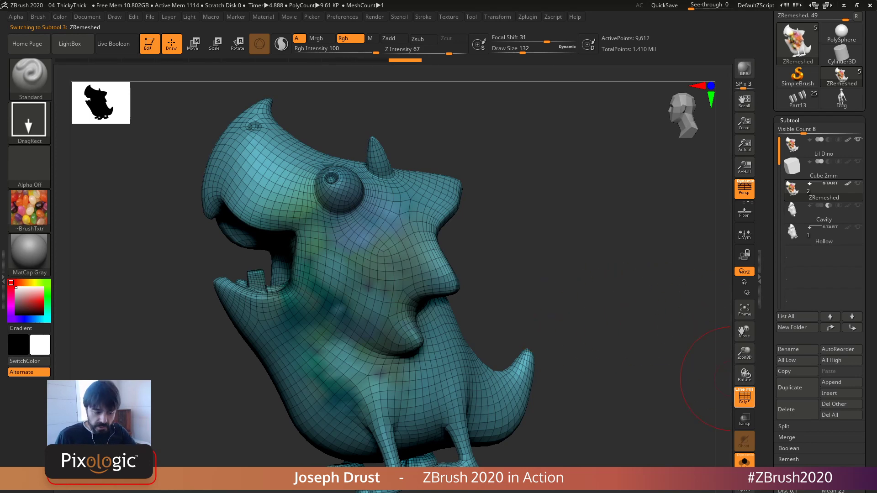
pyautogui.click(744, 396)
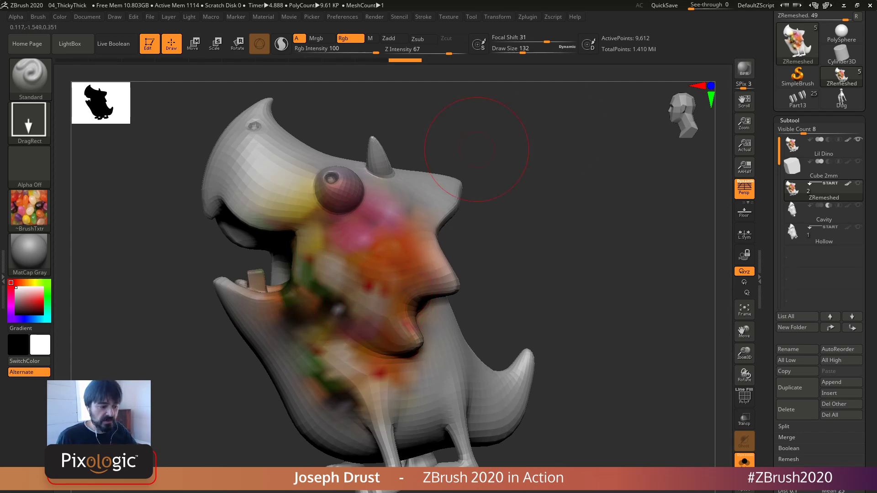
pyautogui.click(818, 147)
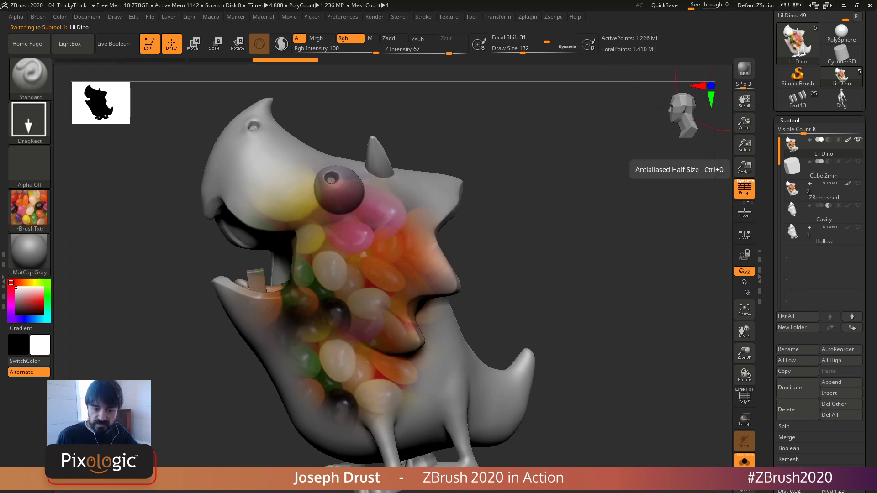
pyautogui.click(817, 191)
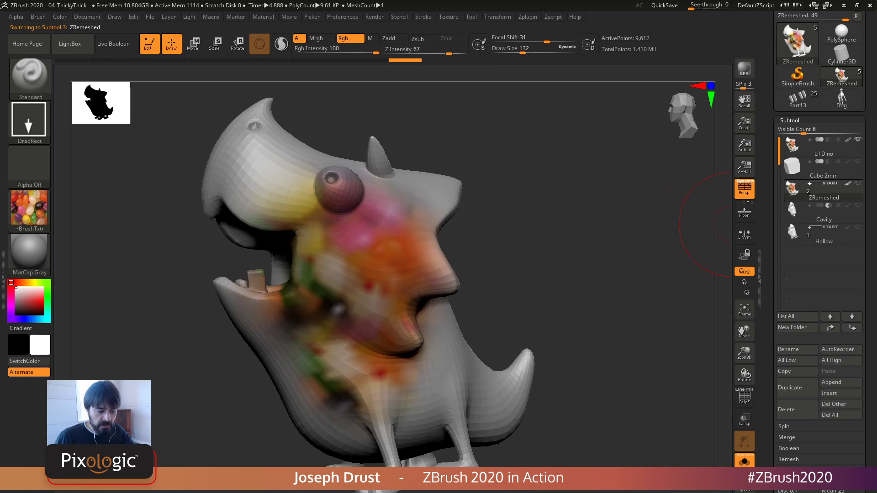
# Step: Delete the ZRemeshed subtool's higher subdivision levels and turn on its dynamic subdivision preview
pyautogui.moveTo(769, 439); pyautogui.dragTo(768, 185)
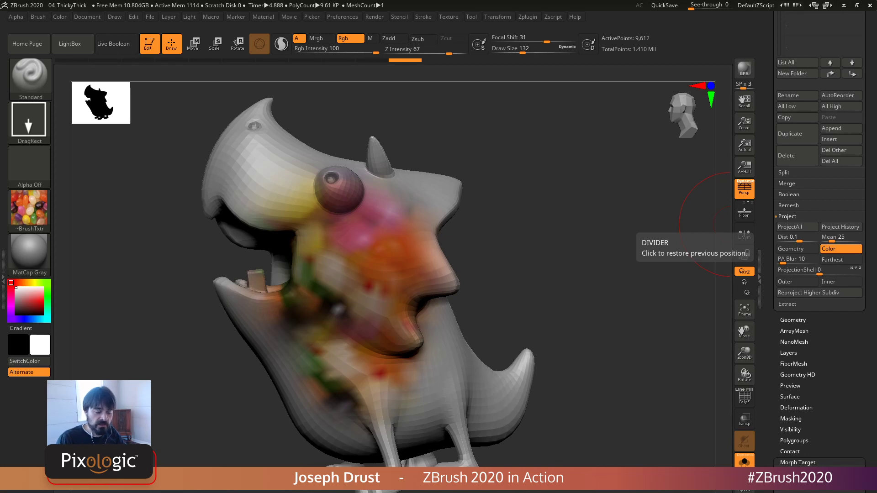
pyautogui.press('shift')
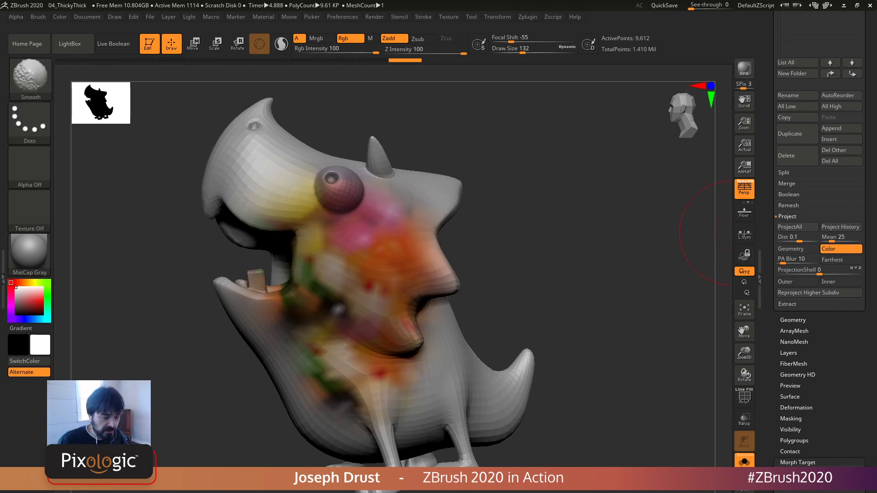
pyautogui.keyDown('shift'); pyautogui.click(794, 320); pyautogui.keyUp('shift')
pyautogui.keyDown('shift'); pyautogui.click(798, 417); pyautogui.keyUp('shift')
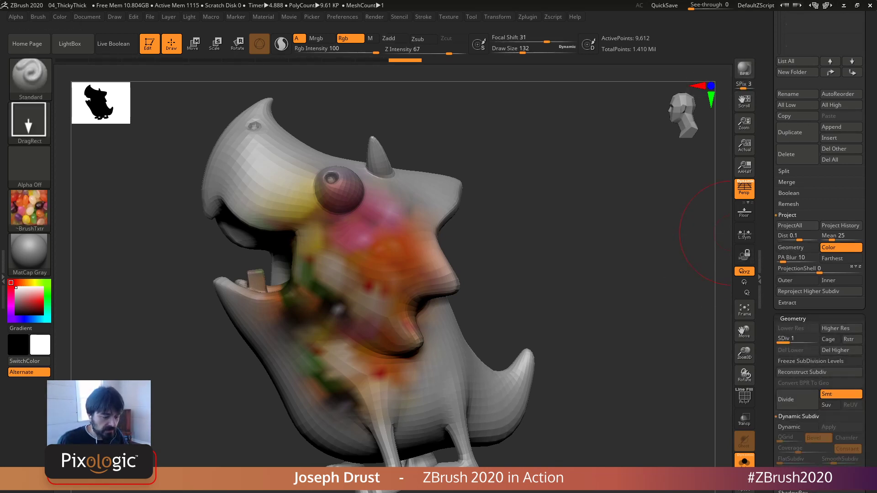
pyautogui.moveTo(773, 383); pyautogui.dragTo(773, 326)
pyautogui.click(835, 293)
pyautogui.click(797, 369)
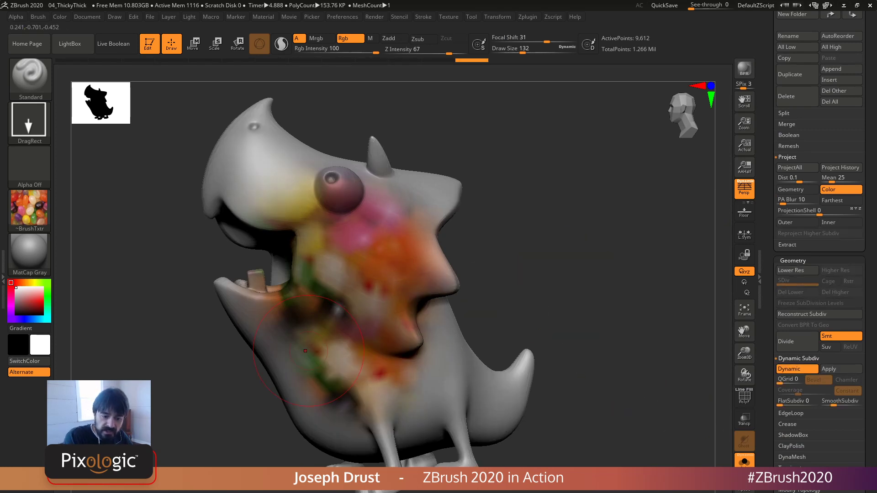
# Step: Turn off the dynamic subdivision preview and divide the ZRemeshed mesh up to subdivision level 4
pyautogui.moveTo(485, 234)
pyautogui.mouseDown()
pyautogui.moveTo(492, 233)
pyautogui.moveTo(466, 219)
pyautogui.mouseUp()
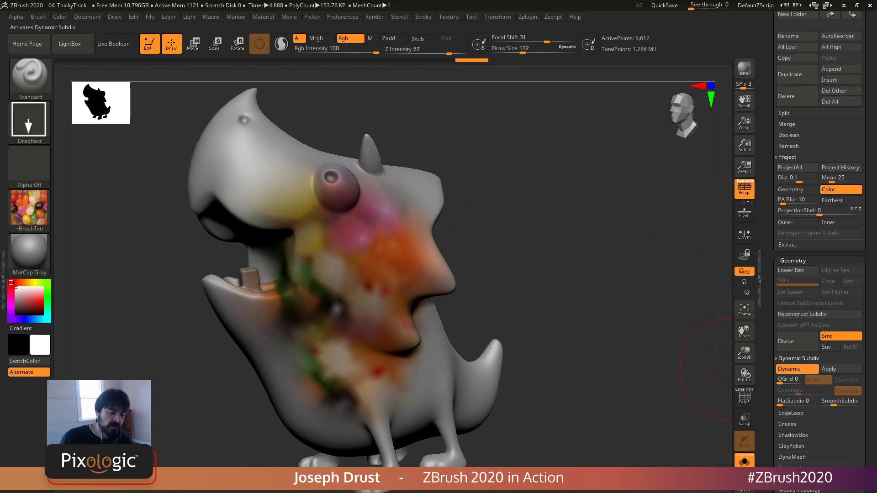
pyautogui.click(790, 369)
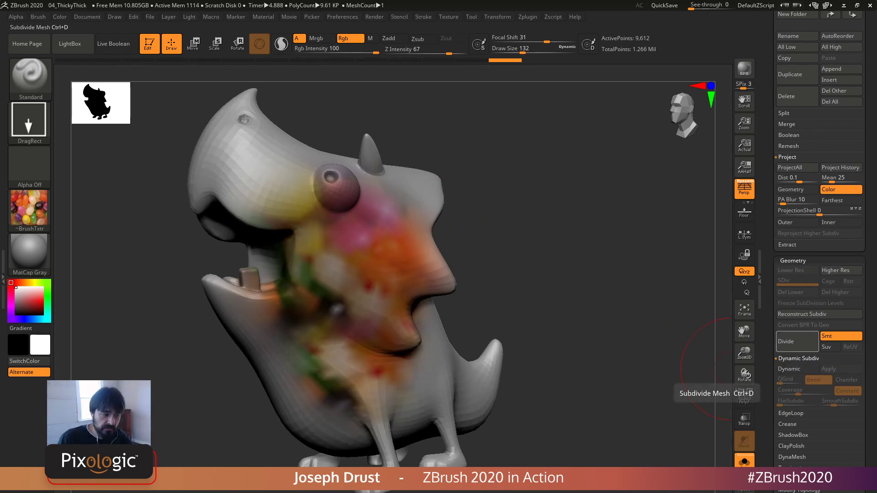
pyautogui.click(786, 342)
pyautogui.click(787, 342)
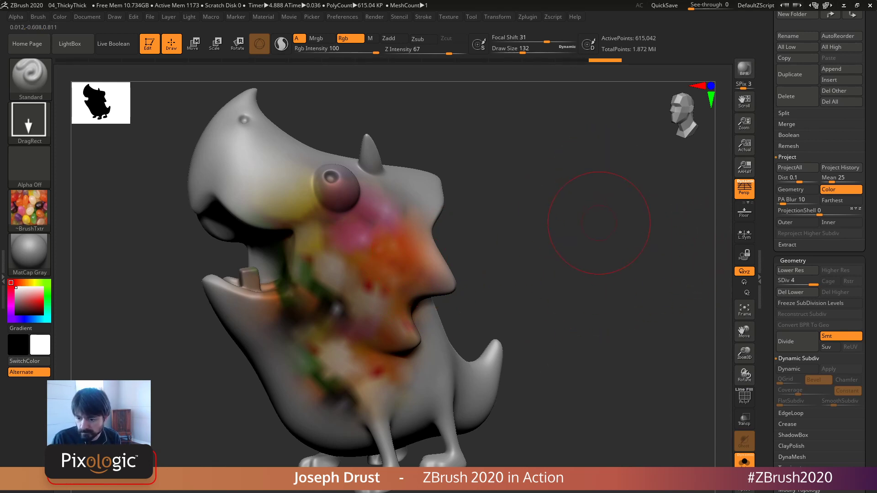
# Step: Select the Chisel3D brush for sculpting
pyautogui.click(30, 76)
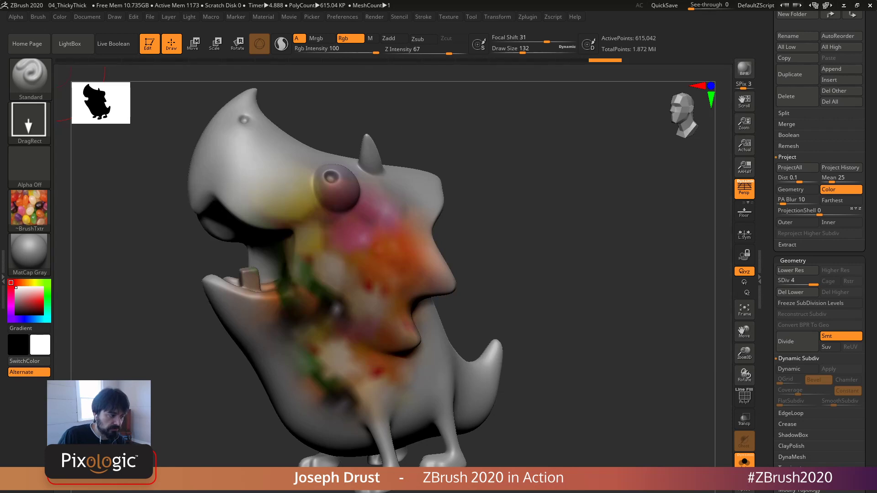
pyautogui.click(423, 16)
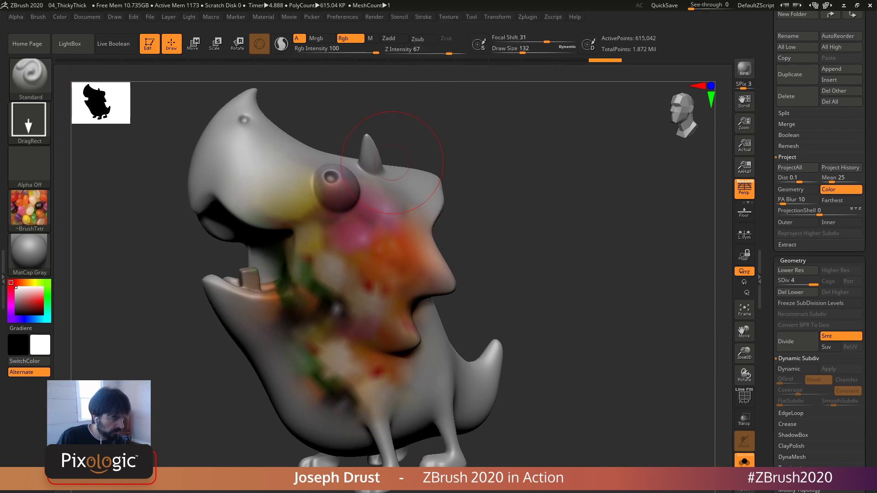
pyautogui.click(30, 76)
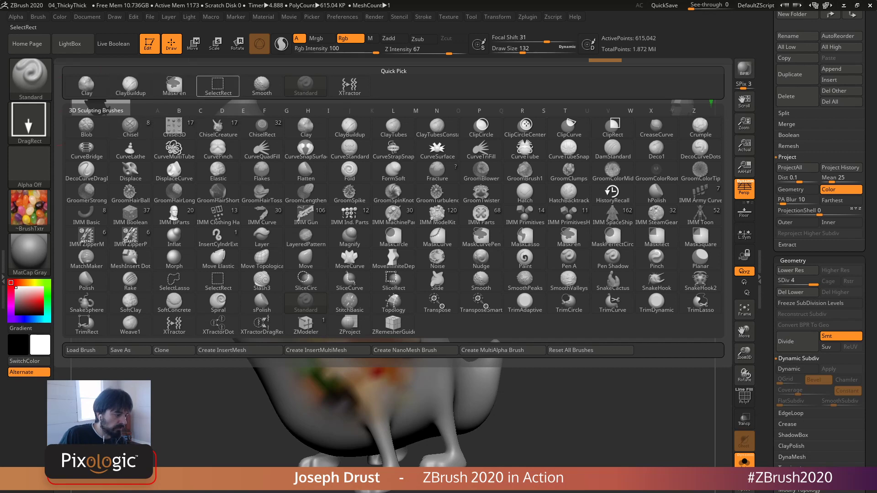
pyautogui.click(174, 128)
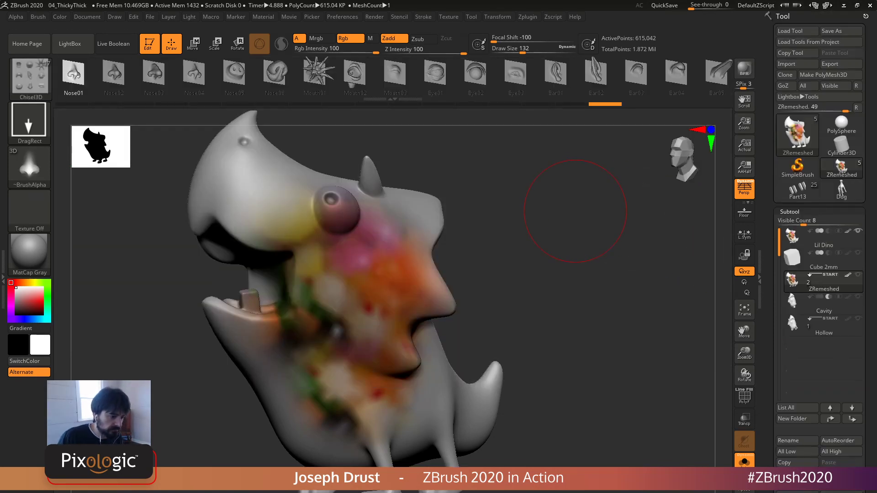
# Step: Open the DynaMesh_Sphere_128 project from the ZBrush project library
pyautogui.press(',')
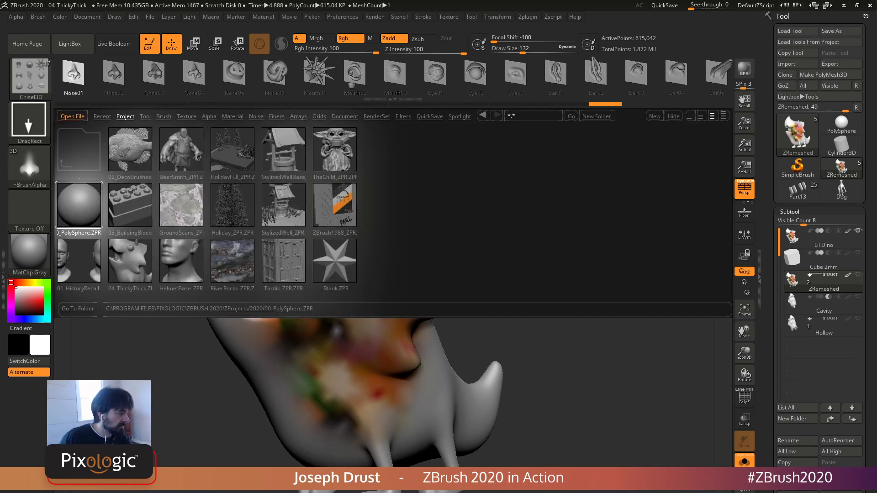
pyautogui.click(125, 116)
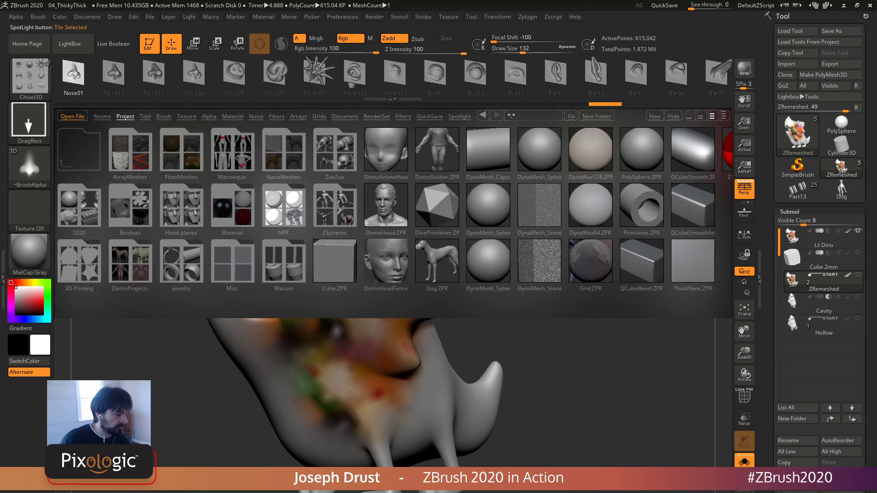
pyautogui.moveTo(488, 205); pyautogui.dragTo(478, 205)
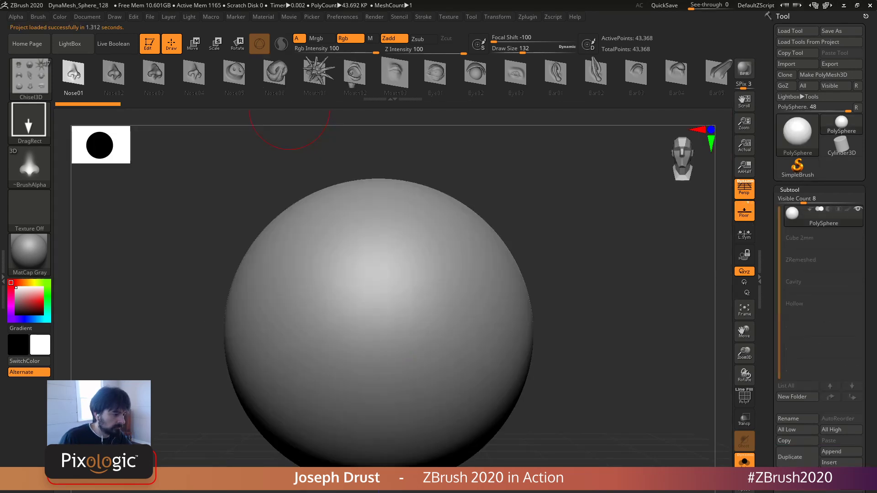
# Step: Draw the Ear02 shape on the side of the sphere, view it at an angle and undo it
pyautogui.click(597, 73)
pyautogui.keyDown('alt'); pyautogui.moveTo(606, 274); pyautogui.dragTo(582, 276); pyautogui.keyUp('alt')
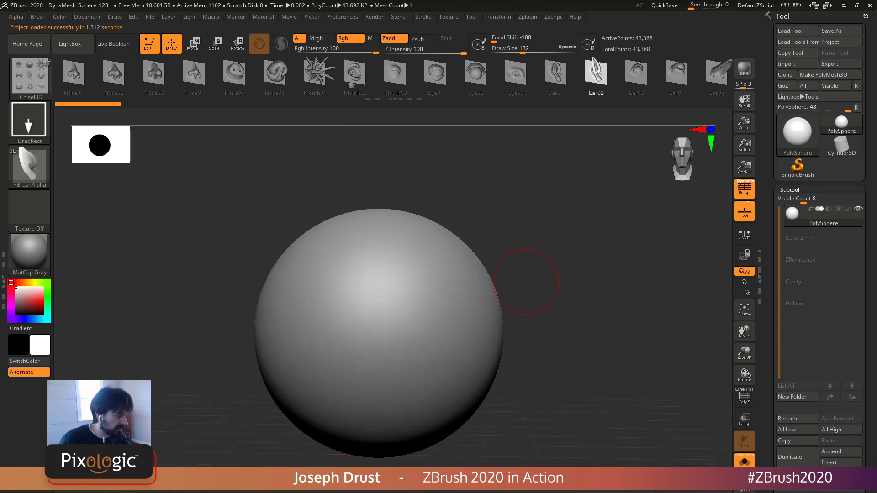
pyautogui.moveTo(460, 324); pyautogui.dragTo(462, 400)
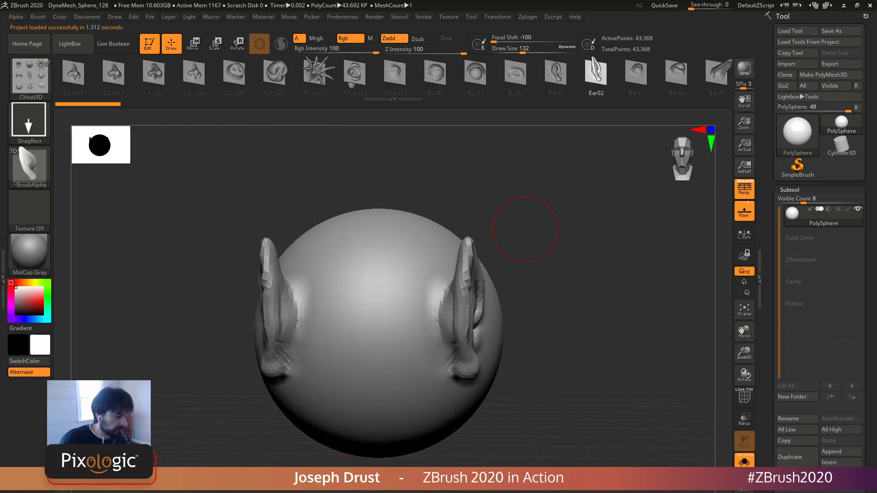
pyautogui.moveTo(525, 229); pyautogui.dragTo(461, 230)
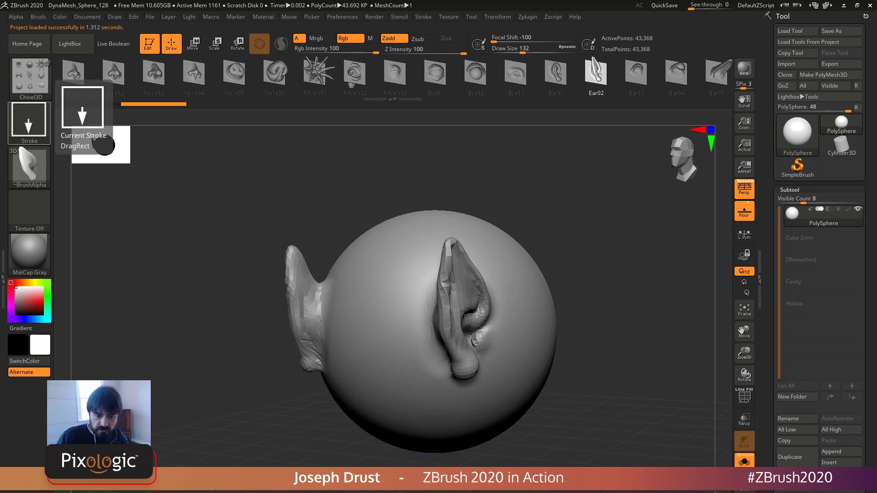
pyautogui.hotkey('ctrl', 'z')
# Step: Try the Ear02 shape on the sphere with the DragDot stroke and the FreeHand stroke, and undo the result
pyautogui.click(29, 120)
pyautogui.click(305, 130)
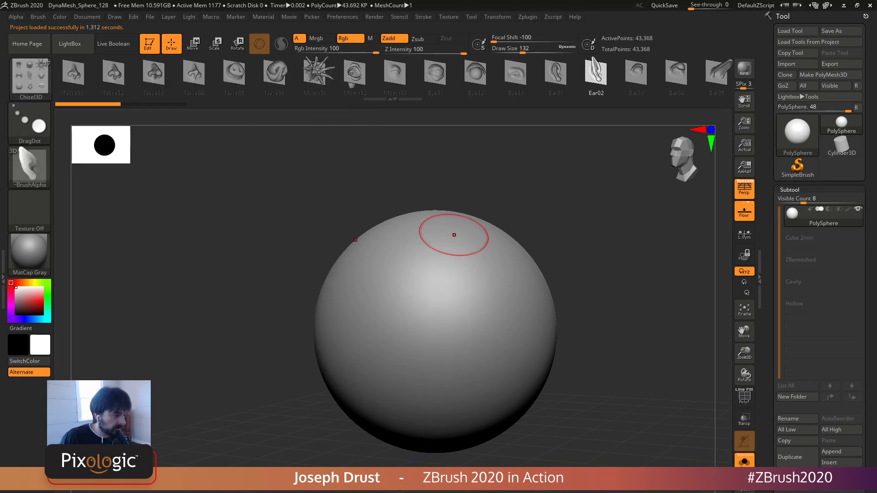
pyautogui.moveTo(454, 231)
pyautogui.mouseDown()
pyautogui.moveTo(503, 250)
pyautogui.moveTo(500, 293)
pyautogui.moveTo(483, 271)
pyautogui.moveTo(505, 295)
pyautogui.moveTo(484, 300)
pyautogui.moveTo(265, 240)
pyautogui.mouseUp()
pyautogui.click(29, 122)
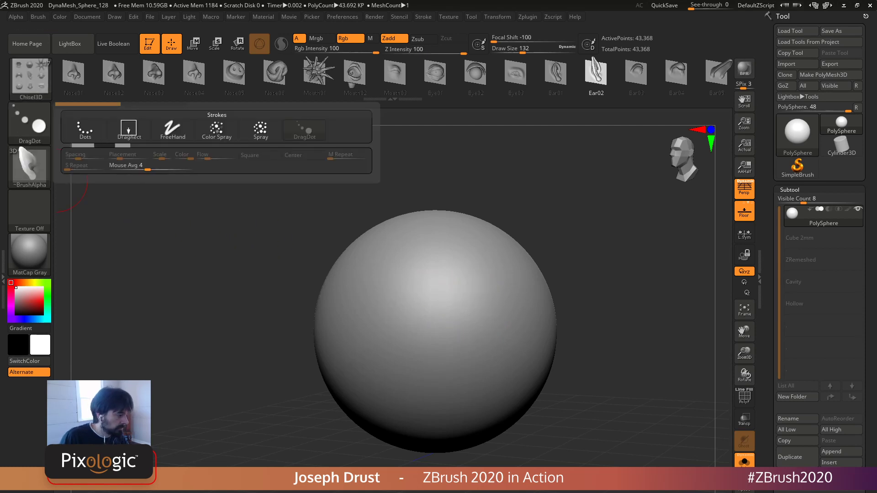
pyautogui.click(172, 131)
pyautogui.moveTo(454, 358)
pyautogui.mouseDown()
pyautogui.moveTo(488, 258)
pyautogui.moveTo(473, 240)
pyautogui.mouseUp()
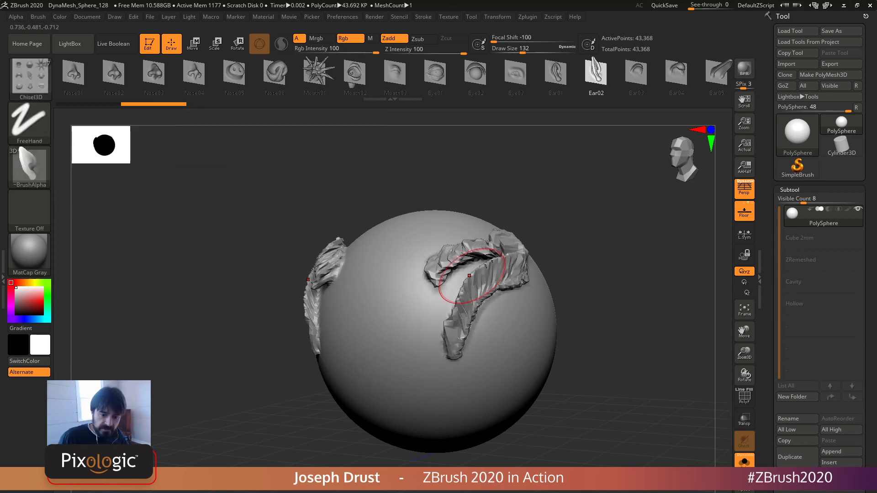
pyautogui.hotkey('ctrl', 'z')
# Step: Try the Ear02 shape on the sphere with the Dots stroke and the Spray stroke, undoing each result
pyautogui.click(29, 122)
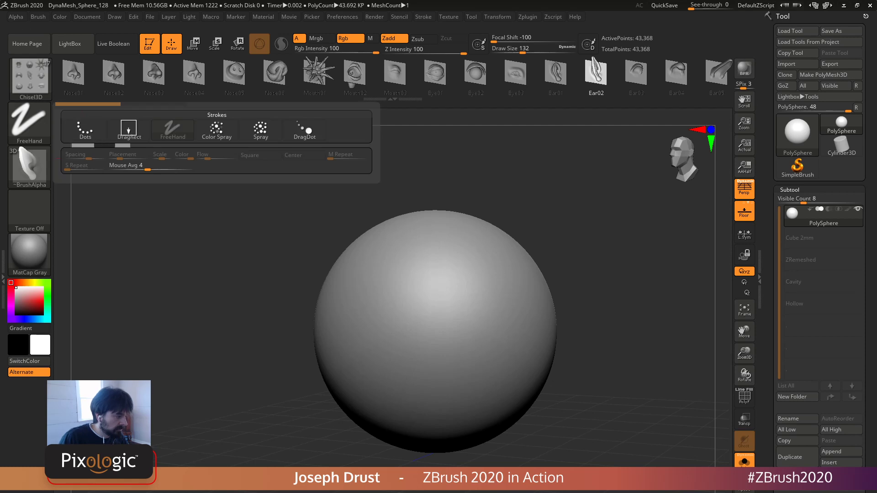
pyautogui.click(127, 131)
pyautogui.moveTo(461, 249)
pyautogui.mouseDown()
pyautogui.moveTo(459, 336)
pyautogui.moveTo(501, 332)
pyautogui.moveTo(508, 356)
pyautogui.mouseUp()
pyautogui.hotkey('ctrl', 'z')
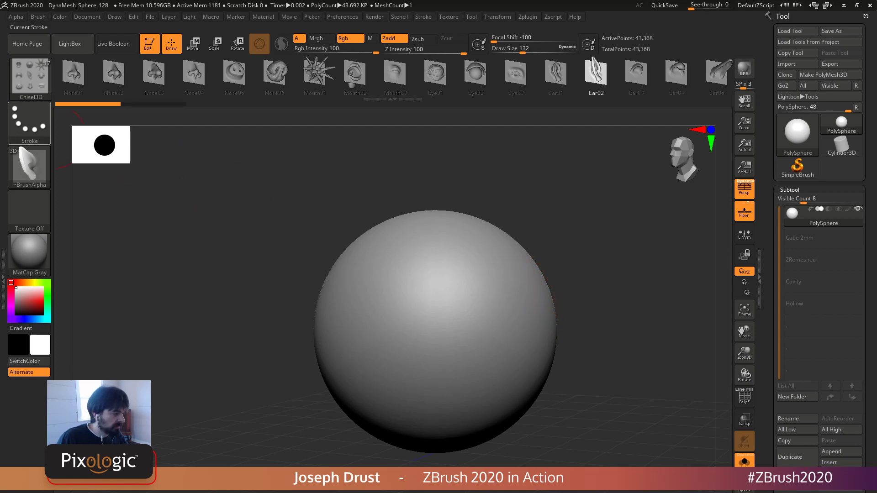
pyautogui.click(29, 124)
pyautogui.click(261, 130)
pyautogui.moveTo(413, 247)
pyautogui.mouseDown()
pyautogui.moveTo(493, 347)
pyautogui.moveTo(525, 320)
pyautogui.mouseUp()
pyautogui.hotkey('ctrl', 'z')
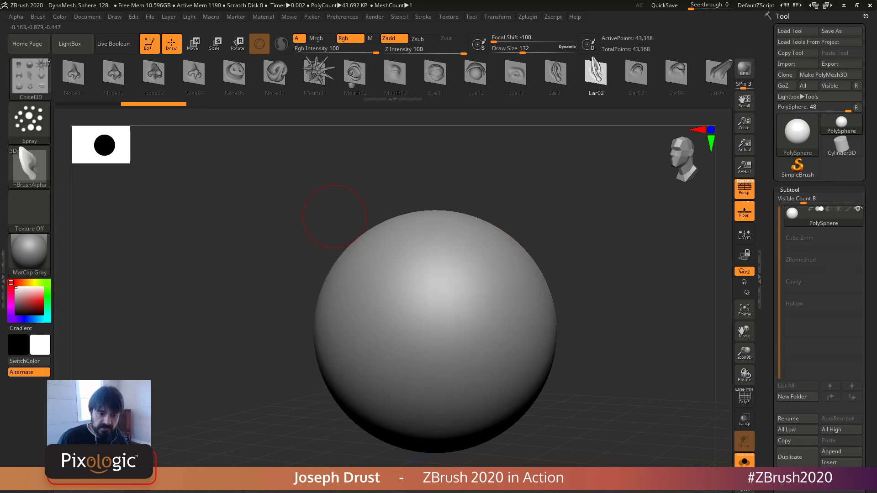
# Step: Switch back to the Dots stroke, sculpt a short arc of Ear02 shapes on the sphere and undo it
pyautogui.click(30, 123)
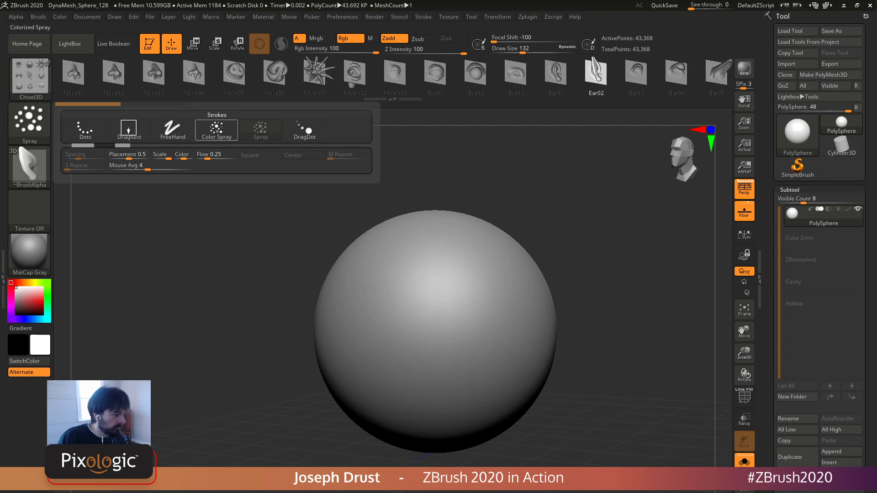
pyautogui.click(85, 130)
pyautogui.moveTo(428, 309); pyautogui.dragTo(484, 292)
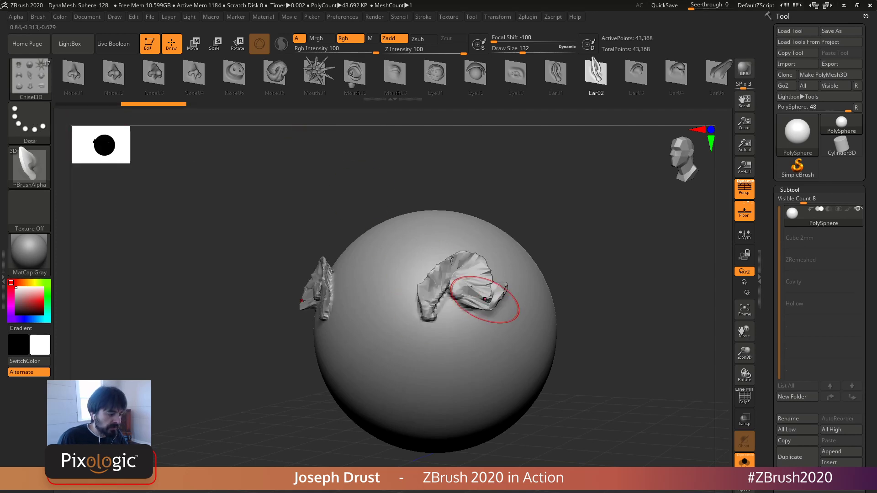
pyautogui.hotkey('ctrl', 'z')
# Step: Turn on Curve Mode for the Dots stroke and draw a curve across the sphere
pyautogui.click(423, 17)
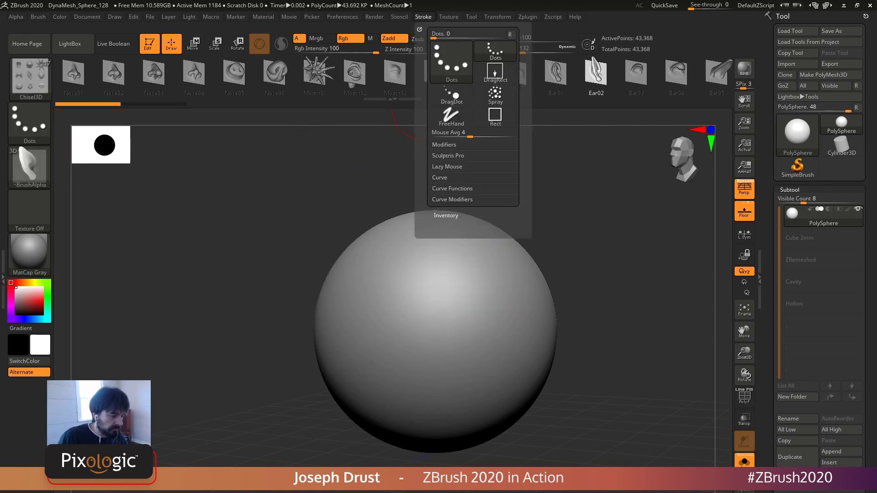
pyautogui.click(439, 178)
pyautogui.click(446, 188)
pyautogui.moveTo(413, 383)
pyautogui.mouseDown()
pyautogui.moveTo(447, 346)
pyautogui.moveTo(482, 279)
pyautogui.moveTo(472, 247)
pyautogui.moveTo(427, 261)
pyautogui.moveTo(410, 302)
pyautogui.moveTo(444, 368)
pyautogui.moveTo(516, 360)
pyautogui.mouseUp()
pyautogui.moveTo(590, 306)
pyautogui.mouseDown()
pyautogui.moveTo(504, 324)
pyautogui.moveTo(565, 315)
pyautogui.moveTo(566, 306)
pyautogui.moveTo(532, 290)
pyautogui.mouseUp()
pyautogui.hotkey('ctrl', 'z')
# Step: Try the DragRect stroke with Curve Mode by drawing a curve from the sphere past its edge, and undo it
pyautogui.click(29, 123)
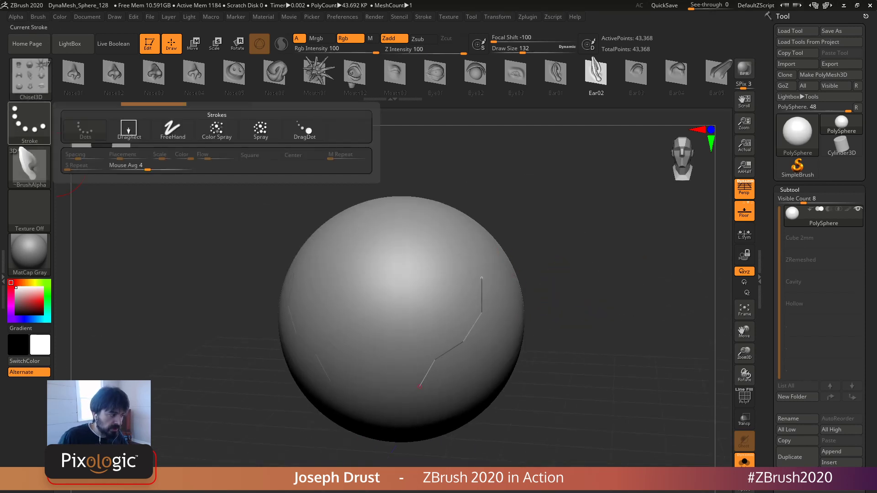
pyautogui.click(128, 129)
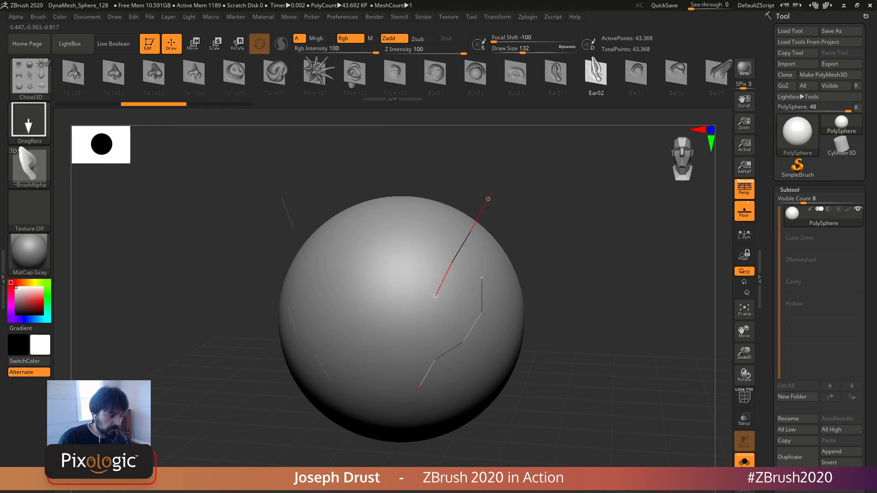
pyautogui.moveTo(493, 192); pyautogui.dragTo(495, 189)
pyautogui.moveTo(529, 176); pyautogui.dragTo(505, 184)
pyautogui.hotkey('ctrl', 'z')
# Step: Turn off Curve Mode, test the Ear02 shape on the sphere again and undo the test
pyautogui.click(423, 16)
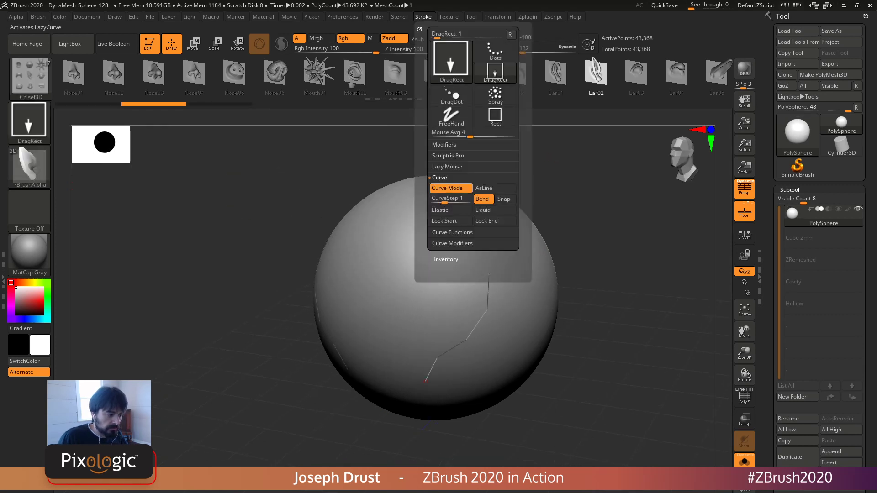
pyautogui.click(451, 188)
pyautogui.moveTo(431, 283); pyautogui.dragTo(434, 331)
pyautogui.moveTo(521, 180)
pyautogui.mouseDown()
pyautogui.moveTo(561, 186)
pyautogui.moveTo(520, 198)
pyautogui.mouseUp()
pyautogui.press('ctrl')
pyautogui.hotkey('ctrl', 'z')
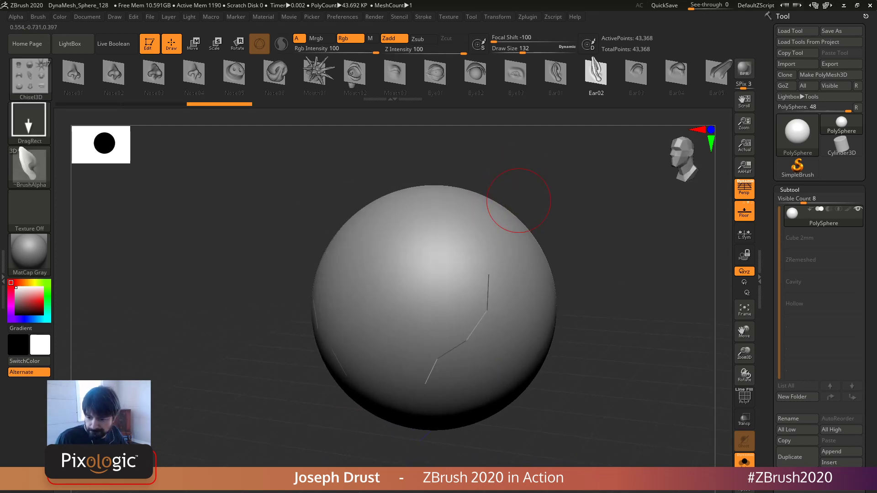
pyautogui.hotkey('ctrl', 'z')
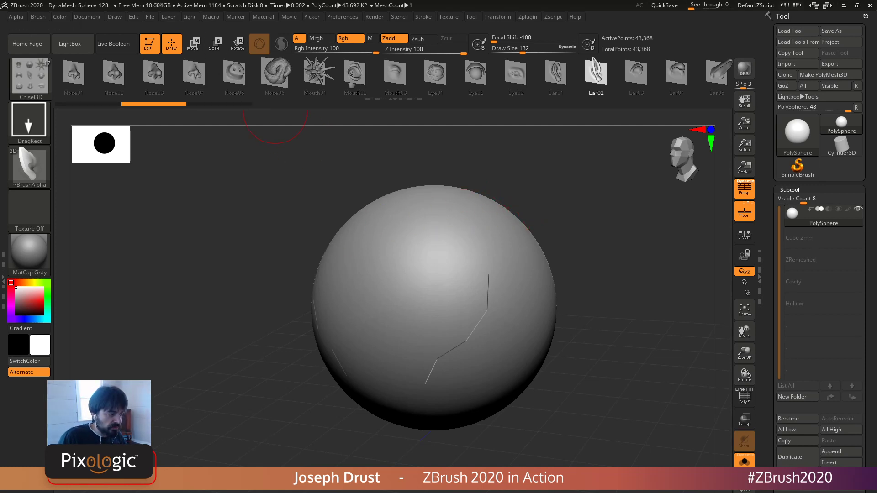
# Step: Keep DragRect as the stroke after briefly switching to FreeHand, and delete the leftover curves on the sphere
pyautogui.click(29, 121)
pyautogui.click(172, 129)
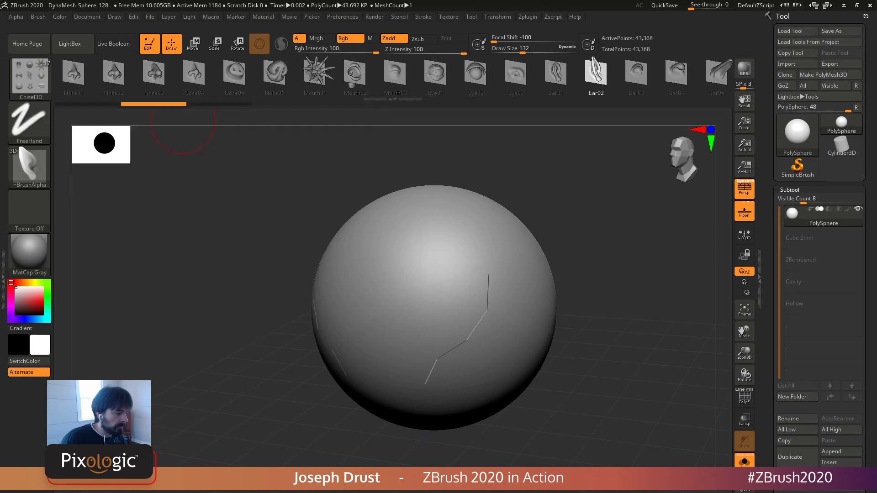
pyautogui.click(29, 121)
pyautogui.click(129, 130)
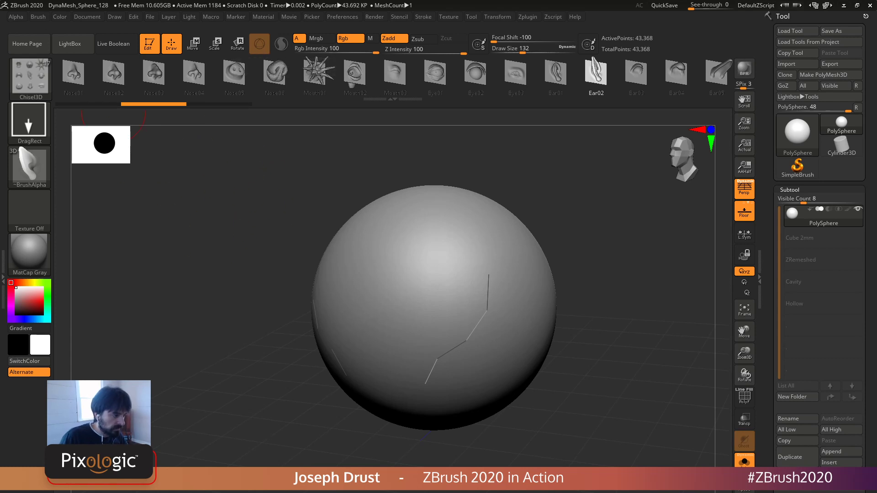
pyautogui.click(423, 16)
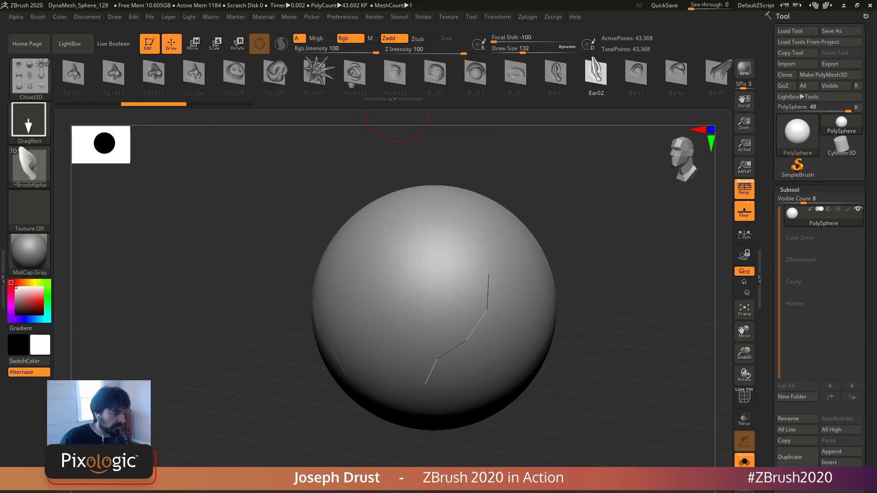
pyautogui.click(400, 16)
pyautogui.moveTo(423, 17)
pyautogui.click(452, 233)
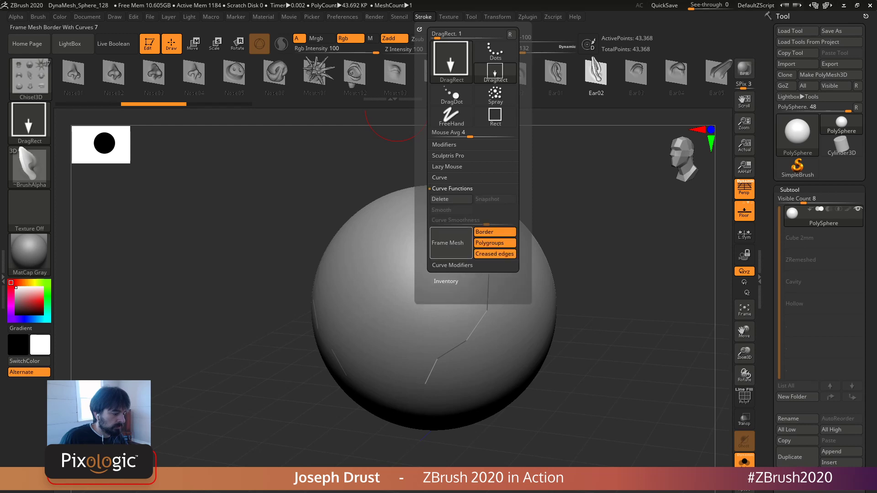
pyautogui.click(446, 199)
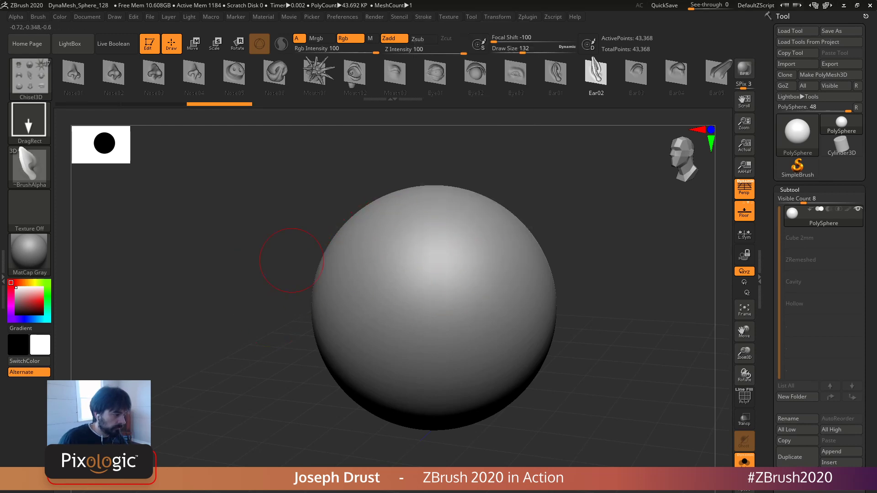
# Step: Draw the Ear02 shape at two spots on the sphere with the DragRect stroke, undoing each one
pyautogui.moveTo(376, 287); pyautogui.dragTo(376, 343)
pyautogui.moveTo(377, 343); pyautogui.dragTo(418, 340, button='right')
pyautogui.hotkey('ctrl', 'z')
pyautogui.moveTo(481, 312); pyautogui.dragTo(487, 359)
pyautogui.moveTo(486, 356); pyautogui.dragTo(425, 350, button='right')
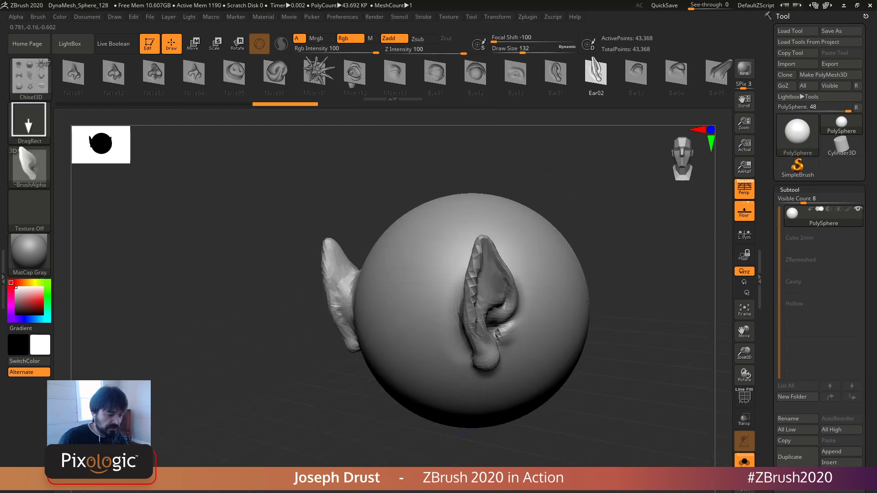
pyautogui.hotkey('ctrl', 'z')
# Step: Select the CurvePinch brush and draw a bent curve on the front of the sphere
pyautogui.click(29, 122)
pyautogui.click(31, 79)
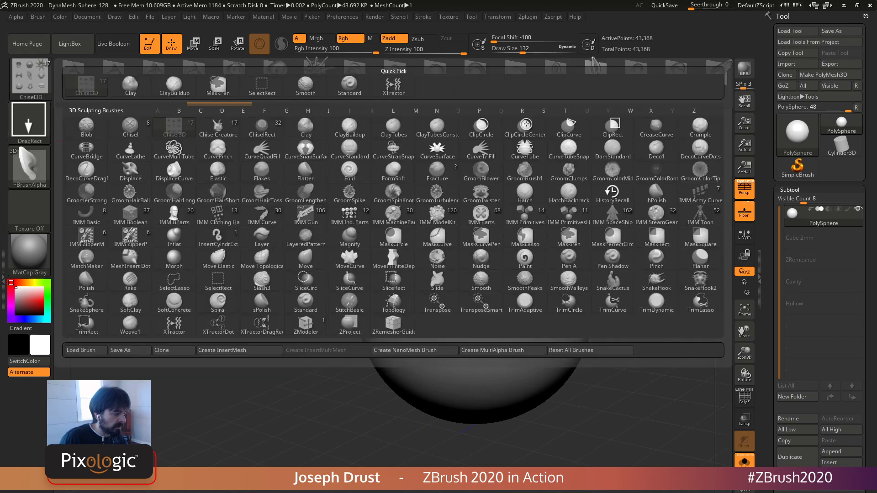
pyautogui.click(218, 147)
pyautogui.press('\\')
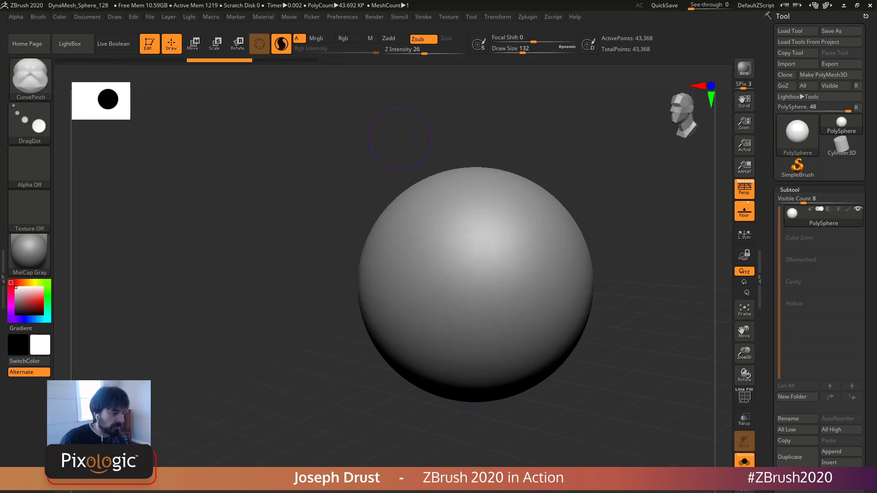
pyautogui.moveTo(526, 270); pyautogui.dragTo(521, 312)
# Step: Reload the DynaMesh_Sphere_128 project to get a clean sphere
pyautogui.moveTo(771, 338); pyautogui.dragTo(772, 48)
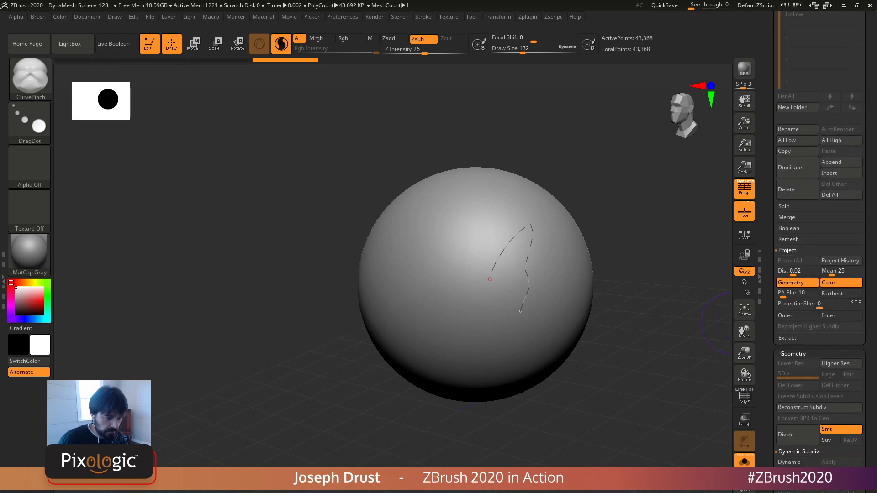
pyautogui.press(',')
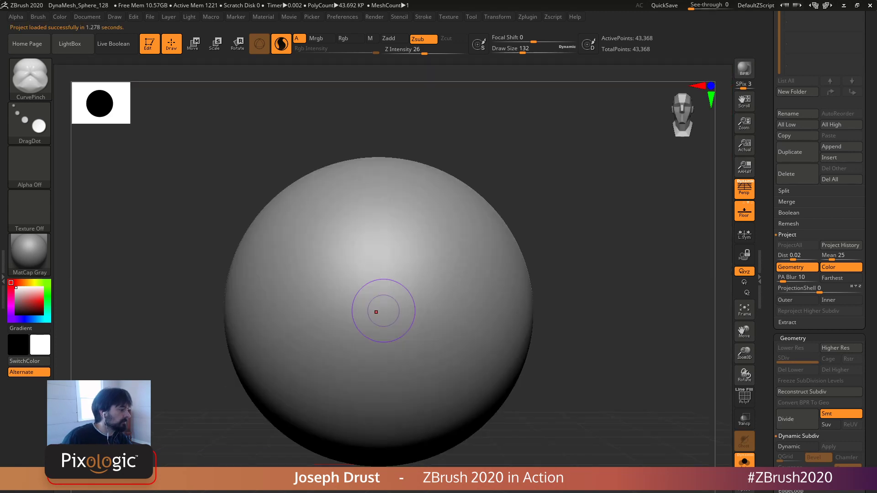
pyautogui.click(38, 17)
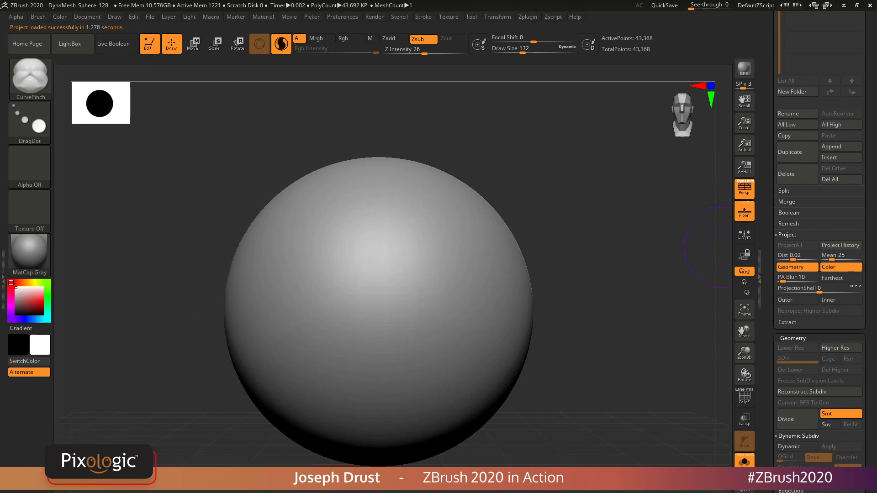
# Step: Reset all brushes to their default settings
pyautogui.moveTo(38, 17)
pyautogui.moveTo(110, 365); pyautogui.dragTo(110, 240)
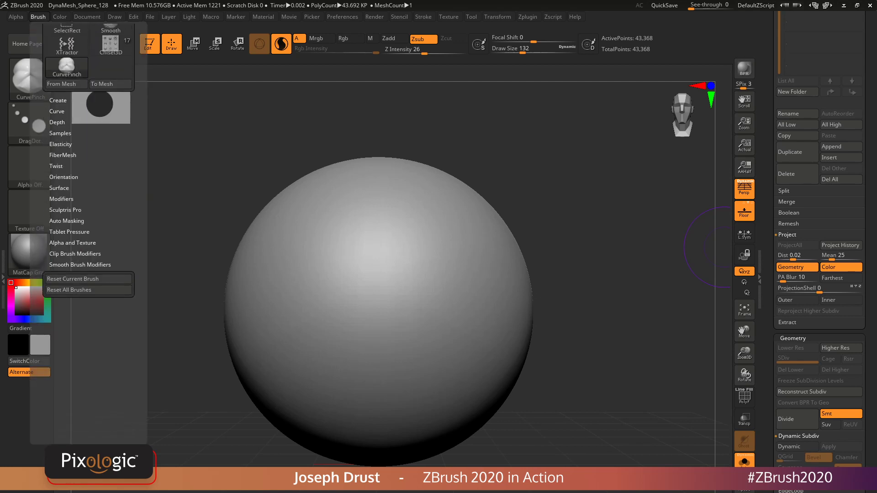
pyautogui.click(38, 17)
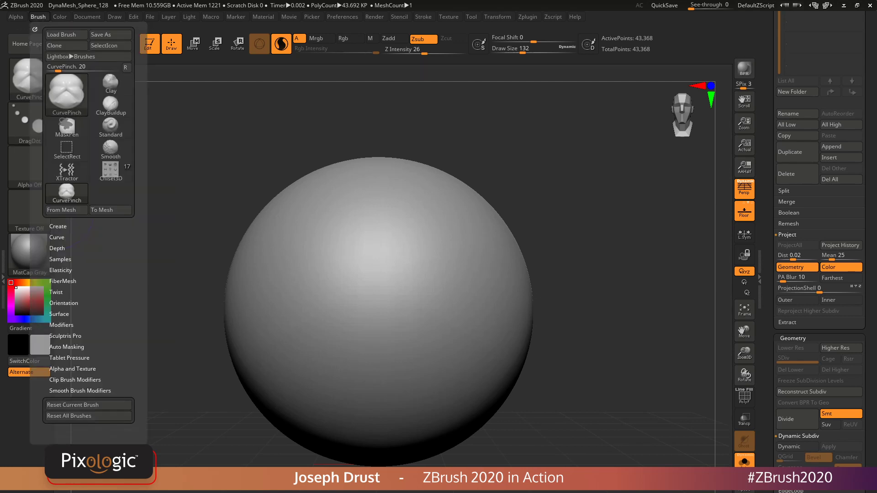
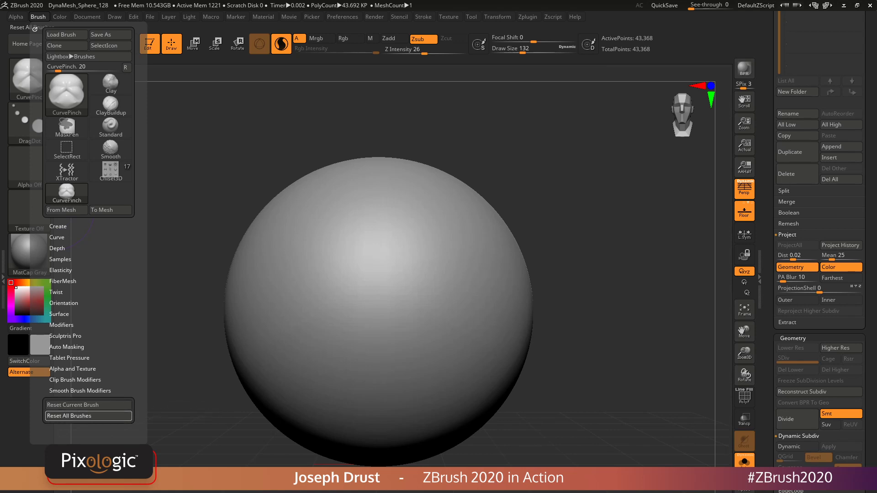
pyautogui.click(89, 415)
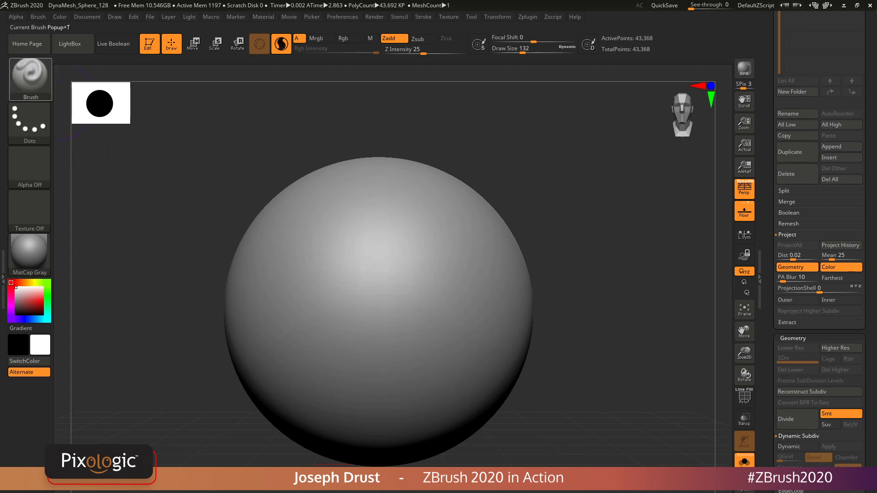
# Step: Select the ChiselCreature sculpting brush
pyautogui.click(29, 77)
pyautogui.moveTo(305, 127)
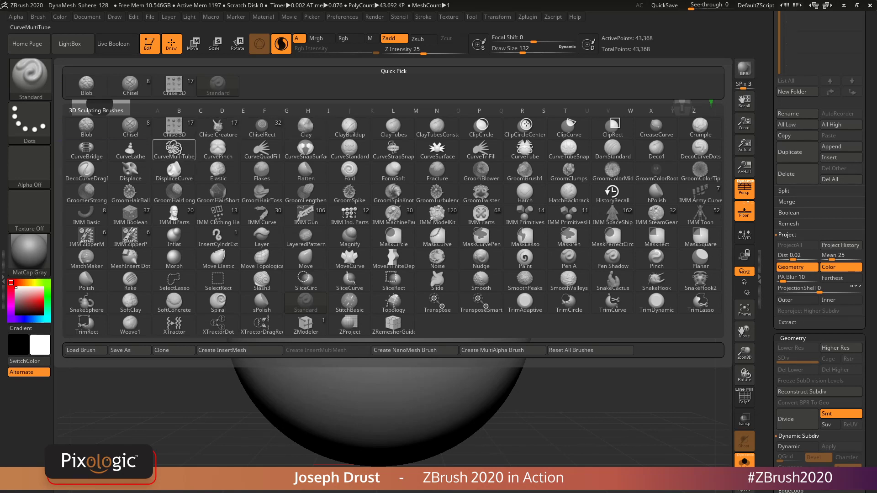
pyautogui.click(218, 126)
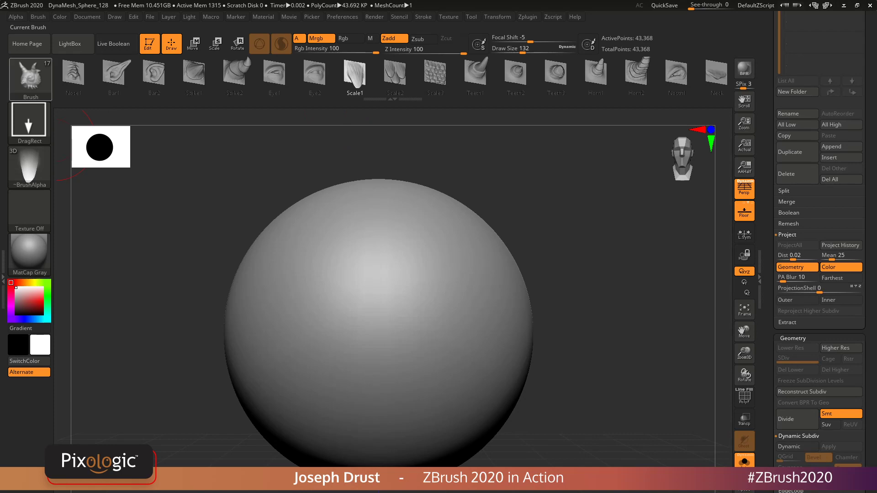
# Step: Select the ClayBuildup brush, restore white as the colour, and build up one mirrored test stroke on the sphere
pyautogui.press('b')
pyautogui.press('c')
pyautogui.press('b')
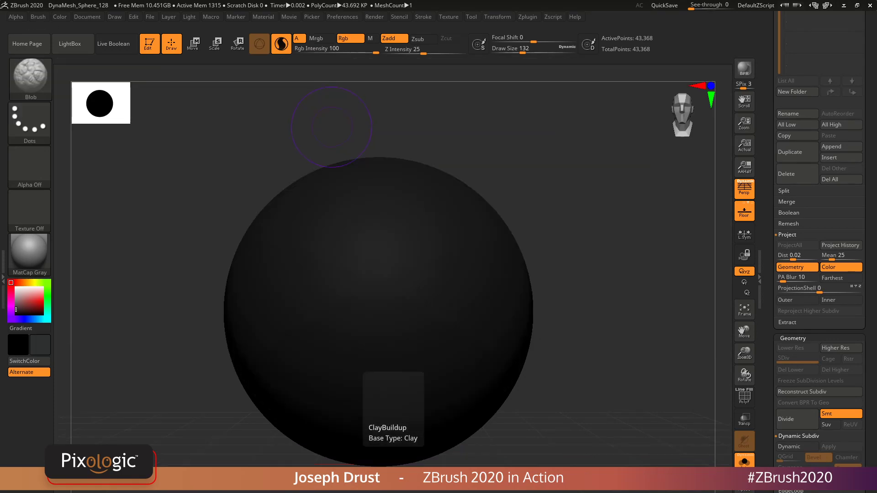
pyautogui.moveTo(24, 292); pyautogui.dragTo(15, 287)
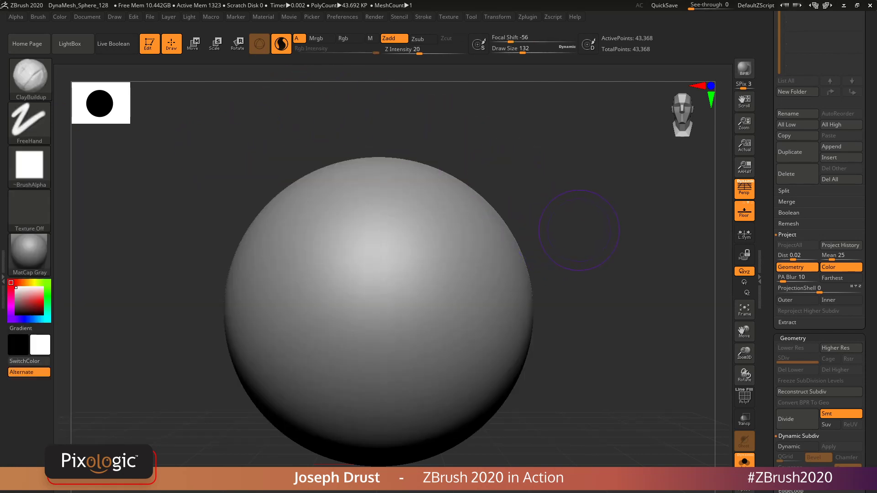
pyautogui.moveTo(470, 233); pyautogui.dragTo(446, 309)
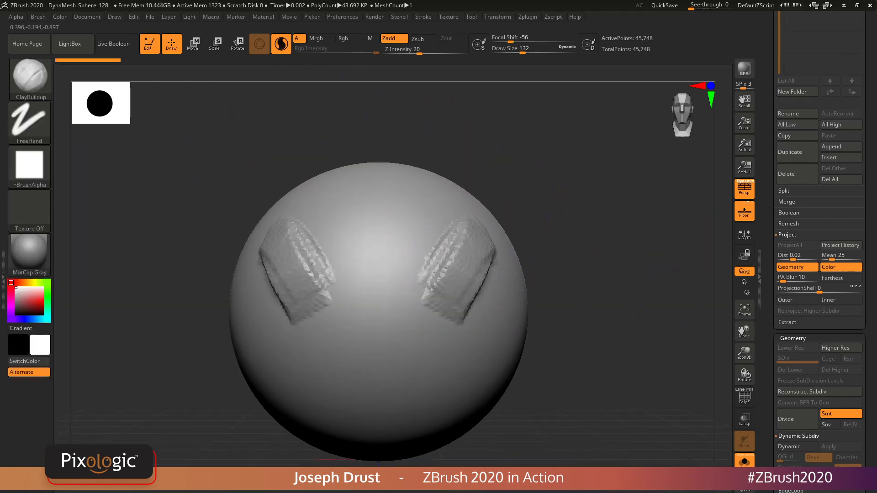
pyautogui.hotkey('shift', 'f')
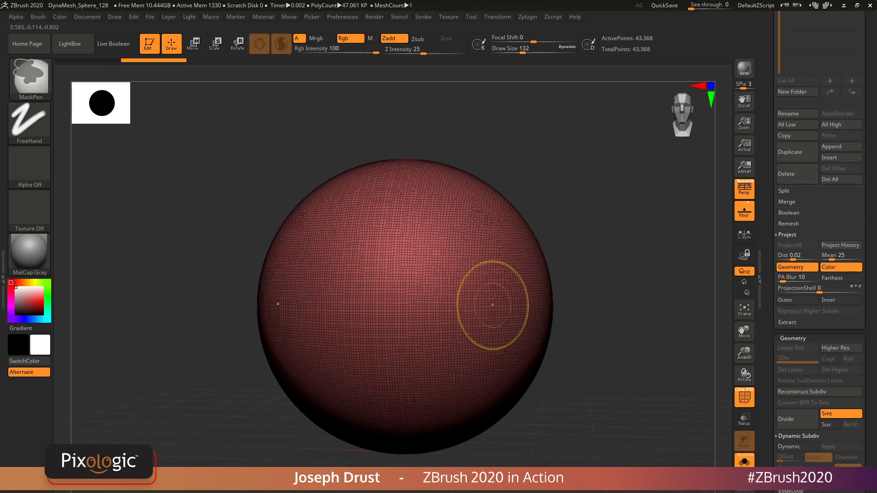
# Step: Draw the ChiselCreature Scale1 shape on the side of the sphere with the wireframe hidden, and undo it
pyautogui.press('b')
pyautogui.click(219, 85)
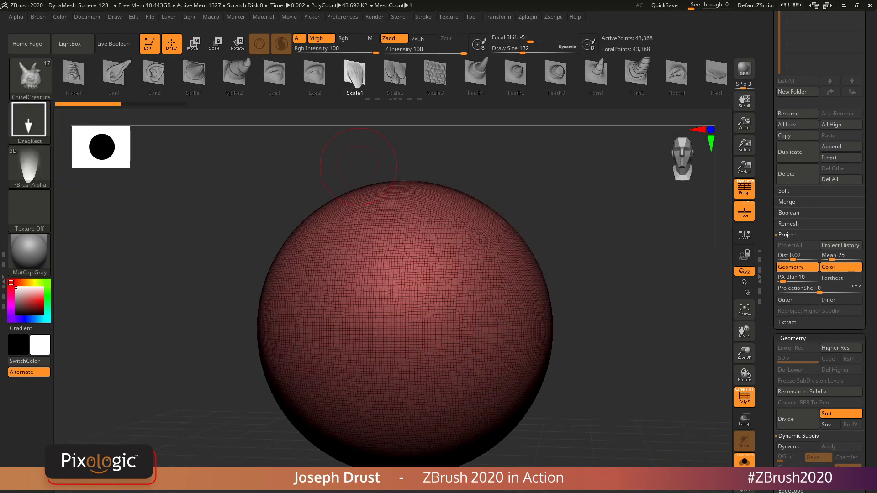
pyautogui.click(744, 398)
pyautogui.moveTo(479, 289); pyautogui.dragTo(497, 380)
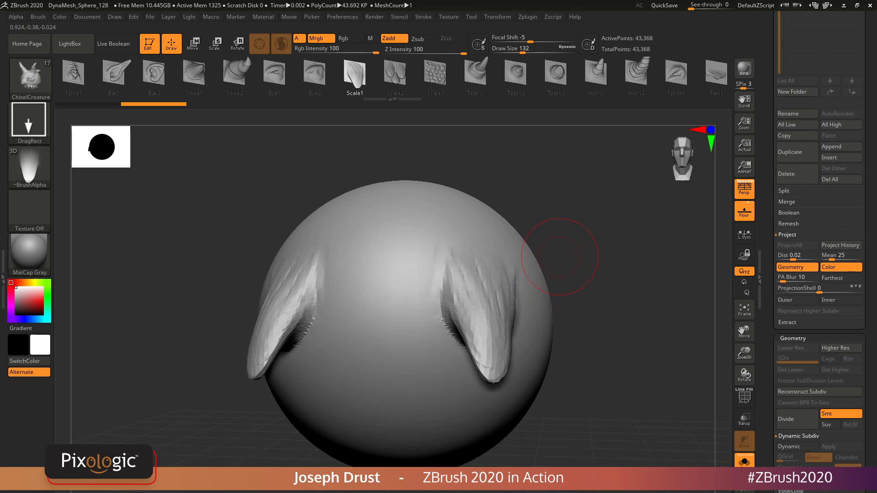
pyautogui.hotkey('ctrl', 'z')
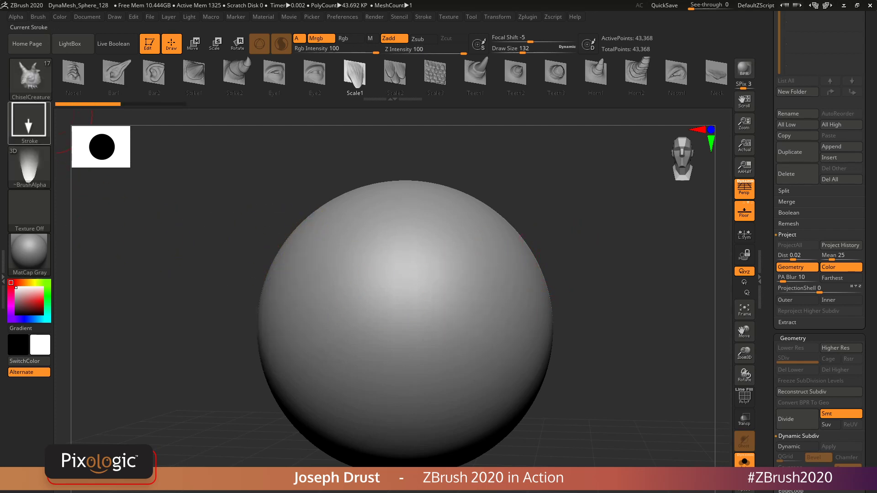
# Step: Select the SnakeHook brush and assign the star-shaped Alpha 10 to it
pyautogui.click(29, 121)
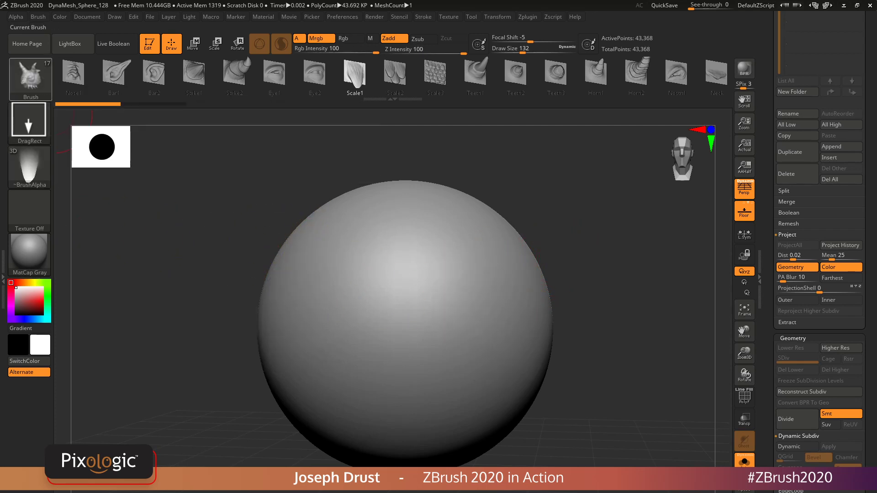
pyautogui.click(31, 81)
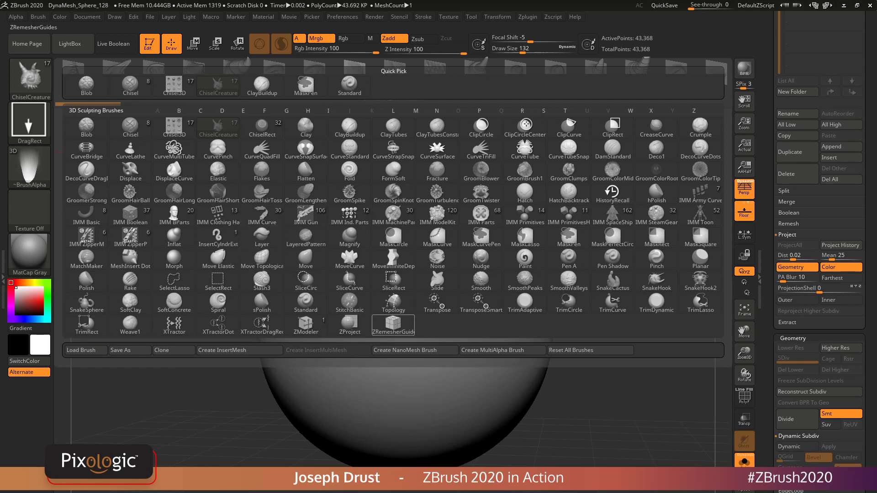
pyautogui.press('t')
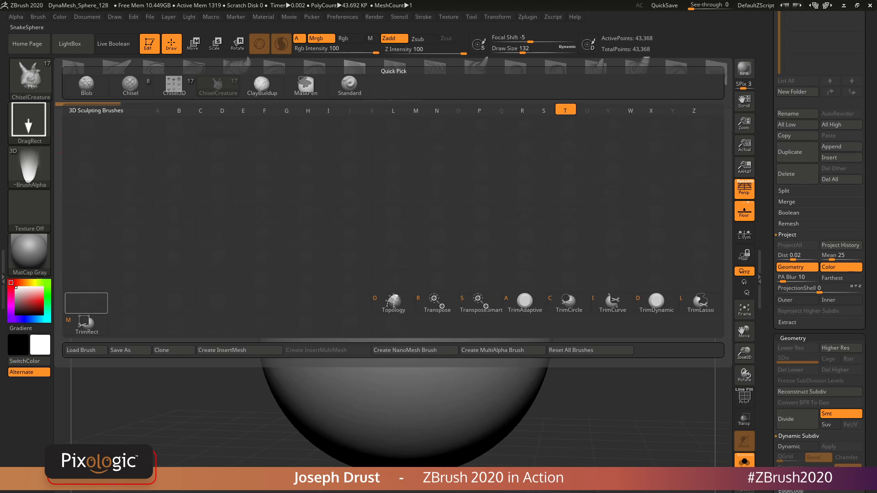
pyautogui.press('b')
pyautogui.press('s')
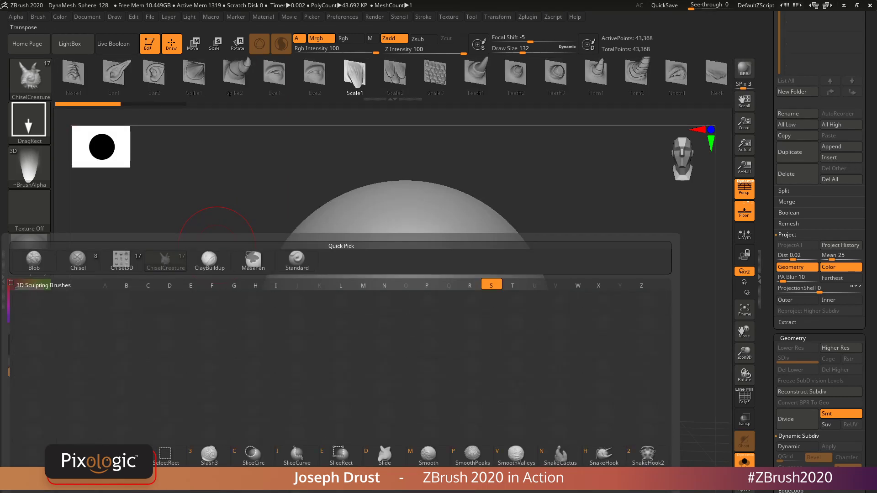
pyautogui.click(604, 454)
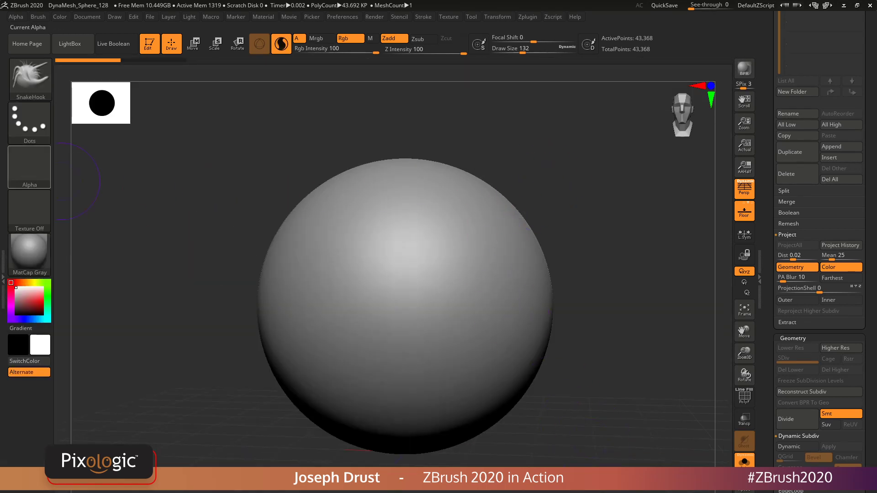
pyautogui.click(29, 167)
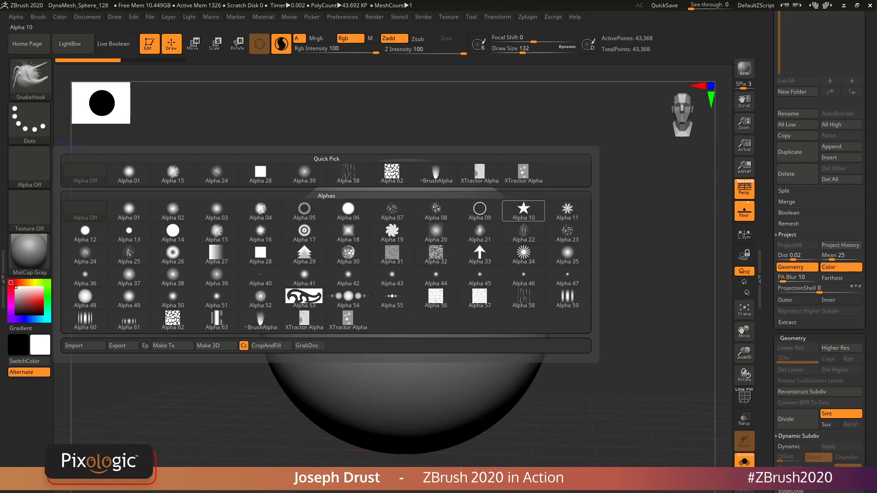
pyautogui.click(524, 211)
# Step: At draw size 318, expand the Sculptris Pro stroke settings and pull two large mirrored lobes out of the sphere's upper sides
pyautogui.press('space')
pyautogui.moveTo(485, 271)
pyautogui.mouseDown()
pyautogui.moveTo(499, 270)
pyautogui.moveTo(493, 244)
pyautogui.moveTo(519, 216)
pyautogui.moveTo(533, 231)
pyautogui.mouseUp()
pyautogui.hotkey('ctrl', 'z')
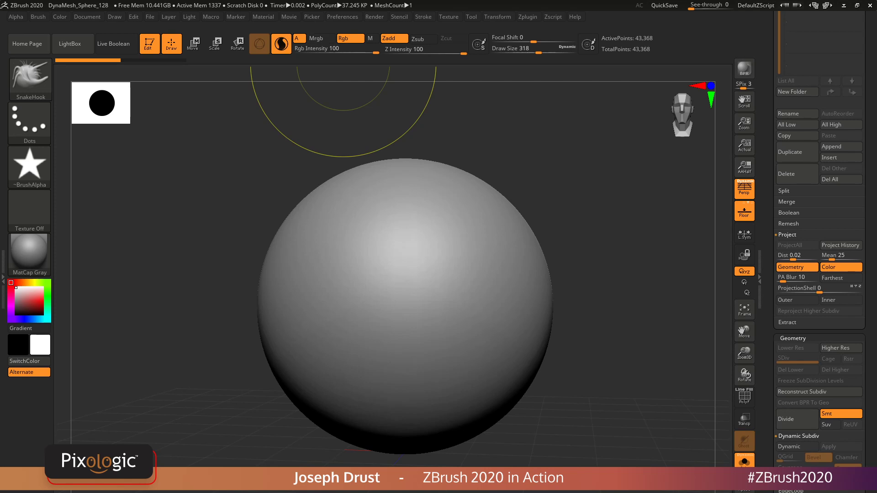
pyautogui.click(423, 16)
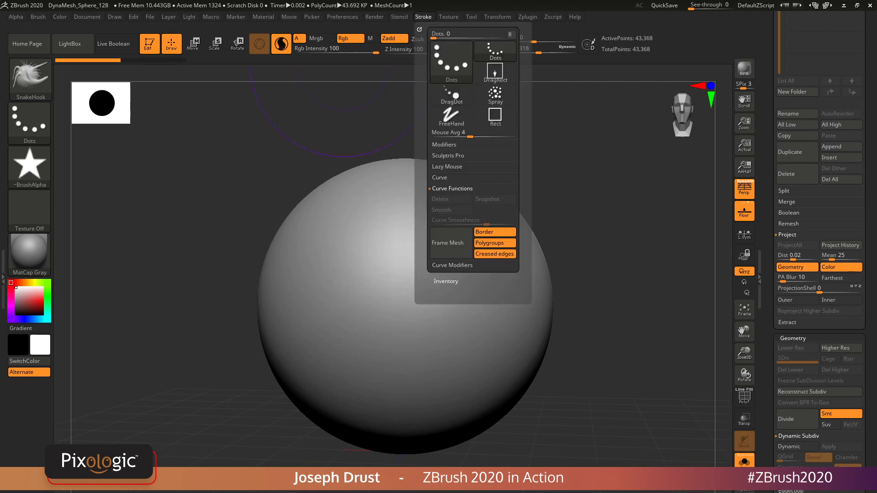
pyautogui.click(447, 155)
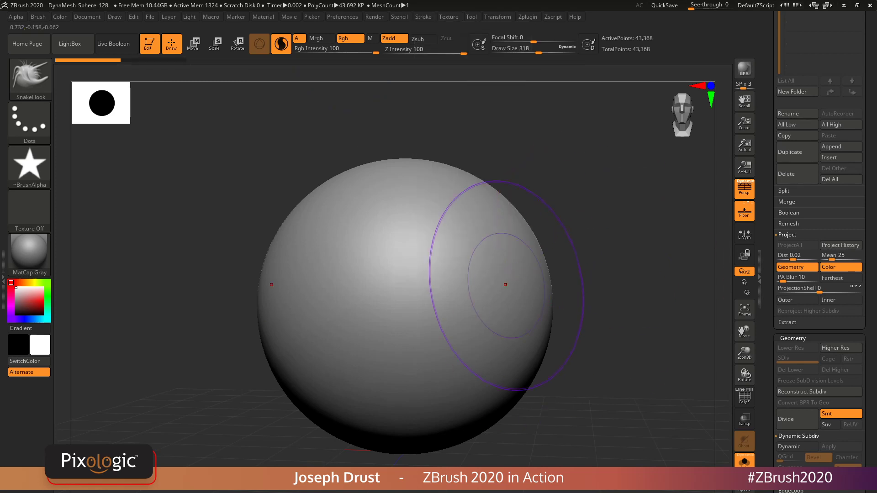
pyautogui.moveTo(505, 284); pyautogui.dragTo(528, 243)
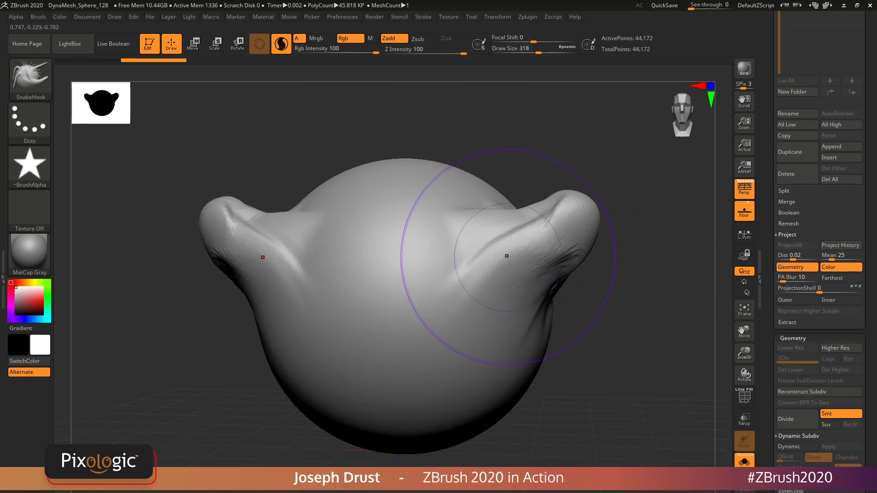
# Step: Set the draw size to 140 and pull three pairs of thinner mirrored horns out of the sphere, showing the wireframe meanwhile
pyautogui.click(744, 396)
pyautogui.press('space')
pyautogui.moveTo(460, 284); pyautogui.dragTo(449, 285)
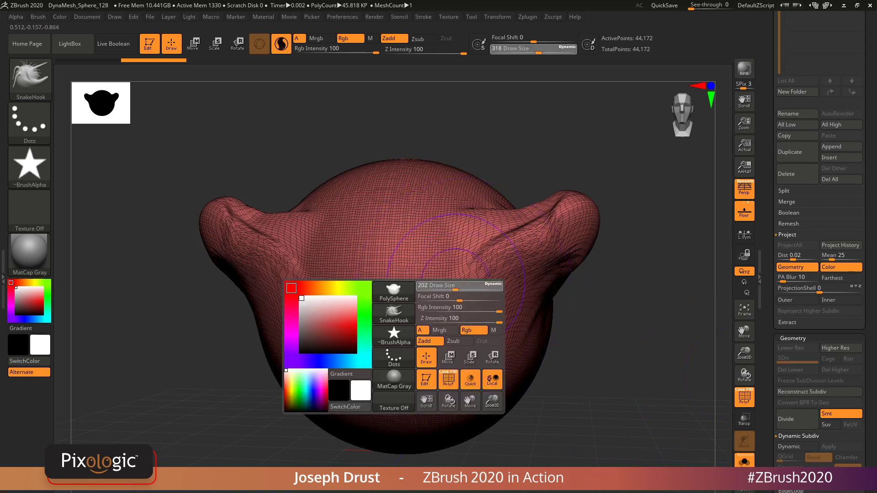
pyautogui.moveTo(425, 229); pyautogui.dragTo(473, 136)
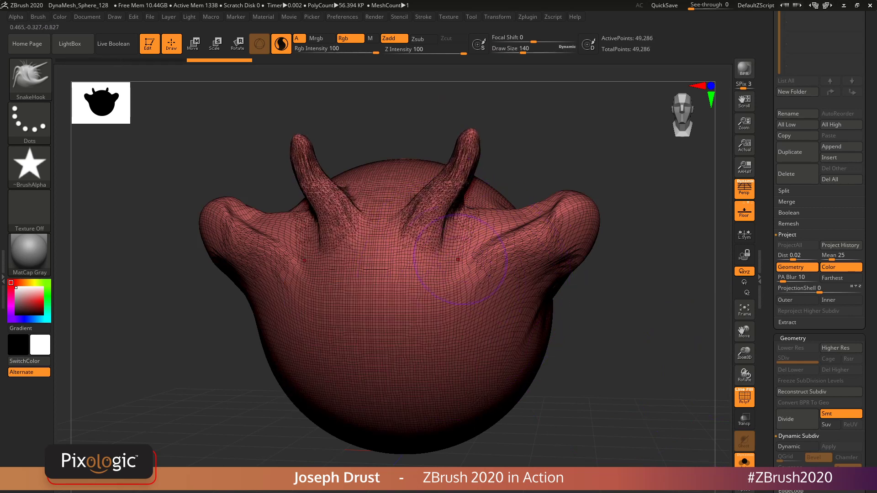
pyautogui.moveTo(452, 267); pyautogui.dragTo(506, 170)
pyautogui.moveTo(477, 286); pyautogui.dragTo(550, 282)
pyautogui.click(744, 396)
pyautogui.keyDown('alt'); pyautogui.moveTo(635, 319); pyautogui.dragTo(583, 347); pyautogui.keyUp('alt')
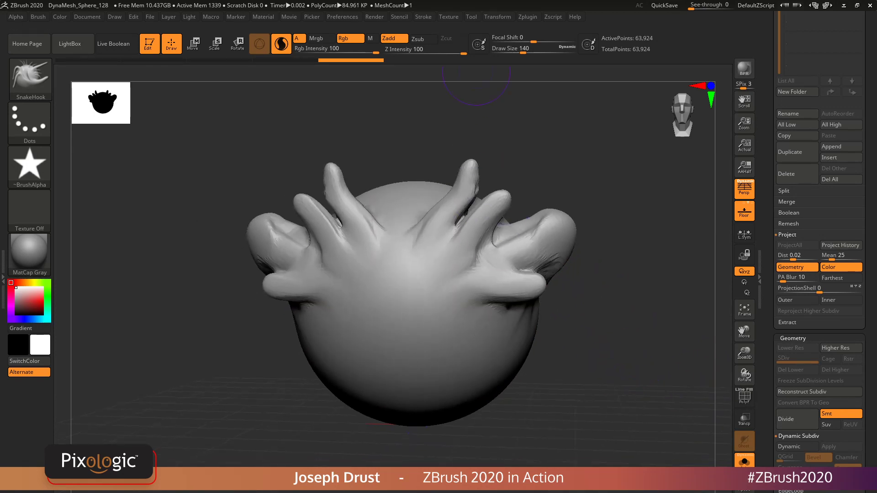
# Step: Select the CurveMultiTube brush and hide the floor grid
pyautogui.click(423, 16)
pyautogui.press('b')
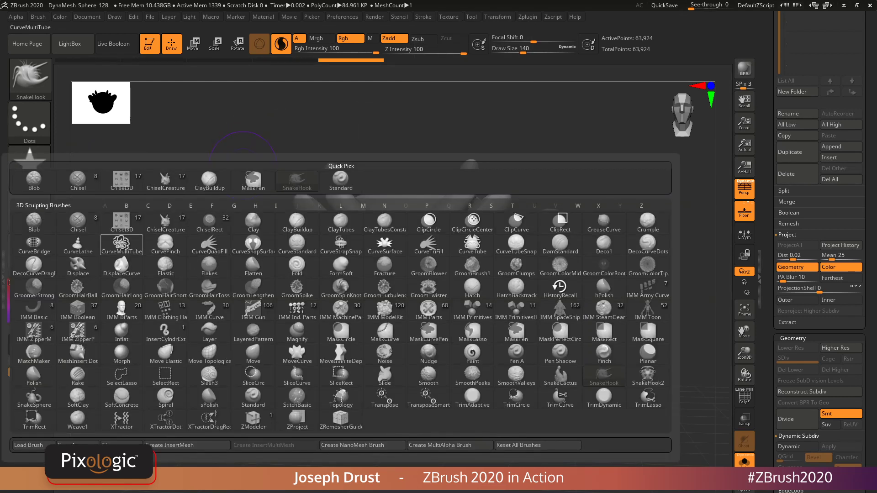
pyautogui.click(122, 245)
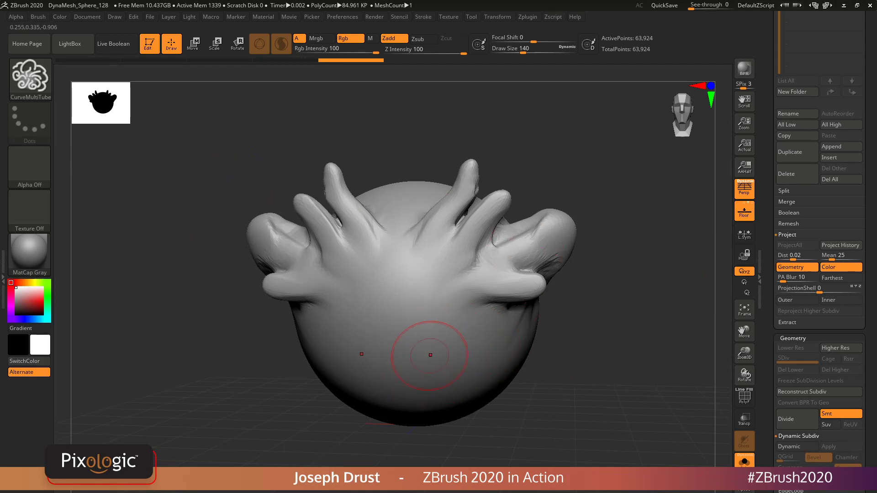
pyautogui.moveTo(505, 406); pyautogui.dragTo(501, 379)
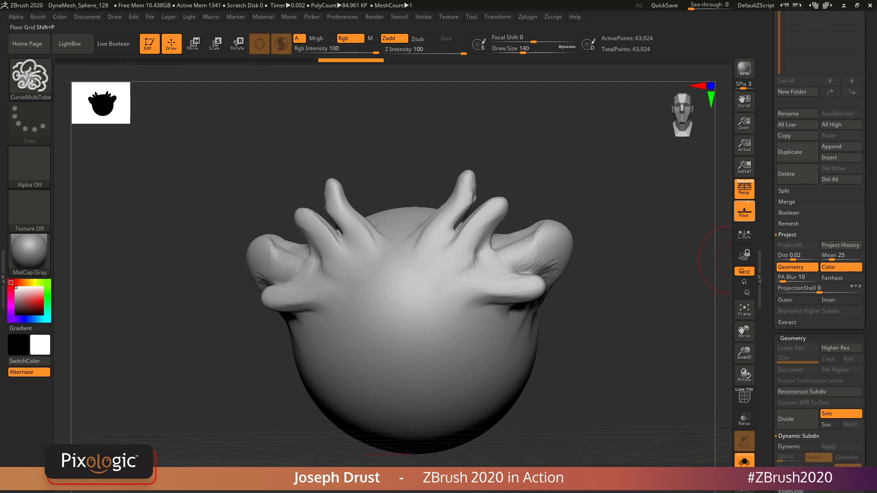
pyautogui.click(744, 212)
# Step: Draw a mirrored tube up the head, reposition it beside the outer lobes, and set the draw size to 140
pyautogui.moveTo(443, 400)
pyautogui.mouseDown()
pyautogui.moveTo(461, 383)
pyautogui.moveTo(468, 251)
pyautogui.mouseUp()
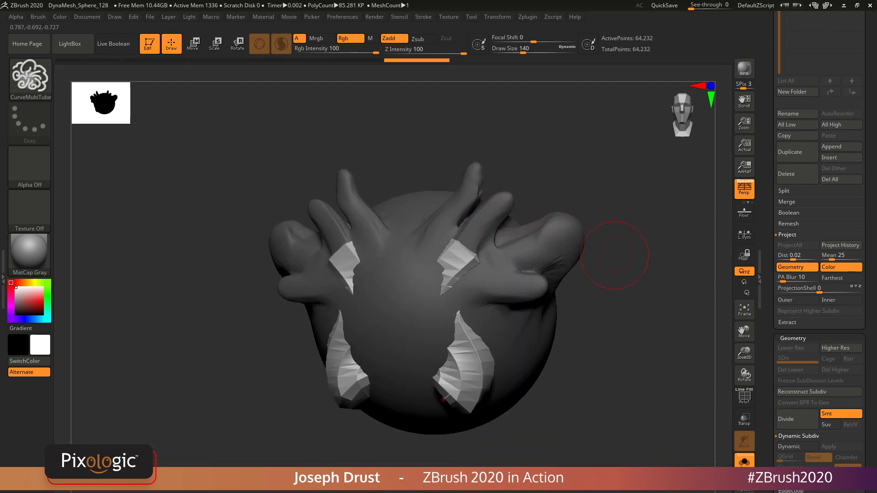
pyautogui.moveTo(447, 419); pyautogui.dragTo(574, 320)
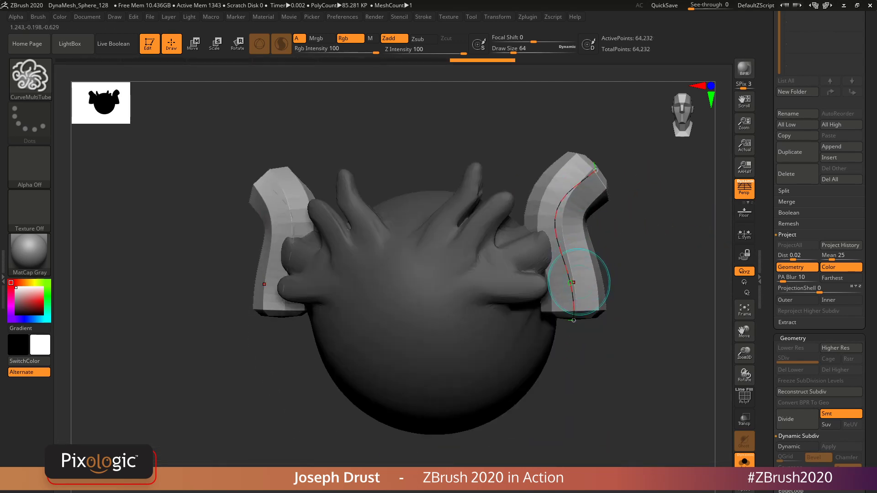
pyautogui.moveTo(514, 52); pyautogui.dragTo(523, 52)
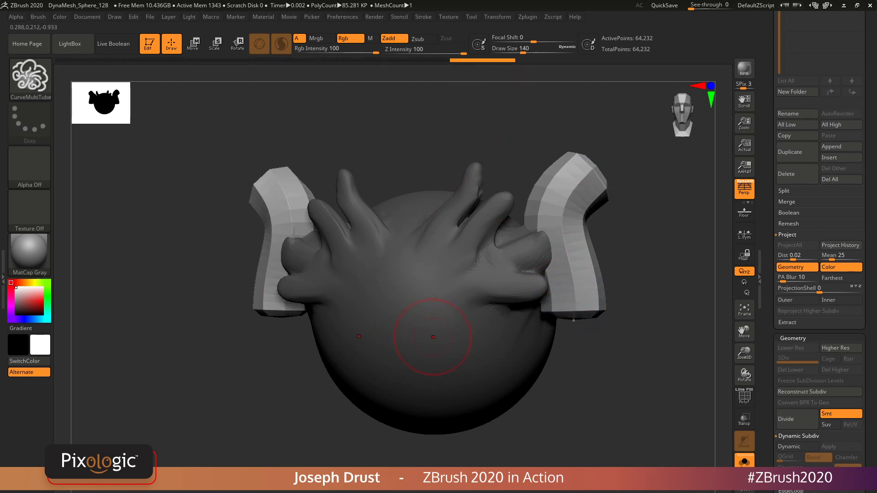
# Step: Expand the Curve and Curve Functions stroke settings and draw a second mirrored tube up the front of the head
pyautogui.click(423, 17)
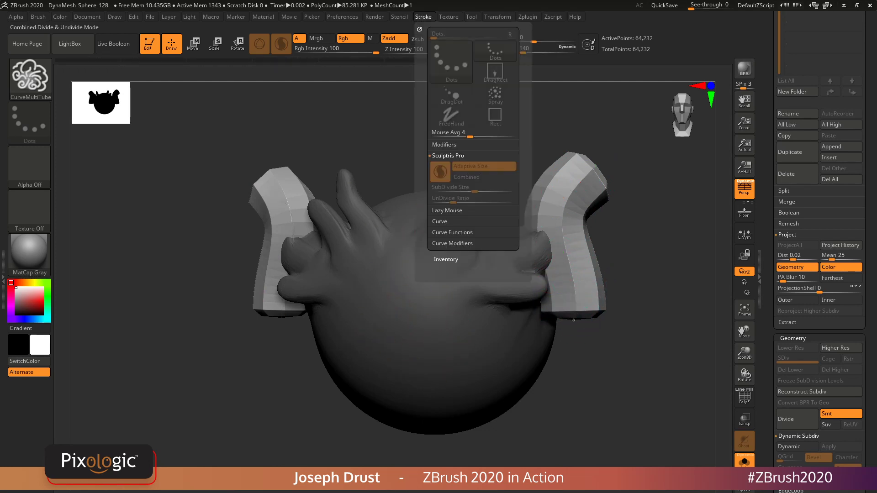
pyautogui.click(440, 221)
pyautogui.click(452, 232)
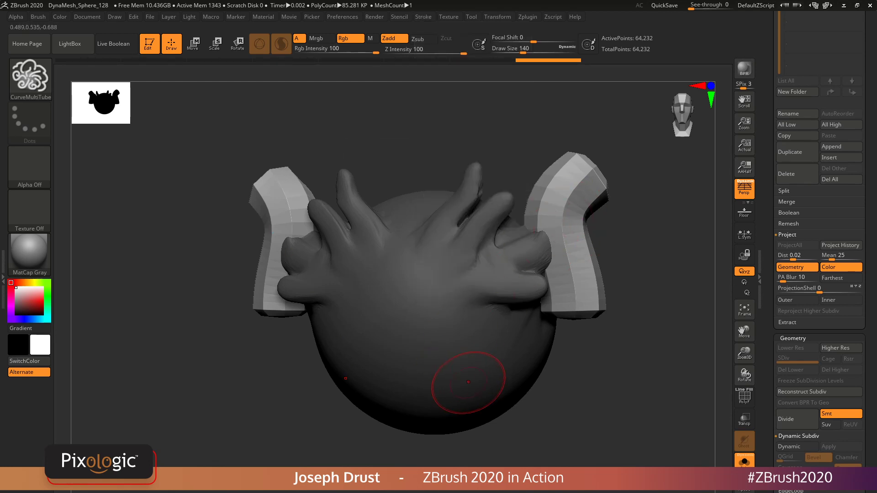
pyautogui.moveTo(470, 364); pyautogui.dragTo(521, 172)
pyautogui.moveTo(588, 399); pyautogui.dragTo(539, 391)
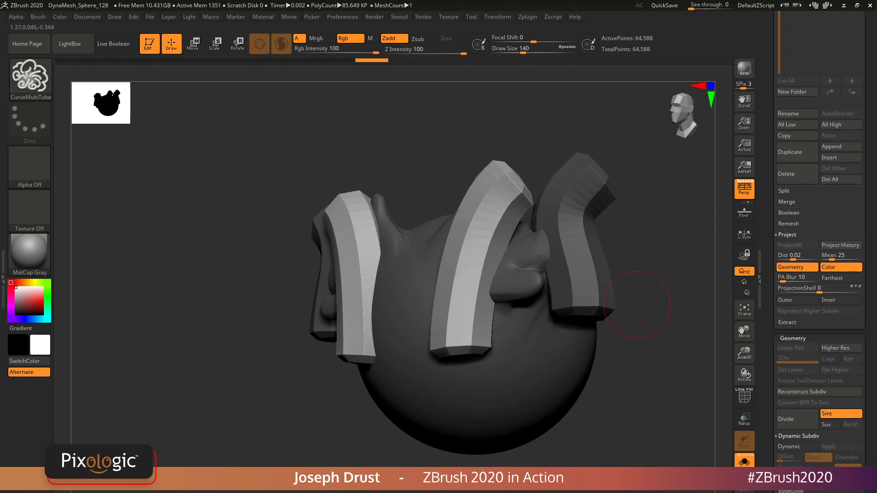
# Step: Draw two more mirrored tubes on the head, one around the outer lobes and one up the front centre, checking the Curve Functions settings in between
pyautogui.moveTo(637, 304); pyautogui.dragTo(676, 303)
pyautogui.moveTo(481, 417)
pyautogui.mouseDown()
pyautogui.moveTo(534, 248)
pyautogui.moveTo(586, 177)
pyautogui.mouseUp()
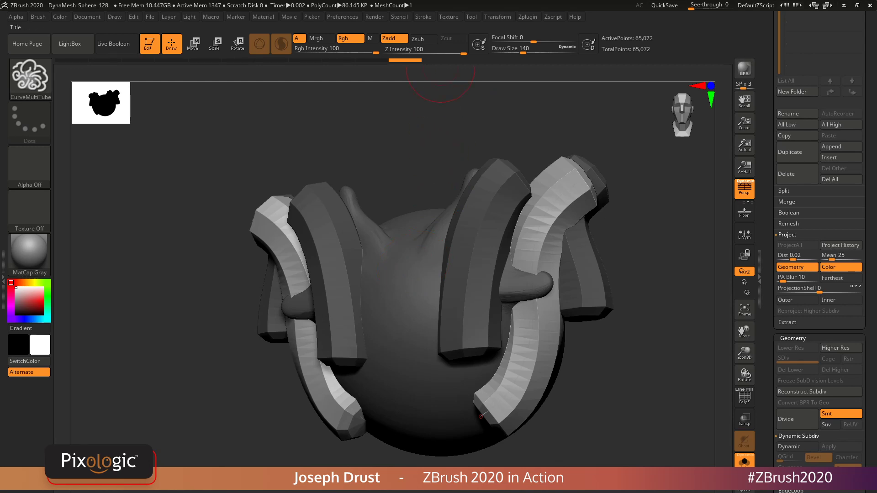
pyautogui.click(423, 17)
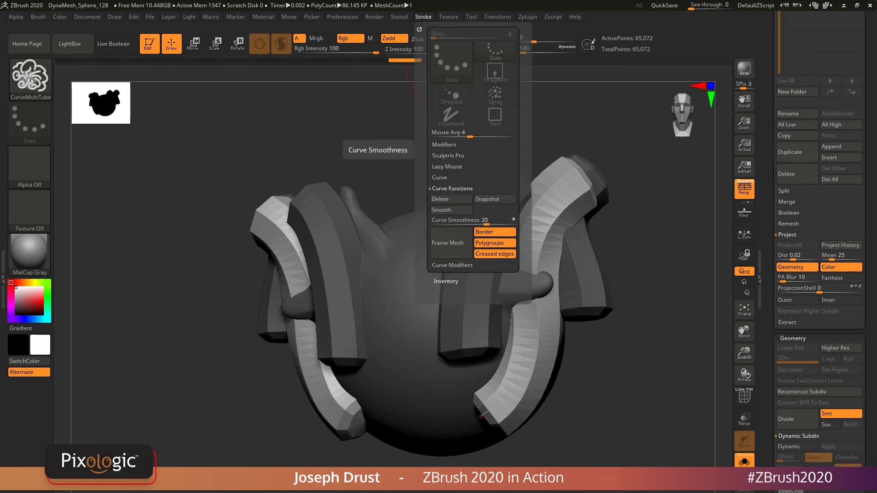
pyautogui.moveTo(434, 403)
pyautogui.mouseDown()
pyautogui.moveTo(437, 326)
pyautogui.moveTo(528, 132)
pyautogui.mouseUp()
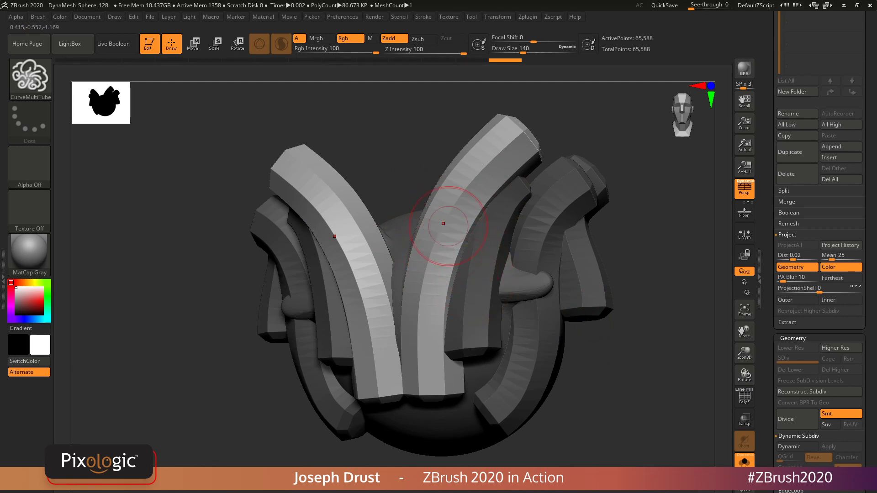
# Step: Browse the LightBox projects and look through the Brush3DTemplate files in the Misc folder
pyautogui.press(',')
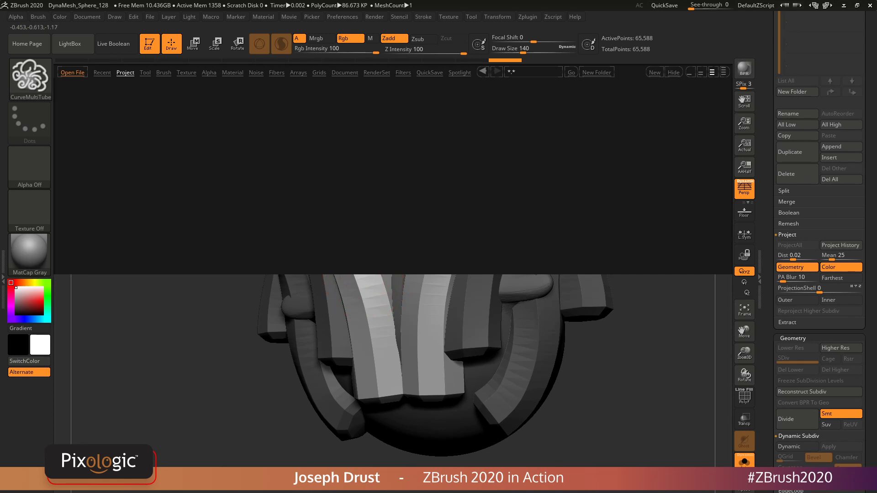
pyautogui.press(',')
pyautogui.moveTo(769, 255); pyautogui.dragTo(769, 374)
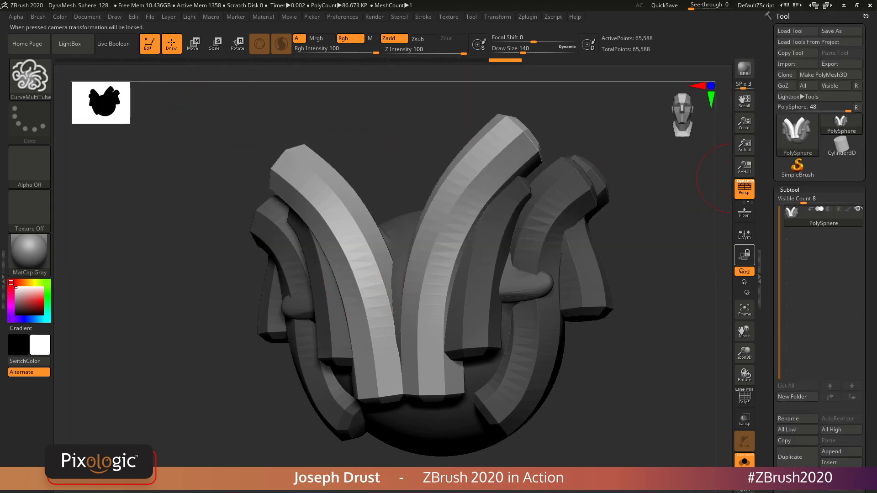
pyautogui.press(',')
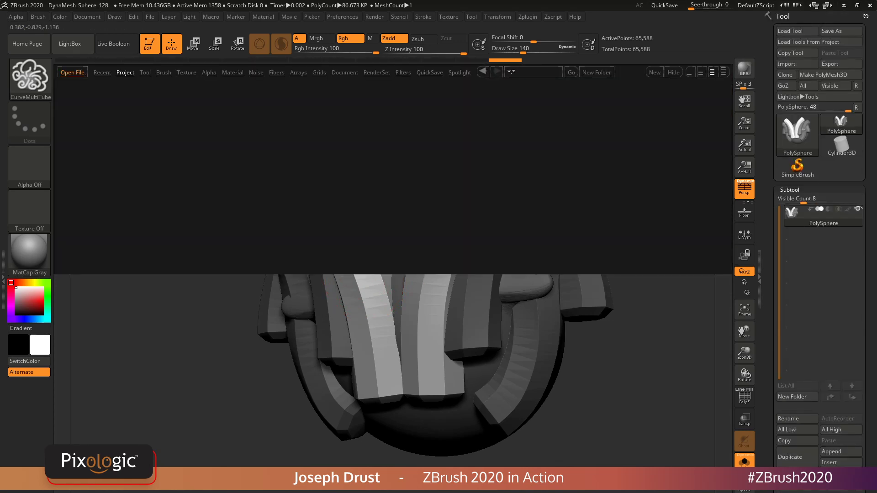
pyautogui.click(125, 72)
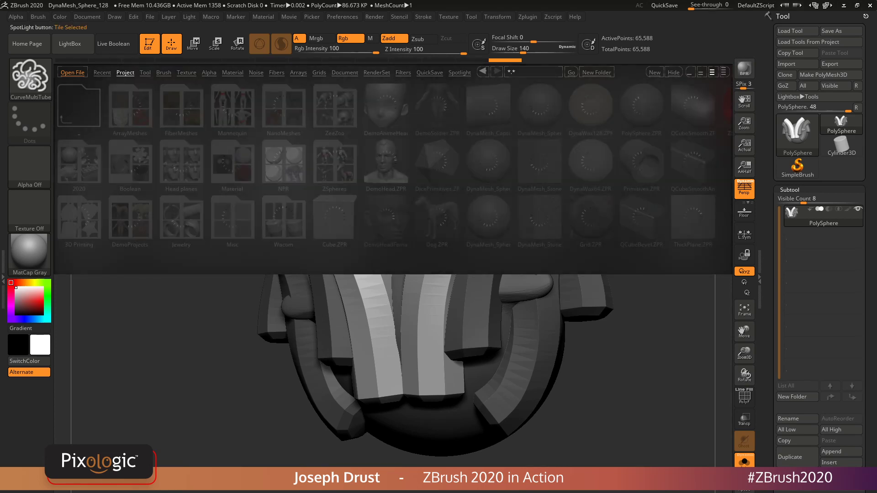
pyautogui.doubleClick(232, 219)
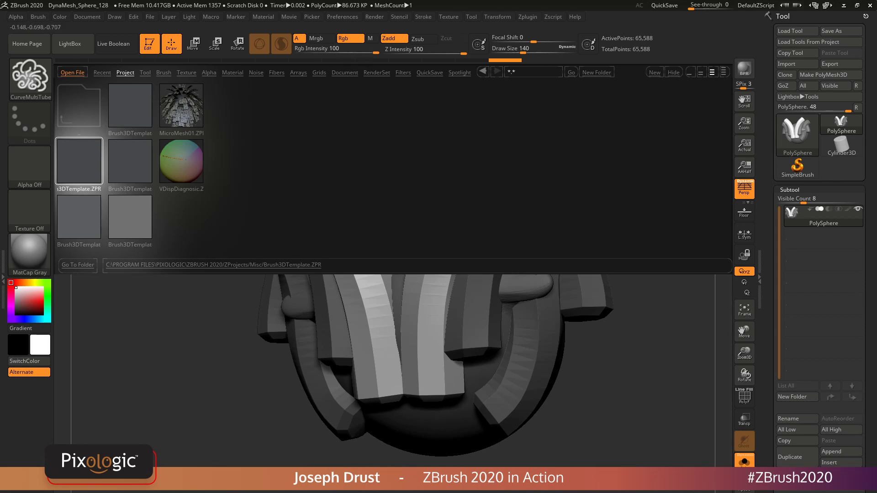
# Step: Load the IMM_VDMFur brush from the 2020 brush folder in LightBox
pyautogui.click(164, 73)
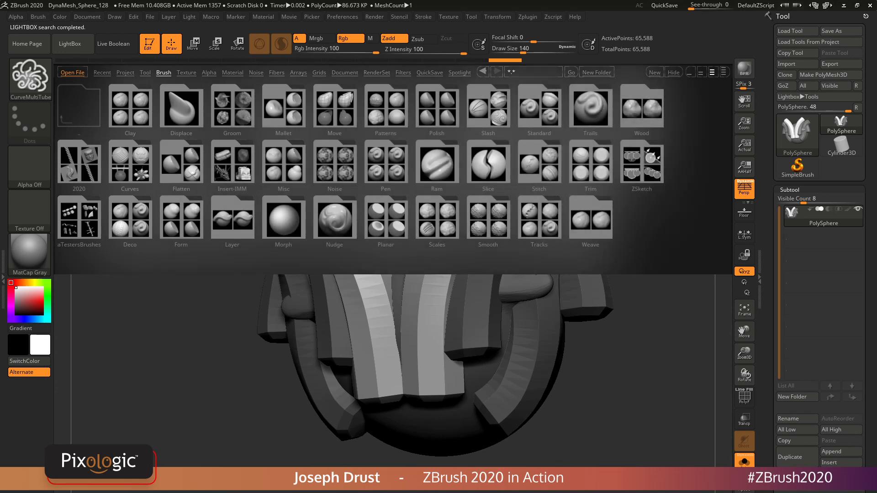
pyautogui.doubleClick(79, 217)
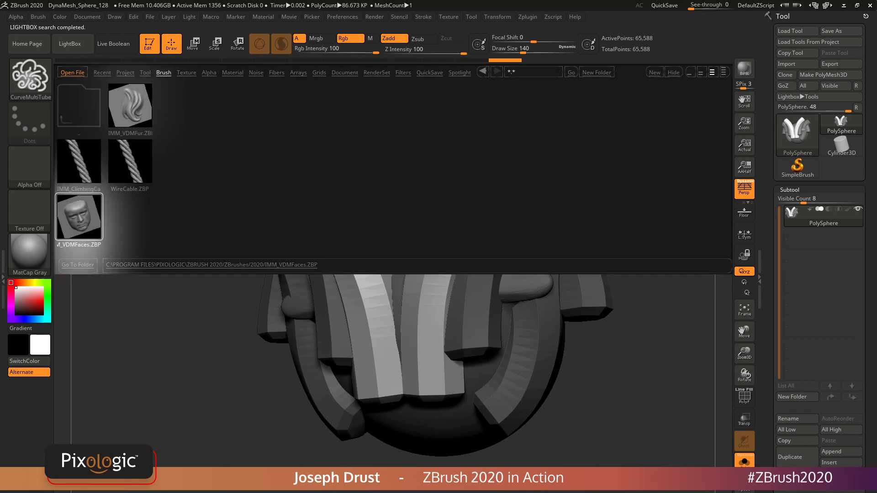
pyautogui.doubleClick(130, 106)
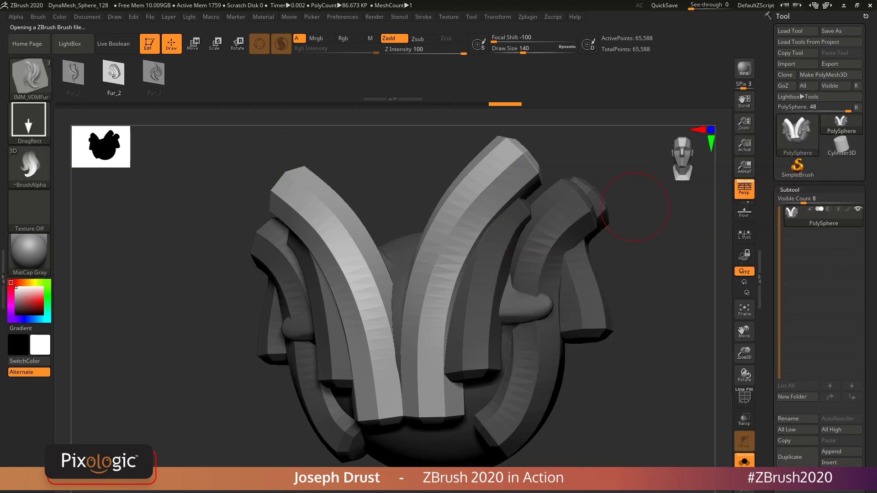
# Step: Switch the active tool to the PolyMesh3D star and face it straight to the front
pyautogui.click(841, 123)
pyautogui.click(654, 169)
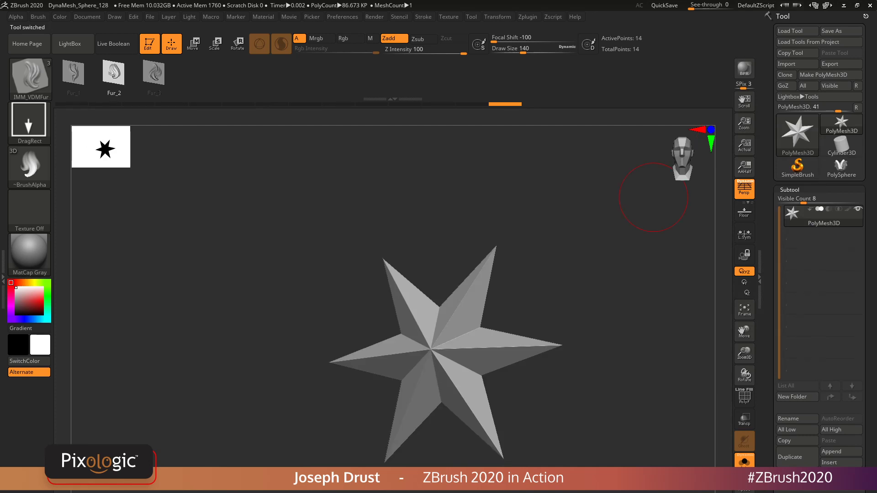
pyautogui.keyDown('shift'); pyautogui.moveTo(280, 201); pyautogui.dragTo(255, 202); pyautogui.keyUp('shift')
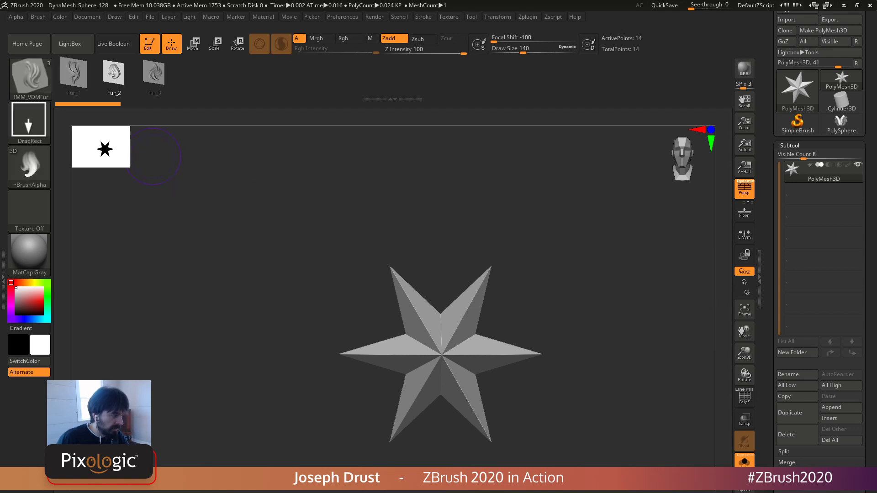
pyautogui.keyDown('alt'); pyautogui.moveTo(393, 212); pyautogui.dragTo(367, 194); pyautogui.keyUp('alt')
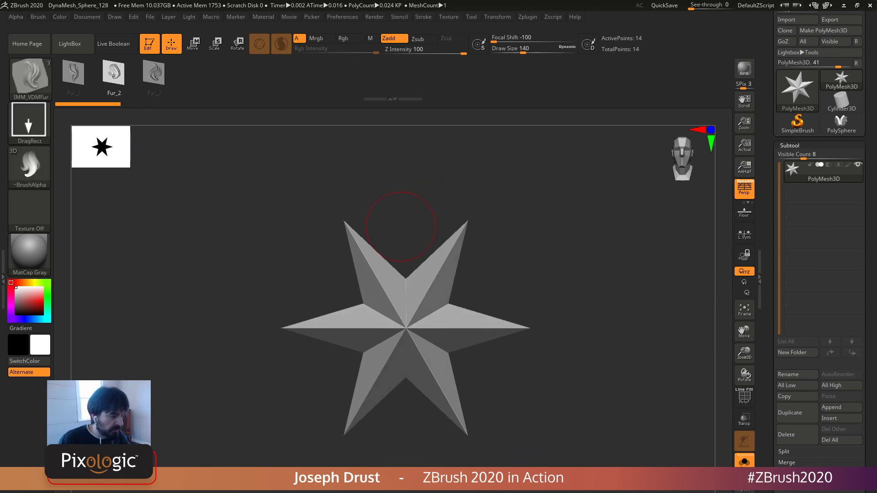
# Step: Expand the Modify Topology settings and convert the brush's Fur_2 shape into a mesh with MeshFromBrush
pyautogui.scroll(-5, 818, 228)
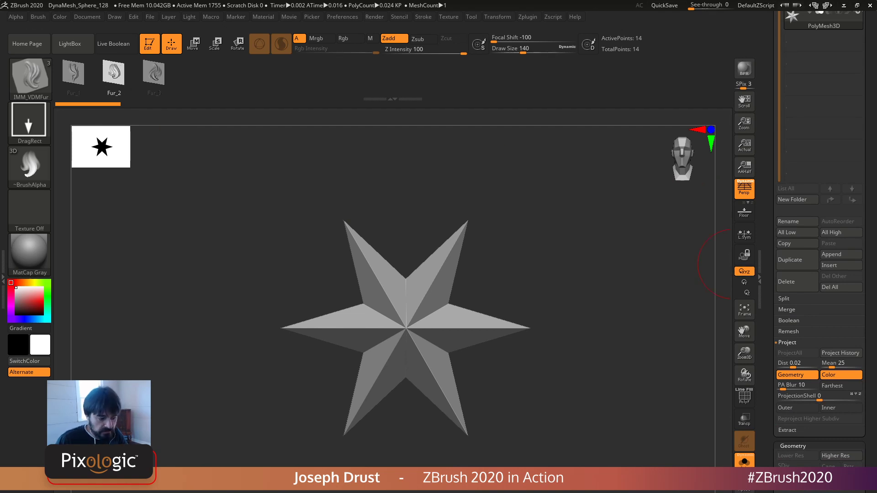
pyautogui.scroll(-11, 803, 161)
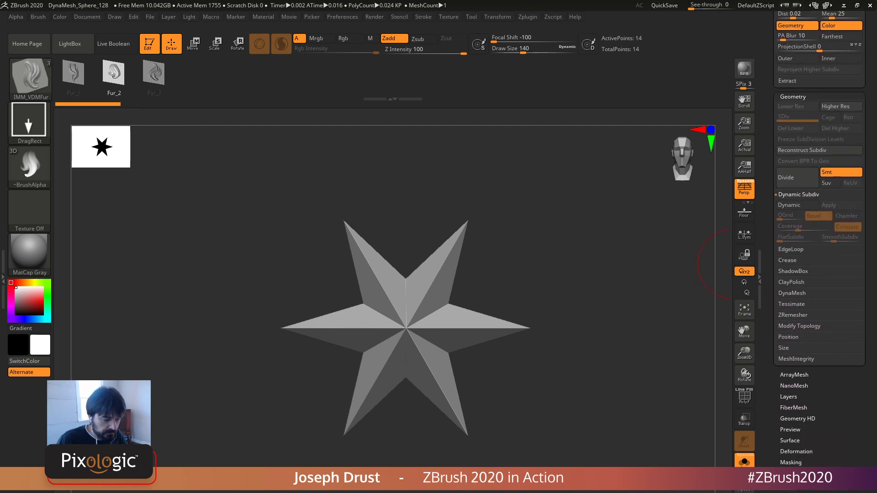
pyautogui.click(800, 326)
pyautogui.scroll(-4, 799, 275)
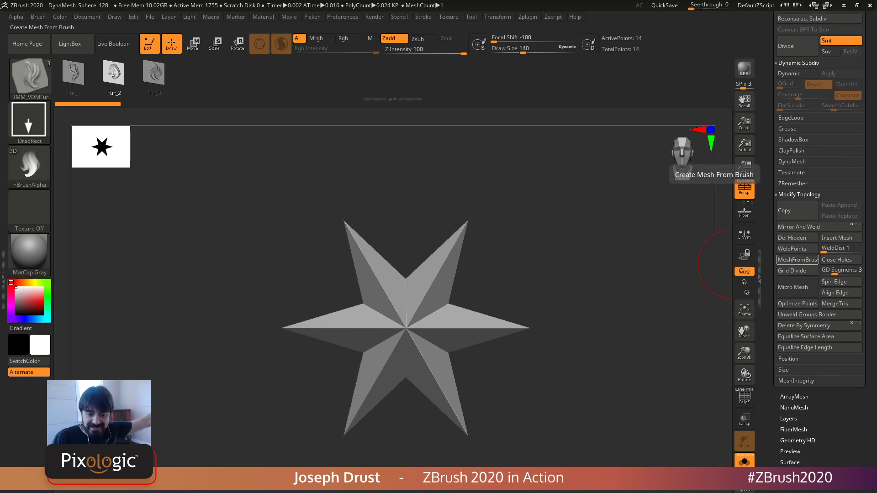
pyautogui.click(798, 260)
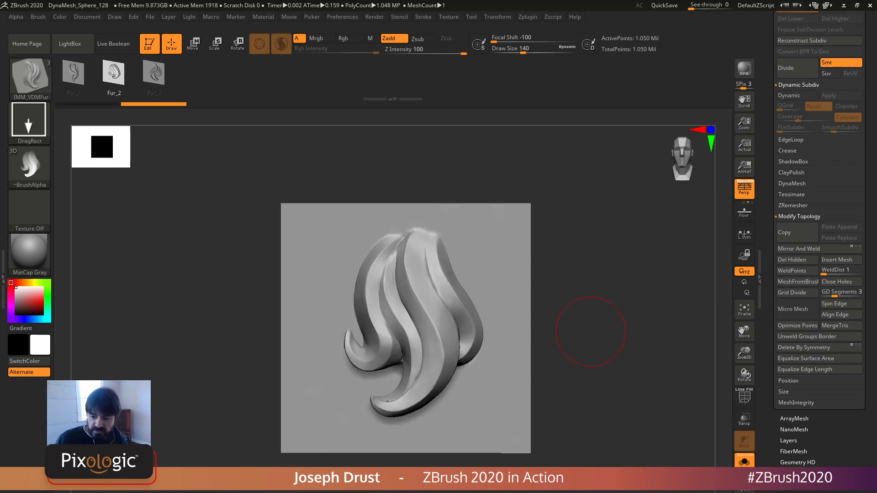
# Step: Inspect the fur mesh's topology by showing its polyframe briefly, and view the plane at a slight angle
pyautogui.moveTo(588, 337)
pyautogui.mouseDown()
pyautogui.moveTo(582, 328)
pyautogui.moveTo(484, 336)
pyautogui.moveTo(442, 349)
pyautogui.moveTo(584, 324)
pyautogui.moveTo(591, 336)
pyautogui.moveTo(555, 267)
pyautogui.moveTo(551, 320)
pyautogui.moveTo(591, 364)
pyautogui.mouseUp()
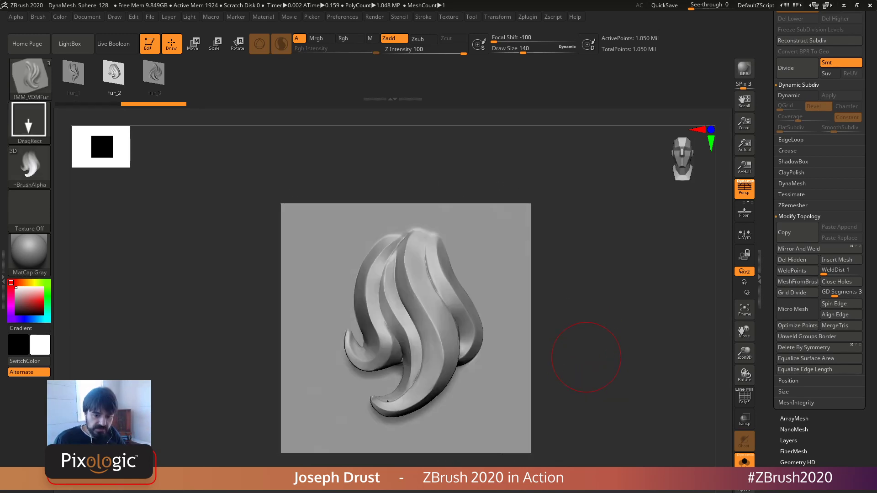
pyautogui.click(745, 396)
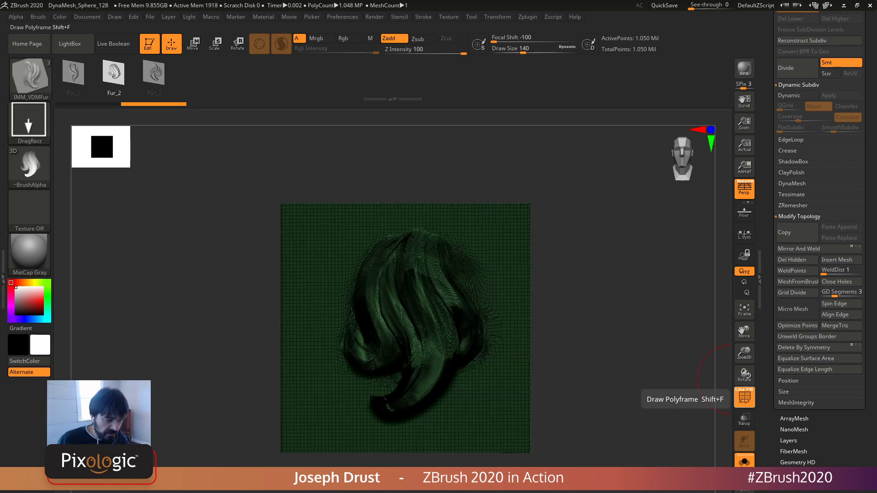
pyautogui.click(744, 397)
pyautogui.moveTo(648, 361); pyautogui.dragTo(674, 361)
# Step: Check the Brush3DTemplate512 project in the Misc project folder, and examine the fur mesh from the side and front
pyautogui.press(',')
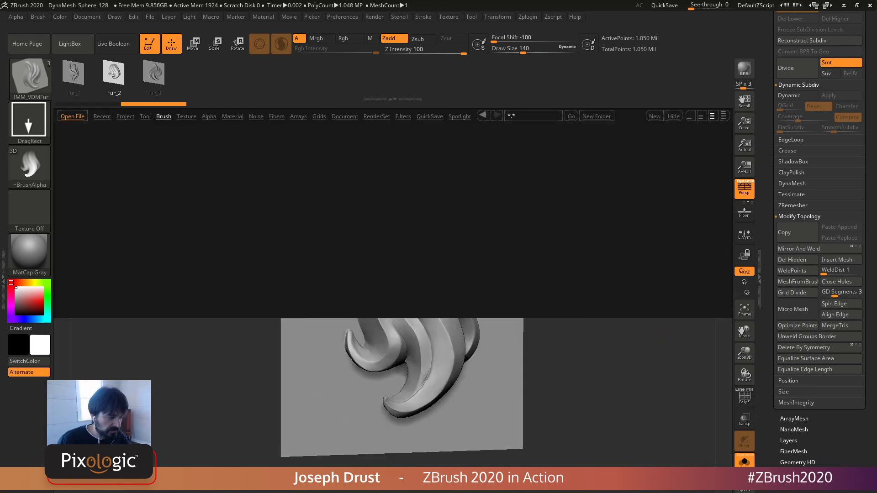
pyautogui.click(125, 117)
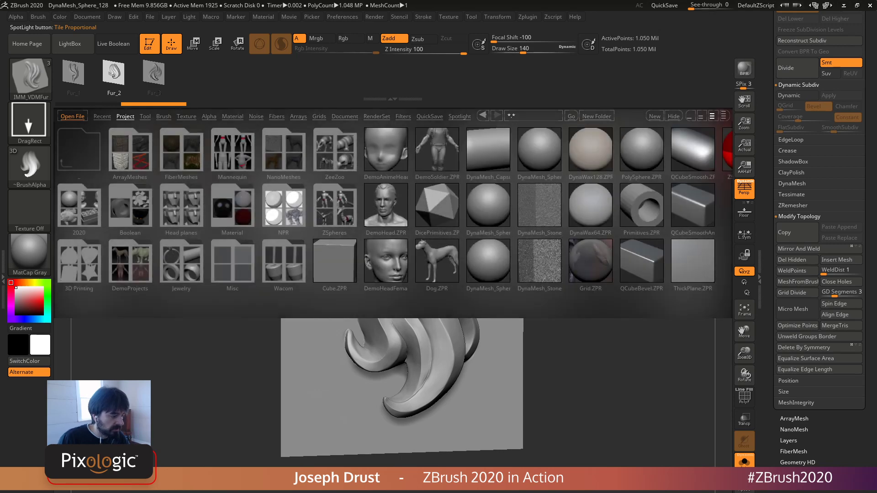
pyautogui.doubleClick(283, 206)
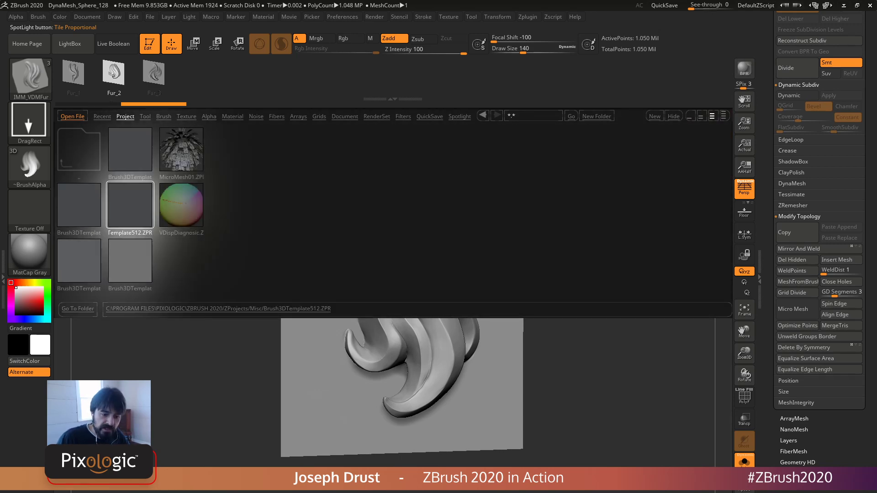
pyautogui.press(',')
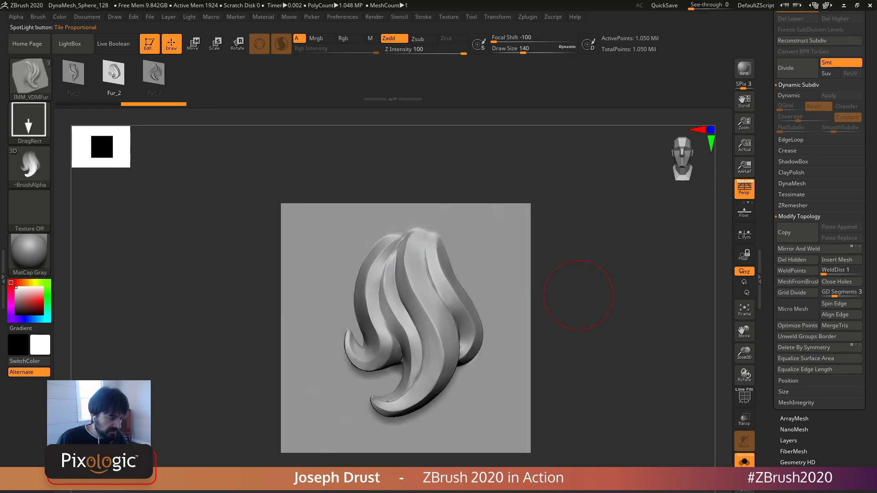
pyautogui.keyDown('alt'); pyautogui.moveTo(583, 290); pyautogui.dragTo(476, 340); pyautogui.keyUp('alt')
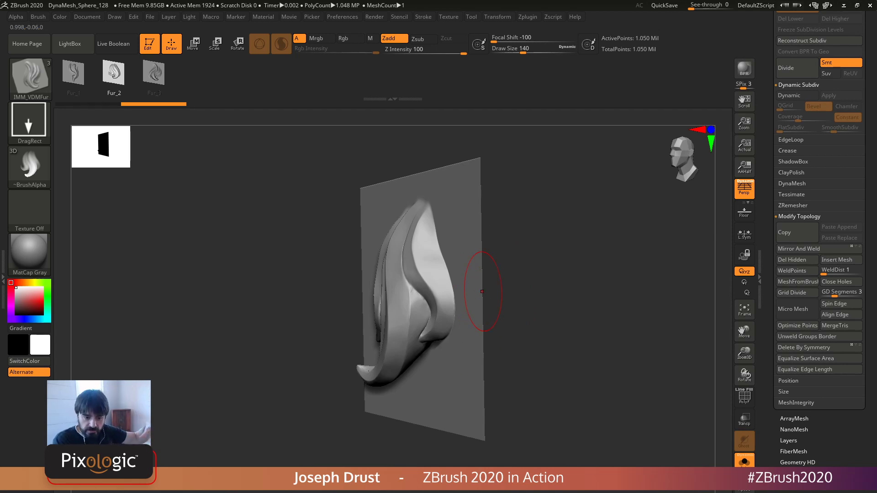
pyautogui.keyDown('shift'); pyautogui.moveTo(636, 278); pyautogui.dragTo(665, 270); pyautogui.keyUp('shift')
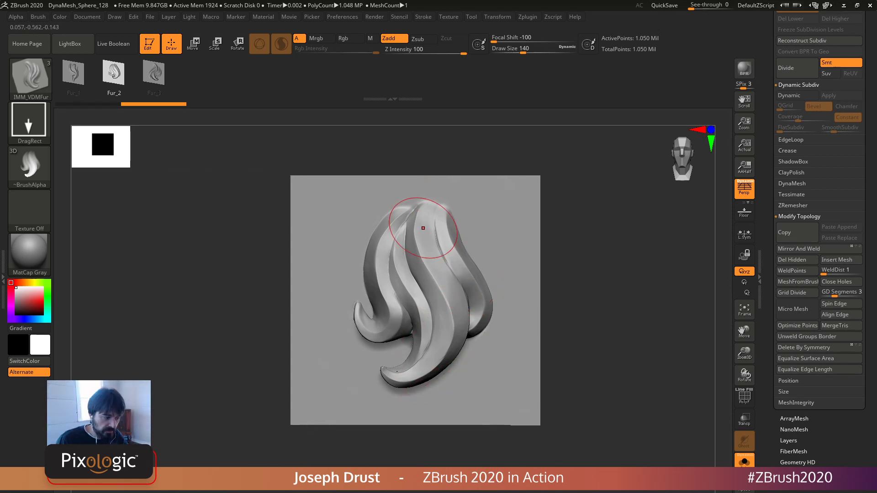
pyautogui.moveTo(597, 220); pyautogui.dragTo(651, 302)
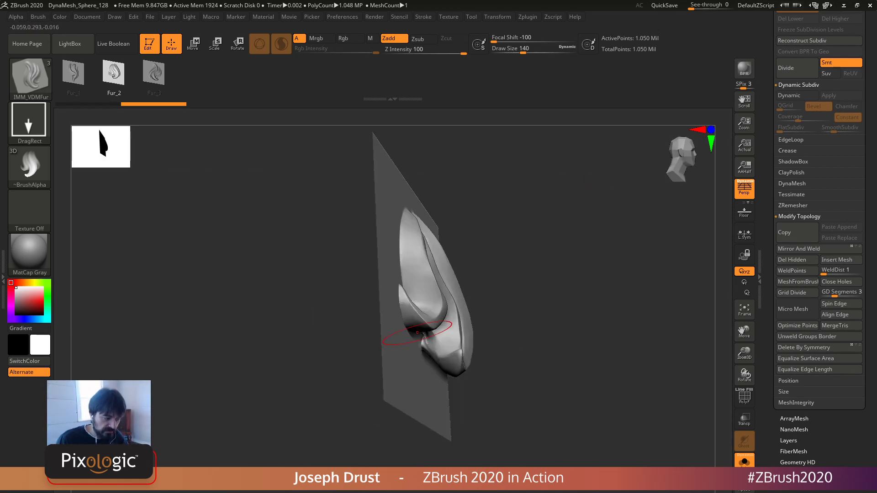
pyautogui.moveTo(555, 294); pyautogui.dragTo(434, 294)
pyautogui.keyDown('shift'); pyautogui.moveTo(591, 274); pyautogui.dragTo(601, 268); pyautogui.keyUp('shift')
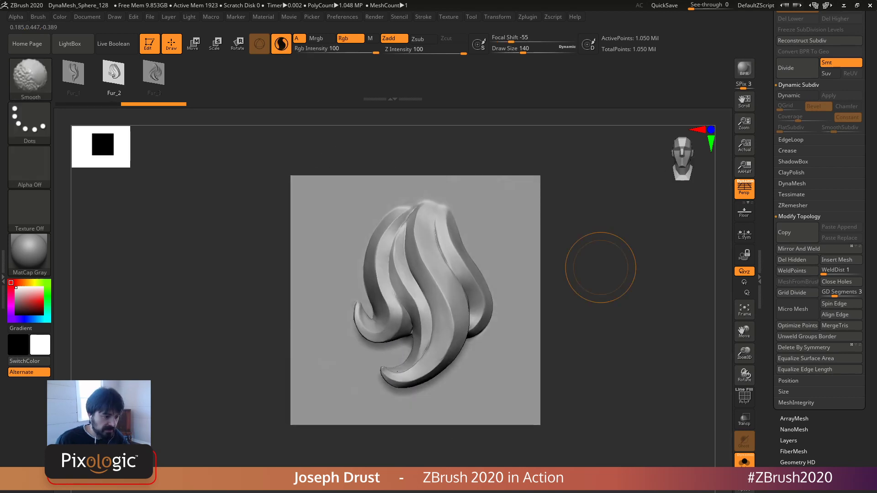
# Step: Replace the active fur mesh with a Sphere3D and convert it to a PolyMesh3D
pyautogui.moveTo(869, 151)
pyautogui.mouseDown()
pyautogui.moveTo(870, 439)
pyautogui.moveTo(870, 151)
pyautogui.mouseUp()
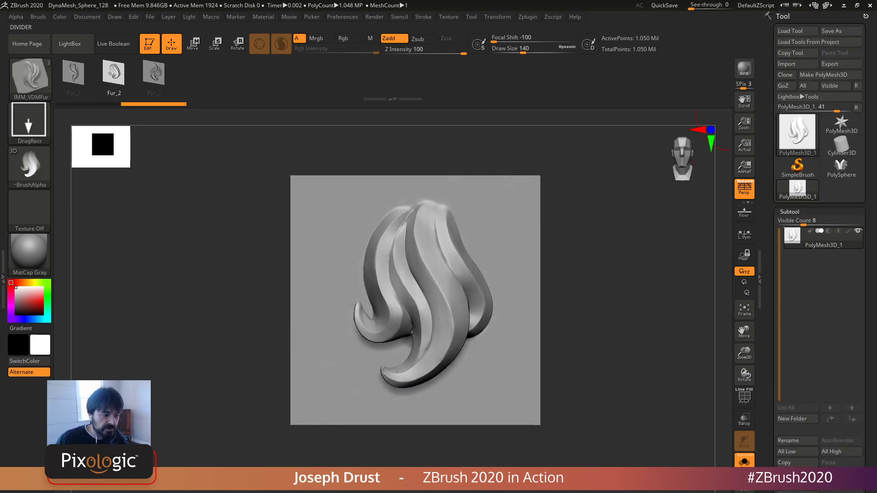
pyautogui.click(841, 145)
pyautogui.click(798, 133)
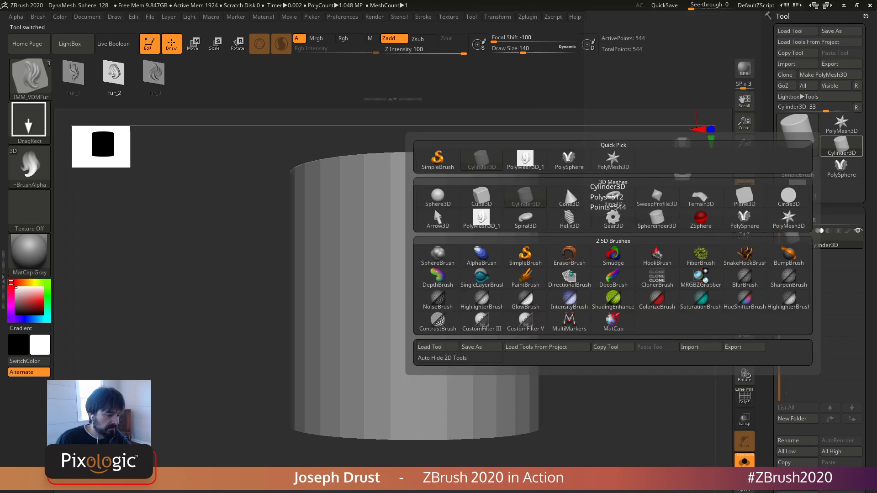
pyautogui.click(565, 186)
pyautogui.click(830, 75)
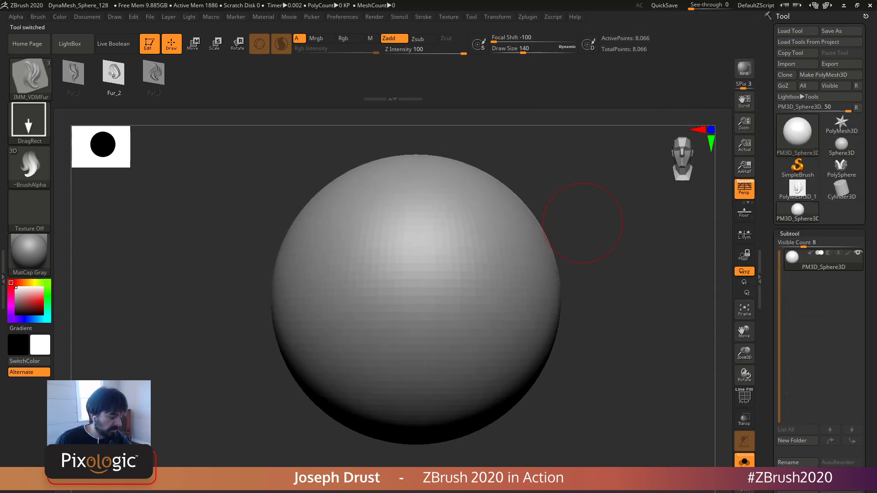
# Step: Subdivide the sphere three times
pyautogui.hotkey('ctrl', 'd')
pyautogui.hotkey('ctrl', 'd')
pyautogui.hotkey('ctrl', 'd')
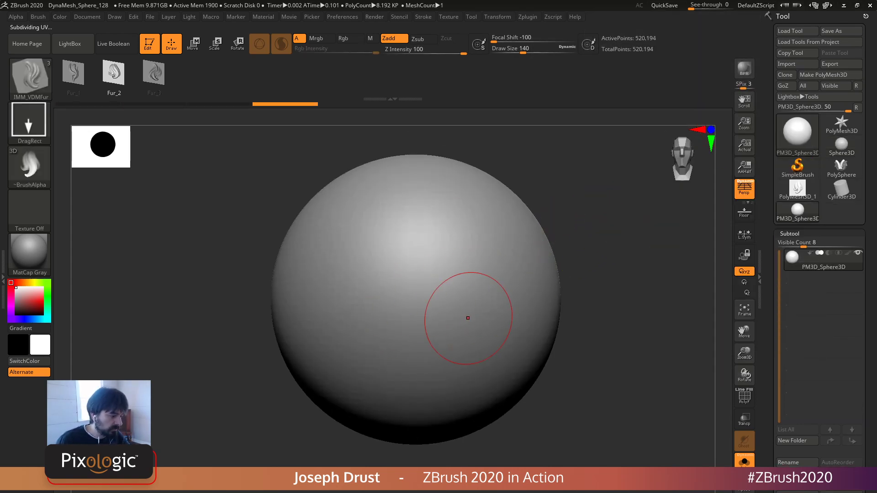
# Step: Stamp a Fur_2 tuft on the front of the sphere and a Fur_3 tuft beside it
pyautogui.moveTo(465, 299); pyautogui.dragTo(468, 351)
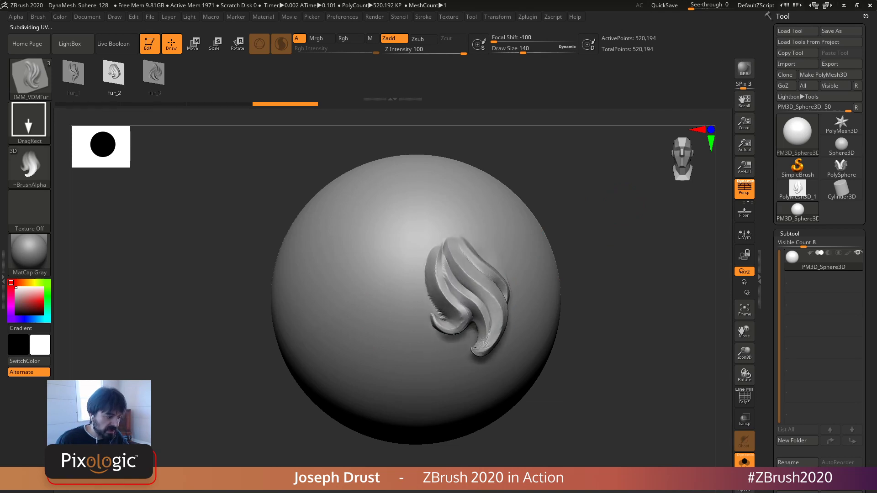
pyautogui.moveTo(588, 224); pyautogui.dragTo(520, 251)
pyautogui.moveTo(574, 258); pyautogui.dragTo(617, 303)
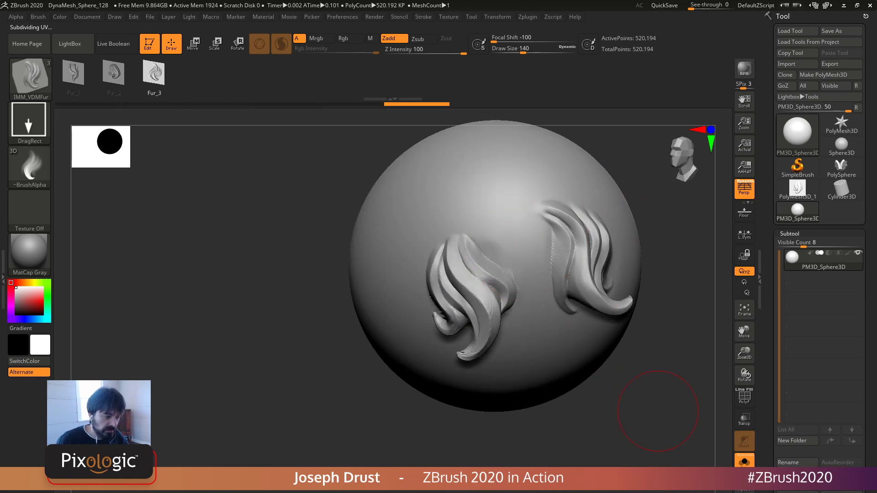
pyautogui.moveTo(652, 403); pyautogui.dragTo(638, 388)
# Step: Stamp more fur tufts around the existing ones on the sphere, starting with Fur_2
pyautogui.click(113, 74)
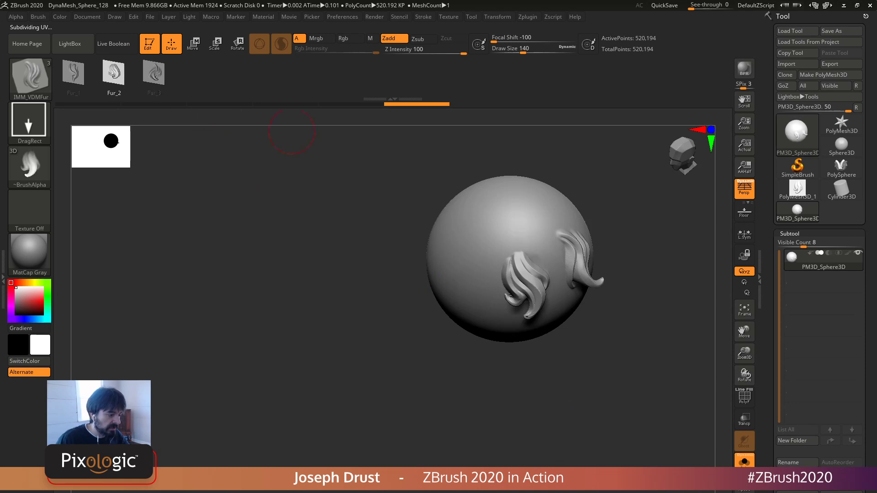
pyautogui.moveTo(493, 241); pyautogui.dragTo(474, 264)
pyautogui.moveTo(533, 241); pyautogui.dragTo(530, 269)
pyautogui.moveTo(639, 339); pyautogui.dragTo(601, 292)
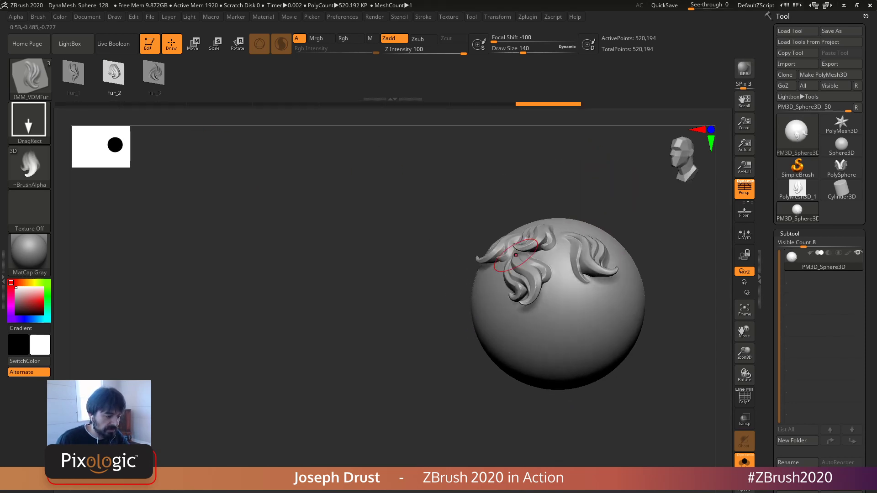
pyautogui.moveTo(589, 182); pyautogui.dragTo(593, 200)
pyautogui.moveTo(550, 302); pyautogui.dragTo(554, 341)
pyautogui.moveTo(581, 184)
pyautogui.mouseDown()
pyautogui.moveTo(558, 201)
pyautogui.moveTo(579, 159)
pyautogui.mouseUp()
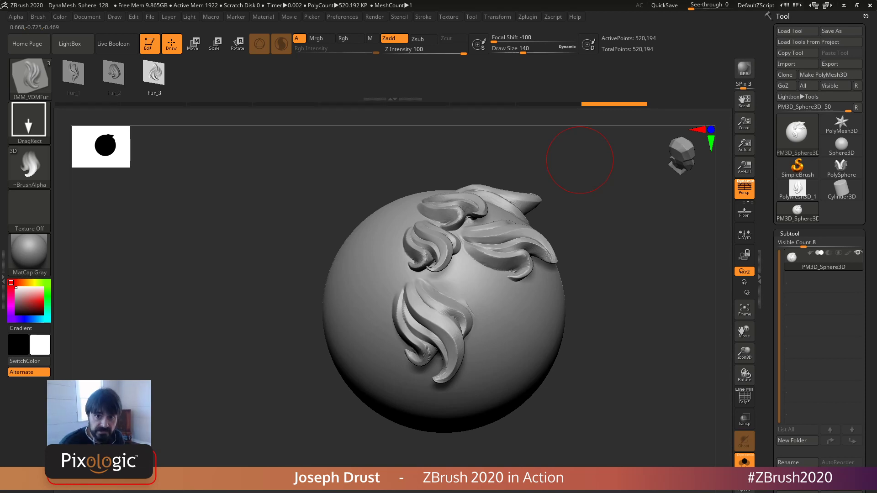
# Step: Show the wireframe on the sphere and examine how the polygons converge at its pole
pyautogui.moveTo(368, 322); pyautogui.dragTo(407, 311, button='right')
pyautogui.moveTo(334, 299); pyautogui.dragTo(360, 254)
pyautogui.click(744, 396)
pyautogui.moveTo(601, 309); pyautogui.dragTo(632, 330, button='right')
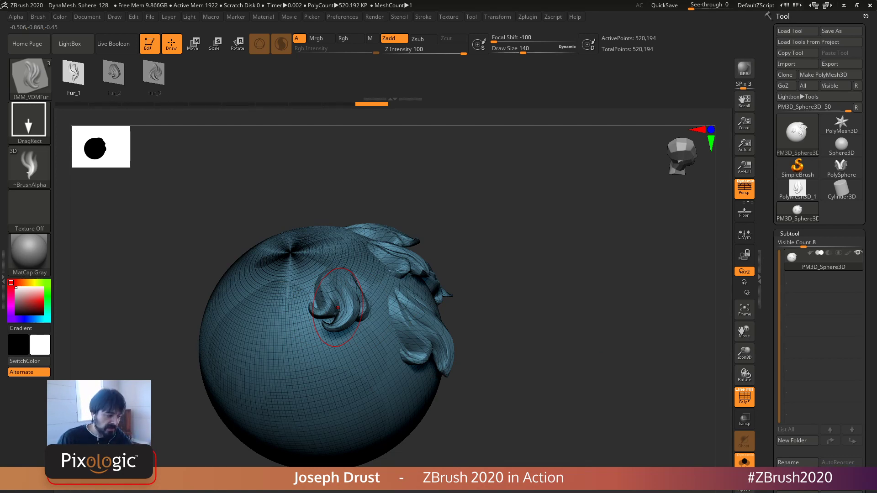
pyautogui.moveTo(485, 203); pyautogui.dragTo(507, 237)
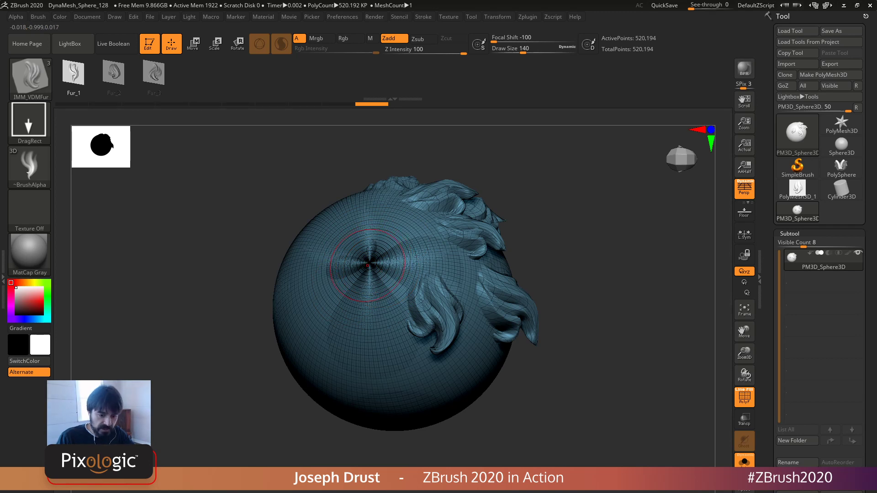
pyautogui.moveTo(640, 219)
pyautogui.mouseDown()
pyautogui.moveTo(594, 192)
pyautogui.moveTo(536, 221)
pyautogui.moveTo(525, 183)
pyautogui.moveTo(520, 228)
pyautogui.mouseUp()
pyautogui.keyDown('alt'); pyautogui.moveTo(567, 198); pyautogui.dragTo(605, 255); pyautogui.keyUp('alt')
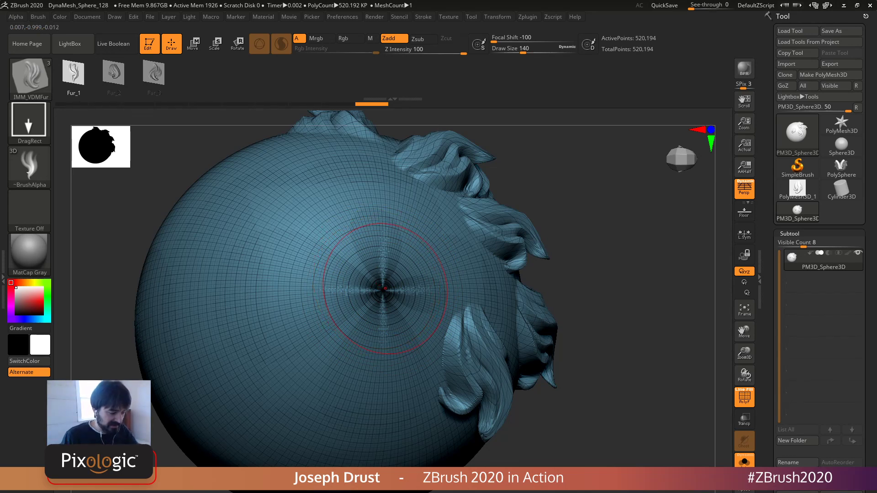
# Step: Hide the wireframe and stamp a single fur tuft over the sphere's pole, undoing the first attempt
pyautogui.click(744, 397)
pyautogui.moveTo(386, 270); pyautogui.dragTo(382, 218)
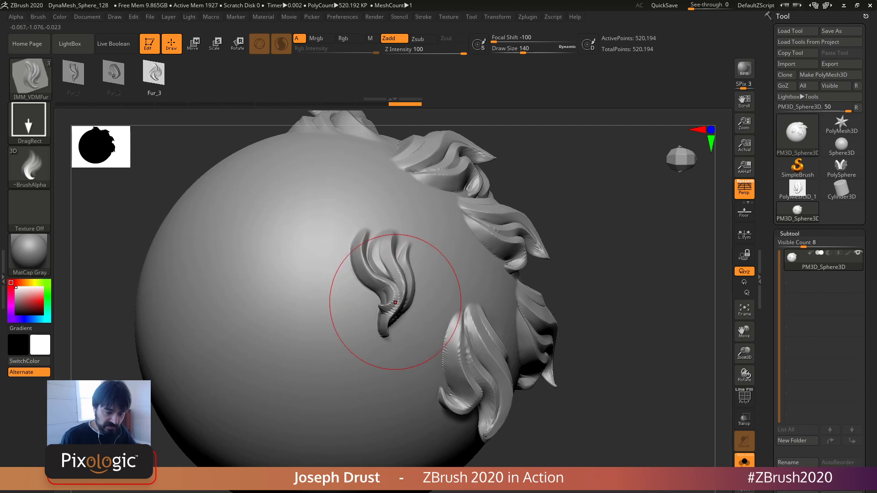
pyautogui.hotkey('ctrl', 'z')
pyautogui.moveTo(386, 295)
pyautogui.mouseDown()
pyautogui.moveTo(387, 357)
pyautogui.moveTo(401, 372)
pyautogui.mouseUp()
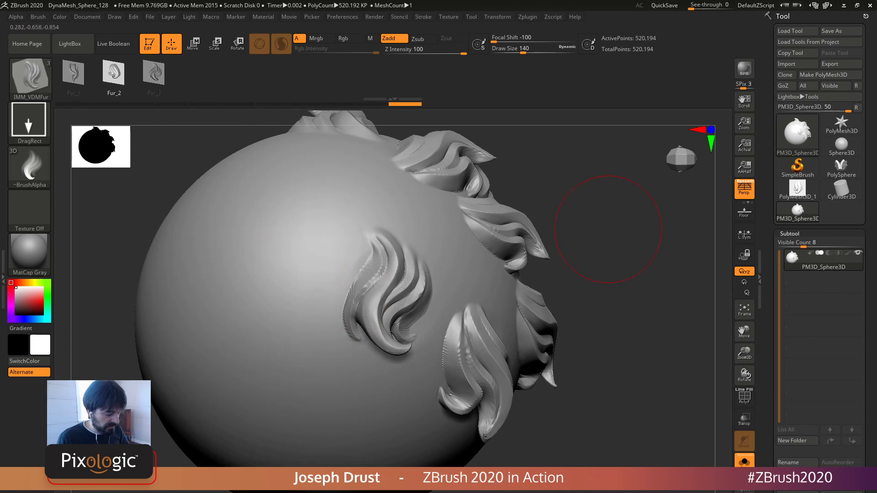
# Step: Stamp another fur tuft on the bare part of the sphere away from the pole
pyautogui.moveTo(609, 177); pyautogui.dragTo(662, 210)
pyautogui.moveTo(450, 247); pyautogui.dragTo(359, 297)
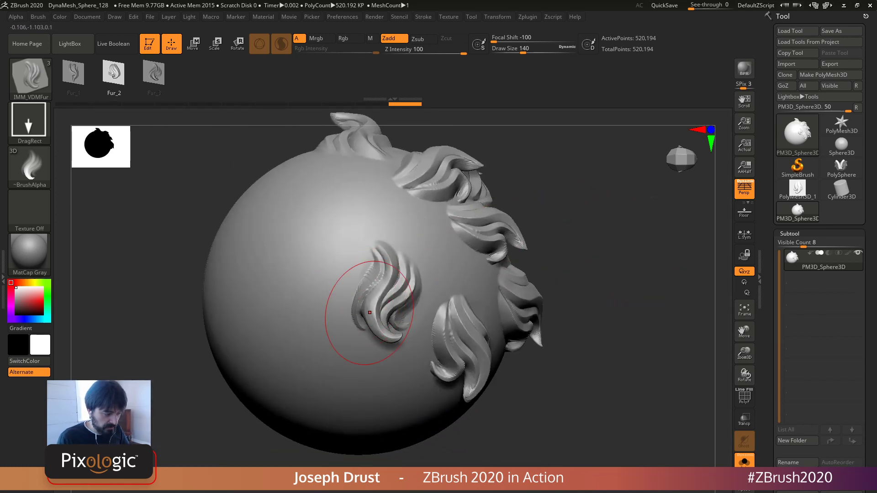
pyautogui.keyDown('alt'); pyautogui.moveTo(585, 284); pyautogui.dragTo(625, 238); pyautogui.keyUp('alt')
pyautogui.moveTo(264, 307); pyautogui.dragTo(247, 354)
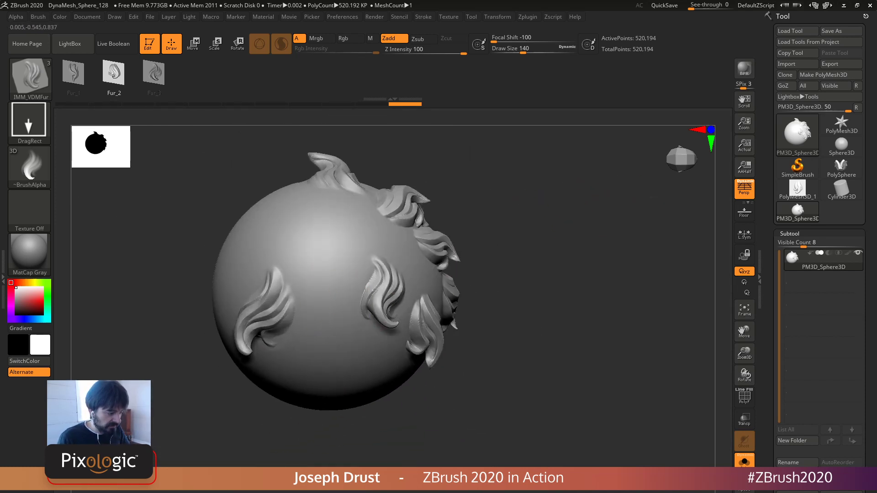
pyautogui.moveTo(199, 325); pyautogui.dragTo(296, 317)
pyautogui.moveTo(594, 262); pyautogui.dragTo(567, 276)
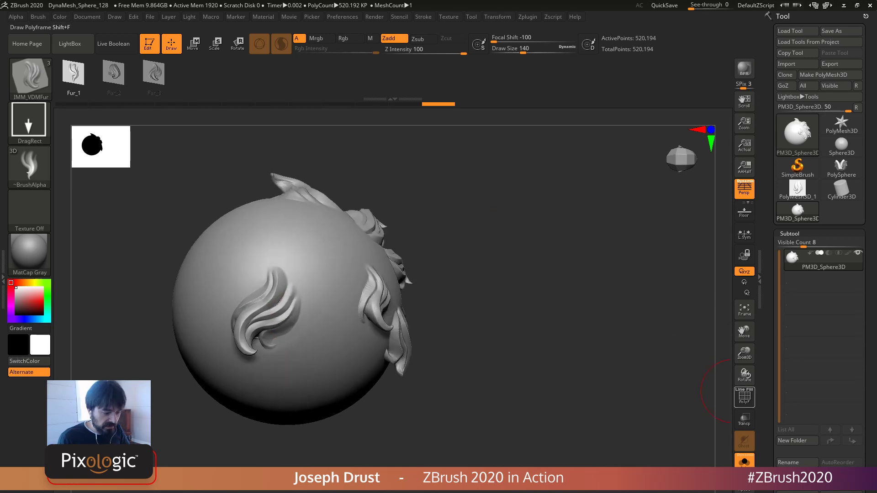
# Step: Display the wireframe temporarily to compare the topology under the pole tuft with that under the tuft away from it
pyautogui.click(745, 398)
pyautogui.keyDown('alt'); pyautogui.moveTo(571, 246); pyautogui.dragTo(571, 297); pyautogui.keyUp('alt')
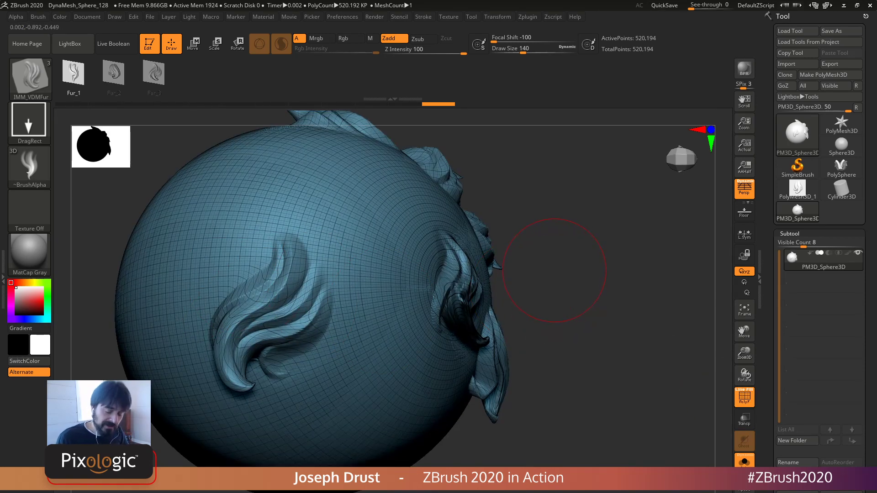
pyautogui.moveTo(581, 274); pyautogui.dragTo(554, 254)
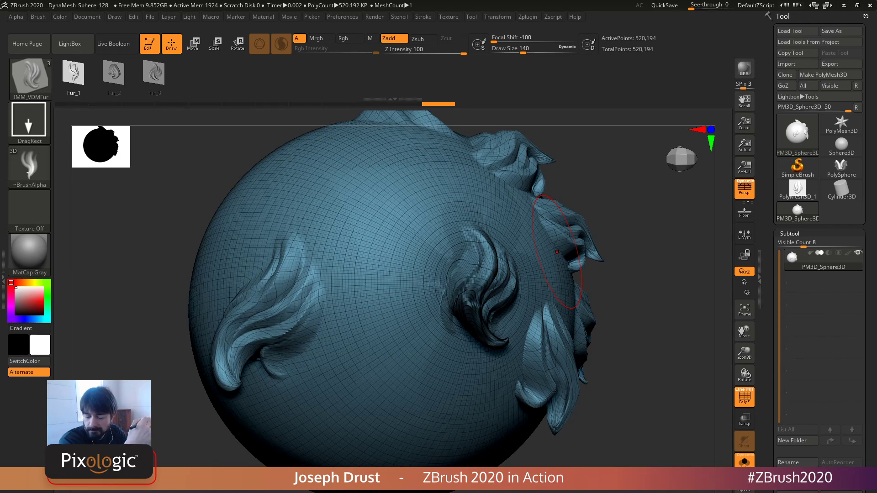
pyautogui.moveTo(645, 268)
pyautogui.keyDown('alt'); pyautogui.mouseDown()
pyautogui.moveTo(642, 229)
pyautogui.moveTo(615, 225)
pyautogui.mouseUp(); pyautogui.keyUp('alt')
pyautogui.hotkey('shift', 'f')
# Step: Load the Dog.ZPR sample project, turn off perspective and frame the whole dog in view
pyautogui.press(',')
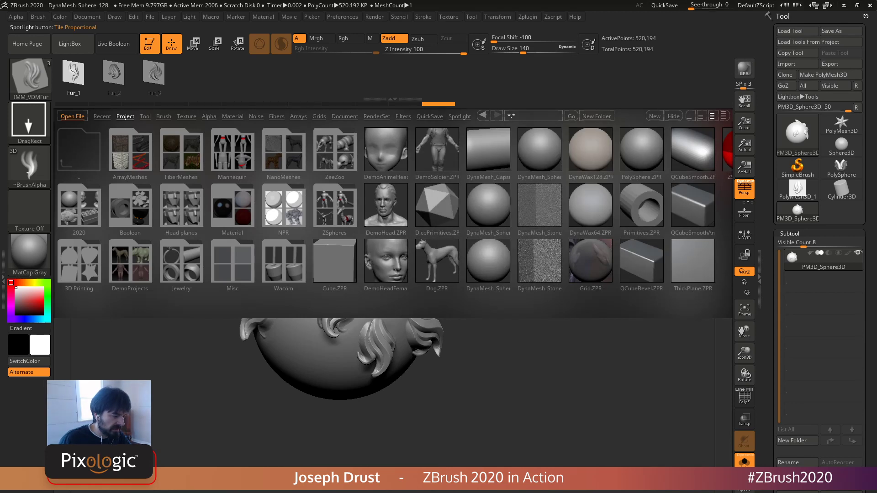
pyautogui.moveTo(386, 153); pyautogui.dragTo(374, 153)
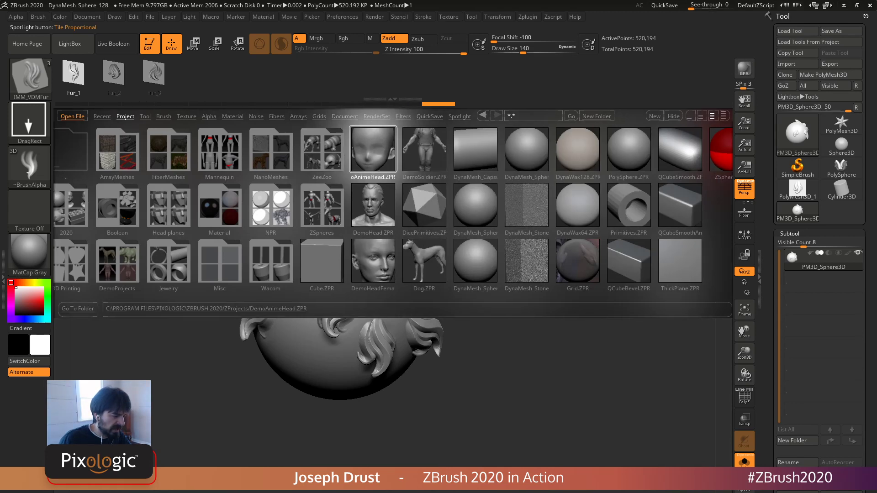
pyautogui.doubleClick(423, 262)
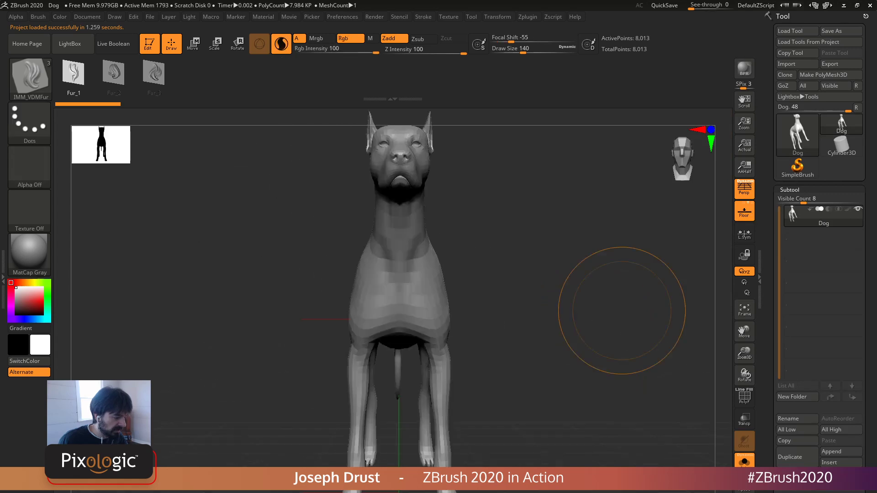
pyautogui.press('p')
pyautogui.moveTo(568, 283); pyautogui.dragTo(626, 283)
pyautogui.press('f')
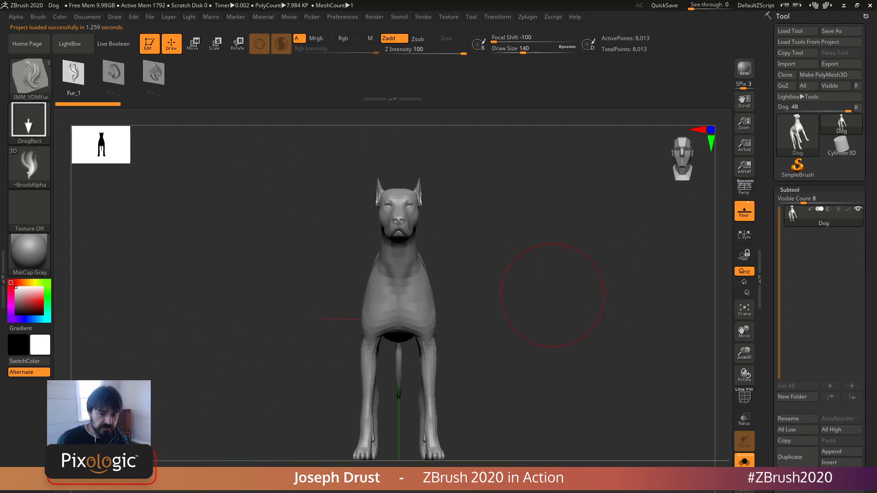
# Step: Move the dog along the X axis away from the origin, in the direction of the red arrow
pyautogui.press('w')
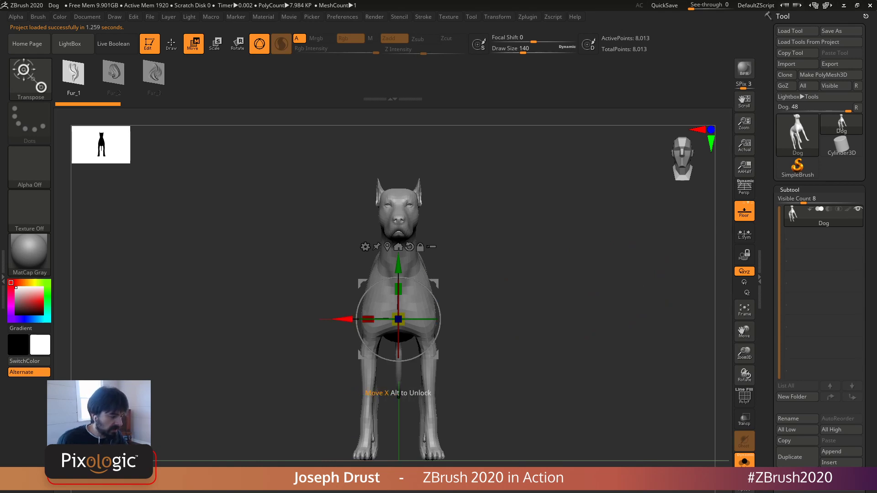
pyautogui.moveTo(367, 319); pyautogui.dragTo(218, 320)
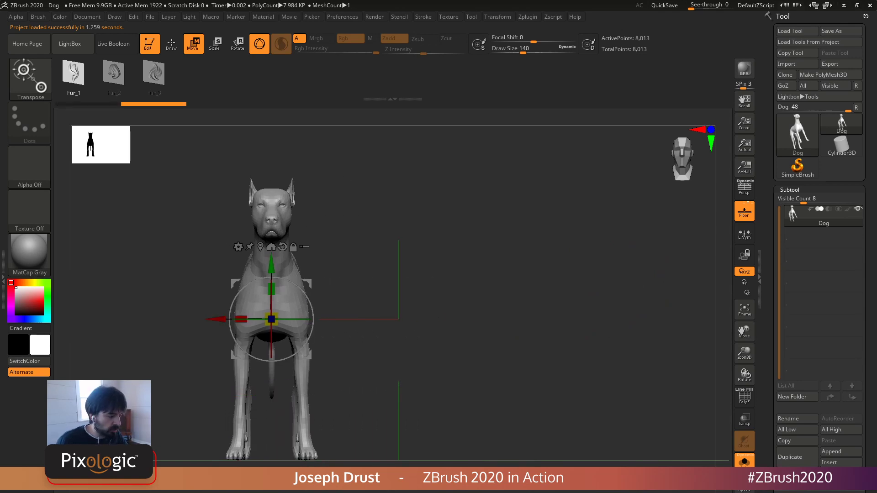
pyautogui.moveTo(456, 284); pyautogui.dragTo(441, 326)
pyautogui.moveTo(271, 319); pyautogui.dragTo(315, 294)
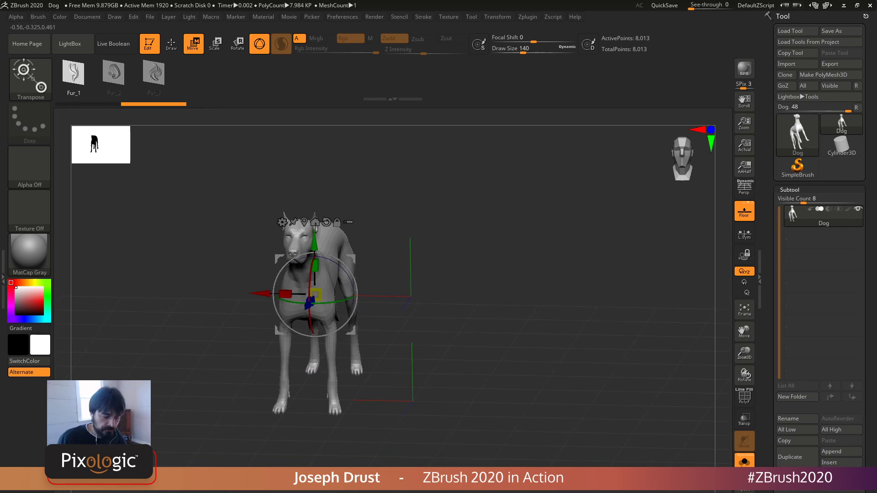
# Step: Move the dog across the origin to the side opposite the red arrow and try Mirror And Weld on it
pyautogui.moveTo(259, 294); pyautogui.dragTo(481, 295)
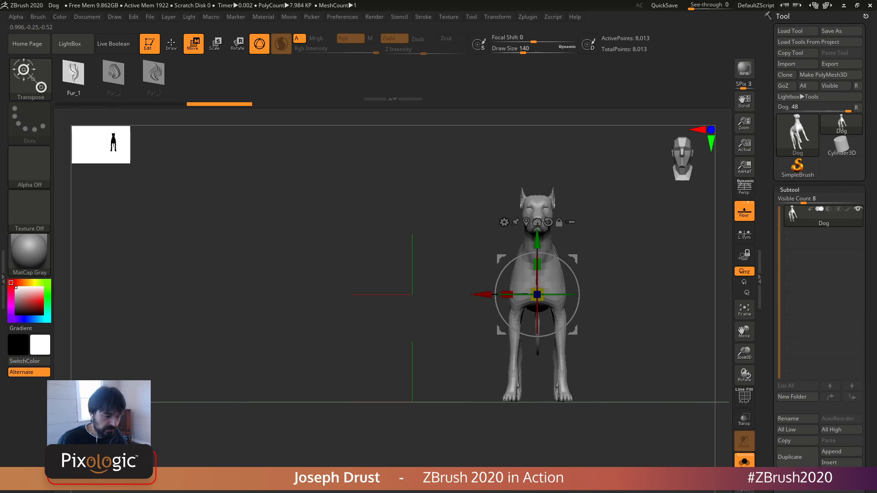
pyautogui.moveTo(550, 258); pyautogui.dragTo(526, 311, button='right')
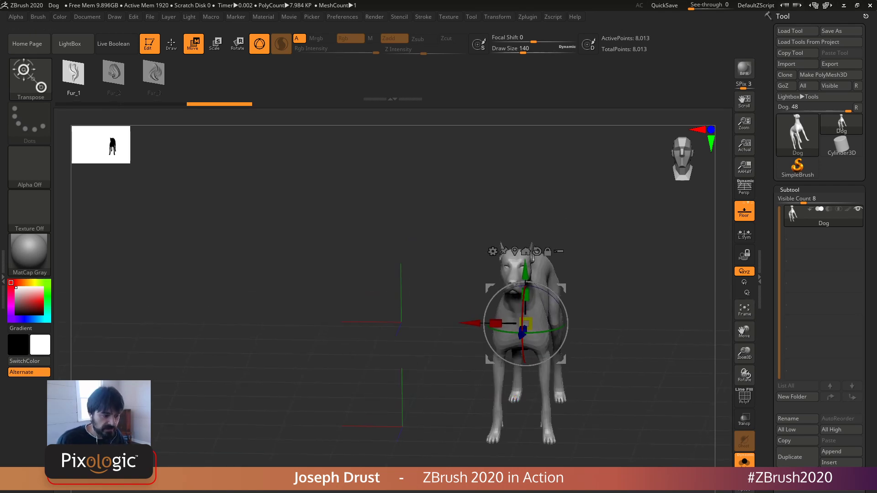
pyautogui.scroll(-10, 819, 247)
pyautogui.scroll(-3, 819, 297)
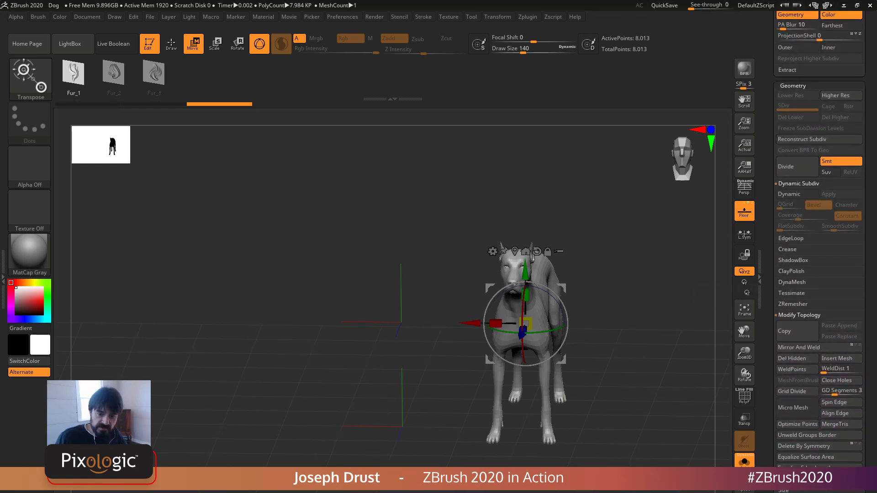
pyautogui.moveTo(630, 297)
pyautogui.mouseDown()
pyautogui.moveTo(677, 297)
pyautogui.moveTo(619, 296)
pyautogui.mouseUp()
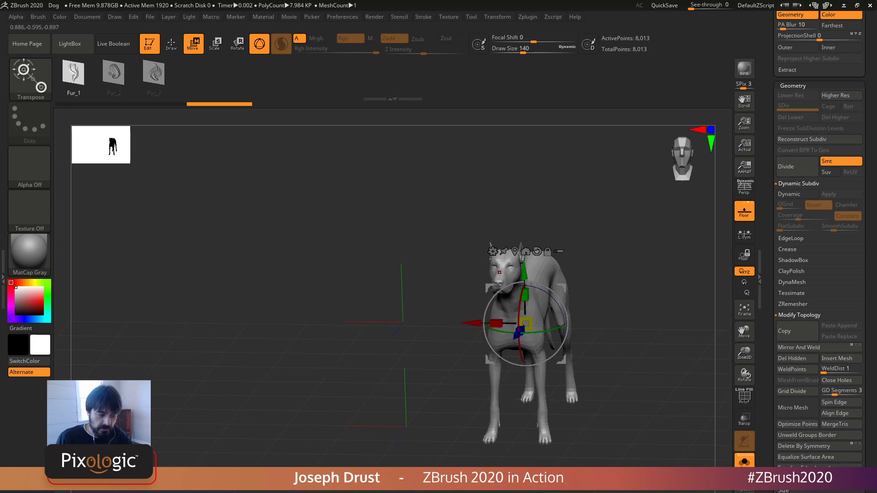
pyautogui.click(799, 347)
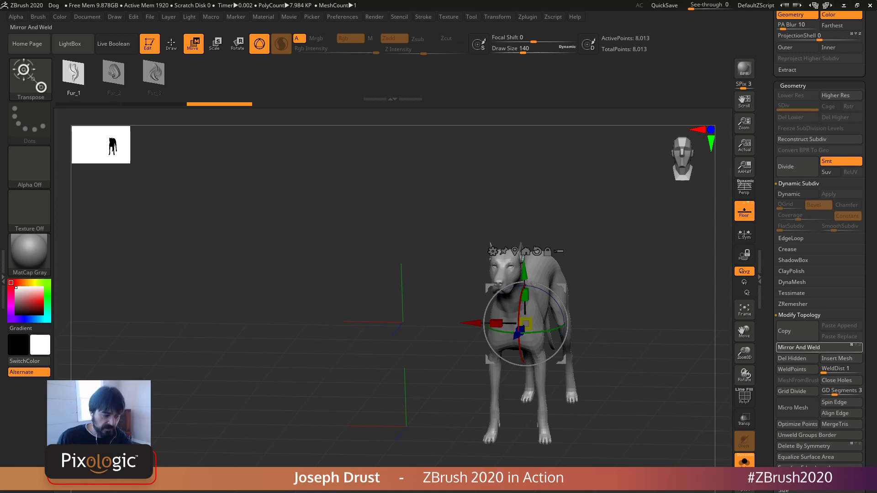
pyautogui.press('ctrl')
pyautogui.hotkey('ctrl', 'z')
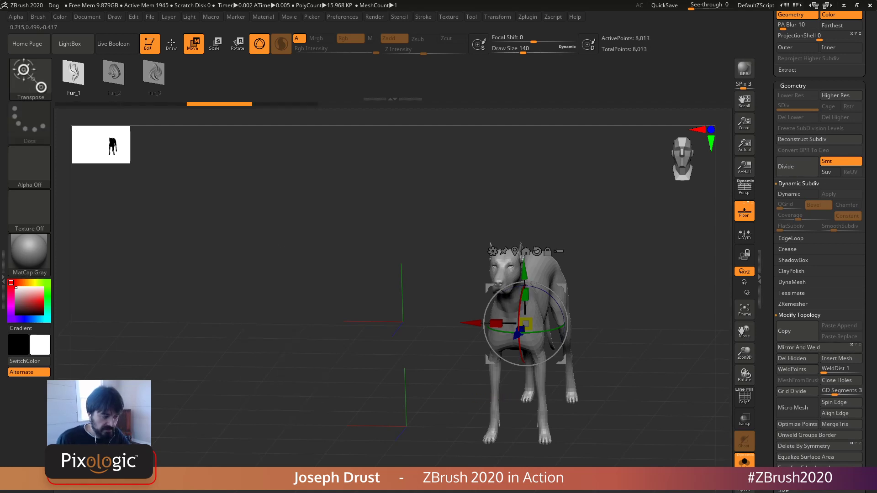
# Step: Move the dog along the X axis back across the origin, to the red arrow's side
pyautogui.moveTo(471, 324); pyautogui.dragTo(197, 319)
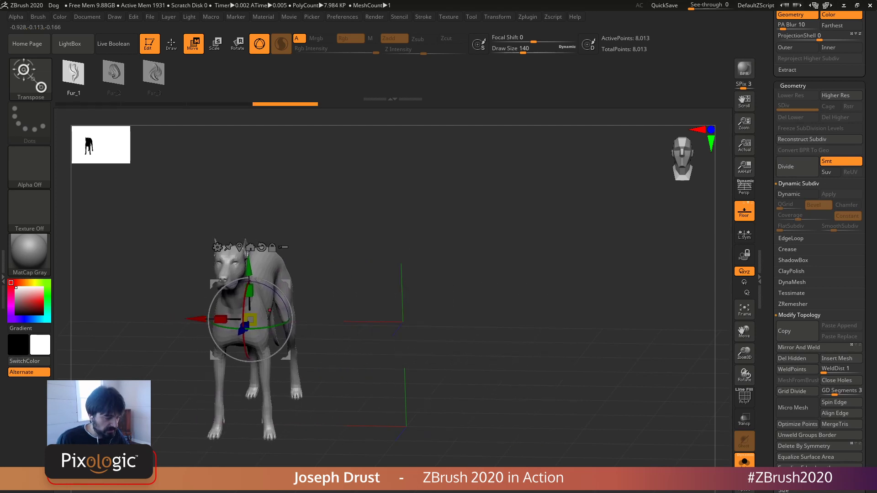
# Step: Try Mirror And Weld on the dog, undo it and the preceding move, and apply Mirror And Weld from the side opposite the red arrow
pyautogui.click(799, 347)
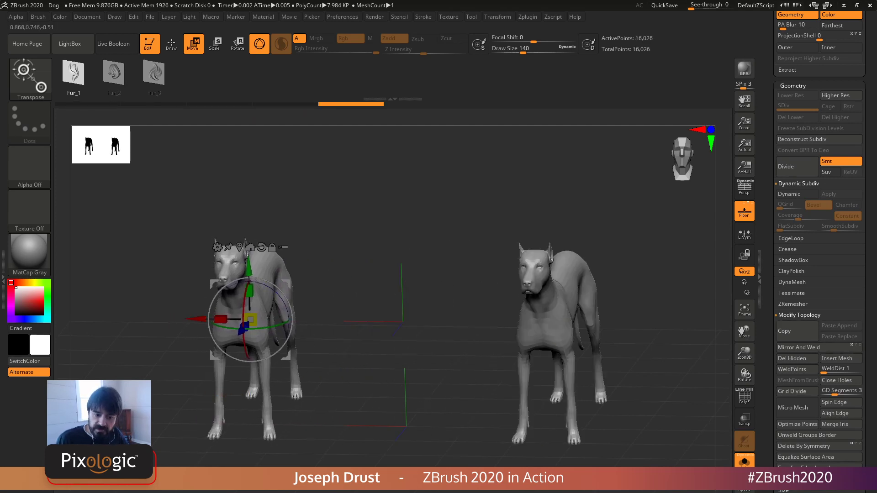
pyautogui.hotkey('ctrl', 'z')
pyautogui.press('ctrl')
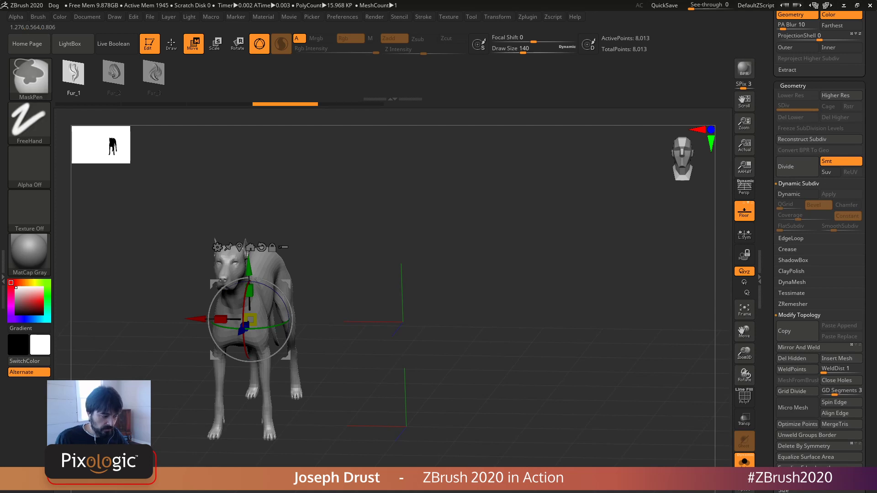
pyautogui.hotkey('ctrl', 'z')
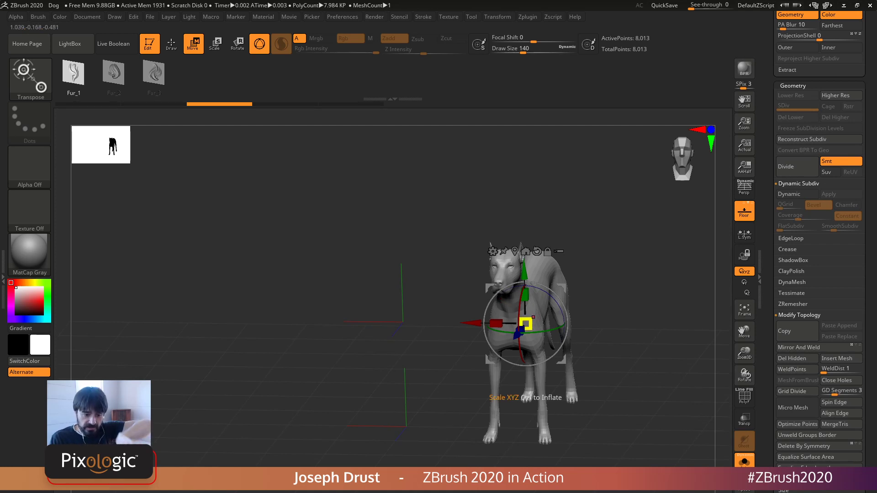
pyautogui.click(799, 347)
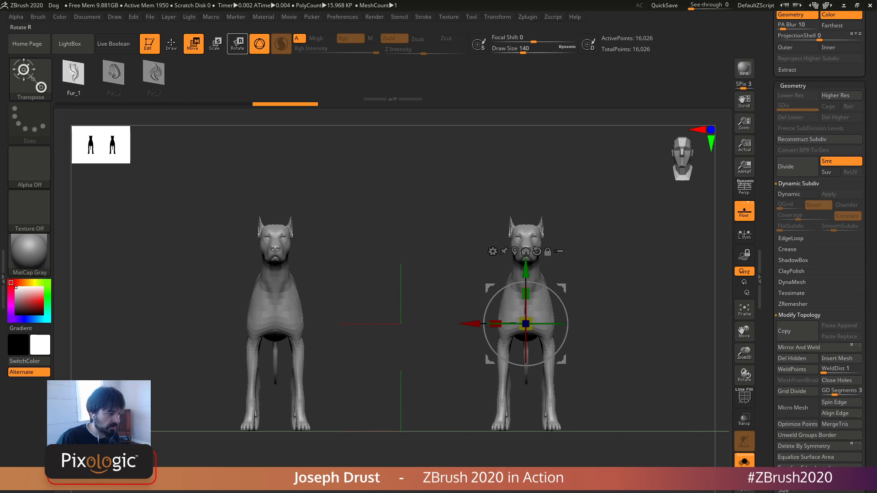
# Step: With the Move brush, pull the shoulder and chest of the dog opposite the red arrow outward so the pair is asymmetrical
pyautogui.press('q')
pyautogui.press('b')
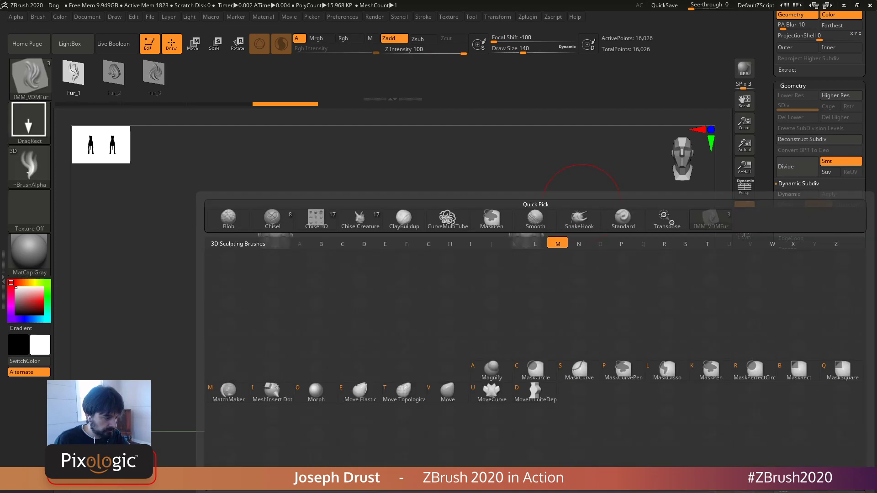
pyautogui.press('m')
pyautogui.press('v')
pyautogui.moveTo(533, 254)
pyautogui.mouseDown()
pyautogui.moveTo(555, 274)
pyautogui.moveTo(572, 262)
pyautogui.mouseUp()
pyautogui.moveTo(652, 309); pyautogui.dragTo(643, 338)
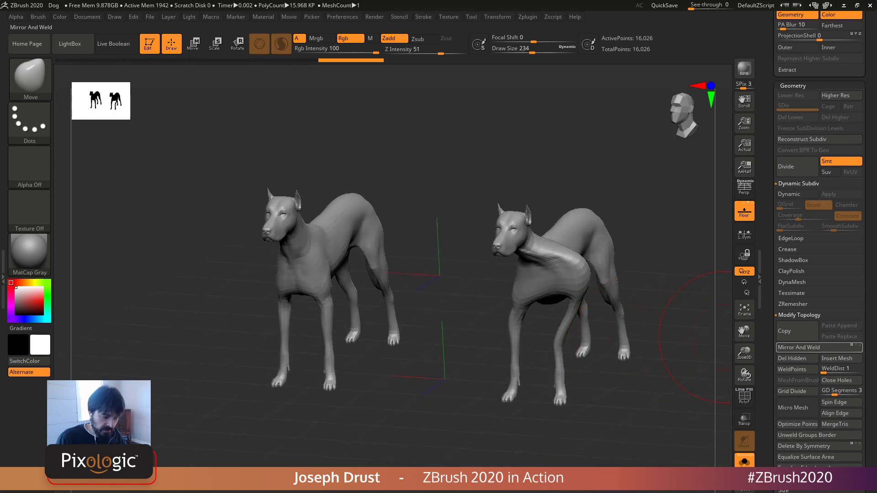
# Step: Try Mirror And Weld on the asymmetrical pair of dogs and undo it
pyautogui.click(799, 347)
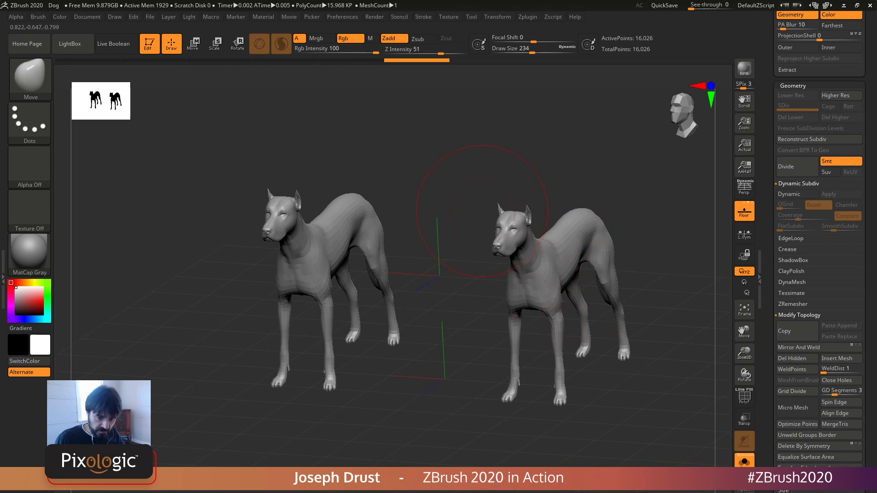
pyautogui.moveTo(470, 274); pyautogui.dragTo(571, 269)
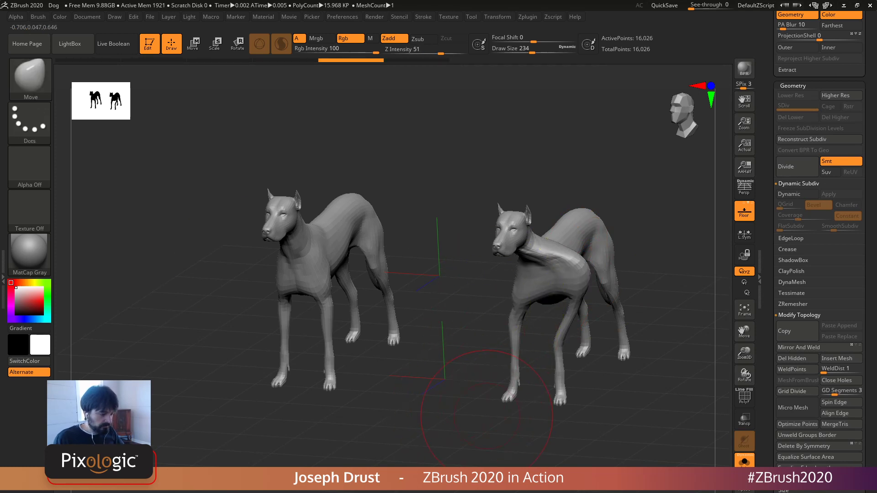
pyautogui.keyDown('shift'); pyautogui.moveTo(486, 416); pyautogui.dragTo(441, 417); pyautogui.keyUp('shift')
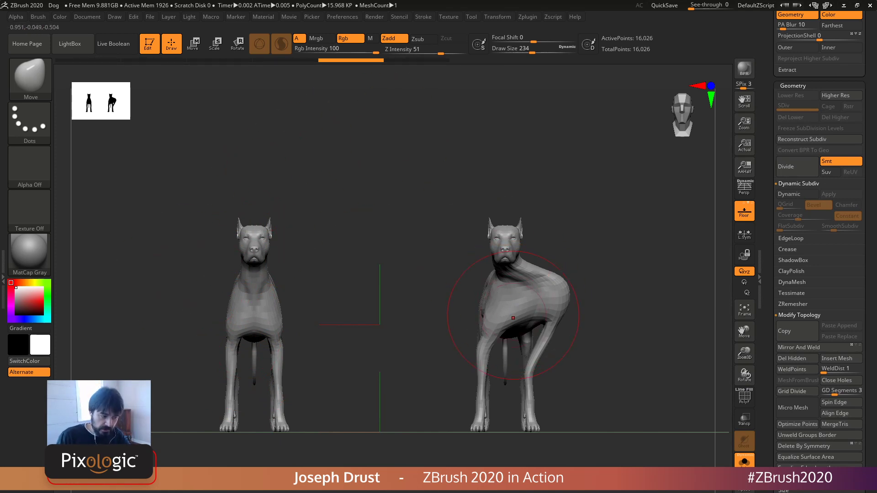
pyautogui.moveTo(639, 266); pyautogui.dragTo(569, 294)
pyautogui.moveTo(653, 270); pyautogui.dragTo(628, 283)
pyautogui.moveTo(566, 269); pyautogui.dragTo(593, 273)
pyautogui.moveTo(580, 212); pyautogui.dragTo(626, 202)
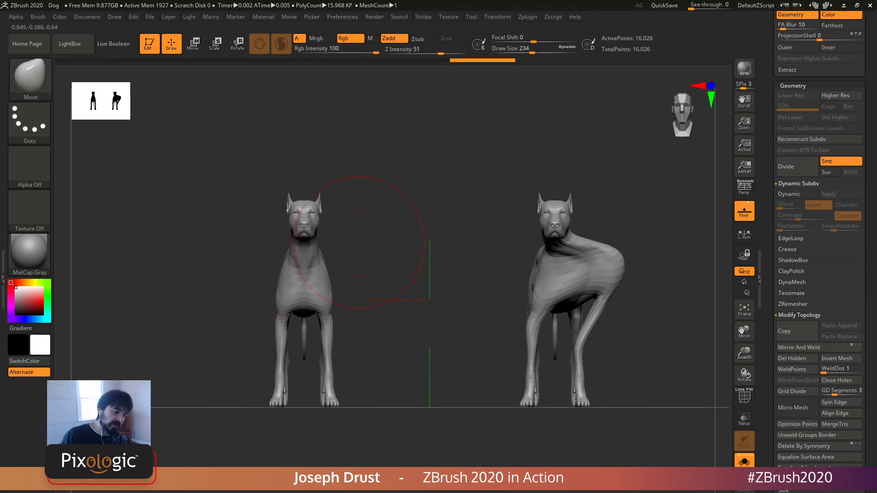
pyautogui.click(798, 347)
pyautogui.hotkey('ctrl', 'z')
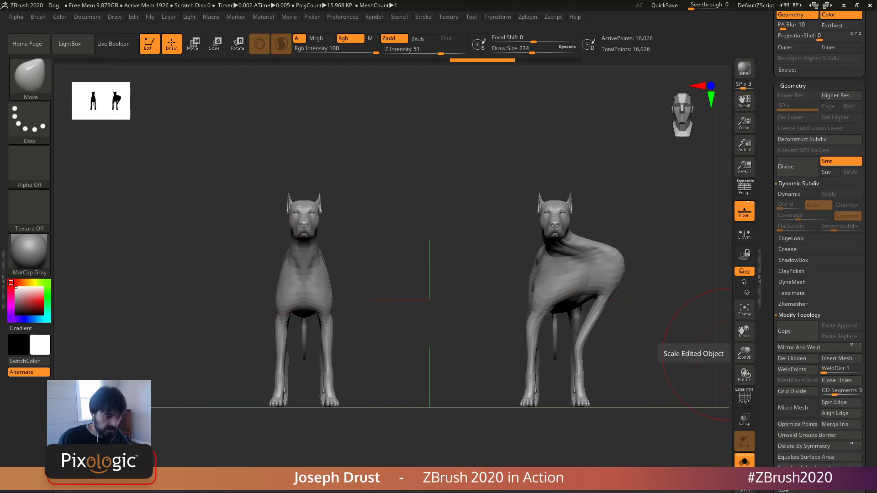
# Step: Flip the pair of dogs with the Mirror deformation and apply Mirror And Weld to copy the deformed dog across the origin
pyautogui.moveTo(769, 340); pyautogui.dragTo(768, 27)
pyautogui.click(796, 281)
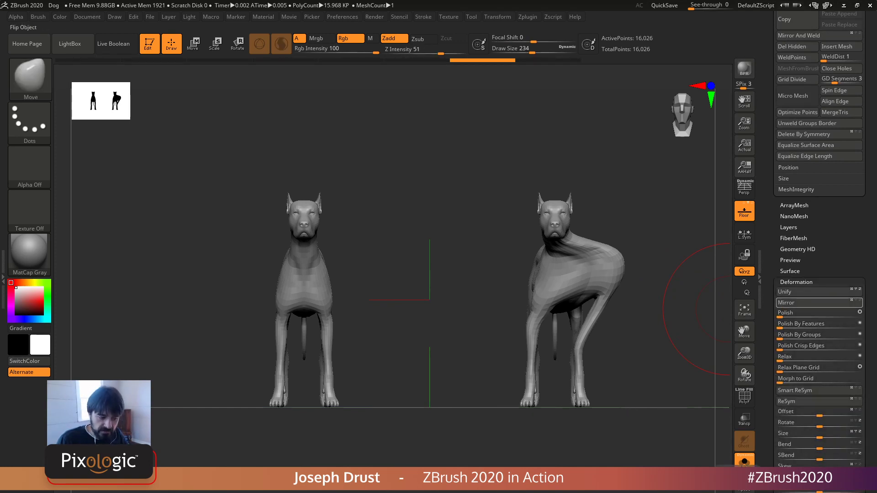
pyautogui.click(795, 302)
pyautogui.scroll(5, 800, 255)
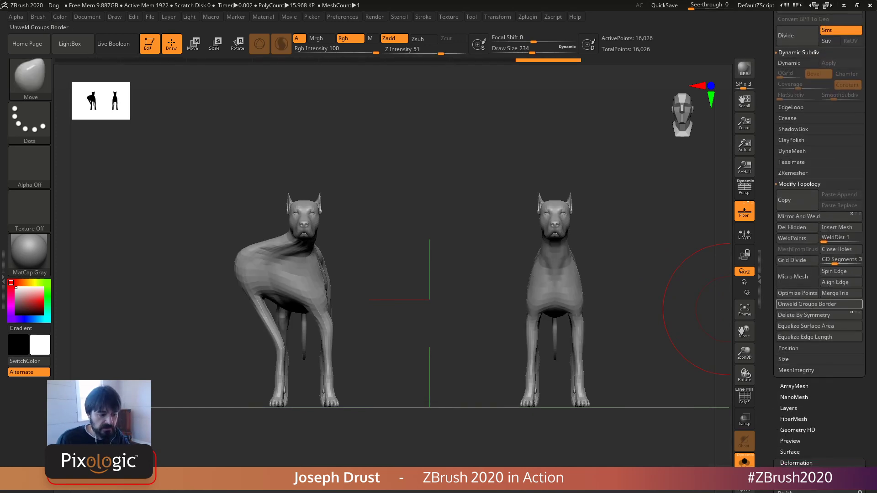
pyautogui.click(802, 216)
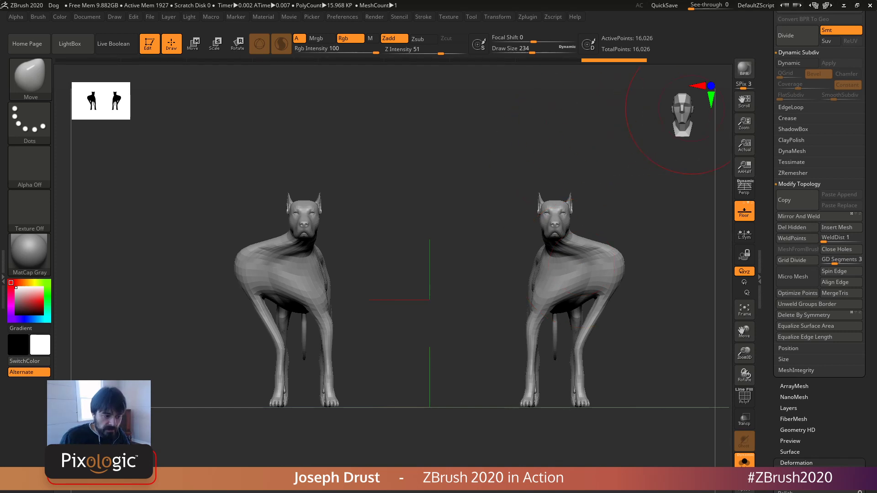
# Step: Load the Primitives.ZPR sample project
pyautogui.moveTo(870, 123); pyautogui.dragTo(870, 248)
pyautogui.moveTo(869, 139); pyautogui.dragTo(869, 337)
pyautogui.moveTo(869, 192); pyautogui.dragTo(870, 125)
pyautogui.moveTo(870, 292); pyautogui.dragTo(869, 239)
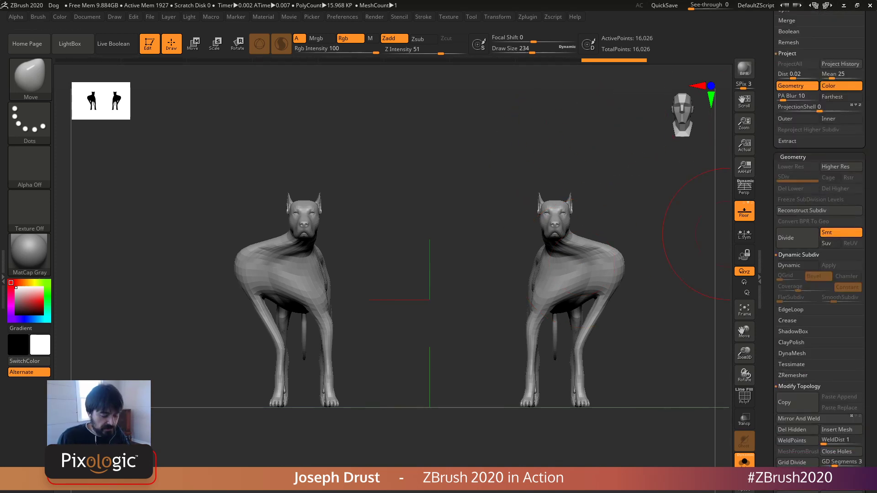
pyautogui.press(',')
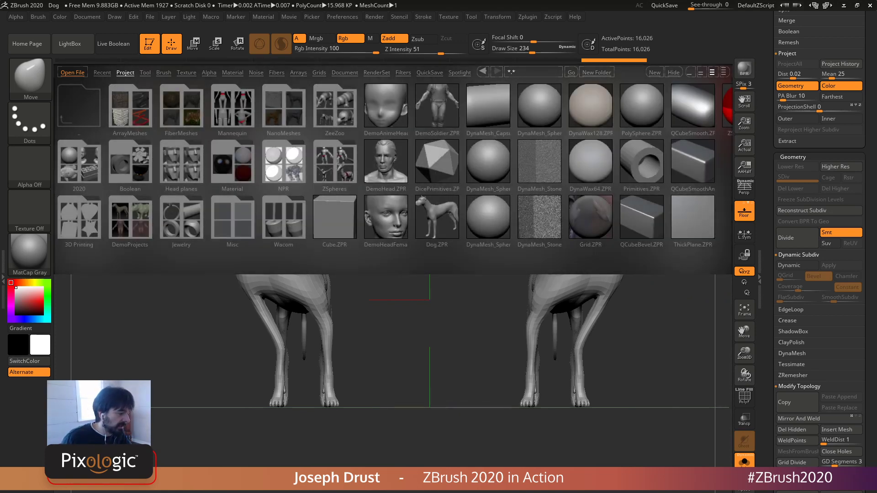
pyautogui.doubleClick(626, 162)
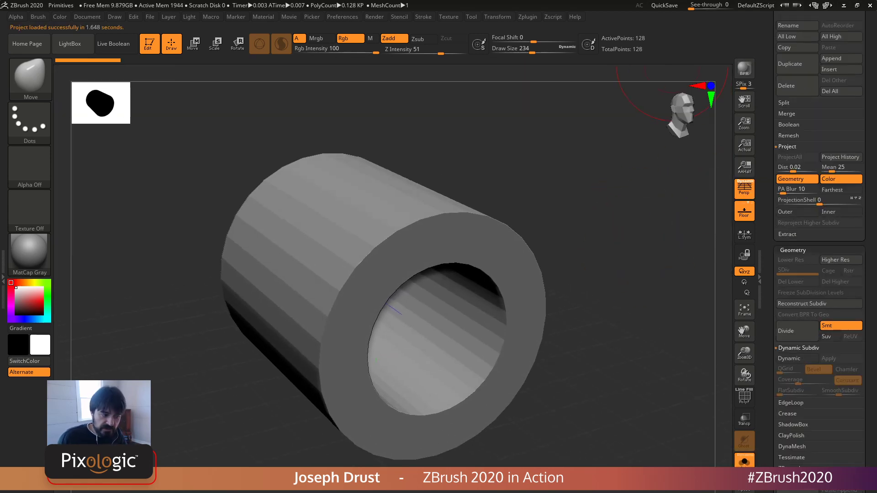
# Step: Divide the tube once, turn on the PolyFrame display and undo the subdivision
pyautogui.hotkey('ctrl', 'd')
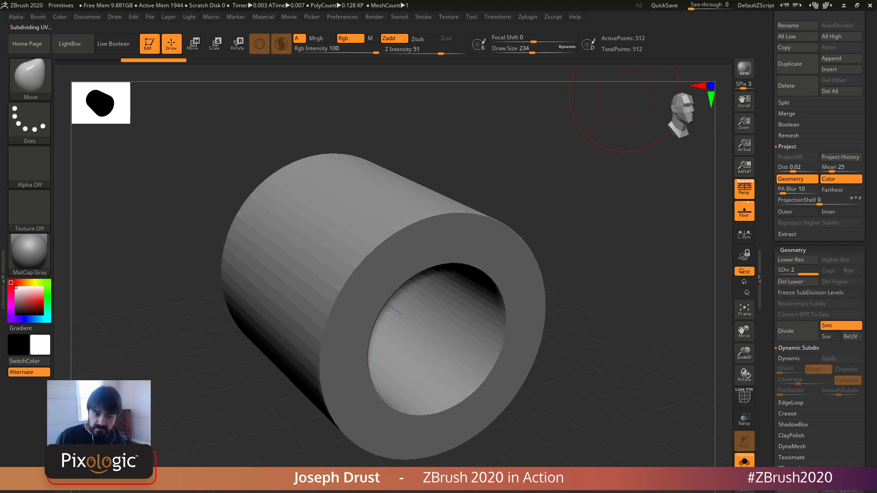
pyautogui.hotkey('shift', 'f')
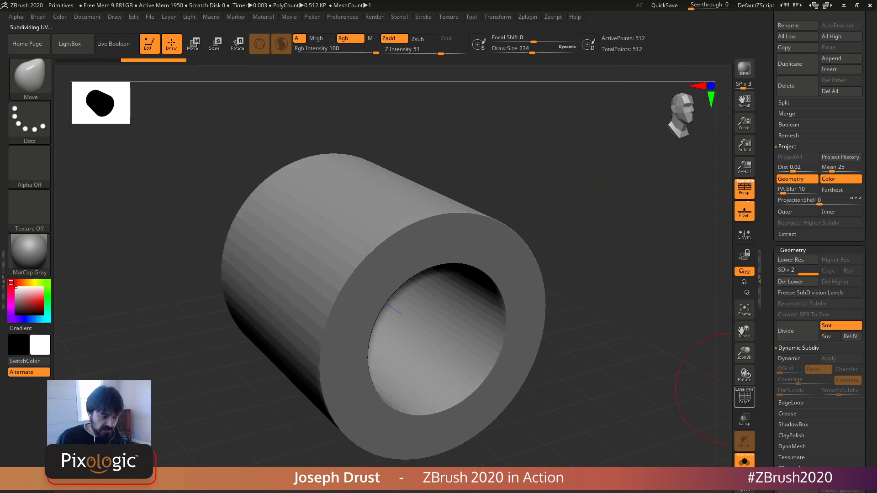
pyautogui.hotkey('shift', 'd')
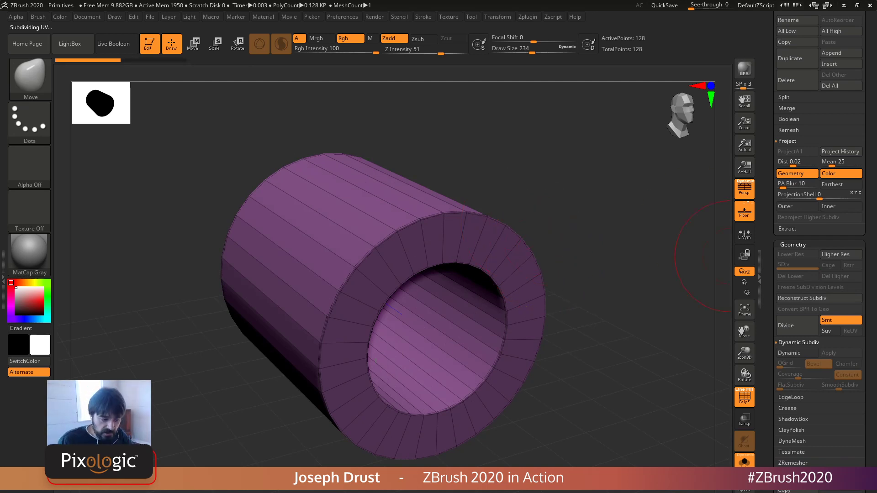
pyautogui.scroll(-4, 817, 256)
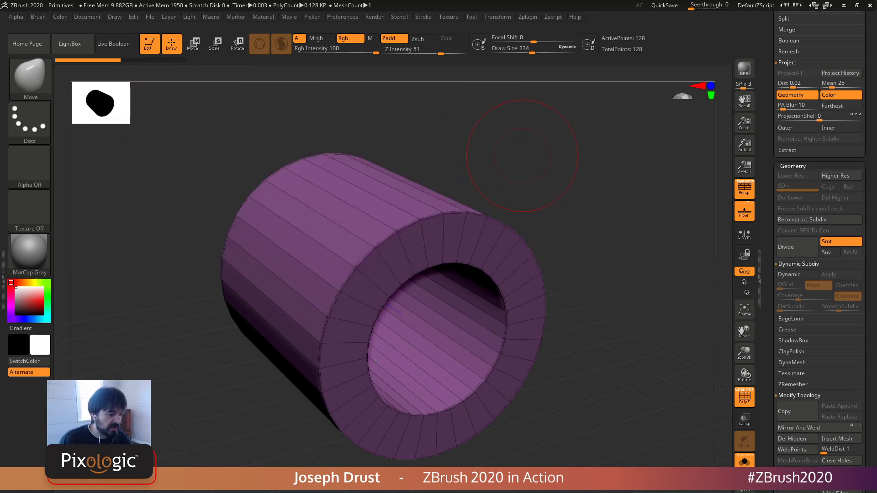
pyautogui.moveTo(522, 156); pyautogui.dragTo(558, 167)
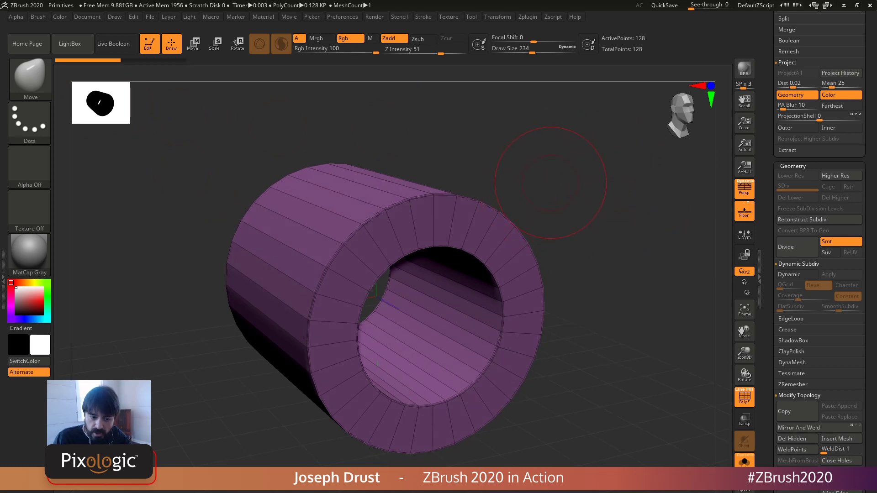
# Step: Apply the Remesh By Dynamesh deformer to the tube, raising the target polygon count to 20114 and then lowering it
pyautogui.press('w')
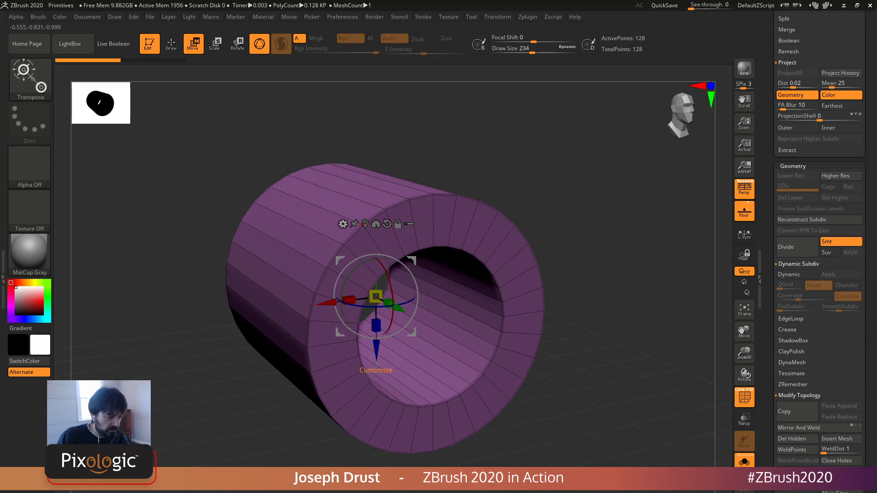
pyautogui.click(343, 224)
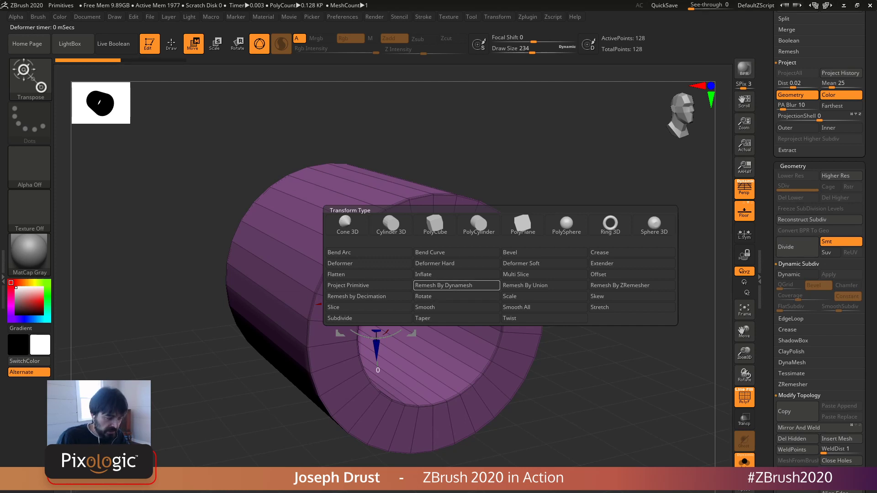
pyautogui.click(456, 285)
pyautogui.keyDown('alt'); pyautogui.moveTo(283, 450); pyautogui.dragTo(279, 411); pyautogui.keyUp('alt')
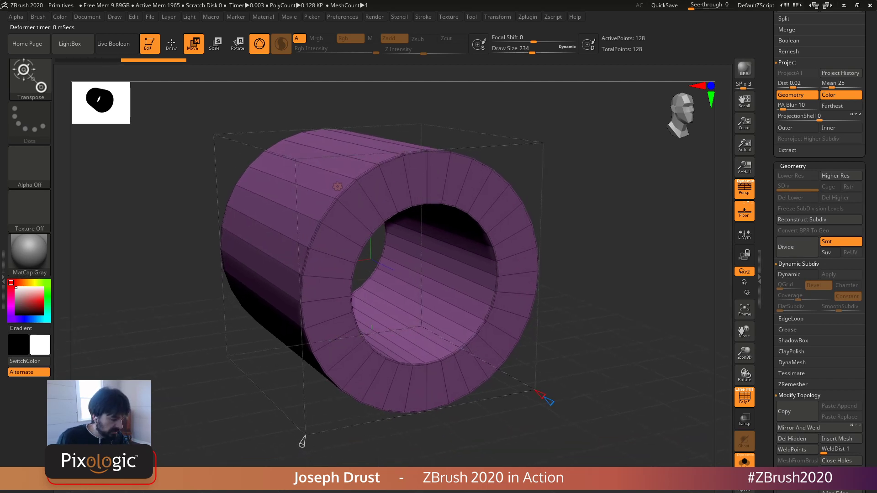
pyautogui.keyDown('alt'); pyautogui.moveTo(274, 439); pyautogui.dragTo(283, 386); pyautogui.keyUp('alt')
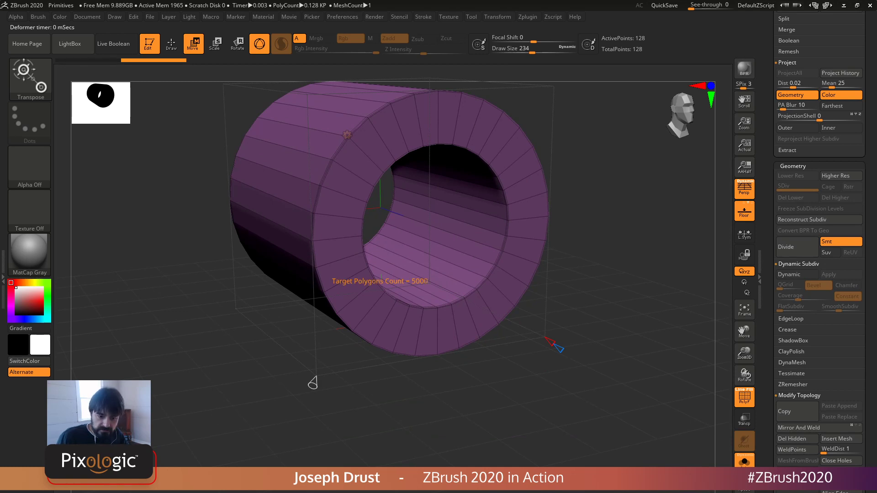
pyautogui.moveTo(312, 383); pyautogui.dragTo(297, 424)
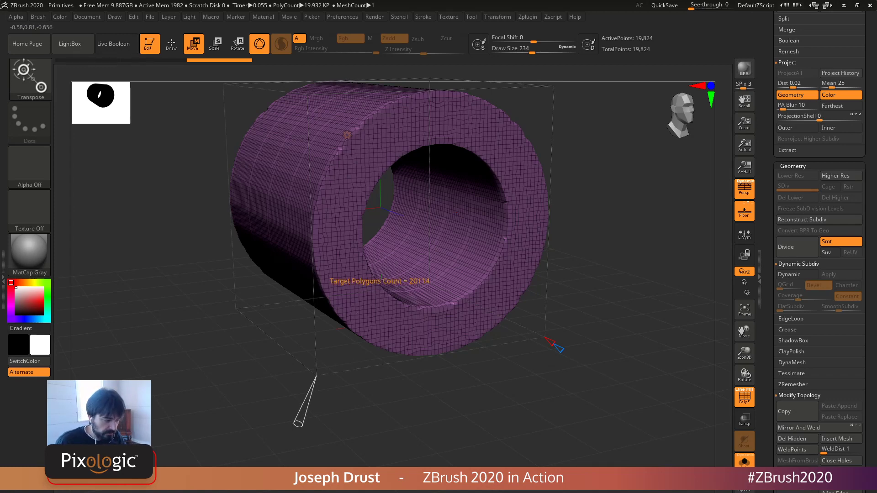
pyautogui.moveTo(299, 424); pyautogui.dragTo(305, 406)
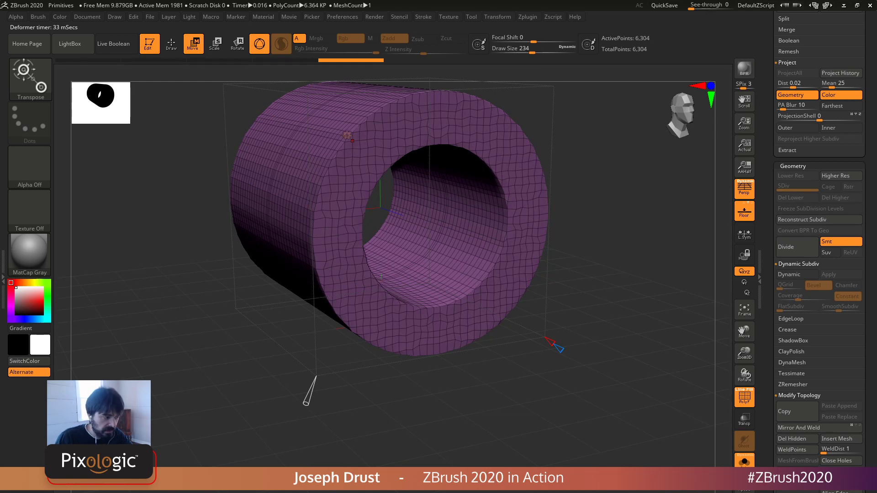
# Step: Delete the Remesh By Dynamesh deformer from the tube
pyautogui.click(348, 136)
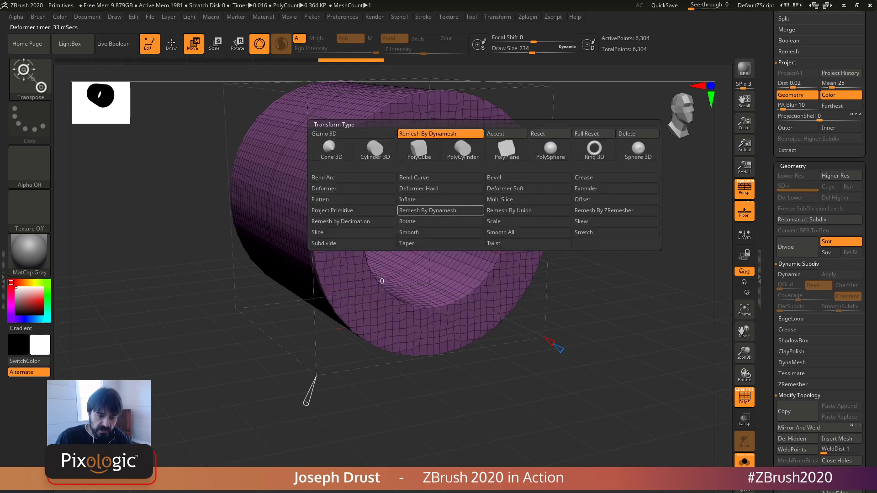
pyautogui.click(440, 211)
pyautogui.click(347, 135)
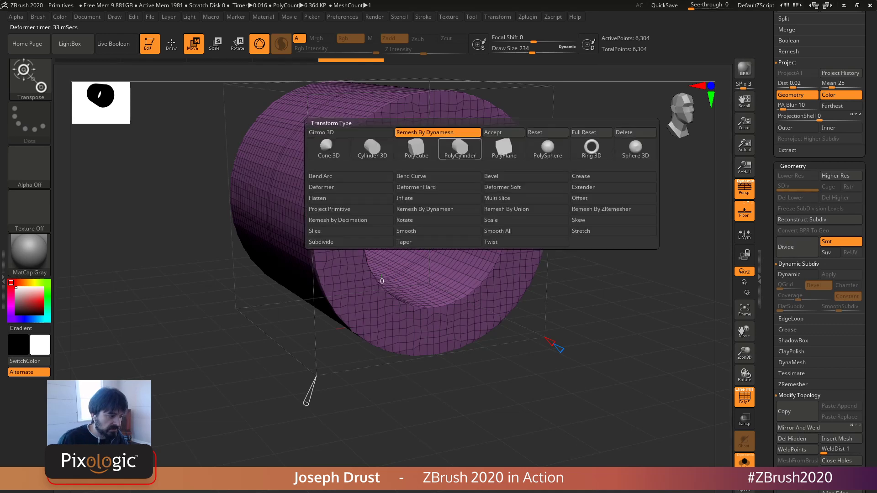
pyautogui.click(626, 133)
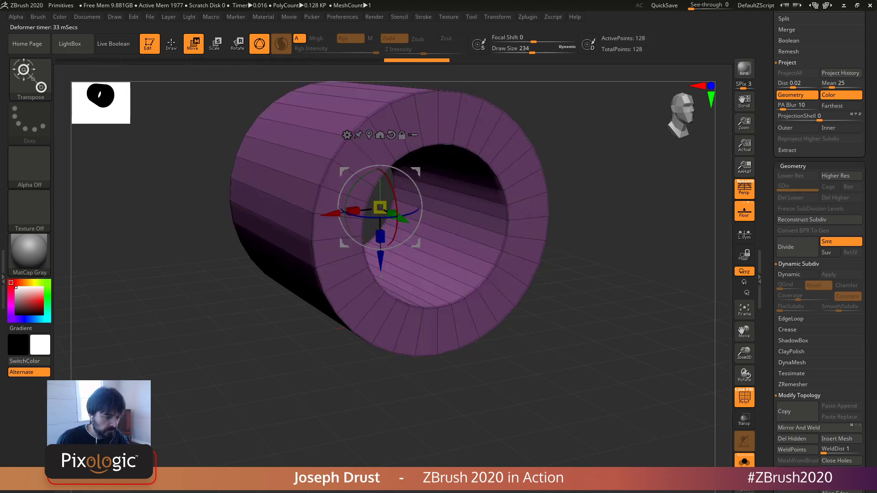
# Step: Try DynaMesh on the tube at resolution 128, undo it and set the DynaMesh resolution to 432
pyautogui.keyDown('alt'); pyautogui.moveTo(626, 133); pyautogui.dragTo(613, 164); pyautogui.keyUp('alt')
pyautogui.scroll(-3, 819, 246)
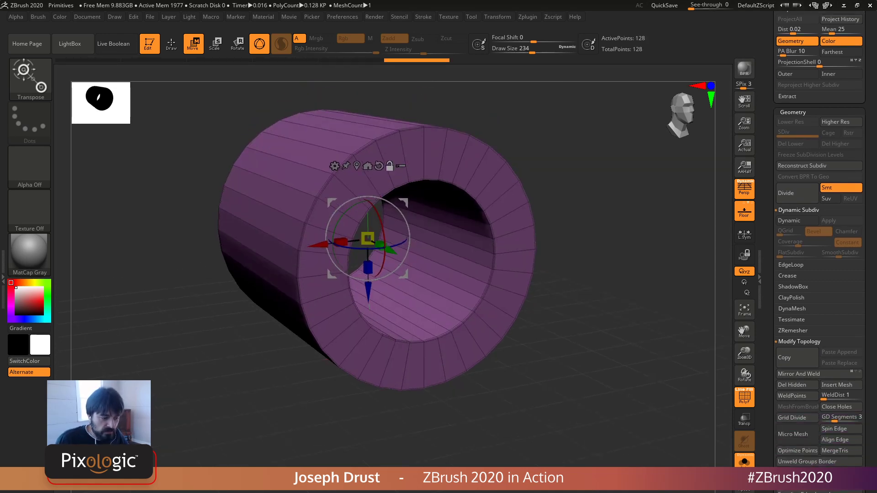
pyautogui.click(792, 309)
pyautogui.scroll(-4, 792, 309)
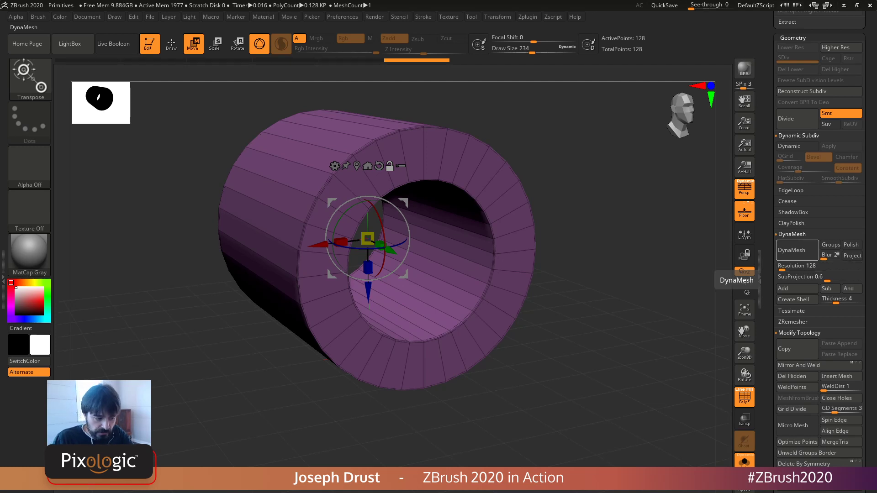
pyautogui.click(797, 250)
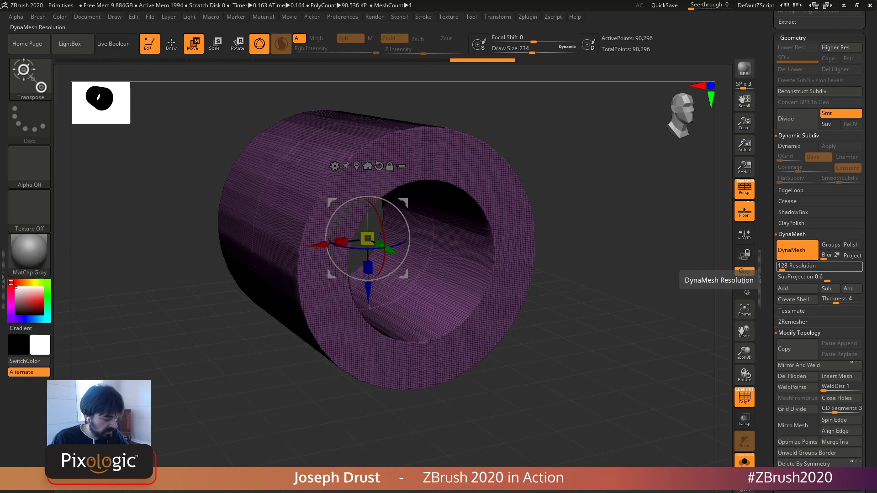
pyautogui.hotkey('ctrl', 'z')
pyautogui.click(788, 269)
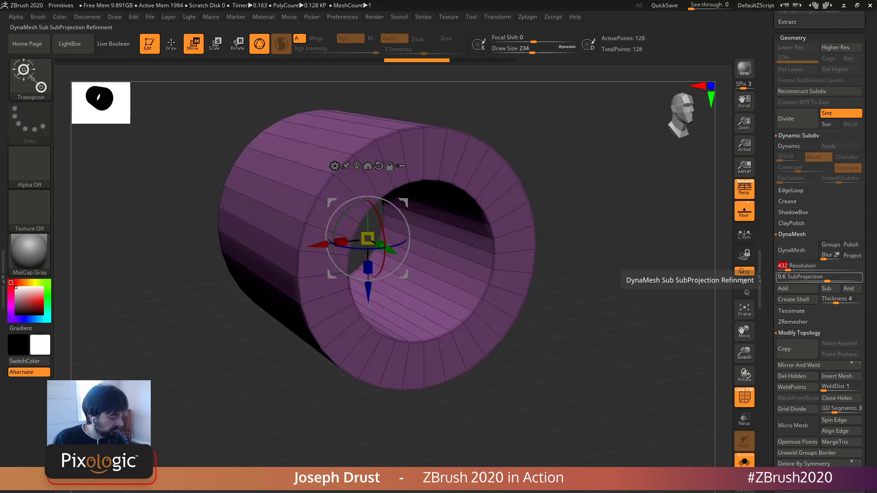
# Step: Try DynaMesh on the tube at resolution 24 and again at resolution 56, undoing each remesh
pyautogui.write('24')
pyautogui.press('Return')
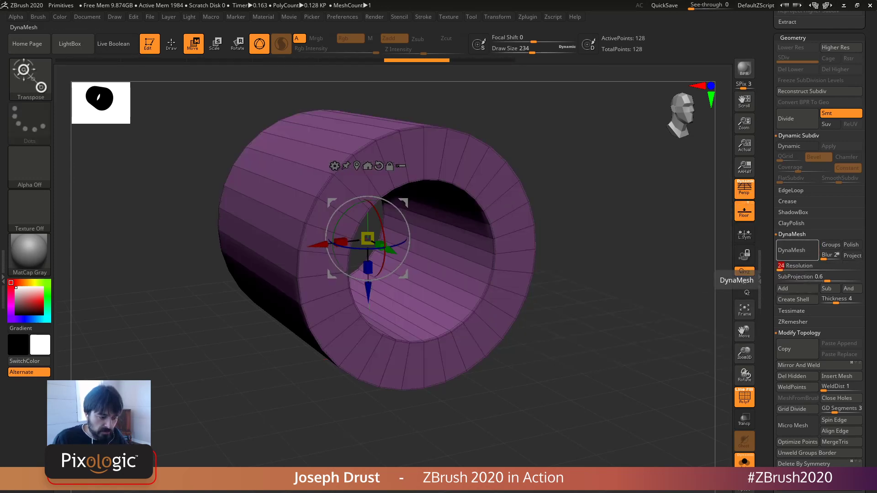
pyautogui.click(797, 250)
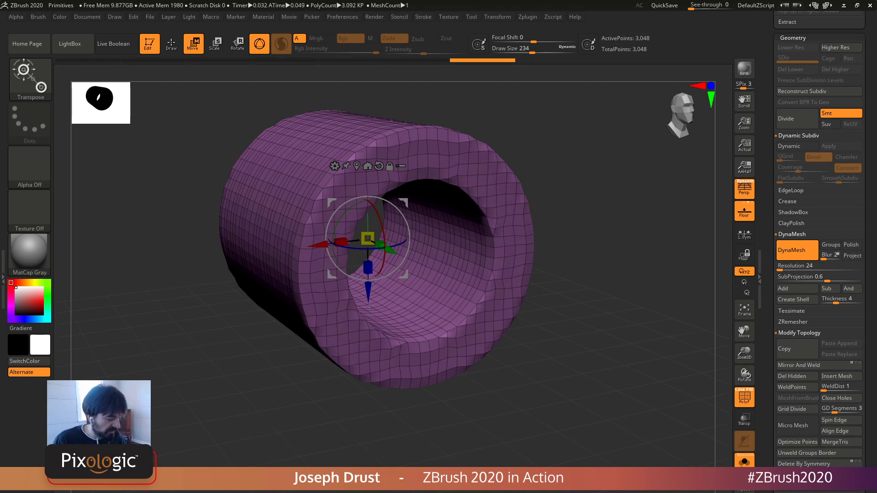
pyautogui.hotkey('ctrl', 'z')
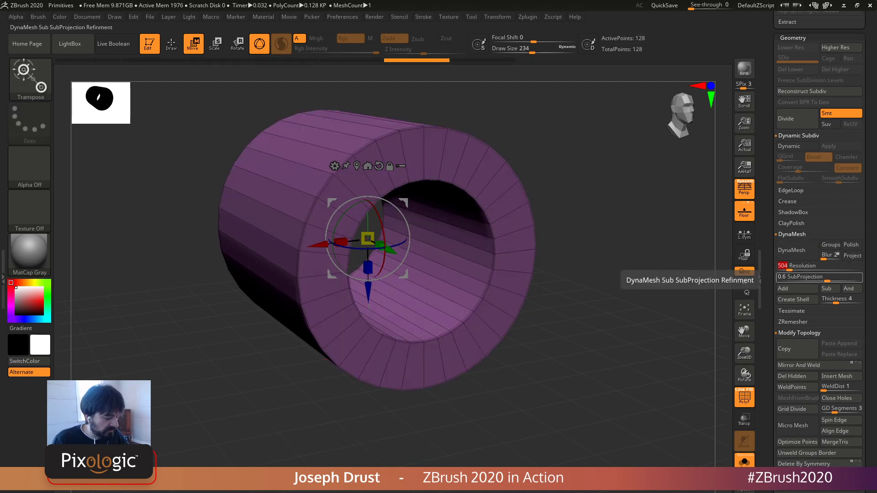
pyautogui.write('56')
pyautogui.press('Return')
pyautogui.click(797, 250)
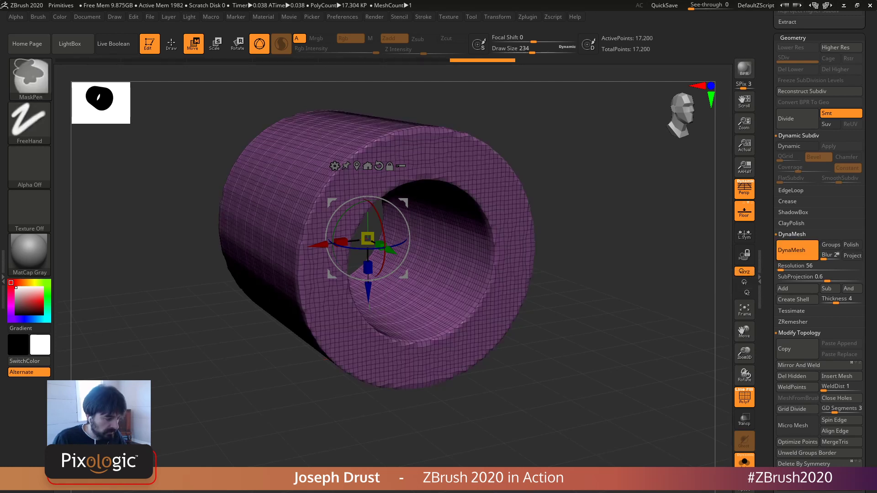
pyautogui.hotkey('ctrl', 'z')
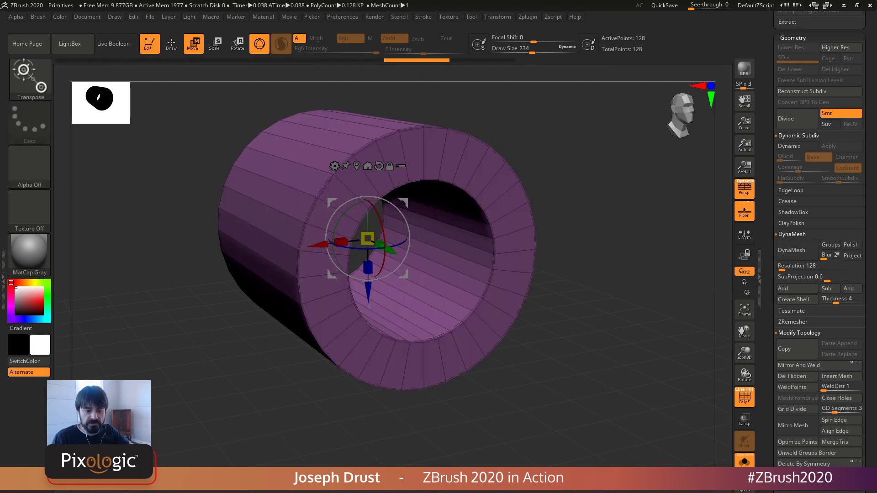
# Step: Apply the Remesh By Dynamesh deformer to the tube and raise its target polygon count
pyautogui.click(335, 166)
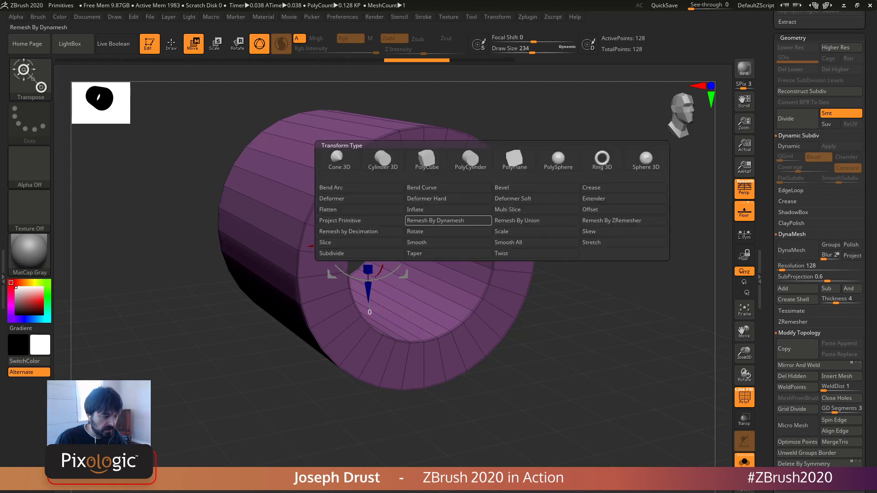
pyautogui.click(438, 221)
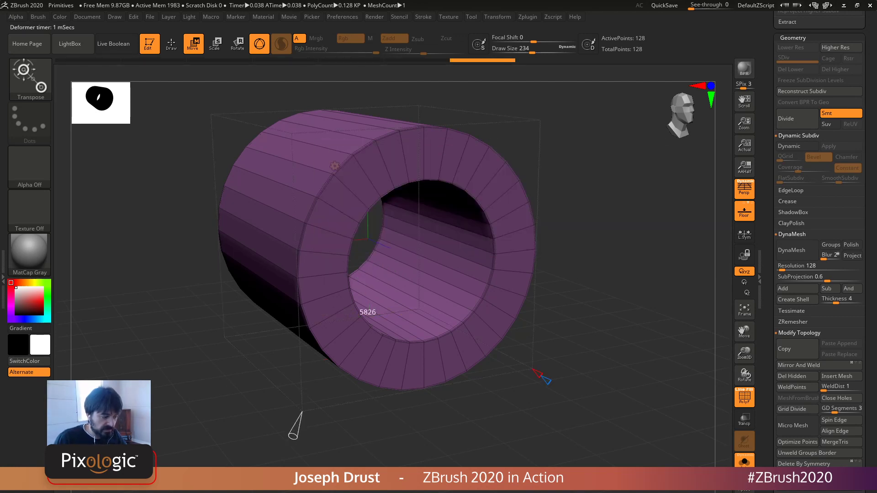
pyautogui.moveTo(290, 446); pyautogui.dragTo(286, 453)
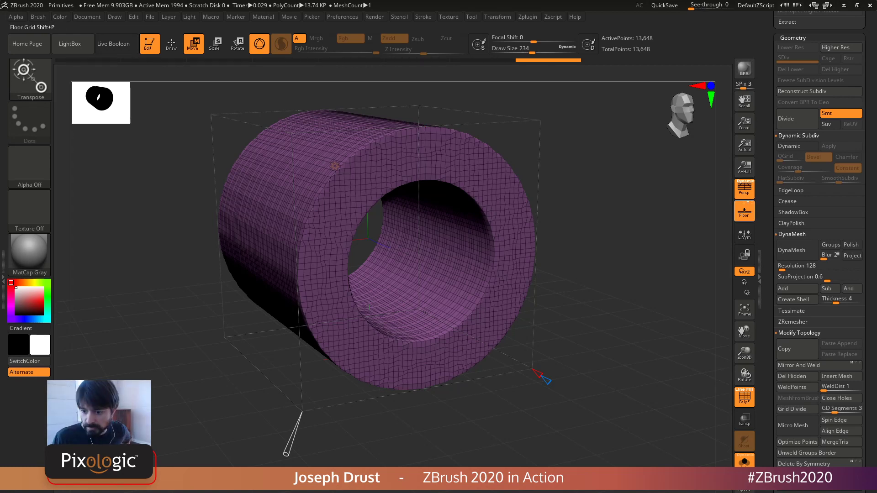
# Step: Bring up the dog project and turn off the PolyFrame display and perspective
pyautogui.moveTo(768, 123); pyautogui.dragTo(769, 476)
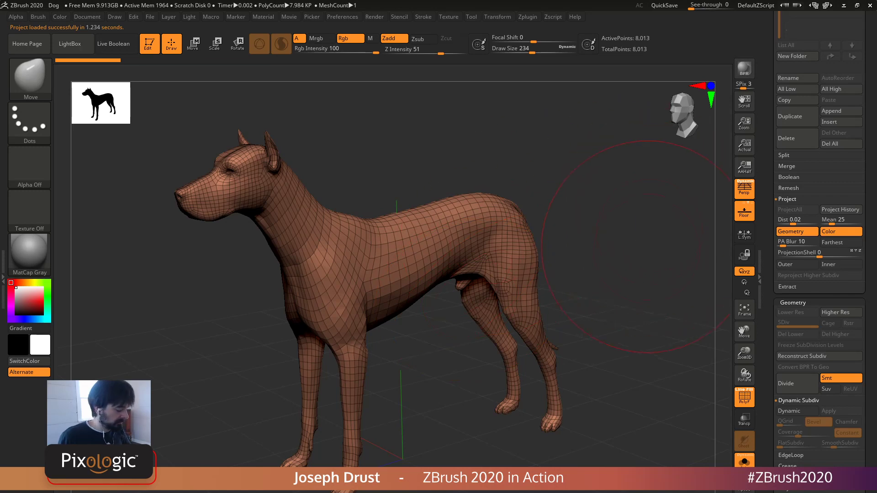
pyautogui.keyDown('alt'); pyautogui.moveTo(607, 292); pyautogui.dragTo(602, 232); pyautogui.keyUp('alt')
pyautogui.click(744, 398)
pyautogui.click(744, 189)
pyautogui.moveTo(571, 283); pyautogui.dragTo(589, 302)
# Step: Move the dog sideways along the X axis away from the centre and mirror a copy across with Mirror And Weld
pyautogui.press('w')
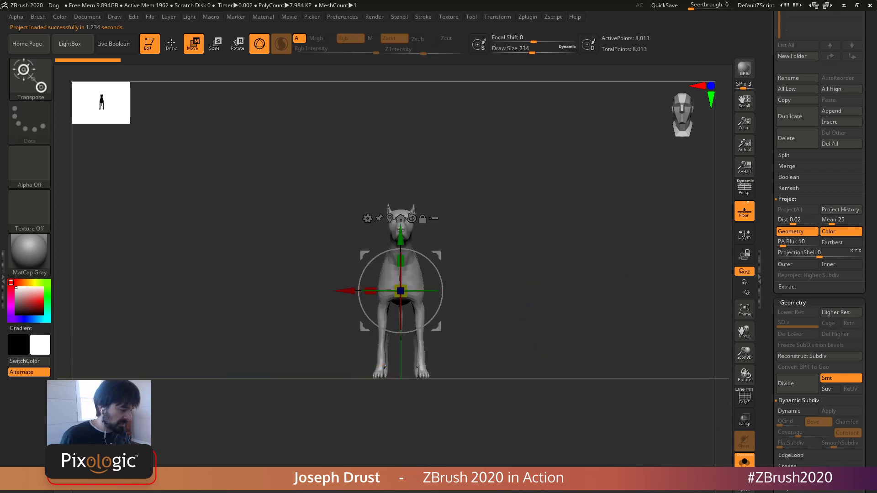
pyautogui.moveTo(345, 291); pyautogui.dragTo(481, 291)
pyautogui.moveTo(295, 279); pyautogui.dragTo(263, 289)
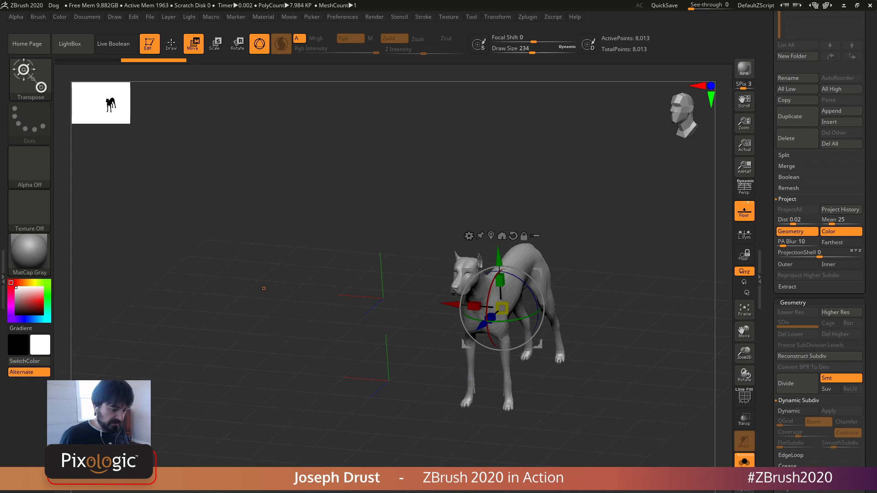
pyautogui.scroll(-10, 817, 274)
pyautogui.scroll(-2, 818, 274)
pyautogui.click(799, 274)
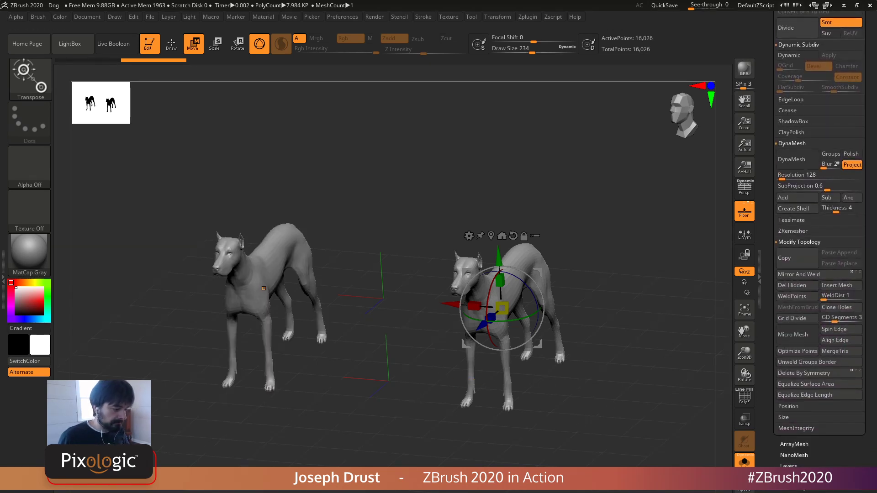
# Step: Choose the ClayBuildup brush, reduce the draw size to 136 and sculpt strokes on the moved dog's shoulder with Sculptris Pro on
pyautogui.press('q')
pyautogui.press('b')
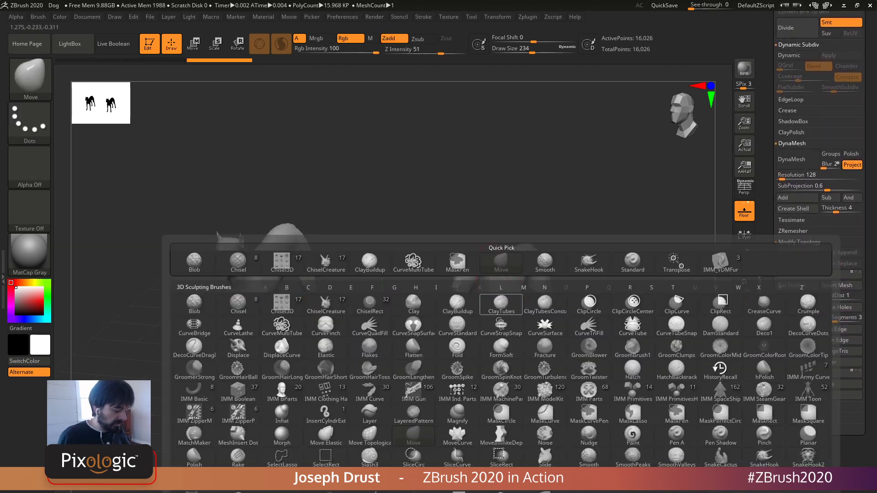
pyautogui.press('c')
pyautogui.press('b')
pyautogui.press('space')
pyautogui.moveTo(503, 292)
pyautogui.mouseDown()
pyautogui.moveTo(510, 299)
pyautogui.moveTo(516, 287)
pyautogui.mouseUp()
pyautogui.moveTo(599, 315)
pyautogui.mouseDown()
pyautogui.moveTo(614, 293)
pyautogui.moveTo(585, 289)
pyautogui.mouseUp()
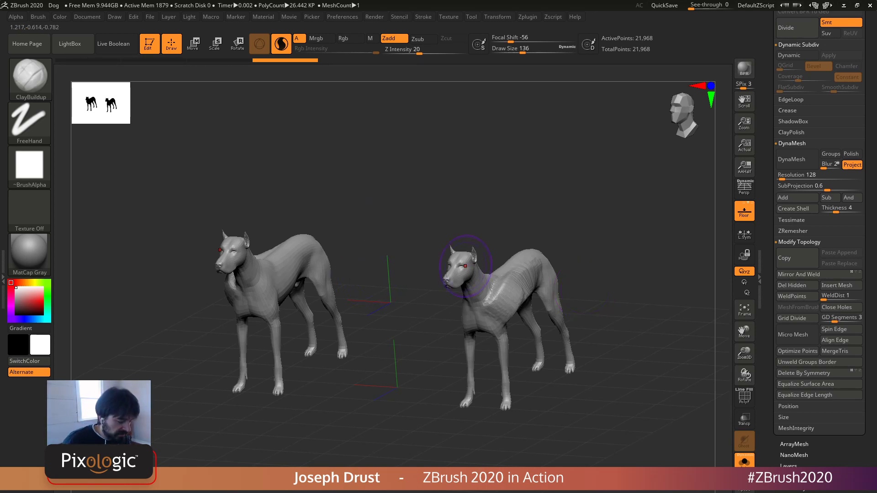
# Step: Reduce the draw size to 108 and rework the strokes on the same dog's shoulder and body
pyautogui.press('space')
pyautogui.moveTo(497, 273); pyautogui.dragTo(492, 274)
pyautogui.moveTo(516, 224); pyautogui.dragTo(519, 233)
pyautogui.moveTo(491, 279)
pyautogui.mouseDown()
pyautogui.moveTo(508, 294)
pyautogui.moveTo(495, 294)
pyautogui.moveTo(517, 284)
pyautogui.mouseUp()
pyautogui.moveTo(599, 313); pyautogui.dragTo(638, 301)
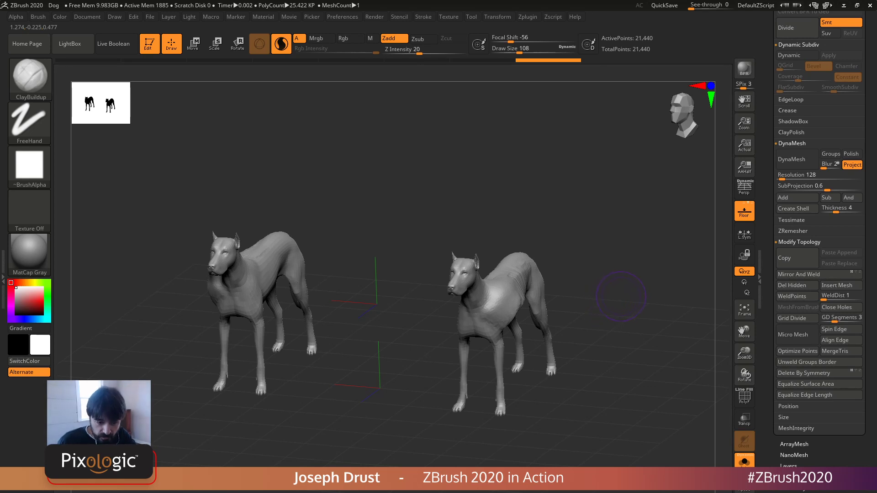
pyautogui.moveTo(770, 385); pyautogui.dragTo(770, 284)
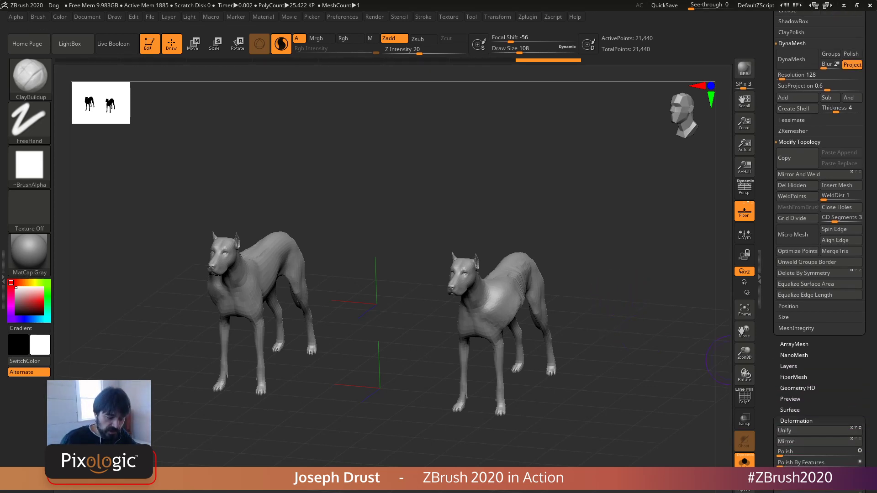
pyautogui.moveTo(772, 430); pyautogui.dragTo(772, 380)
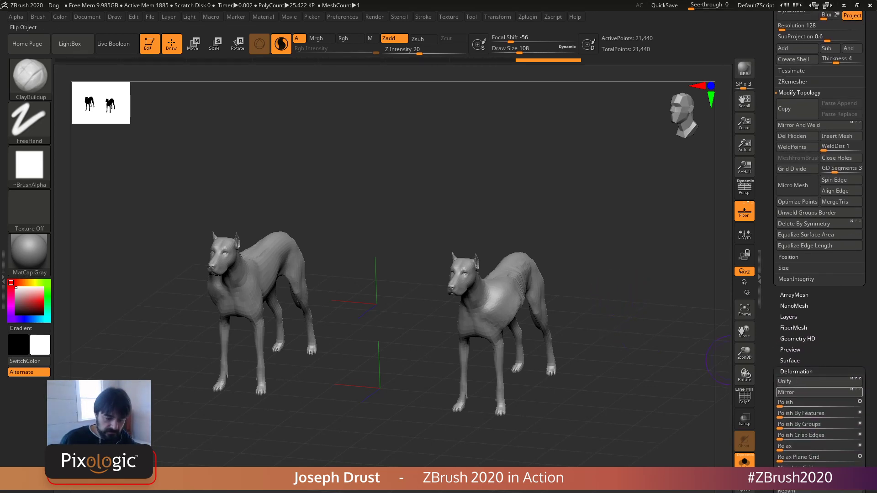
pyautogui.moveTo(772, 334); pyautogui.dragTo(772, 372)
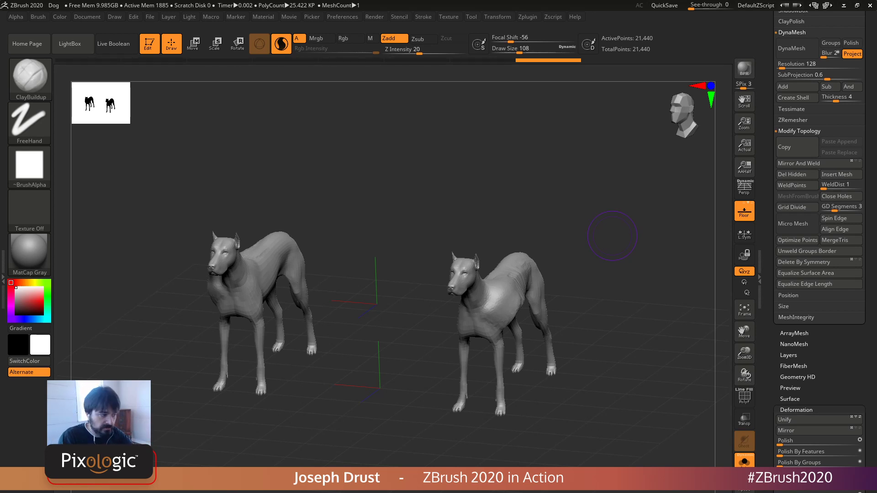
# Step: Start recording a new macro and apply Mirror And Weld to the dogs
pyautogui.click(211, 17)
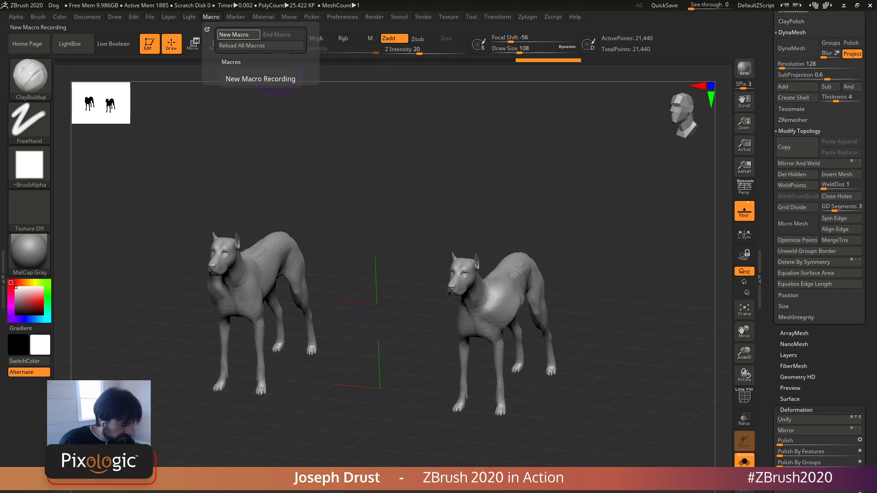
pyautogui.click(234, 35)
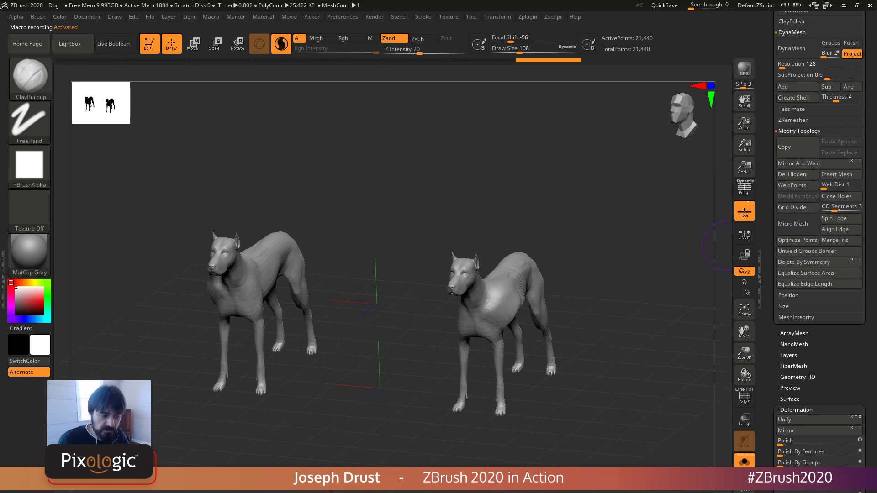
pyautogui.click(799, 163)
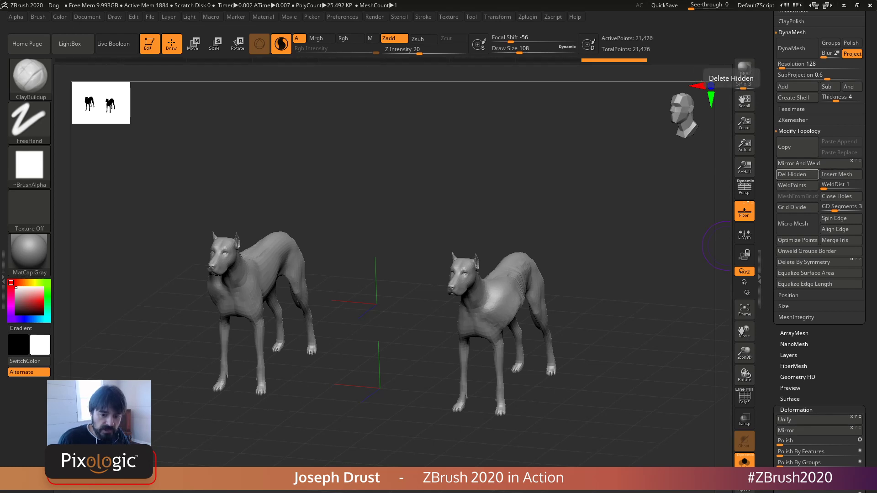
# Step: End the macro recording and save it as NightShadow in the Misc macros folder, without a separate material-index channel
pyautogui.click(211, 17)
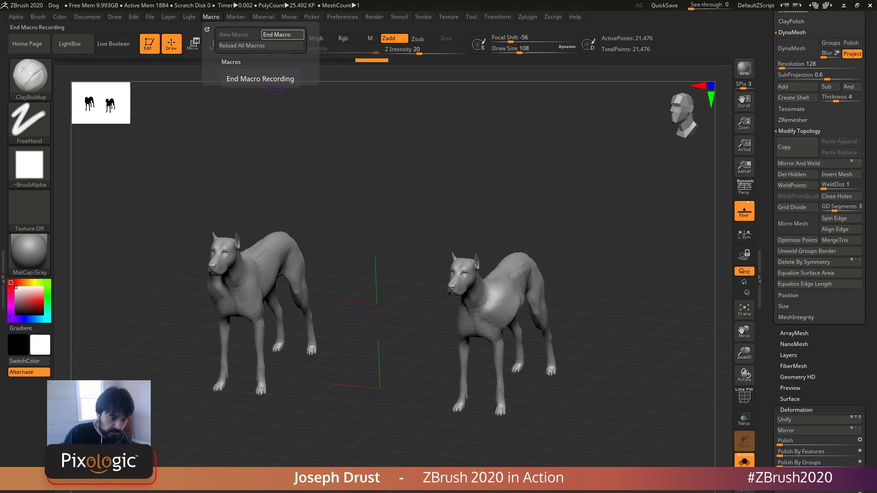
pyautogui.click(282, 34)
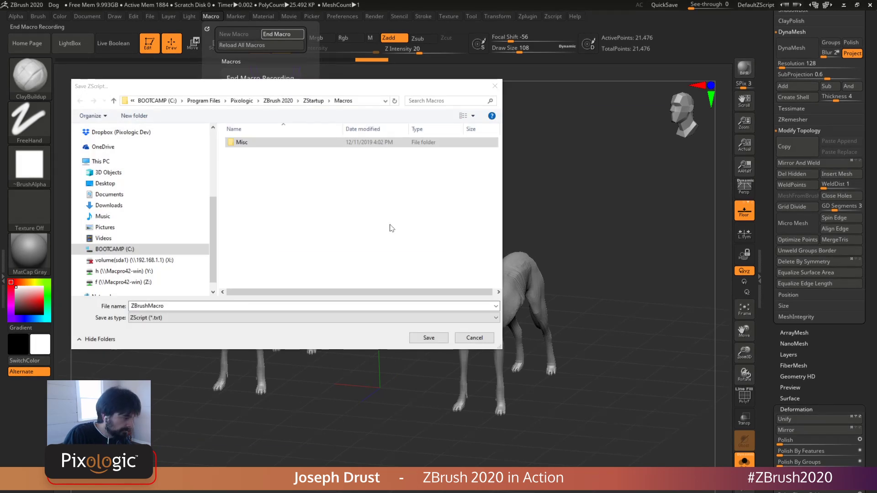
pyautogui.doubleClick(280, 144)
pyautogui.doubleClick(240, 310)
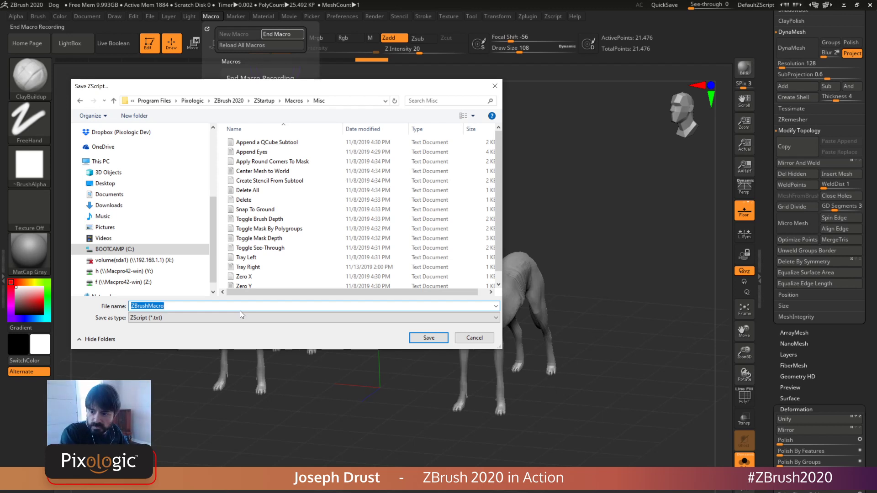
pyautogui.write('Ni')
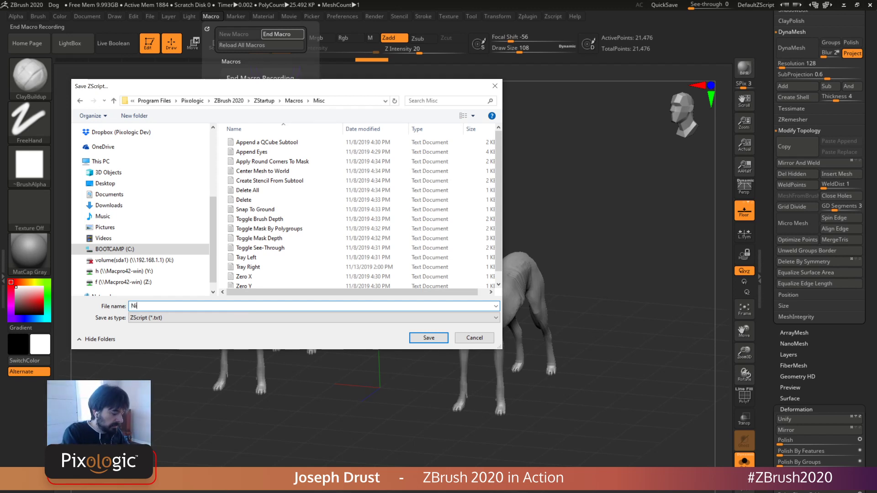
pyautogui.write('ghtShadow')
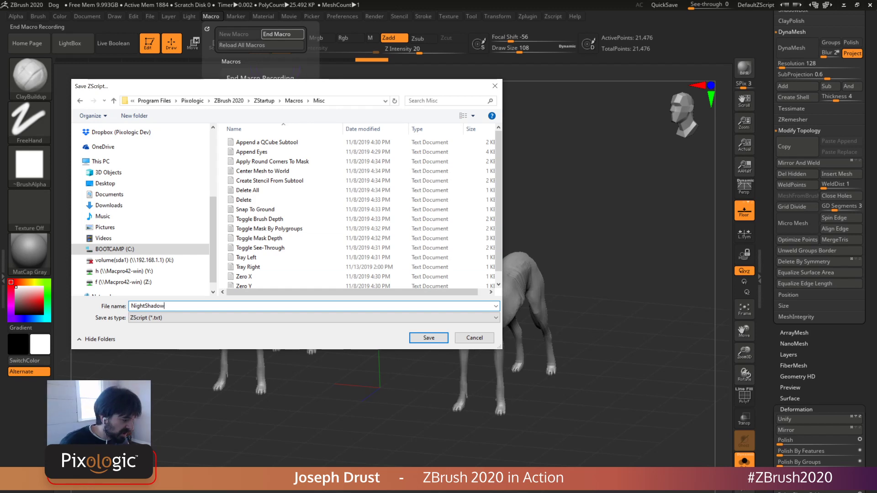
pyautogui.click(429, 338)
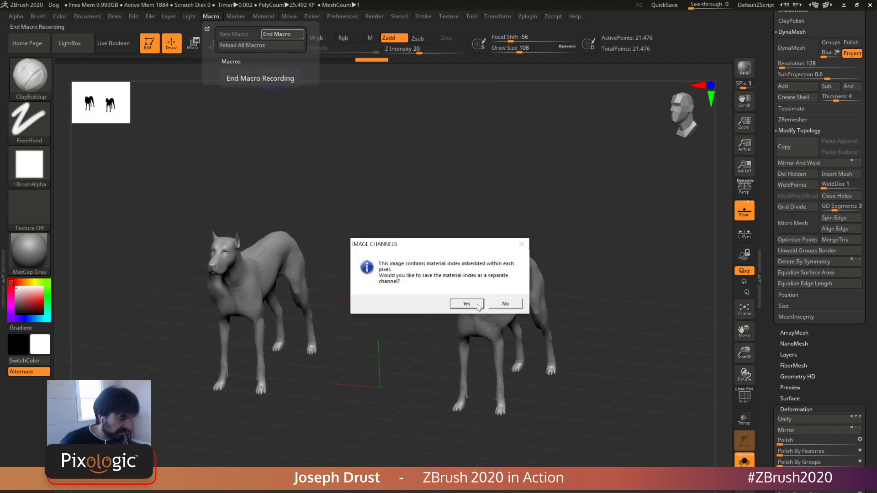
pyautogui.click(505, 304)
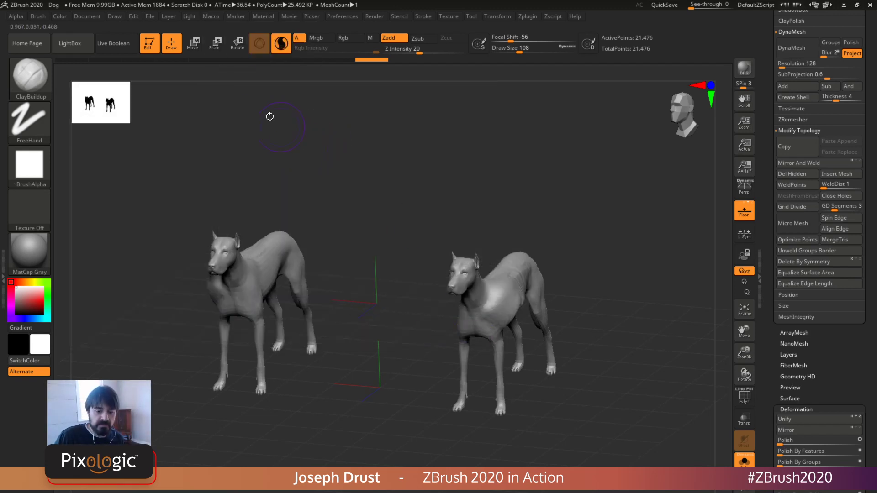
# Step: Reload all macros and run the NightShadow macro on the dogs
pyautogui.click(205, 15)
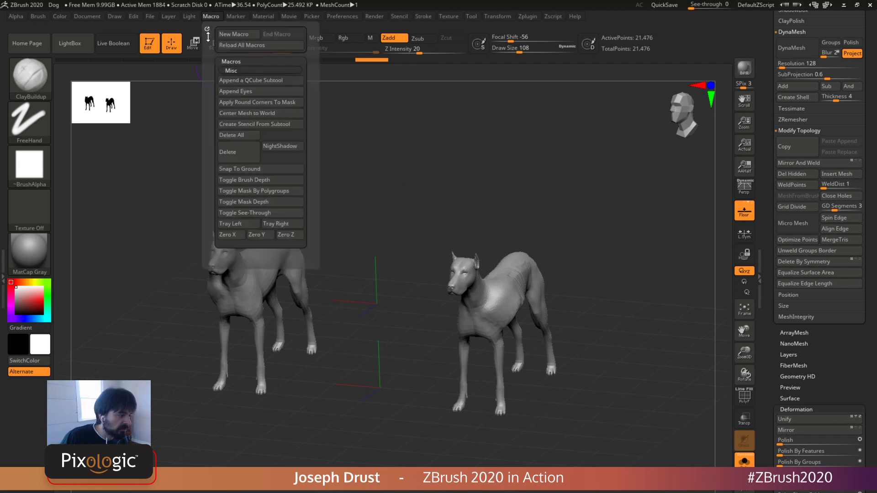
pyautogui.click(238, 45)
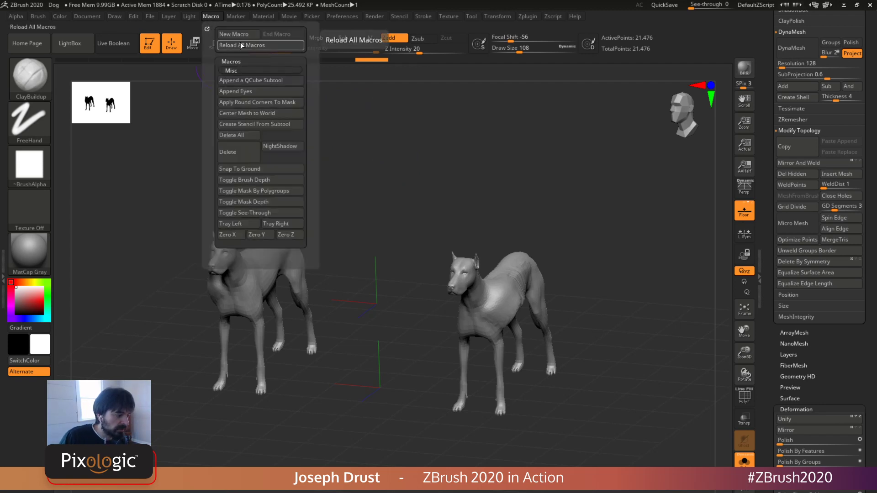
pyautogui.click(277, 149)
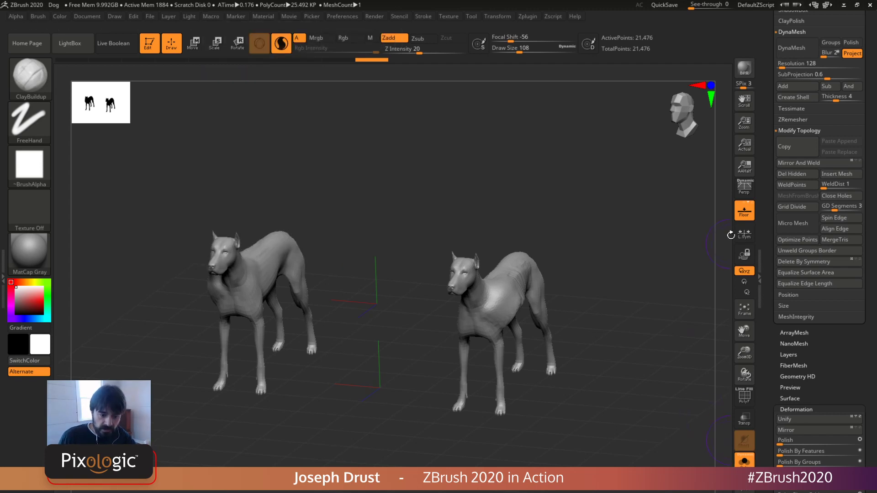
pyautogui.click(215, 15)
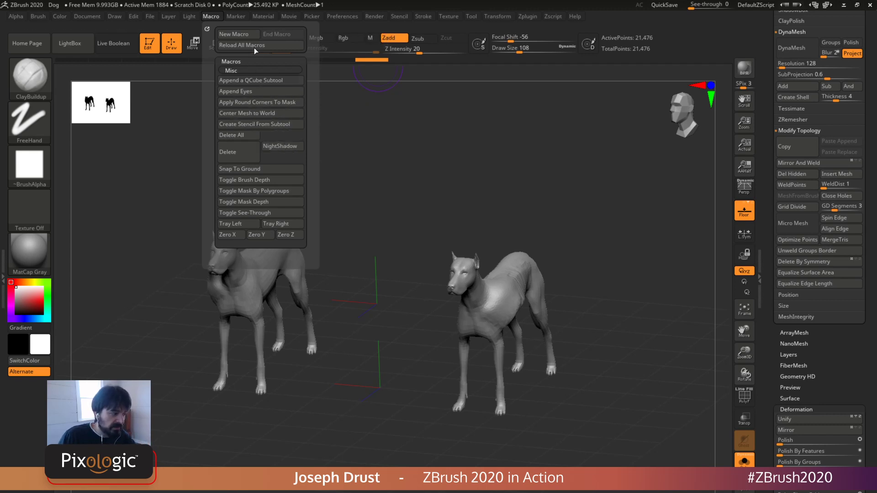
pyautogui.click(285, 147)
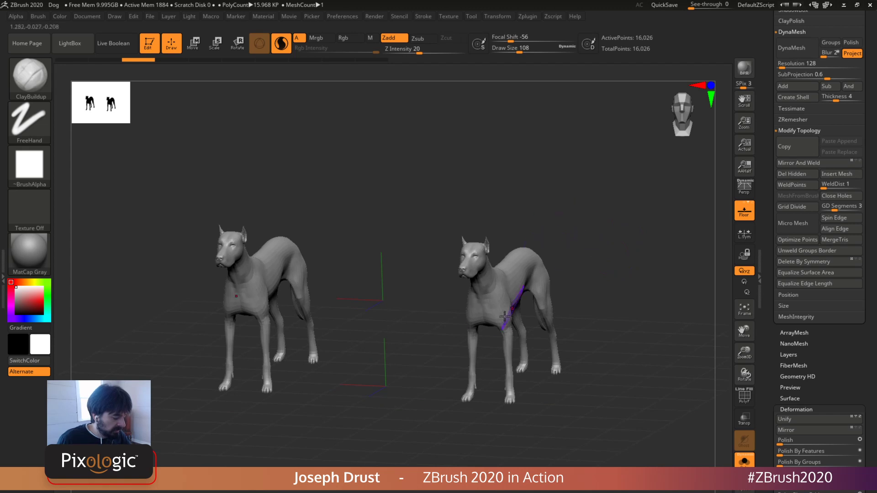
# Step: Set the draw size to 128 and build up a large bulge on the shoulder of the moved dog with ClayBuildup
pyautogui.press(']')
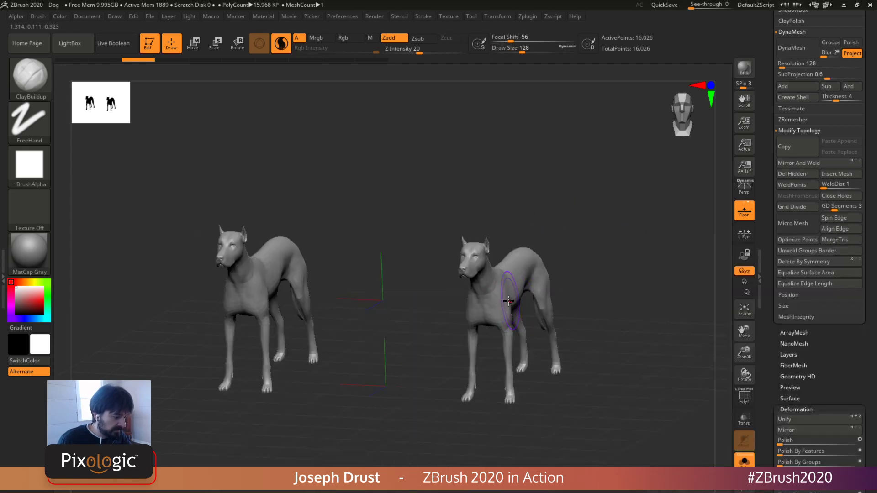
pyautogui.moveTo(508, 284)
pyautogui.mouseDown()
pyautogui.moveTo(517, 275)
pyautogui.moveTo(495, 297)
pyautogui.moveTo(513, 276)
pyautogui.moveTo(485, 280)
pyautogui.moveTo(477, 259)
pyautogui.mouseUp()
pyautogui.moveTo(569, 228)
pyautogui.mouseDown()
pyautogui.moveTo(601, 203)
pyautogui.moveTo(601, 215)
pyautogui.mouseUp()
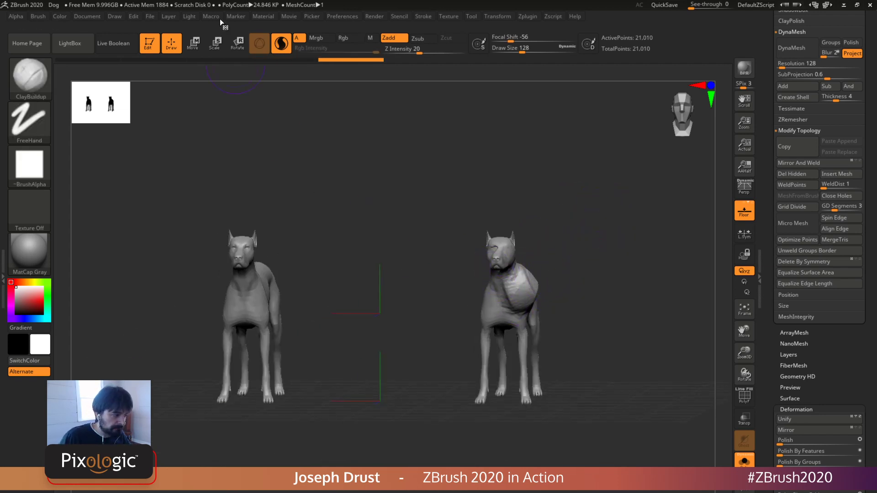
# Step: Try a plain Mirror And Weld on the dogs, undo it, and run the NightShadow macro instead
pyautogui.click(795, 161)
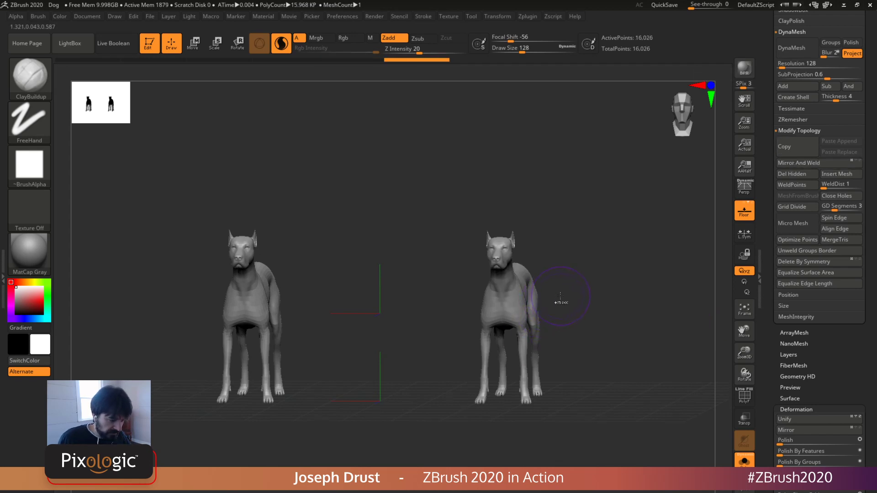
pyautogui.hotkey('ctrl', 'z')
pyautogui.click(211, 17)
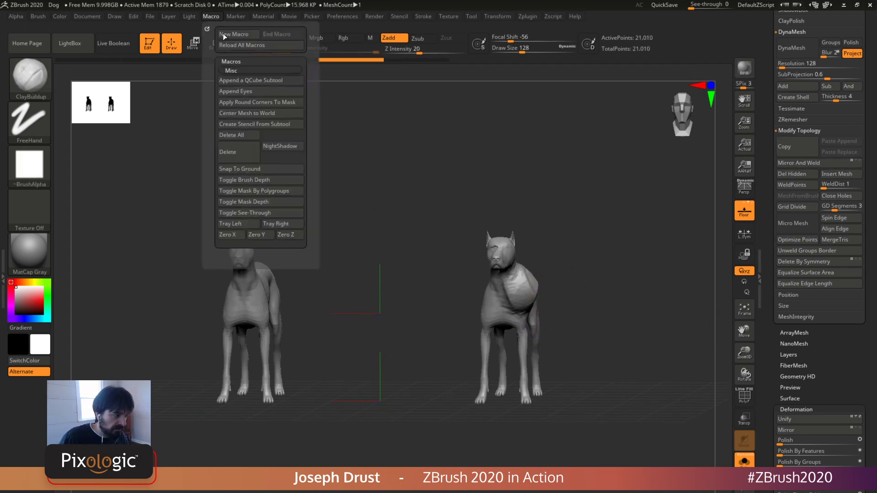
pyautogui.click(283, 147)
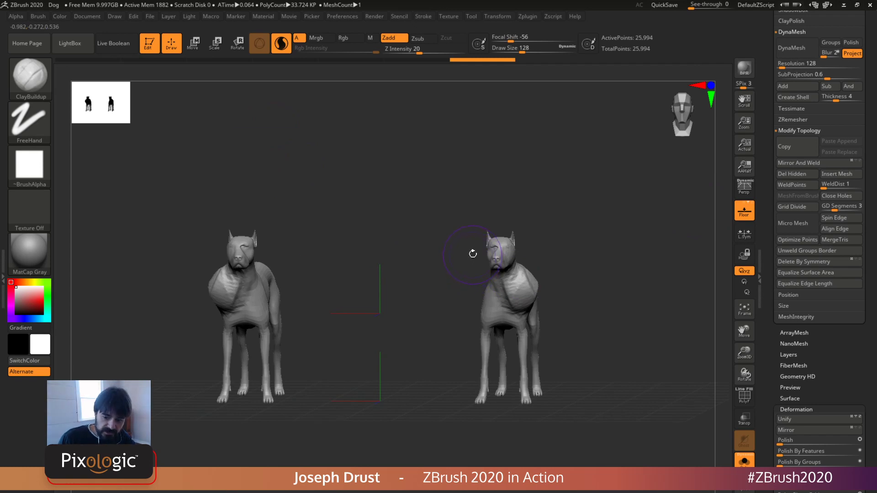
pyautogui.click(234, 16)
pyautogui.click(211, 16)
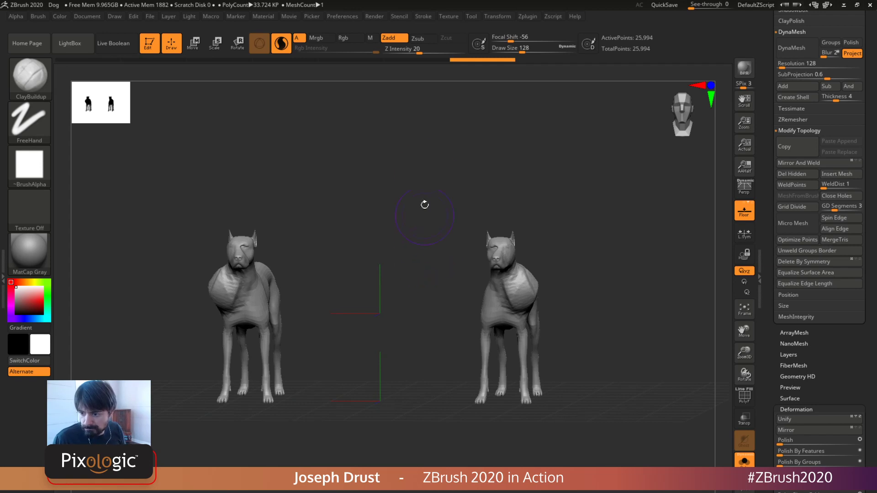
# Step: Load the DemoAnimeHead project from the LightBox projects without saving the dog scene
pyautogui.moveTo(412, 139); pyautogui.dragTo(408, 135)
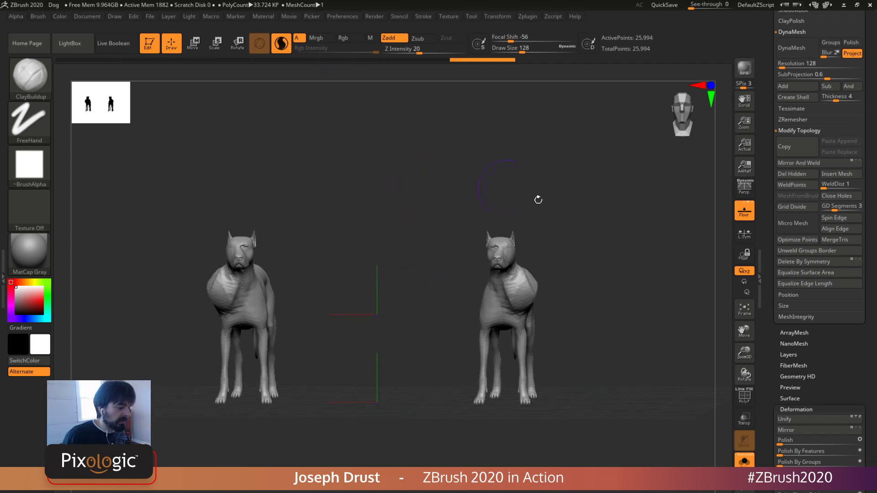
pyautogui.moveTo(536, 198); pyautogui.dragTo(784, 146)
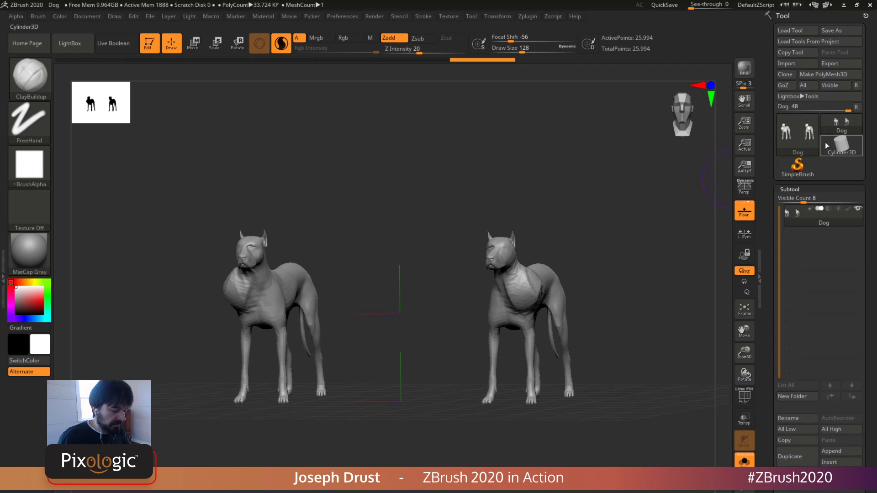
pyautogui.press(',')
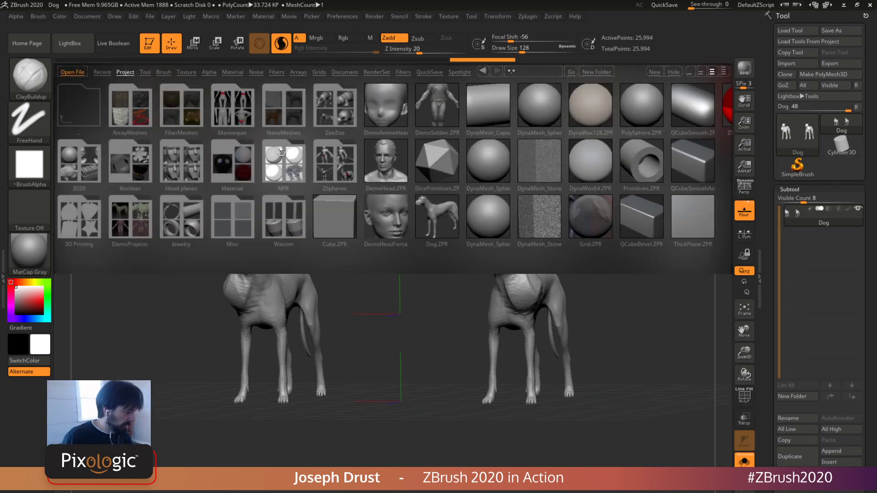
pyautogui.doubleClick(386, 106)
pyautogui.click(470, 300)
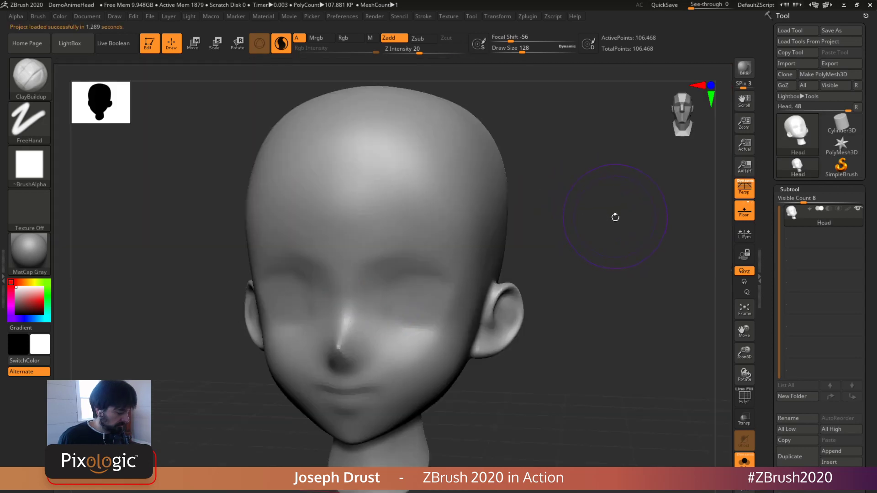
# Step: Reduce the draw size to 33 and try a MaskPen stroke on the anime head's forehead
pyautogui.press('space')
pyautogui.moveTo(615, 217)
pyautogui.keyDown('alt'); pyautogui.mouseDown()
pyautogui.moveTo(617, 208)
pyautogui.moveTo(508, 209)
pyautogui.mouseUp(); pyautogui.keyUp('alt')
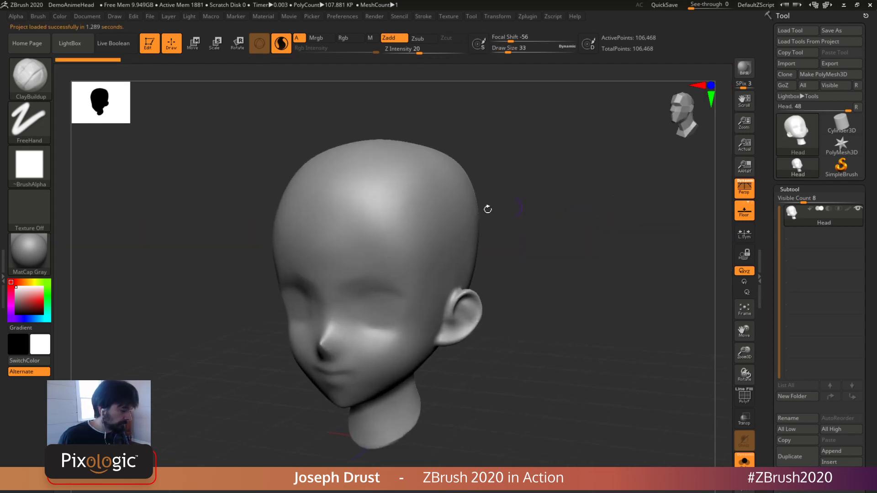
pyautogui.press('ctrl')
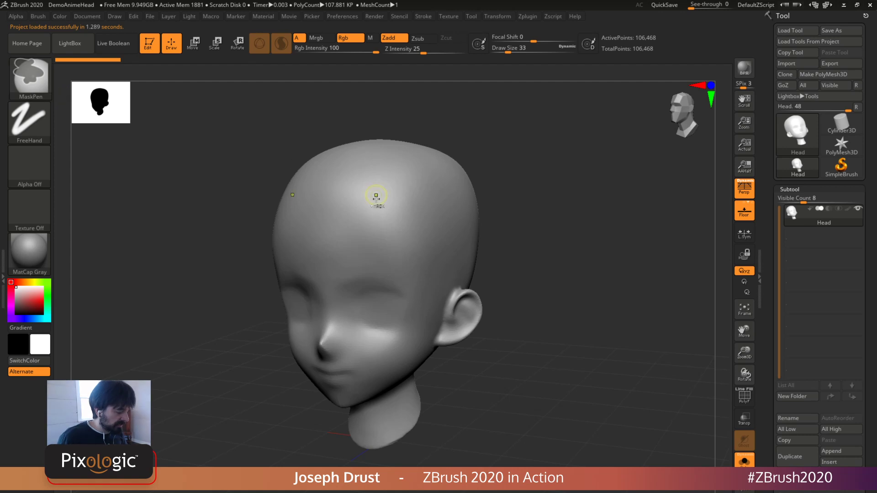
pyautogui.moveTo(420, 172)
pyautogui.keyDown('ctrl'); pyautogui.mouseDown()
pyautogui.moveTo(388, 245)
pyautogui.moveTo(392, 258)
pyautogui.moveTo(427, 176)
pyautogui.mouseUp(); pyautogui.keyUp('ctrl')
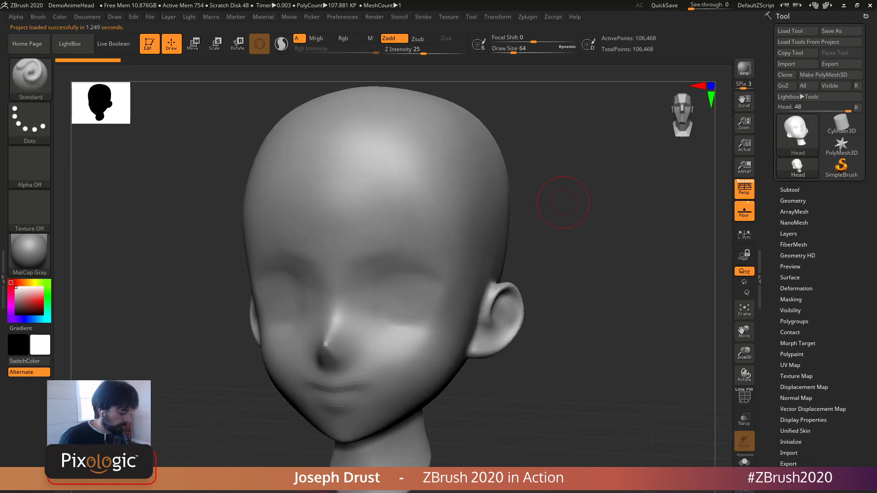
# Step: Set the draw size to 56 and paint one dark and one lighter wavy MaskPen stroke across the forehead
pyautogui.press('space')
pyautogui.moveTo(583, 191)
pyautogui.keyDown('alt'); pyautogui.mouseDown()
pyautogui.moveTo(566, 169)
pyautogui.moveTo(461, 157)
pyautogui.mouseUp(); pyautogui.keyUp('alt')
pyautogui.press('ctrl')
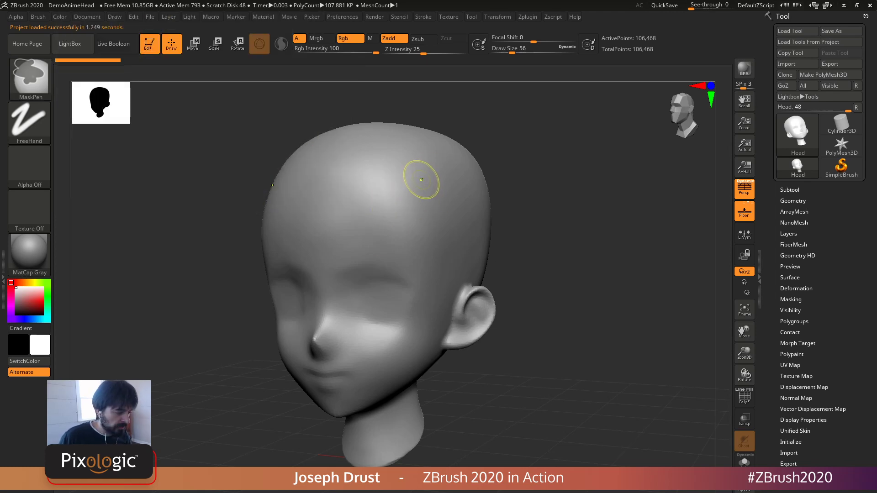
pyautogui.moveTo(418, 168)
pyautogui.mouseDown()
pyautogui.moveTo(368, 181)
pyautogui.moveTo(363, 228)
pyautogui.moveTo(354, 235)
pyautogui.mouseUp()
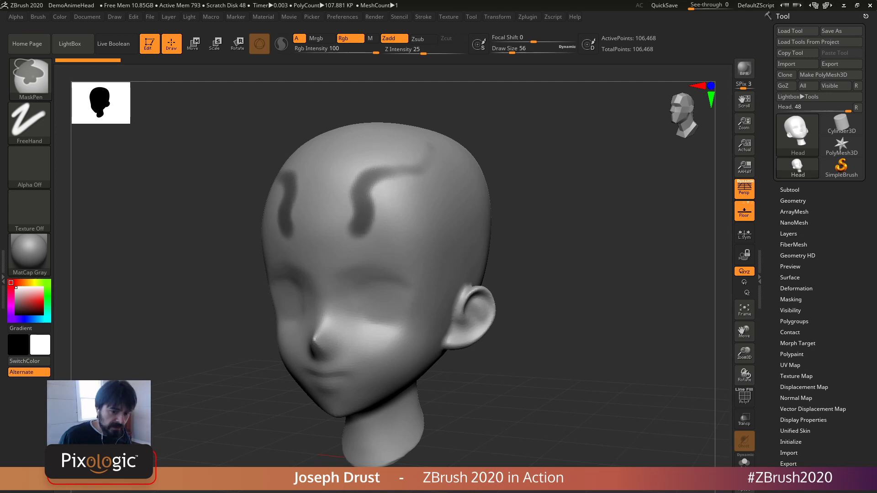
pyautogui.moveTo(374, 184); pyautogui.dragTo(432, 155)
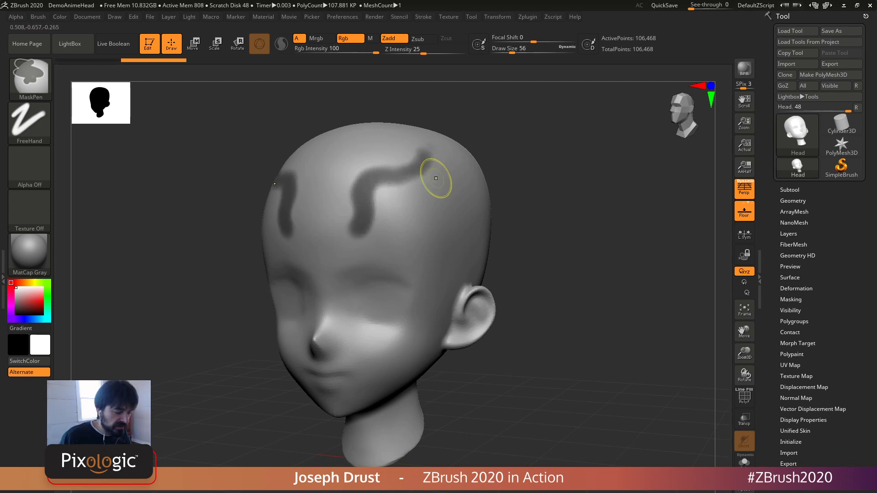
pyautogui.moveTo(505, 173)
pyautogui.mouseDown()
pyautogui.moveTo(472, 168)
pyautogui.moveTo(432, 237)
pyautogui.mouseUp()
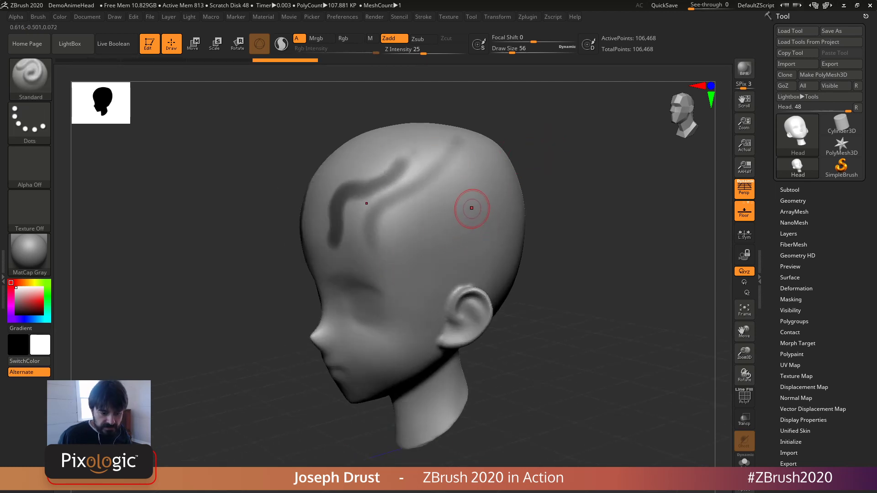
pyautogui.press('ctrl')
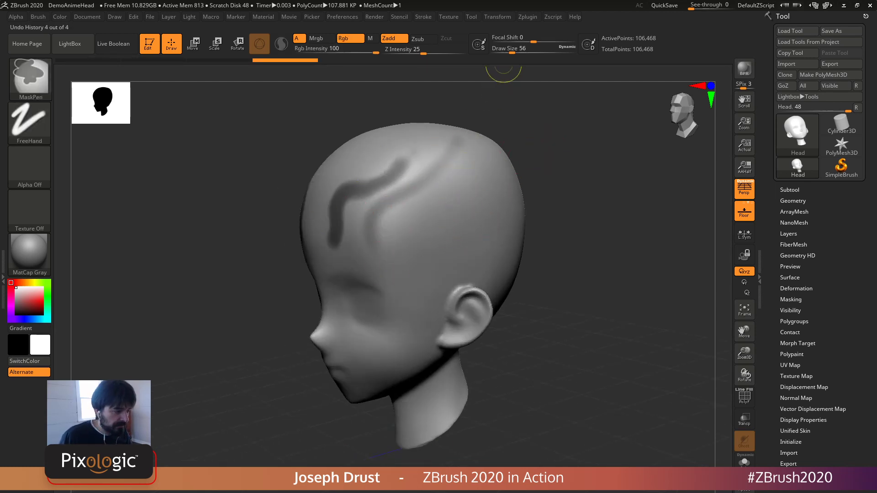
pyautogui.keyDown('ctrl'); pyautogui.moveTo(492, 153); pyautogui.dragTo(437, 252); pyautogui.keyUp('ctrl')
pyautogui.hotkey('ctrl', 'z')
# Step: Set the draw size to 20 and the MaskPen focal shift to -100, and paint mask strokes of varying darkness above the ear
pyautogui.press('space')
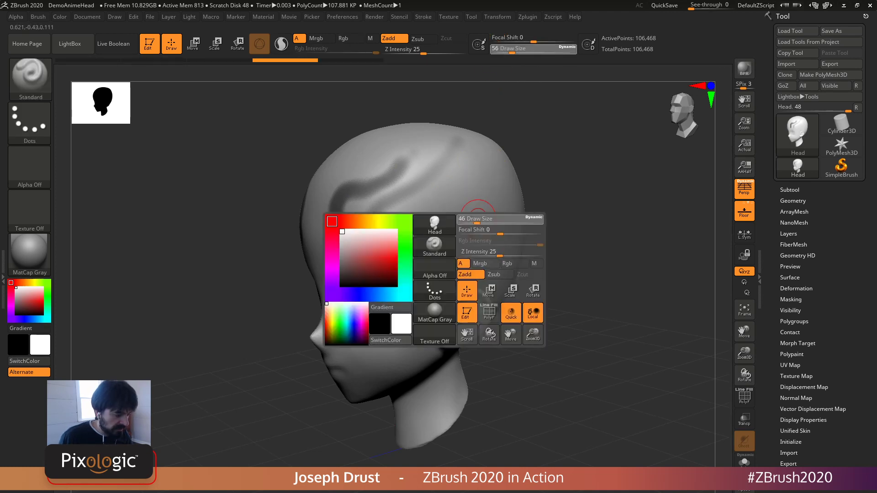
pyautogui.moveTo(477, 216); pyautogui.dragTo(470, 216)
pyautogui.moveTo(487, 157)
pyautogui.keyDown('ctrl'); pyautogui.mouseDown()
pyautogui.moveTo(476, 187)
pyautogui.moveTo(435, 207)
pyautogui.moveTo(437, 238)
pyautogui.mouseUp(); pyautogui.keyUp('ctrl')
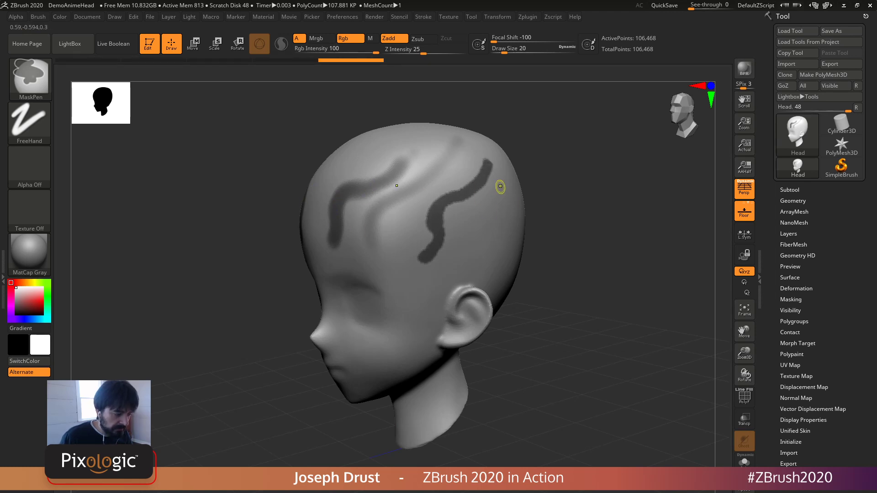
pyautogui.keyDown('ctrl'); pyautogui.moveTo(476, 215); pyautogui.dragTo(454, 263); pyautogui.keyUp('ctrl')
pyautogui.moveTo(501, 180)
pyautogui.keyDown('ctrl'); pyautogui.mouseDown()
pyautogui.moveTo(445, 249)
pyautogui.moveTo(433, 280)
pyautogui.mouseUp(); pyautogui.keyUp('ctrl')
pyautogui.keyDown('ctrl'); pyautogui.moveTo(494, 230); pyautogui.dragTo(450, 278); pyautogui.keyUp('ctrl')
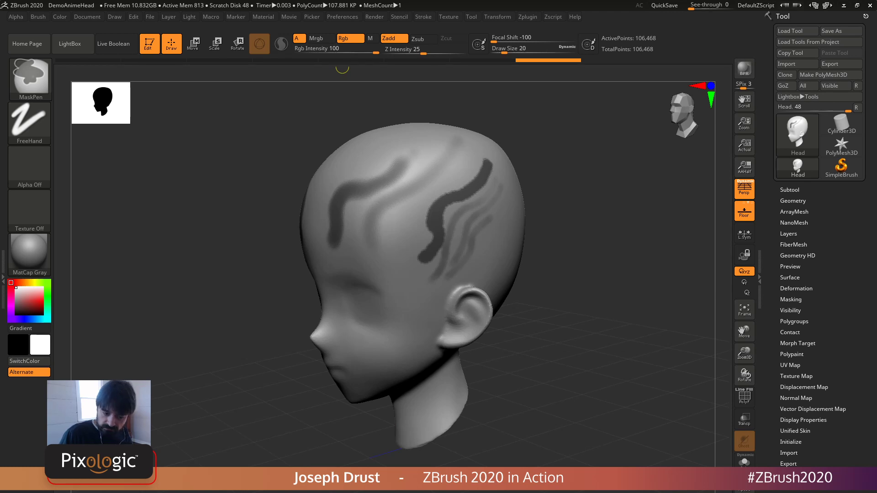
# Step: Flatten the MaskPen's RGB Intensity and Z Intensity tablet pressure curves at full strength
pyautogui.click(342, 17)
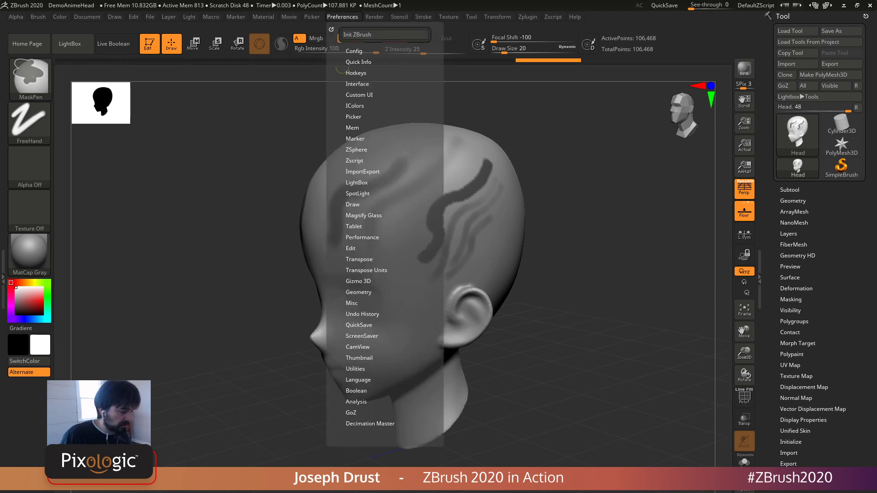
pyautogui.click(38, 17)
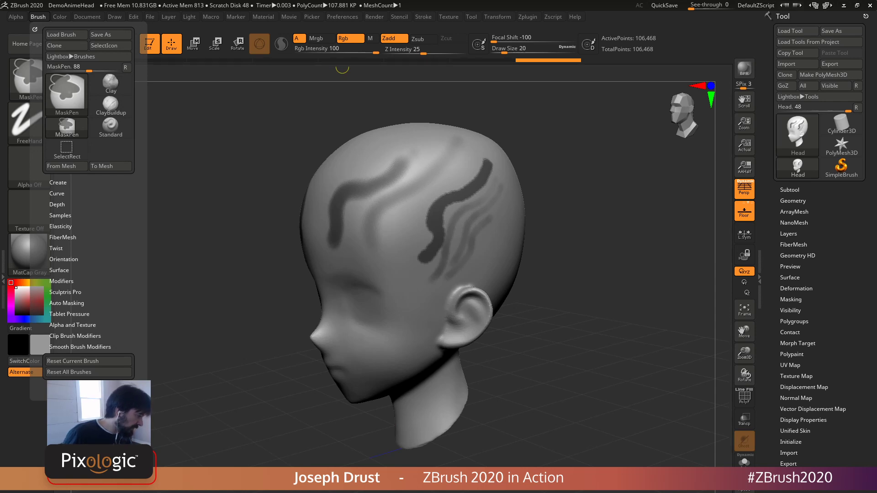
pyautogui.click(69, 314)
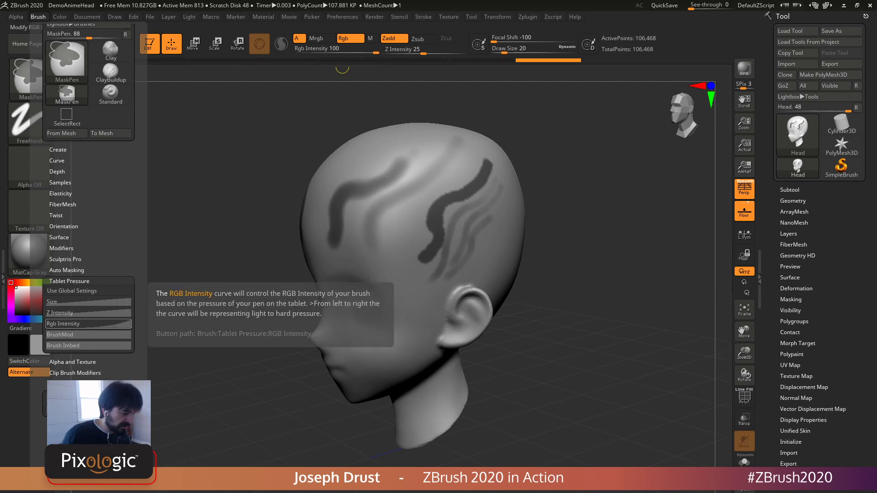
pyautogui.click(88, 323)
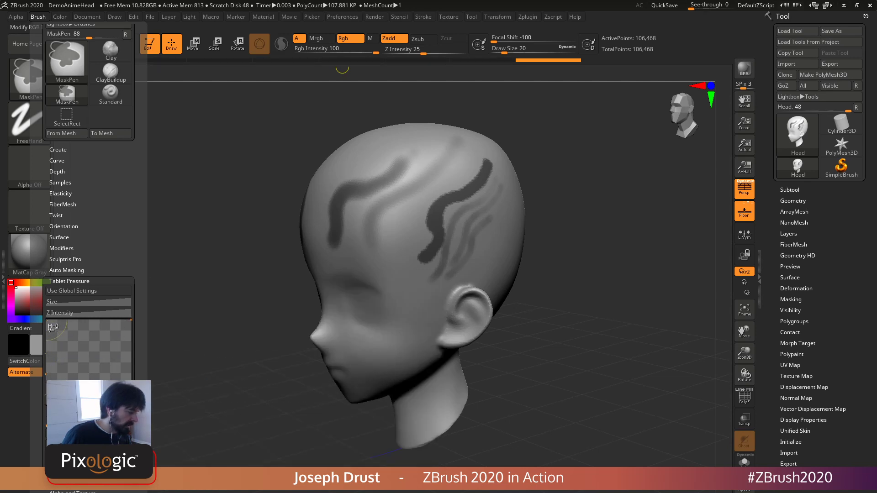
pyautogui.click(61, 313)
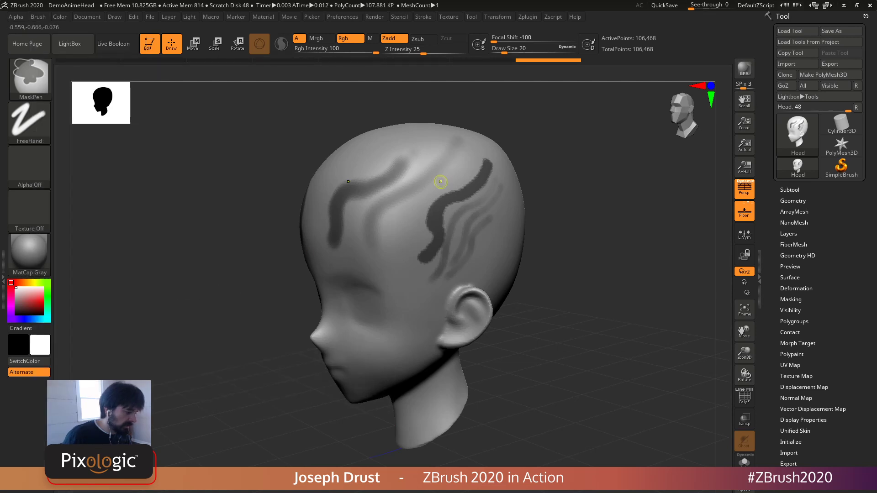
# Step: Paint a series of short, uniformly dark mask strokes over the side, crown and forehead of the head
pyautogui.moveTo(568, 164)
pyautogui.mouseDown()
pyautogui.moveTo(509, 220)
pyautogui.moveTo(493, 250)
pyautogui.mouseUp()
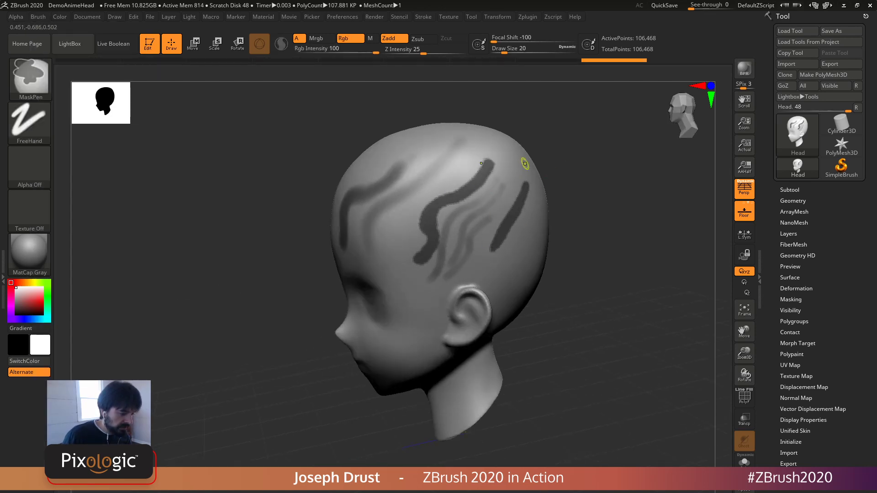
pyautogui.keyDown('ctrl'); pyautogui.moveTo(525, 164); pyautogui.dragTo(488, 230); pyautogui.keyUp('ctrl')
pyautogui.moveTo(575, 166); pyautogui.dragTo(599, 161)
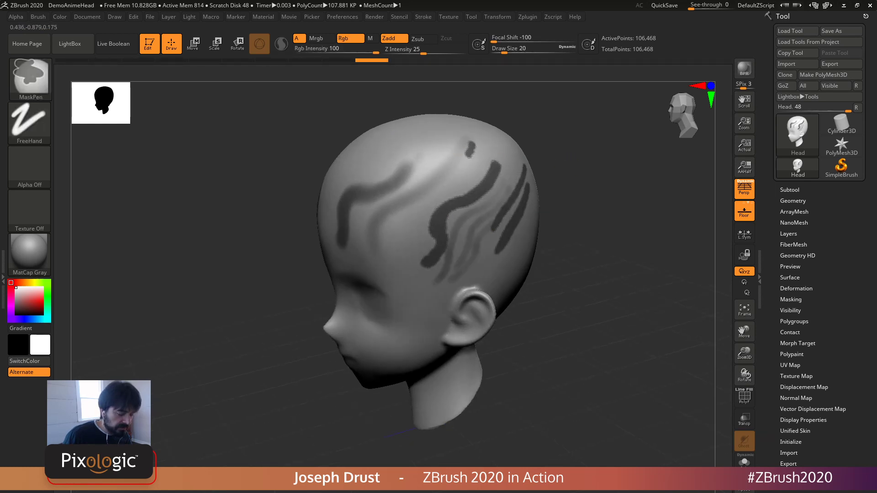
pyautogui.keyDown('ctrl'); pyautogui.moveTo(470, 150); pyautogui.dragTo(409, 206); pyautogui.keyUp('ctrl')
pyautogui.moveTo(459, 130)
pyautogui.keyDown('ctrl'); pyautogui.mouseDown()
pyautogui.moveTo(443, 153)
pyautogui.moveTo(423, 159)
pyautogui.mouseUp(); pyautogui.keyUp('ctrl')
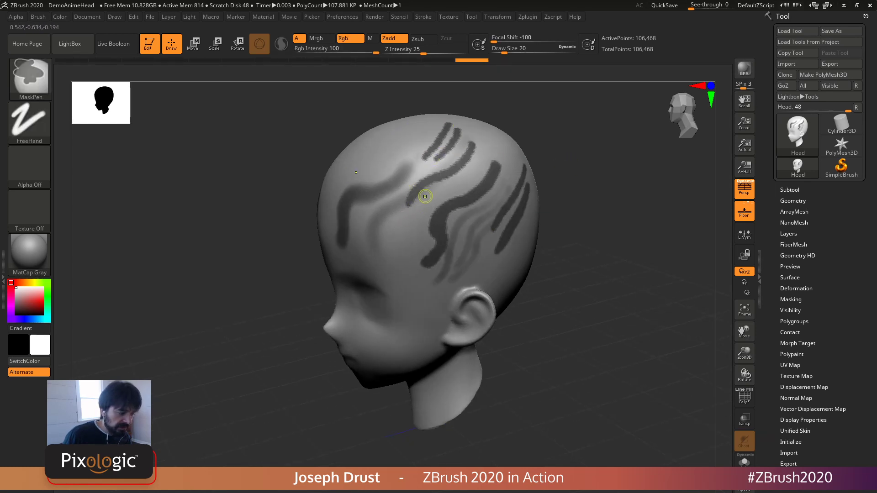
pyautogui.moveTo(426, 195)
pyautogui.keyDown('ctrl'); pyautogui.mouseDown()
pyautogui.moveTo(411, 234)
pyautogui.moveTo(393, 230)
pyautogui.moveTo(390, 261)
pyautogui.moveTo(401, 296)
pyautogui.mouseUp(); pyautogui.keyUp('ctrl')
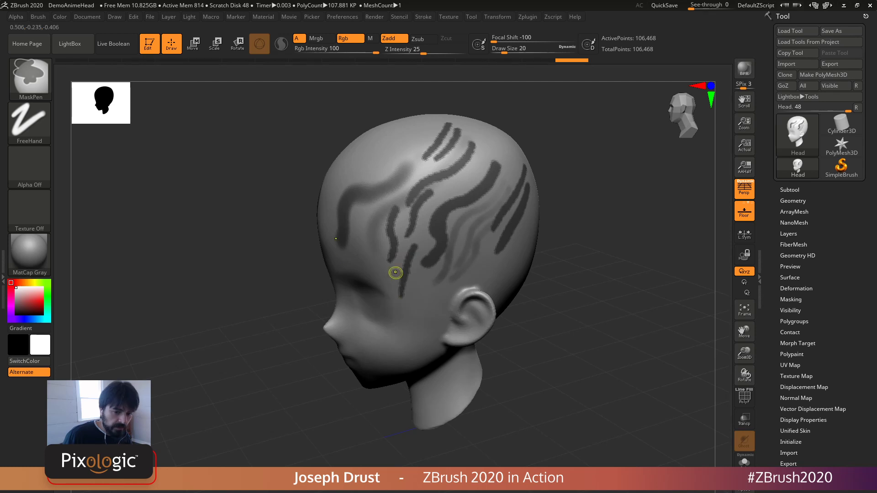
pyautogui.keyDown('ctrl'); pyautogui.moveTo(369, 219); pyautogui.dragTo(366, 258); pyautogui.keyUp('ctrl')
pyautogui.keyDown('ctrl'); pyautogui.moveTo(397, 144); pyautogui.dragTo(375, 179); pyautogui.keyUp('ctrl')
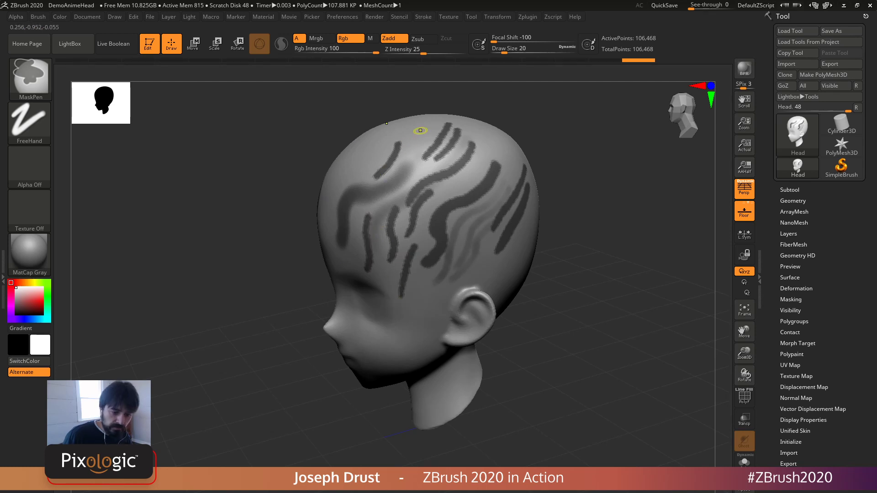
pyautogui.keyDown('ctrl'); pyautogui.moveTo(419, 131); pyautogui.dragTo(395, 182); pyautogui.keyUp('ctrl')
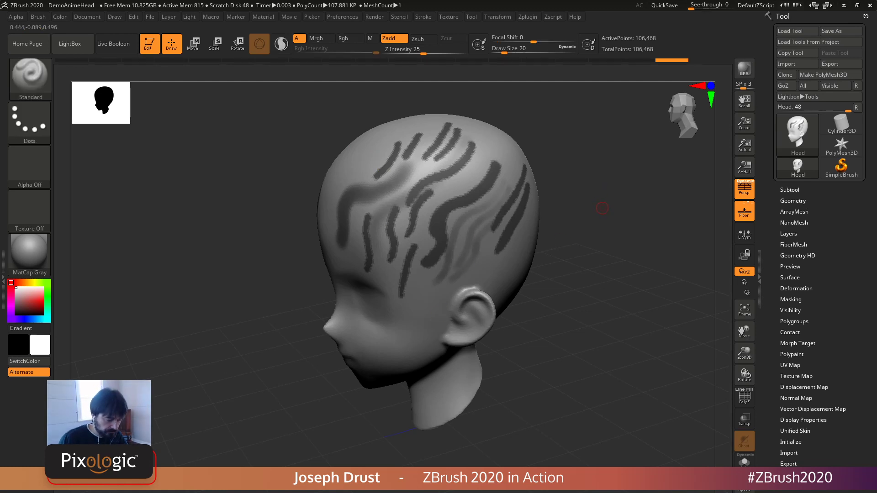
pyautogui.moveTo(586, 259); pyautogui.dragTo(594, 242)
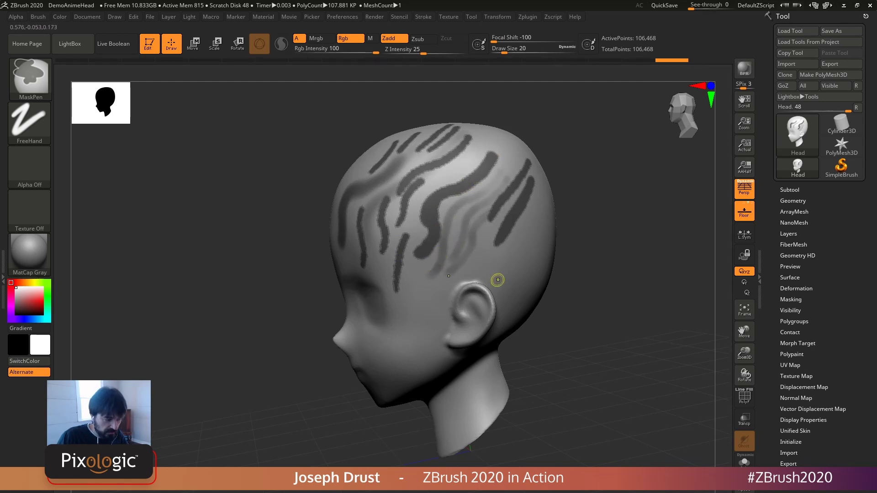
# Step: Reset the MaskPen's Z Intensity tablet pressure curve to its default
pyautogui.click(38, 17)
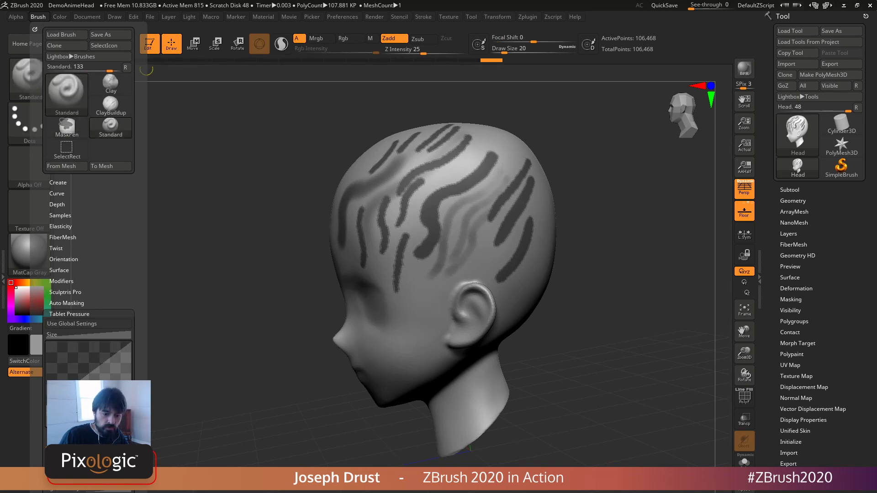
pyautogui.press('ctrl')
pyautogui.press('ctrl')
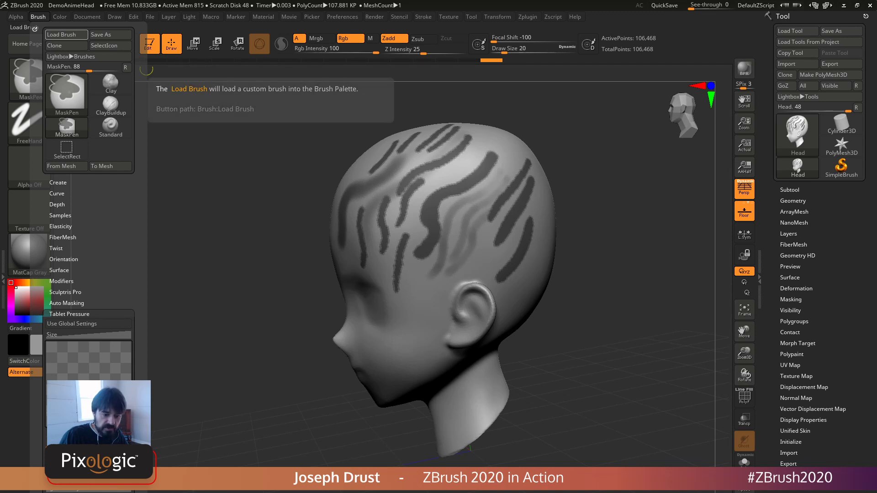
pyautogui.moveTo(142, 274)
pyautogui.mouseDown()
pyautogui.moveTo(142, 31)
pyautogui.moveTo(142, 75)
pyautogui.mouseUp()
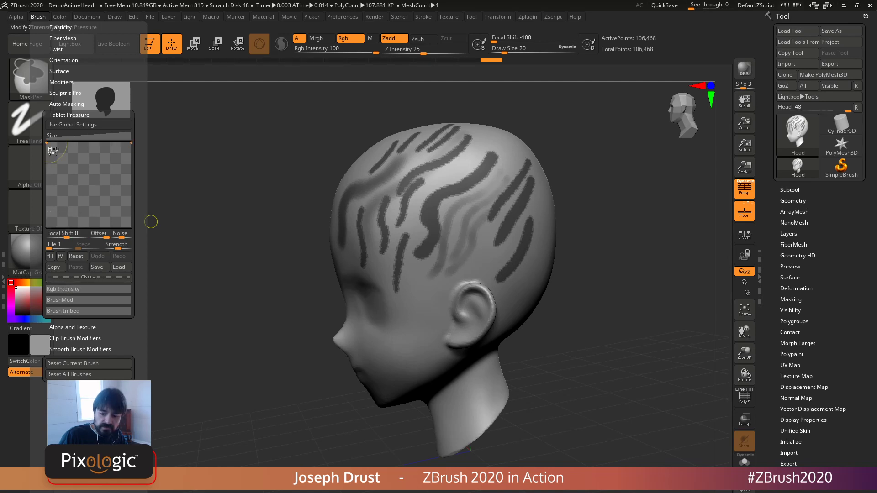
pyautogui.click(76, 256)
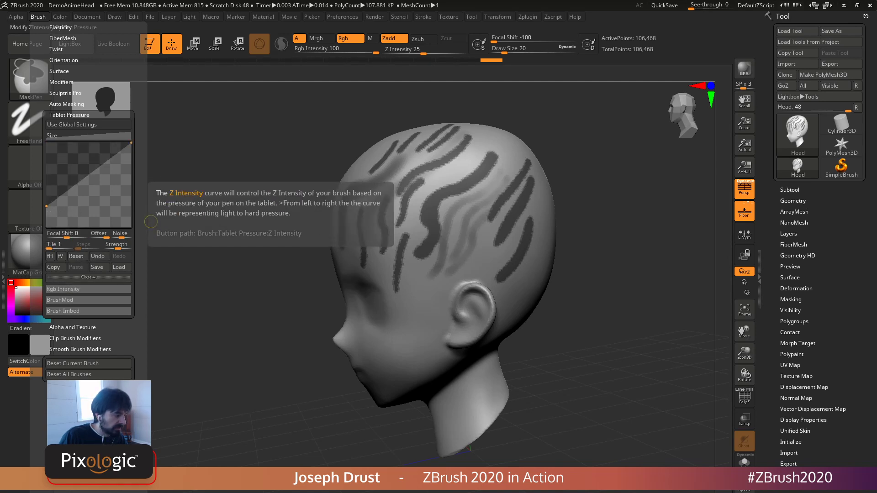
# Step: Flatten the MaskPen's Z Intensity tablet pressure curve at full strength and open its RGB Intensity curve
pyautogui.moveTo(46, 227); pyautogui.dragTo(46, 142)
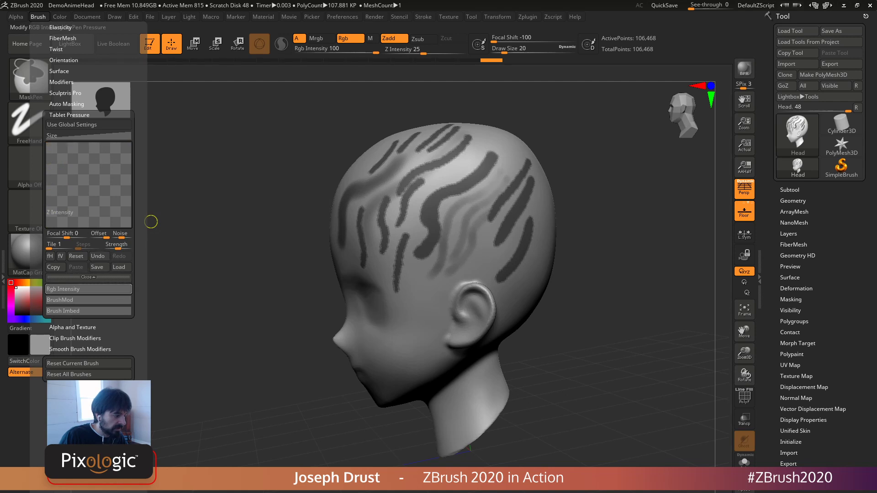
pyautogui.click(75, 290)
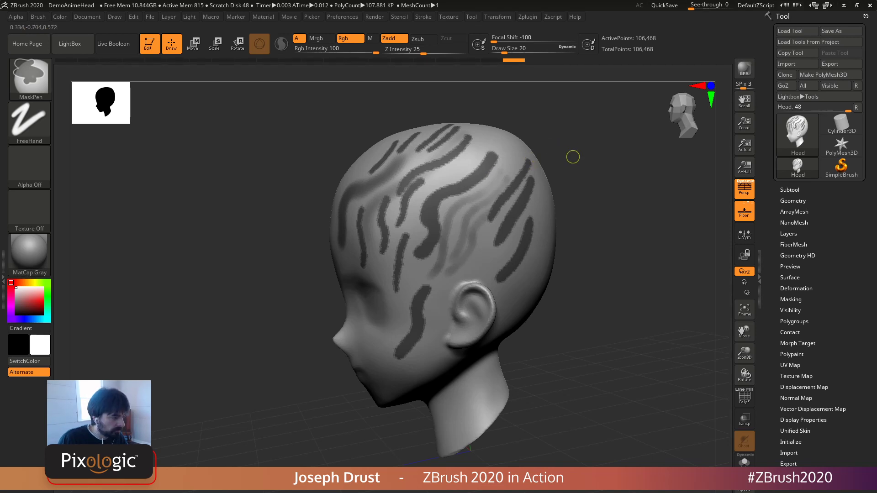
# Step: Clear the painted mask strokes and try a temporary rectangular mask over the crown and back of the head
pyautogui.keyDown('ctrl'); pyautogui.moveTo(564, 153); pyautogui.dragTo(572, 153); pyautogui.keyUp('ctrl')
pyautogui.keyDown('ctrl'); pyautogui.moveTo(583, 117); pyautogui.dragTo(410, 251); pyautogui.keyUp('ctrl')
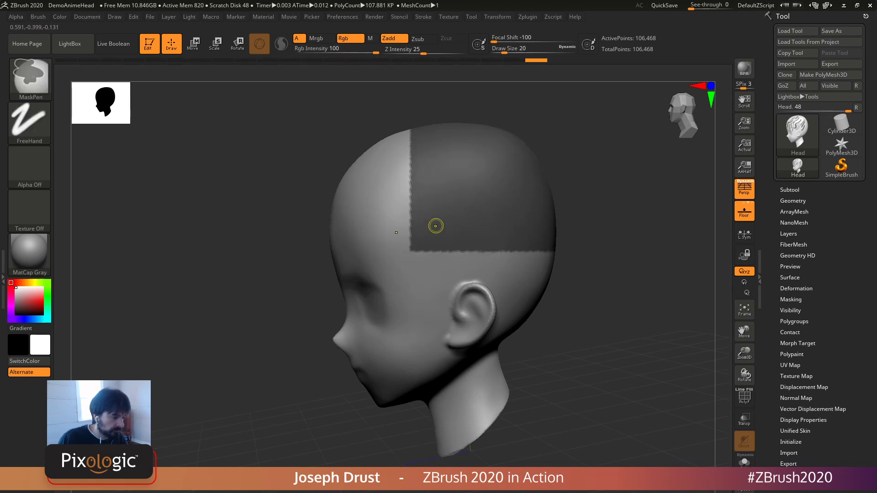
pyautogui.keyDown('ctrl'); pyautogui.moveTo(362, 149); pyautogui.dragTo(412, 229); pyautogui.keyUp('ctrl')
pyautogui.keyDown('ctrl'); pyautogui.moveTo(584, 121); pyautogui.dragTo(587, 149); pyautogui.keyUp('ctrl')
# Step: Paint several long, curving mask strokes over the side and back of the head above the ear
pyautogui.moveTo(429, 263)
pyautogui.keyDown('ctrl'); pyautogui.mouseDown()
pyautogui.moveTo(477, 183)
pyautogui.moveTo(421, 213)
pyautogui.mouseUp(); pyautogui.keyUp('ctrl')
pyautogui.moveTo(424, 167)
pyautogui.keyDown('ctrl'); pyautogui.mouseDown()
pyautogui.moveTo(458, 158)
pyautogui.moveTo(392, 238)
pyautogui.mouseUp(); pyautogui.keyUp('ctrl')
pyautogui.moveTo(398, 257)
pyautogui.keyDown('ctrl'); pyautogui.mouseDown()
pyautogui.moveTo(415, 242)
pyautogui.moveTo(405, 276)
pyautogui.mouseUp(); pyautogui.keyUp('ctrl')
pyautogui.moveTo(417, 309)
pyautogui.keyDown('ctrl'); pyautogui.mouseDown()
pyautogui.moveTo(532, 233)
pyautogui.moveTo(523, 165)
pyautogui.mouseUp(); pyautogui.keyUp('ctrl')
pyautogui.keyDown('ctrl'); pyautogui.click(518, 255); pyautogui.keyUp('ctrl')
pyautogui.keyDown('ctrl'); pyautogui.moveTo(530, 184); pyautogui.dragTo(503, 133); pyautogui.keyUp('ctrl')
pyautogui.moveTo(559, 151); pyautogui.dragTo(563, 168)
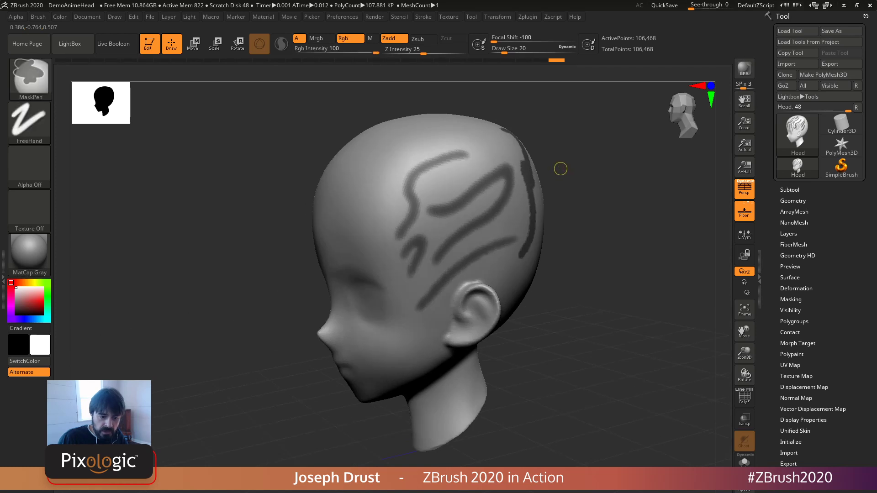
# Step: Undo the mask strokes on the side and back of the head
pyautogui.hotkey('ctrl', 'z')
pyautogui.hotkey('ctrl', 'z')
pyautogui.hotkey('ctrl', 'z')
pyautogui.hotkey('ctrl', 'z')
pyautogui.hotkey('ctrl', 'z')
pyautogui.hotkey('ctrl', 'z')
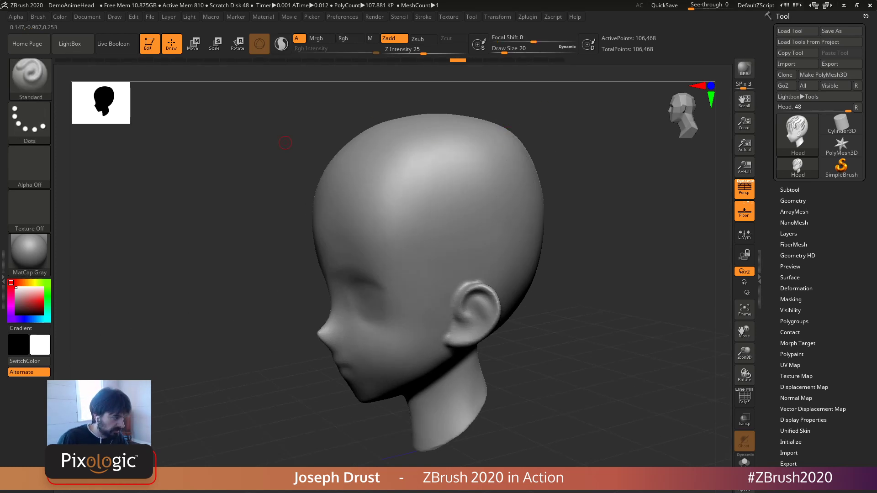
# Step: Set the current color to black, select the Paint brush and set its focal shift to -100
pyautogui.click(60, 17)
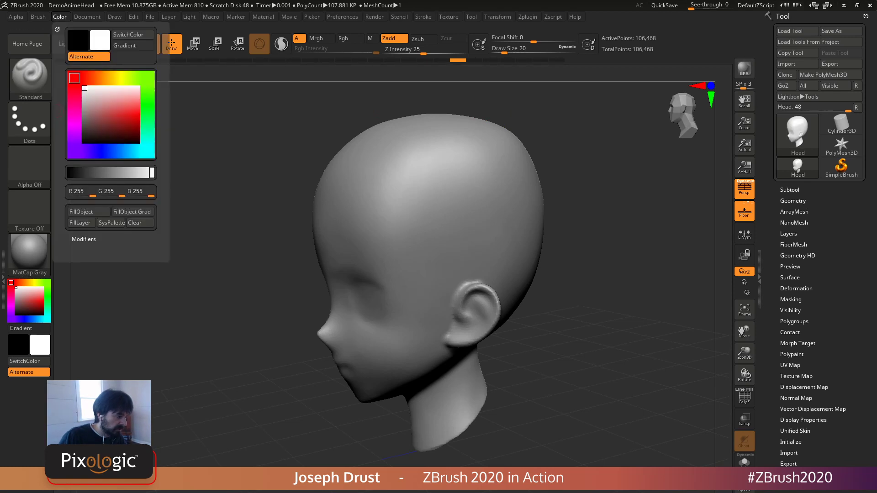
pyautogui.click(16, 314)
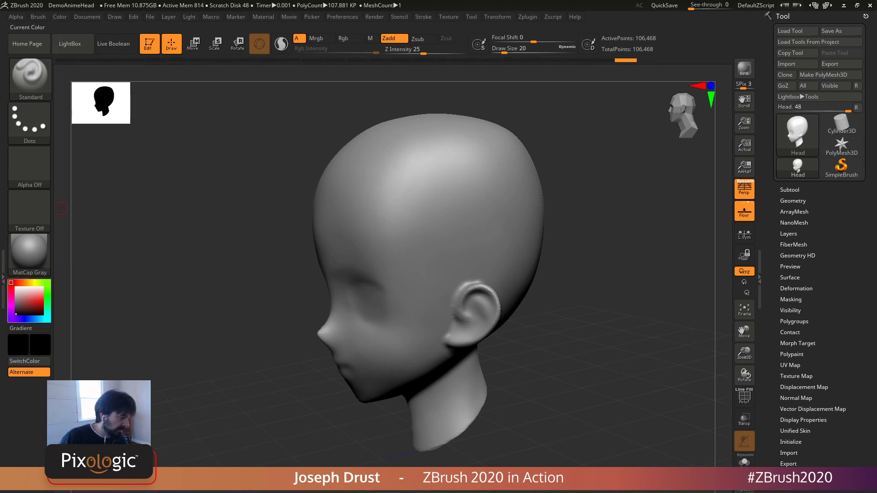
pyautogui.press('b')
pyautogui.press('p')
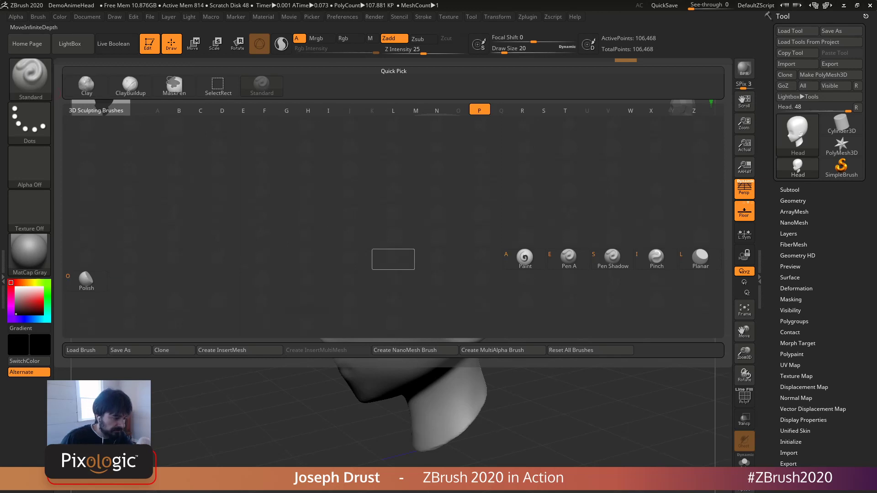
pyautogui.press('a')
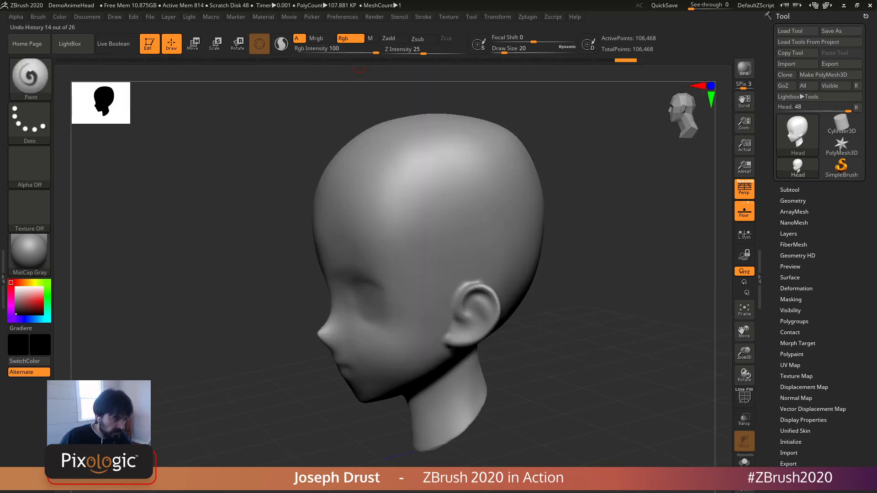
pyautogui.moveTo(525, 40); pyautogui.dragTo(493, 40)
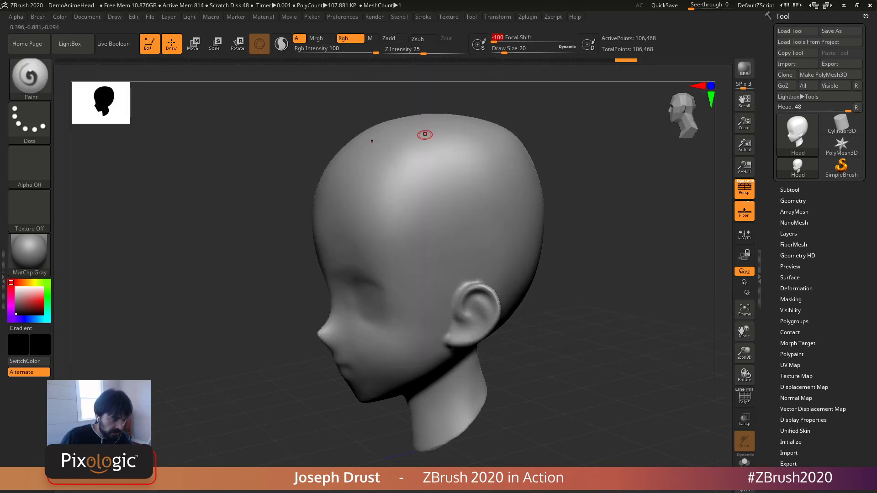
# Step: Check the Paint brush's tablet pressure settings and paint a wavy black stroke from the crown down toward the ear
pyautogui.click(38, 17)
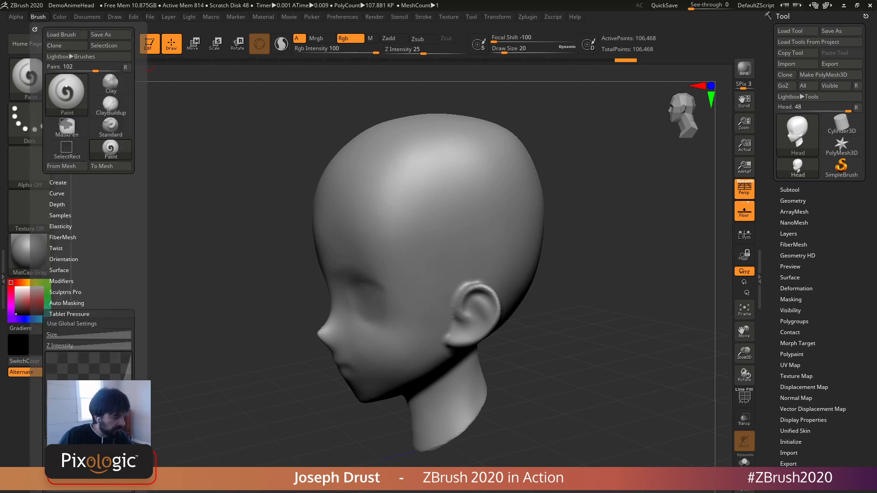
pyautogui.moveTo(140, 320); pyautogui.dragTo(140, 162)
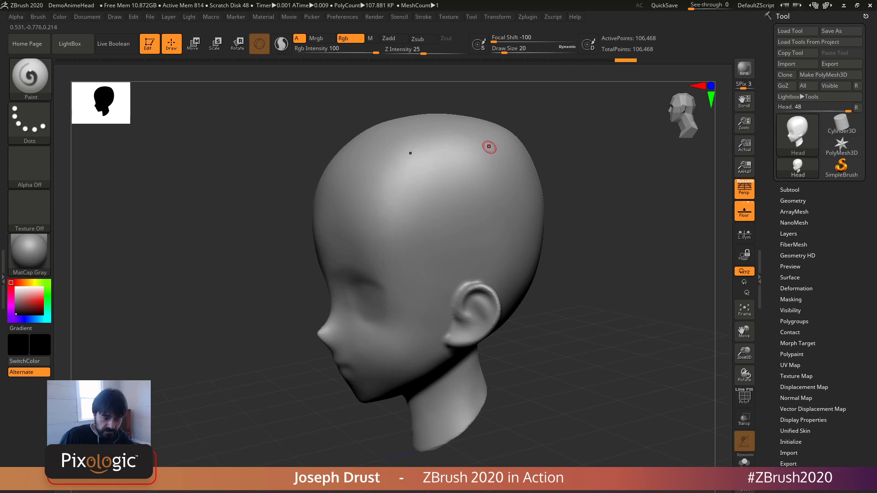
pyautogui.moveTo(488, 146)
pyautogui.mouseDown()
pyautogui.moveTo(481, 183)
pyautogui.moveTo(436, 208)
pyautogui.moveTo(418, 262)
pyautogui.moveTo(432, 274)
pyautogui.mouseUp()
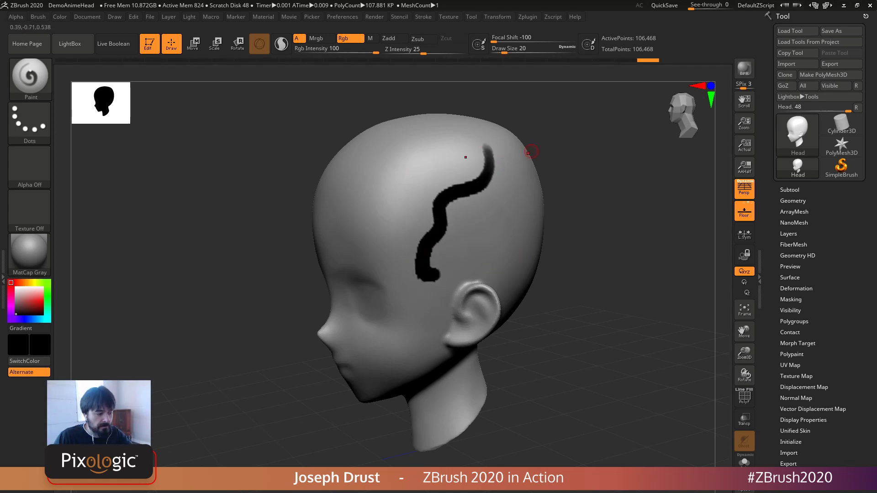
pyautogui.moveTo(586, 199); pyautogui.dragTo(569, 192)
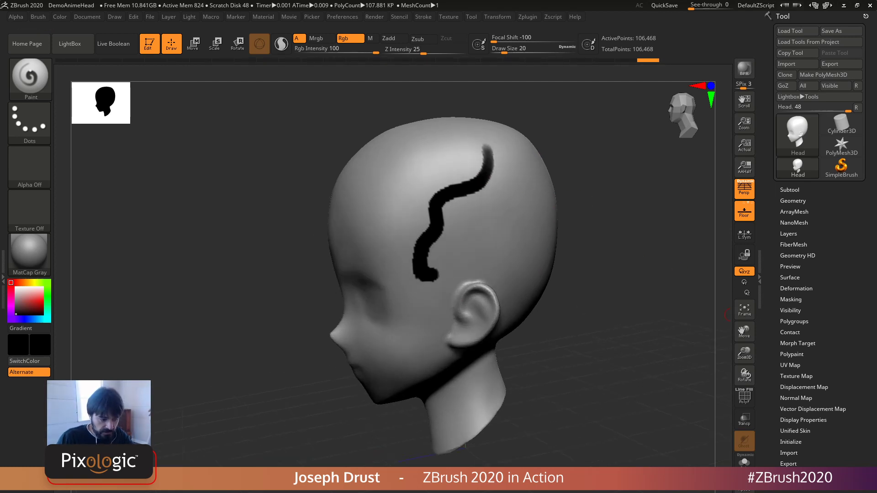
# Step: Mask the head by the intensity of its painted color
pyautogui.moveTo(850, 311); pyautogui.dragTo(849, 258)
pyautogui.keyDown('shift'); pyautogui.click(790, 247); pyautogui.keyUp('shift')
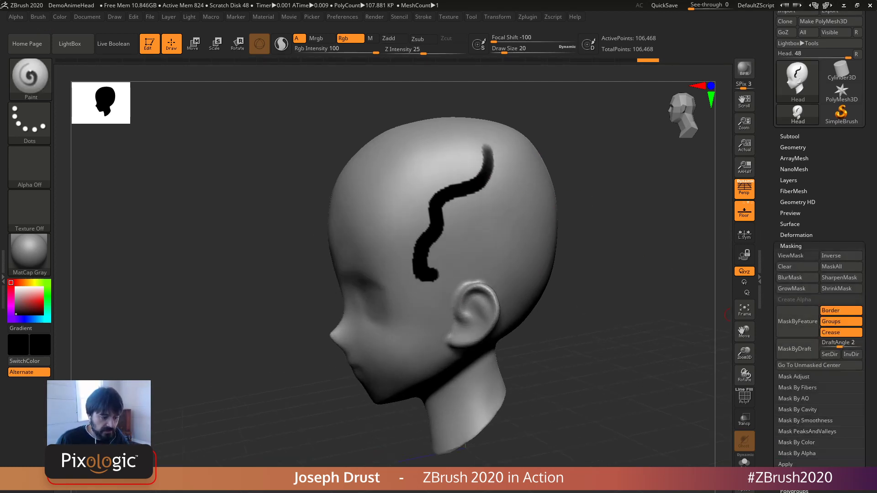
pyautogui.moveTo(776, 289); pyautogui.dragTo(776, 217)
pyautogui.click(796, 371)
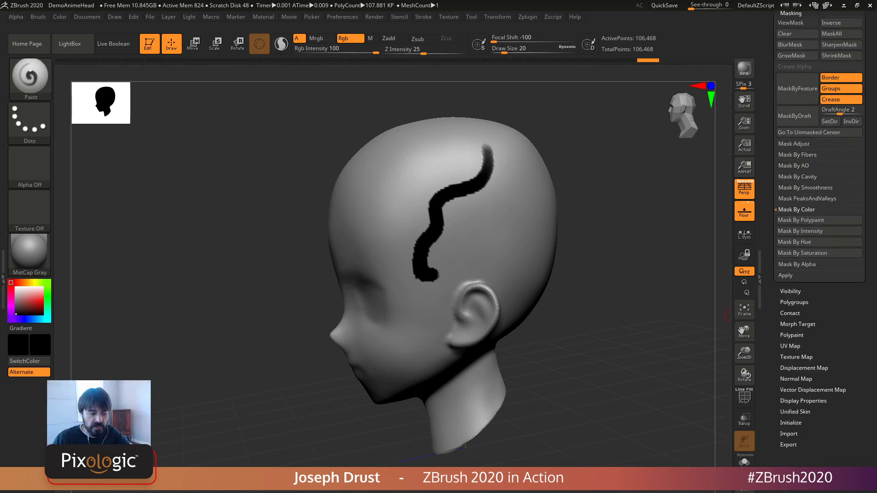
pyautogui.click(799, 232)
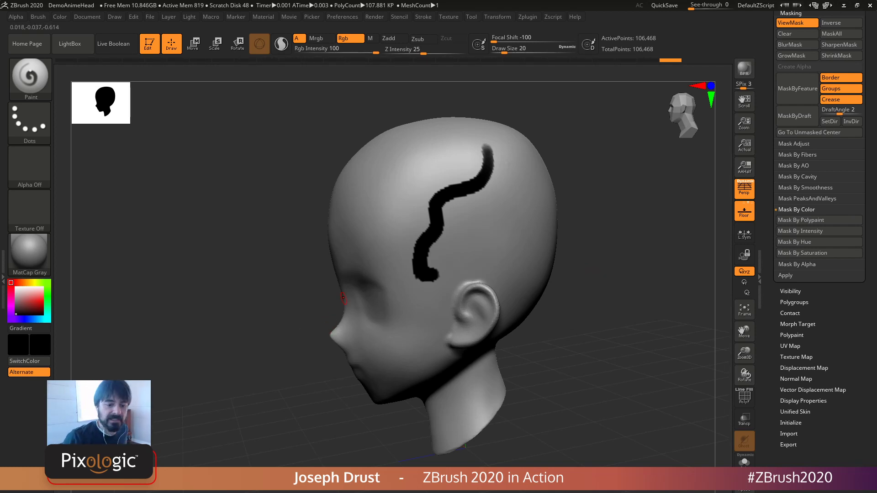
pyautogui.click(342, 16)
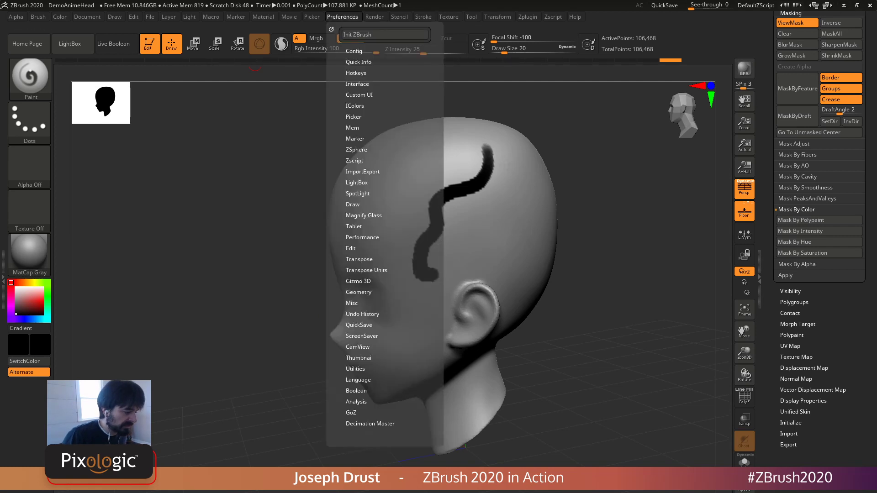
pyautogui.scroll(-3, 380, 229)
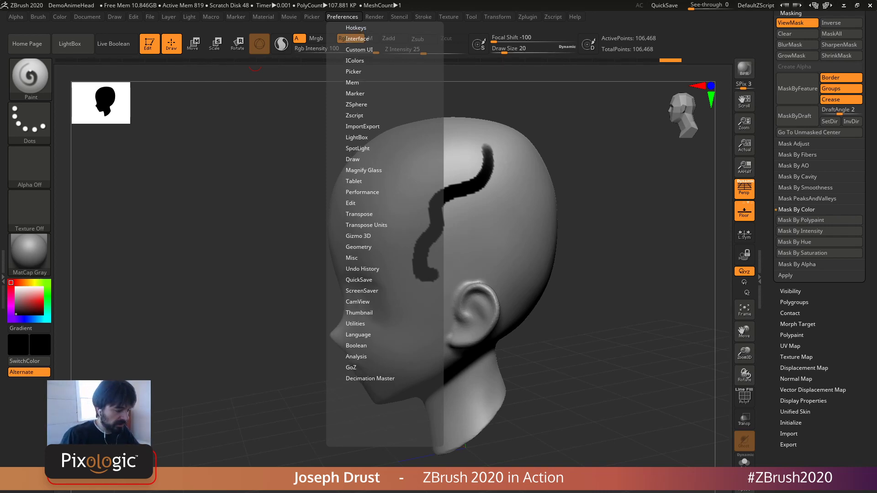
pyautogui.click(362, 195)
pyautogui.scroll(3, 385, 229)
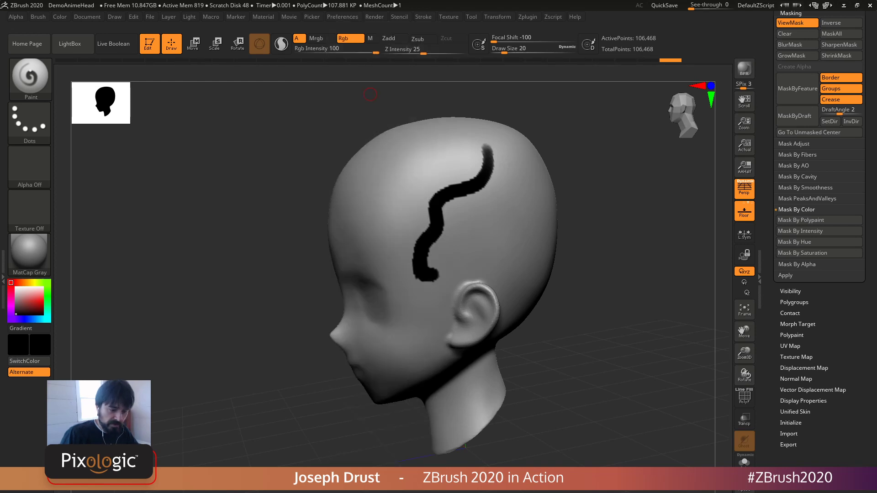
pyautogui.click(343, 17)
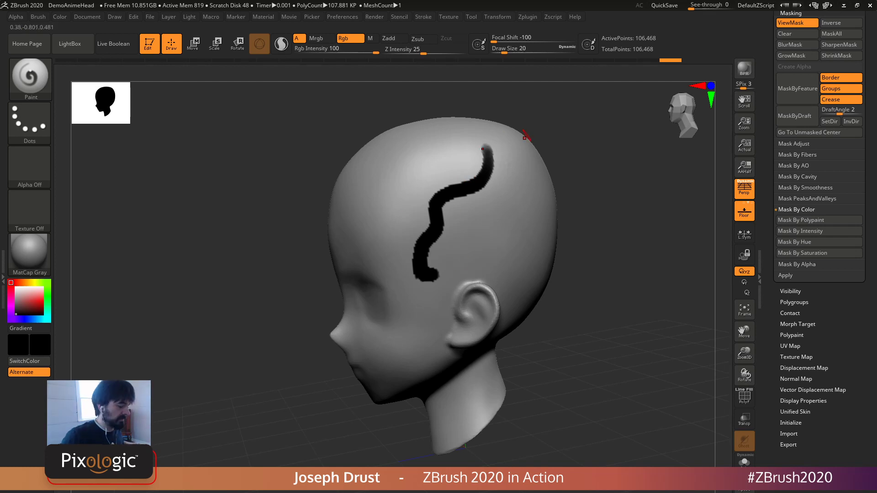
# Step: Load the GroundScans_ZPR_NoGrass project from the 2020 project folder and angle the path stones scan in view
pyautogui.moveTo(525, 137); pyautogui.dragTo(520, 235)
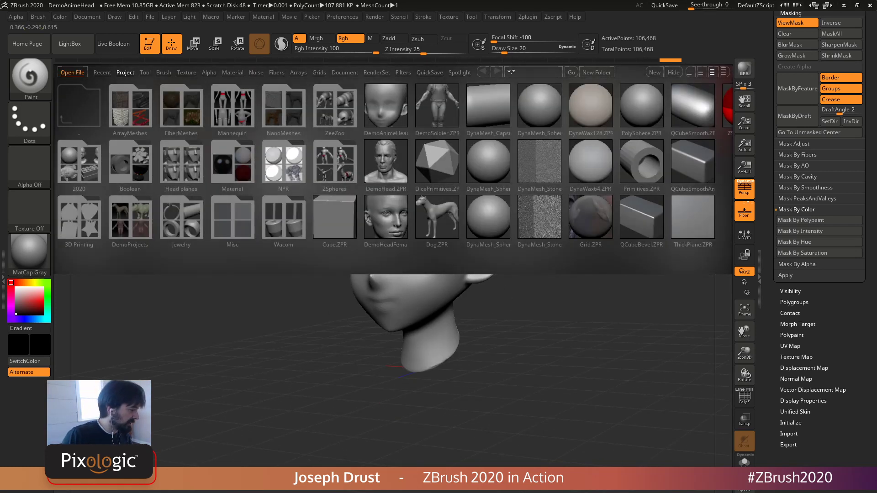
pyautogui.doubleClick(79, 162)
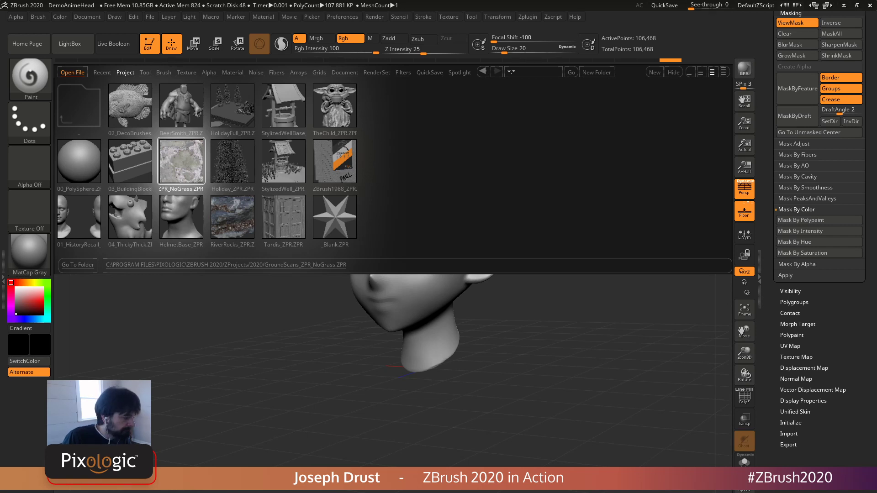
pyautogui.doubleClick(181, 161)
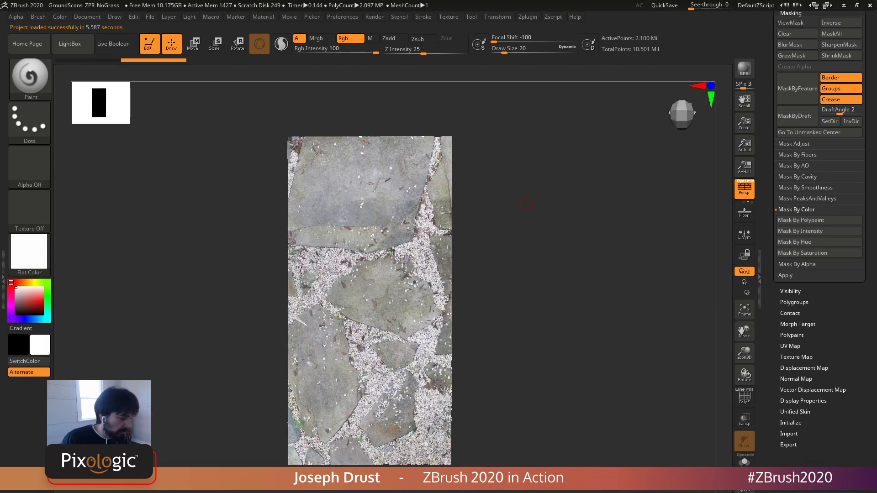
pyautogui.moveTo(561, 268); pyautogui.dragTo(427, 238)
pyautogui.keyDown('alt'); pyautogui.moveTo(585, 212); pyautogui.dragTo(593, 247); pyautogui.keyUp('alt')
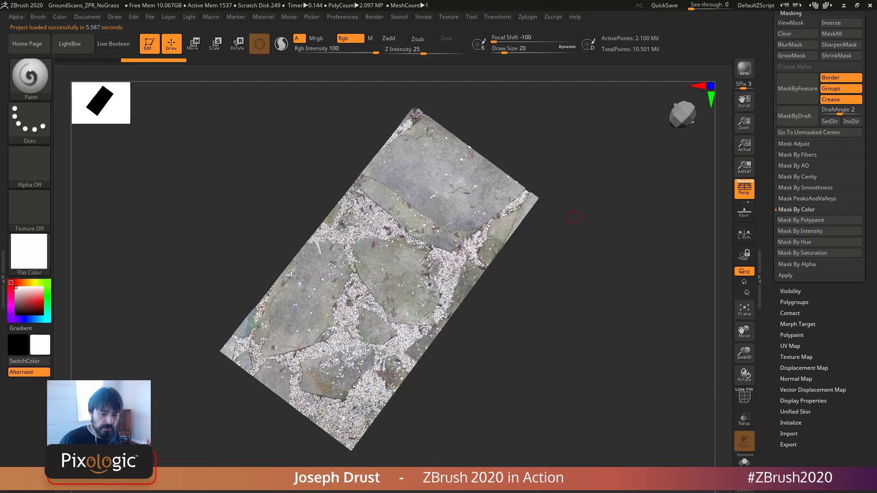
# Step: Reset all brushes to their default settings
pyautogui.click(38, 17)
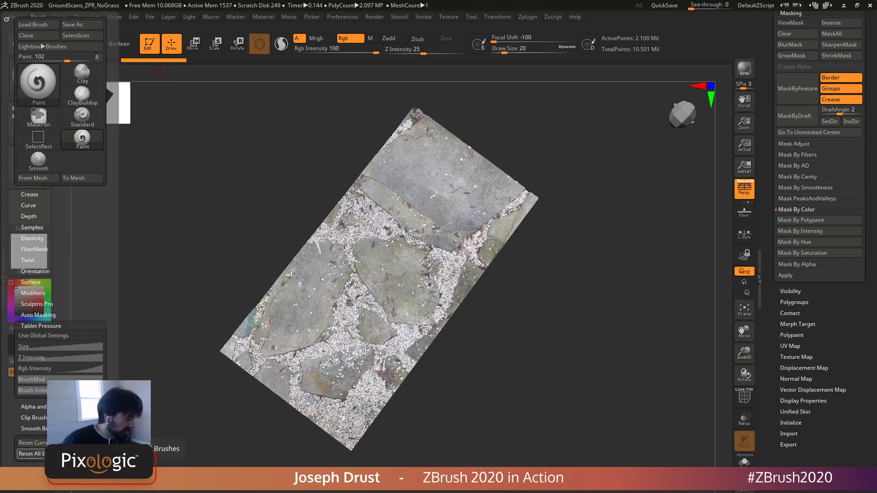
pyautogui.click(64, 454)
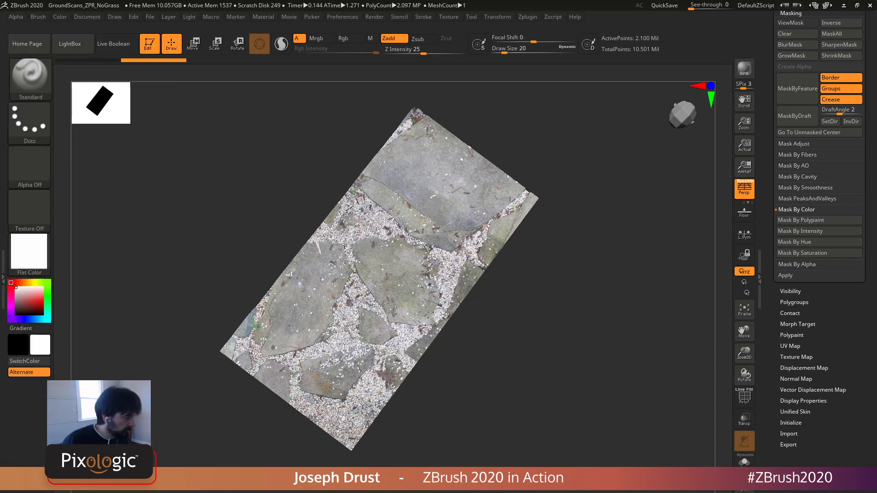
pyautogui.moveTo(525, 329); pyautogui.dragTo(466, 297)
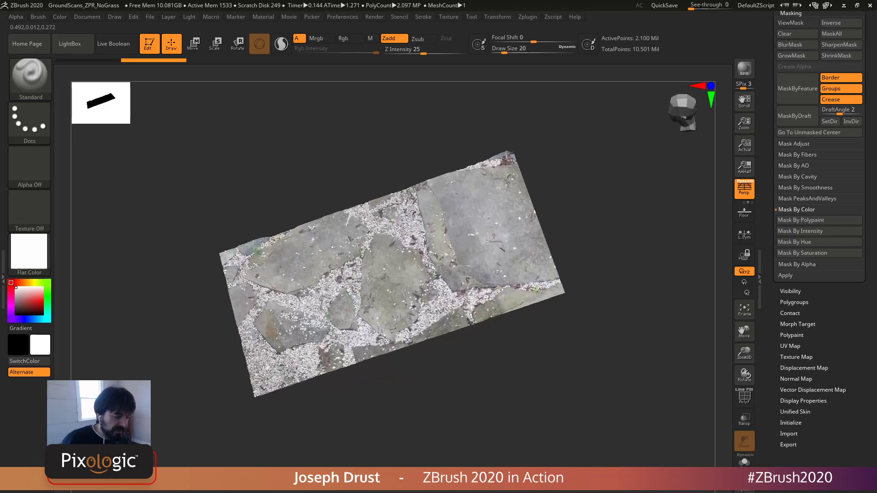
pyautogui.moveTo(711, 194); pyautogui.dragTo(718, 213)
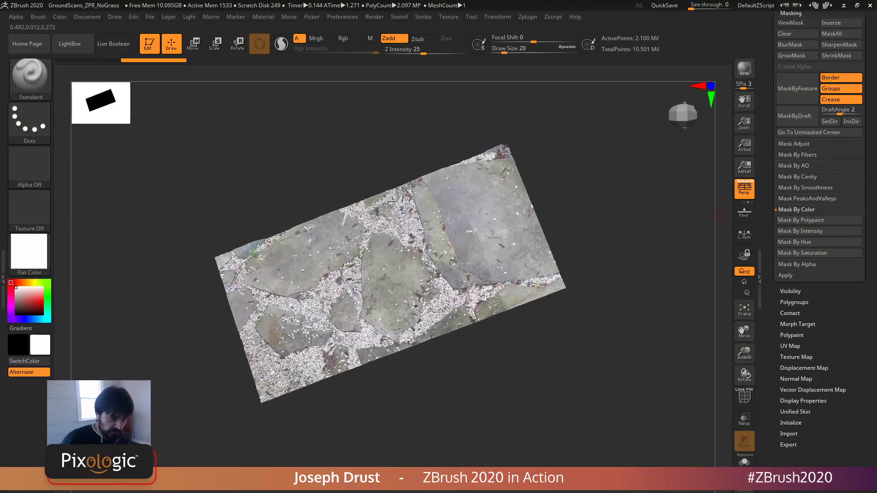
# Step: Expand the subtool list and cycle through the ground scans down to PineNeedles and back to PathStones
pyautogui.moveTo(768, 160); pyautogui.dragTo(770, 445)
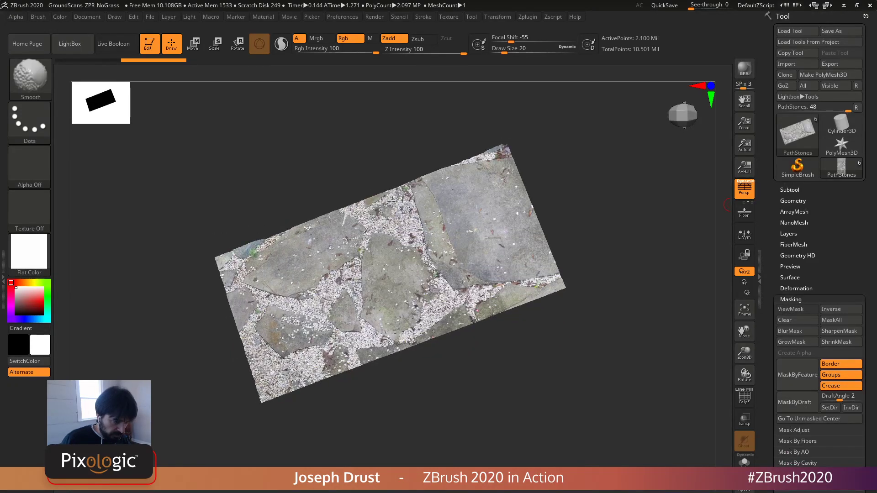
pyautogui.keyDown('shift'); pyautogui.click(793, 201); pyautogui.keyUp('shift')
pyautogui.moveTo(769, 206)
pyautogui.mouseDown()
pyautogui.moveTo(708, 235)
pyautogui.moveTo(667, 296)
pyautogui.mouseUp()
pyautogui.click(789, 186)
pyautogui.moveTo(643, 293)
pyautogui.mouseDown()
pyautogui.moveTo(650, 309)
pyautogui.moveTo(640, 285)
pyautogui.moveTo(643, 305)
pyautogui.mouseUp()
pyautogui.press('Down')
pyautogui.press('Down')
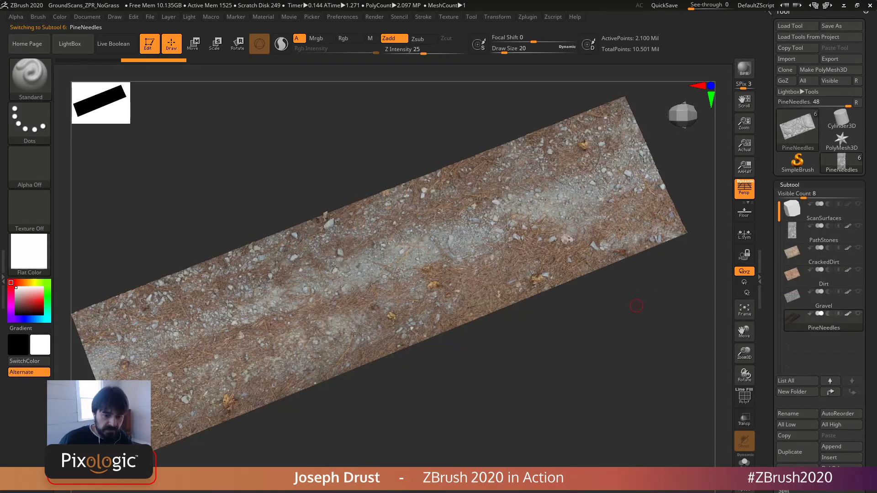
pyautogui.press('Up')
pyautogui.press('Up')
pyautogui.press('Up')
pyautogui.press('Up')
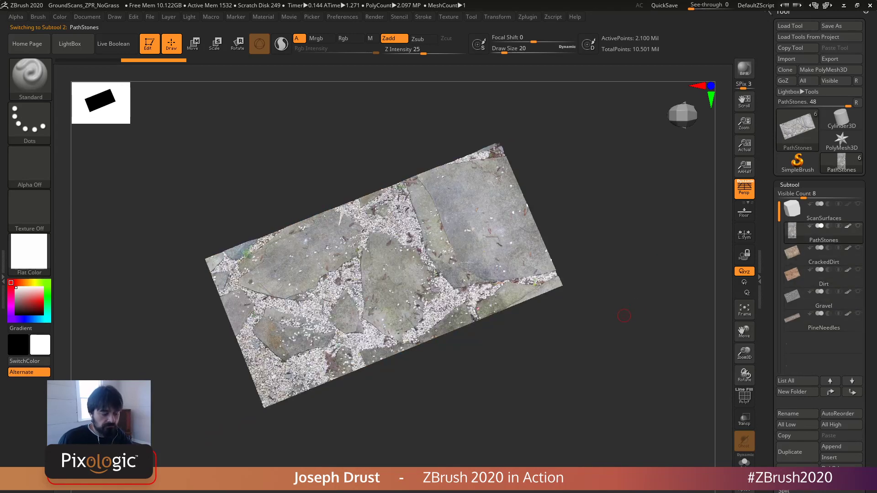
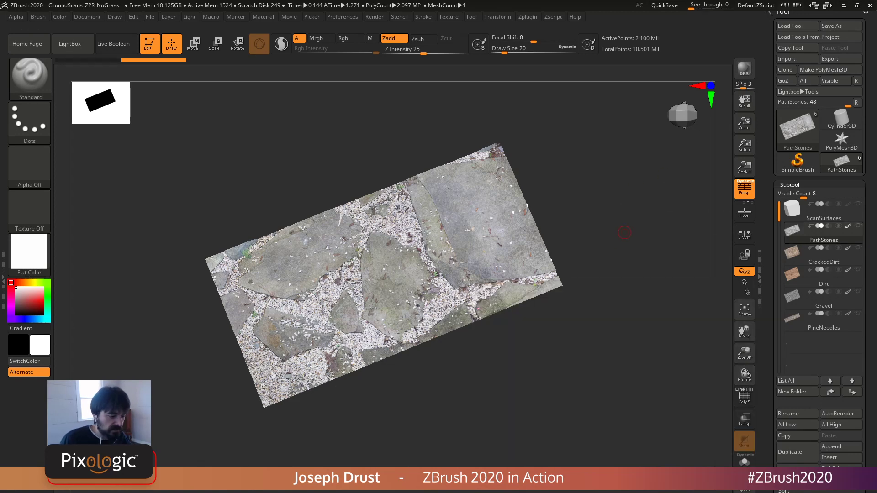
# Step: Duplicate the PathStones subtool and make the copy the active subtool
pyautogui.moveTo(621, 232); pyautogui.dragTo(671, 141)
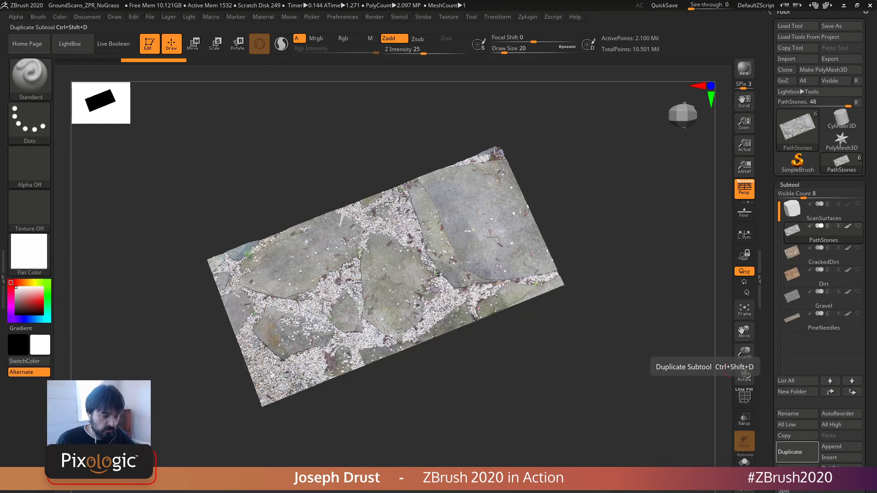
pyautogui.hotkey('ctrl', 'shift', 'd')
pyautogui.click(858, 248)
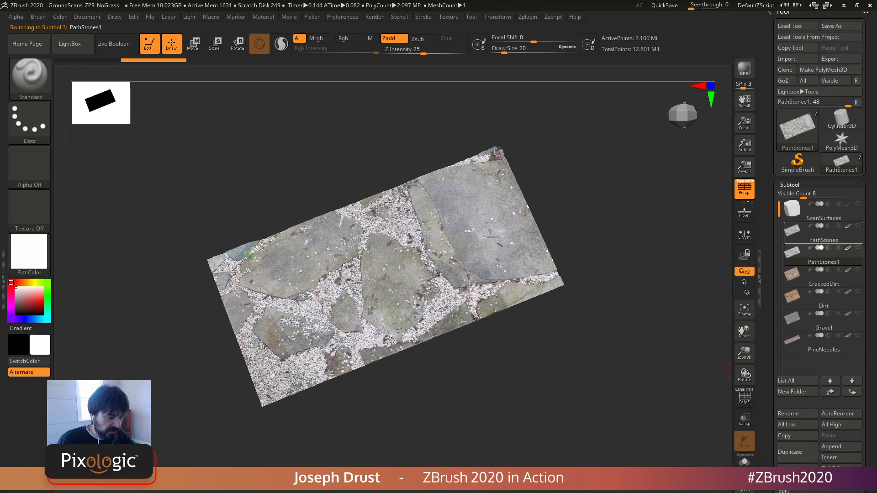
# Step: Make the original PathStones subtool active and delete its older undo history
pyautogui.click(822, 232)
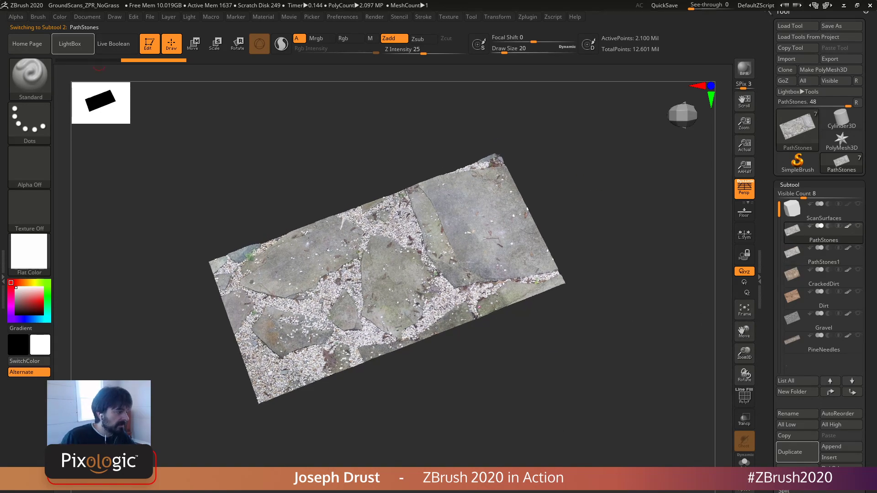
pyautogui.click(134, 17)
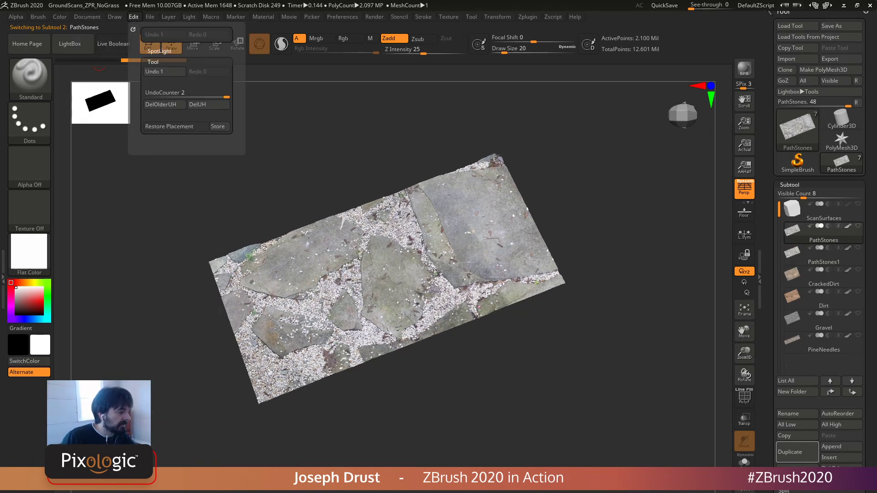
pyautogui.click(165, 104)
pyautogui.moveTo(571, 269); pyautogui.dragTo(555, 267)
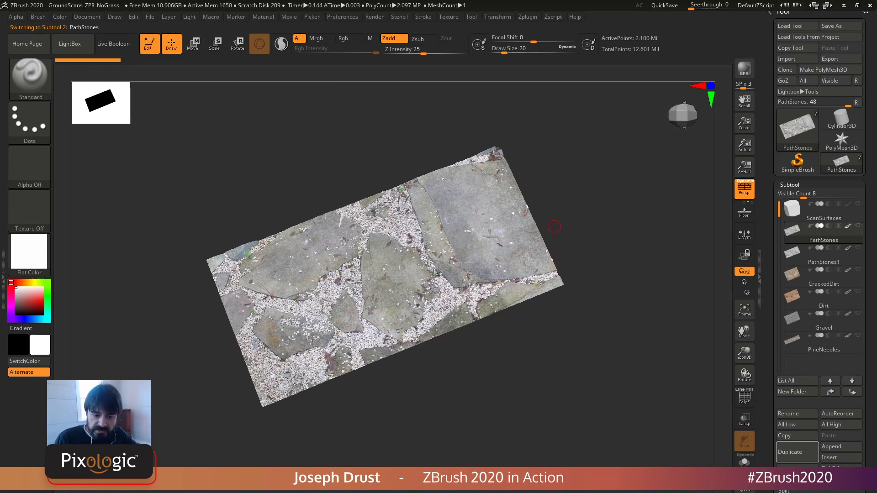
pyautogui.moveTo(551, 183); pyautogui.dragTo(428, 221)
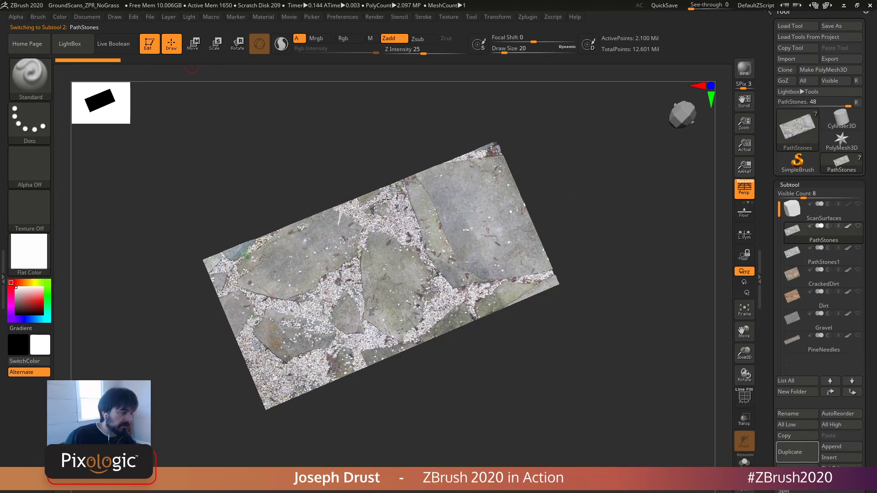
# Step: Choose the XTractor brush and set its draw size to 128
pyautogui.moveTo(104, 60)
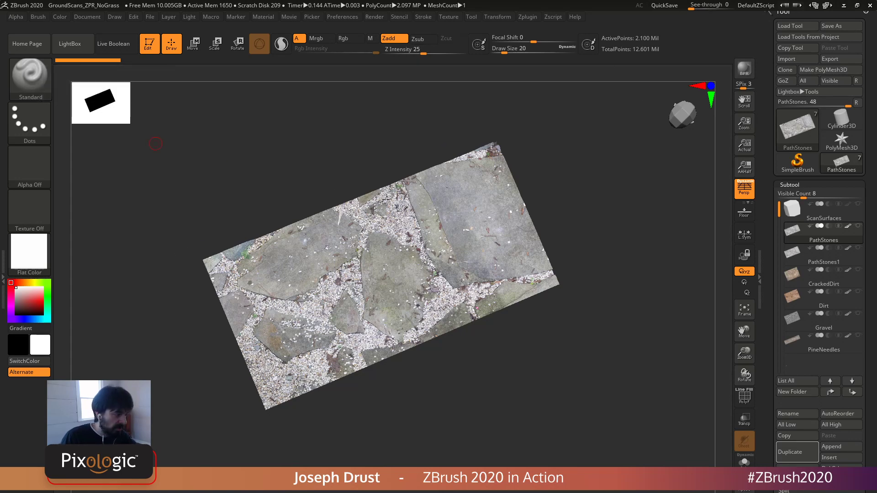
pyautogui.press('b')
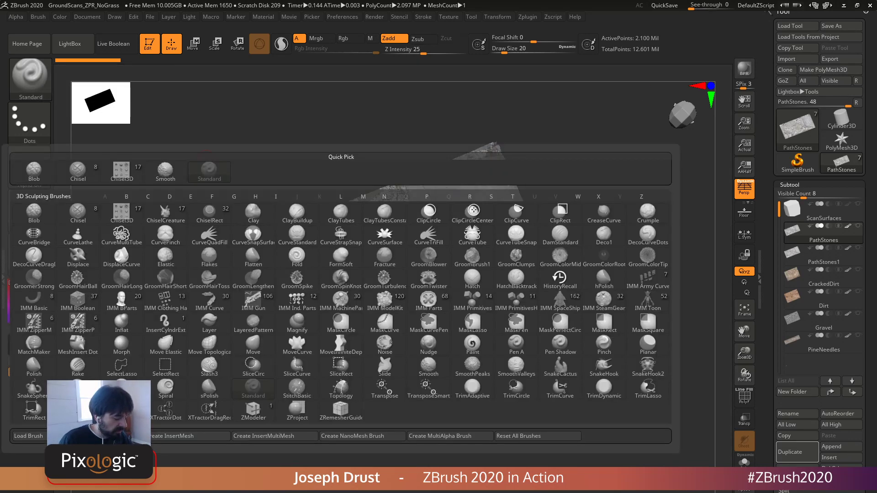
pyautogui.press('x')
pyautogui.click(166, 409)
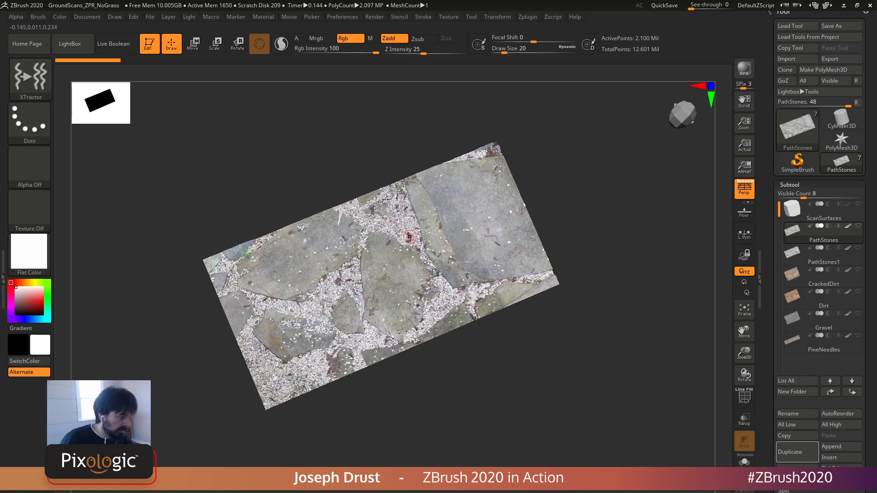
pyautogui.press('space')
pyautogui.moveTo(409, 237); pyautogui.dragTo(427, 237)
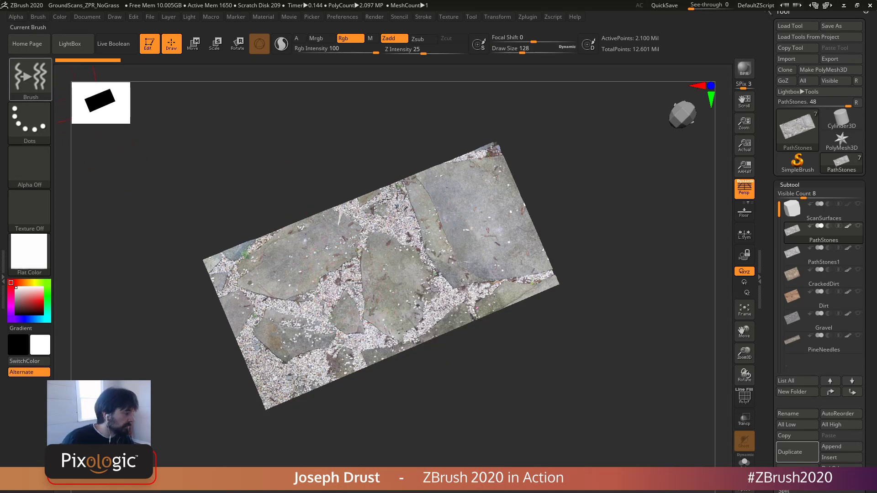
# Step: Set the stroke to DragRect and switch to the XTractorDragRect brush
pyautogui.click(30, 78)
pyautogui.click(29, 121)
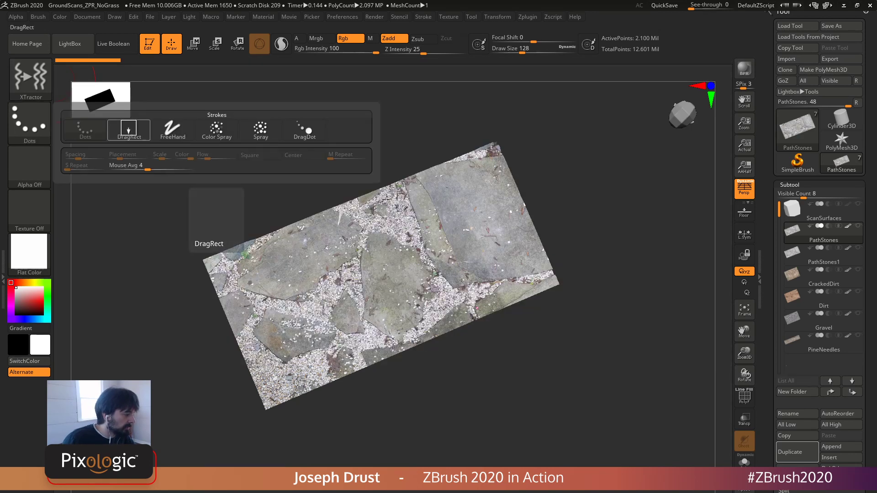
pyautogui.click(129, 129)
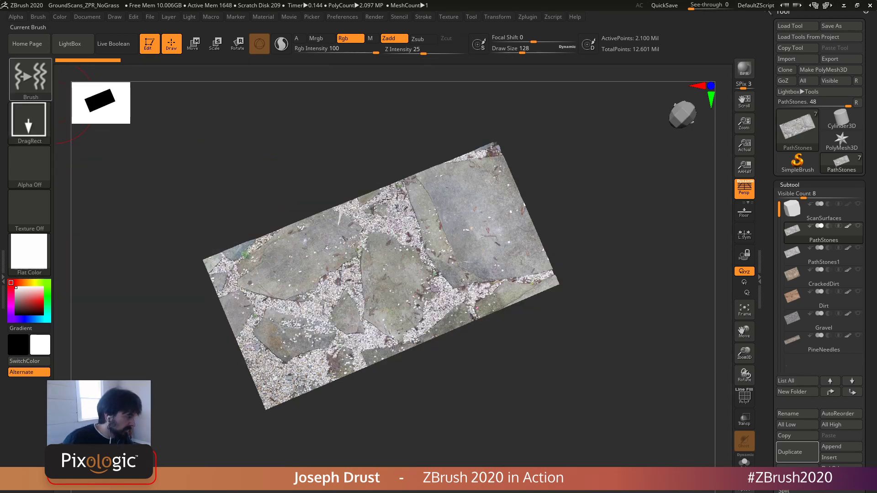
pyautogui.click(30, 77)
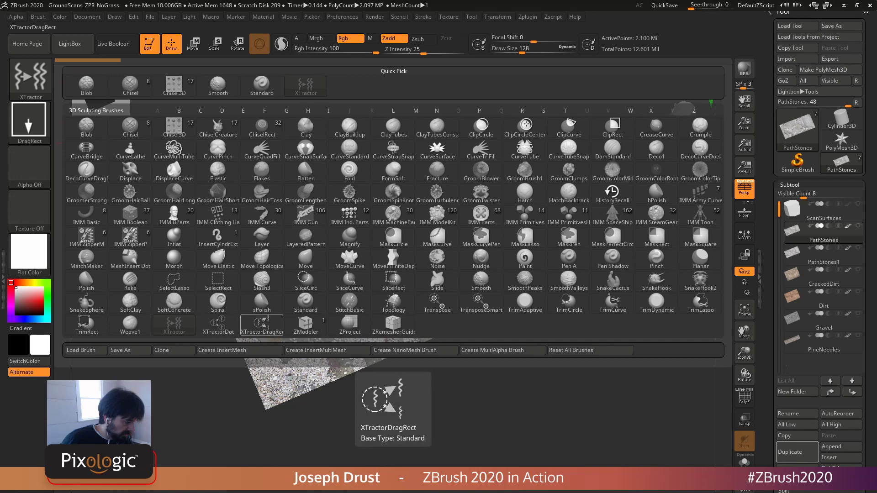
pyautogui.click(261, 326)
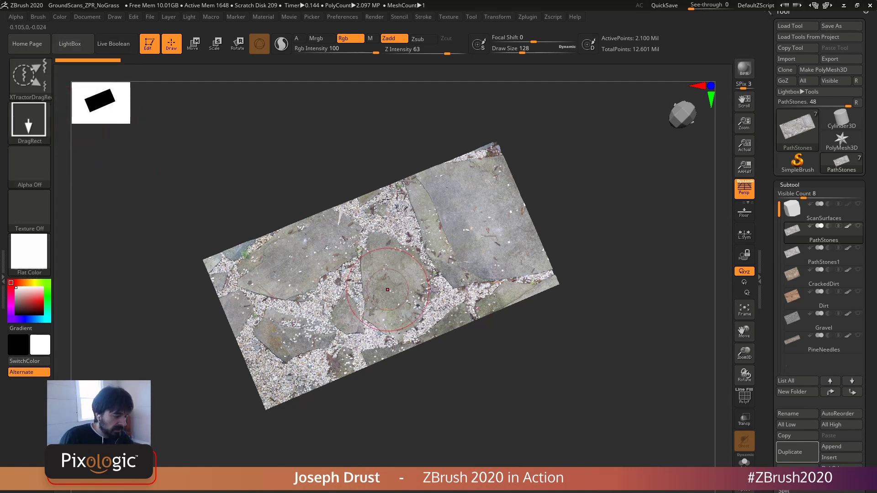
# Step: Capture the path stones surface under the brush as the current alpha and texture
pyautogui.click(16, 17)
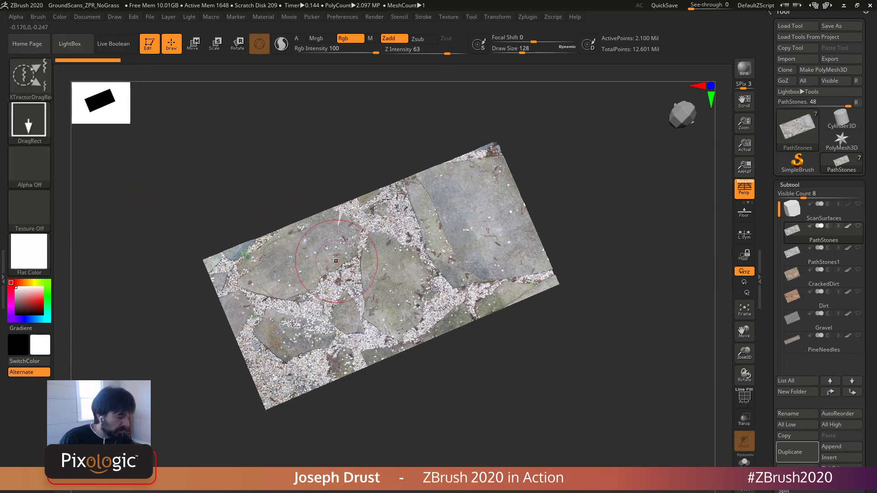
pyautogui.press('g')
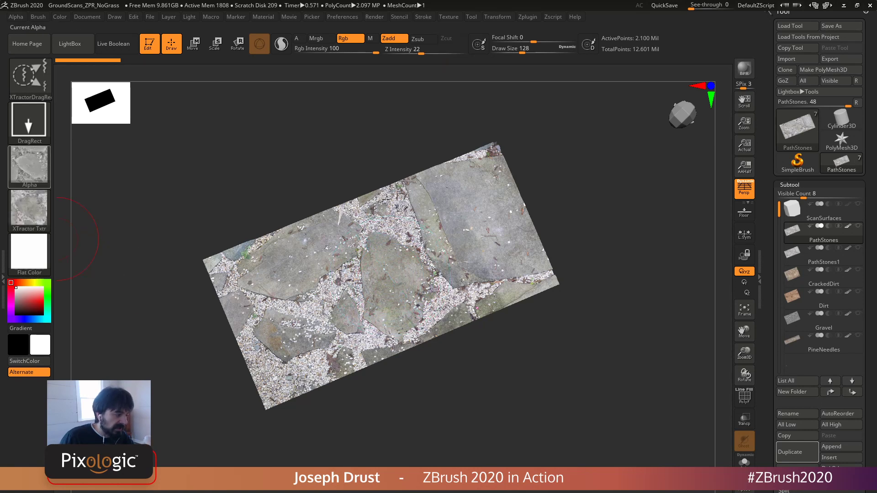
pyautogui.moveTo(28, 209)
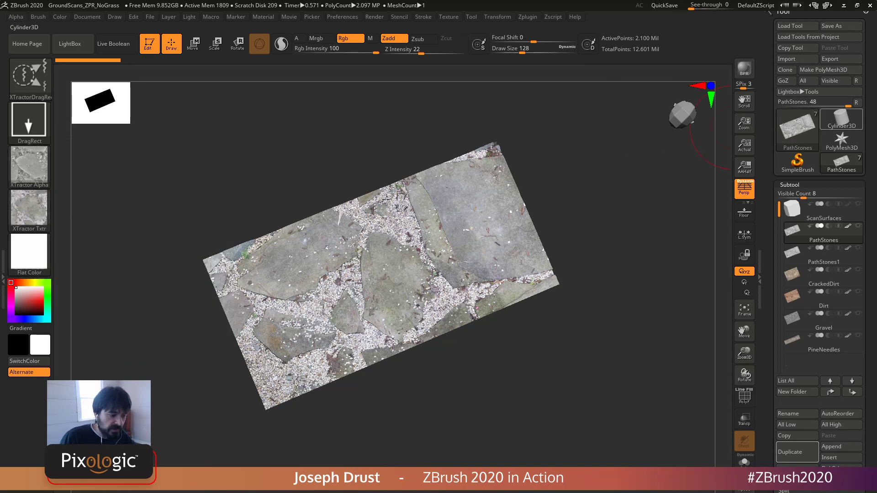
# Step: Load the Cube3D primitive in place of the scan, convert it to a PolyMesh3D and frame it
pyautogui.click(842, 119)
pyautogui.click(797, 130)
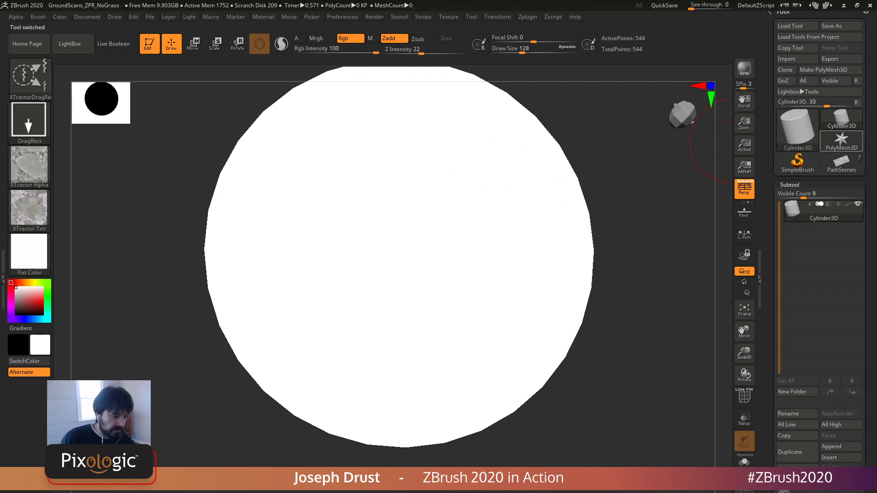
pyautogui.click(839, 123)
pyautogui.click(831, 125)
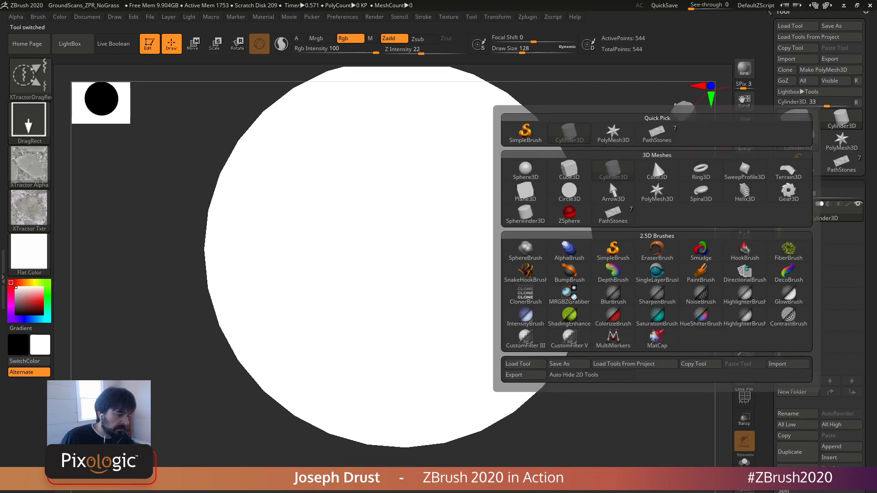
pyautogui.click(569, 169)
pyautogui.click(830, 71)
pyautogui.press('f')
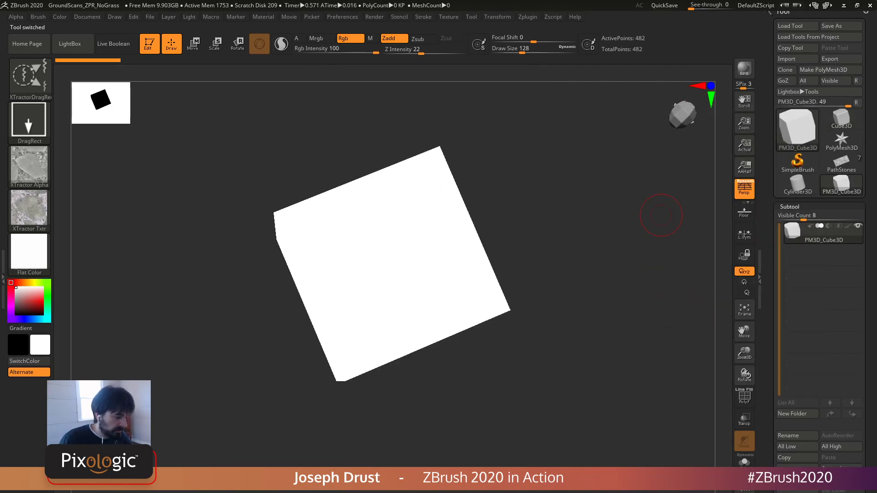
# Step: Apply the SkinShade4 material to the cube and scale it along one axis into a thin slab
pyautogui.keyDown('shift'); pyautogui.moveTo(661, 210); pyautogui.dragTo(654, 244); pyautogui.keyUp('shift')
pyautogui.press('w')
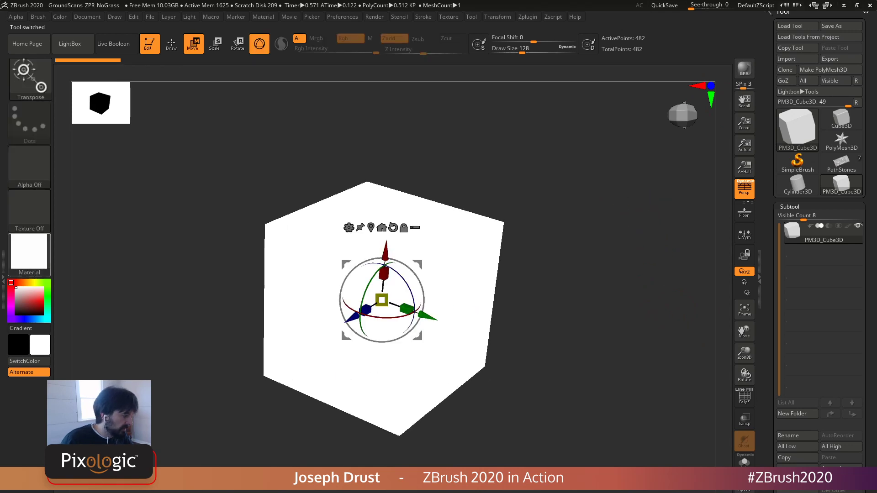
pyautogui.click(29, 253)
pyautogui.click(304, 228)
pyautogui.moveTo(407, 309)
pyautogui.mouseDown()
pyautogui.moveTo(385, 302)
pyautogui.moveTo(397, 305)
pyautogui.mouseUp()
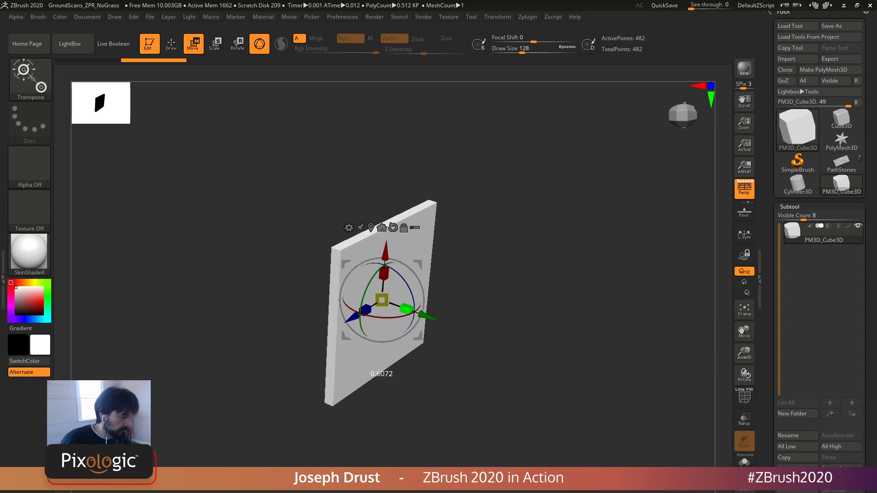
# Step: Subdivide the slab several times for fine detail and return to Draw mode facing its broad side
pyautogui.hotkey('ctrl', 'd')
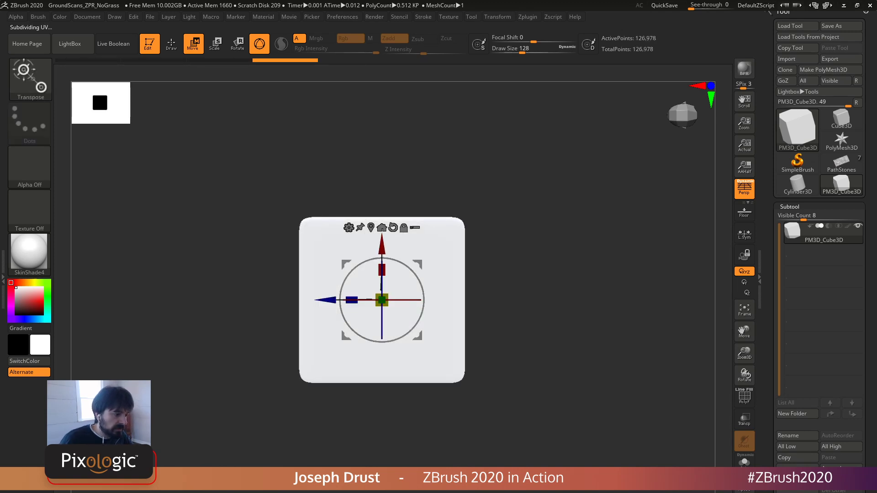
pyautogui.press('f')
pyautogui.hotkey('ctrl', 'd')
pyautogui.press('q')
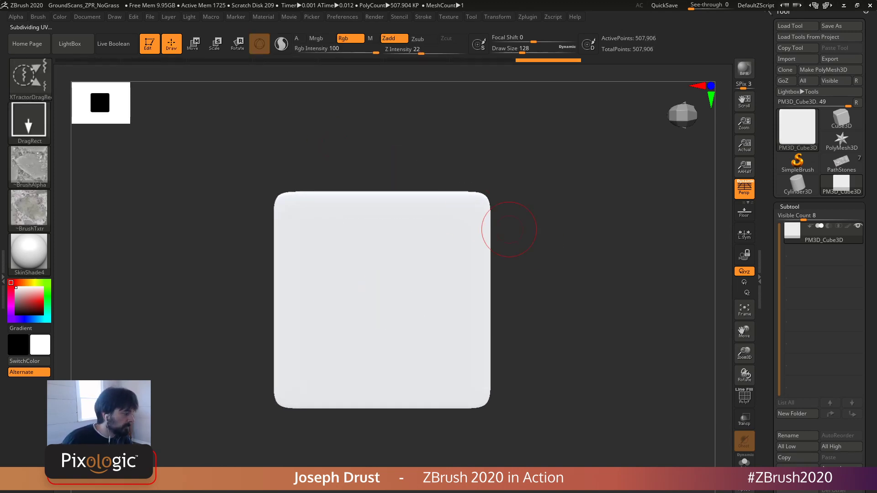
pyautogui.press('f')
# Step: Stamp the captured stone relief at the slab's centre and switch the material to MatCap Gray
pyautogui.moveTo(378, 302); pyautogui.dragTo(323, 357)
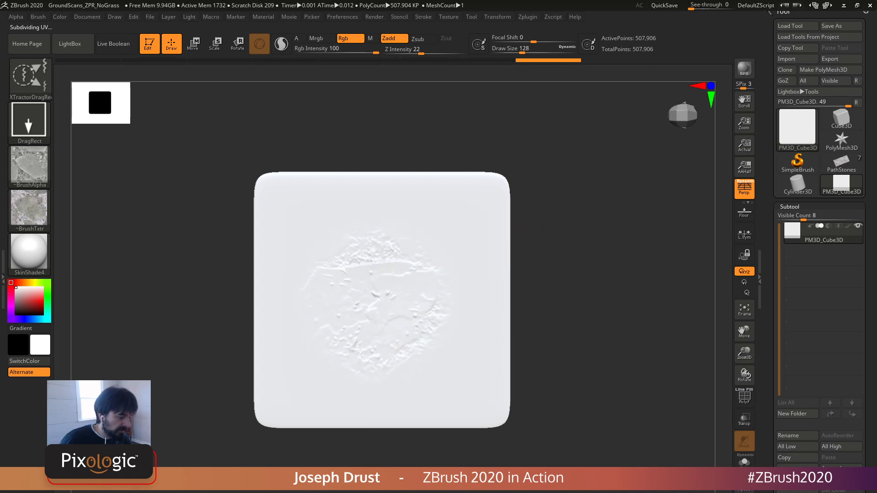
pyautogui.moveTo(495, 343); pyautogui.dragTo(514, 327)
pyautogui.moveTo(611, 346); pyautogui.dragTo(599, 240)
pyautogui.click(29, 254)
pyautogui.click(260, 229)
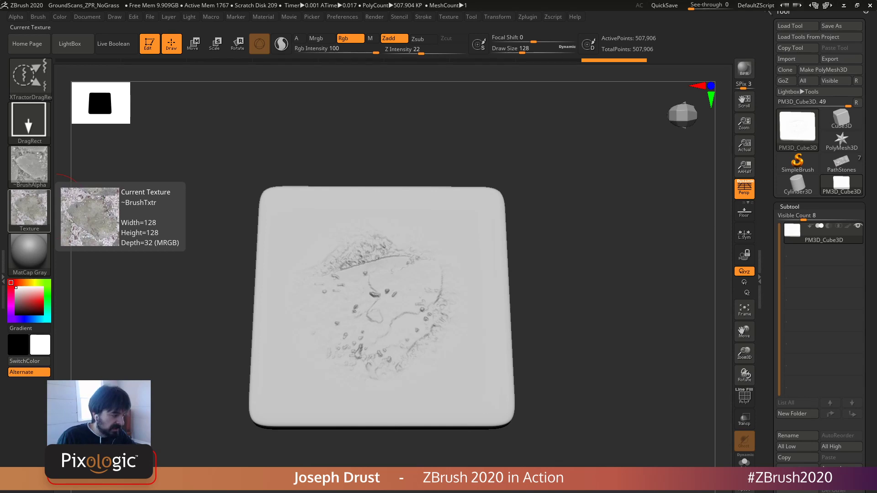
# Step: Inspect and undo the relief stamp, stamp the stone detail again at the slab's centre, and undo that as well
pyautogui.moveTo(29, 165)
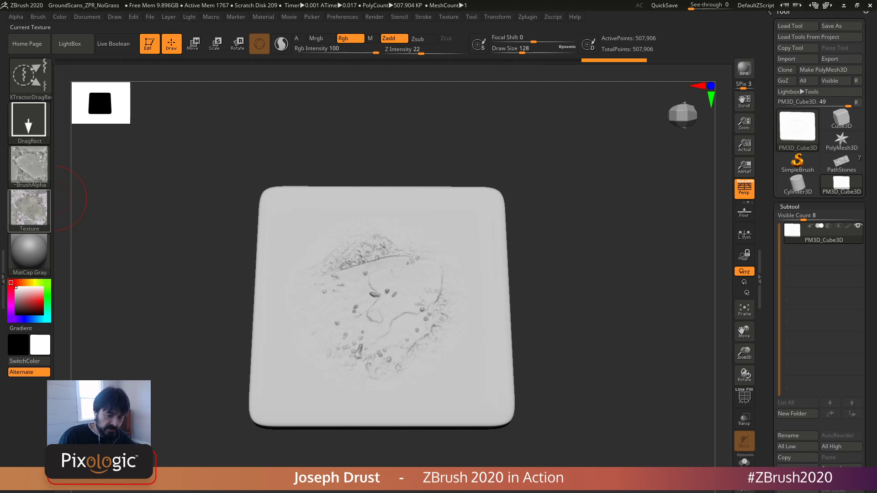
pyautogui.moveTo(211, 283); pyautogui.dragTo(233, 294)
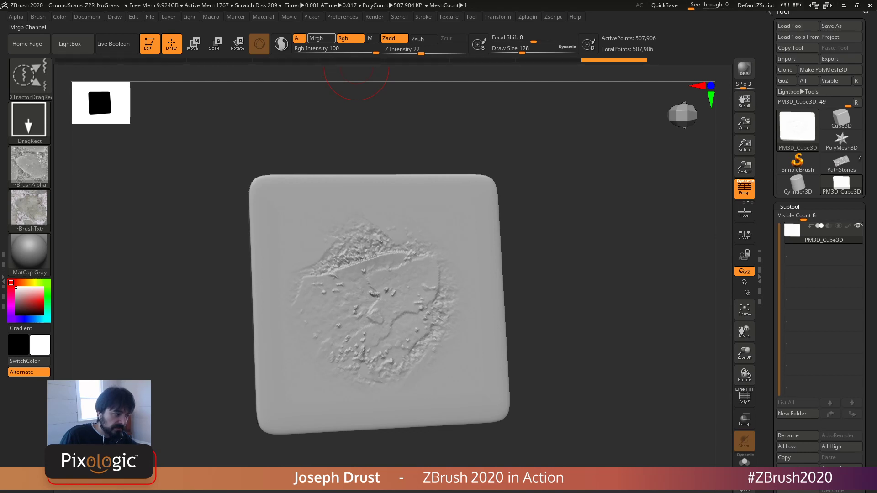
pyautogui.moveTo(579, 226)
pyautogui.mouseDown()
pyautogui.moveTo(608, 228)
pyautogui.moveTo(539, 224)
pyautogui.mouseUp()
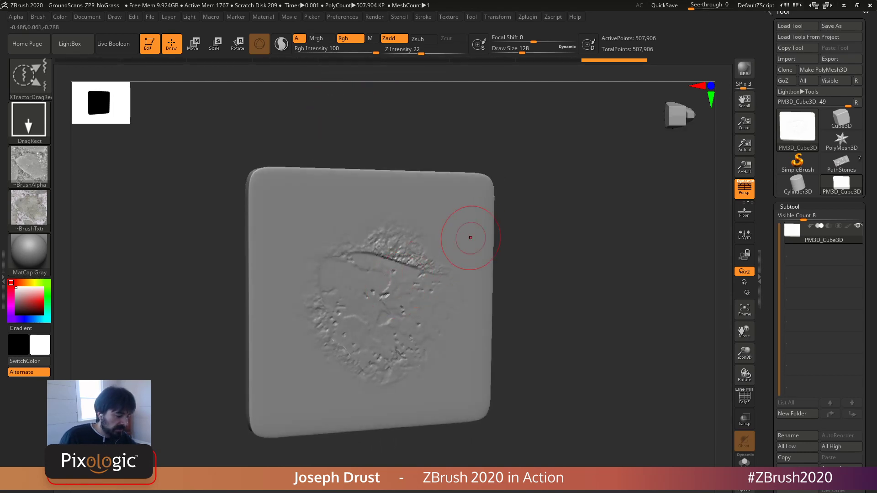
pyautogui.hotkey('ctrl', 'z')
pyautogui.moveTo(549, 188); pyautogui.dragTo(516, 210)
pyautogui.moveTo(408, 291); pyautogui.dragTo(478, 272)
pyautogui.moveTo(582, 245); pyautogui.dragTo(630, 241)
pyautogui.hotkey('ctrl', 'z')
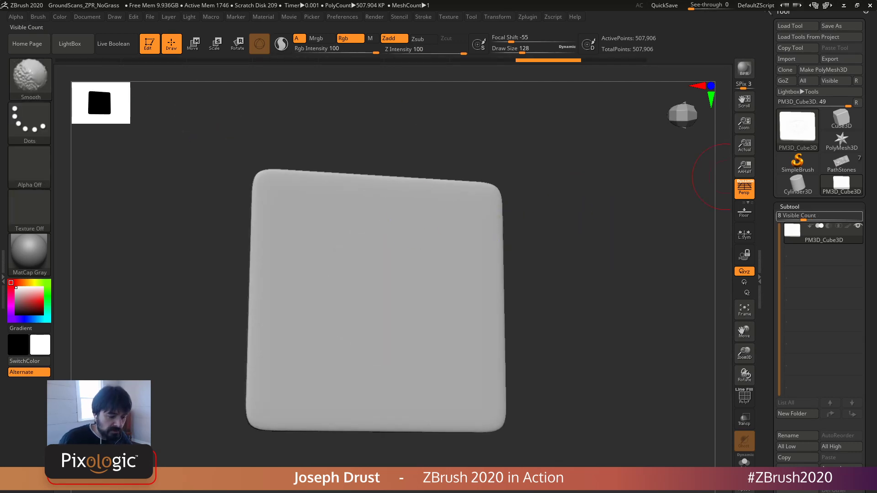
# Step: Turn on polypaint for the slab and set its material back to SkinShade4
pyautogui.keyDown('shift'); pyautogui.click(848, 226); pyautogui.keyUp('shift')
pyautogui.moveTo(535, 239); pyautogui.dragTo(514, 235)
pyautogui.click(29, 253)
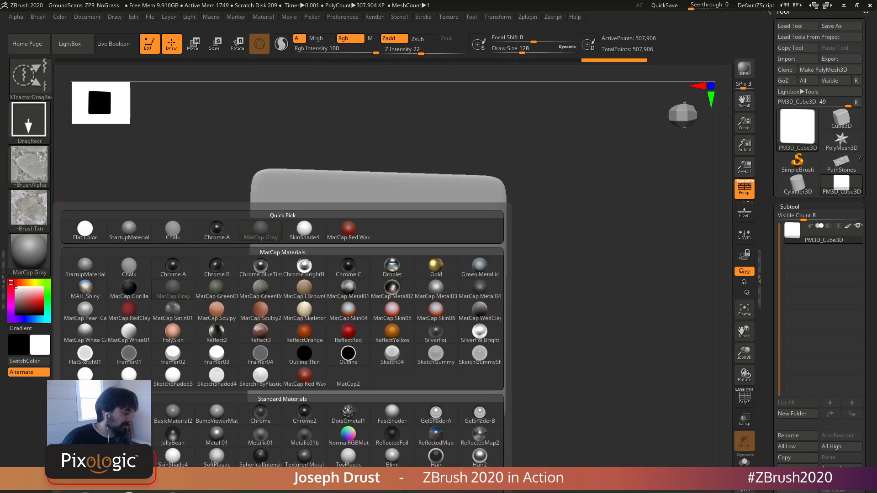
pyautogui.click(304, 229)
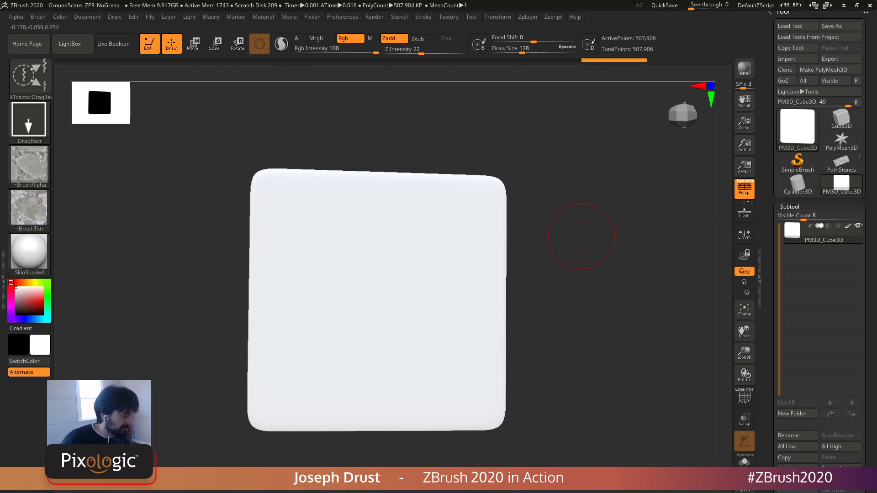
# Step: Stamp the captured stone colour and relief onto the centre of the polypainted slab, and undo the stamp
pyautogui.moveTo(360, 294); pyautogui.dragTo(434, 219)
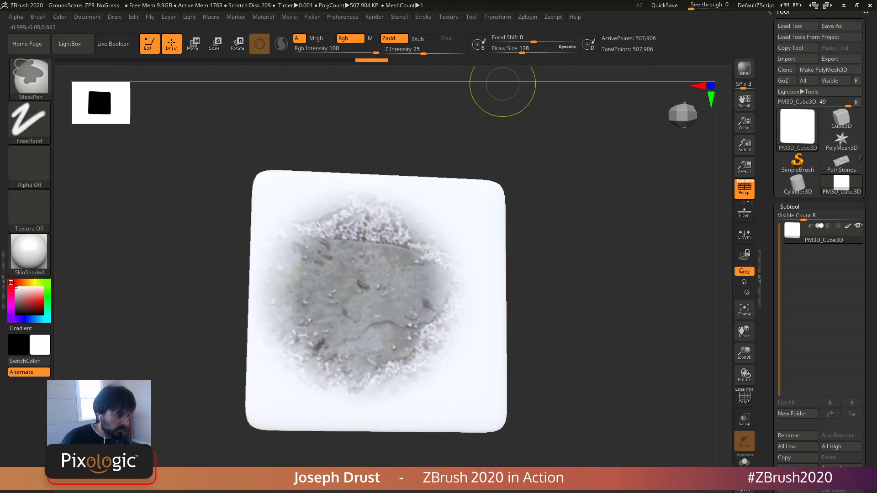
pyautogui.hotkey('ctrl', 'z')
# Step: Set the focal shift to -85, stamp the full square of stone colour and relief on the slab, and undo the stamp
pyautogui.click(499, 41)
pyautogui.moveTo(375, 291); pyautogui.dragTo(414, 391)
pyautogui.moveTo(624, 329); pyautogui.dragTo(614, 333)
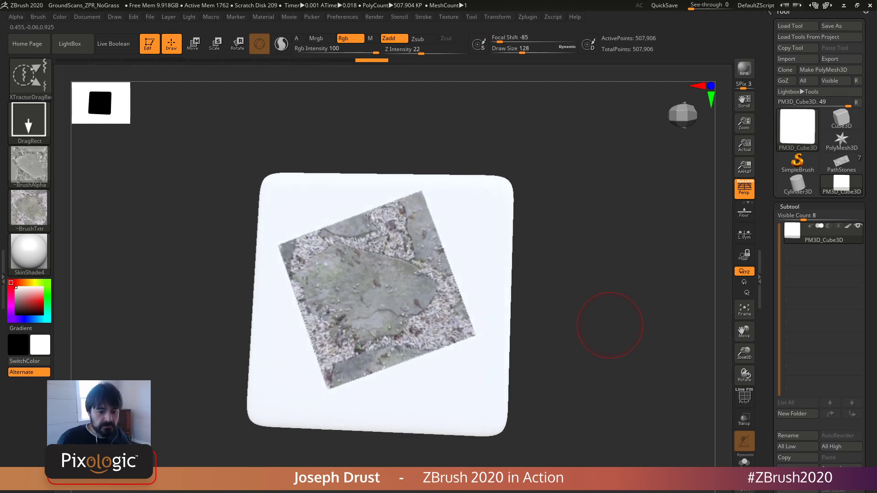
pyautogui.hotkey('ctrl', 'z')
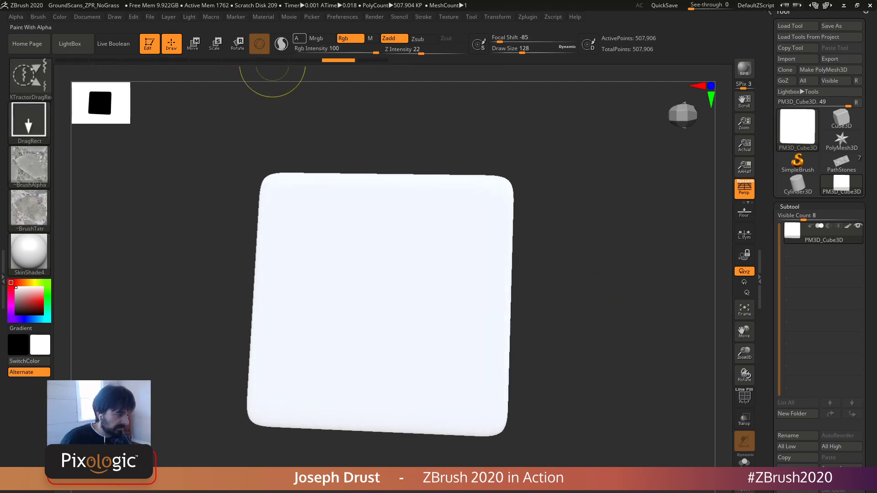
# Step: Turn on Paint With Alpha, stamp a larger patch of the stone scan on the slab, and undo the stamp
pyautogui.click(298, 38)
pyautogui.moveTo(376, 294); pyautogui.dragTo(437, 409)
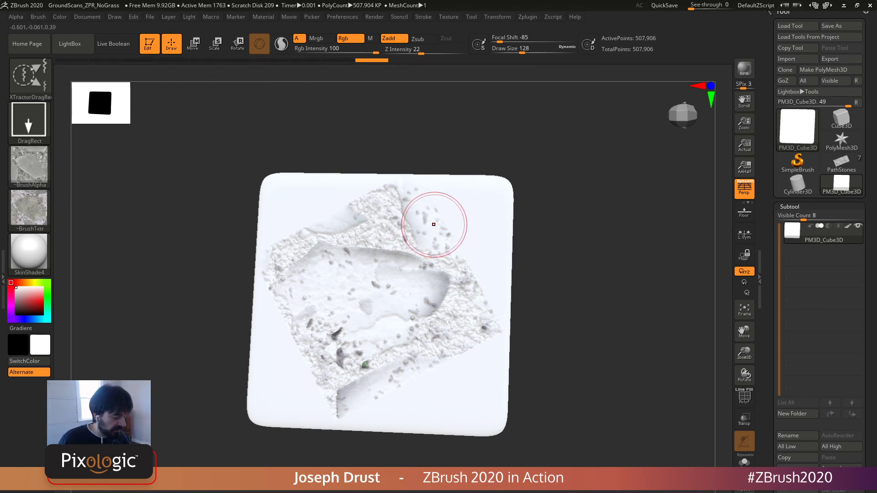
pyautogui.hotkey('ctrl', 'z')
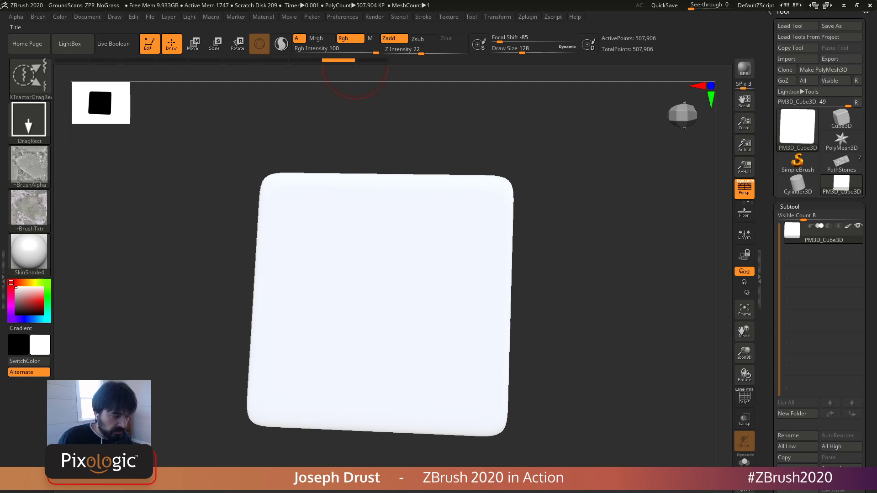
# Step: Turn off Paint With Alpha and stamp a tilted square of the captured stone scan onto the centre of the slab
pyautogui.click(299, 38)
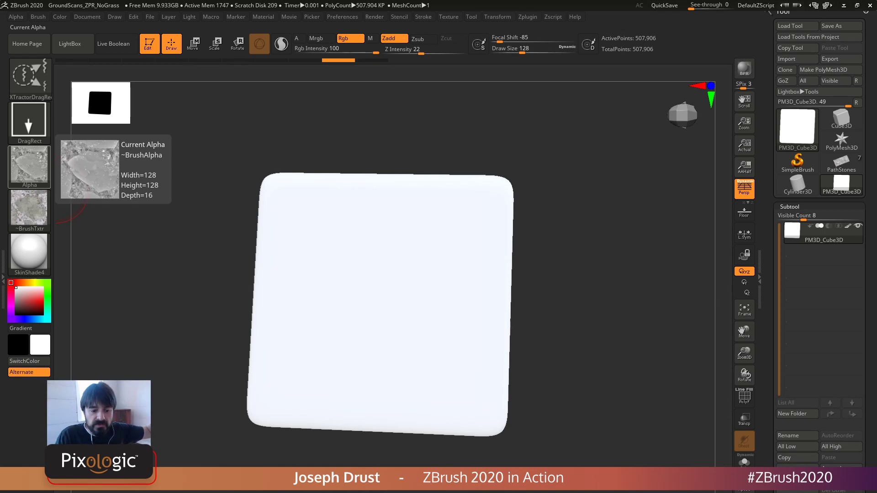
pyautogui.moveTo(373, 284); pyautogui.dragTo(438, 266)
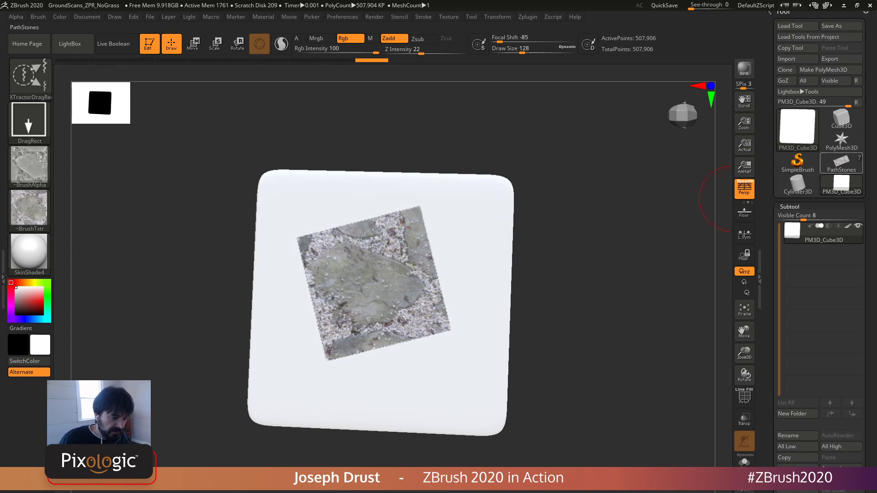
# Step: Switch back to the path stones scan, select its duplicate PathStones1 and view the surface from an angle
pyautogui.click(842, 163)
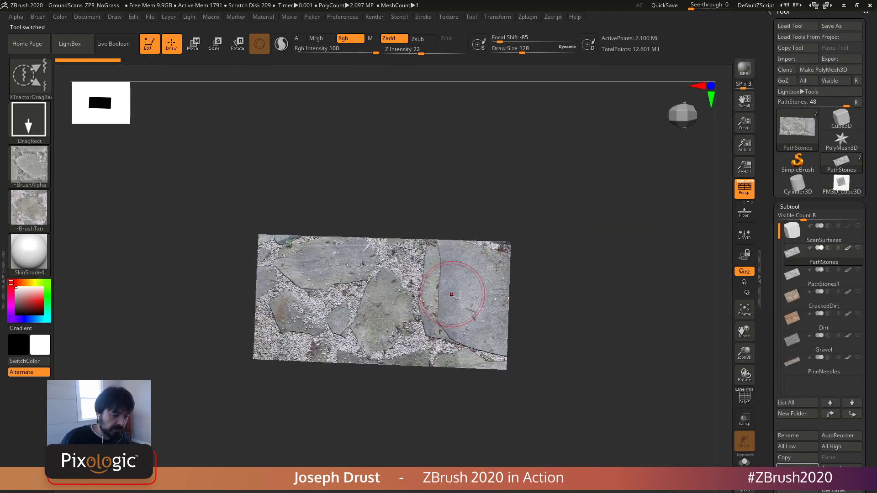
pyautogui.moveTo(576, 206); pyautogui.dragTo(584, 186)
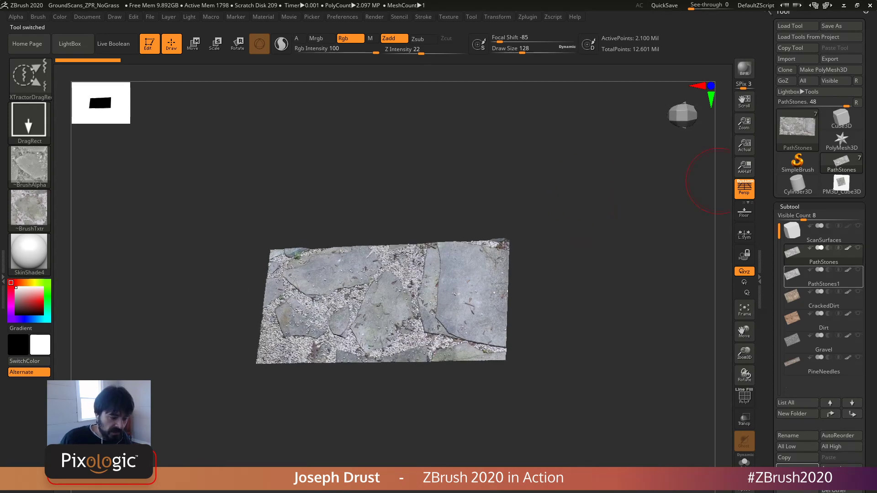
pyautogui.click(812, 278)
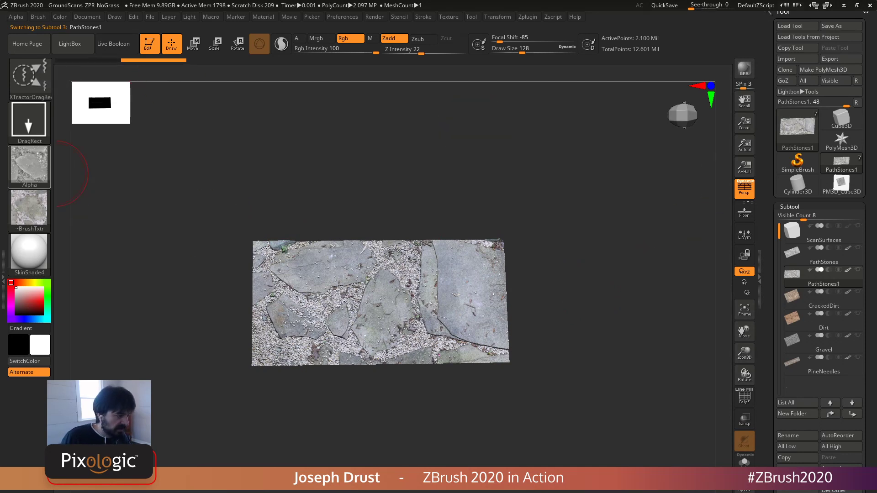
pyautogui.moveTo(29, 167)
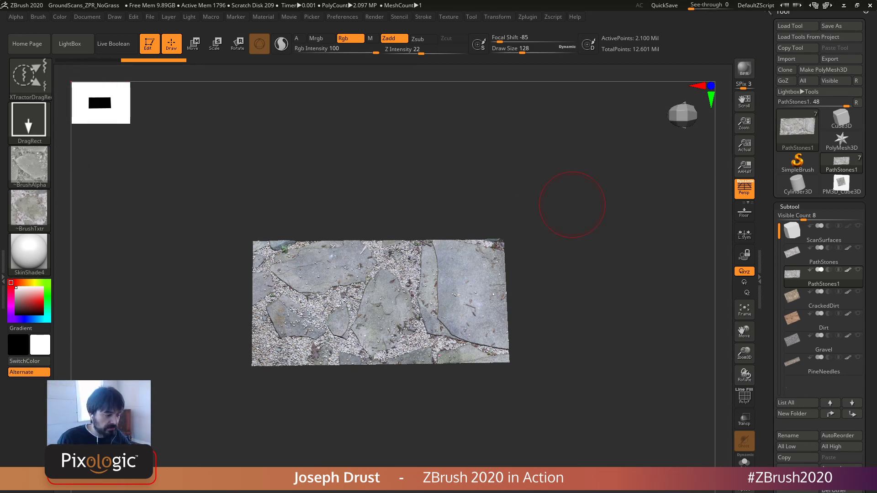
pyautogui.moveTo(572, 205)
pyautogui.mouseDown()
pyautogui.moveTo(576, 155)
pyautogui.moveTo(571, 187)
pyautogui.mouseUp()
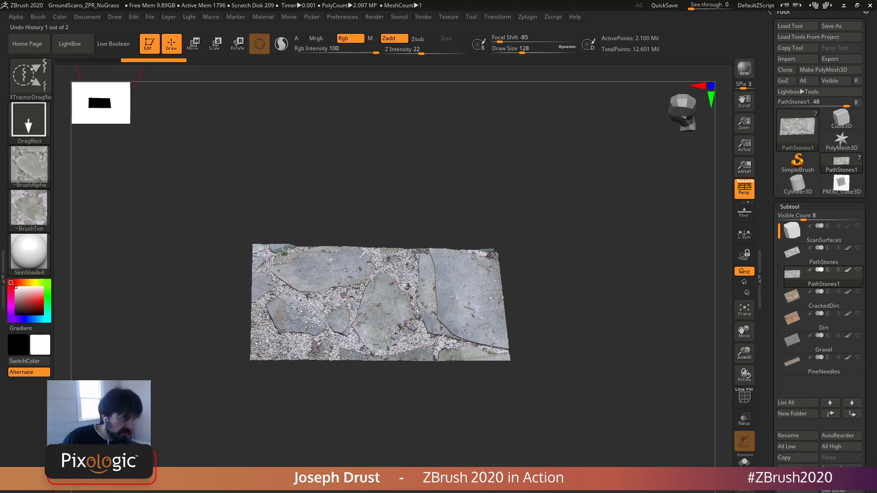
# Step: Compare the PathStones scan with its duplicate PathStones1, ending on the duplicate in a straight front view
pyautogui.moveTo(514, 196); pyautogui.dragTo(503, 243)
pyautogui.click(796, 255)
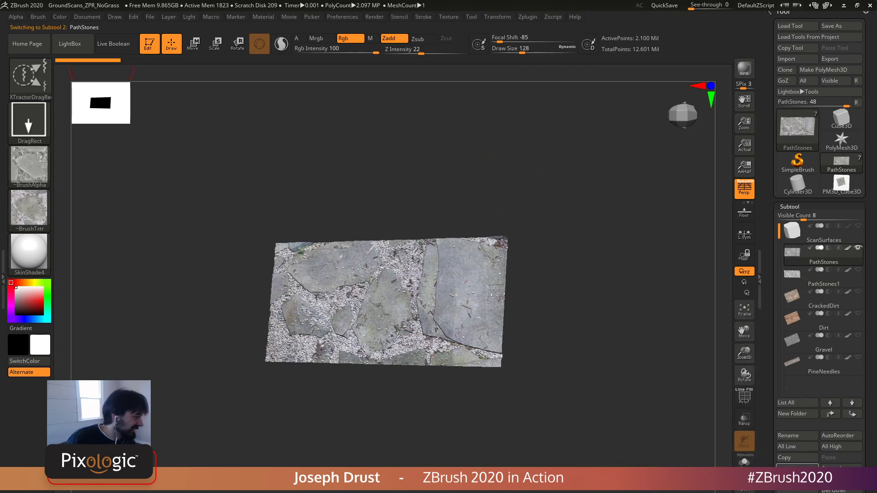
pyautogui.click(796, 277)
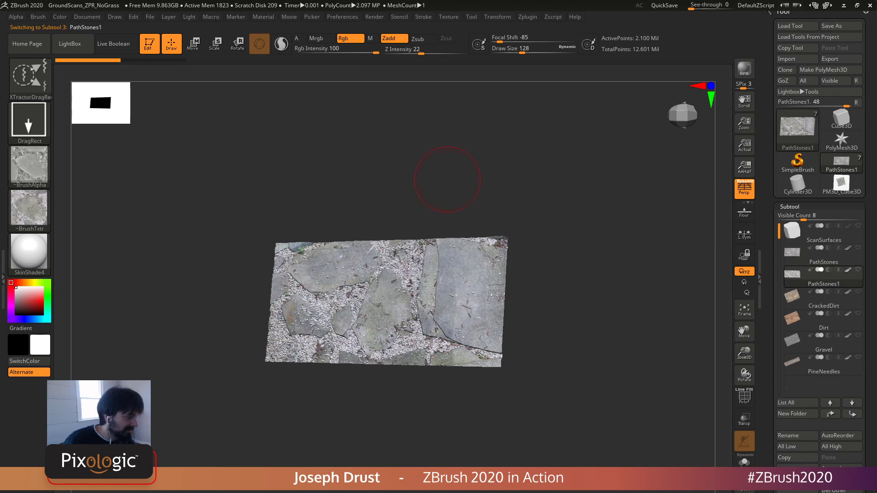
pyautogui.keyDown('shift'); pyautogui.moveTo(431, 147); pyautogui.dragTo(441, 147); pyautogui.keyUp('shift')
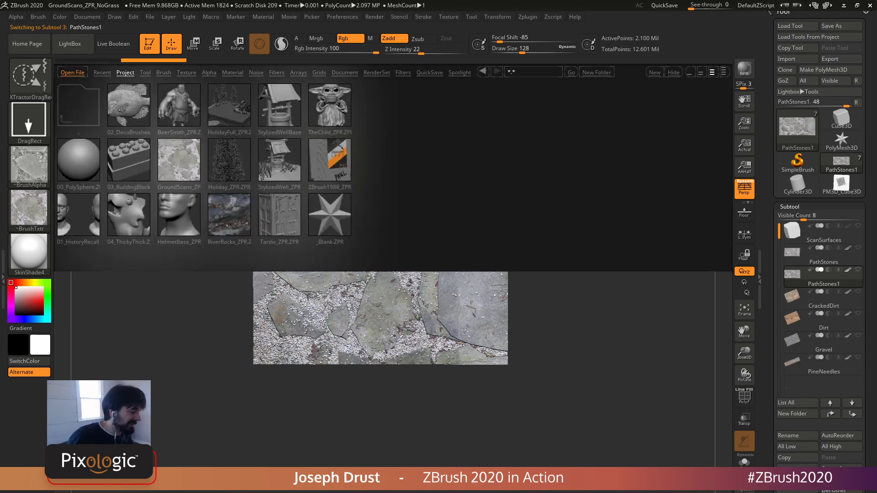
# Step: Reload the GroundScans project and select the CrackedDirt scan
pyautogui.doubleClick(177, 160)
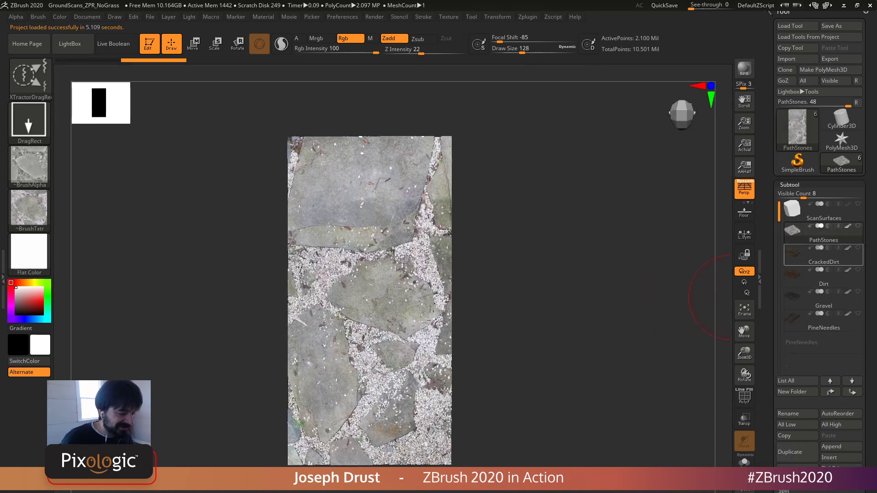
pyautogui.click(800, 256)
# Step: Undo and redo the last change on the CrackedDirt scan, and compare its flat plane with the scanned relief
pyautogui.moveTo(512, 259)
pyautogui.mouseDown()
pyautogui.moveTo(530, 218)
pyautogui.moveTo(574, 233)
pyautogui.moveTo(583, 247)
pyautogui.mouseUp()
pyautogui.hotkey('ctrl', 'z')
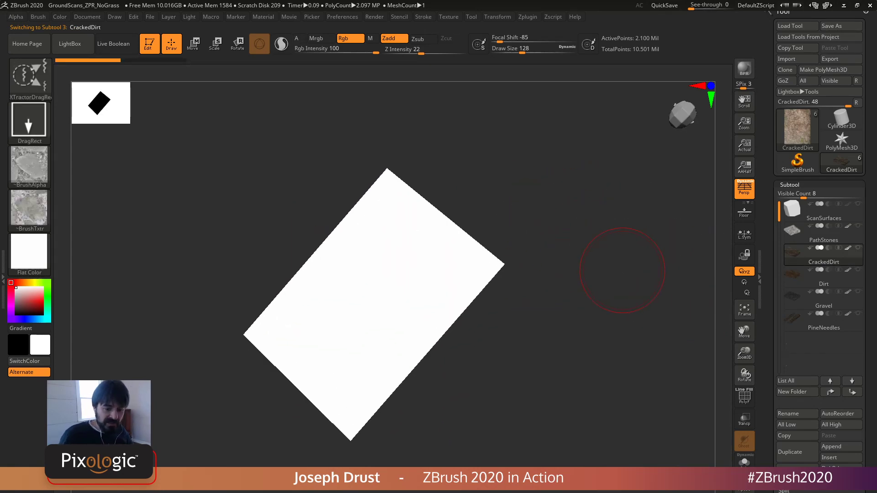
pyautogui.moveTo(623, 270)
pyautogui.mouseDown()
pyautogui.moveTo(631, 254)
pyautogui.moveTo(619, 277)
pyautogui.moveTo(589, 247)
pyautogui.moveTo(587, 256)
pyautogui.mouseUp()
pyautogui.hotkey('ctrl', 'shift', 'z')
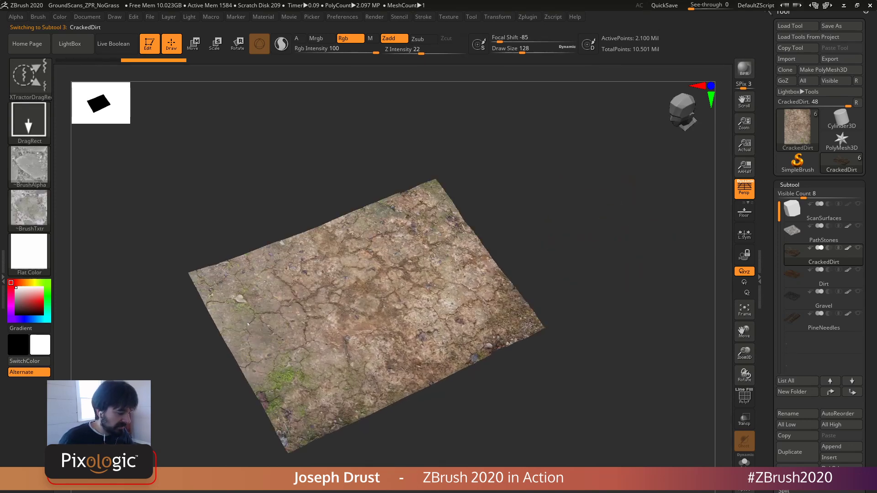
pyautogui.moveTo(640, 229)
pyautogui.mouseDown()
pyautogui.moveTo(626, 205)
pyautogui.moveTo(612, 233)
pyautogui.mouseUp()
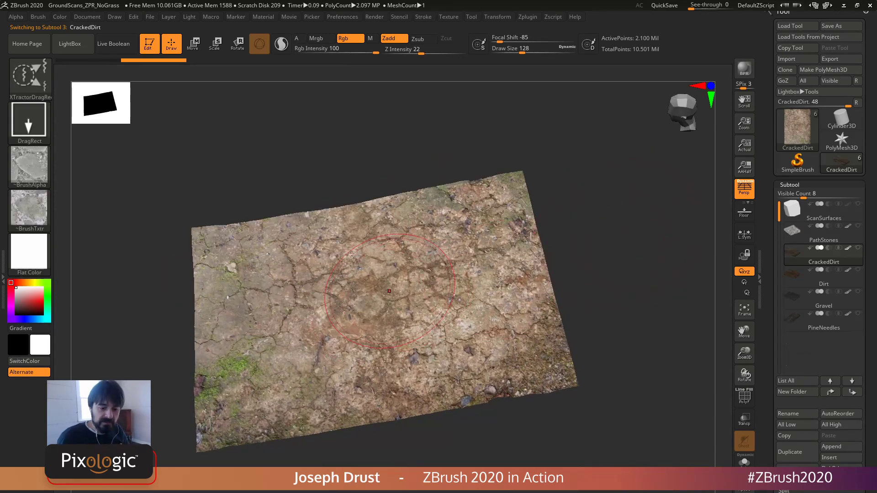
pyautogui.moveTo(512, 145); pyautogui.dragTo(695, 245)
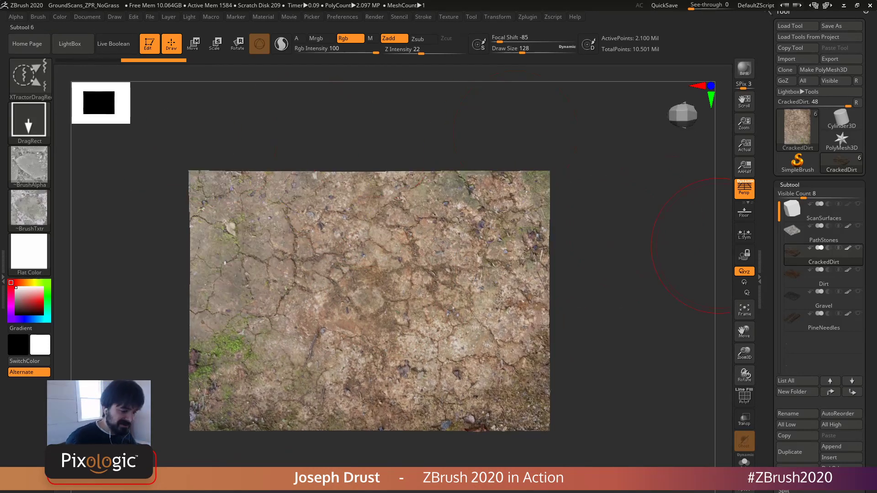
# Step: Duplicate the CrackedDirt scan and capture an alpha and texture from the duplicate's centre with the XTractor DragRect brush
pyautogui.click(797, 452)
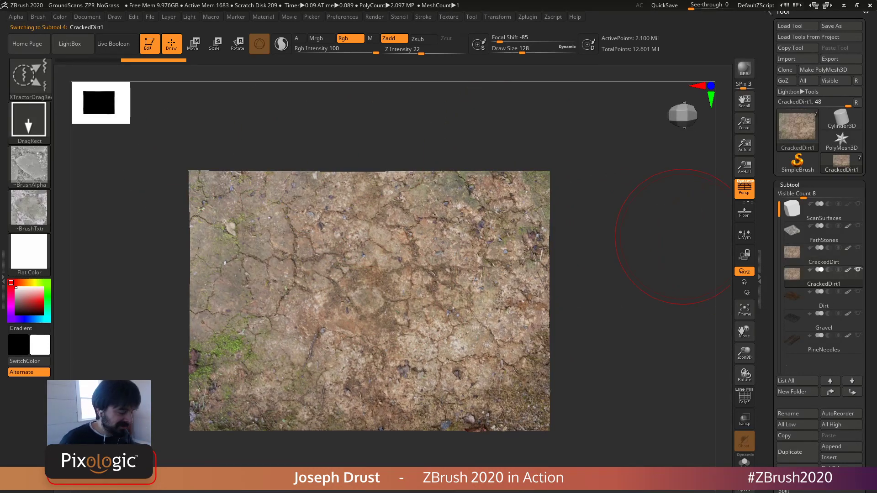
pyautogui.click(38, 17)
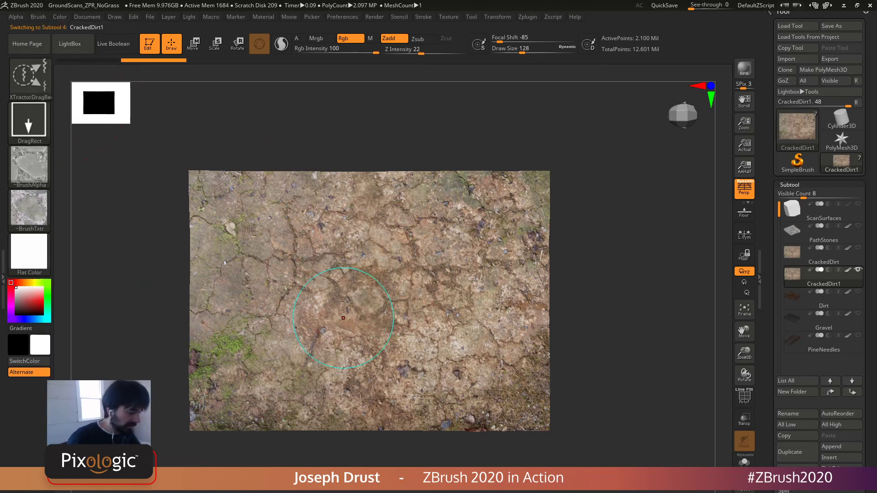
pyautogui.moveTo(436, 251); pyautogui.dragTo(437, 250)
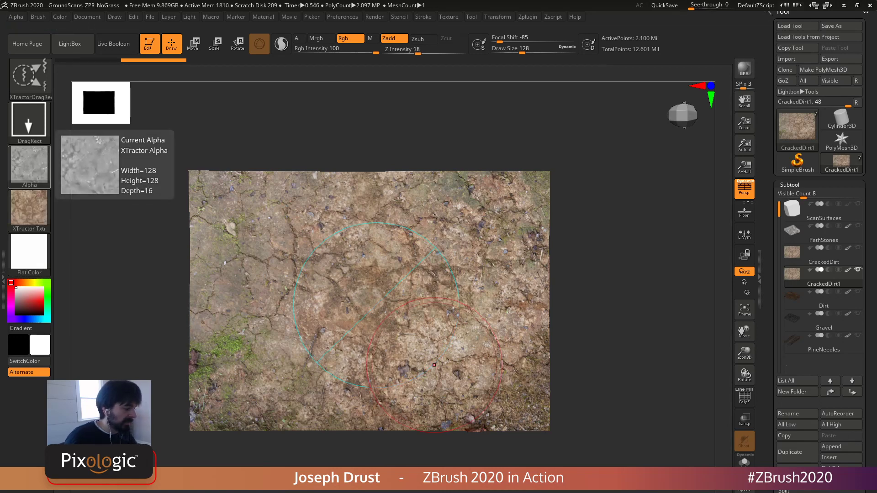
pyautogui.moveTo(29, 205)
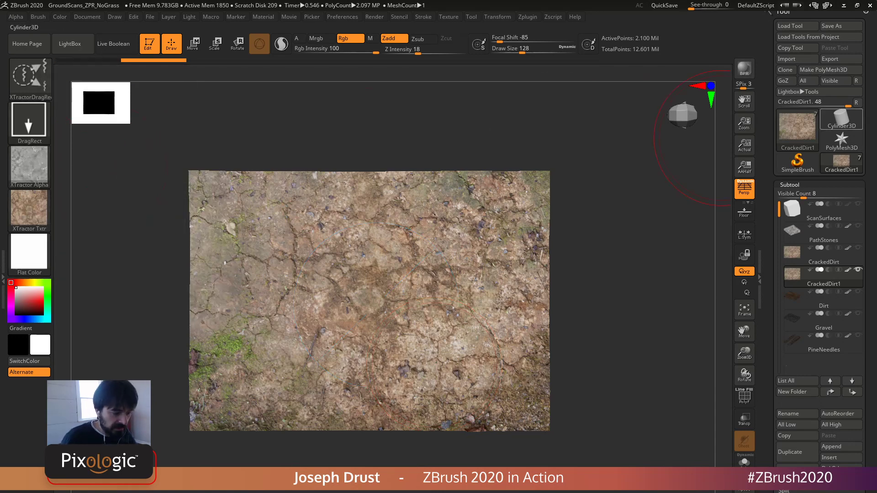
# Step: Load a Cube3D primitive and convert it to a PolyMesh3D
pyautogui.click(842, 120)
pyautogui.click(841, 120)
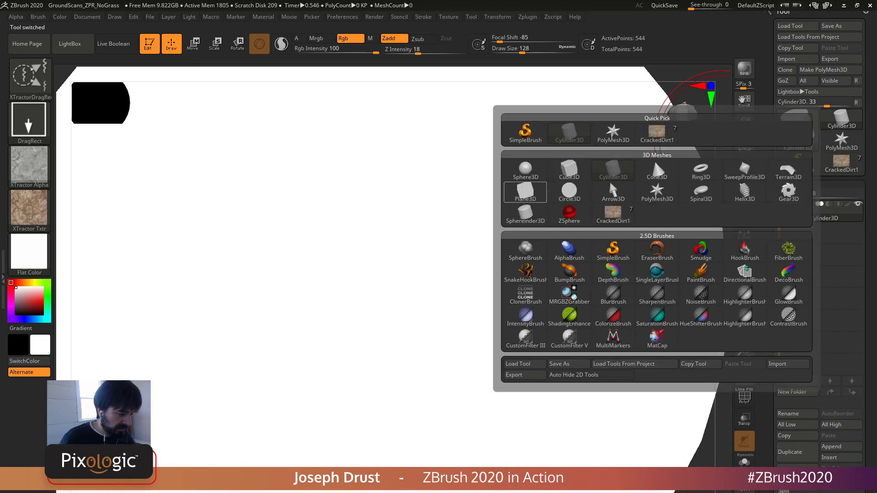
pyautogui.click(569, 170)
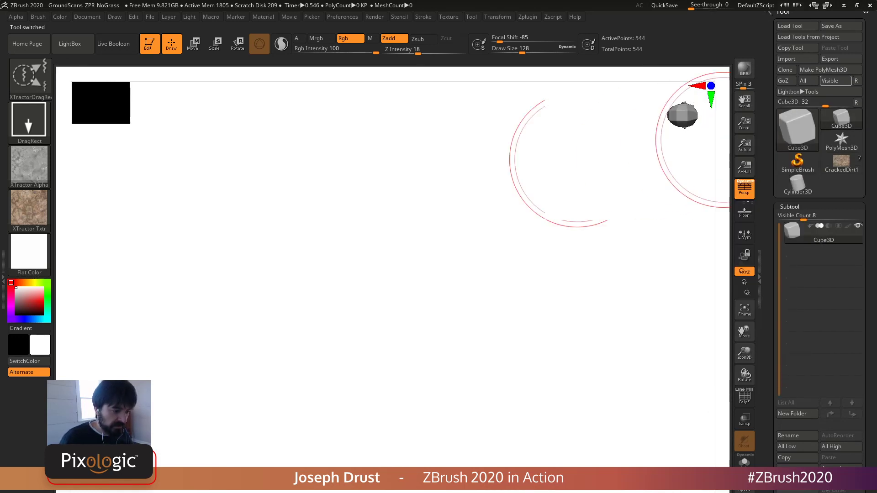
pyautogui.click(824, 70)
# Step: Flatten the cube along one axis into a thin slab with the transform gizmo
pyautogui.press('f')
pyautogui.moveTo(656, 341); pyautogui.dragTo(626, 292)
pyautogui.press('w')
pyautogui.moveTo(419, 300)
pyautogui.mouseDown()
pyautogui.moveTo(386, 305)
pyautogui.moveTo(408, 302)
pyautogui.moveTo(396, 302)
pyautogui.mouseUp()
pyautogui.hotkey('ctrl', 'z')
pyautogui.hotkey('ctrl', 'z')
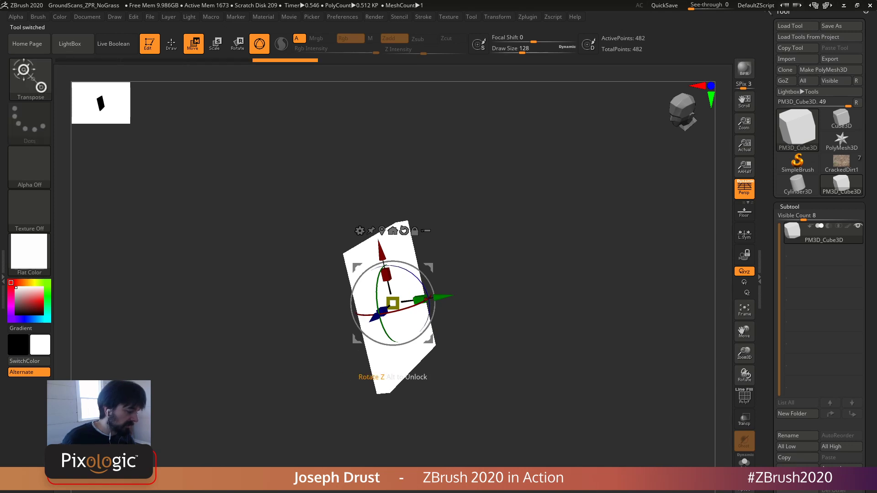
# Step: Set the slab's material to MatCap Gray
pyautogui.click(29, 255)
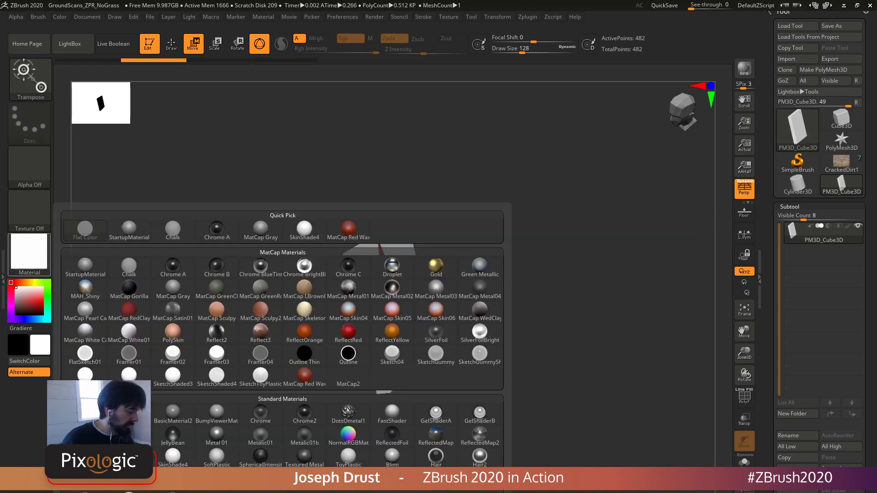
pyautogui.click(260, 231)
pyautogui.moveTo(260, 256); pyautogui.dragTo(204, 260)
# Step: Apply DynaMesh to the slab at resolution 128 and subdivide it twice to subdivision level 3
pyautogui.moveTo(773, 347); pyautogui.dragTo(773, 119)
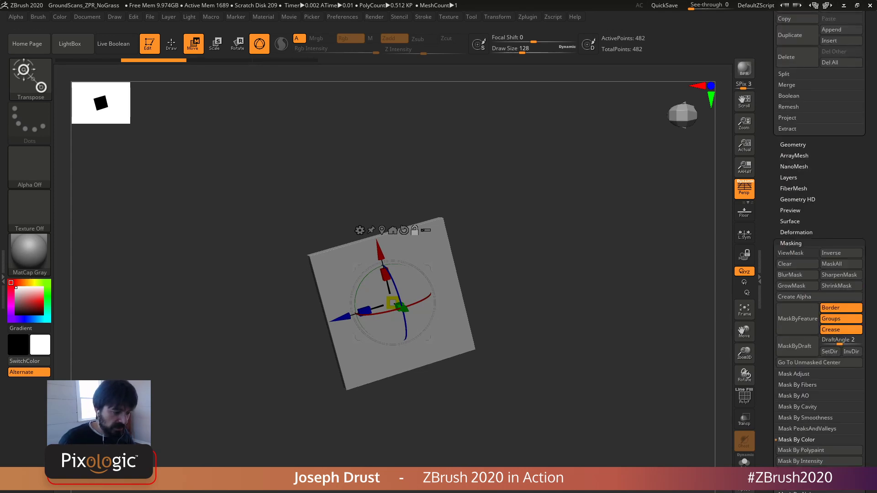
pyautogui.click(793, 143)
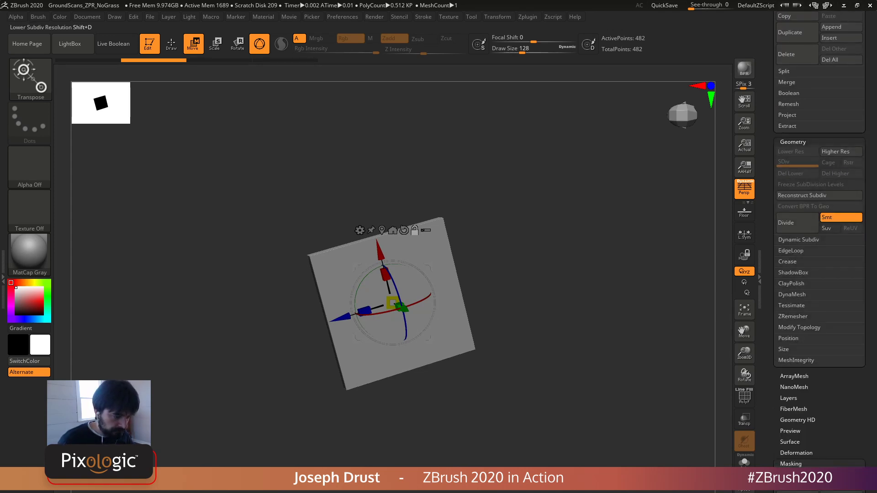
pyautogui.click(792, 294)
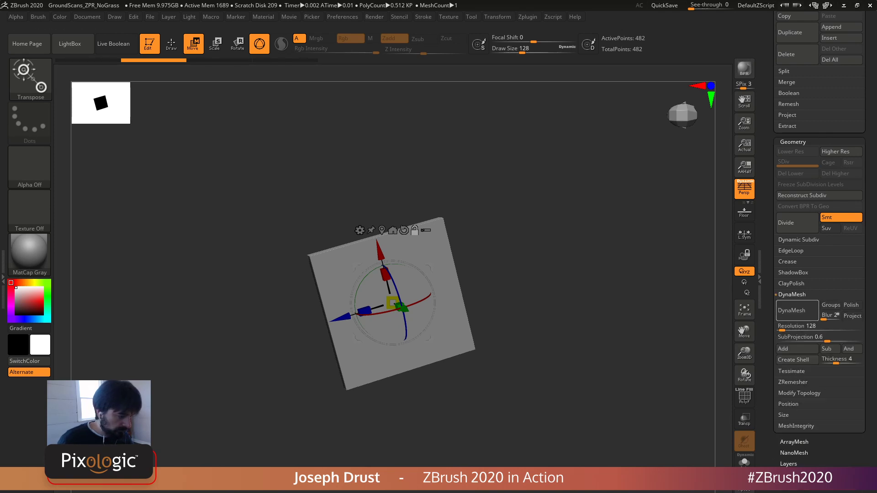
pyautogui.click(792, 311)
pyautogui.keyDown('shift'); pyautogui.moveTo(525, 276); pyautogui.dragTo(522, 274); pyautogui.keyUp('shift')
pyautogui.hotkey('ctrl', 'd')
pyautogui.hotkey('ctrl', 'd')
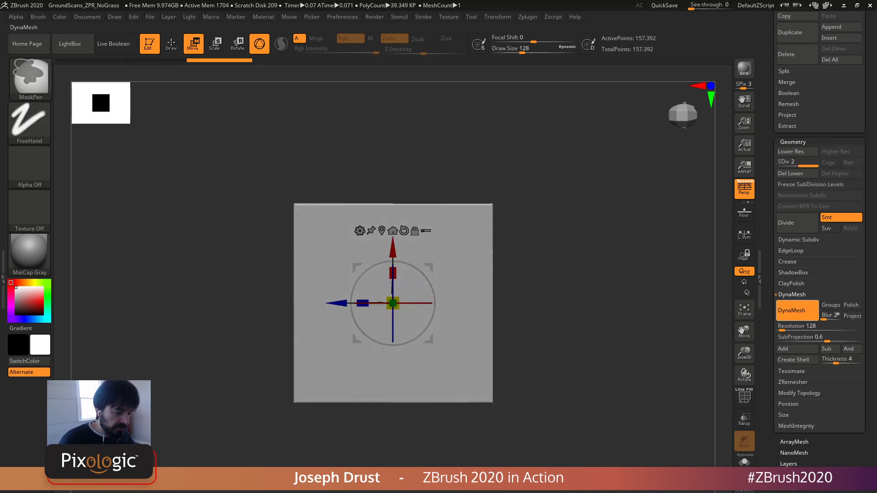
pyautogui.press('f')
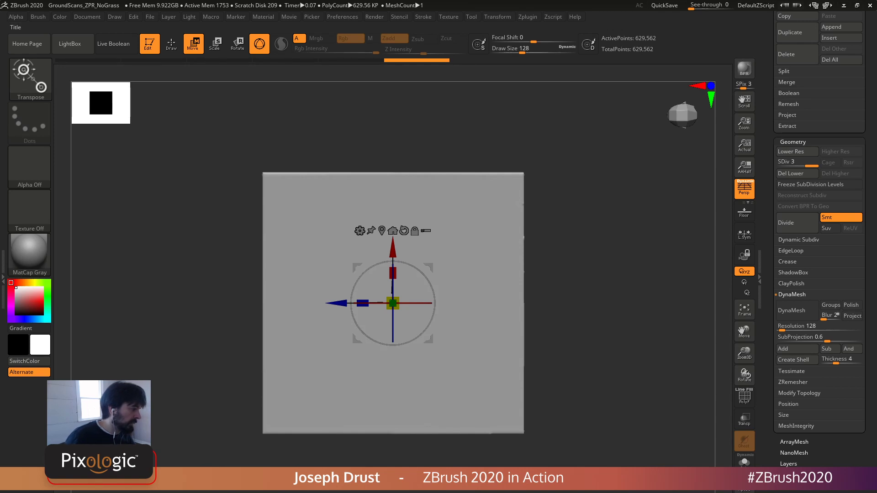
# Step: Fill the slab with the current white colour, return to draw mode and set the material to SkinShade4
pyautogui.moveTo(60, 17)
pyautogui.click(89, 212)
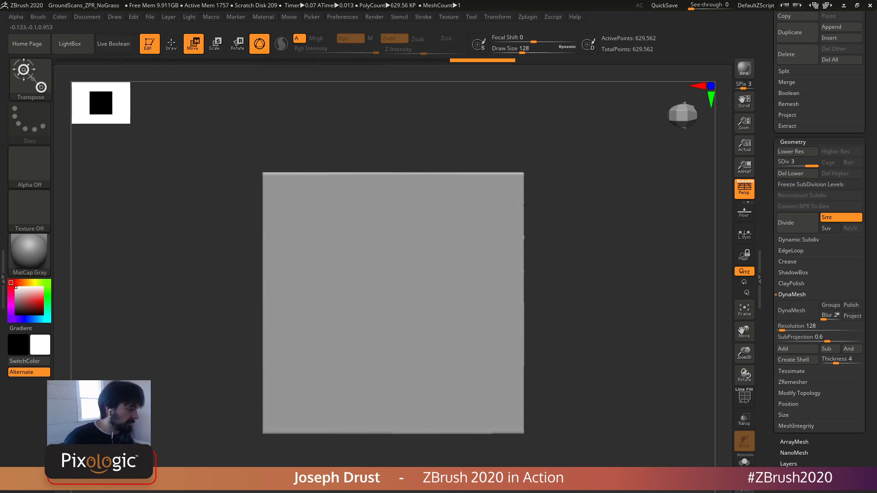
pyautogui.press('f')
pyautogui.click(171, 43)
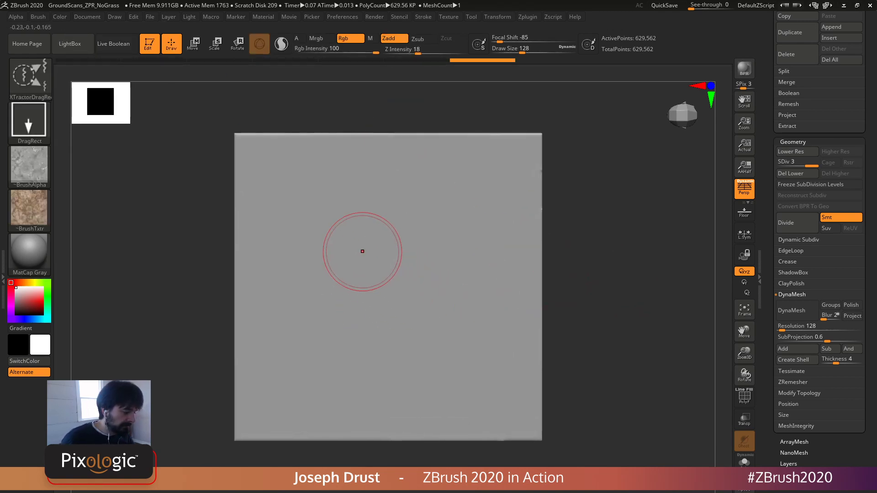
pyautogui.click(29, 252)
pyautogui.click(309, 226)
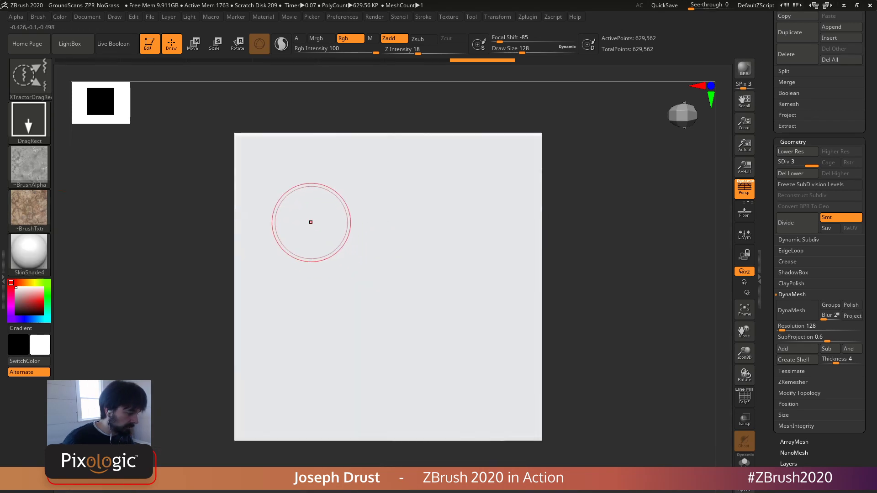
# Step: Stamp the captured cracked dirt colour and relief onto the slab's upper-left area
pyautogui.moveTo(323, 227)
pyautogui.mouseDown()
pyautogui.moveTo(307, 260)
pyautogui.moveTo(322, 301)
pyautogui.mouseUp()
pyautogui.moveTo(642, 212)
pyautogui.mouseDown()
pyautogui.moveTo(590, 197)
pyautogui.moveTo(634, 206)
pyautogui.mouseUp()
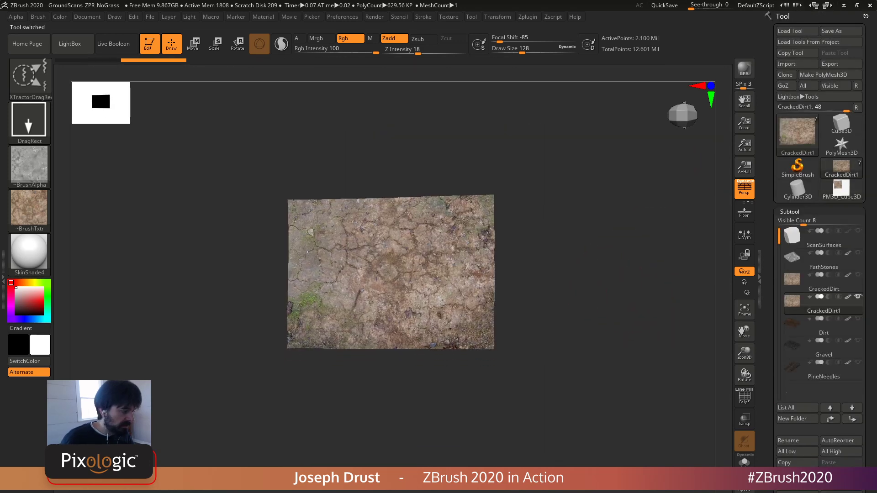
# Step: Return to the CrackedDirt scan and undo and redo its last change, comparing the flat plane with the scanned surface
pyautogui.moveTo(614, 242); pyautogui.dragTo(639, 315)
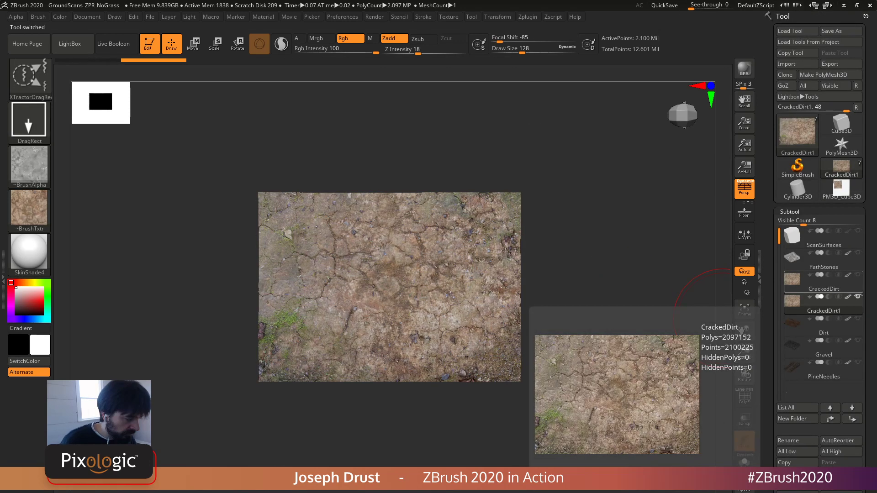
pyautogui.click(818, 283)
pyautogui.moveTo(580, 333)
pyautogui.mouseDown()
pyautogui.moveTo(726, 280)
pyautogui.moveTo(601, 255)
pyautogui.moveTo(617, 263)
pyautogui.mouseUp()
pyautogui.hotkey('ctrl', 'z')
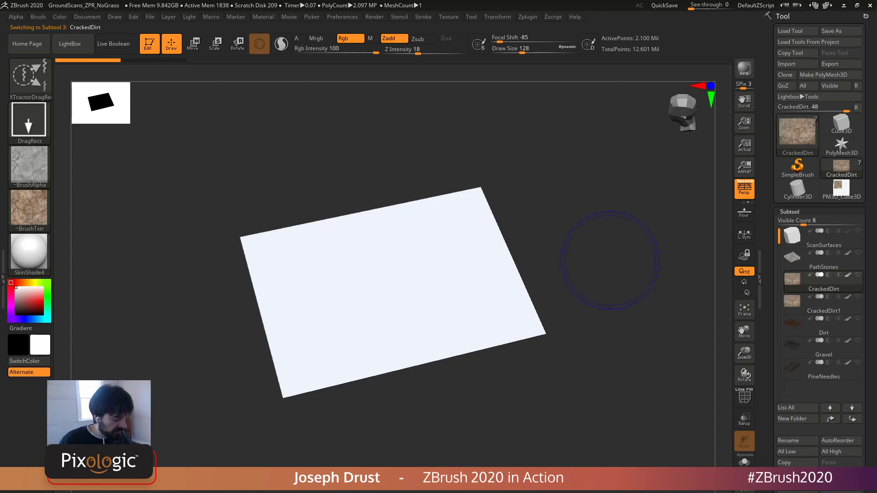
pyautogui.hotkey('ctrl', 'shift', 'z')
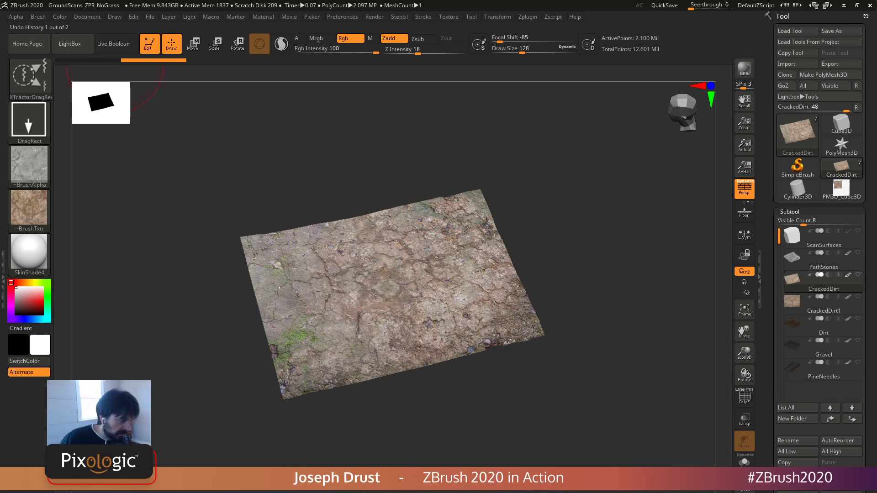
# Step: Inspect the polyframe of the flat CrackedDirt plane and restore the scanned surface from the undo history
pyautogui.hotkey('shift', 'f')
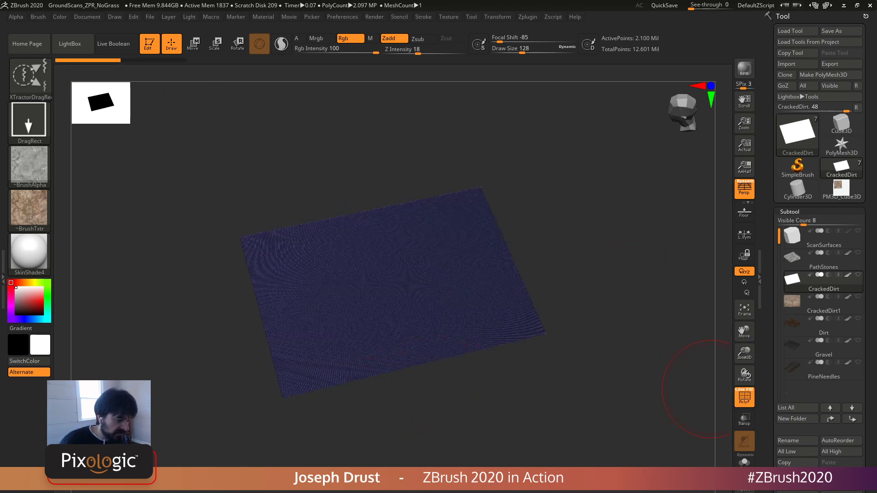
pyautogui.moveTo(668, 392)
pyautogui.mouseDown()
pyautogui.moveTo(669, 350)
pyautogui.moveTo(668, 402)
pyautogui.moveTo(669, 389)
pyautogui.mouseUp()
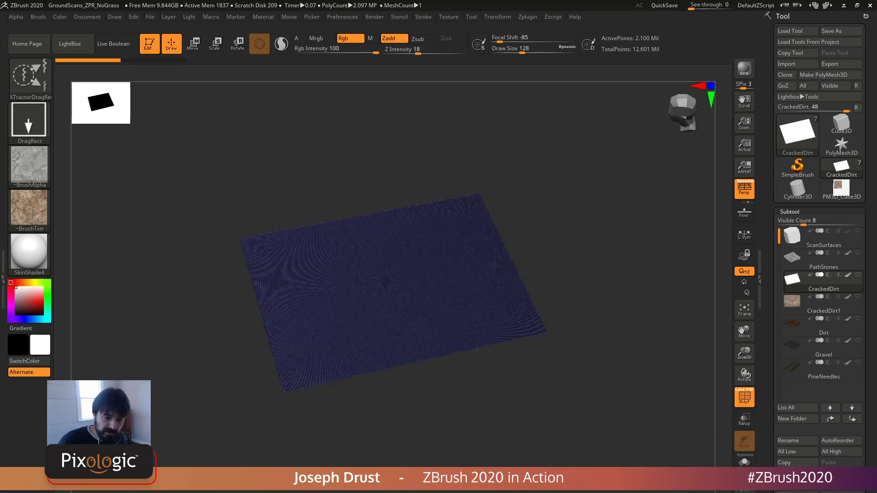
pyautogui.click(744, 397)
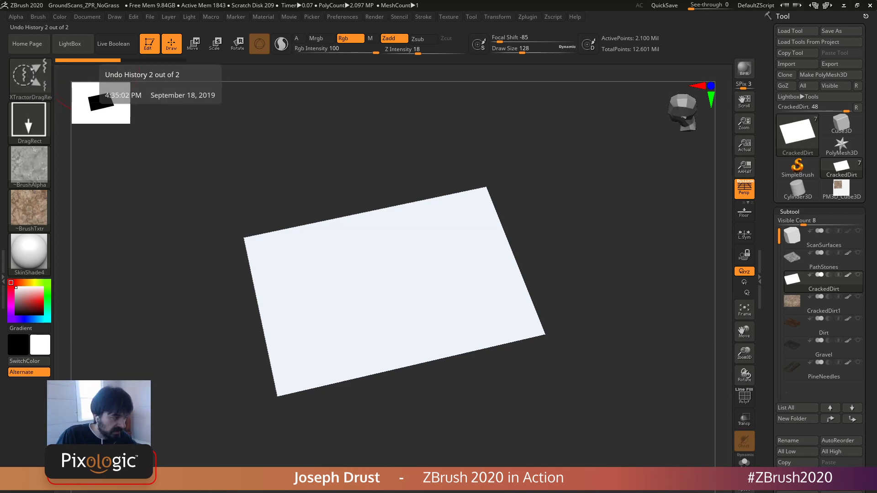
pyautogui.click(173, 59)
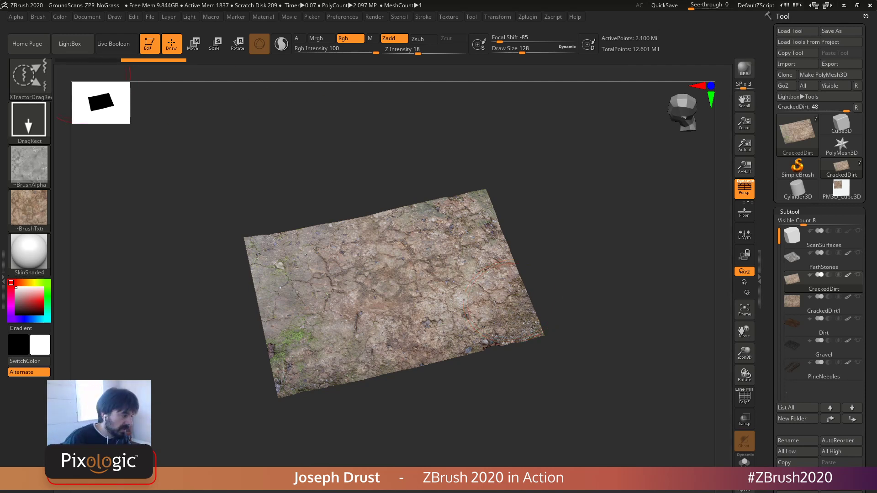
# Step: Capture the cracked detail from the middle of the CrackedDirt scan with the XTractor brush and switch to the PM3D_Cube3D slab
pyautogui.moveTo(480, 195); pyautogui.dragTo(473, 242, button='right')
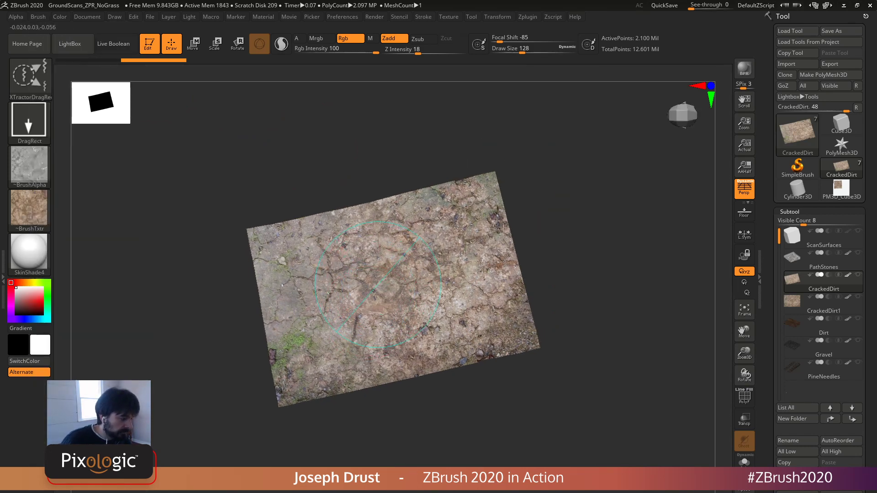
pyautogui.moveTo(337, 332); pyautogui.dragTo(337, 332)
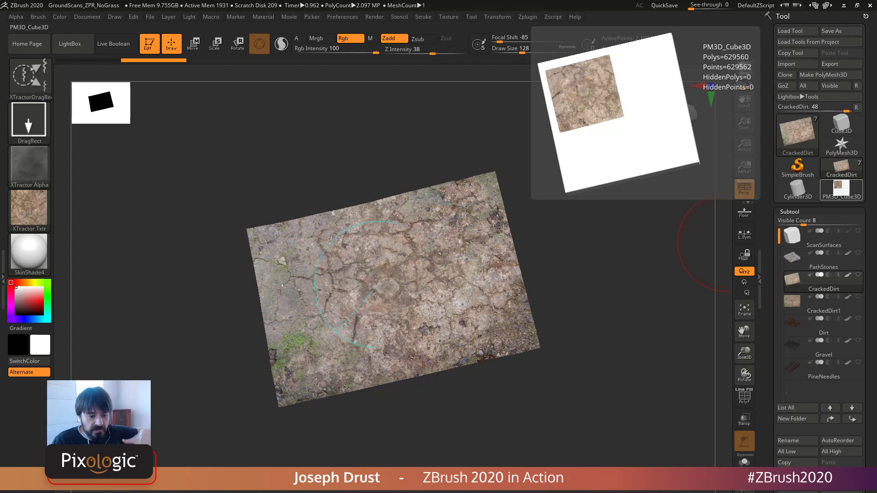
pyautogui.click(841, 190)
pyautogui.moveTo(640, 196); pyautogui.dragTo(534, 256)
# Step: Stamp the captured dirt on the slab's lower-right area, undo it and stamp it again with Z Intensity 14
pyautogui.moveTo(423, 315)
pyautogui.mouseDown()
pyautogui.moveTo(457, 319)
pyautogui.moveTo(565, 288)
pyautogui.moveTo(553, 251)
pyautogui.mouseUp()
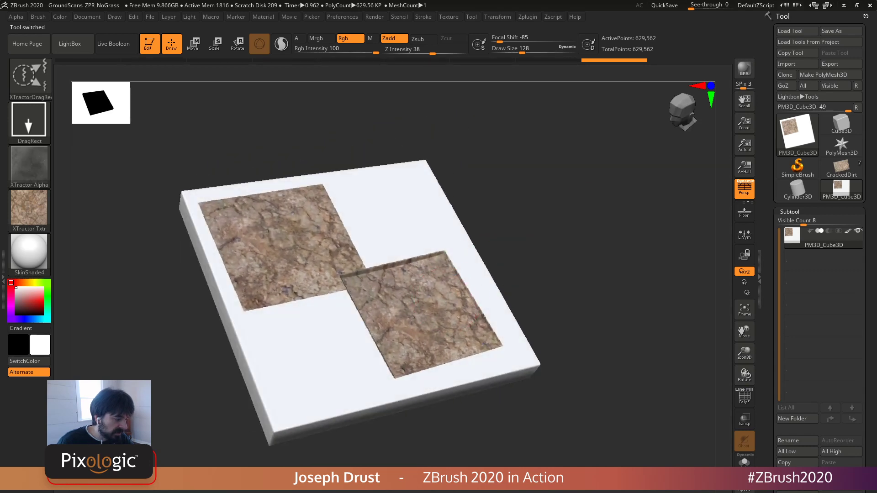
pyautogui.hotkey('ctrl', 'z')
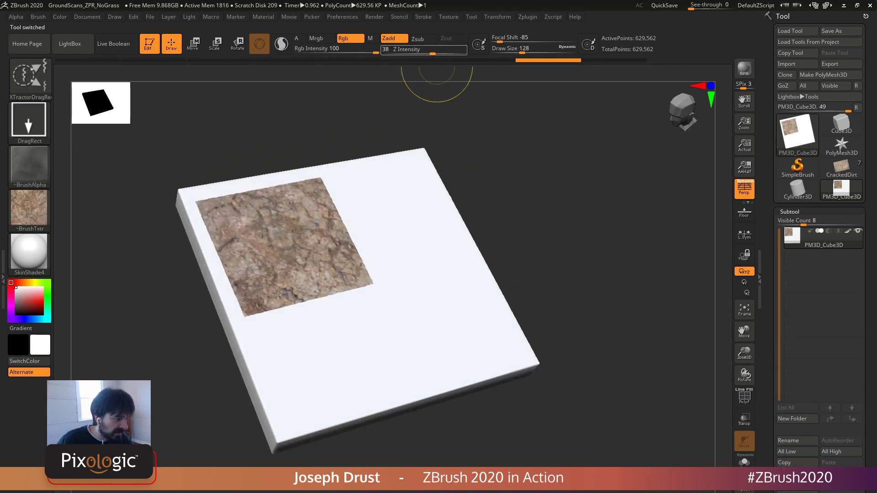
pyautogui.write('15')
pyautogui.press('Return')
pyautogui.moveTo(427, 307)
pyautogui.mouseDown()
pyautogui.moveTo(546, 292)
pyautogui.moveTo(510, 286)
pyautogui.mouseUp()
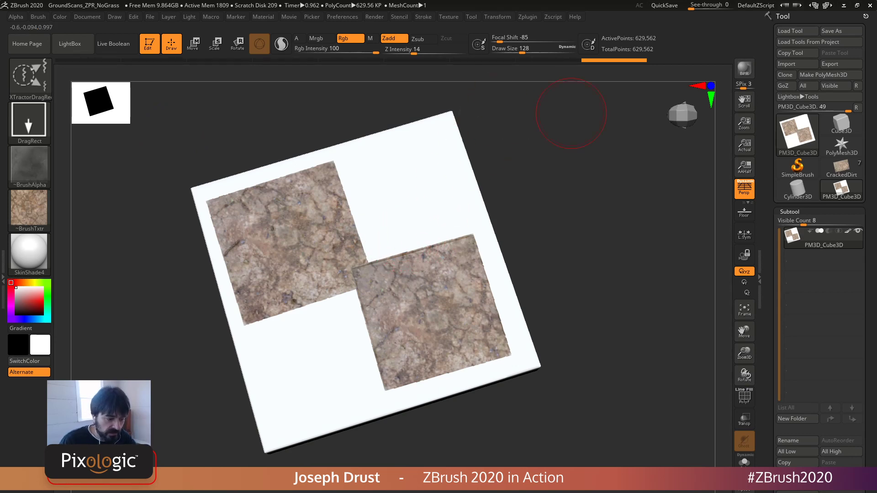
# Step: Return to the ground scans and look through the Dirt, Gravel and PineNeedles subtools
pyautogui.click(841, 169)
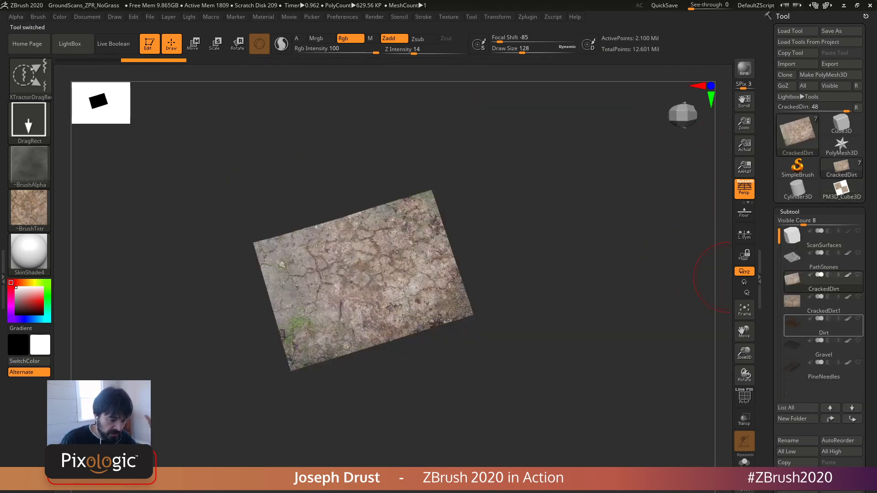
pyautogui.click(818, 325)
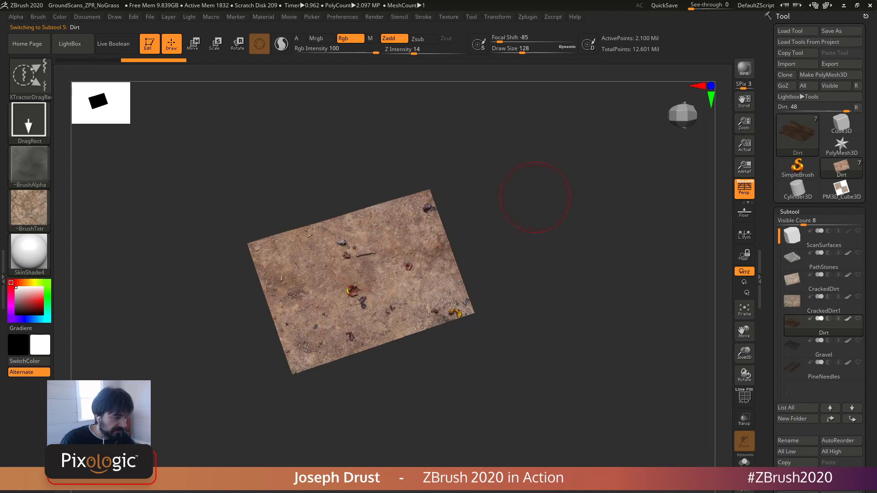
pyautogui.click(817, 347)
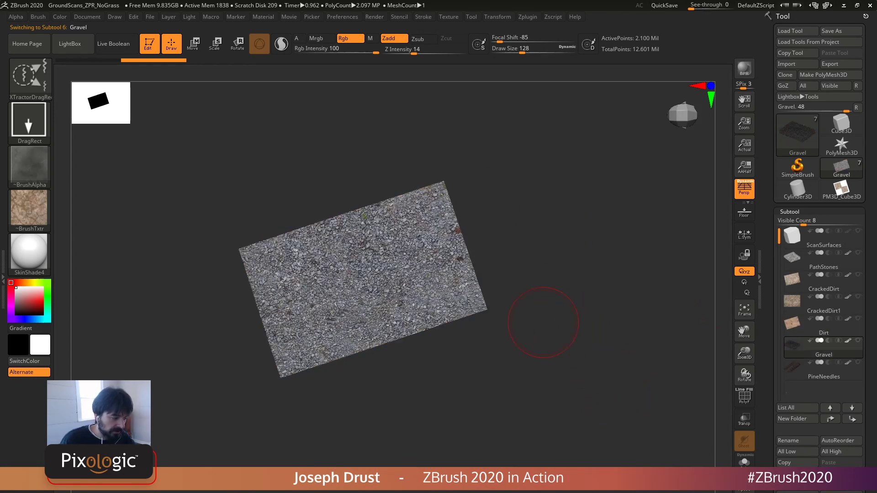
pyautogui.click(818, 369)
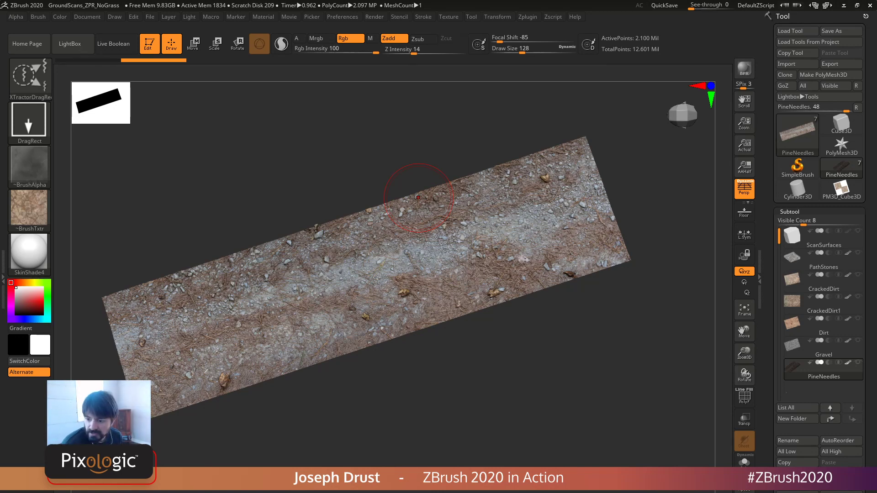
pyautogui.moveTo(411, 133); pyautogui.dragTo(414, 140)
# Step: Open the 00_PolySphere project and load the IMM_VDMFur brush from the 2020 brush folder in LightBox
pyautogui.moveTo(797, 169)
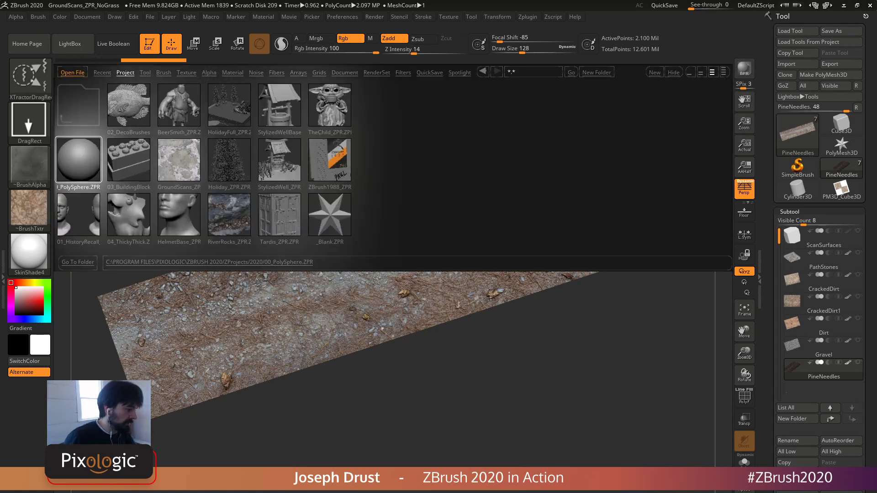
pyautogui.doubleClick(78, 160)
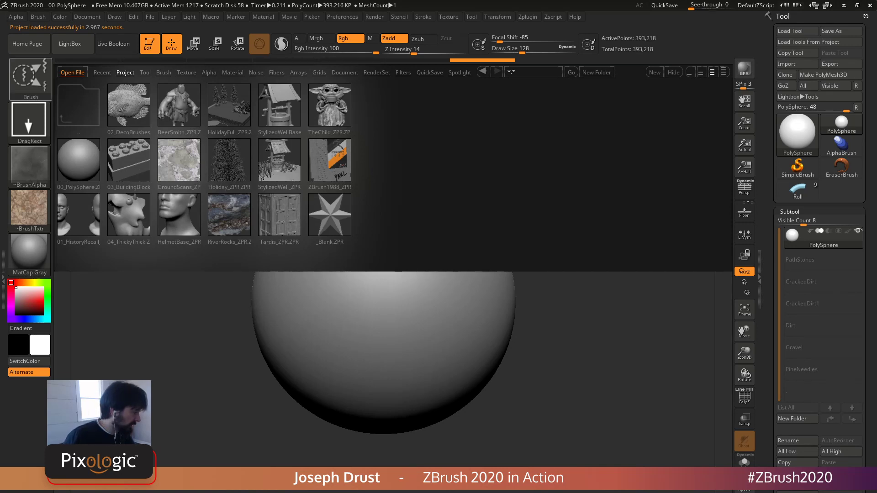
pyautogui.click(31, 77)
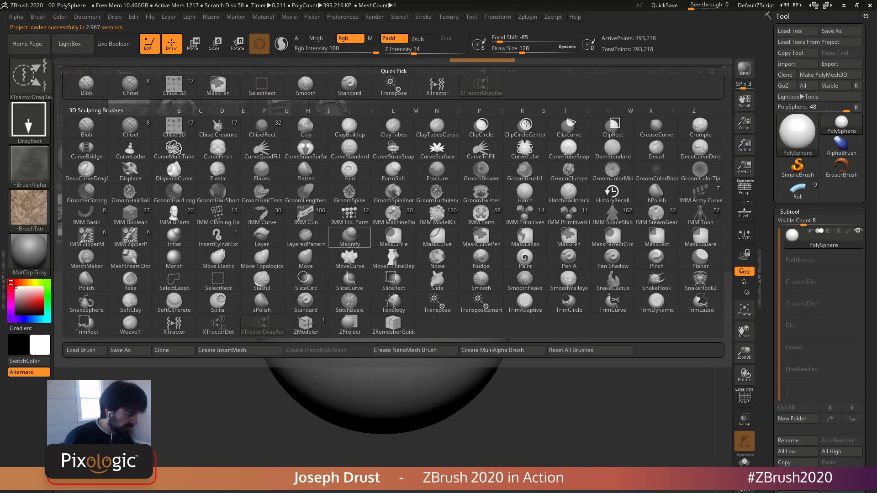
pyautogui.press(',')
pyautogui.press(',')
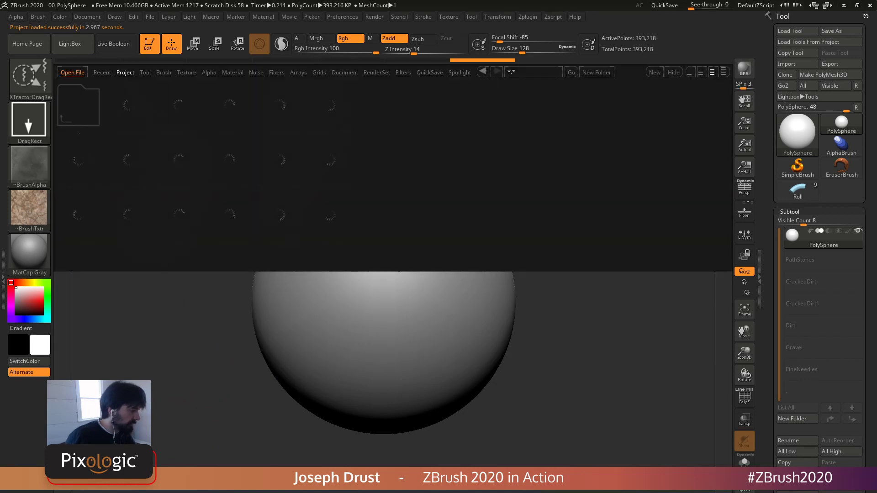
pyautogui.click(164, 72)
pyautogui.click(76, 161)
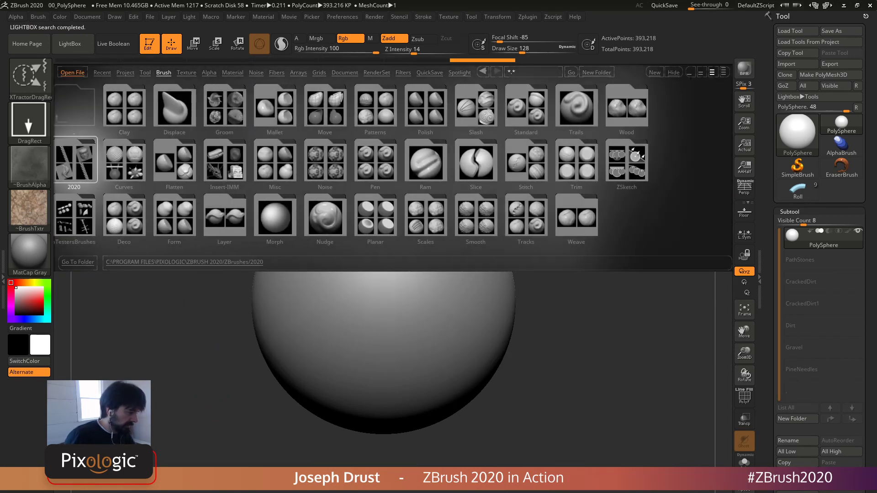
pyautogui.doubleClick(129, 105)
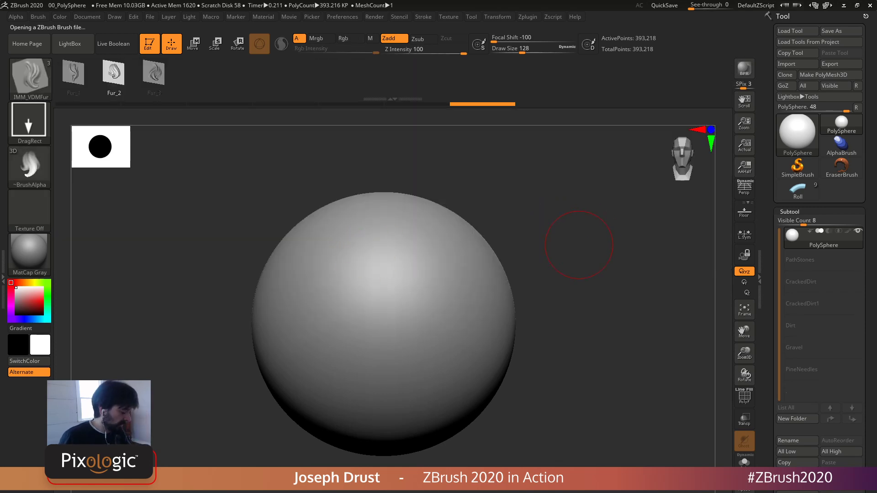
# Step: Subdivide the PolySphere once and delete its lower subdivision levels
pyautogui.keyDown('alt'); pyautogui.moveTo(592, 233); pyautogui.dragTo(590, 246); pyautogui.keyUp('alt')
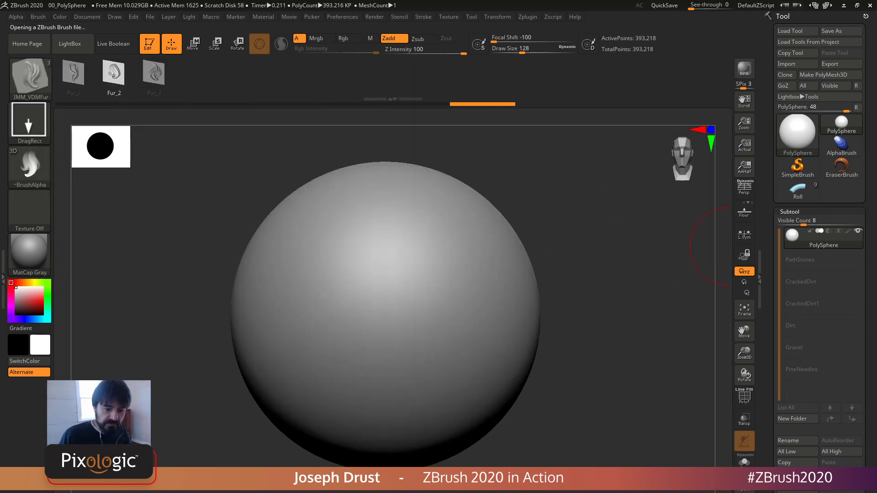
pyautogui.press('ctrl')
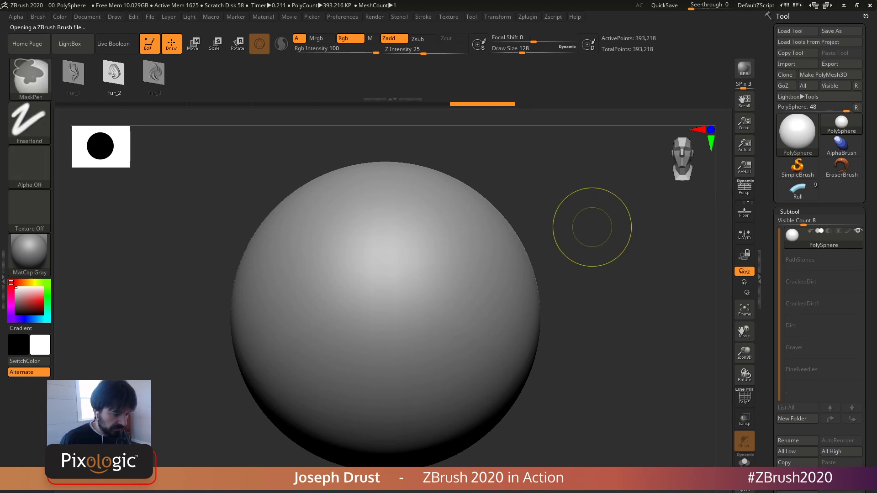
pyautogui.hotkey('ctrl', 'd')
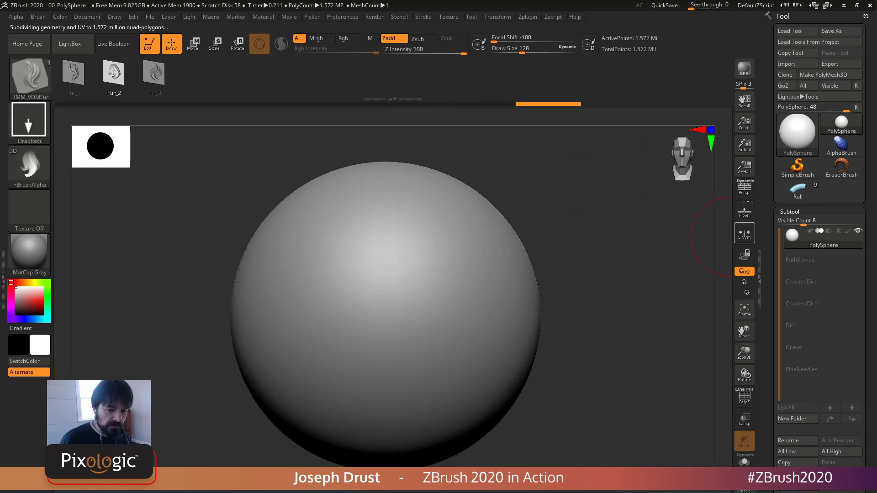
pyautogui.moveTo(771, 270); pyautogui.dragTo(770, 291)
pyautogui.click(797, 280)
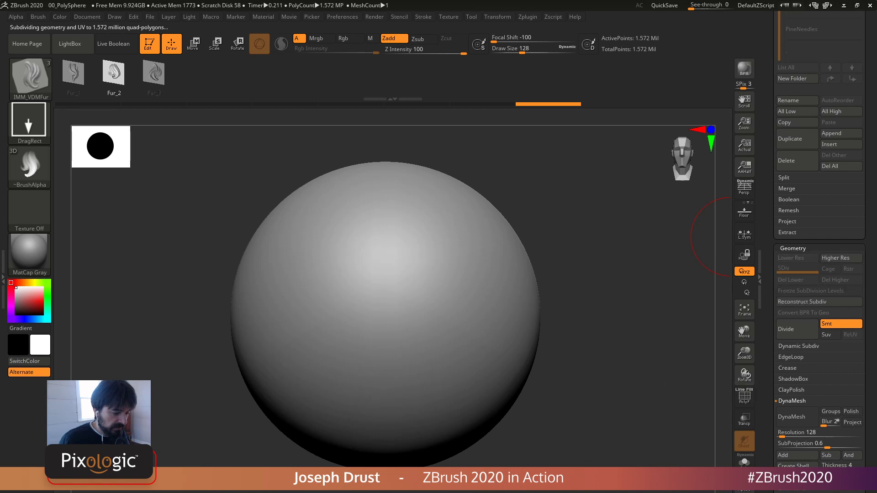
pyautogui.click(793, 248)
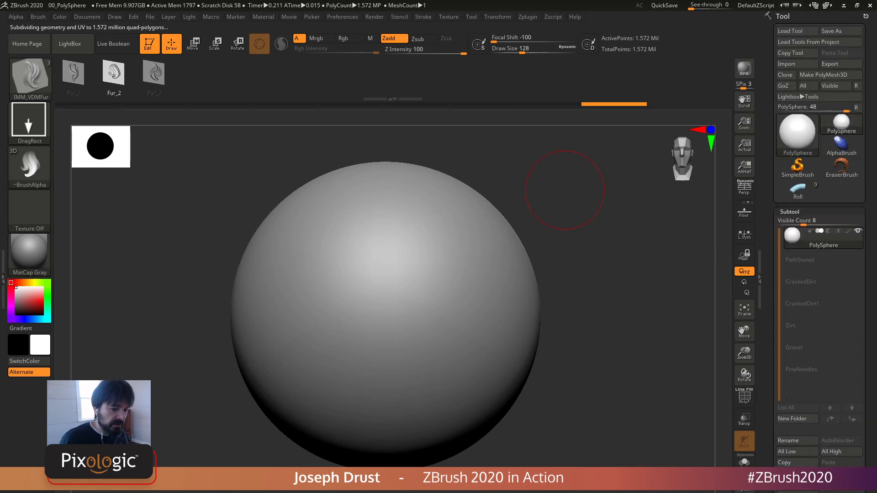
# Step: Stamp the Fur_2 tuft onto the front centre of the sphere and view it from the side
pyautogui.keyDown('alt'); pyautogui.moveTo(565, 190); pyautogui.dragTo(558, 204); pyautogui.keyUp('alt')
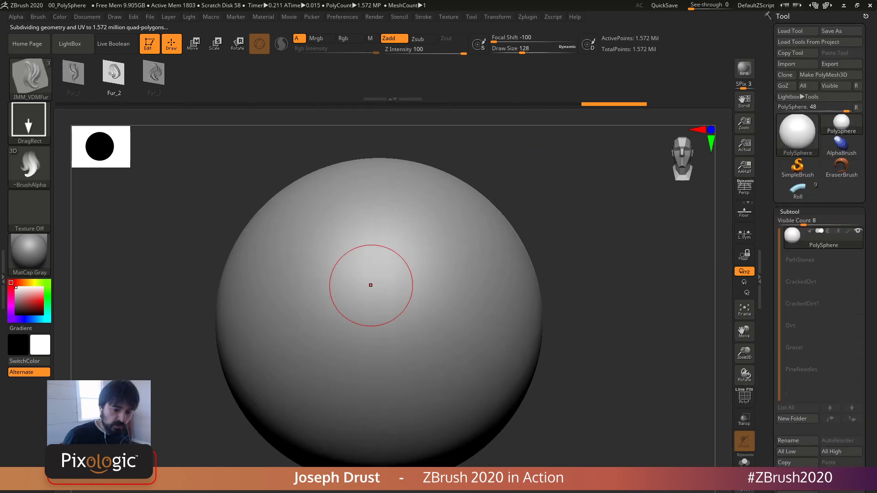
pyautogui.moveTo(388, 309)
pyautogui.mouseDown()
pyautogui.moveTo(374, 283)
pyautogui.moveTo(345, 323)
pyautogui.moveTo(362, 358)
pyautogui.moveTo(392, 364)
pyautogui.moveTo(393, 376)
pyautogui.mouseUp()
pyautogui.moveTo(598, 209); pyautogui.dragTo(699, 206)
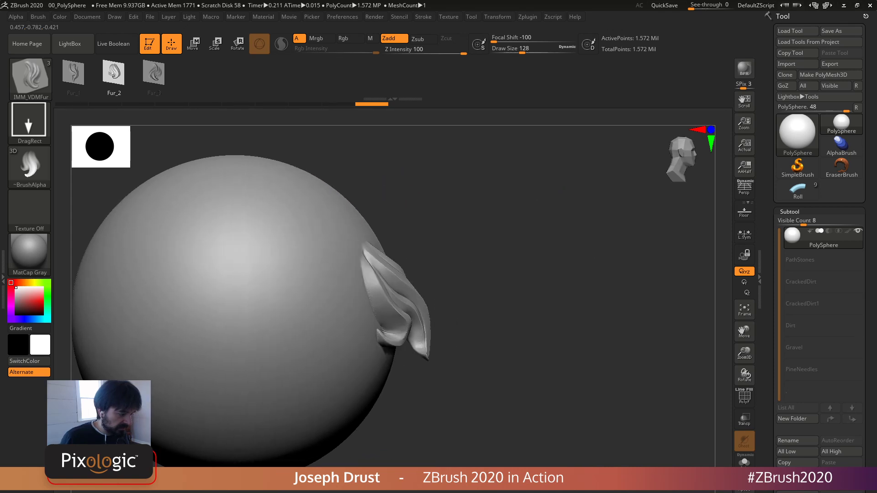
# Step: Examine the fur tuft from several angles, with the polyframe display on and off
pyautogui.click(744, 397)
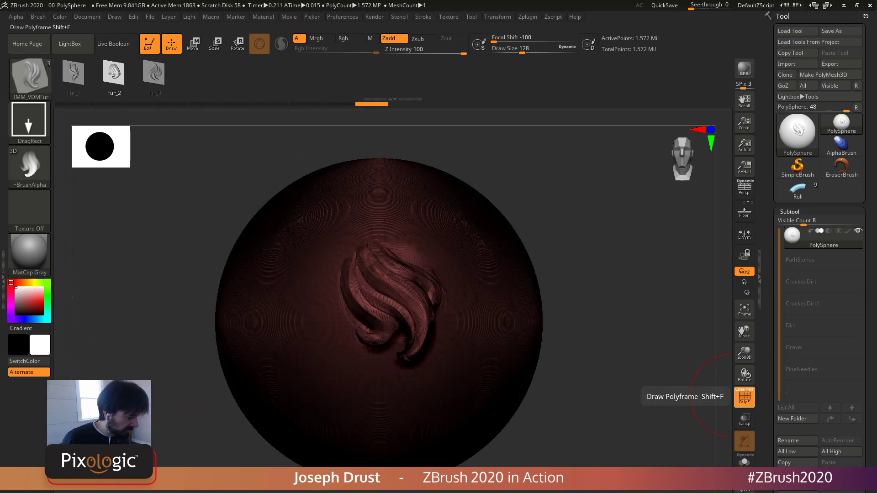
pyautogui.click(741, 397)
pyautogui.moveTo(695, 381); pyautogui.dragTo(621, 389)
pyautogui.click(742, 397)
pyautogui.click(743, 396)
pyautogui.moveTo(685, 388); pyautogui.dragTo(691, 389)
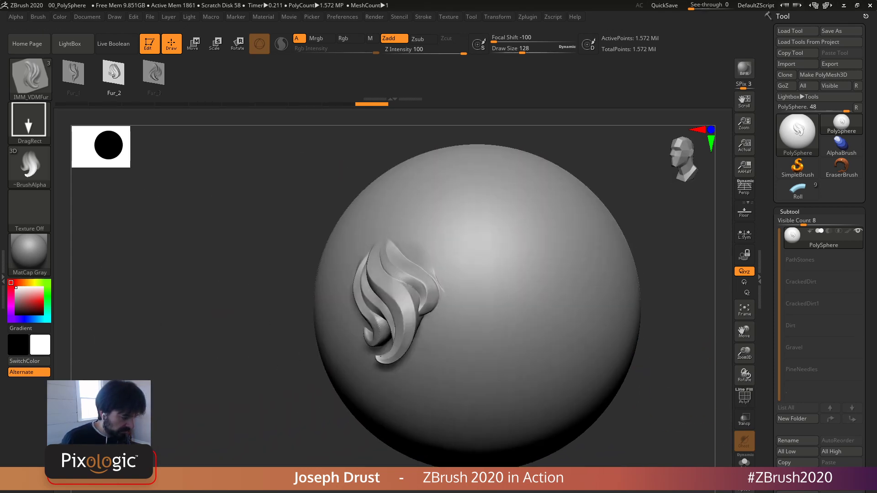
pyautogui.moveTo(550, 301); pyautogui.dragTo(597, 306)
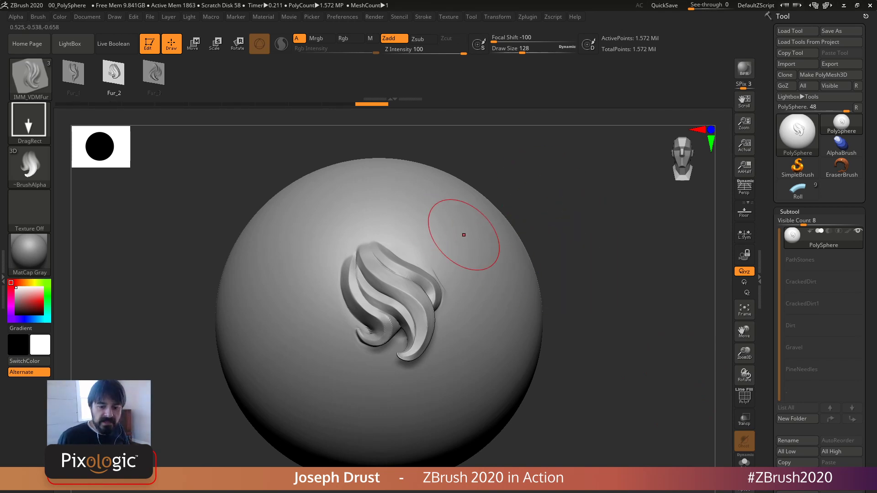
# Step: Undo the fur stamp and place a smaller fur tuft on the front centre of the sphere
pyautogui.hotkey('ctrl', 'z')
pyautogui.moveTo(387, 300); pyautogui.dragTo(386, 255)
pyautogui.moveTo(597, 237)
pyautogui.keyDown('alt'); pyautogui.mouseDown()
pyautogui.moveTo(616, 232)
pyautogui.moveTo(592, 227)
pyautogui.mouseUp(); pyautogui.keyUp('alt')
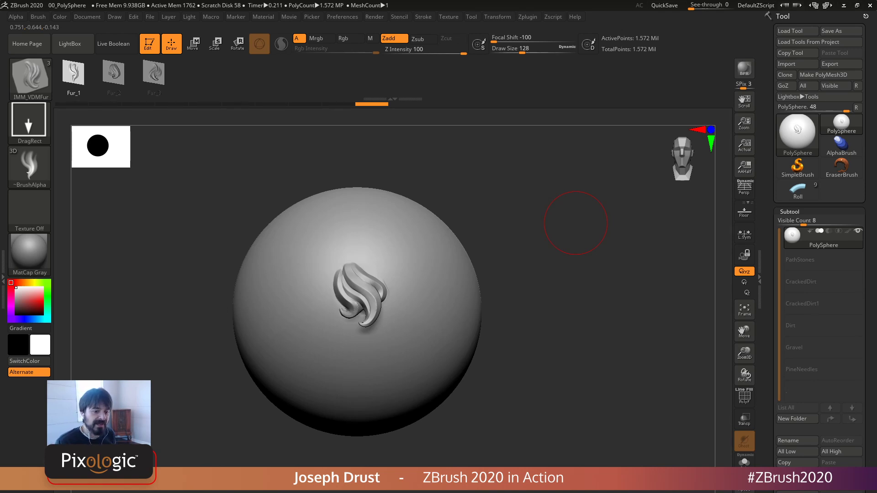
# Step: Examine the tuft's overhang in profile, and undo and redo the stamp to compare the sphere with and without it
pyautogui.moveTo(529, 231); pyautogui.dragTo(557, 144)
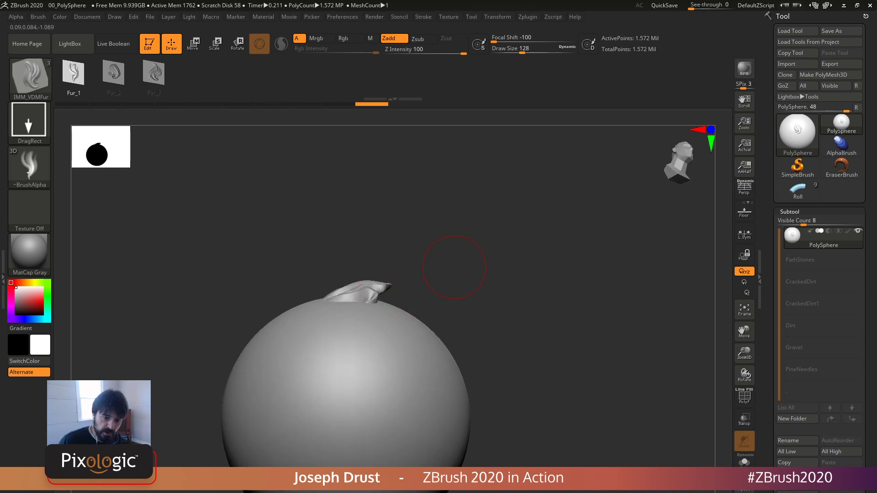
pyautogui.keyDown('alt'); pyautogui.moveTo(593, 238); pyautogui.dragTo(600, 259); pyautogui.keyUp('alt')
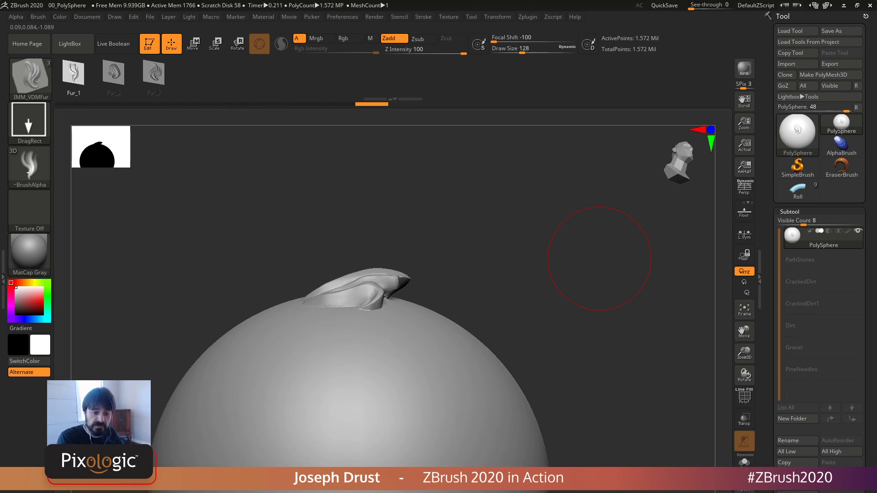
pyautogui.moveTo(600, 182)
pyautogui.mouseDown()
pyautogui.moveTo(625, 241)
pyautogui.moveTo(618, 214)
pyautogui.mouseUp()
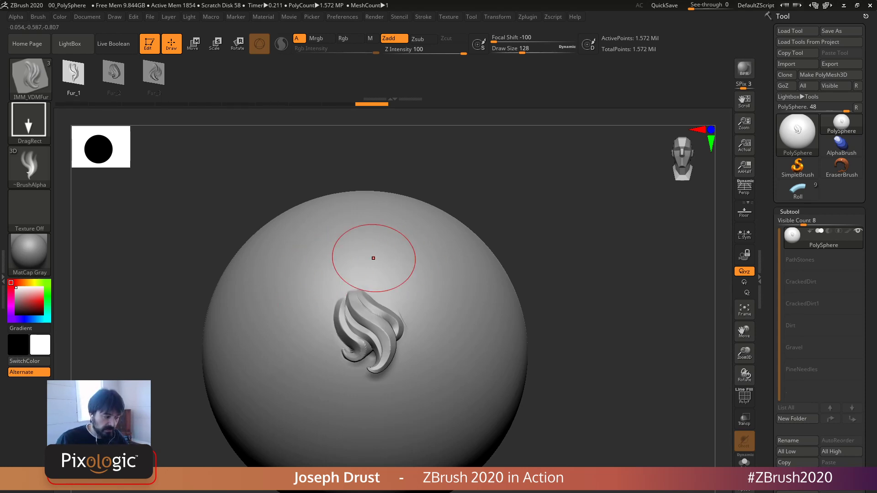
pyautogui.hotkey('ctrl', 'z')
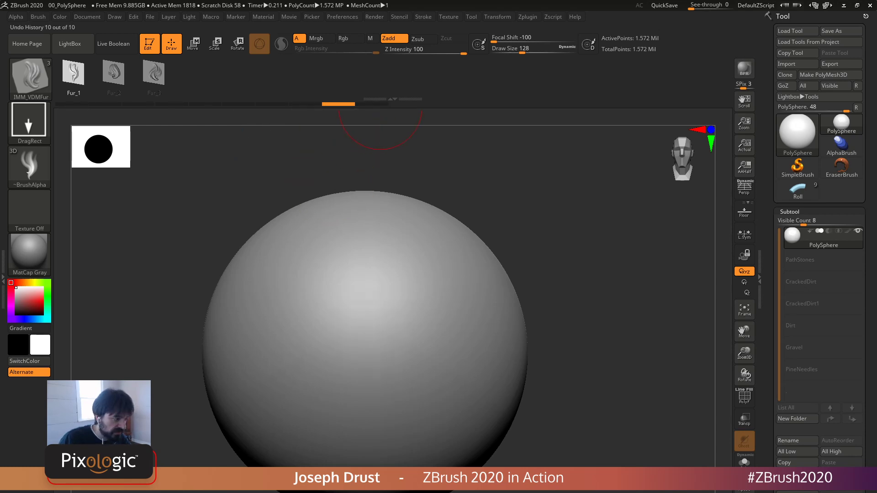
pyautogui.hotkey('ctrl', 'shift', 'z')
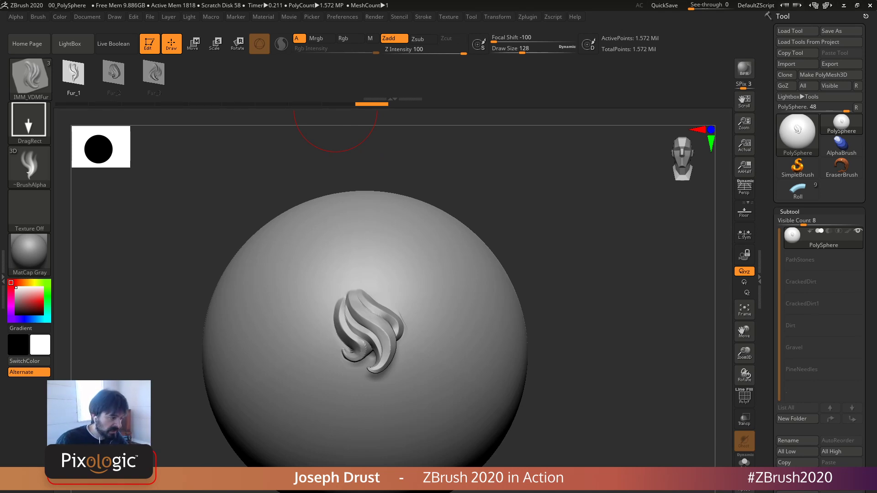
# Step: Undo the fur stamp on the sphere and restore it from the undo history
pyautogui.hotkey('ctrl', 'z')
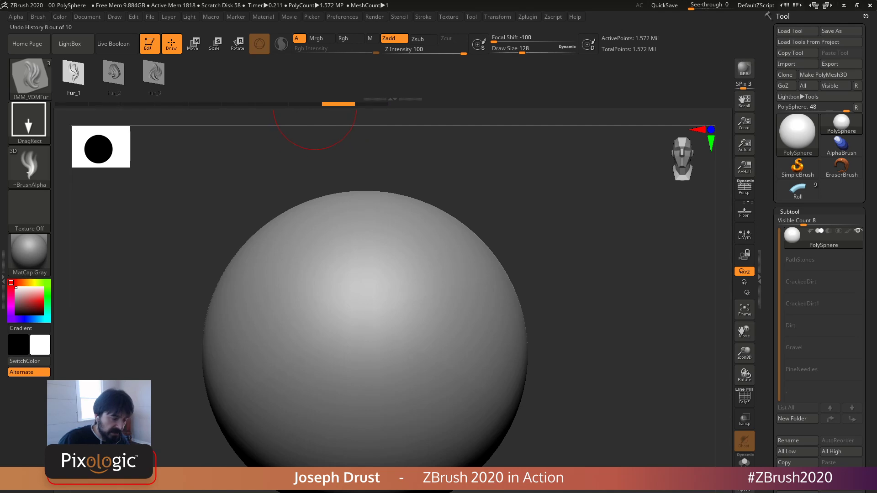
pyautogui.press('ctrl')
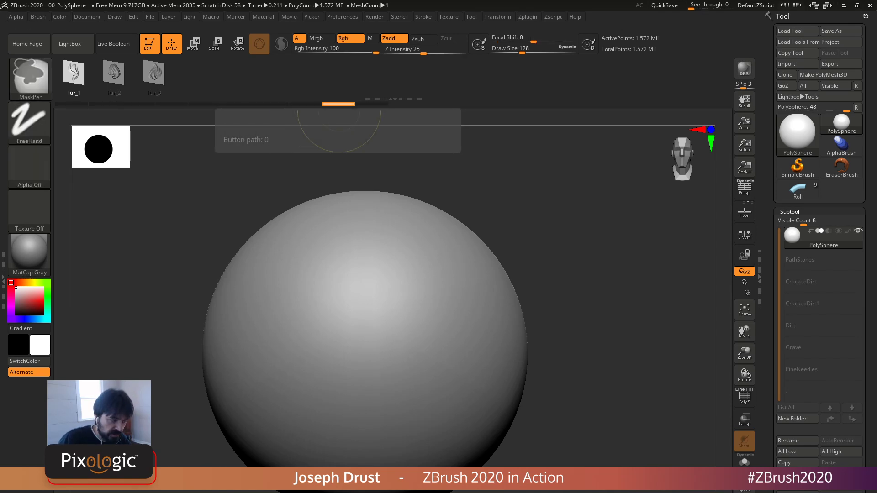
pyautogui.click(381, 104)
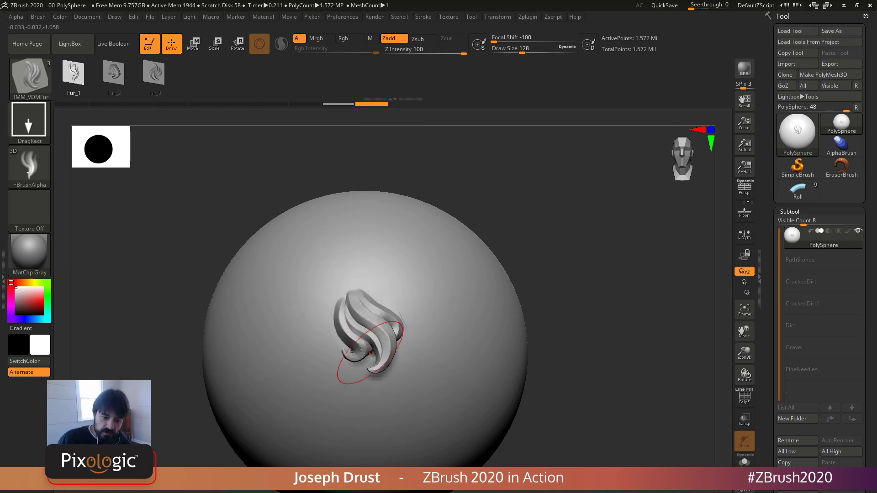
# Step: Capture the whole fur tuft as an alpha using the XTractorDragRect brush, and inspect the extracted alpha
pyautogui.press('b')
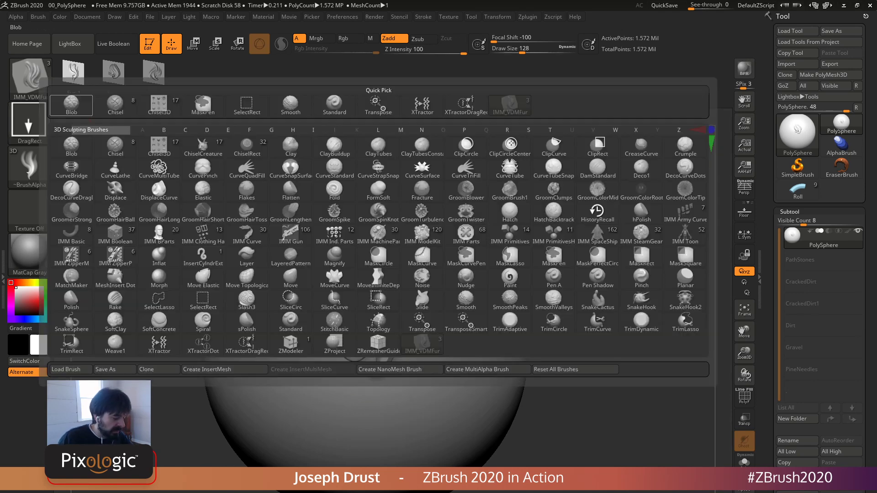
pyautogui.press('x')
pyautogui.press('t')
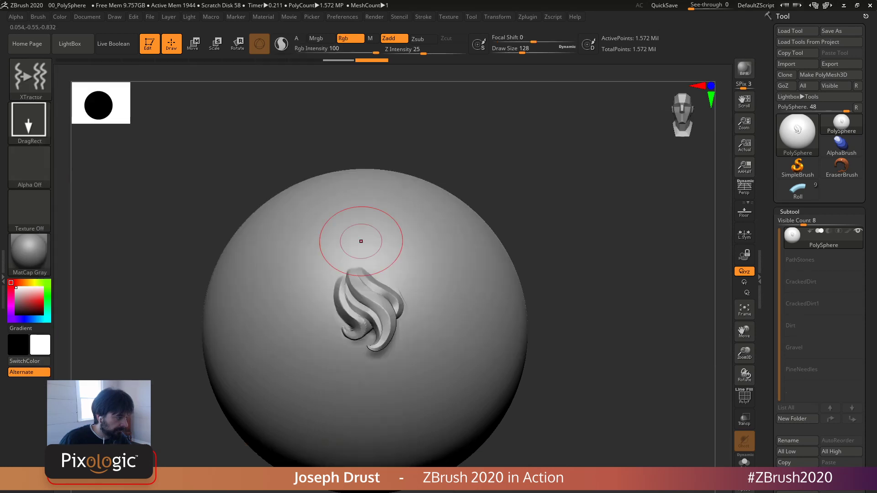
pyautogui.keyDown('alt'); pyautogui.moveTo(546, 260); pyautogui.dragTo(525, 224); pyautogui.keyUp('alt')
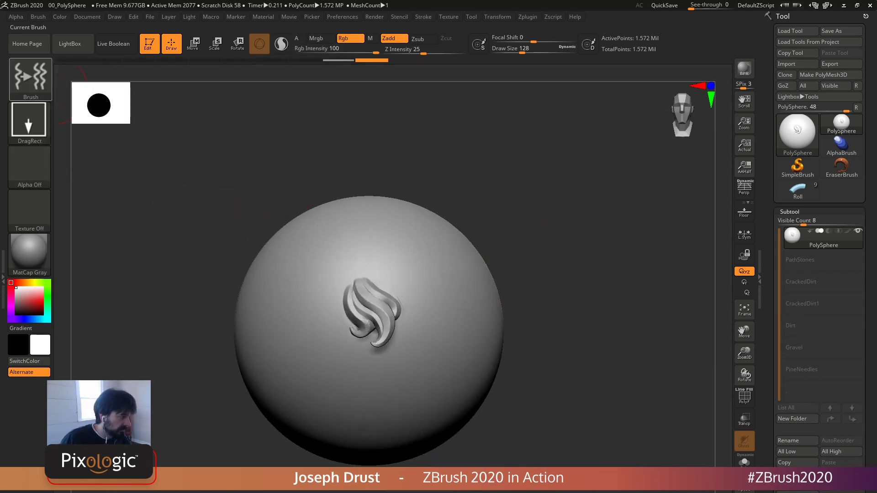
pyautogui.click(30, 77)
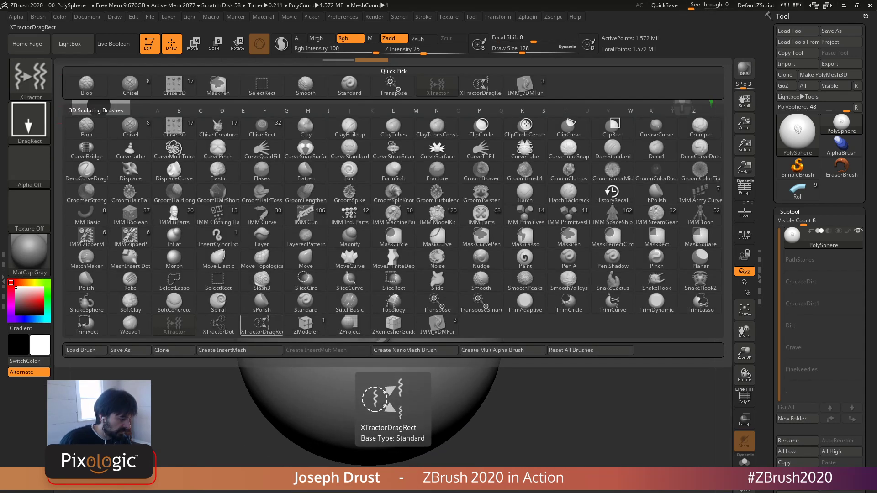
pyautogui.click(261, 325)
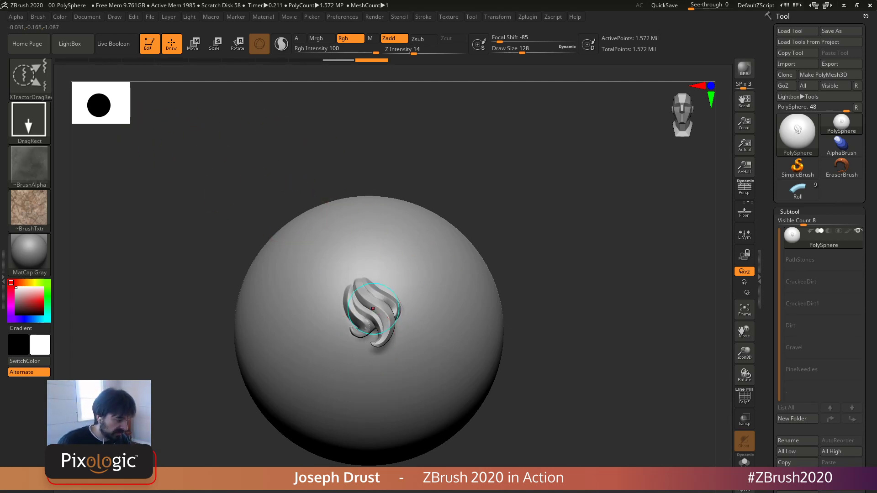
pyautogui.moveTo(368, 309); pyautogui.dragTo(331, 359)
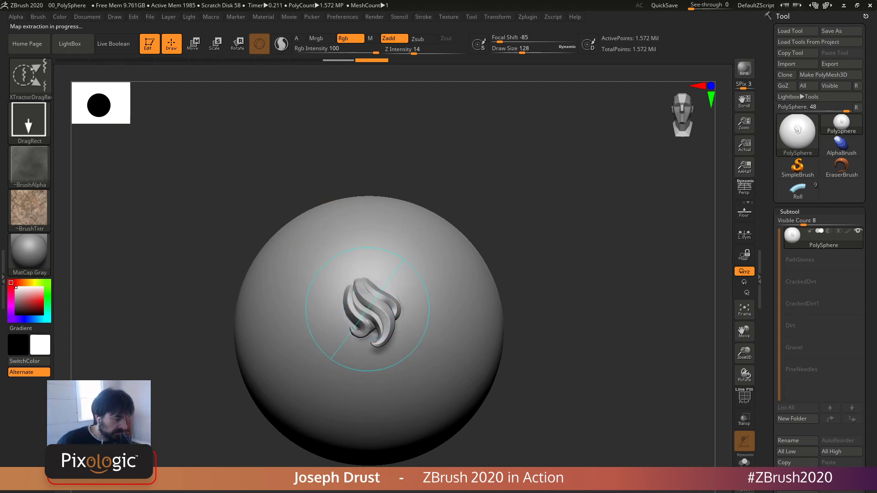
pyautogui.moveTo(30, 167)
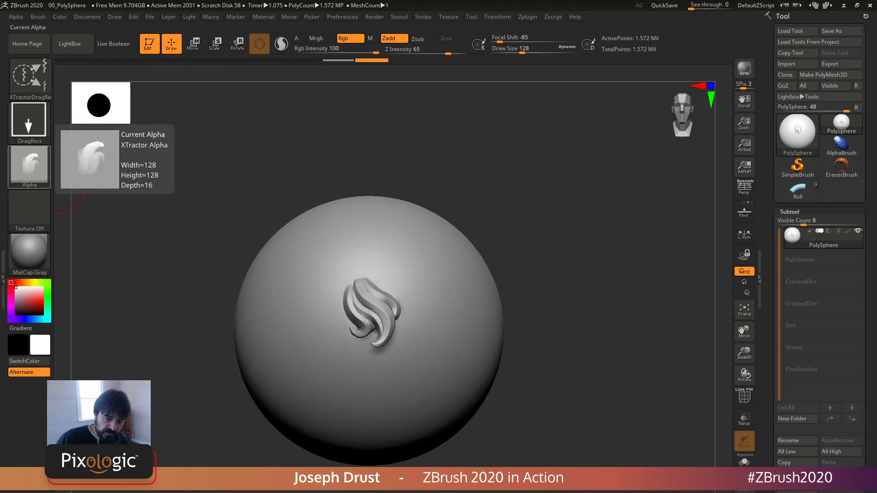
# Step: Stamp the captured fur alpha onto the sphere beside the original tuft and view both in profile
pyautogui.moveTo(361, 128); pyautogui.dragTo(311, 141)
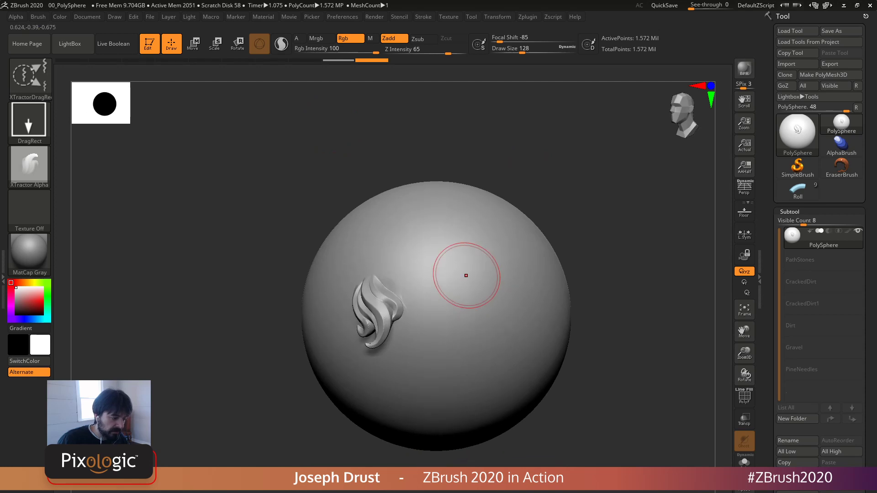
pyautogui.moveTo(469, 276)
pyautogui.mouseDown()
pyautogui.moveTo(453, 294)
pyautogui.moveTo(474, 316)
pyautogui.mouseUp()
pyautogui.moveTo(436, 323); pyautogui.dragTo(492, 304, button='right')
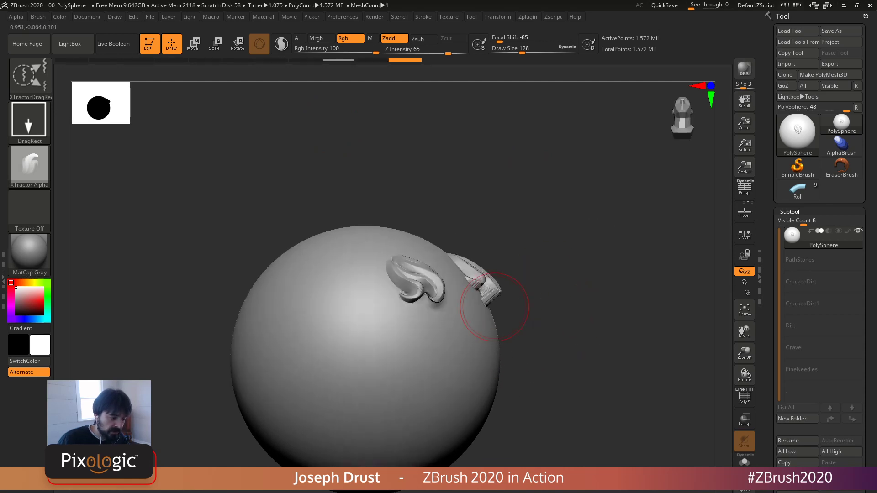
pyautogui.moveTo(579, 296); pyautogui.dragTo(555, 319, button='right')
pyautogui.keyDown('ctrl'); pyautogui.moveTo(636, 266); pyautogui.dragTo(431, 235, button='right'); pyautogui.keyUp('ctrl')
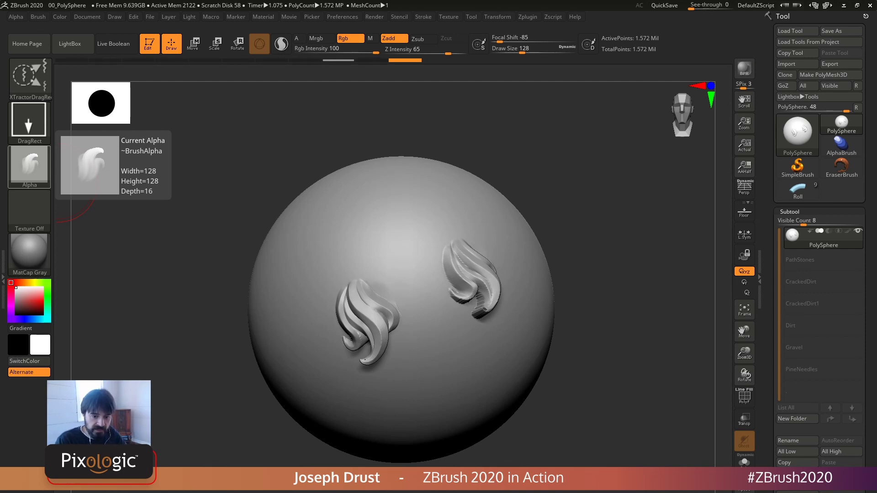
# Step: Look through the captured alpha's Modify, Create and Transfer settings
pyautogui.moveTo(192, 256); pyautogui.dragTo(230, 229)
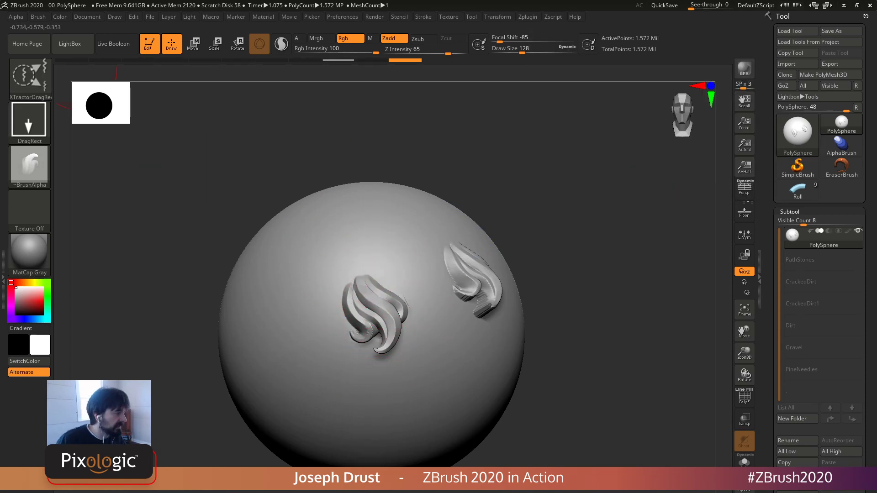
pyautogui.click(16, 17)
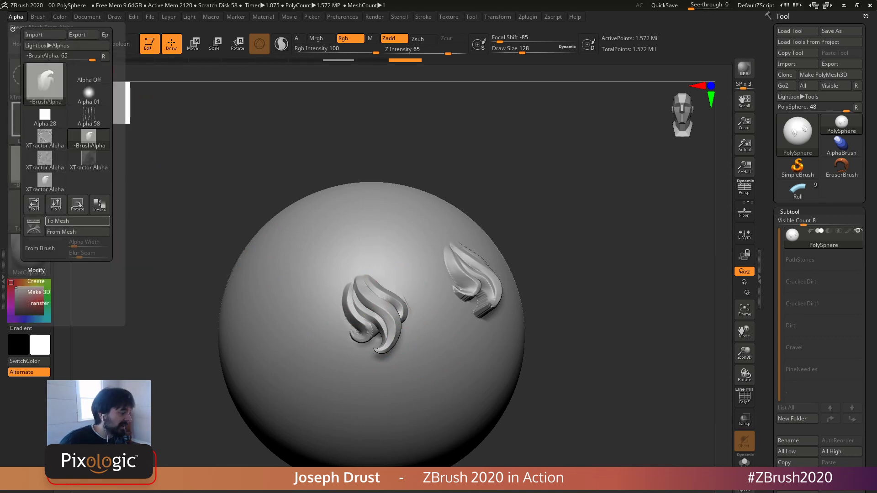
pyautogui.click(36, 270)
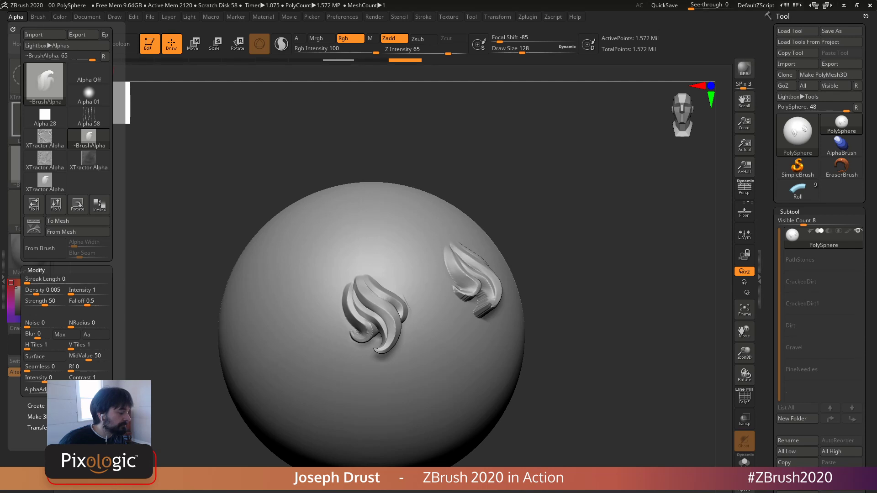
pyautogui.click(36, 270)
pyautogui.click(36, 281)
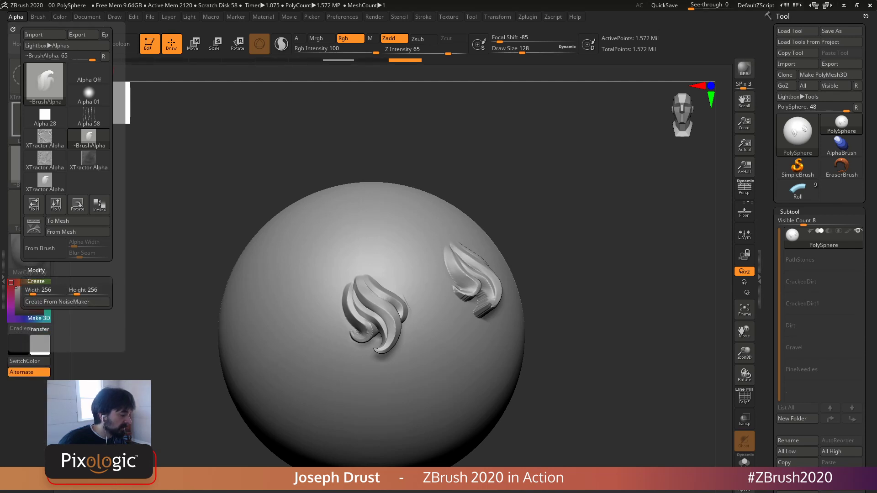
pyautogui.click(36, 281)
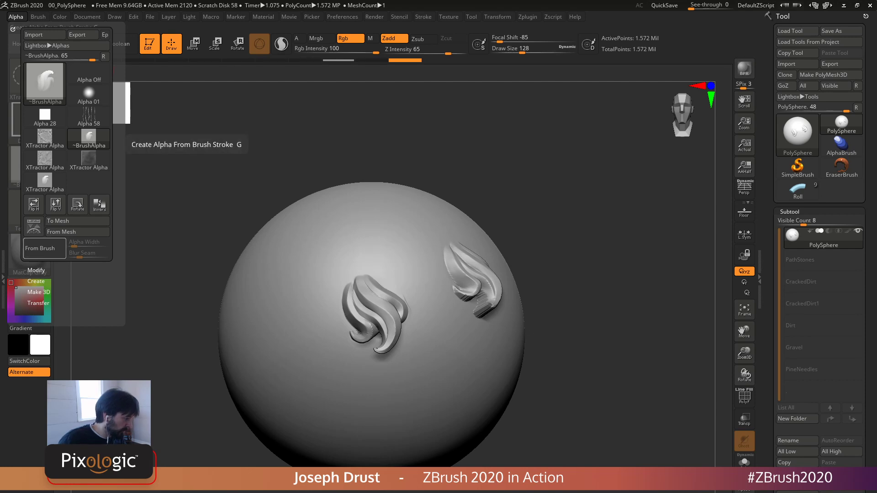
pyautogui.click(39, 303)
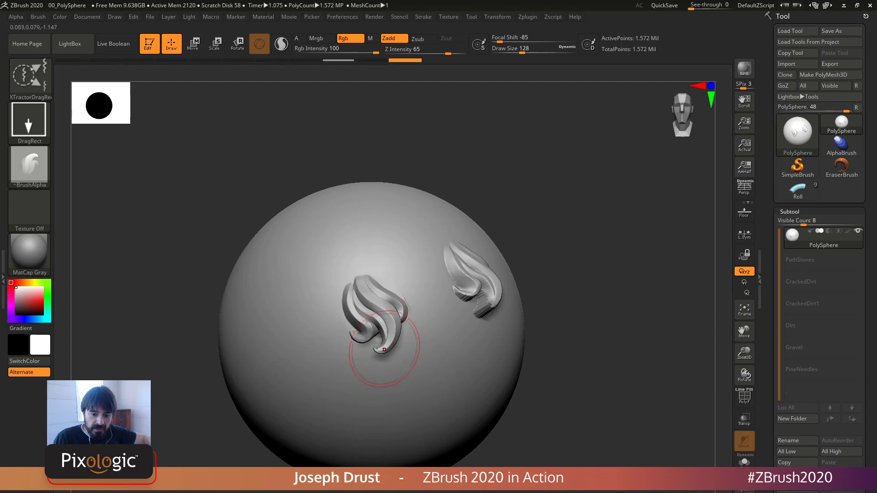
# Step: Compare the overhangs of the original tuft and the extracted-alpha stamp from several angles, and reopen the alpha settings
pyautogui.moveTo(528, 235); pyautogui.dragTo(471, 245)
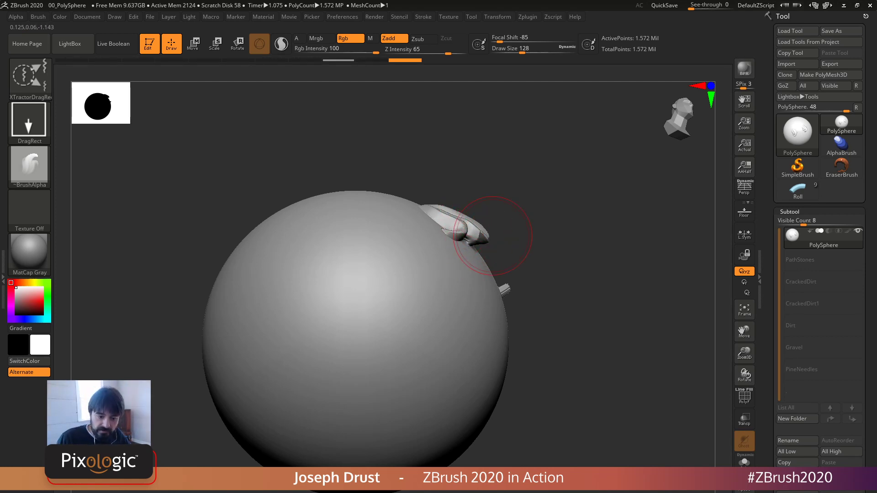
pyautogui.moveTo(540, 195)
pyautogui.mouseDown()
pyautogui.moveTo(523, 292)
pyautogui.moveTo(546, 278)
pyautogui.moveTo(473, 274)
pyautogui.mouseUp()
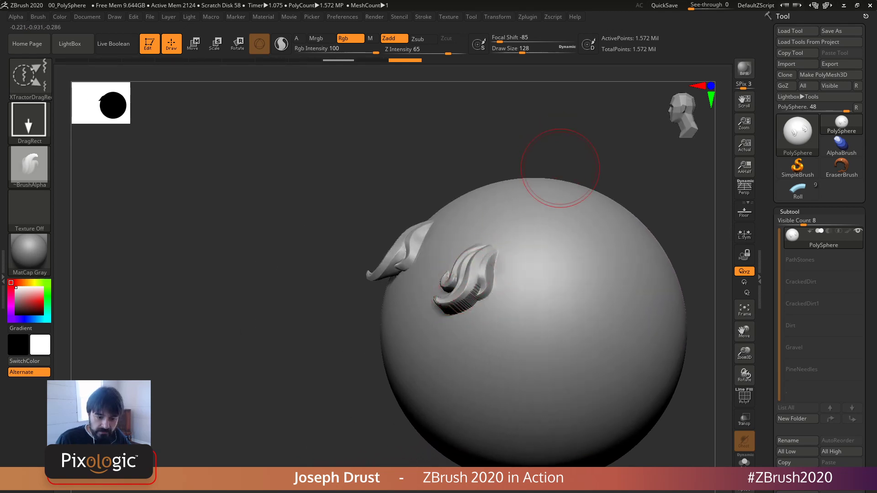
pyautogui.moveTo(577, 141); pyautogui.dragTo(475, 284)
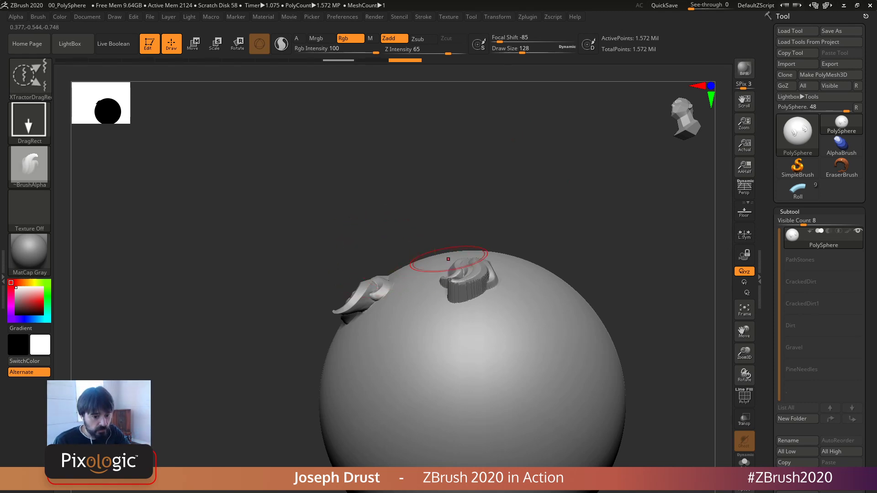
pyautogui.moveTo(431, 229)
pyautogui.mouseDown()
pyautogui.moveTo(526, 220)
pyautogui.moveTo(484, 268)
pyautogui.moveTo(542, 222)
pyautogui.mouseUp()
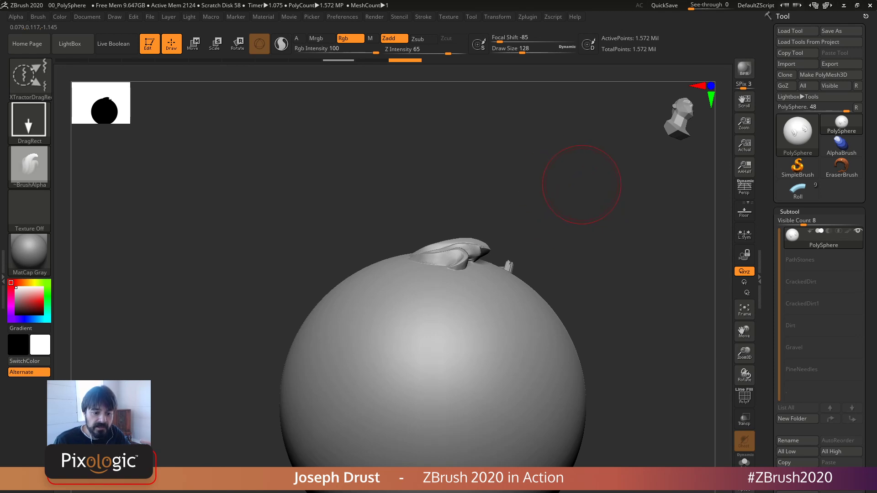
pyautogui.moveTo(582, 190); pyautogui.dragTo(516, 265)
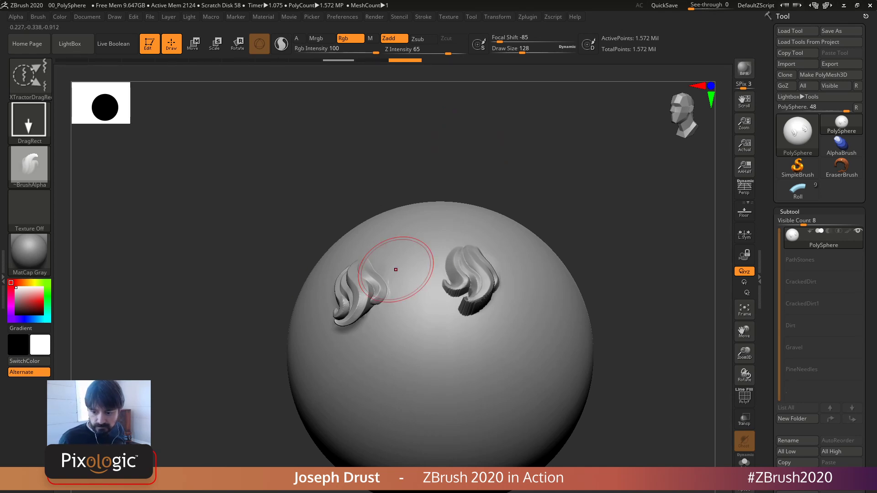
pyautogui.moveTo(523, 197)
pyautogui.mouseDown()
pyautogui.moveTo(528, 221)
pyautogui.moveTo(521, 219)
pyautogui.moveTo(539, 191)
pyautogui.mouseUp()
pyautogui.click(29, 164)
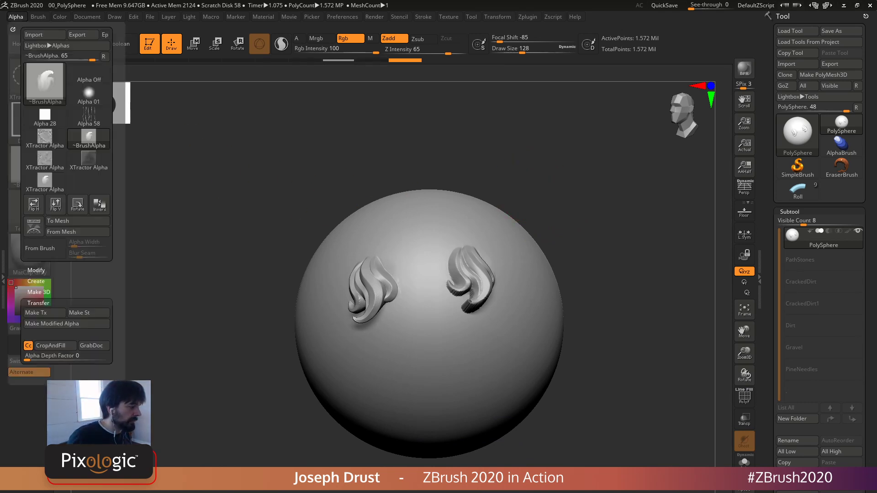
# Step: Open the NanoTile Textures plugin settings and look through their options
pyautogui.click(40, 248)
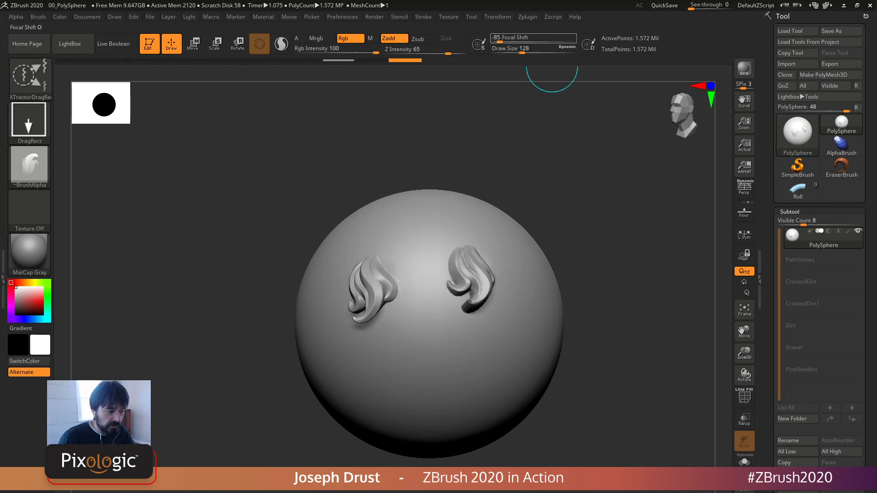
pyautogui.click(527, 17)
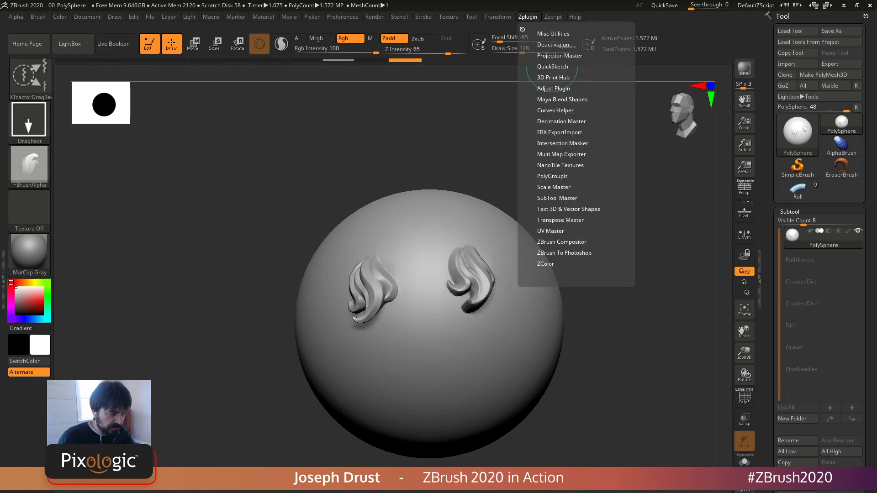
pyautogui.click(561, 165)
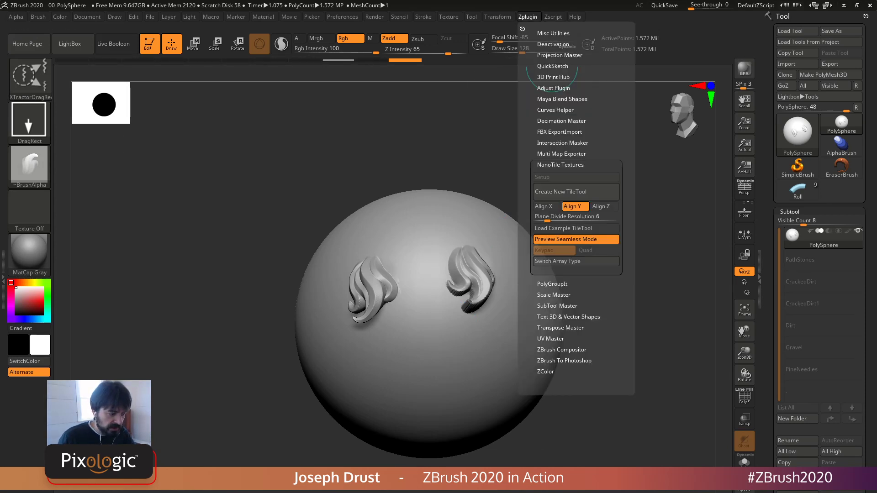
pyautogui.moveTo(566, 177); pyautogui.dragTo(567, 92)
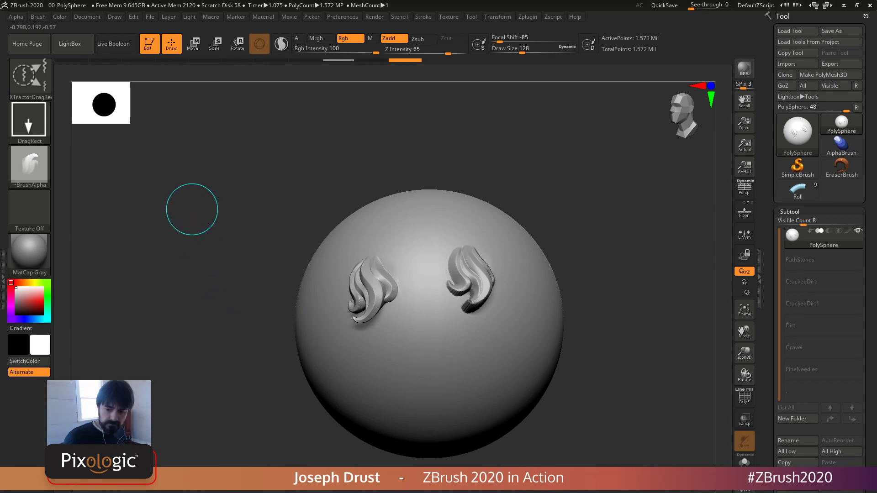
# Step: Open the TheChild_ZPR project from the 2020 project folder in LightBox
pyautogui.press(',')
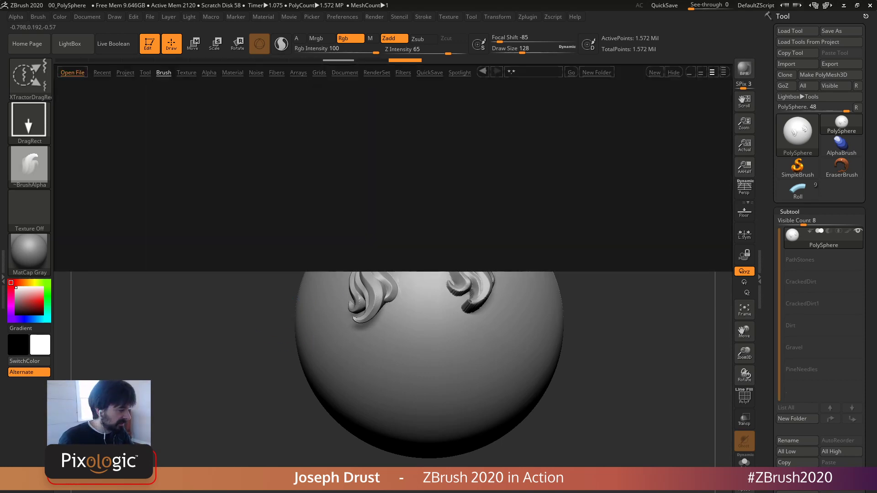
pyautogui.click(125, 73)
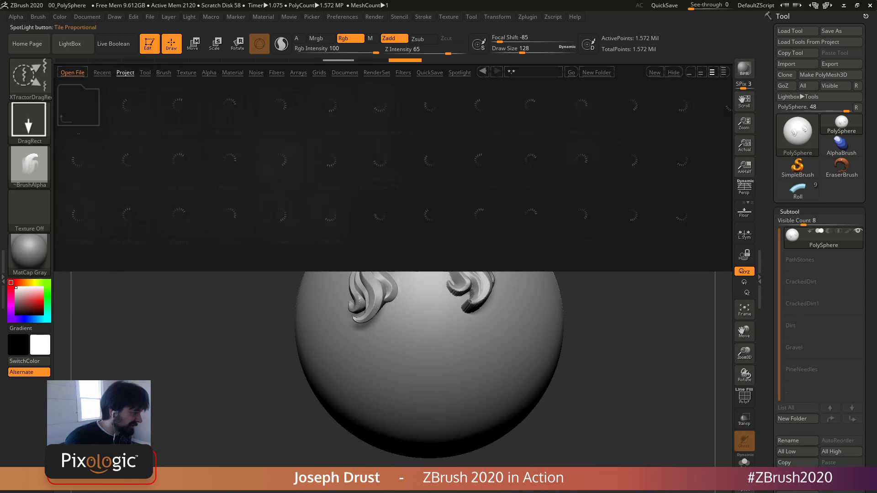
pyautogui.doubleClick(79, 161)
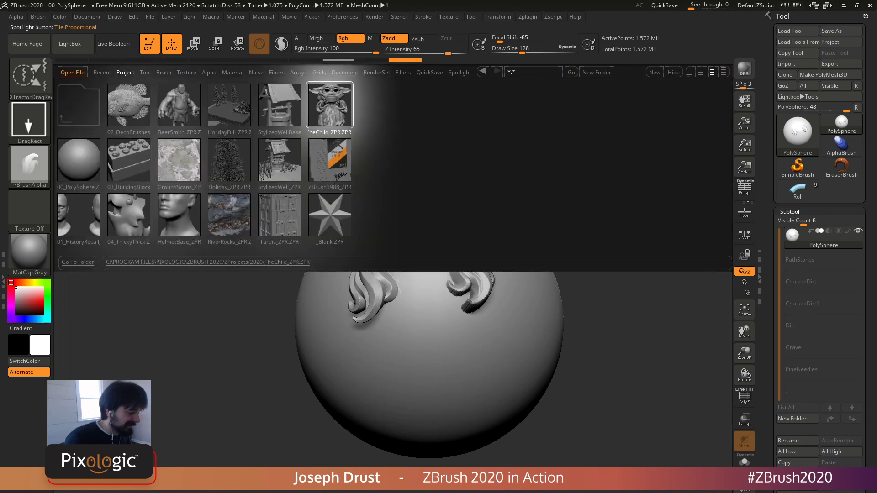
pyautogui.doubleClick(329, 105)
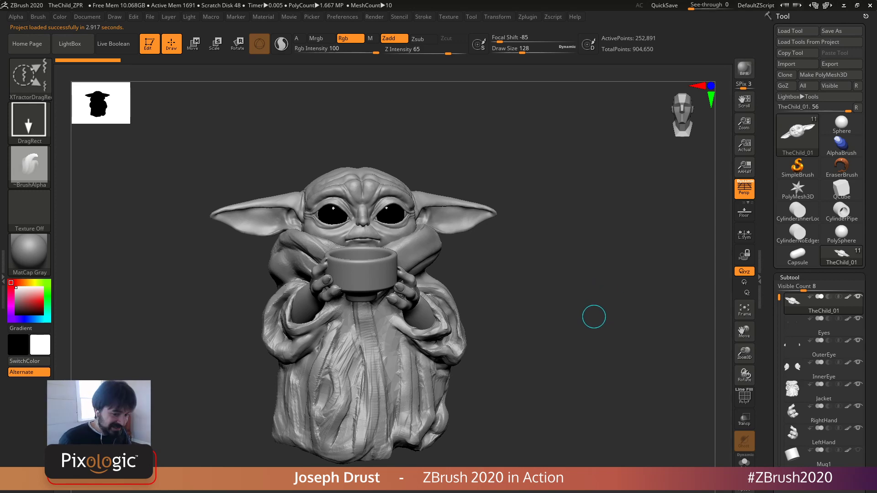
# Step: Isolate the head subtool with Solo and display its polyframe, framing the head and its long ear
pyautogui.moveTo(589, 310)
pyautogui.mouseDown()
pyautogui.moveTo(653, 304)
pyautogui.moveTo(507, 315)
pyautogui.moveTo(588, 337)
pyautogui.mouseUp()
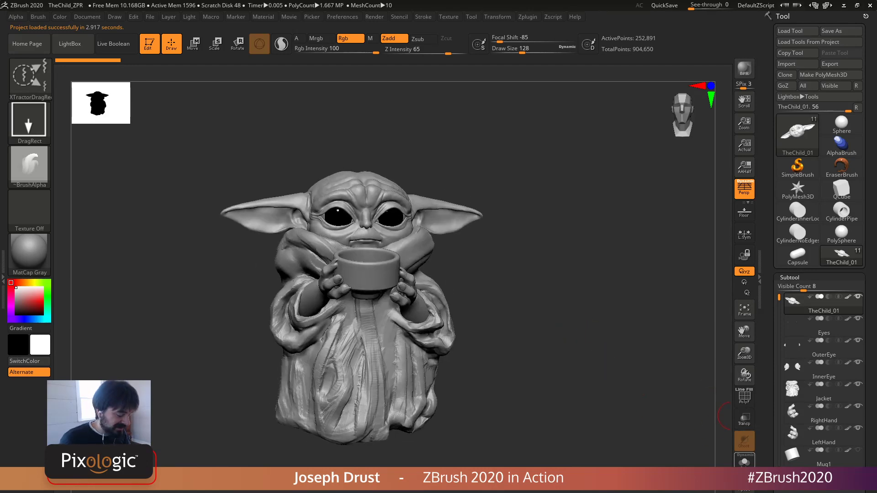
pyautogui.click(744, 461)
pyautogui.keyDown('alt'); pyautogui.moveTo(685, 365); pyautogui.dragTo(699, 395); pyautogui.keyUp('alt')
pyautogui.moveTo(698, 395); pyautogui.dragTo(659, 394)
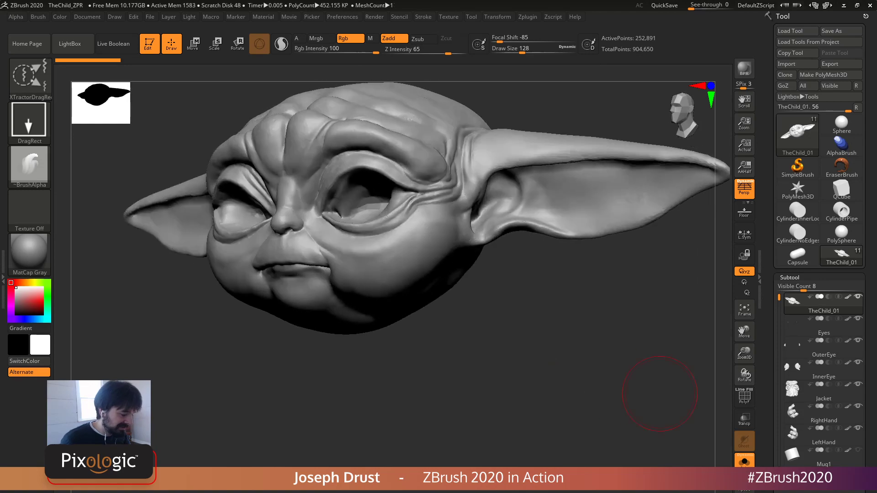
pyautogui.click(745, 398)
pyautogui.moveTo(612, 370)
pyautogui.mouseDown()
pyautogui.moveTo(704, 372)
pyautogui.moveTo(633, 364)
pyautogui.moveTo(593, 371)
pyautogui.moveTo(558, 394)
pyautogui.mouseUp()
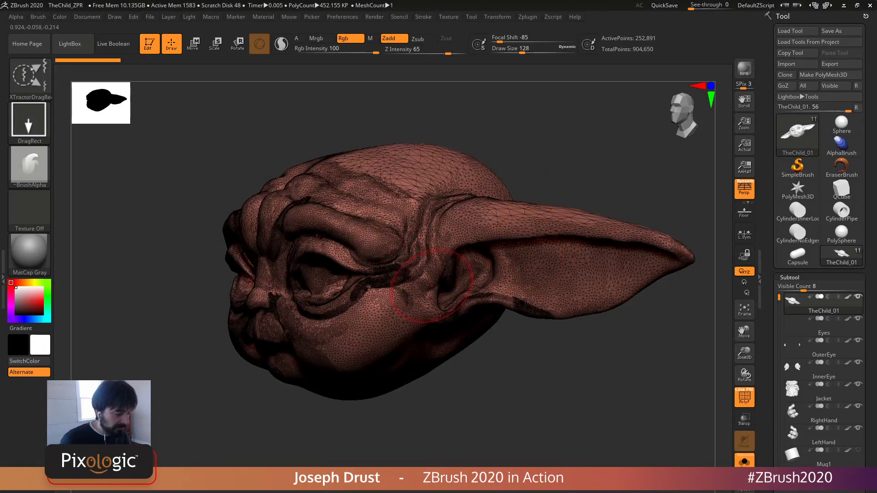
pyautogui.moveTo(519, 385)
pyautogui.mouseDown()
pyautogui.moveTo(538, 329)
pyautogui.moveTo(514, 365)
pyautogui.mouseUp()
# Step: Choose the ClayBuildup brush with a draw size of 41
pyautogui.press('b')
pyautogui.press('c')
pyautogui.press('b')
pyautogui.press('space')
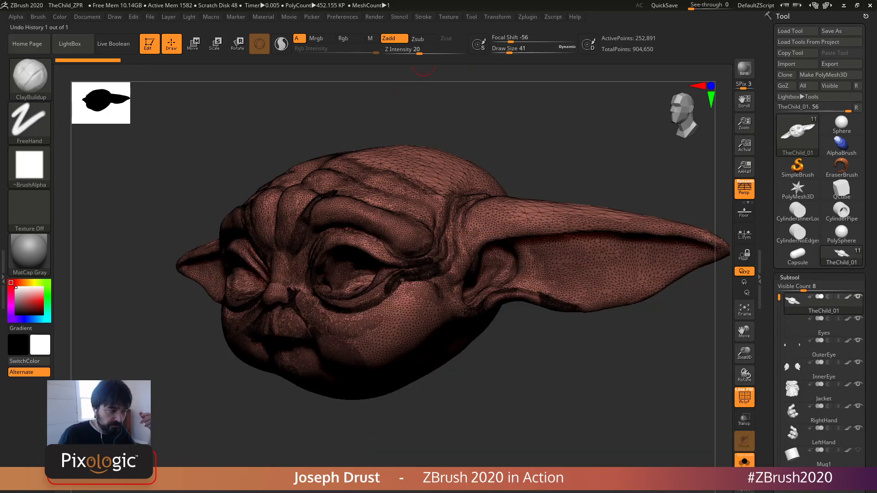
# Step: Enable Sculptris Pro for the brush, switch off Combined mode and set the UnDivide Ratio to 1
pyautogui.click(423, 16)
pyautogui.click(447, 156)
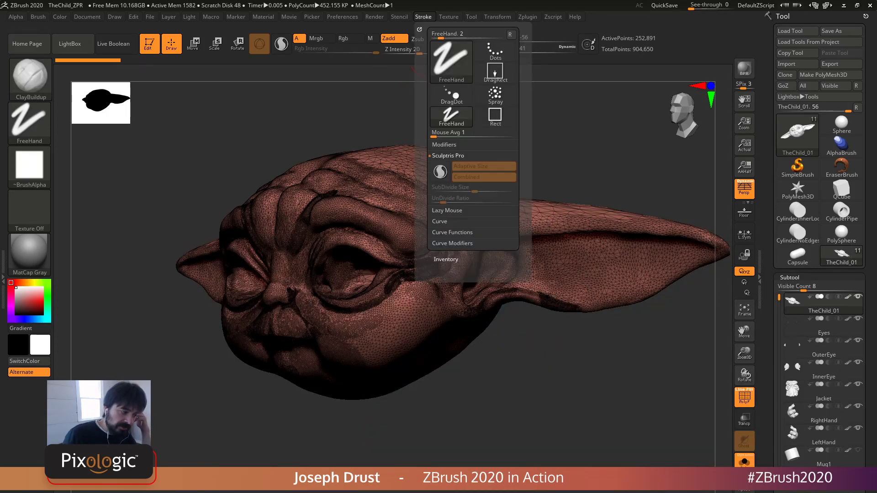
pyautogui.click(440, 172)
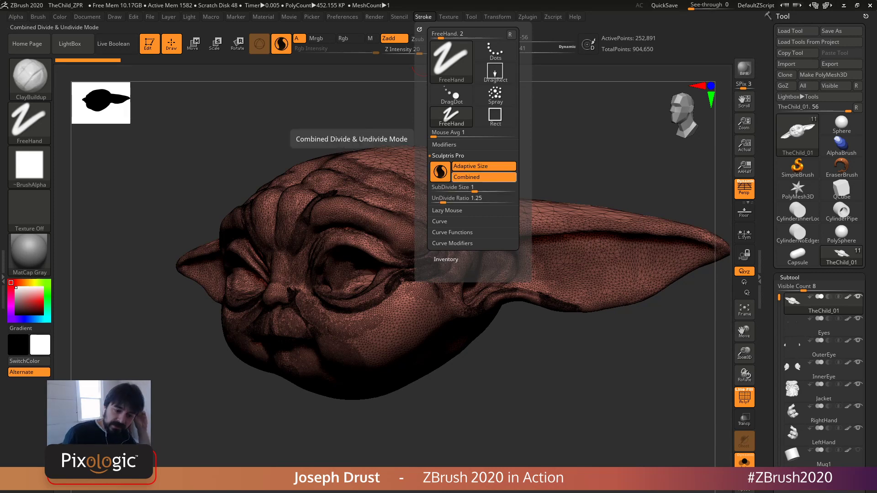
pyautogui.click(483, 177)
pyautogui.click(457, 198)
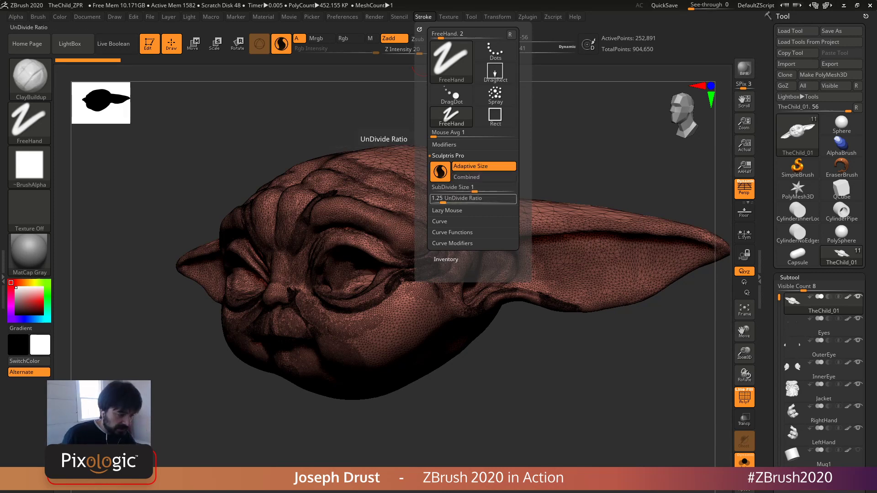
pyautogui.write('1')
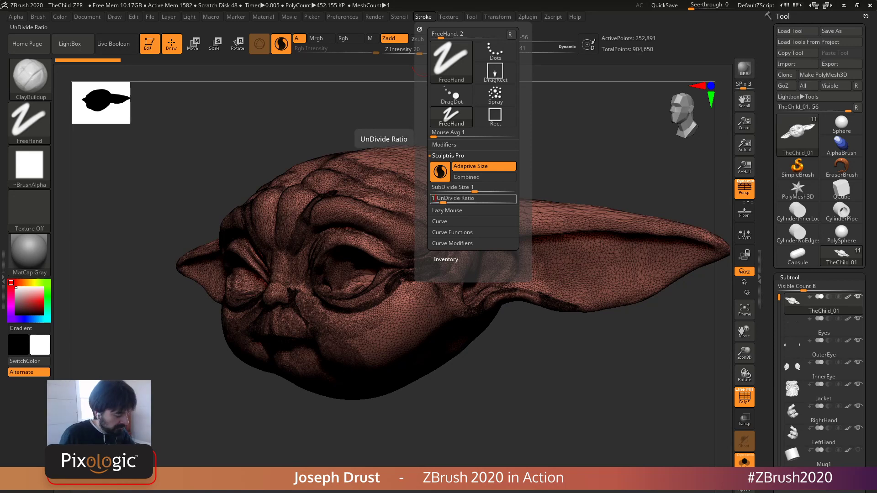
pyautogui.press('Return')
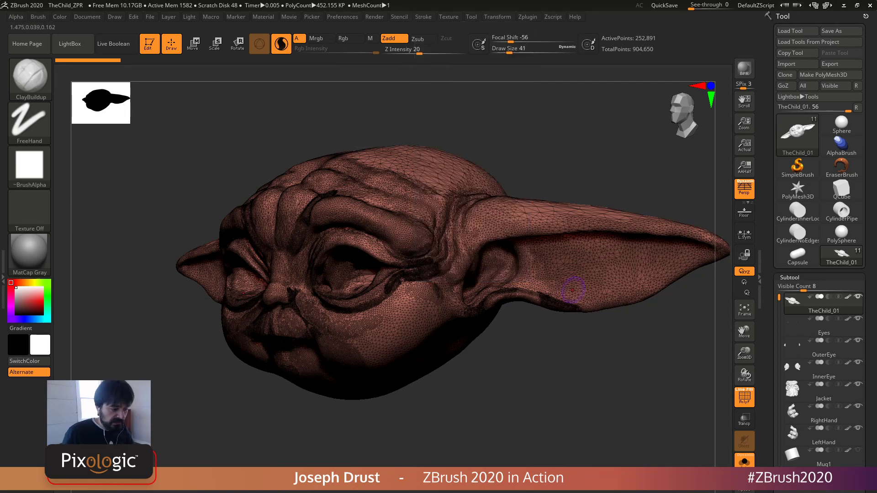
# Step: Try a ClayBuildup stroke and a smoothing pass at draw size 124 on the inner ear, undoing each
pyautogui.moveTo(566, 287); pyautogui.dragTo(641, 267)
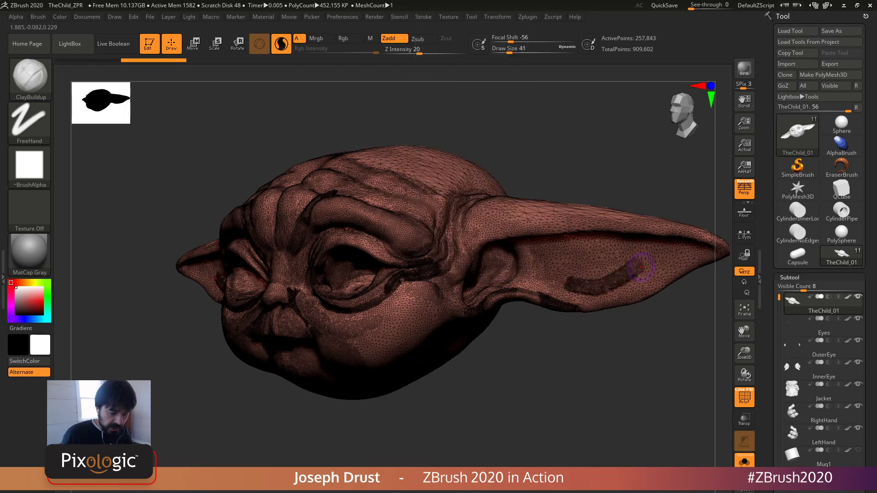
pyautogui.hotkey('ctrl', 'z')
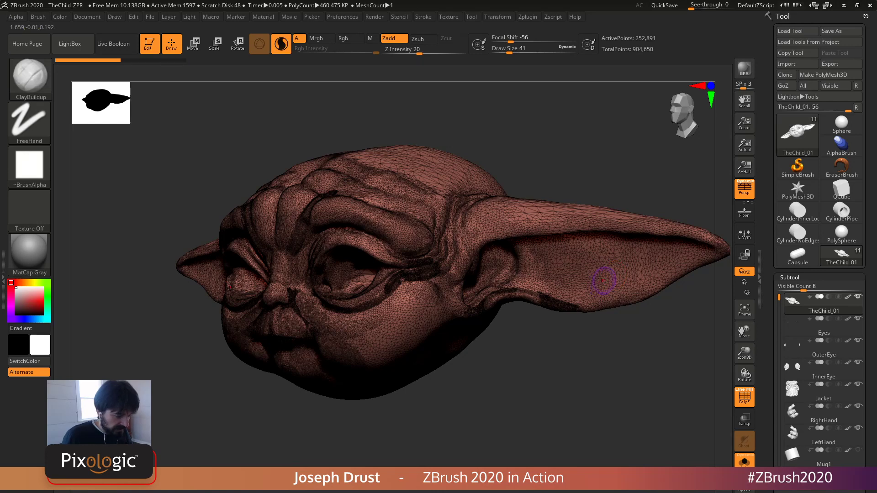
pyautogui.press('space')
pyautogui.press('shift')
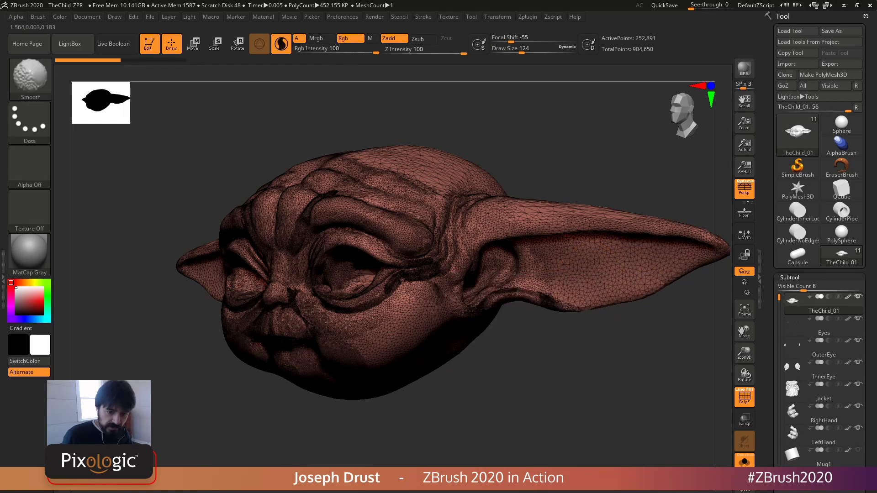
pyautogui.keyDown('shift'); pyautogui.moveTo(584, 282); pyautogui.dragTo(600, 282); pyautogui.keyUp('shift')
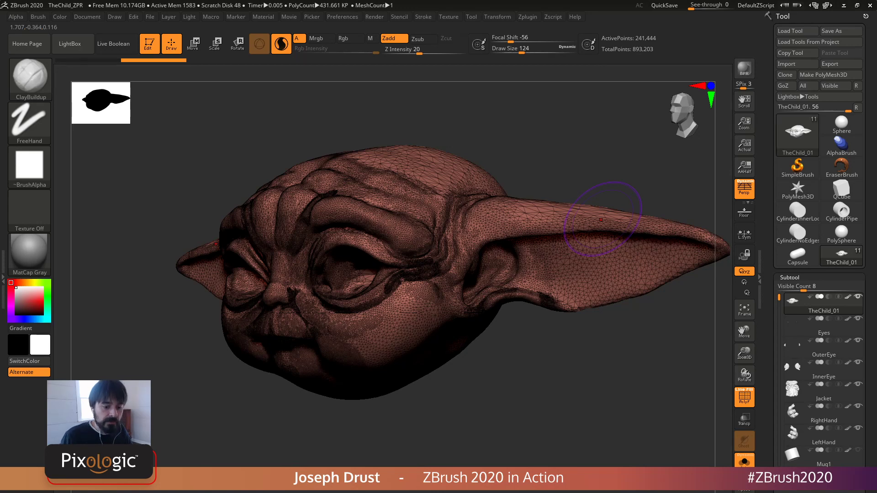
pyautogui.click(423, 17)
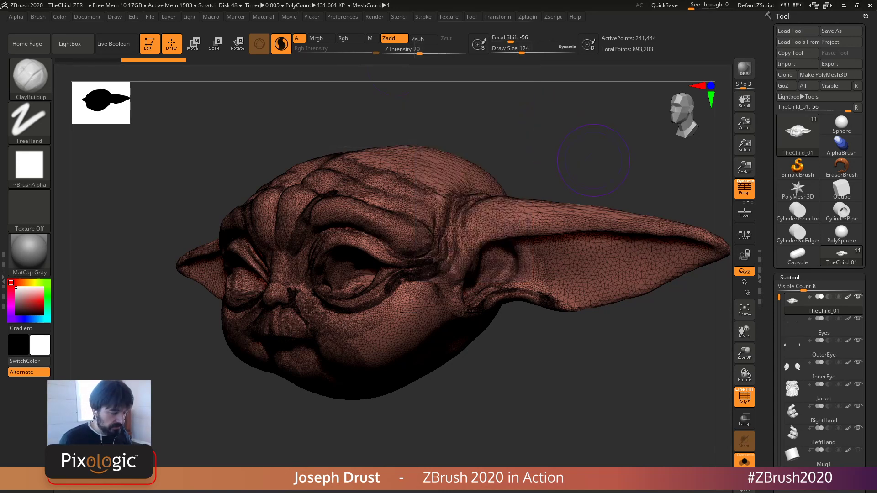
pyautogui.hotkey('ctrl', 'z')
# Step: Set the brush draw size to 74 and turn off the polyframe display
pyautogui.press('space')
pyautogui.moveTo(599, 161); pyautogui.dragTo(593, 162)
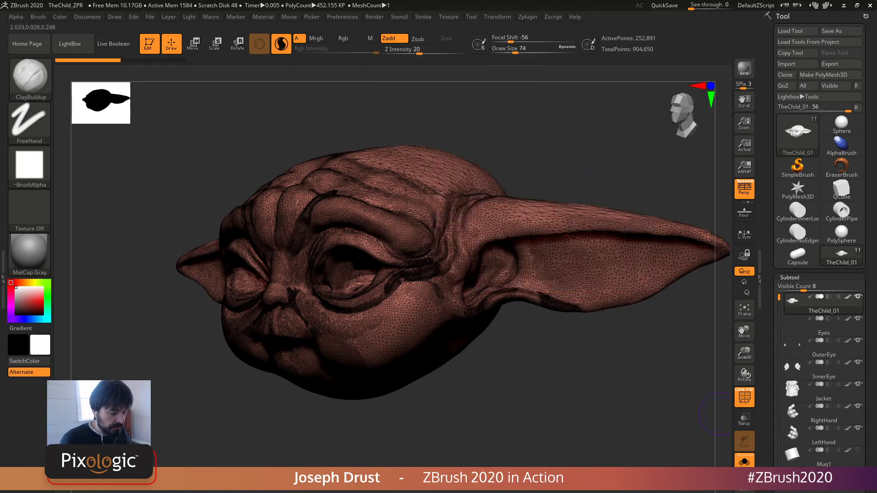
pyautogui.click(744, 399)
pyautogui.click(744, 398)
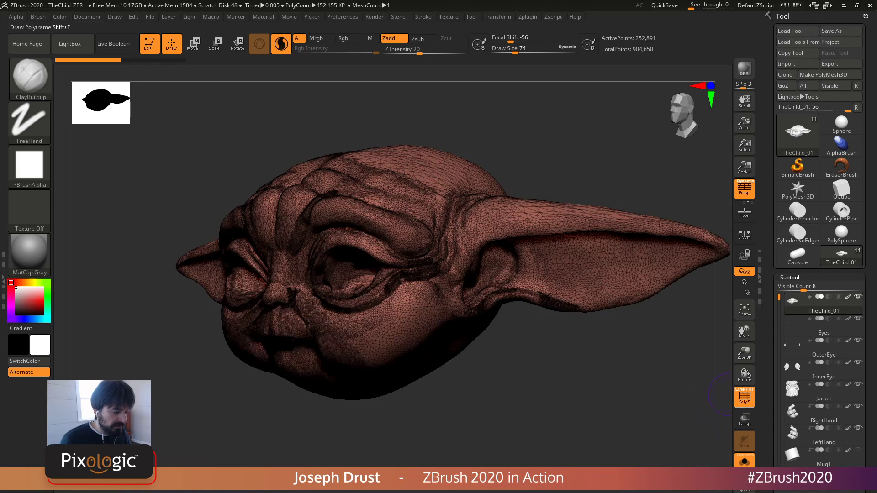
pyautogui.click(743, 399)
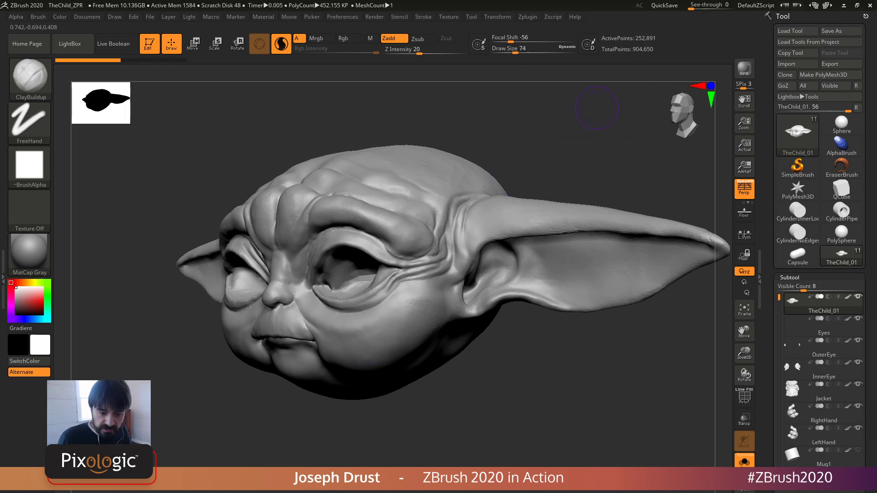
# Step: Try ClayBuildup strokes across the character's cheek and undo them
pyautogui.moveTo(502, 121); pyautogui.dragTo(470, 165)
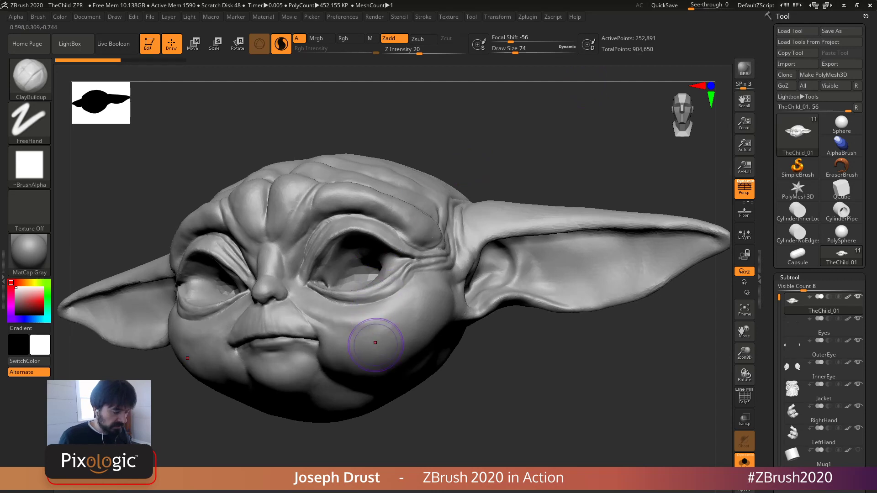
pyautogui.moveTo(433, 297)
pyautogui.mouseDown()
pyautogui.moveTo(363, 333)
pyautogui.moveTo(412, 313)
pyautogui.mouseUp()
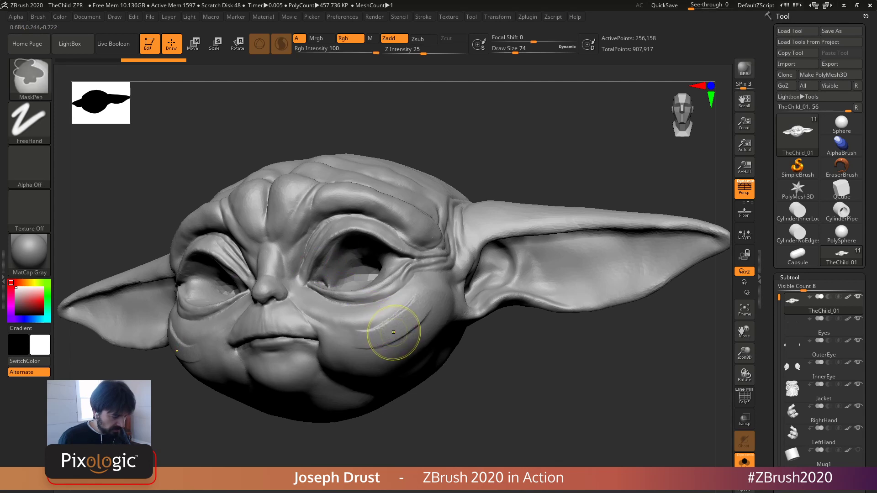
pyautogui.hotkey('ctrl', 'z')
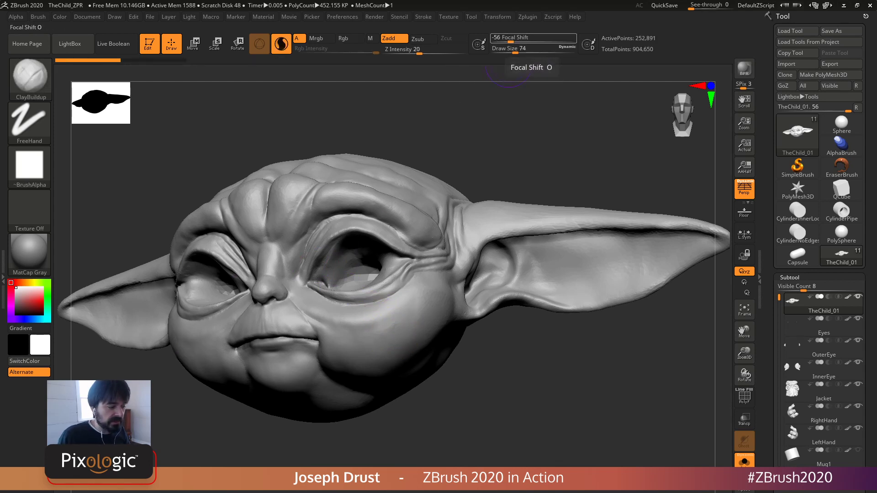
# Step: Decimate the head subtool with Decimation Master's 75 k preset
pyautogui.click(528, 16)
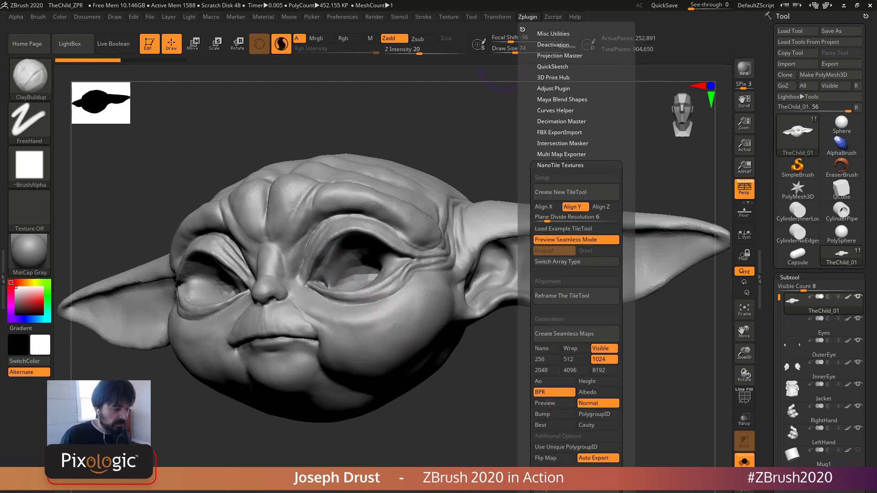
pyautogui.click(560, 165)
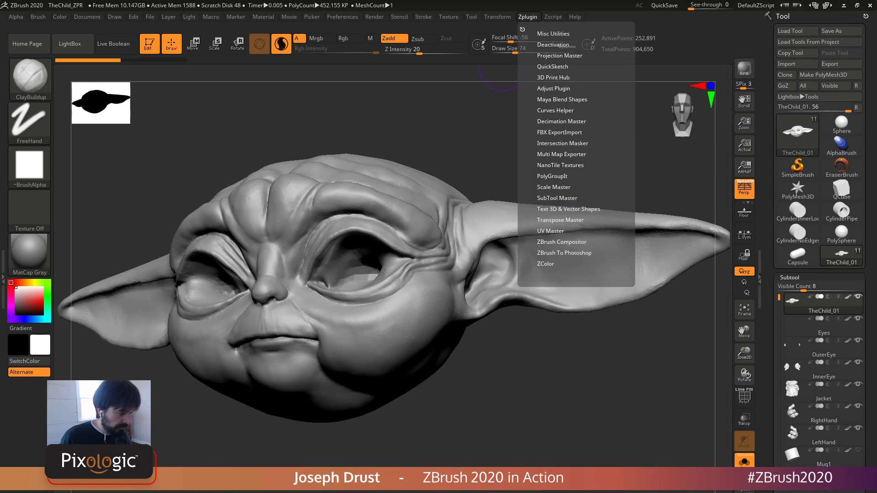
pyautogui.click(562, 121)
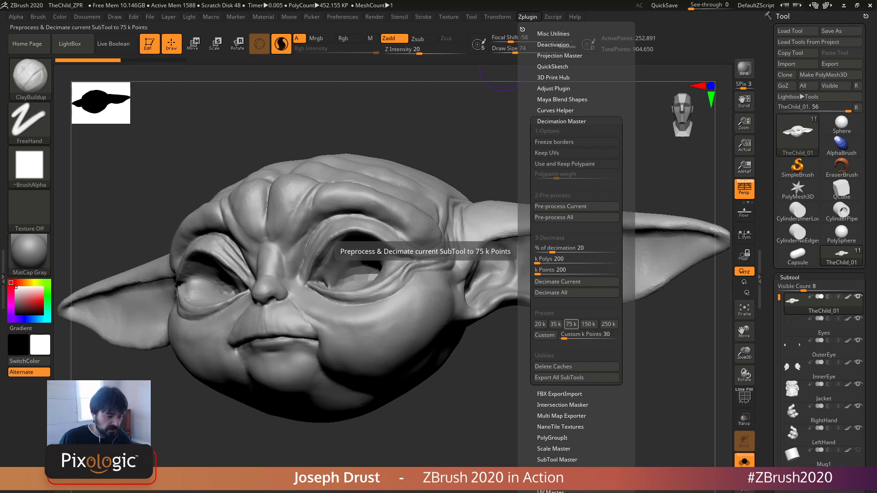
pyautogui.click(571, 324)
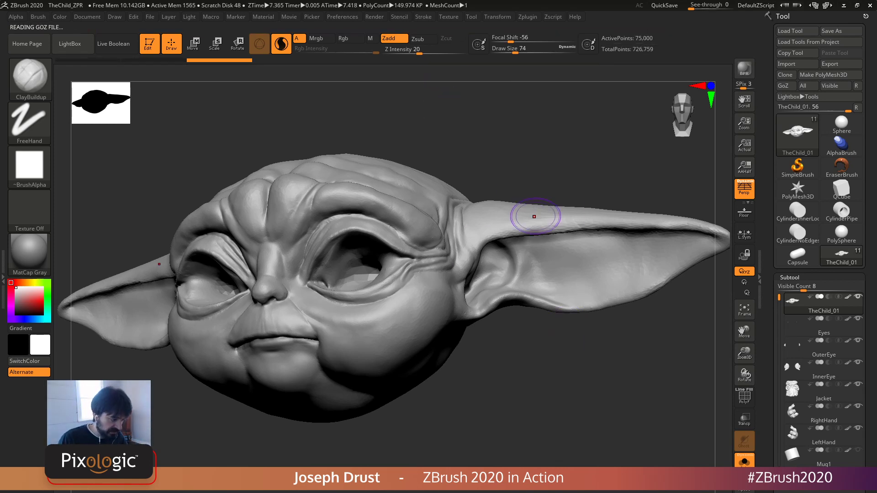
# Step: Undo and redo the decimation to compare the head before and after the reduction
pyautogui.moveTo(671, 390); pyautogui.dragTo(516, 346)
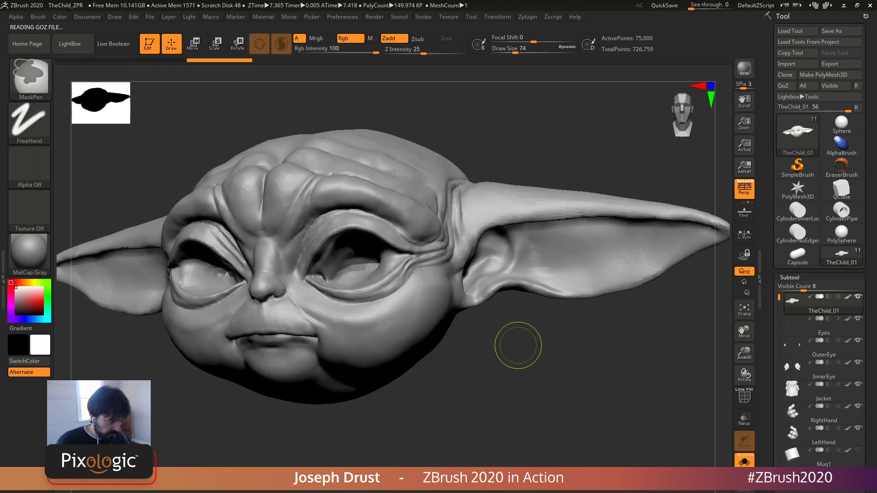
pyautogui.hotkey('ctrl', 'z')
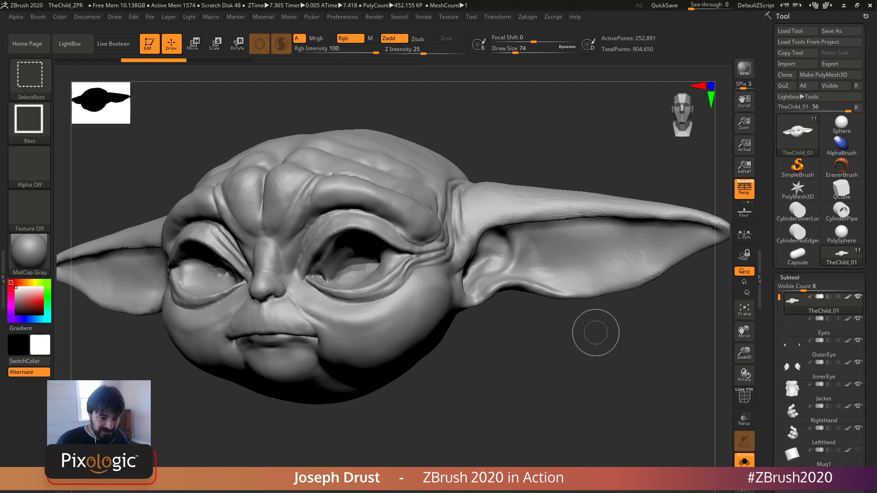
pyautogui.hotkey('ctrl', 'shift', 'z')
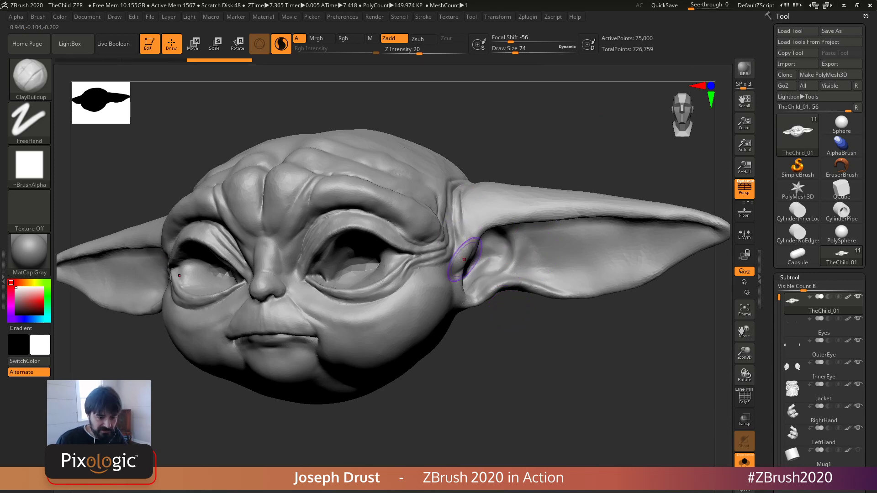
# Step: Display the polyframe and undo and redo the decimation to compare the head's mesh density, ending on the decimated mesh with the polyframe hidden
pyautogui.hotkey('shift', 'f')
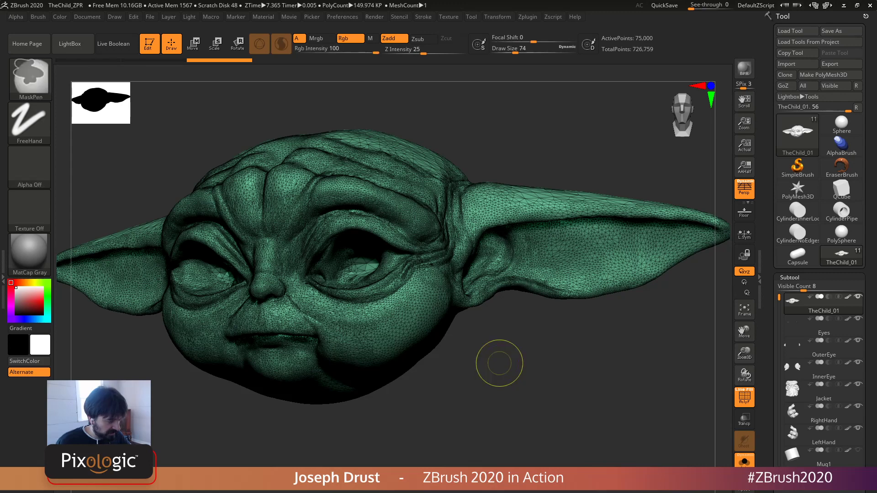
pyautogui.hotkey('ctrl', 'z')
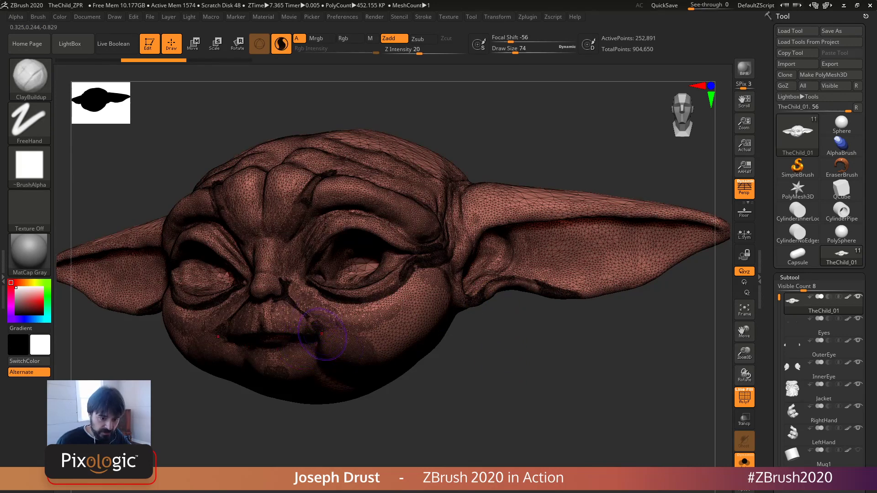
pyautogui.hotkey('ctrl', 'shift', 'z')
pyautogui.hotkey('ctrl', 'shift', 'z')
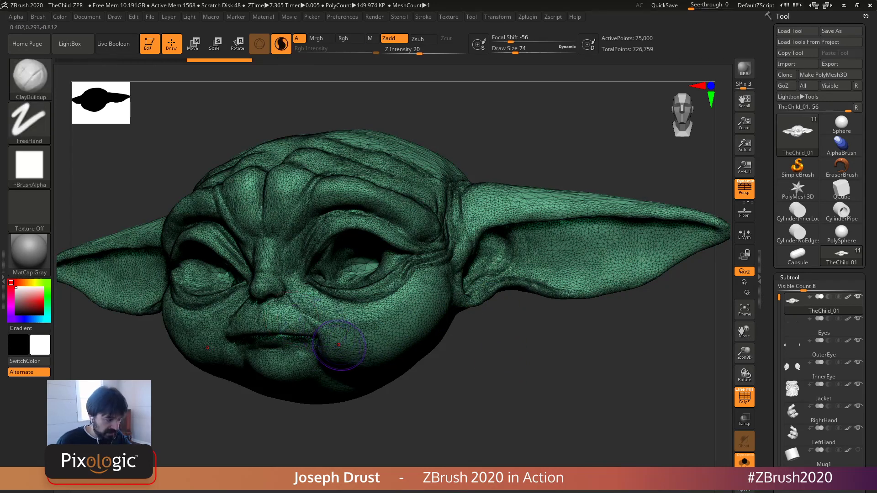
pyautogui.hotkey('ctrl', 'z')
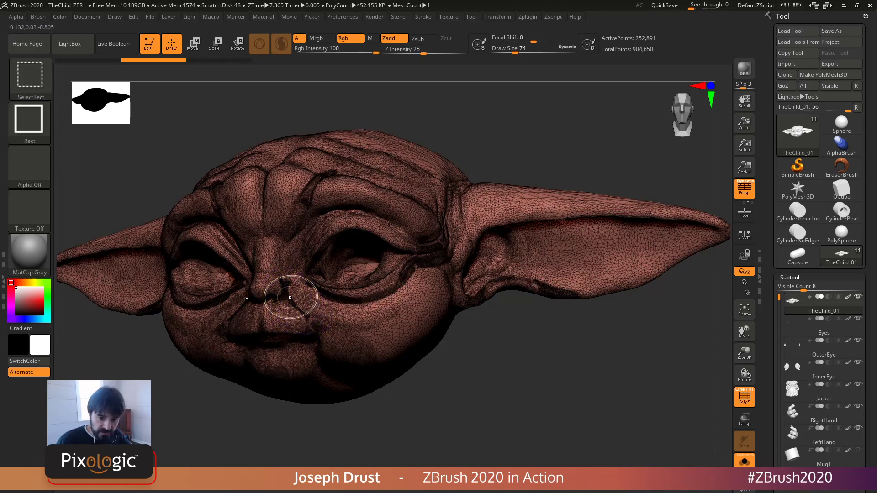
pyautogui.hotkey('ctrl', 'shift', 'z')
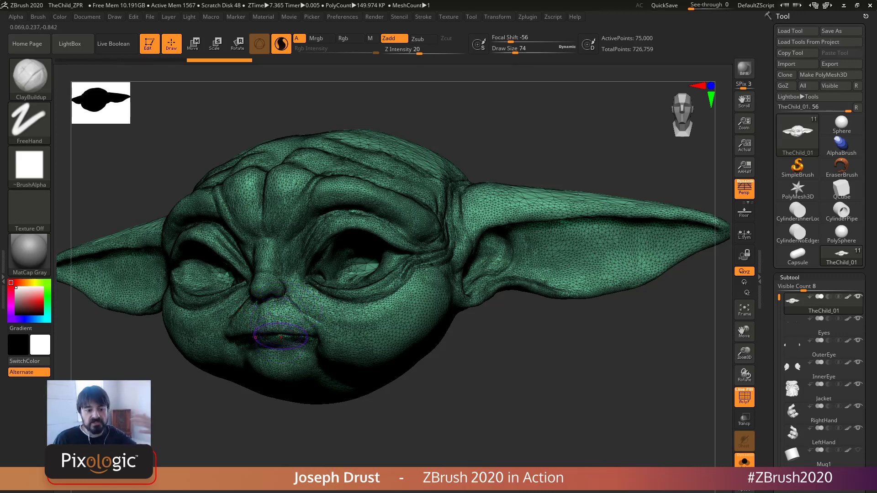
pyautogui.click(741, 397)
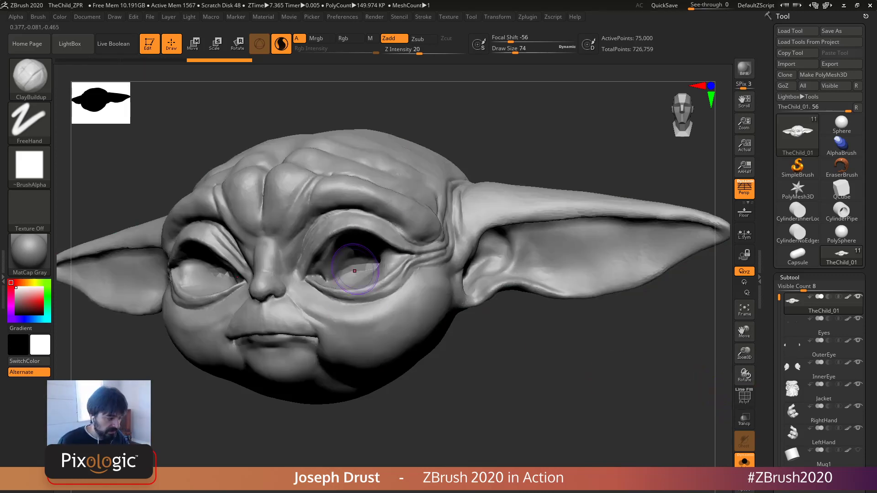
# Step: Set the draw size to 54 and add a ClayBuildup stroke on the cheek below the eye
pyautogui.press('b')
pyautogui.press('space')
pyautogui.click(439, 302)
pyautogui.moveTo(411, 307)
pyautogui.mouseDown()
pyautogui.moveTo(362, 327)
pyautogui.moveTo(409, 321)
pyautogui.mouseUp()
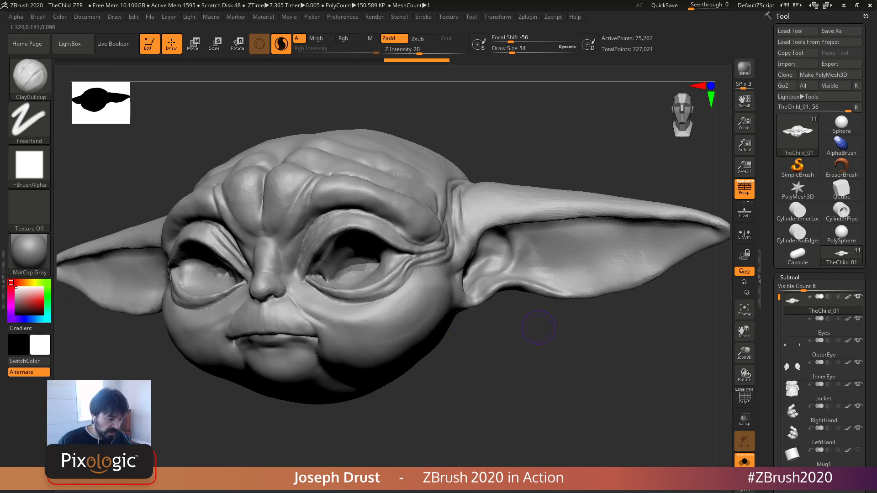
# Step: Show all subtools to check the head on the full figure, and isolate the head again
pyautogui.keyDown('alt'); pyautogui.moveTo(538, 328); pyautogui.dragTo(612, 356); pyautogui.keyUp('alt')
pyautogui.click(745, 461)
pyautogui.moveTo(612, 356)
pyautogui.mouseDown()
pyautogui.moveTo(676, 388)
pyautogui.moveTo(625, 356)
pyautogui.moveTo(603, 374)
pyautogui.moveTo(617, 354)
pyautogui.mouseUp()
pyautogui.keyDown('alt'); pyautogui.moveTo(617, 354); pyautogui.dragTo(603, 424); pyautogui.keyUp('alt')
pyautogui.click(744, 461)
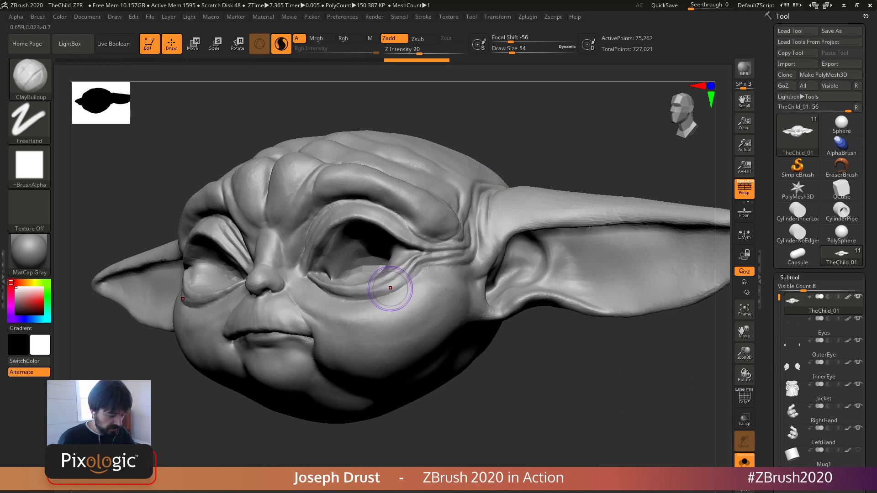
# Step: Try a ClayBuildup stroke below the outer eye corner at draw size 38 and undo it
pyautogui.press('[')
pyautogui.press('[')
pyautogui.moveTo(544, 375); pyautogui.dragTo(578, 391)
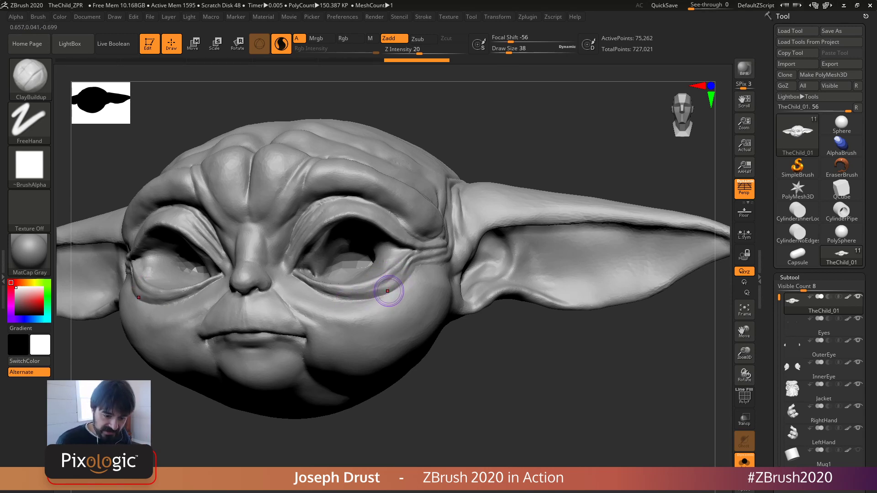
pyautogui.moveTo(404, 276); pyautogui.dragTo(393, 298)
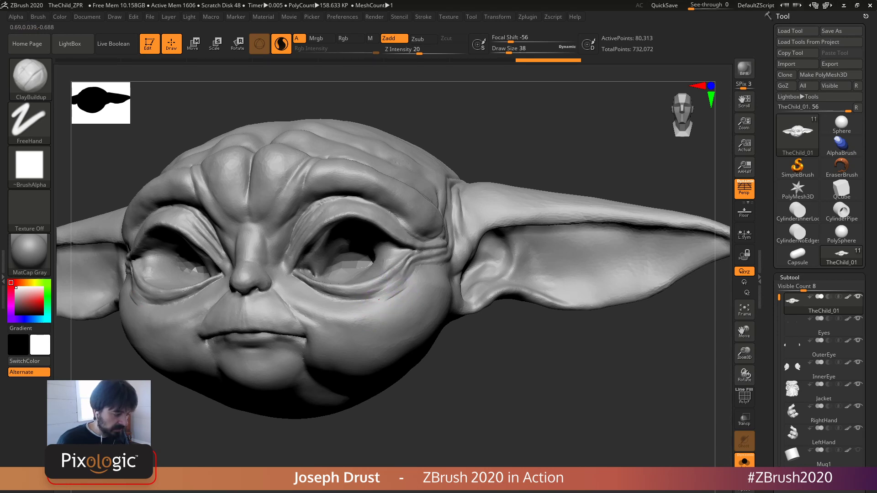
pyautogui.press('ctrl')
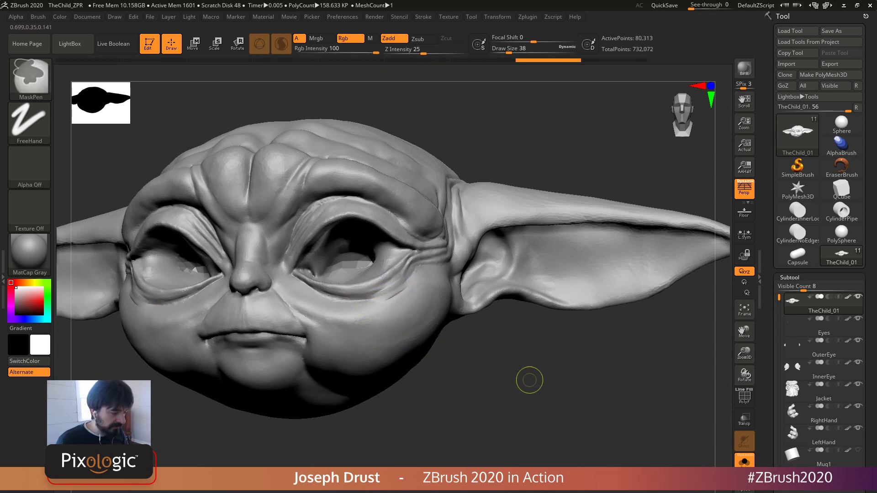
pyautogui.hotkey('ctrl', 'z')
# Step: Turn off Sculptris Pro mode and set the ClayBuildup draw size to 14 for the inner eye corner
pyautogui.keyDown('alt'); pyautogui.moveTo(520, 397); pyautogui.dragTo(590, 396); pyautogui.keyUp('alt')
pyautogui.press('space')
pyautogui.moveTo(349, 271); pyautogui.dragTo(345, 270)
pyautogui.moveTo(516, 356)
pyautogui.keyDown('alt'); pyautogui.mouseDown()
pyautogui.moveTo(502, 404)
pyautogui.moveTo(659, 434)
pyautogui.mouseUp(); pyautogui.keyUp('alt')
pyautogui.press('space')
pyautogui.moveTo(386, 297); pyautogui.dragTo(389, 279)
pyautogui.press('space')
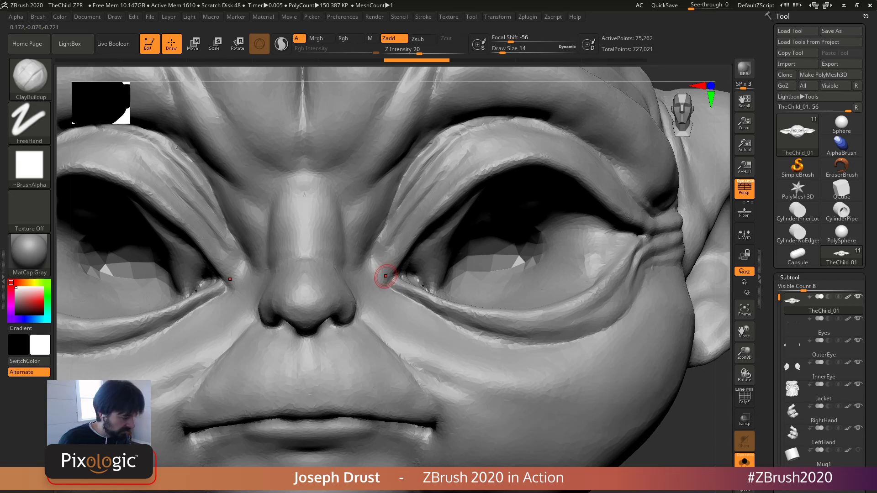
# Step: Try ClayBuildup strokes on the inner eye corners without Sculptris Pro and undo them
pyautogui.moveTo(387, 274)
pyautogui.mouseDown()
pyautogui.moveTo(383, 301)
pyautogui.moveTo(407, 302)
pyautogui.mouseUp()
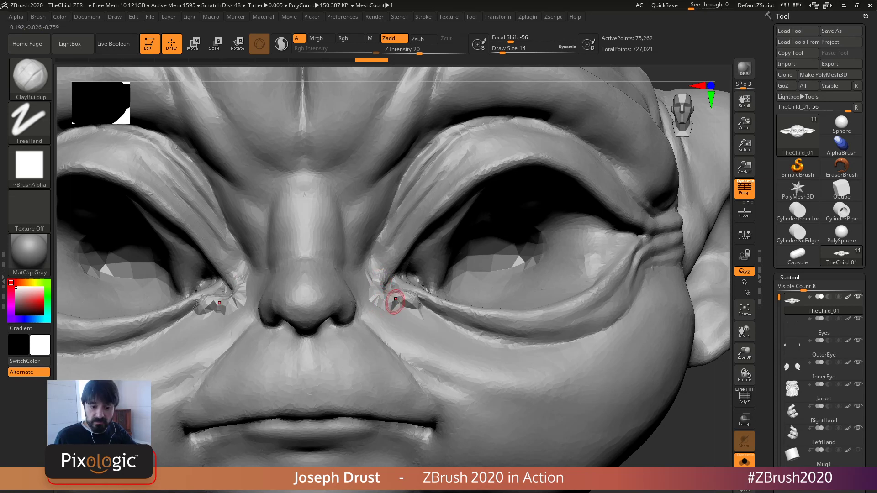
pyautogui.hotkey('ctrl', 'z')
pyautogui.moveTo(401, 304); pyautogui.dragTo(393, 294)
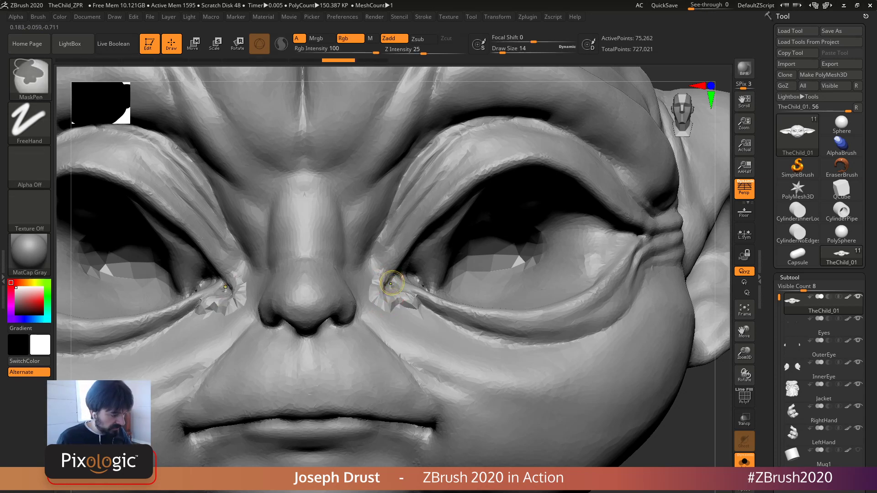
pyautogui.hotkey('ctrl', 'z')
pyautogui.hotkey('ctrl', 'z')
pyautogui.hotkey('ctrl', 'z')
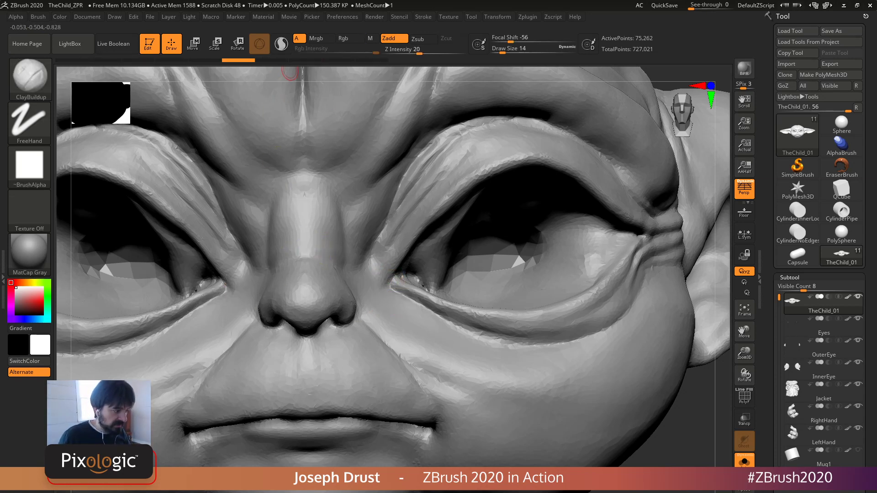
# Step: Turn Sculptris Pro back on and build up the skin around the inner eye corners with ClayBuildup
pyautogui.click(281, 44)
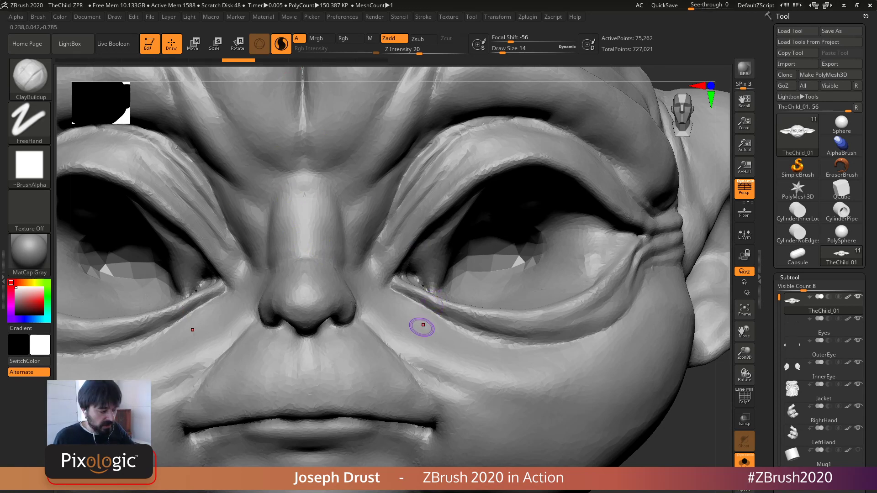
pyautogui.moveTo(396, 273)
pyautogui.mouseDown()
pyautogui.moveTo(390, 286)
pyautogui.moveTo(383, 275)
pyautogui.moveTo(383, 288)
pyautogui.moveTo(402, 303)
pyautogui.moveTo(432, 306)
pyautogui.mouseUp()
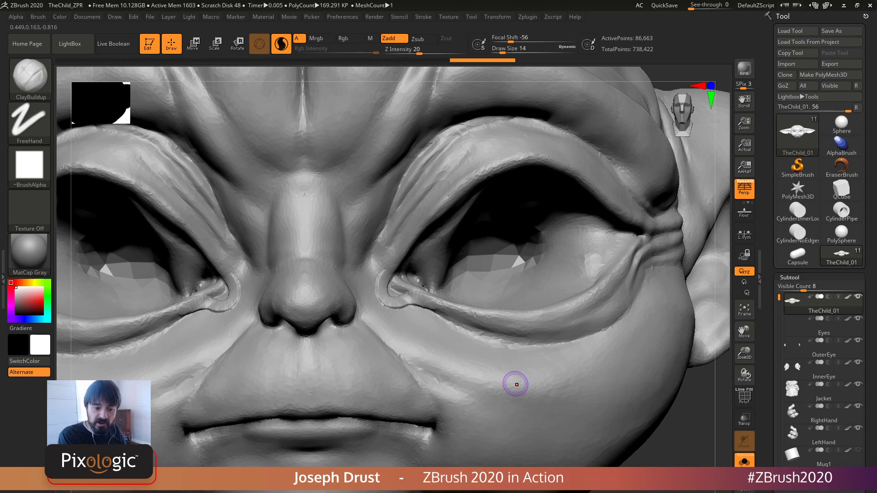
pyautogui.moveTo(387, 275)
pyautogui.mouseDown()
pyautogui.moveTo(382, 291)
pyautogui.moveTo(394, 306)
pyautogui.moveTo(408, 284)
pyautogui.moveTo(399, 305)
pyautogui.moveTo(379, 275)
pyautogui.moveTo(389, 299)
pyautogui.moveTo(421, 300)
pyautogui.moveTo(415, 308)
pyautogui.mouseUp()
pyautogui.press('f')
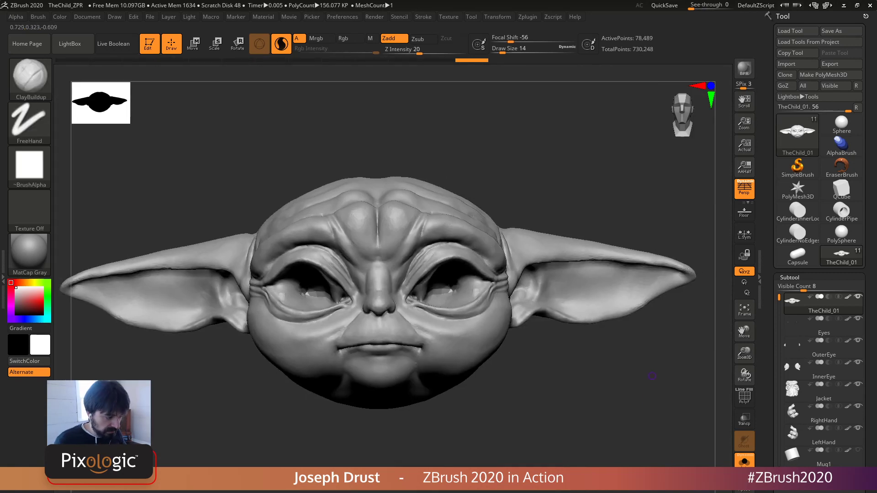
# Step: Try building up the fold under the lower eyelid with ClayBuildup at draw size 33 and smooth it
pyautogui.moveTo(653, 419); pyautogui.dragTo(658, 464)
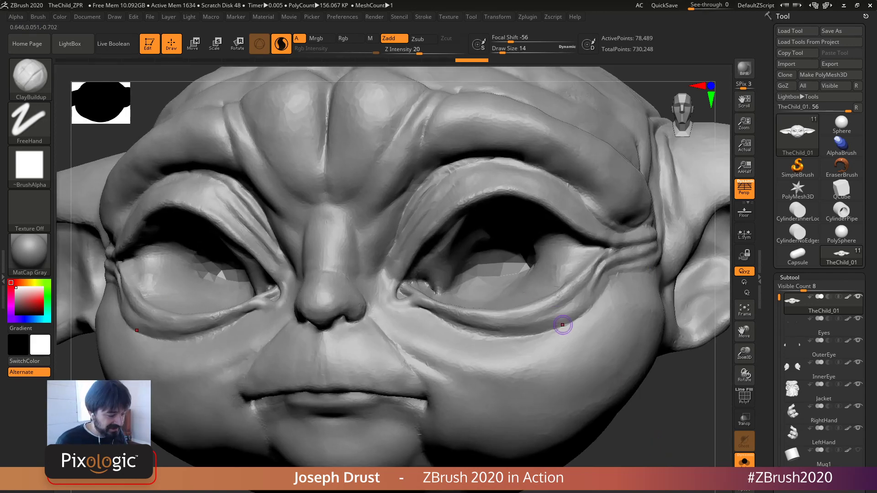
pyautogui.press('space')
pyautogui.moveTo(564, 325); pyautogui.dragTo(571, 326)
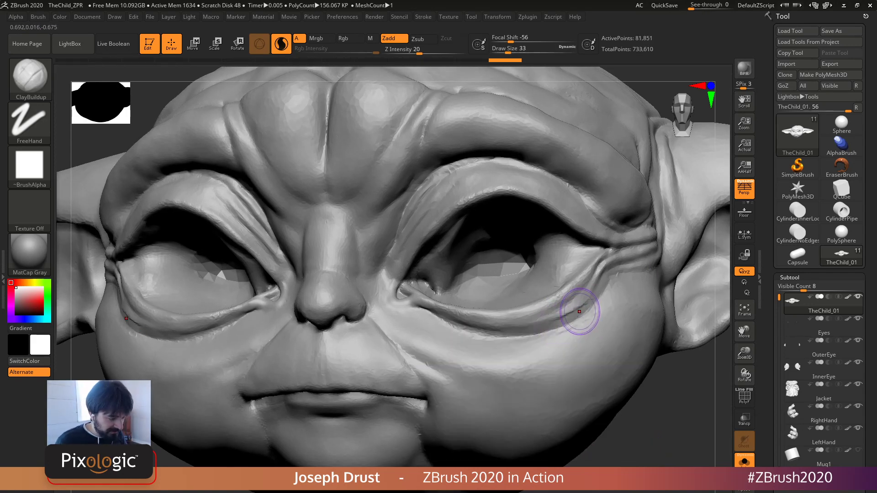
pyautogui.press('shift')
pyautogui.moveTo(560, 327)
pyautogui.mouseDown()
pyautogui.moveTo(599, 290)
pyautogui.moveTo(541, 332)
pyautogui.moveTo(598, 294)
pyautogui.moveTo(501, 337)
pyautogui.mouseUp()
pyautogui.moveTo(562, 311)
pyautogui.keyDown('shift'); pyautogui.mouseDown()
pyautogui.moveTo(542, 331)
pyautogui.moveTo(566, 334)
pyautogui.moveTo(535, 333)
pyautogui.mouseUp(); pyautogui.keyUp('shift')
pyautogui.keyDown('shift'); pyautogui.moveTo(543, 300); pyautogui.dragTo(546, 305); pyautogui.keyUp('shift')
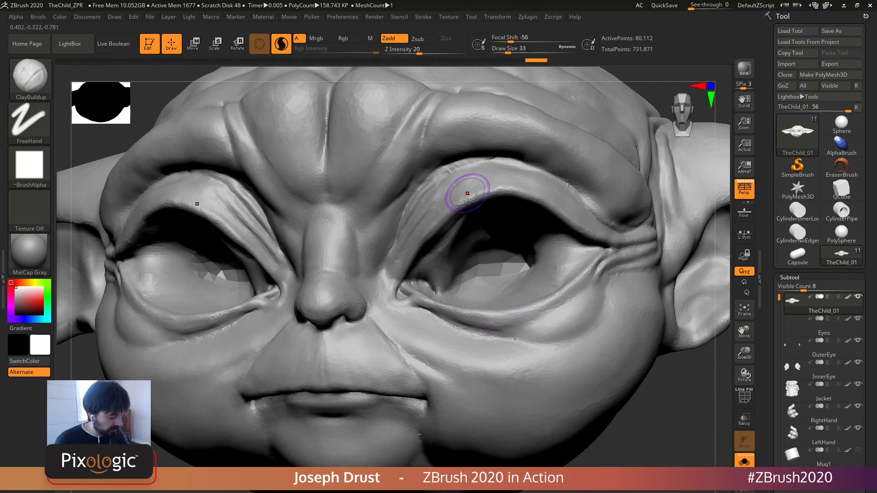
# Step: Switch to the DamStandard brush and try carving the crease beneath the lower eyelid at draw size 27
pyautogui.press('b')
pyautogui.press('d')
pyautogui.press('s')
pyautogui.press('space')
pyautogui.moveTo(495, 213); pyautogui.dragTo(488, 214)
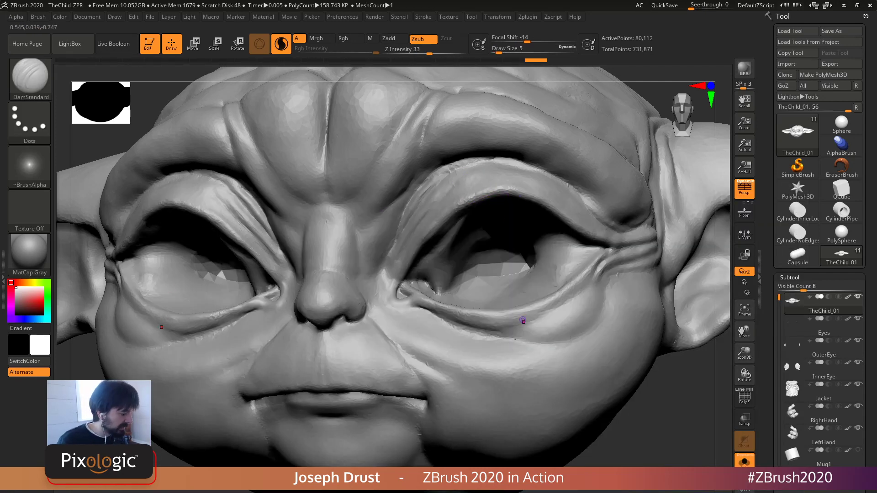
pyautogui.press('space')
pyautogui.moveTo(522, 336); pyautogui.dragTo(532, 336)
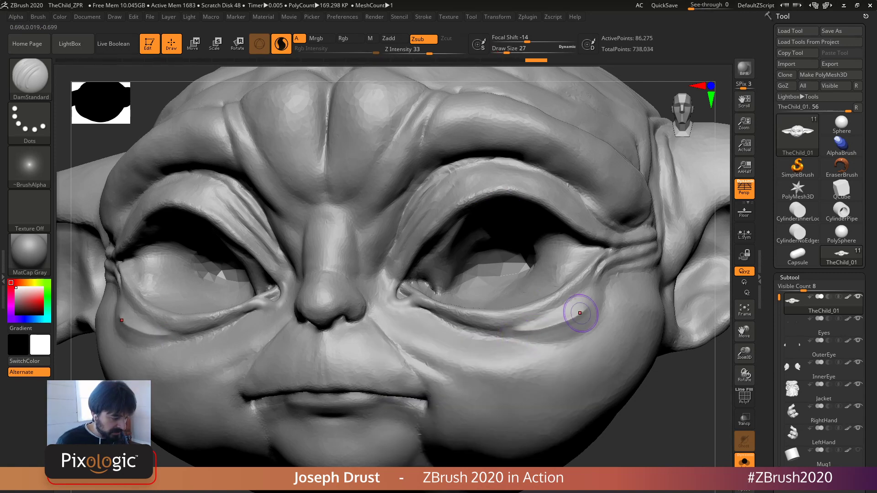
# Step: Set DamStandard to Zadd, try raising the fold along the outer lower eyelid, and smooth the strokes
pyautogui.click(399, 39)
pyautogui.moveTo(500, 337)
pyautogui.mouseDown()
pyautogui.moveTo(555, 332)
pyautogui.moveTo(597, 302)
pyautogui.mouseUp()
pyautogui.moveTo(529, 333)
pyautogui.mouseDown()
pyautogui.moveTo(571, 320)
pyautogui.moveTo(623, 278)
pyautogui.mouseUp()
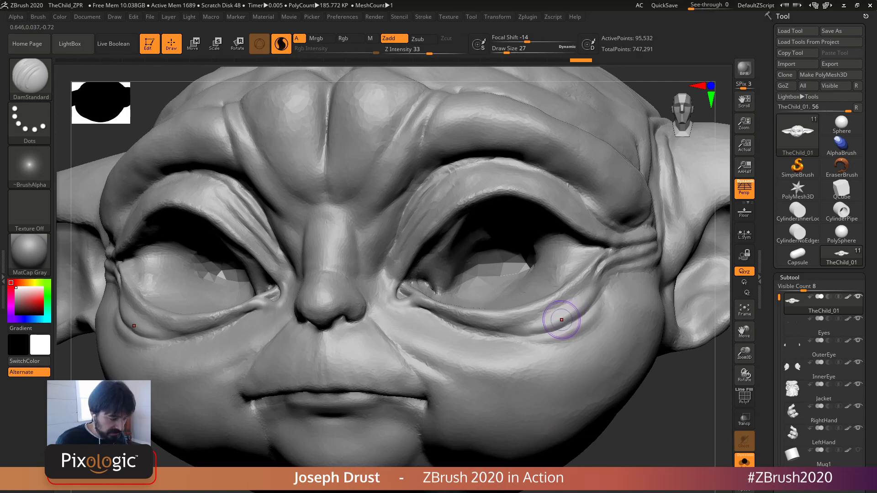
pyautogui.press('shift')
pyautogui.moveTo(537, 330)
pyautogui.keyDown('shift'); pyautogui.mouseDown()
pyautogui.moveTo(535, 345)
pyautogui.moveTo(533, 325)
pyautogui.moveTo(555, 326)
pyautogui.mouseUp(); pyautogui.keyUp('shift')
# Step: Return to ClayBuildup at draw size 16, undo the test stroke under the eye, and turn off Sculptris Pro
pyautogui.press('b')
pyautogui.press('c')
pyautogui.press('b')
pyautogui.press('space')
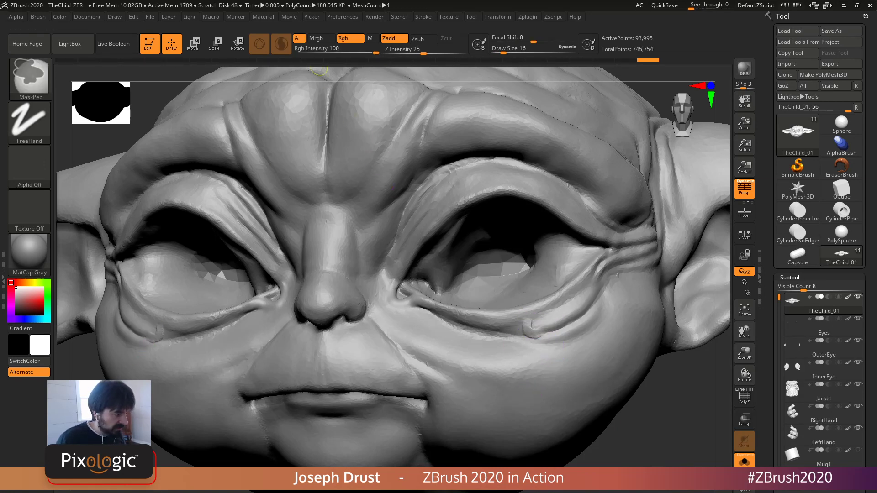
pyautogui.hotkey('ctrl', 'z')
pyautogui.hotkey('ctrl', 'z')
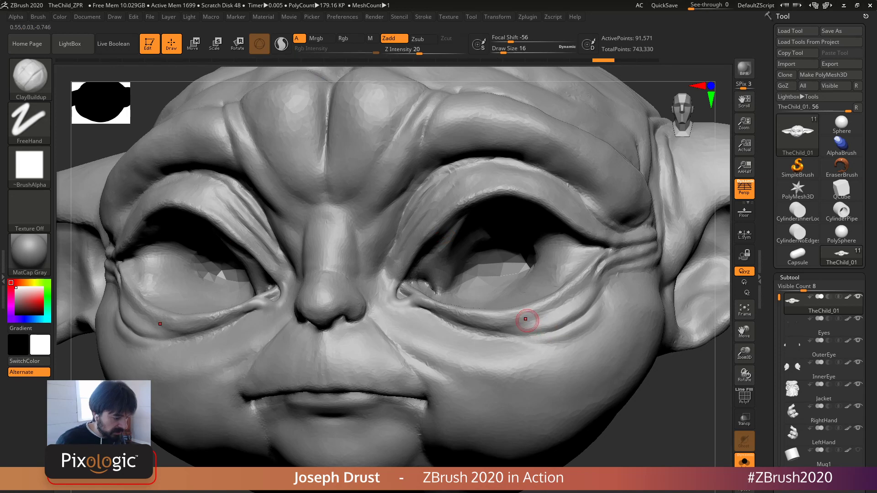
# Step: Try ClayBuildup strokes under the eye, around its inner corner and across the upper cheek without Sculptris Pro
pyautogui.moveTo(543, 326)
pyautogui.mouseDown()
pyautogui.moveTo(557, 326)
pyautogui.moveTo(529, 328)
pyautogui.moveTo(553, 337)
pyautogui.mouseUp()
pyautogui.keyDown('shift'); pyautogui.moveTo(550, 336); pyautogui.dragTo(544, 339); pyautogui.keyUp('shift')
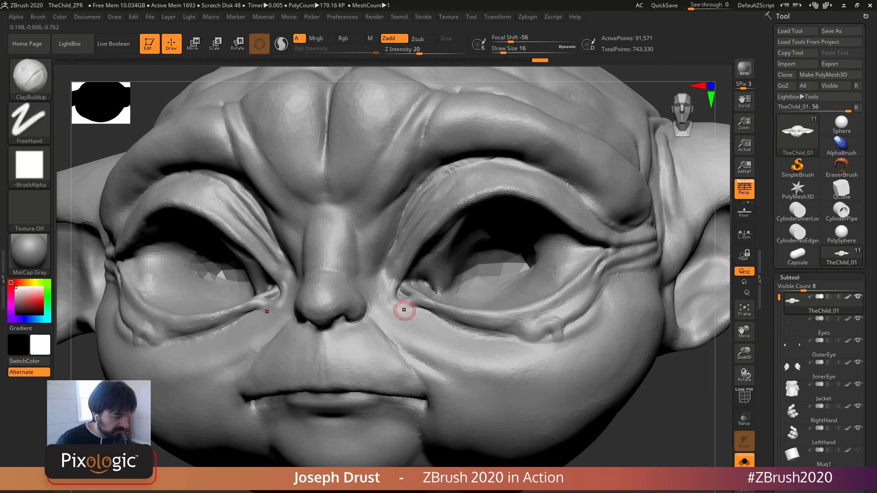
pyautogui.moveTo(392, 279)
pyautogui.mouseDown()
pyautogui.moveTo(450, 336)
pyautogui.moveTo(505, 363)
pyautogui.moveTo(457, 338)
pyautogui.moveTo(484, 361)
pyautogui.mouseUp()
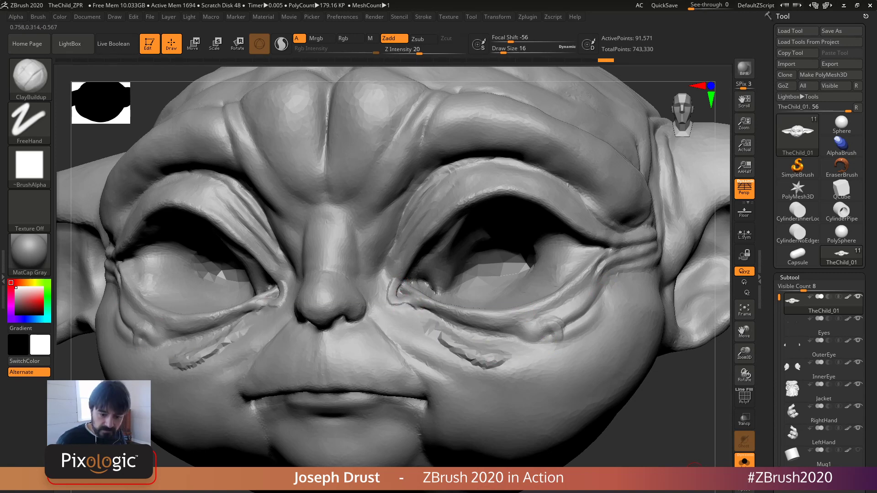
pyautogui.press('f')
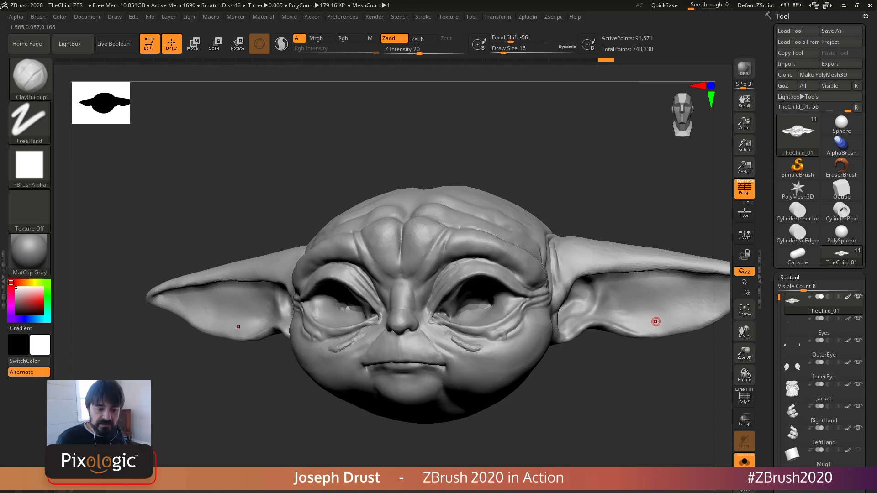
# Step: Undo the recent sculpting strokes around the eyes and cheeks
pyautogui.press('ctrl')
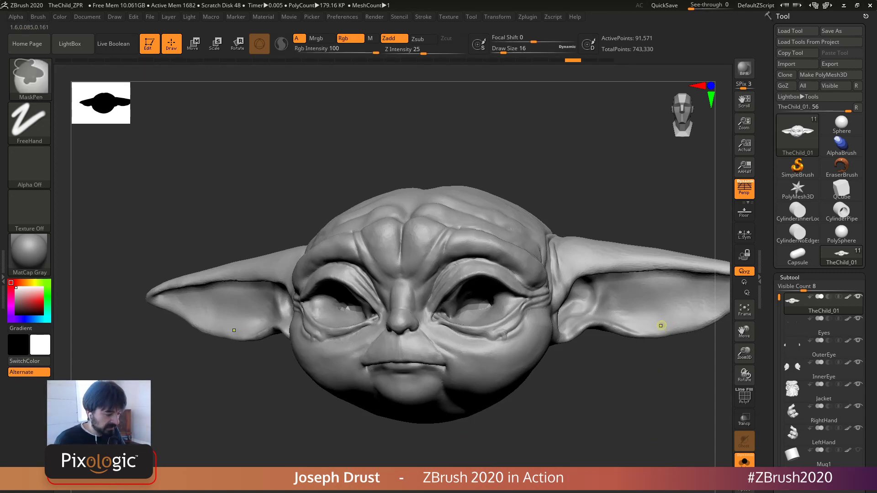
pyautogui.hotkey('ctrl', 'z')
pyautogui.hotkey('ctrl', 'z')
pyautogui.hotkey('ctrl', 'z')
pyautogui.hotkey('ctrl', 'z')
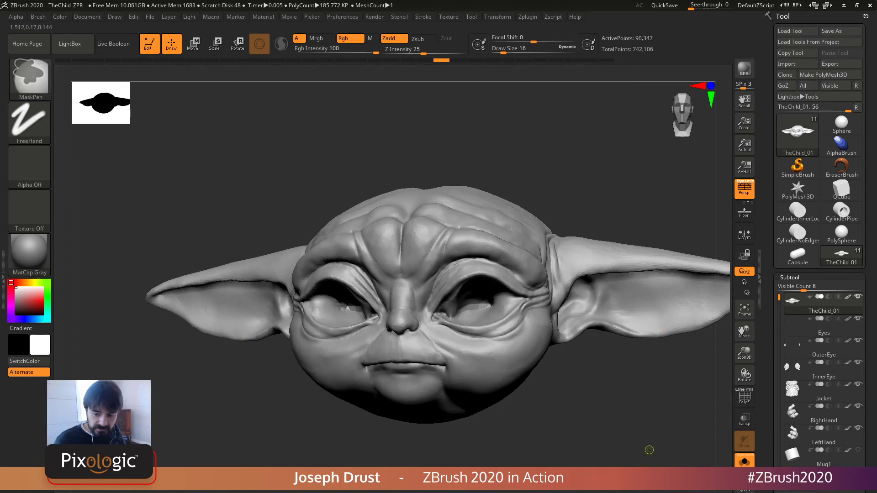
pyautogui.hotkey('ctrl', 'z')
pyautogui.hotkey('ctrl', 'z')
pyautogui.keyDown('ctrl'); pyautogui.moveTo(648, 451); pyautogui.dragTo(630, 399, button='right'); pyautogui.keyUp('ctrl')
pyautogui.hotkey('ctrl', 'z')
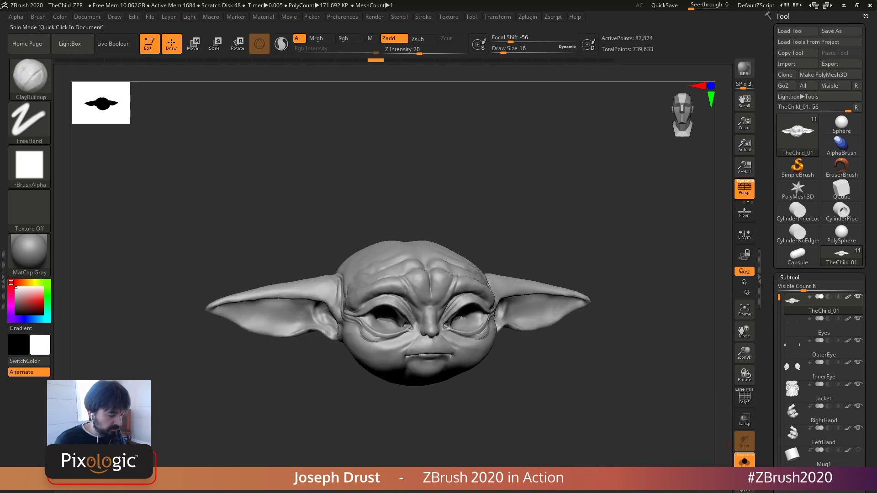
# Step: Turn off Solo mode to show all subtools and inspect the full figure from the side and front
pyautogui.click(745, 462)
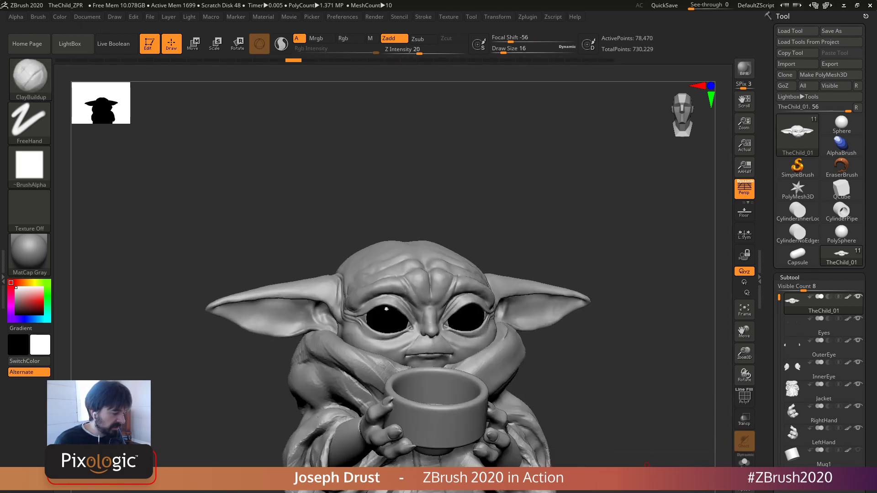
pyautogui.moveTo(630, 361)
pyautogui.keyDown('ctrl'); pyautogui.mouseDown(button='right')
pyautogui.moveTo(631, 402)
pyautogui.moveTo(667, 400)
pyautogui.moveTo(685, 370)
pyautogui.moveTo(598, 407)
pyautogui.moveTo(590, 389)
pyautogui.moveTo(612, 363)
pyautogui.moveTo(638, 373)
pyautogui.mouseUp(button='right'); pyautogui.keyUp('ctrl')
pyautogui.moveTo(797, 211)
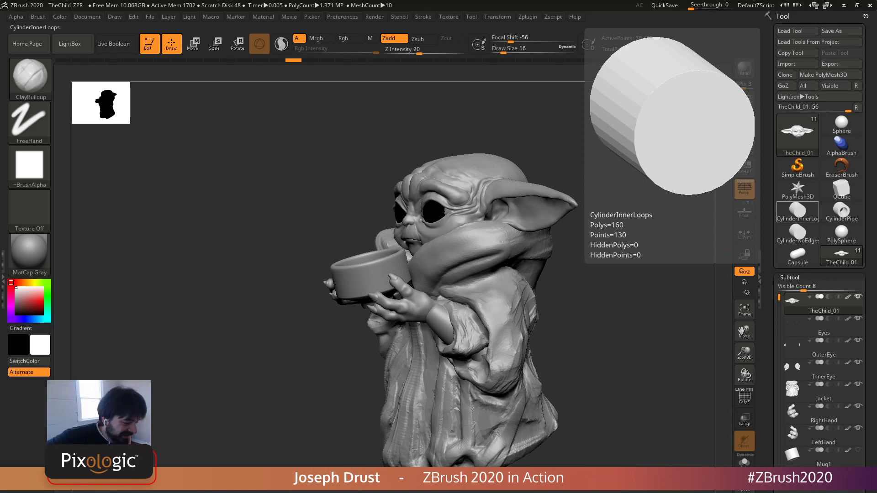
pyautogui.moveTo(612, 283)
pyautogui.mouseDown(button='right')
pyautogui.moveTo(697, 274)
pyautogui.moveTo(646, 269)
pyautogui.mouseUp(button='right')
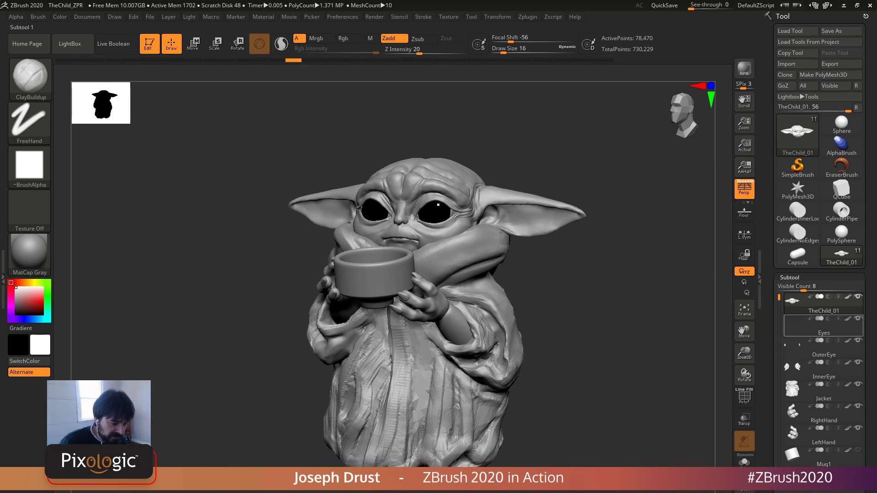
# Step: Isolate the head in Solo mode and examine its triangulated polygon wireframe
pyautogui.click(744, 461)
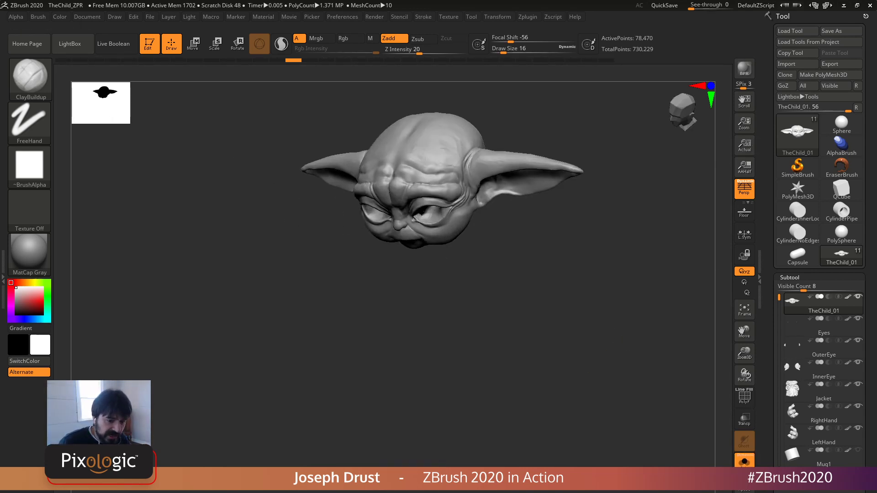
pyautogui.moveTo(640, 365); pyautogui.dragTo(657, 362)
pyautogui.click(745, 397)
pyautogui.moveTo(724, 399); pyautogui.dragTo(703, 400)
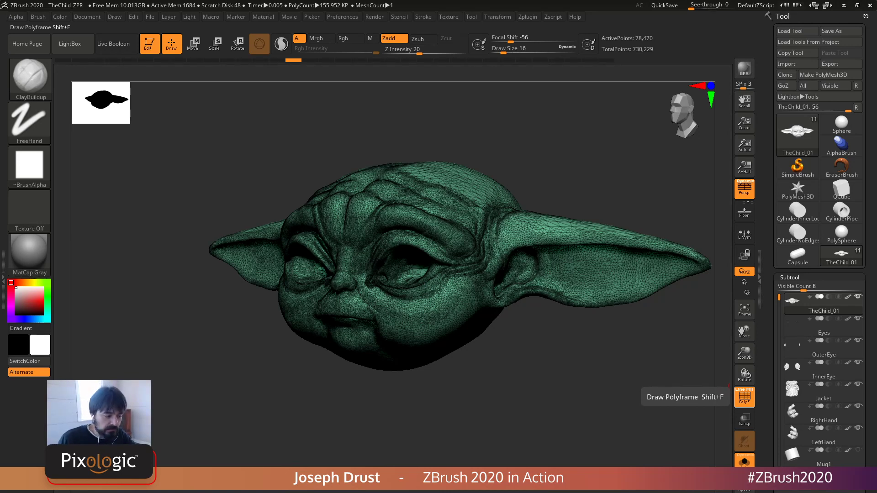
pyautogui.click(744, 397)
# Step: Duplicate the TheChild_01 head subtool
pyautogui.moveTo(869, 474)
pyautogui.mouseDown()
pyautogui.moveTo(869, 12)
pyautogui.moveTo(869, 216)
pyautogui.mouseUp()
pyautogui.press('shift')
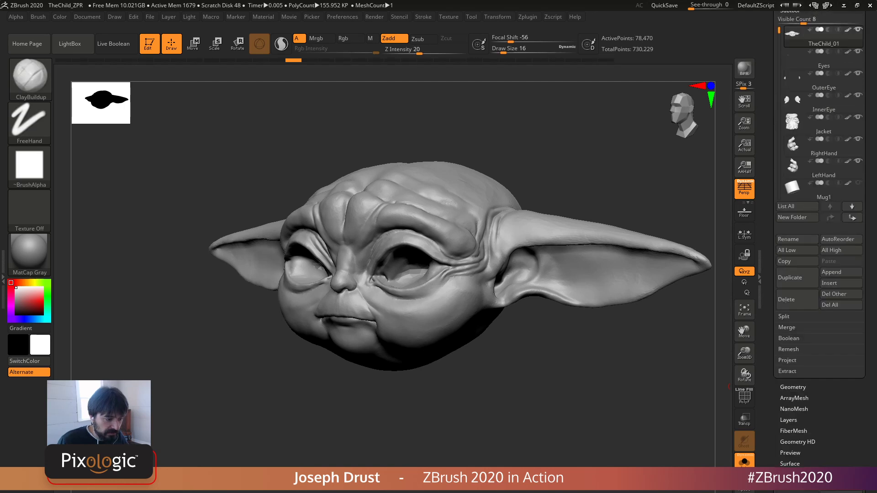
pyautogui.click(797, 279)
# Step: Run ZRemesher on the duplicated head with a Target Polygons Count of 5 and Adapt enabled
pyautogui.moveTo(869, 292); pyautogui.dragTo(868, 119)
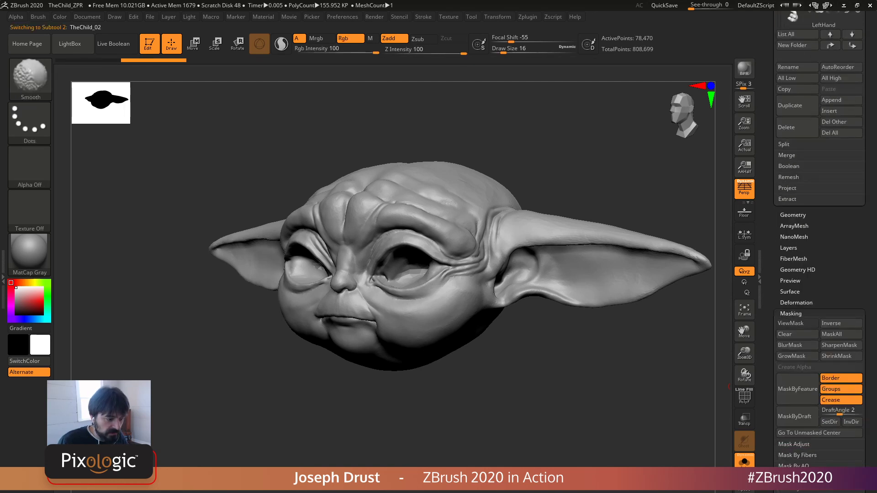
pyautogui.keyDown('shift'); pyautogui.click(793, 215); pyautogui.keyUp('shift')
pyautogui.moveTo(869, 411); pyautogui.dragTo(868, 319)
pyautogui.press('shift')
pyautogui.keyDown('shift'); pyautogui.click(793, 363); pyautogui.keyUp('shift')
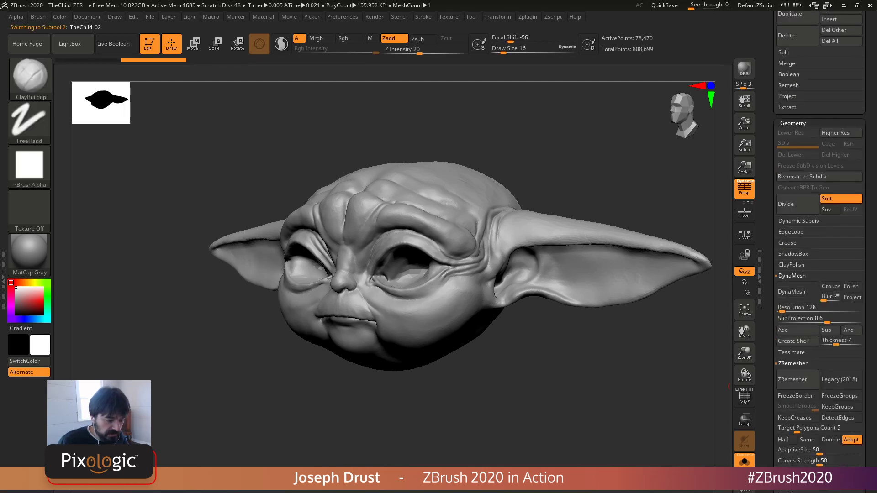
pyautogui.moveTo(869, 380); pyautogui.dragTo(869, 291)
pyautogui.click(792, 291)
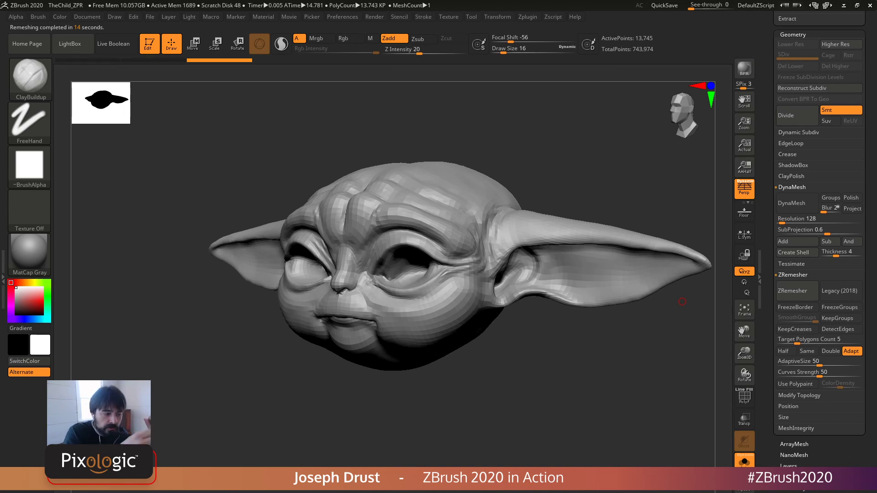
# Step: Toggle Activate Symmetry off and back on across X, and check the mirrored brush cursors on the head
pyautogui.click(497, 16)
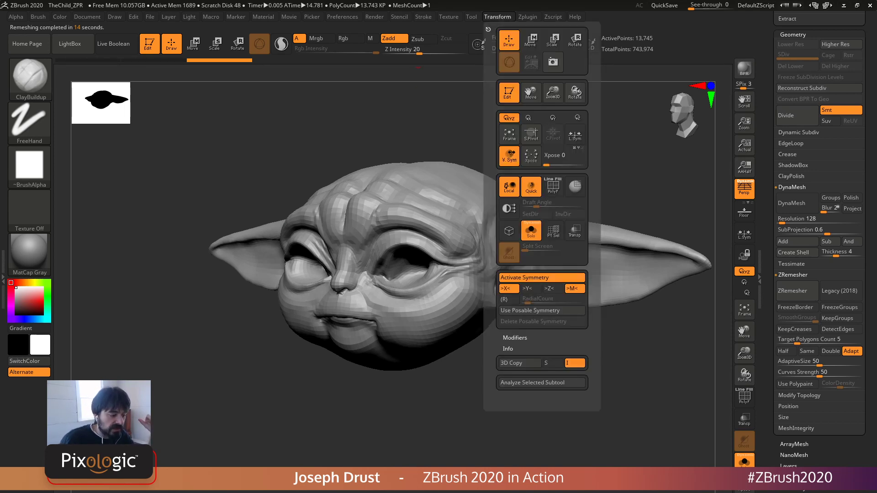
pyautogui.click(541, 278)
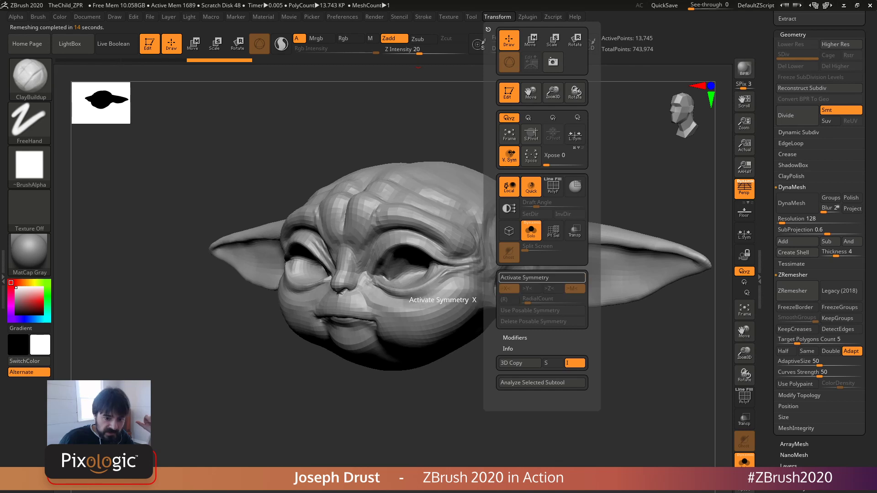
pyautogui.click(542, 277)
pyautogui.click(542, 278)
pyautogui.press('x')
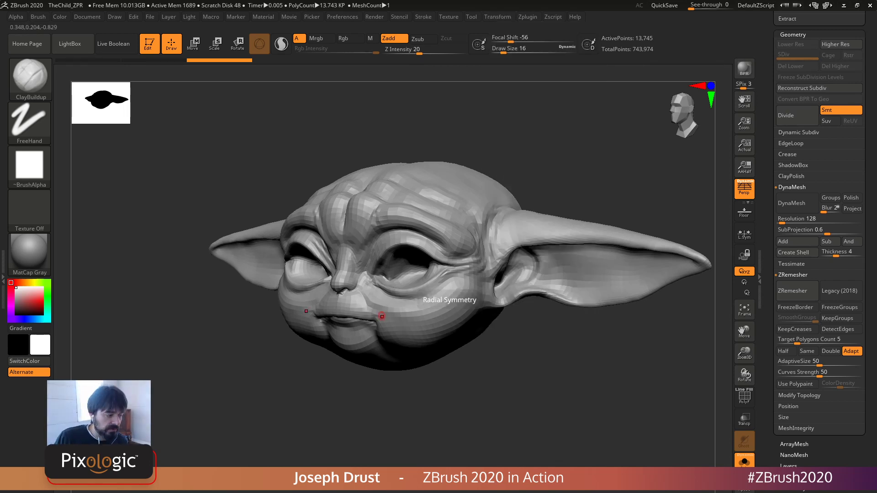
pyautogui.keyDown('shift'); pyautogui.moveTo(589, 182); pyautogui.dragTo(565, 259); pyautogui.keyUp('shift')
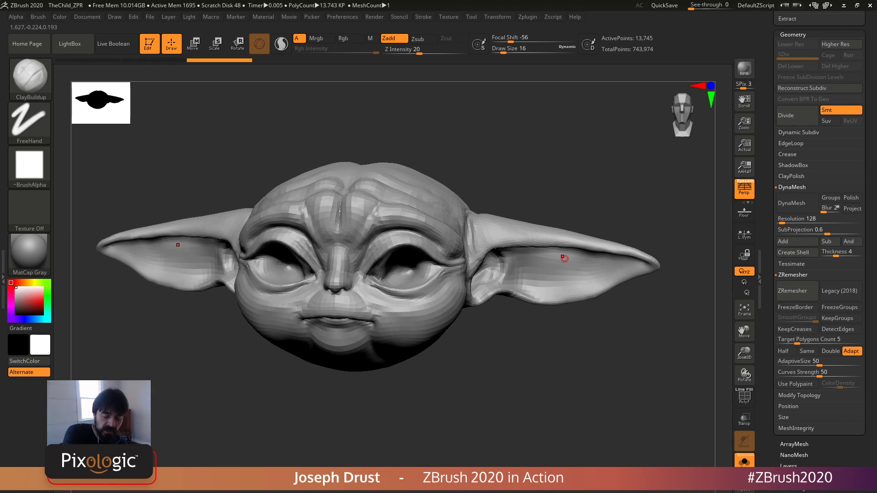
pyautogui.moveTo(586, 276); pyautogui.dragTo(625, 217)
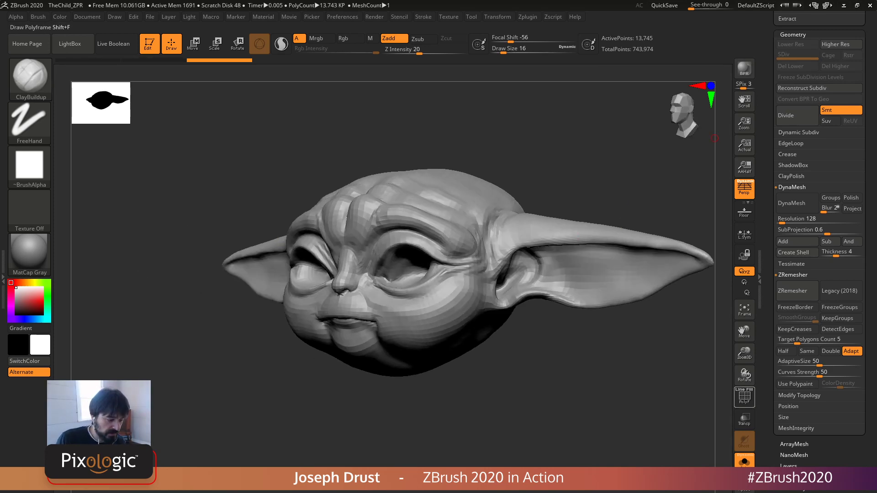
# Step: Inspect the remeshed head's polygon flow as a wireframe from three-quarter and front views
pyautogui.click(744, 396)
pyautogui.keyDown('shift'); pyautogui.moveTo(649, 361); pyautogui.dragTo(581, 361); pyautogui.keyUp('shift')
pyautogui.click(744, 396)
pyautogui.click(744, 397)
pyautogui.moveTo(525, 362); pyautogui.dragTo(587, 360)
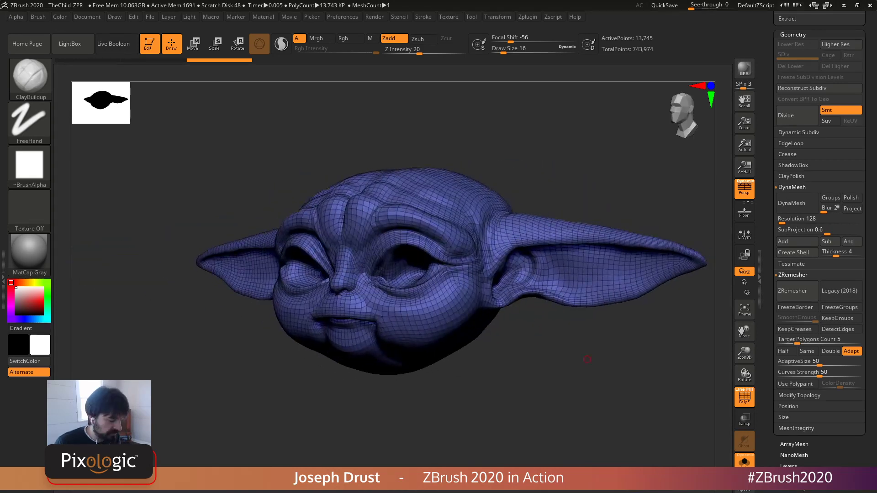
pyautogui.keyDown('alt'); pyautogui.moveTo(595, 391); pyautogui.dragTo(657, 370); pyautogui.keyUp('alt')
pyautogui.click(744, 397)
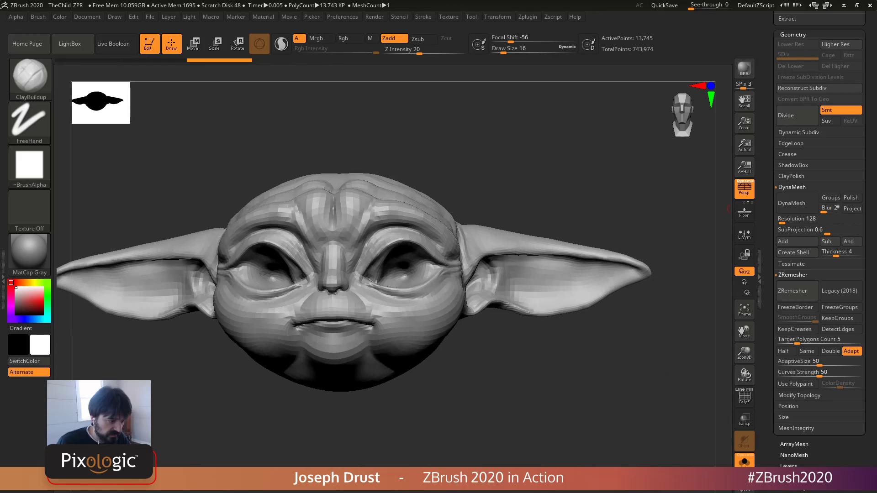
# Step: Turn on Dynamic Subdiv for the remeshed head and review it with the whole figure and in Solo mode
pyautogui.click(798, 133)
pyautogui.click(797, 143)
pyautogui.moveTo(699, 386); pyautogui.dragTo(639, 379)
pyautogui.click(744, 461)
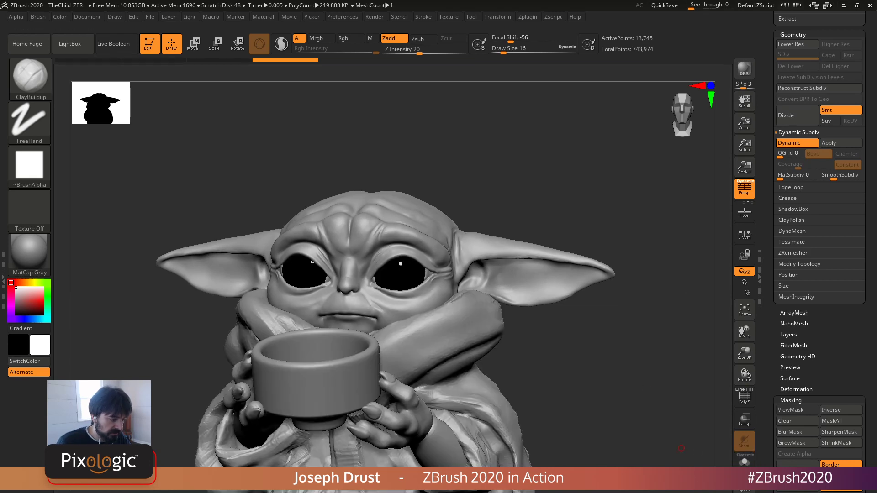
pyautogui.moveTo(681, 448)
pyautogui.mouseDown()
pyautogui.moveTo(701, 427)
pyautogui.moveTo(674, 436)
pyautogui.mouseUp()
pyautogui.click(744, 462)
pyautogui.moveTo(696, 375); pyautogui.dragTo(626, 372)
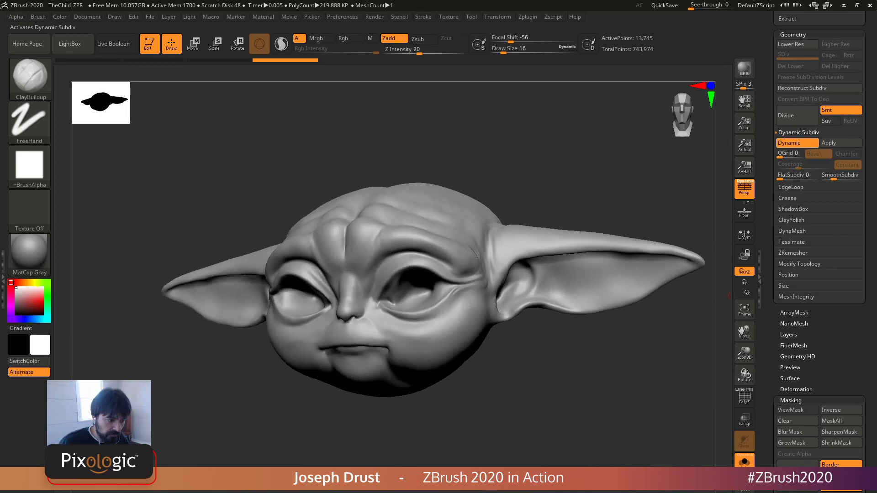
# Step: Turn off Dynamic Subdiv and run ZRemesher on the head again with the Half option
pyautogui.click(790, 143)
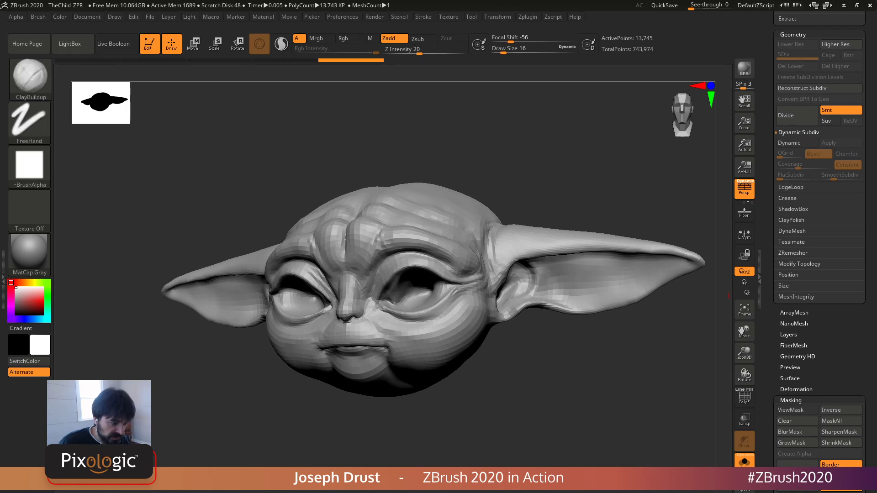
pyautogui.click(793, 252)
pyautogui.click(783, 329)
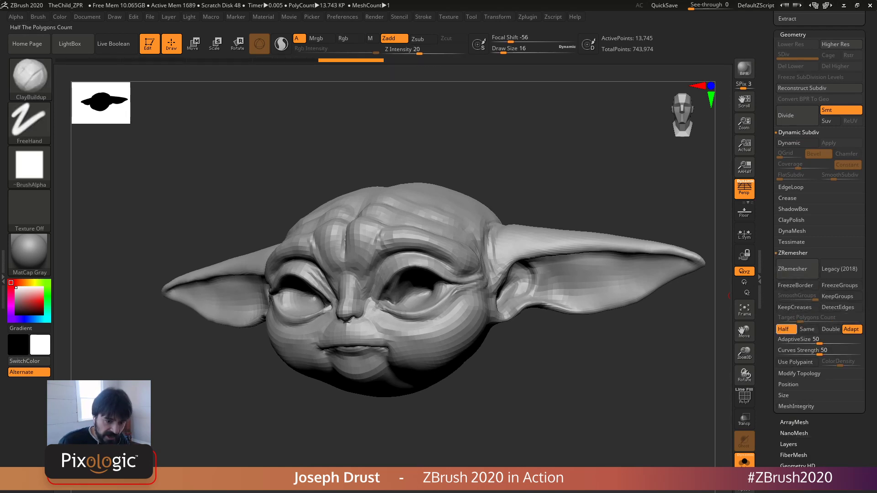
pyautogui.click(792, 269)
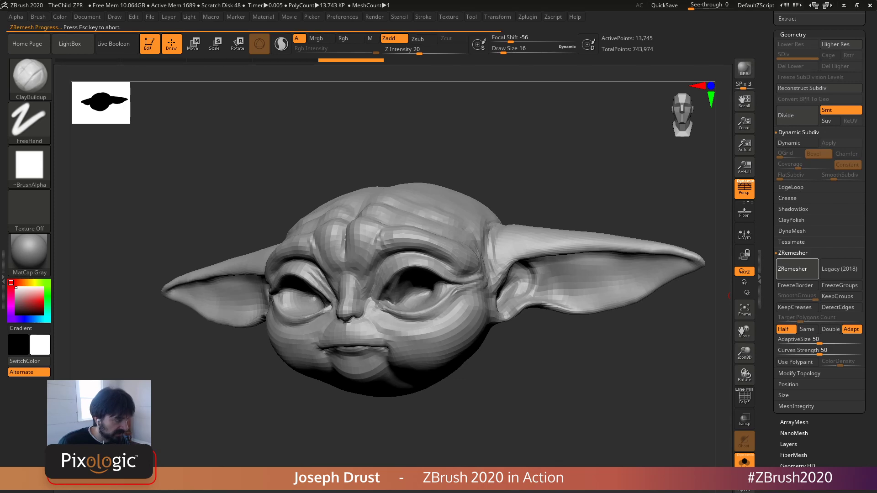
# Step: Examine the wireframe of the half-resolution head around the face and ears from several angles
pyautogui.moveTo(539, 389); pyautogui.dragTo(628, 396)
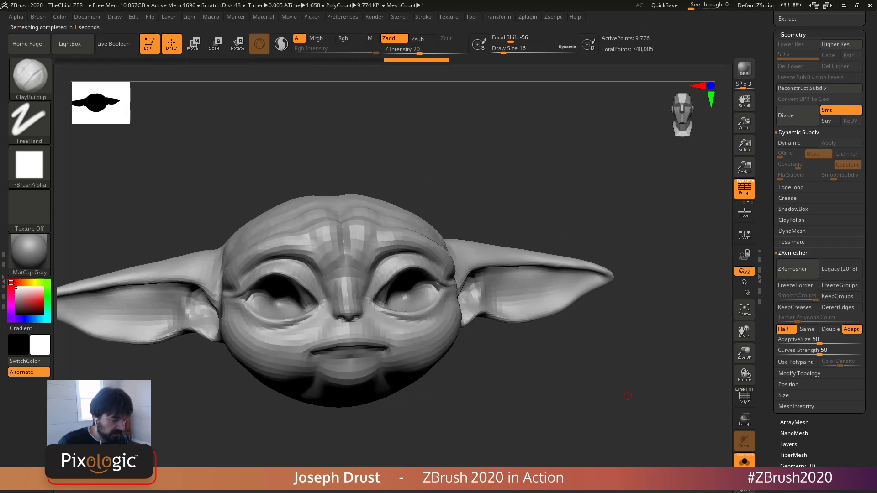
pyautogui.hotkey('shift', 'f')
pyautogui.moveTo(635, 337); pyautogui.dragTo(514, 287)
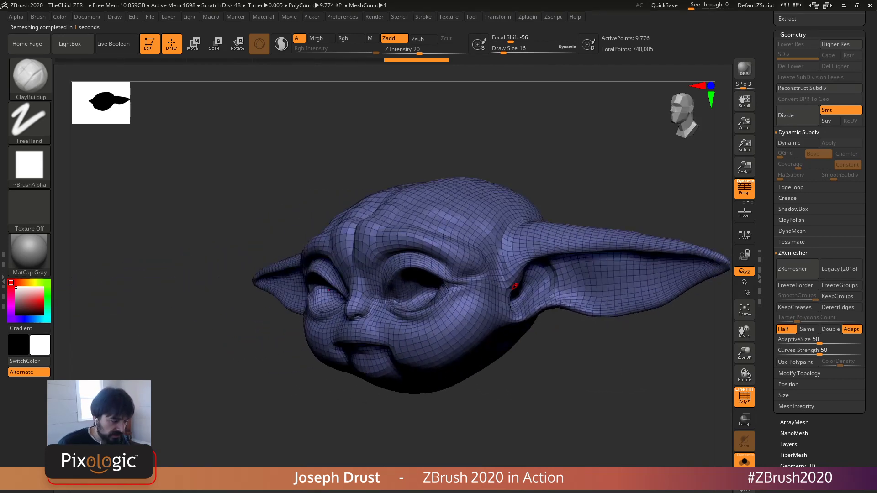
pyautogui.moveTo(586, 346); pyautogui.dragTo(558, 351)
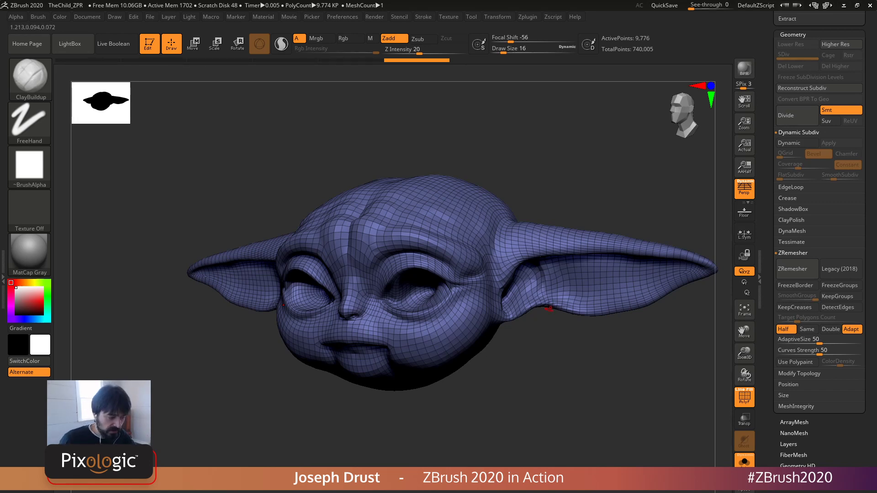
pyautogui.moveTo(627, 355); pyautogui.dragTo(537, 416)
pyautogui.moveTo(580, 360); pyautogui.dragTo(615, 451)
pyautogui.hotkey('shift', 'f')
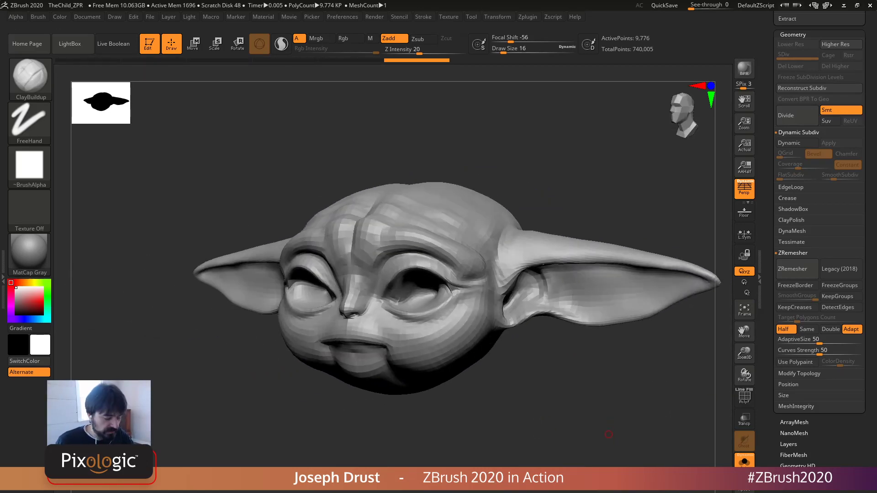
# Step: Turn on Dynamic Subdiv to preview the half-resolution head smoothed
pyautogui.press('d')
pyautogui.click(485, 177)
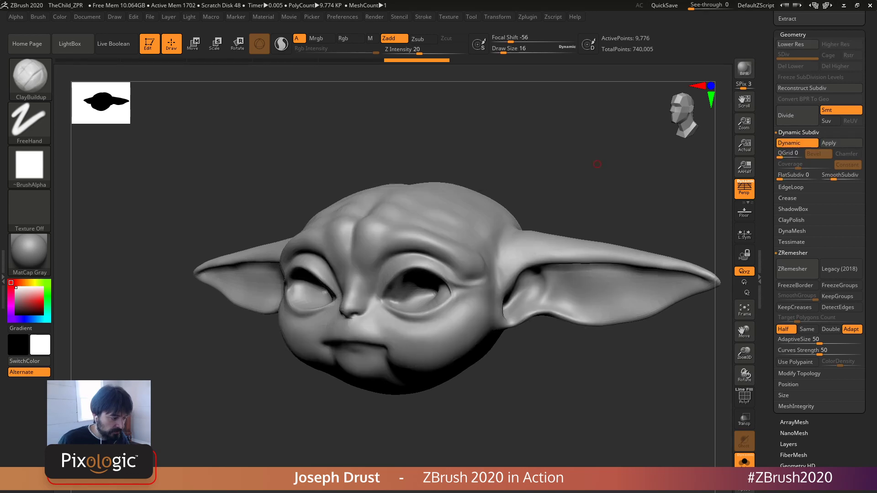
pyautogui.moveTo(597, 164); pyautogui.dragTo(557, 149)
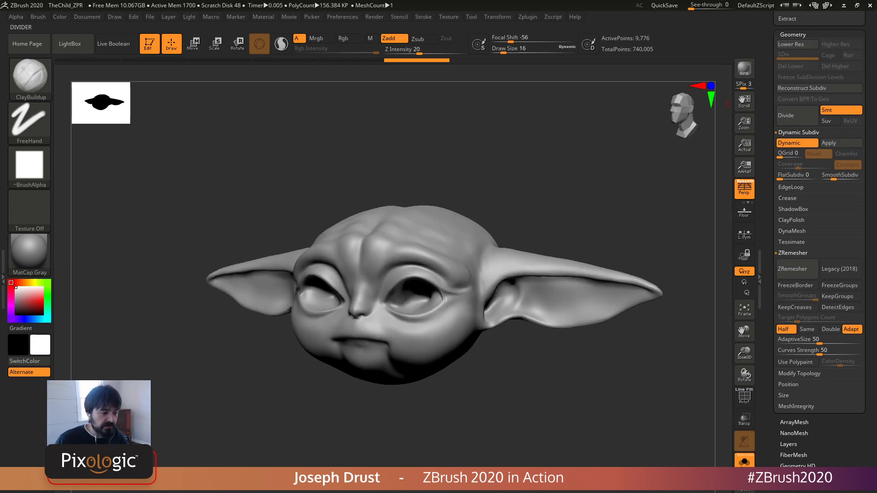
# Step: Select the Jacket subtool, inspect its folds from different angles and bring up its ZRemesher settings
pyautogui.scroll(6, 817, 228)
pyautogui.scroll(1, 818, 229)
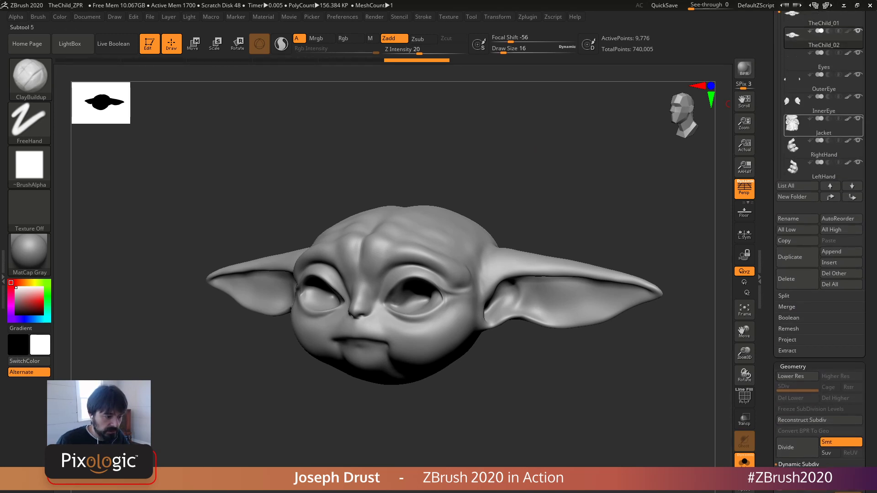
pyautogui.click(818, 127)
pyautogui.press('f')
pyautogui.moveTo(636, 255); pyautogui.dragTo(661, 265)
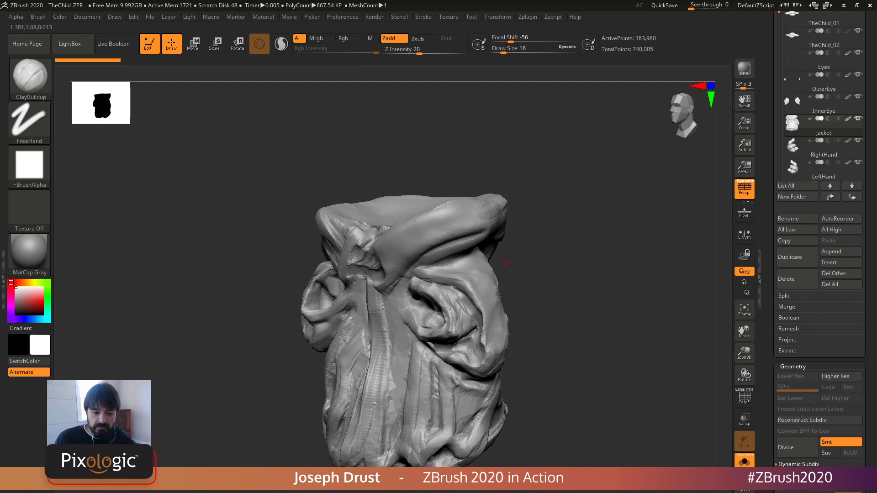
pyautogui.moveTo(542, 243); pyautogui.dragTo(521, 247)
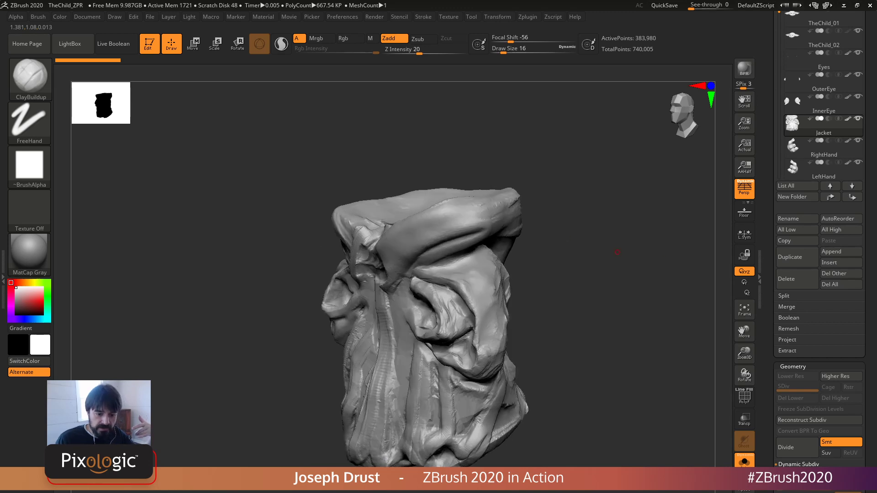
pyautogui.scroll(-10, 804, 255)
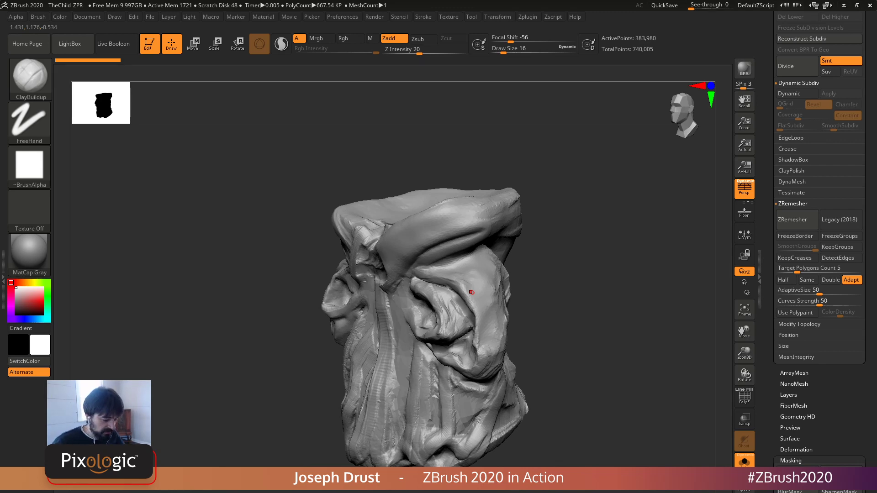
# Step: Load the DynaMesh_Sphere_128 project from LightBox
pyautogui.press(',')
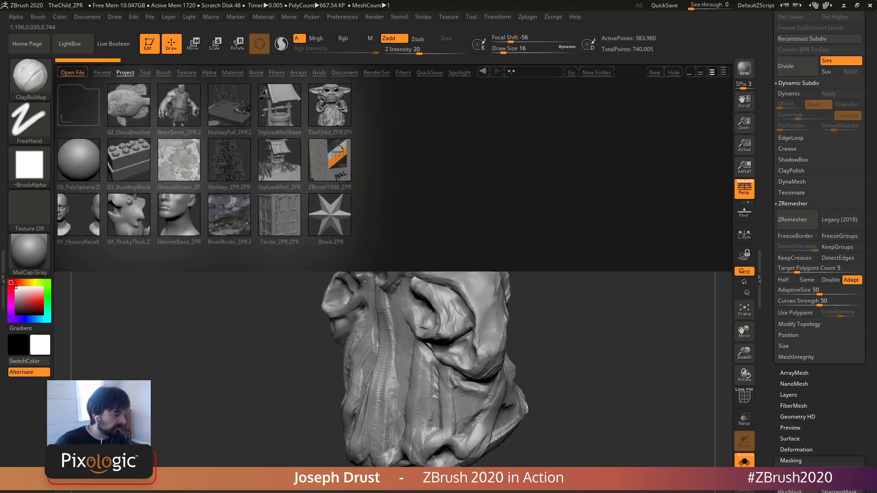
pyautogui.click(125, 72)
pyautogui.doubleClick(481, 159)
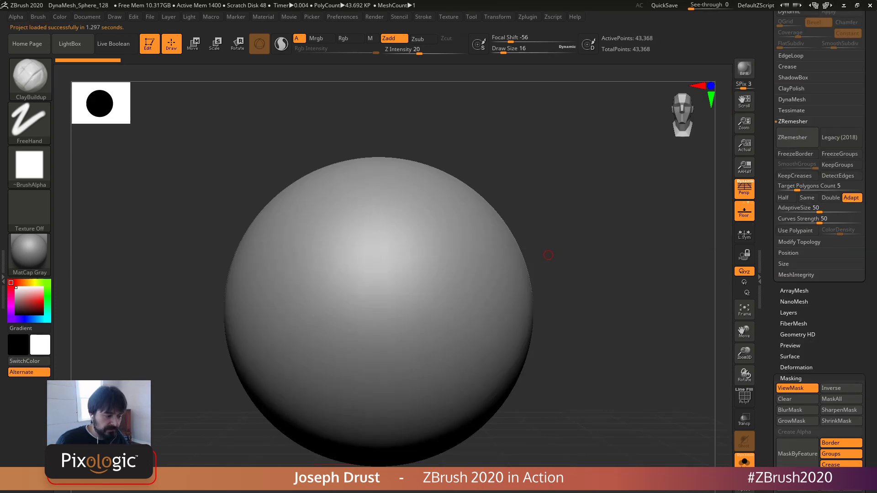
# Step: Build up a diagonal ridge across the sphere with ClayBuildup at draw size 145 and symmetry off
pyautogui.press('space')
pyautogui.moveTo(553, 256); pyautogui.dragTo(591, 249)
pyautogui.press('b')
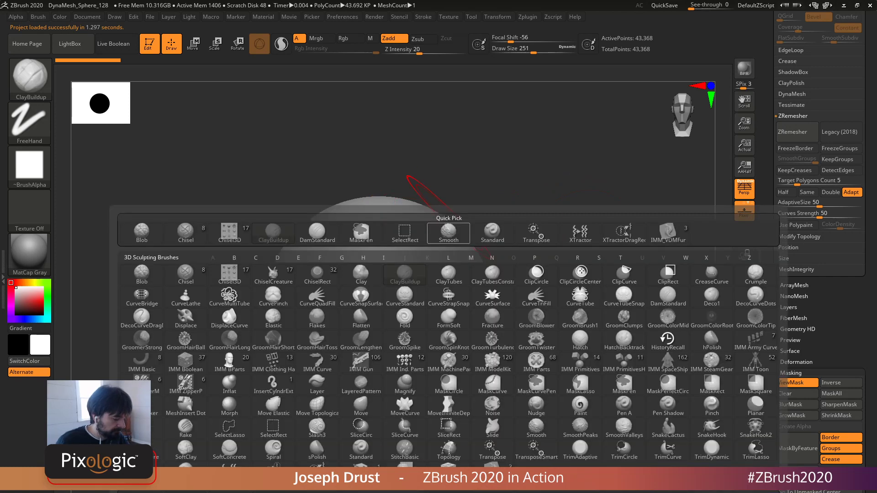
pyautogui.press('c')
pyautogui.press('b')
pyautogui.press('space')
pyautogui.moveTo(415, 267); pyautogui.dragTo(339, 349)
pyautogui.press('x')
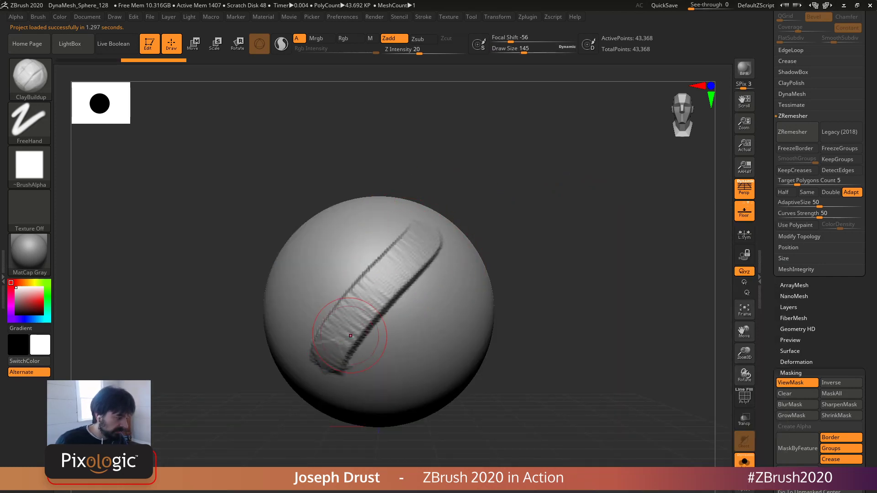
pyautogui.moveTo(442, 250)
pyautogui.mouseDown()
pyautogui.moveTo(350, 355)
pyautogui.moveTo(354, 337)
pyautogui.moveTo(445, 281)
pyautogui.mouseUp()
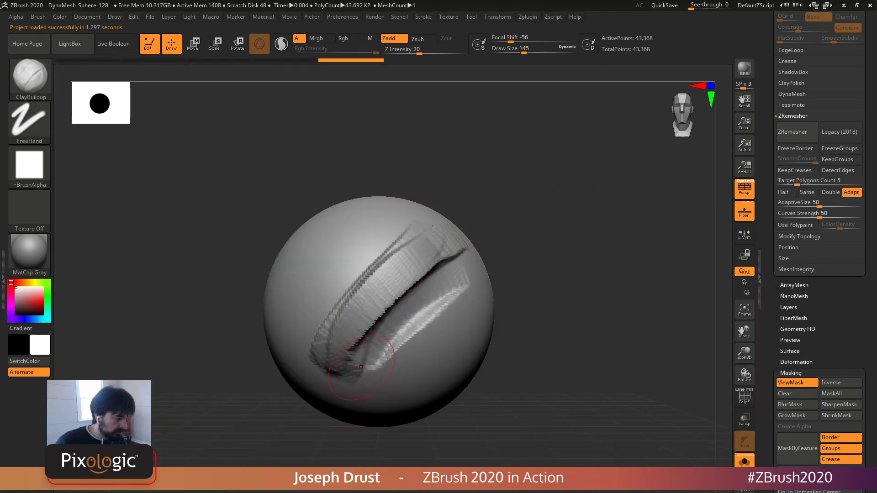
# Step: Carve along the lower side of the diagonal ridge and smooth the ridge and its edges
pyautogui.keyDown('alt'); pyautogui.moveTo(363, 349); pyautogui.dragTo(450, 284); pyautogui.keyUp('alt')
pyautogui.moveTo(550, 256); pyautogui.dragTo(516, 256)
pyautogui.moveTo(359, 338)
pyautogui.keyDown('shift'); pyautogui.mouseDown()
pyautogui.moveTo(413, 280)
pyautogui.moveTo(464, 249)
pyautogui.mouseUp(); pyautogui.keyUp('shift')
pyautogui.keyDown('shift'); pyautogui.moveTo(359, 373); pyautogui.dragTo(477, 280); pyautogui.keyUp('shift')
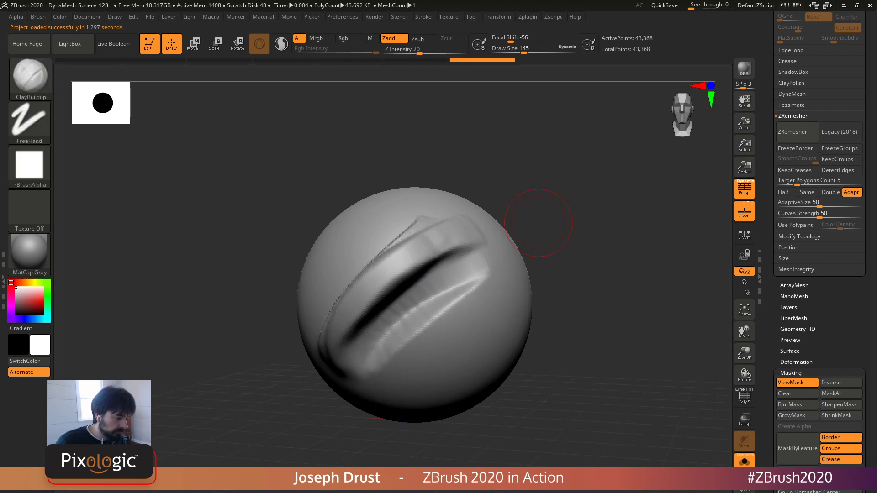
pyautogui.moveTo(537, 222); pyautogui.dragTo(571, 228)
pyautogui.moveTo(425, 226)
pyautogui.mouseDown()
pyautogui.moveTo(315, 354)
pyautogui.moveTo(413, 248)
pyautogui.mouseUp()
pyautogui.moveTo(543, 247); pyautogui.dragTo(571, 265)
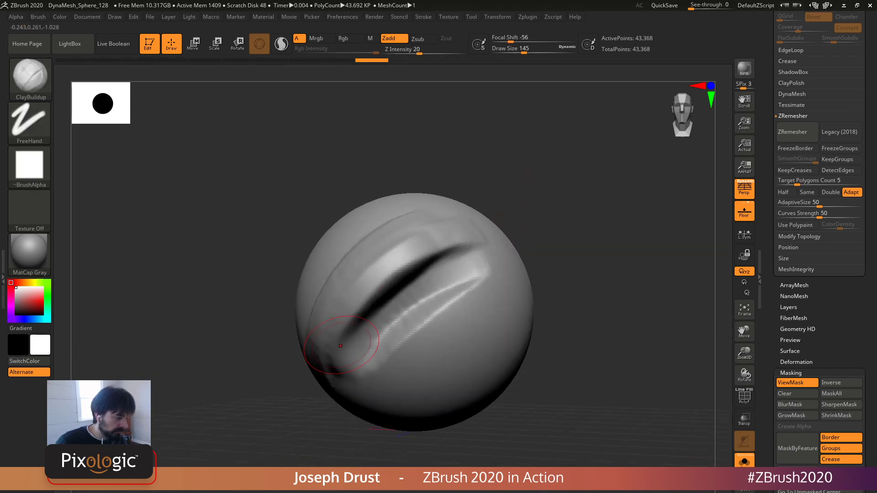
# Step: Build up the folds on both sides of the sphere's diagonal crease with ClayBuildup and smooth the lower fold
pyautogui.moveTo(352, 343); pyautogui.dragTo(475, 245)
pyautogui.moveTo(394, 255); pyautogui.dragTo(466, 249)
pyautogui.moveTo(566, 256); pyautogui.dragTo(548, 235)
pyautogui.moveTo(361, 351); pyautogui.dragTo(471, 274)
pyautogui.moveTo(325, 315)
pyautogui.mouseDown()
pyautogui.moveTo(440, 228)
pyautogui.moveTo(332, 315)
pyautogui.mouseUp()
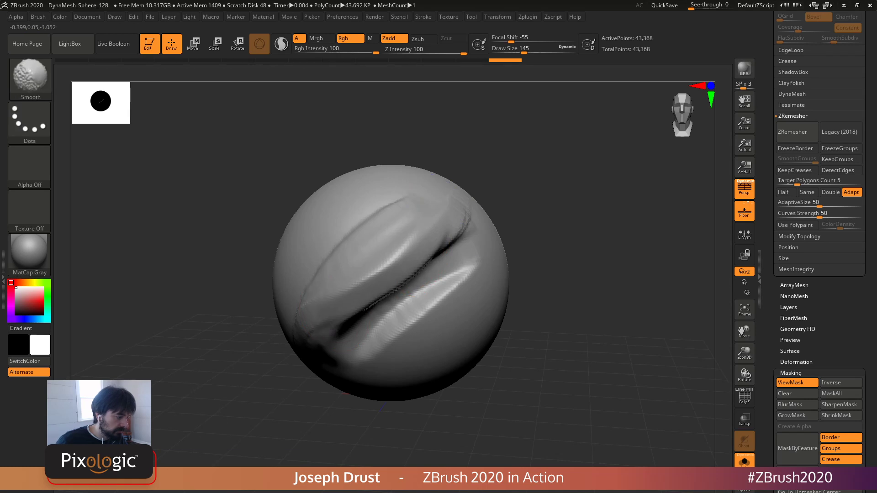
pyautogui.moveTo(365, 361); pyautogui.dragTo(479, 258)
pyautogui.keyDown('shift'); pyautogui.moveTo(398, 324); pyautogui.dragTo(480, 268); pyautogui.keyUp('shift')
pyautogui.keyDown('alt'); pyautogui.moveTo(556, 222); pyautogui.dragTo(593, 243); pyautogui.keyUp('alt')
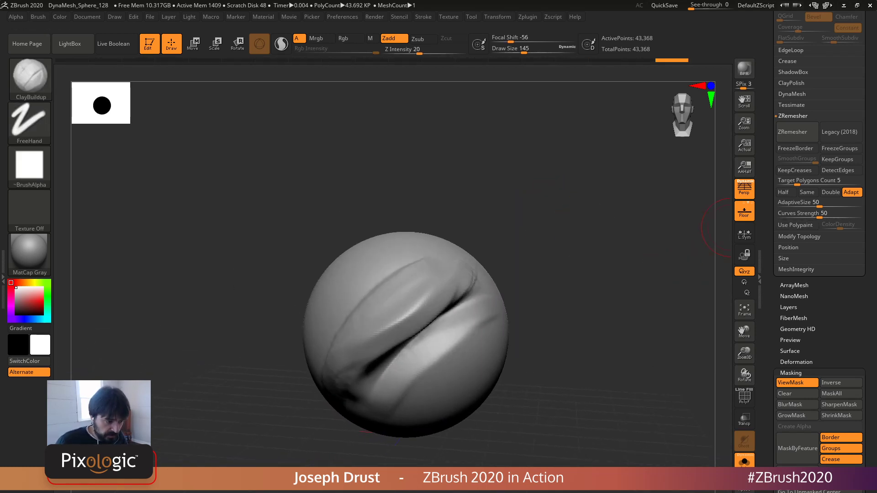
# Step: Run ZRemesher on the sphere at target polygons count 5 and turn on Dynamic Subdiv
pyautogui.scroll(3, 795, 233)
pyautogui.click(793, 236)
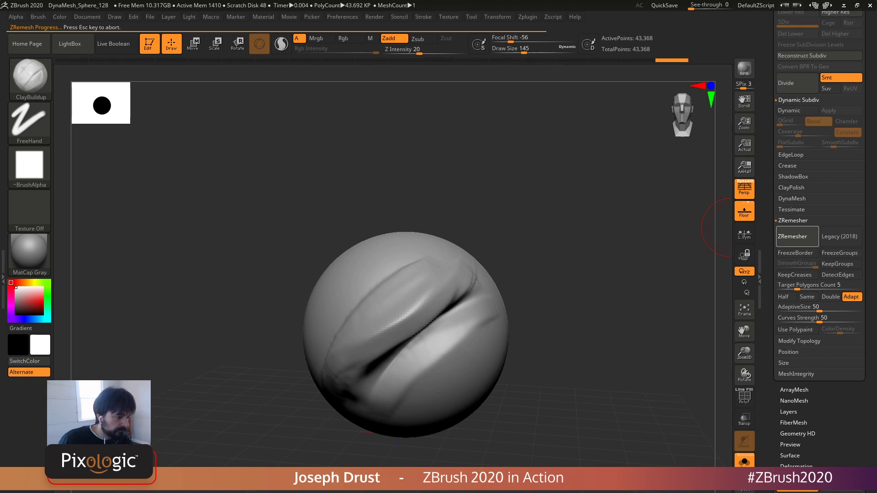
pyautogui.press('d')
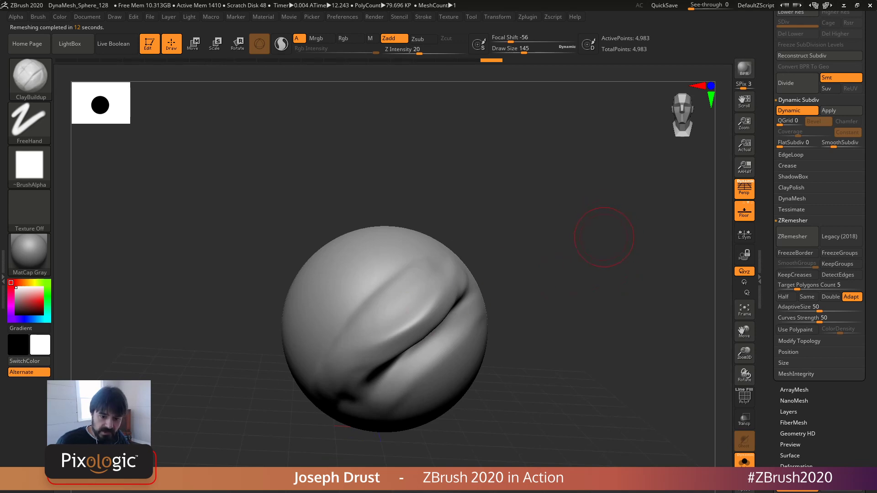
pyautogui.moveTo(589, 260); pyautogui.dragTo(593, 250)
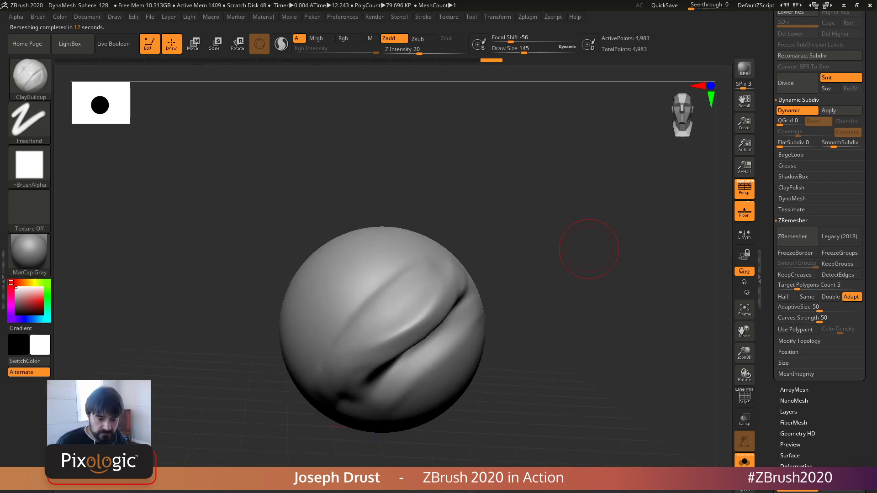
# Step: Smooth the upper edge of the diagonal ridge and the lower fold on the remeshed sphere
pyautogui.keyDown('shift'); pyautogui.moveTo(374, 298); pyautogui.dragTo(386, 283); pyautogui.keyUp('shift')
pyautogui.keyDown('shift'); pyautogui.moveTo(333, 384); pyautogui.dragTo(319, 394); pyautogui.keyUp('shift')
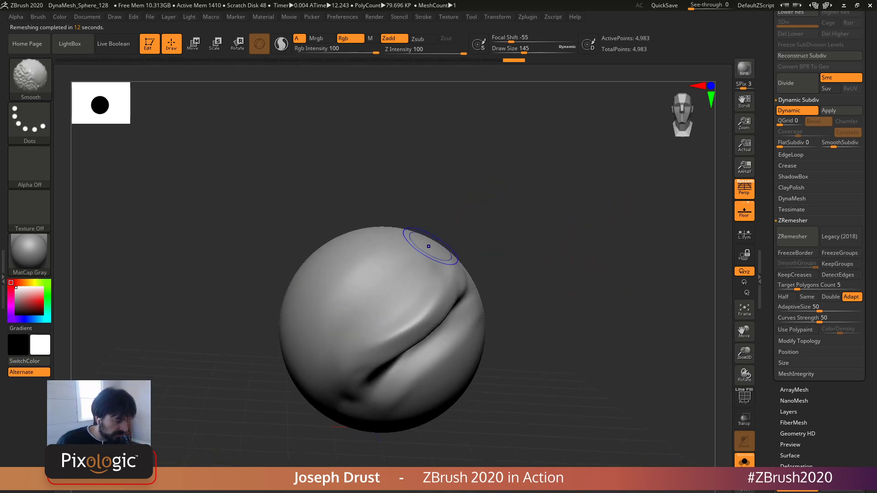
pyautogui.moveTo(511, 228); pyautogui.dragTo(448, 219)
pyautogui.keyDown('shift'); pyautogui.moveTo(402, 404); pyautogui.dragTo(487, 321); pyautogui.keyUp('shift')
pyautogui.moveTo(539, 255); pyautogui.dragTo(594, 252)
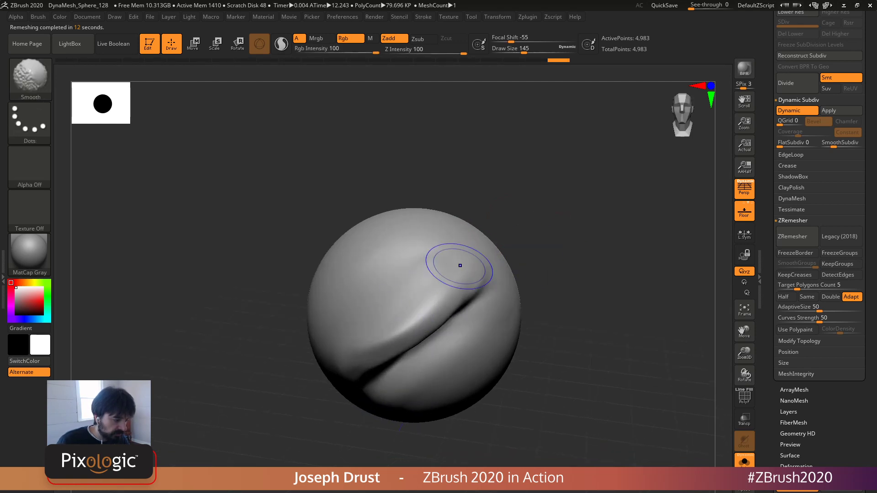
pyautogui.moveTo(544, 206); pyautogui.dragTo(427, 304)
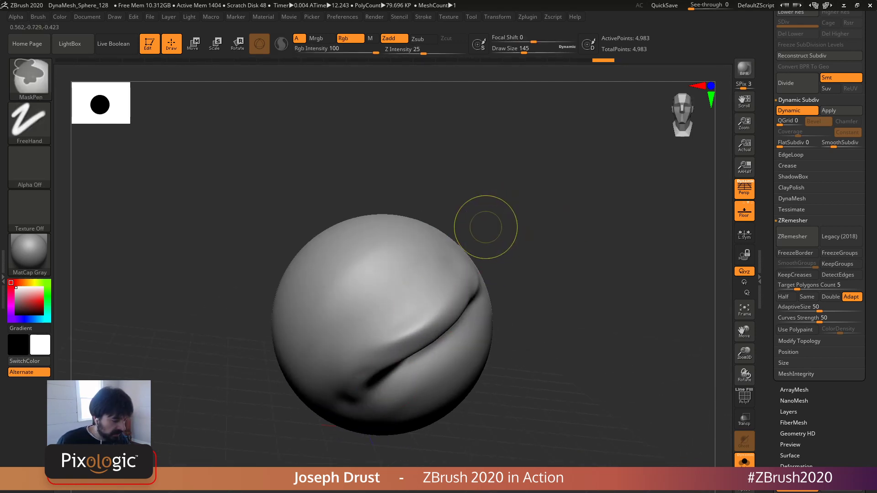
# Step: Undo the smoothing strokes, Dynamic Subdiv and the ZRemesher pass to get back the dense sculpt
pyautogui.hotkey('ctrl', 'z')
pyautogui.hotkey('ctrl', 'z')
pyautogui.hotkey('ctrl', 'z')
pyautogui.hotkey('ctrl', 'z')
pyautogui.hotkey('ctrl', 'z')
pyautogui.hotkey('ctrl', 'z')
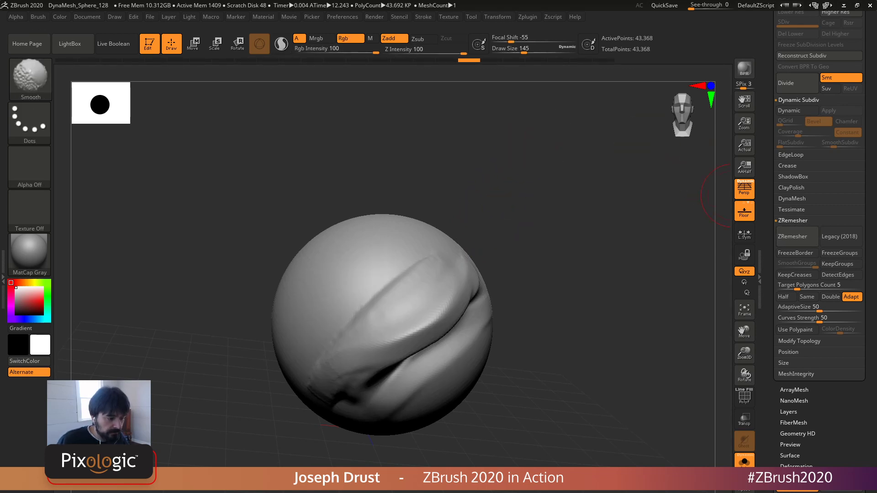
# Step: Polish the dense sphere with ClayPolish at Max 15 and smooth the diagonal ridge's upper edge and crest
pyautogui.click(792, 187)
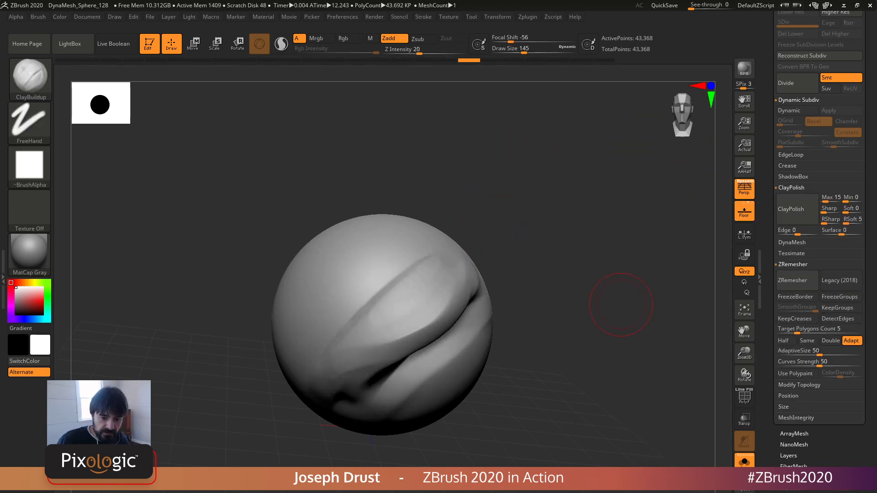
pyautogui.moveTo(621, 304)
pyautogui.mouseDown()
pyautogui.moveTo(589, 269)
pyautogui.moveTo(635, 306)
pyautogui.mouseUp()
pyautogui.keyDown('shift'); pyautogui.moveTo(370, 323); pyautogui.dragTo(386, 297); pyautogui.keyUp('shift')
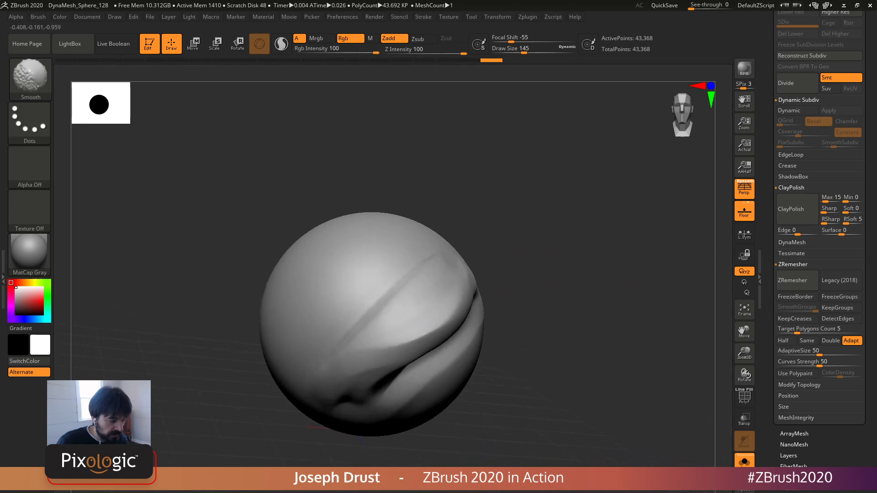
pyautogui.moveTo(580, 256)
pyautogui.mouseDown()
pyautogui.moveTo(561, 208)
pyautogui.moveTo(571, 249)
pyautogui.mouseUp()
pyautogui.hotkey('ctrl', 'z')
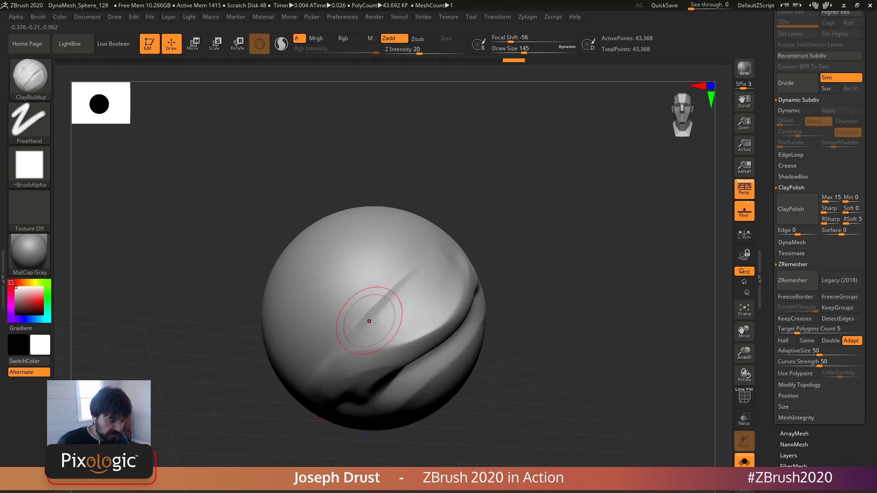
pyautogui.keyDown('shift'); pyautogui.moveTo(366, 309); pyautogui.dragTo(379, 302); pyautogui.keyUp('shift')
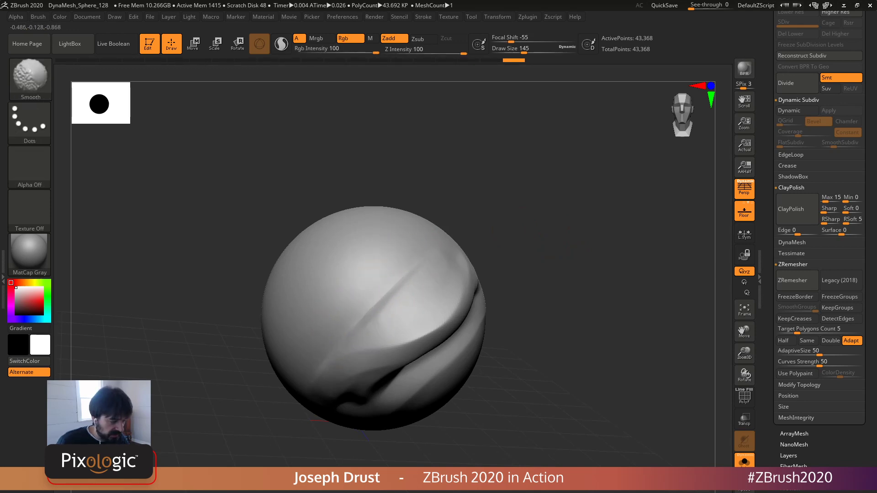
pyautogui.moveTo(552, 256); pyautogui.dragTo(500, 262)
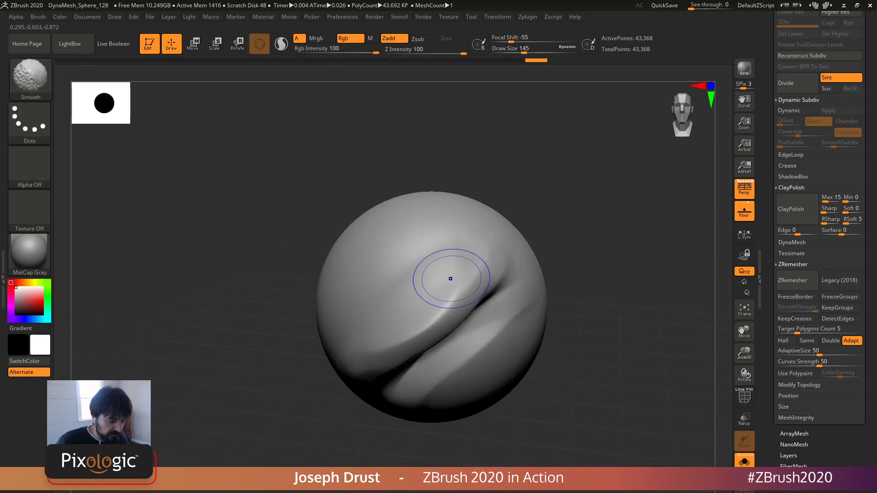
pyautogui.keyDown('shift'); pyautogui.moveTo(450, 293); pyautogui.dragTo(434, 335); pyautogui.keyUp('shift')
pyautogui.moveTo(588, 261)
pyautogui.mouseDown()
pyautogui.moveTo(599, 282)
pyautogui.moveTo(599, 266)
pyautogui.moveTo(579, 261)
pyautogui.moveTo(581, 251)
pyautogui.mouseUp()
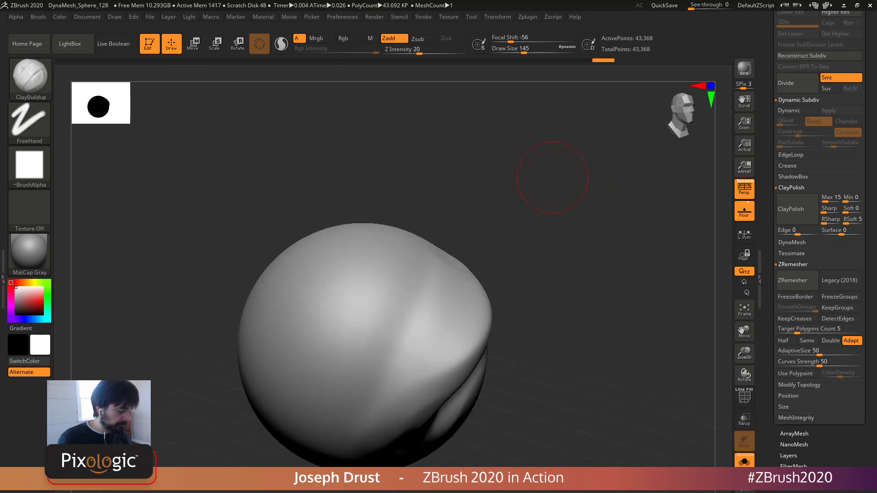
# Step: Load the TheChild_ZPR project from the 2020 projects folder in LightBox and bring the head closer
pyautogui.press(',')
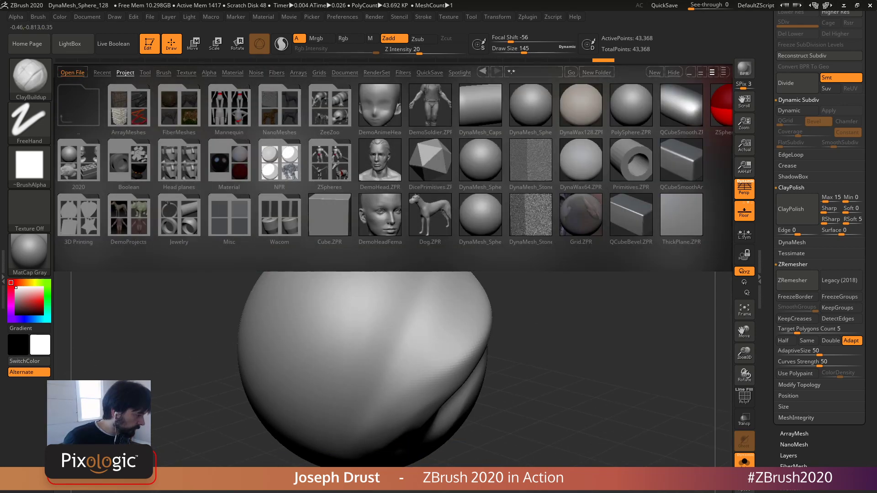
pyautogui.doubleClick(78, 161)
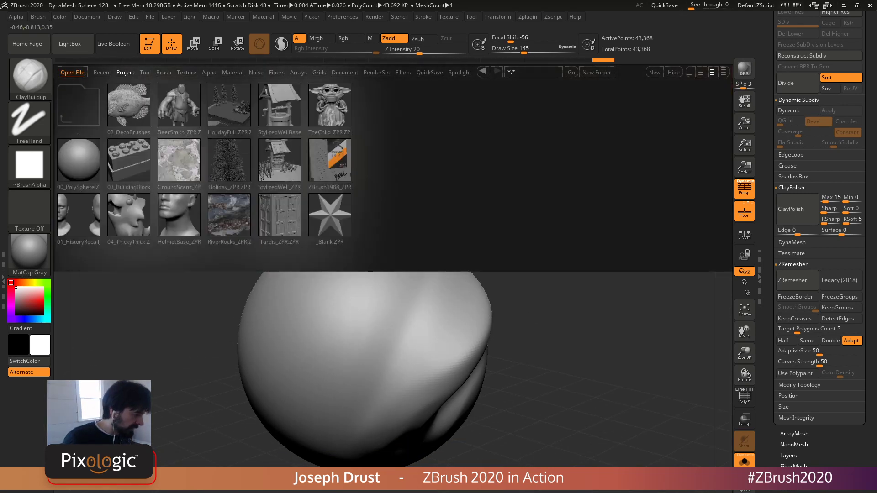
pyautogui.moveTo(330, 215); pyautogui.dragTo(317, 214)
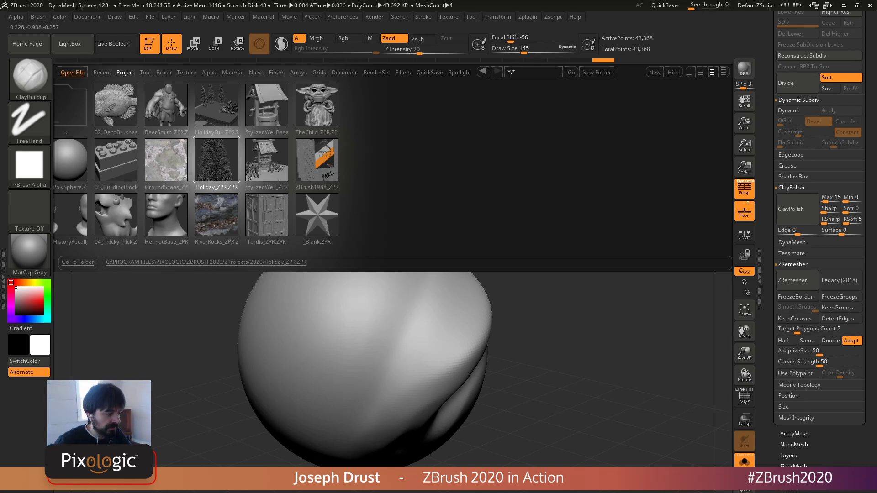
pyautogui.press(',')
pyautogui.press(',')
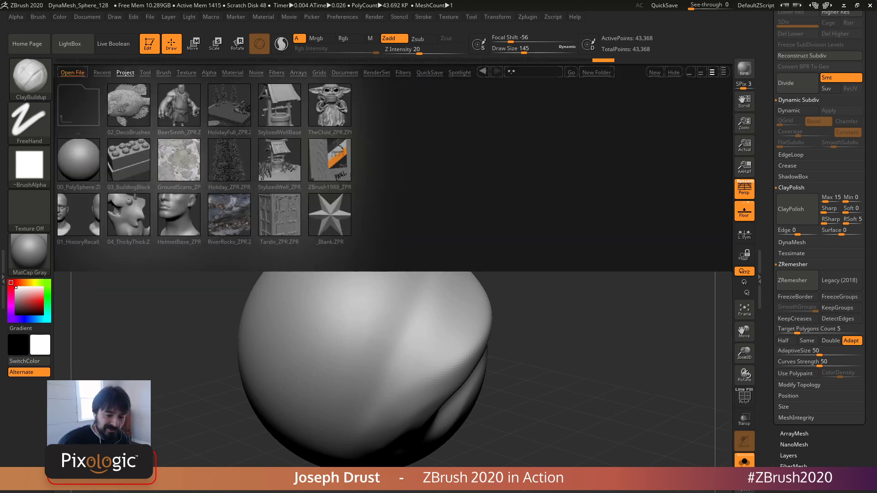
pyautogui.doubleClick(331, 109)
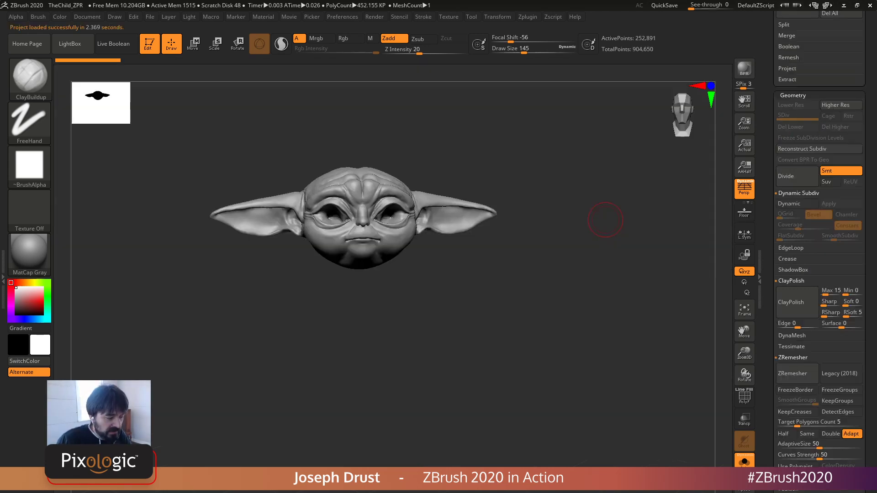
pyautogui.moveTo(611, 221); pyautogui.dragTo(587, 224)
pyautogui.moveTo(587, 225)
pyautogui.keyDown('alt'); pyautogui.mouseDown()
pyautogui.moveTo(589, 235)
pyautogui.moveTo(612, 219)
pyautogui.mouseUp(); pyautogui.keyUp('alt')
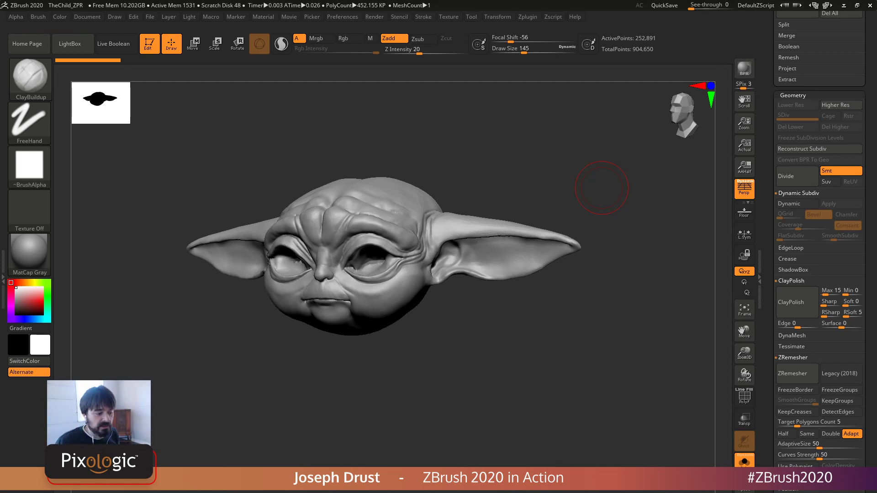
# Step: Duplicate the TheChild_01 head subtool and hide the other subtools
pyautogui.moveTo(868, 124); pyautogui.dragTo(868, 467)
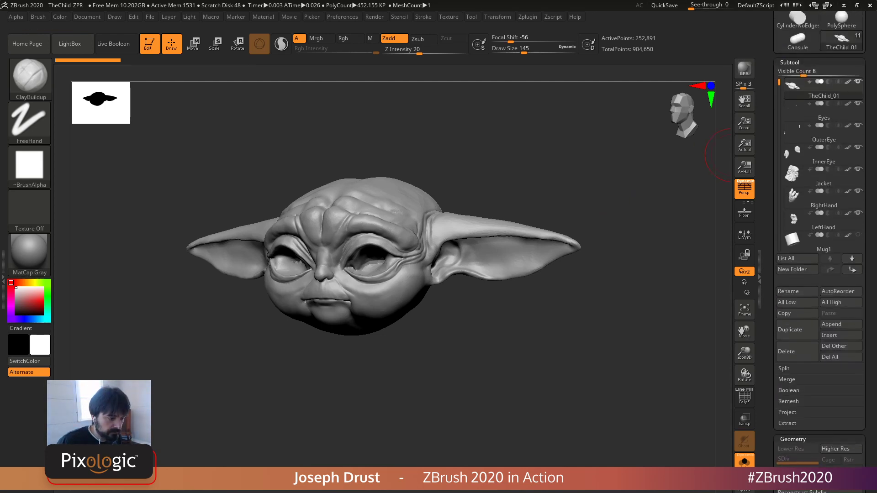
pyautogui.moveTo(868, 183); pyautogui.dragTo(868, 300)
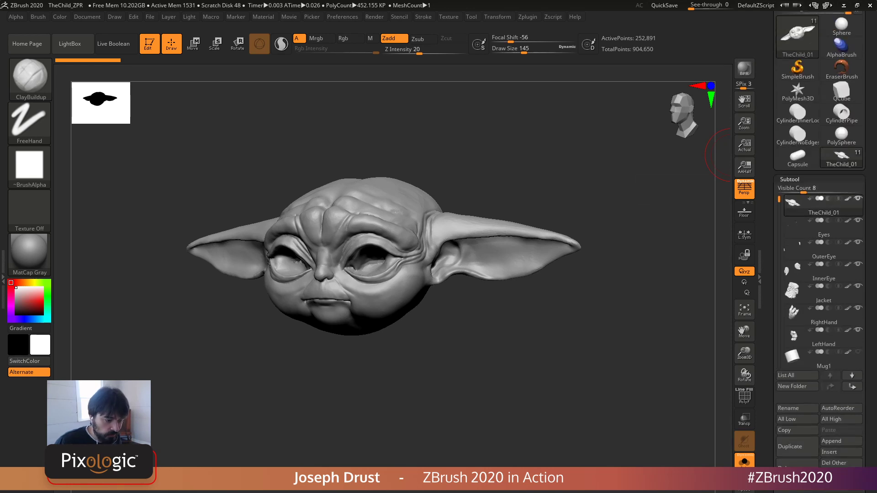
pyautogui.moveTo(770, 411); pyautogui.dragTo(770, 287)
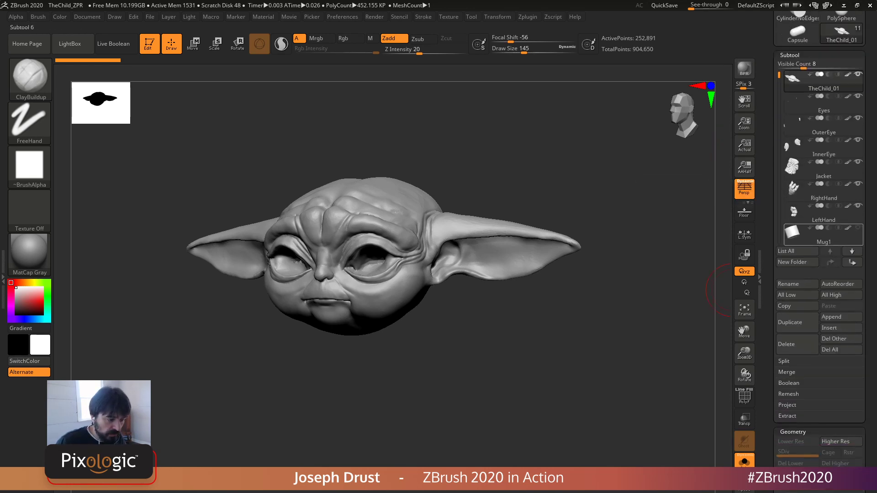
pyautogui.moveTo(822, 104)
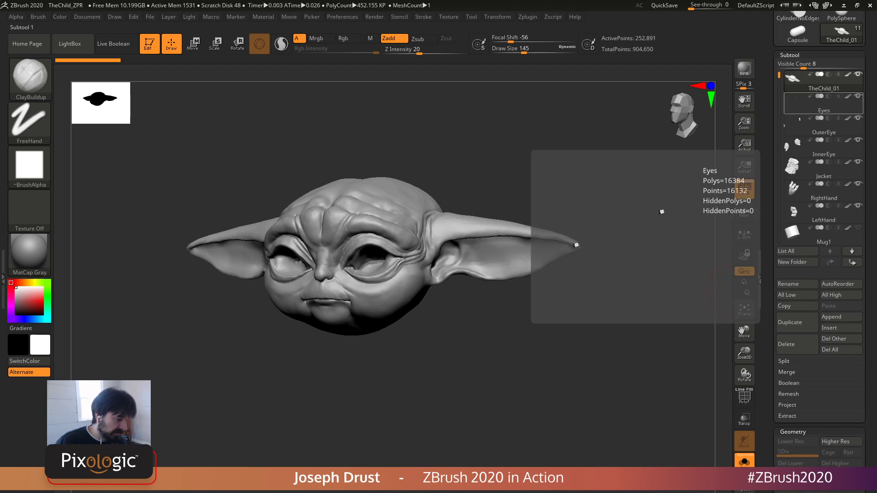
pyautogui.moveTo(772, 297); pyautogui.dragTo(772, 266)
pyautogui.click(798, 291)
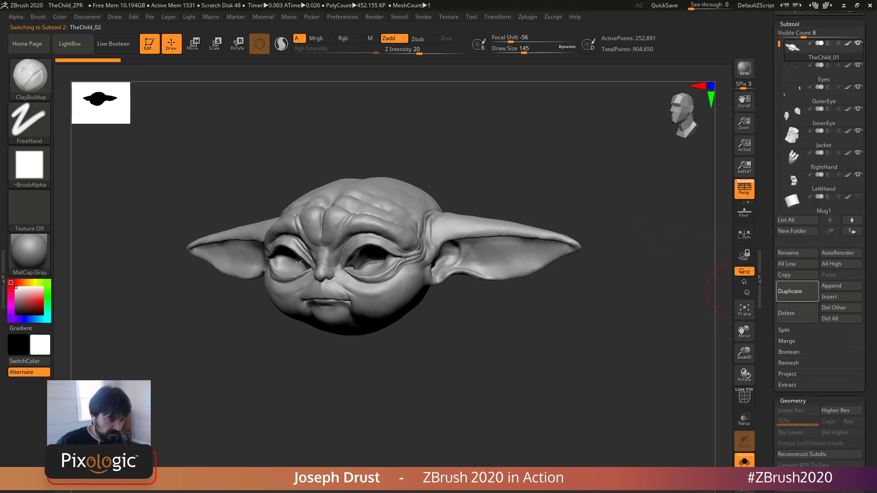
pyautogui.keyDown('shift'); pyautogui.click(858, 87); pyautogui.keyUp('shift')
# Step: Remesh the duplicated head with ZRemesher at target polygons count 5 with Adapt on
pyautogui.moveTo(772, 338); pyautogui.dragTo(772, 171)
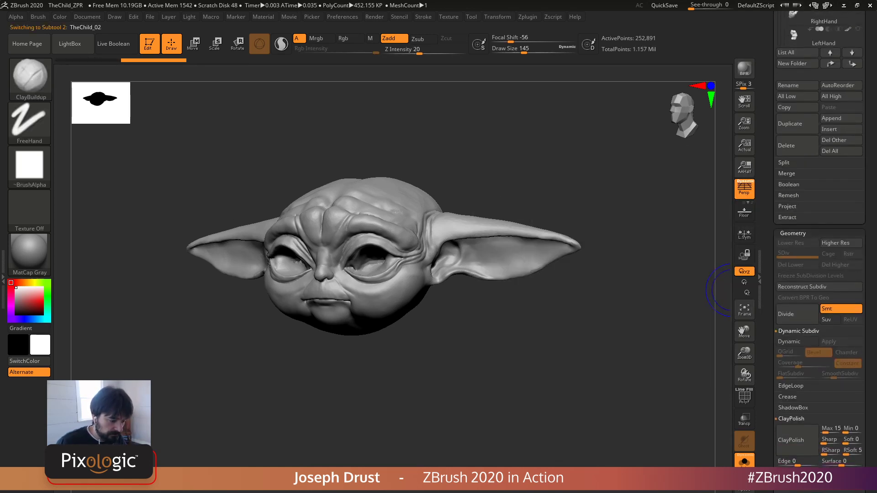
pyautogui.moveTo(772, 438); pyautogui.dragTo(772, 266)
pyautogui.click(797, 339)
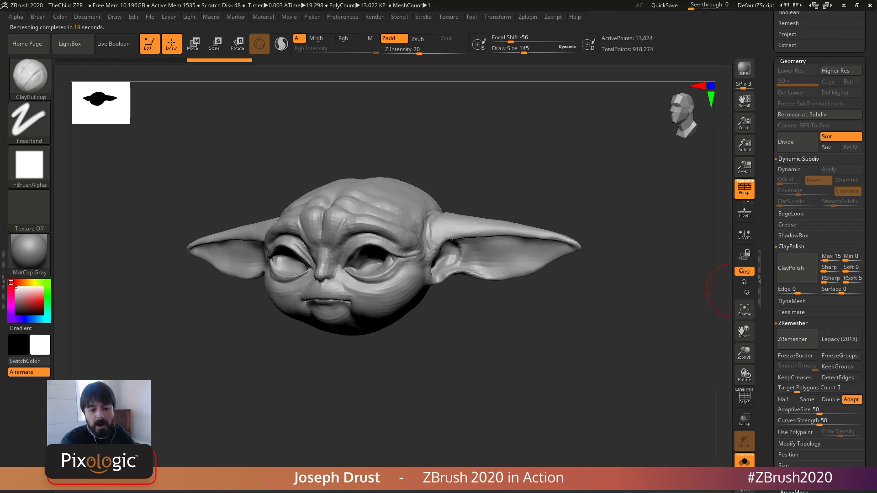
# Step: Select the original TheChild_01 head and decimate it to 20 k points with Decimation Master
pyautogui.moveTo(867, 82); pyautogui.dragTo(867, 451)
pyautogui.click(824, 79)
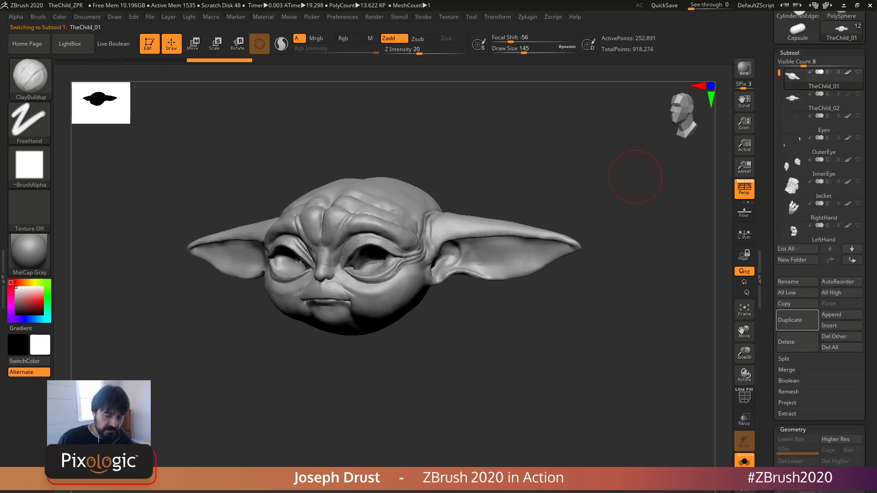
pyautogui.moveTo(647, 167); pyautogui.dragTo(709, 165)
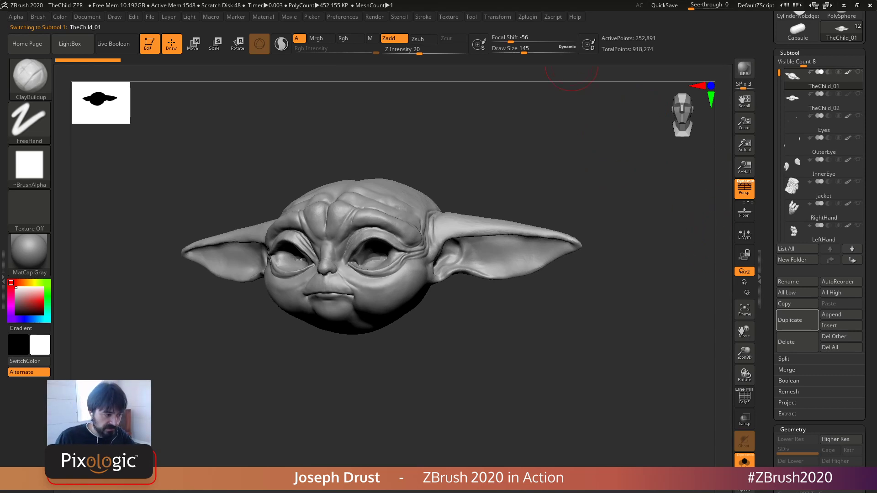
pyautogui.click(527, 16)
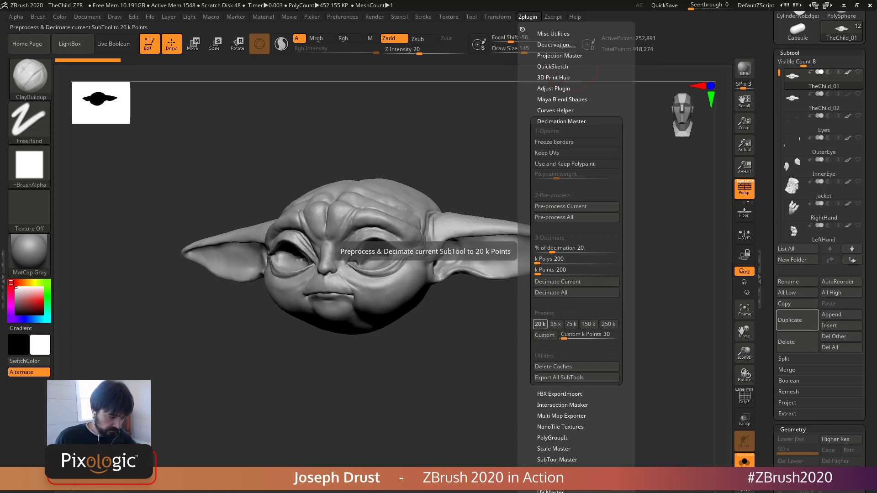
pyautogui.click(545, 335)
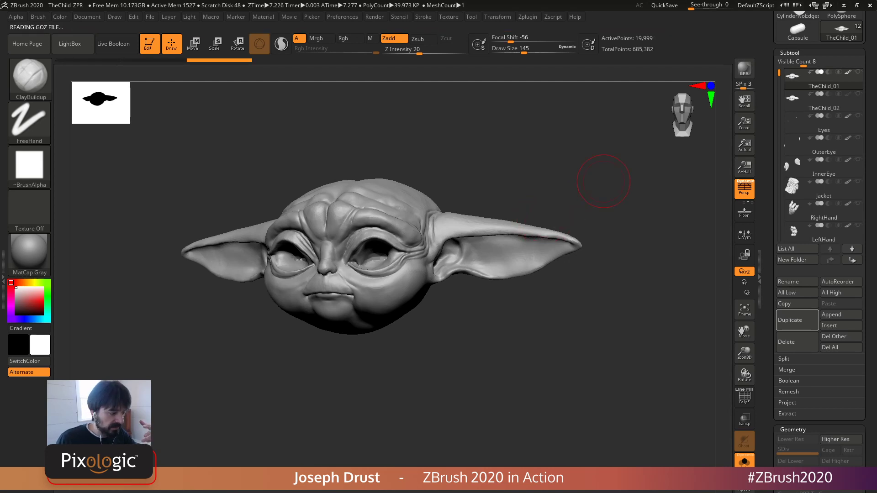
# Step: Examine the decimated head's wireframe, then its plain shaded surface from different angles
pyautogui.click(744, 396)
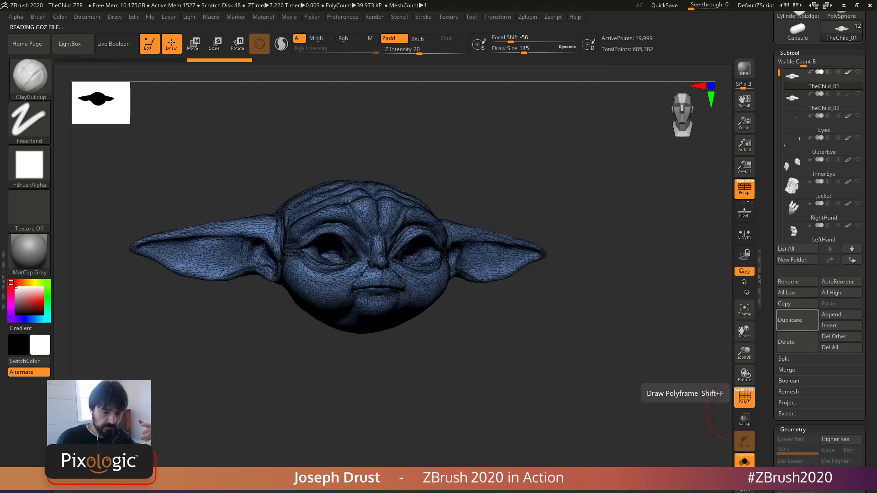
pyautogui.click(743, 400)
pyautogui.moveTo(699, 381); pyautogui.dragTo(625, 372)
pyautogui.moveTo(590, 175)
pyautogui.mouseDown()
pyautogui.moveTo(597, 166)
pyautogui.moveTo(602, 183)
pyautogui.mouseUp()
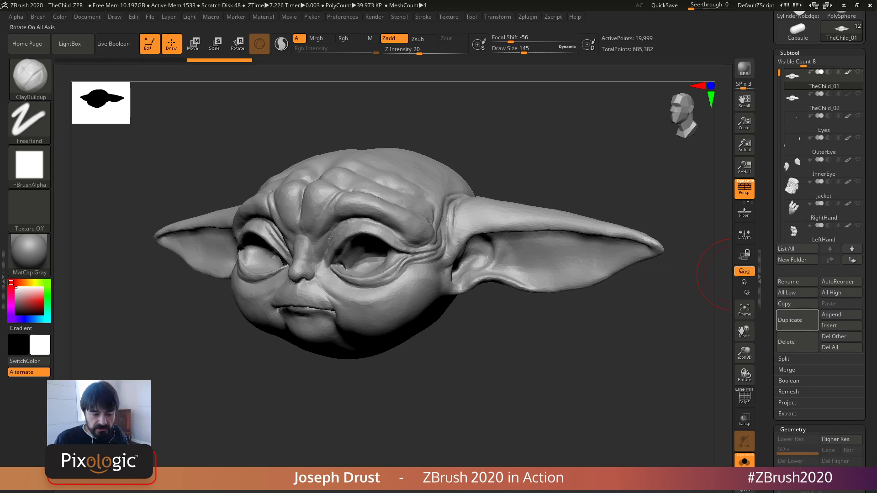
# Step: Review the UV Master unwrap options and the UV Map creation options for the decimated head
pyautogui.click(527, 17)
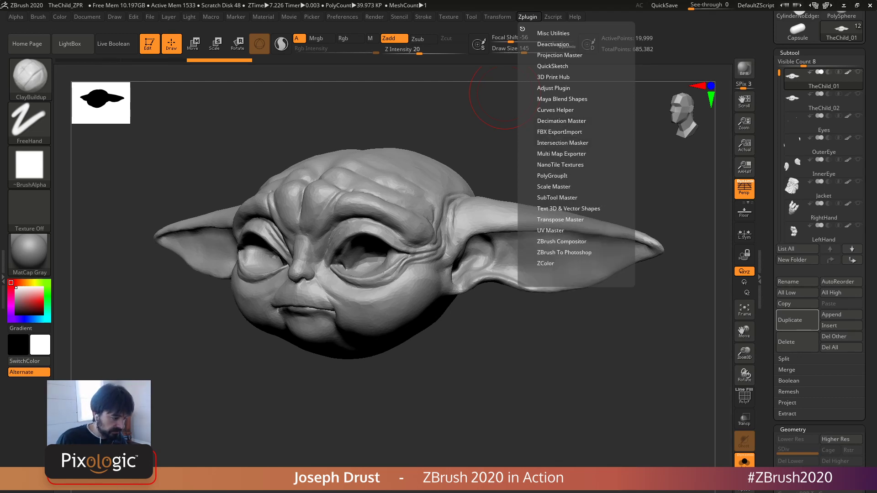
pyautogui.click(551, 230)
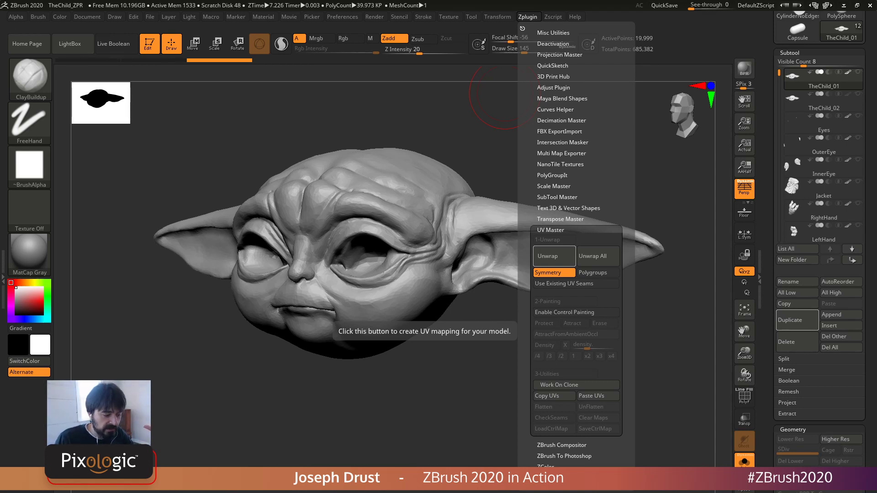
pyautogui.scroll(-15, 819, 252)
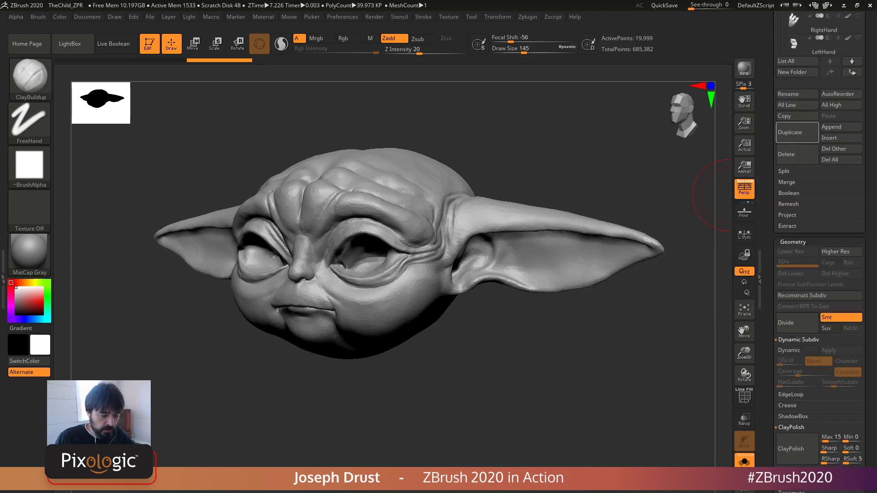
pyautogui.scroll(-5, 820, 252)
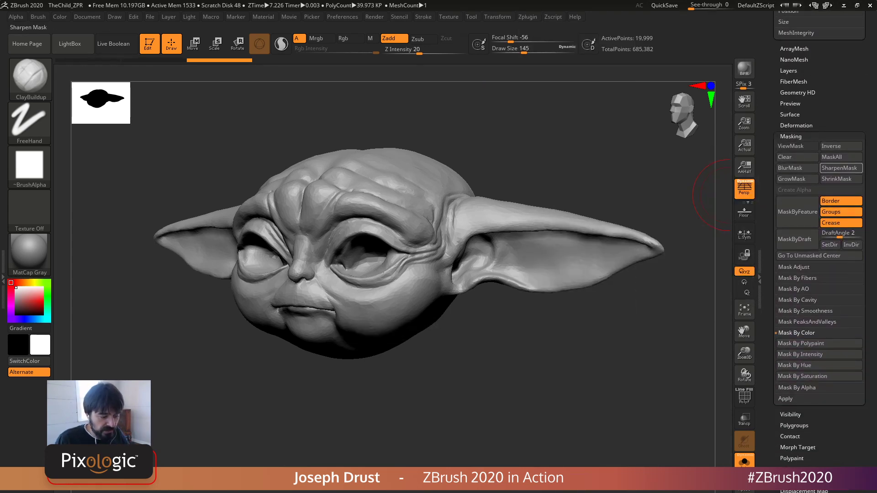
pyautogui.click(797, 283)
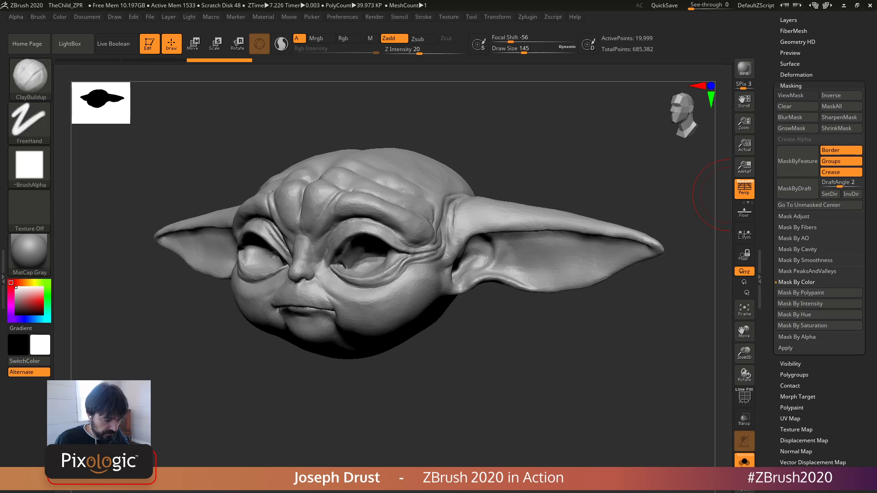
pyautogui.click(791, 419)
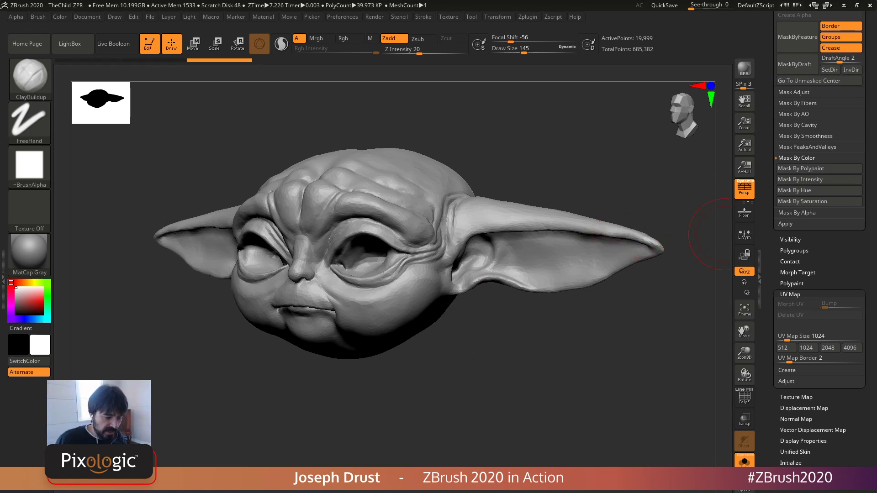
pyautogui.click(787, 370)
pyautogui.press('shift')
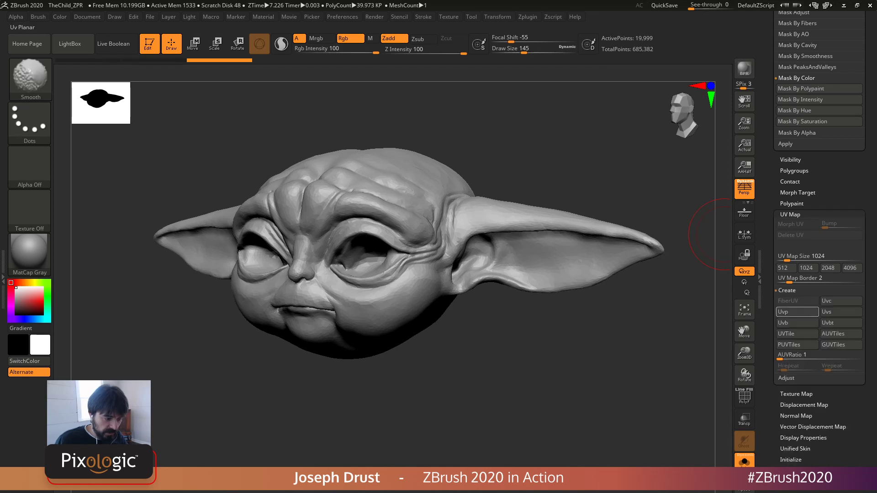
pyautogui.scroll(-3, 798, 311)
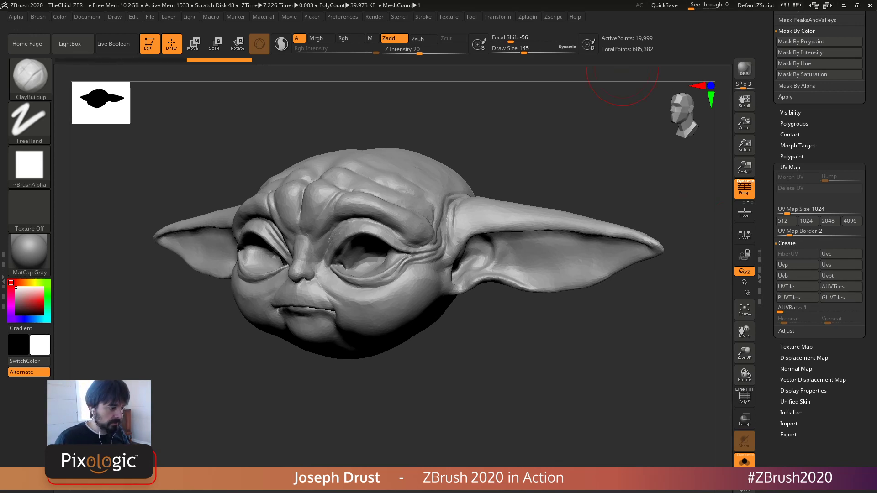
pyautogui.click(528, 17)
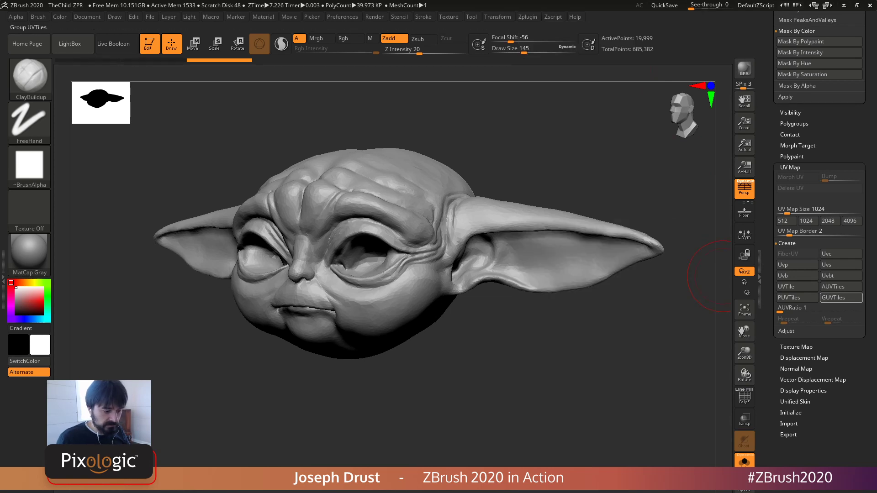
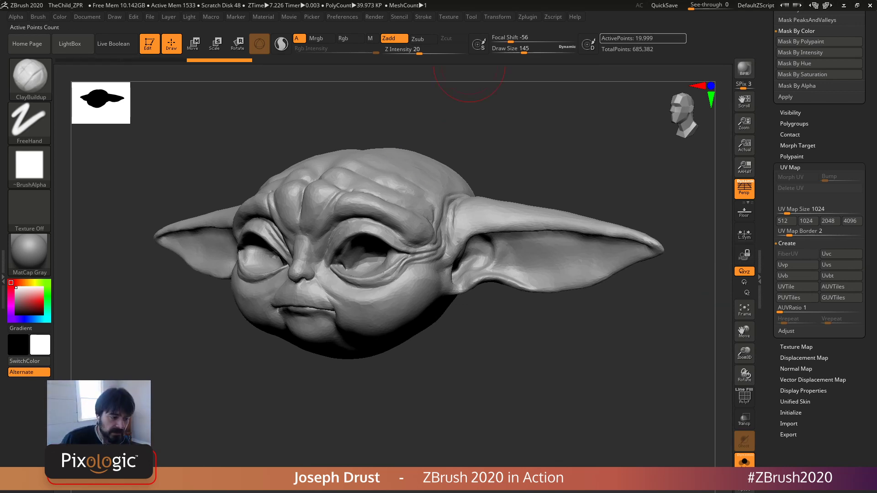
# Step: Reload TheChild project from LightBox to restore the original head and the complete set of subtools
pyautogui.moveTo(870, 91); pyautogui.dragTo(870, 438)
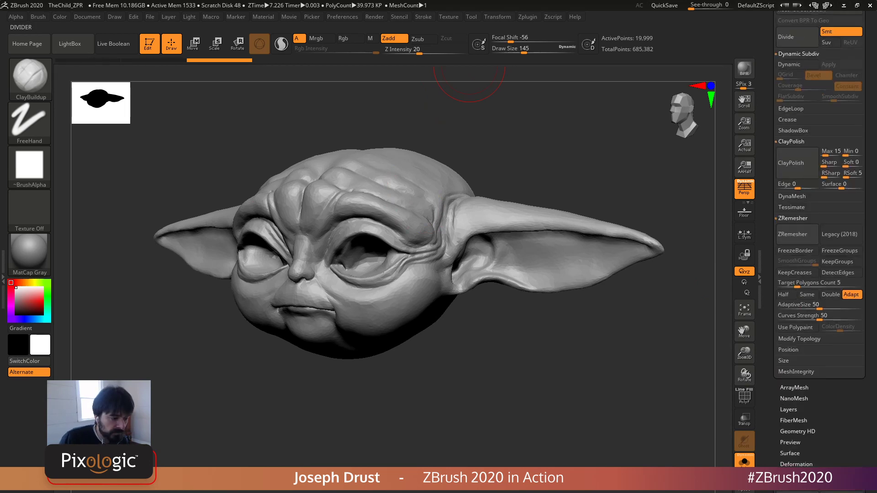
pyautogui.moveTo(870, 137); pyautogui.dragTo(869, 361)
pyautogui.moveTo(769, 115); pyautogui.dragTo(769, 393)
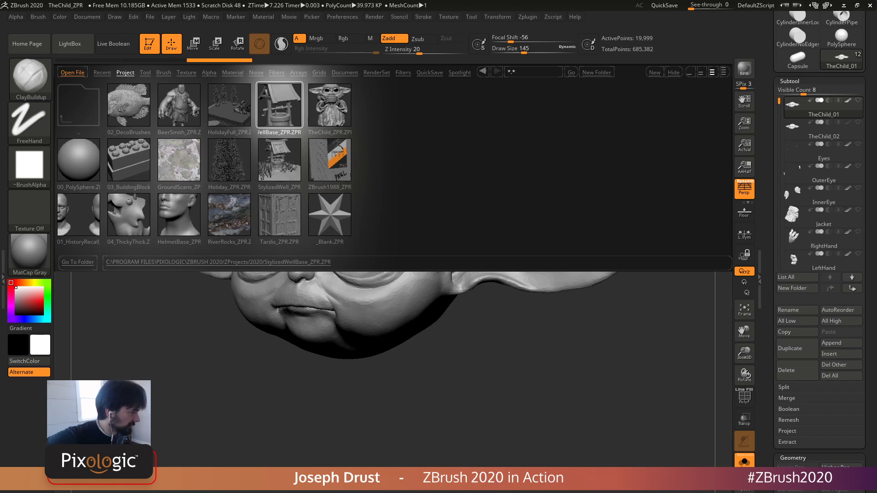
pyautogui.press(',')
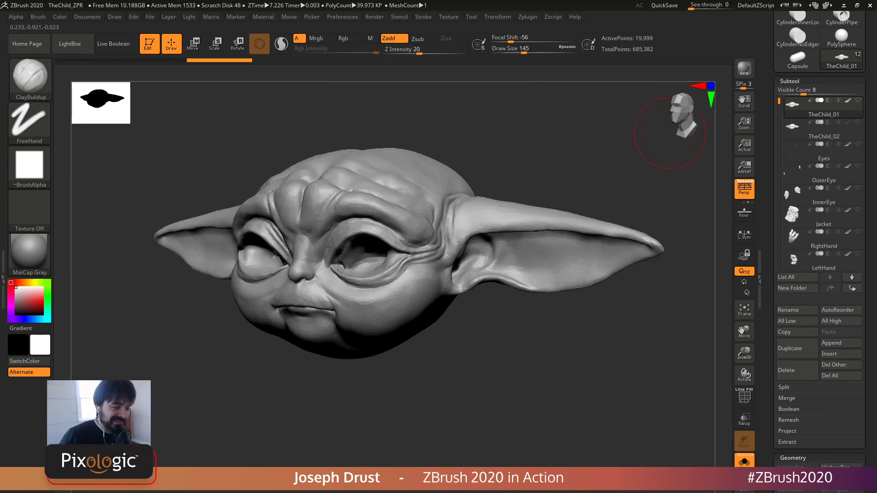
pyautogui.moveTo(769, 73); pyautogui.dragTo(769, 270)
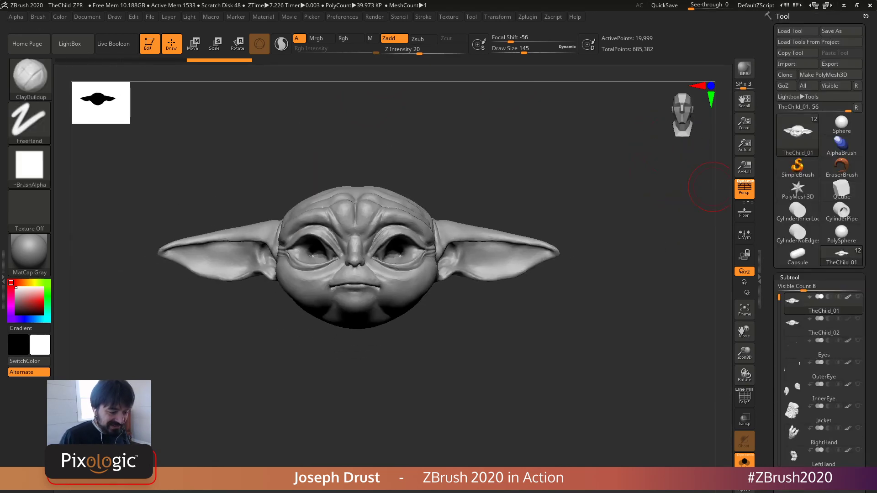
pyautogui.click(798, 190)
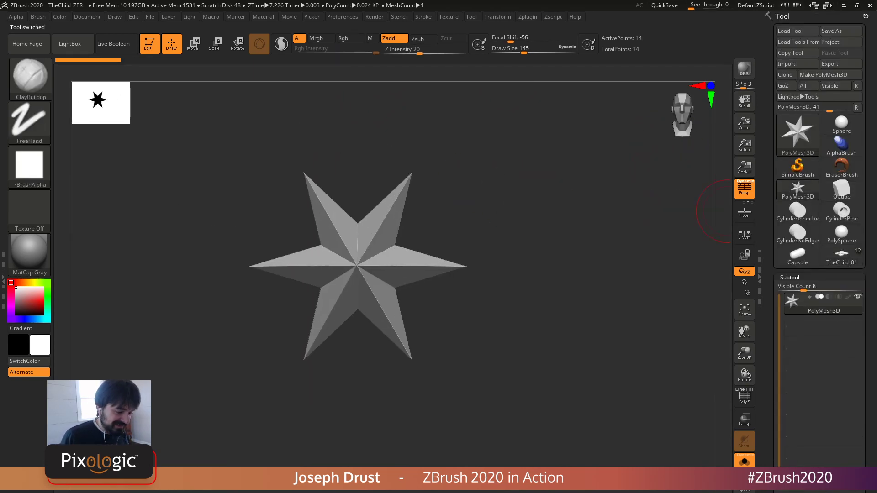
pyautogui.click(841, 256)
pyautogui.press(',')
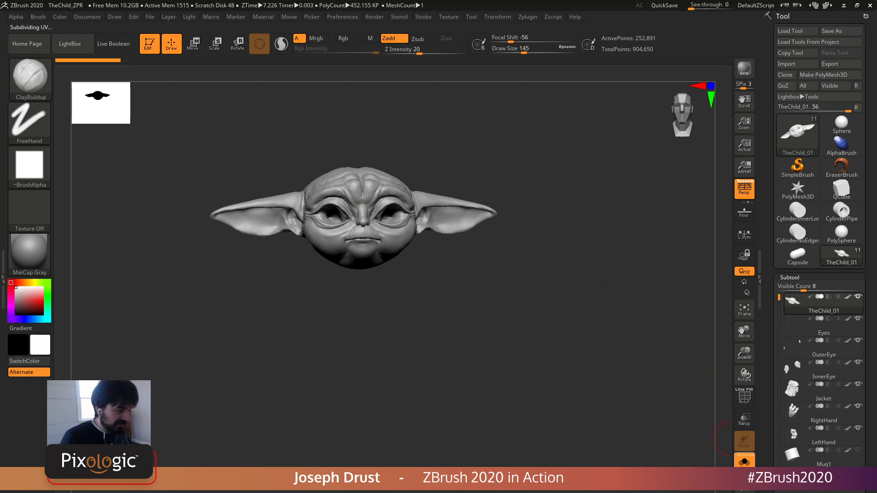
# Step: Turn off perspective and place the full figure on the left side of the canvas
pyautogui.press('p')
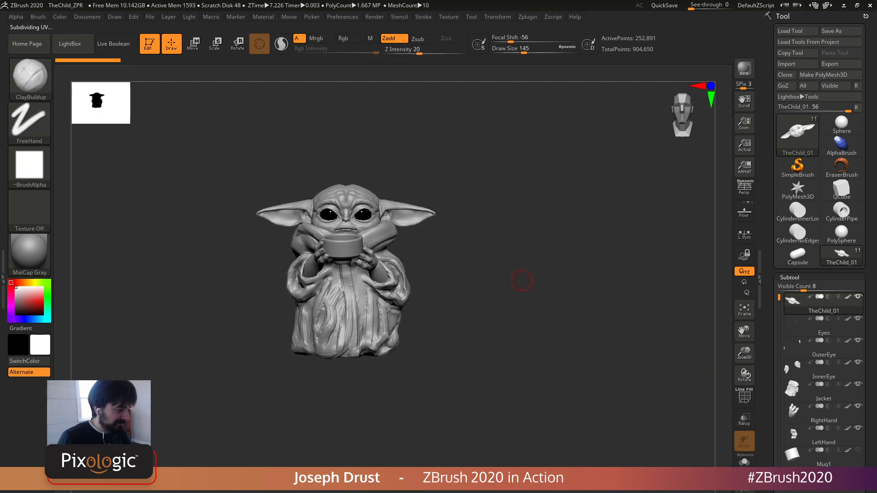
pyautogui.keyDown('alt'); pyautogui.moveTo(566, 298); pyautogui.dragTo(461, 247); pyautogui.keyUp('alt')
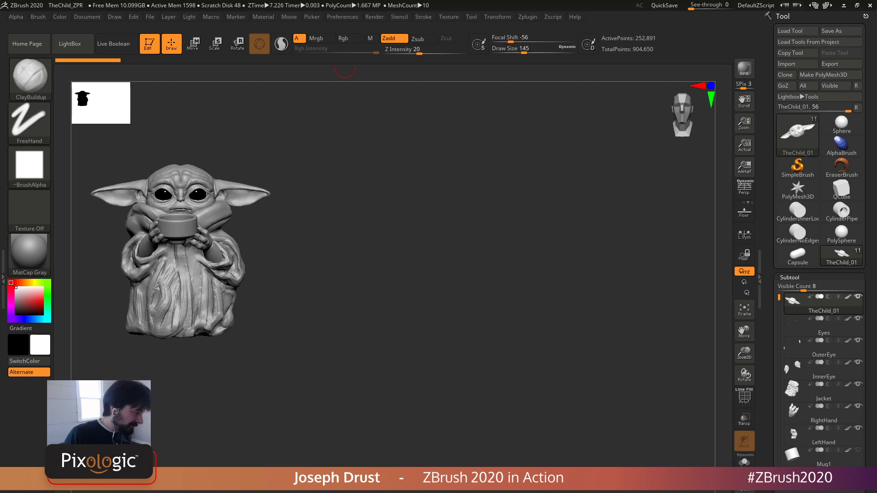
pyautogui.click(236, 17)
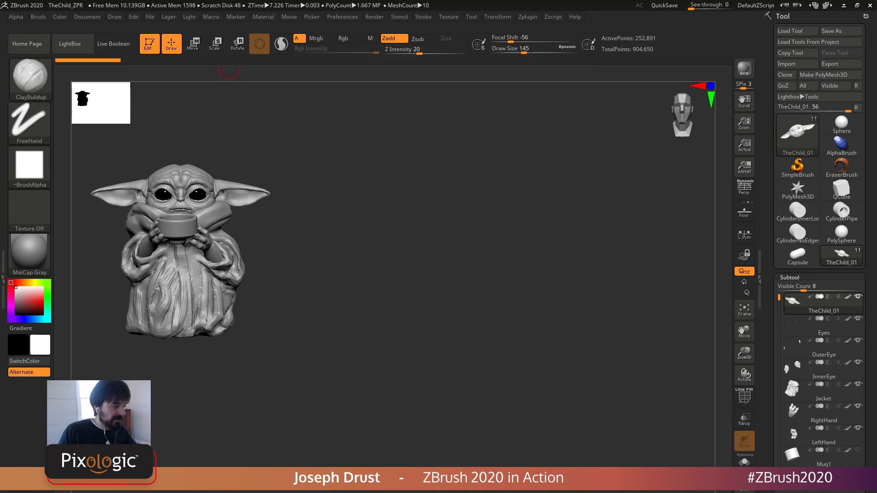
# Step: Zoom the document out and set its background to a lighter grey with Back to reveal the canvas bounds
pyautogui.click(87, 17)
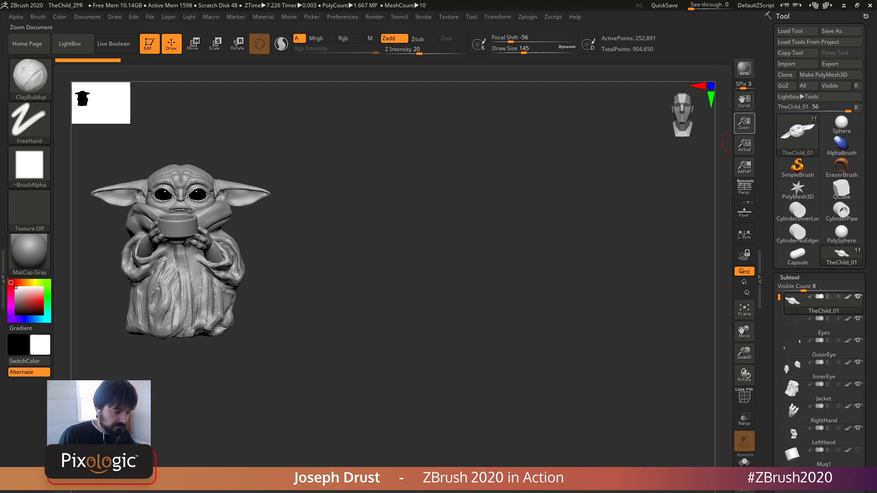
pyautogui.moveTo(745, 123); pyautogui.dragTo(582, 214)
pyautogui.moveTo(87, 17)
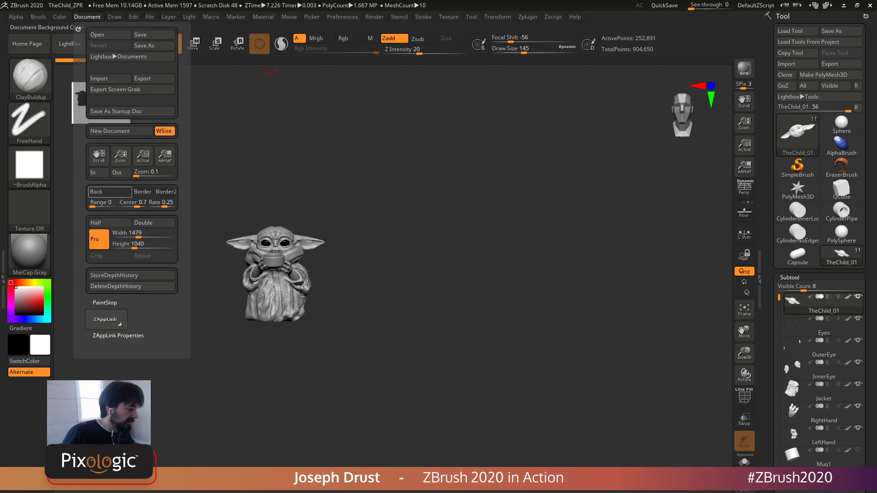
pyautogui.moveTo(110, 192); pyautogui.dragTo(16, 305)
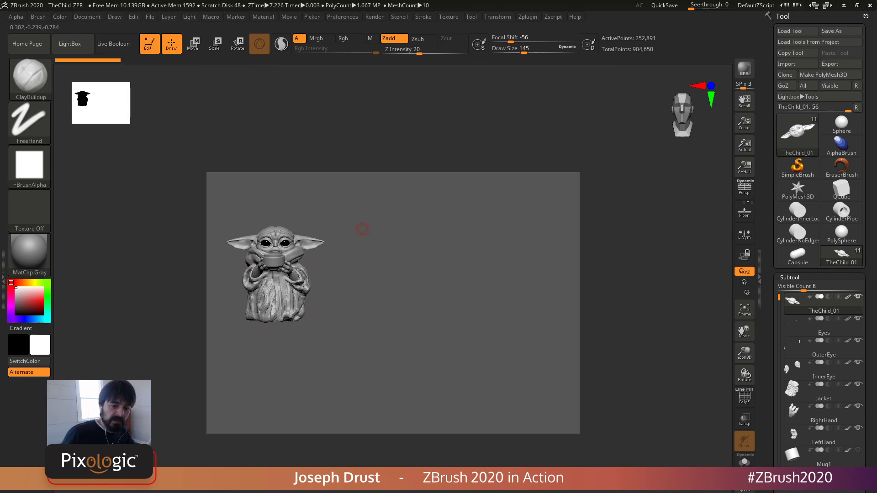
# Step: Move, rotate and enlarge the figure to examine how the document's edges crop it
pyautogui.moveTo(638, 265)
pyautogui.keyDown('alt'); pyautogui.mouseDown()
pyautogui.moveTo(644, 235)
pyautogui.moveTo(645, 255)
pyautogui.moveTo(635, 239)
pyautogui.mouseUp(); pyautogui.keyUp('alt')
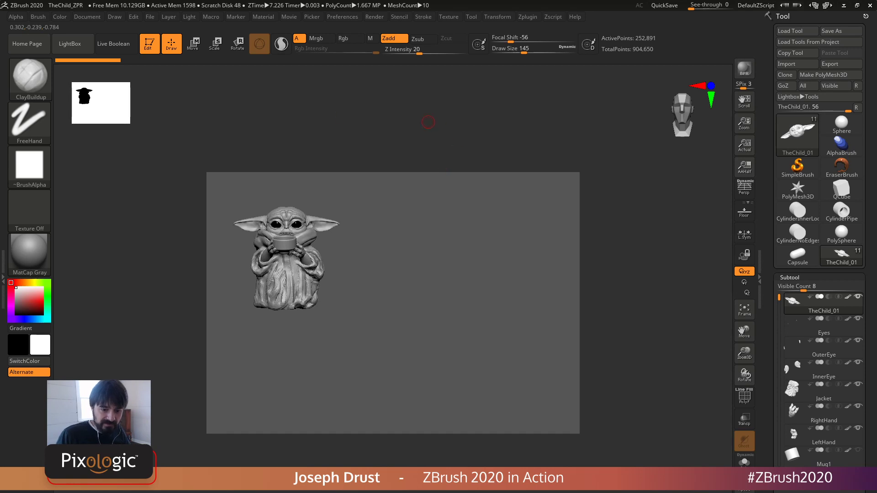
pyautogui.moveTo(429, 272); pyautogui.dragTo(401, 251)
pyautogui.moveTo(401, 250)
pyautogui.keyDown('alt'); pyautogui.mouseDown()
pyautogui.moveTo(478, 272)
pyautogui.moveTo(480, 289)
pyautogui.moveTo(503, 248)
pyautogui.mouseUp(); pyautogui.keyUp('alt')
pyautogui.moveTo(256, 274)
pyautogui.keyDown('alt'); pyautogui.mouseDown()
pyautogui.moveTo(263, 315)
pyautogui.moveTo(270, 279)
pyautogui.mouseUp(); pyautogui.keyUp('alt')
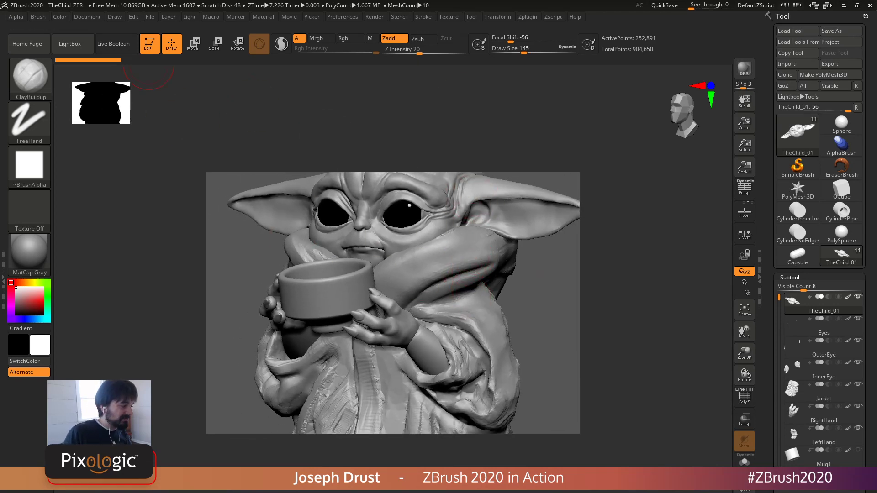
# Step: Create a new document at window size, draw TheChild figure on it and enter Edit mode
pyautogui.click(87, 17)
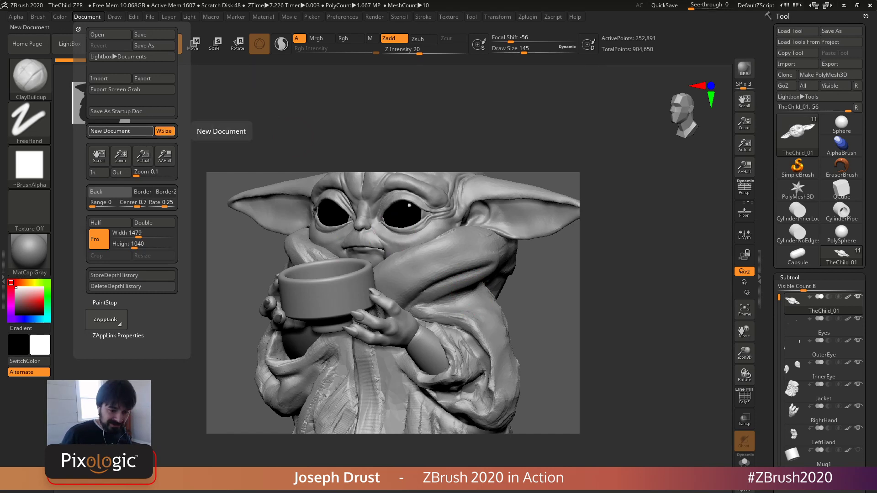
pyautogui.click(120, 131)
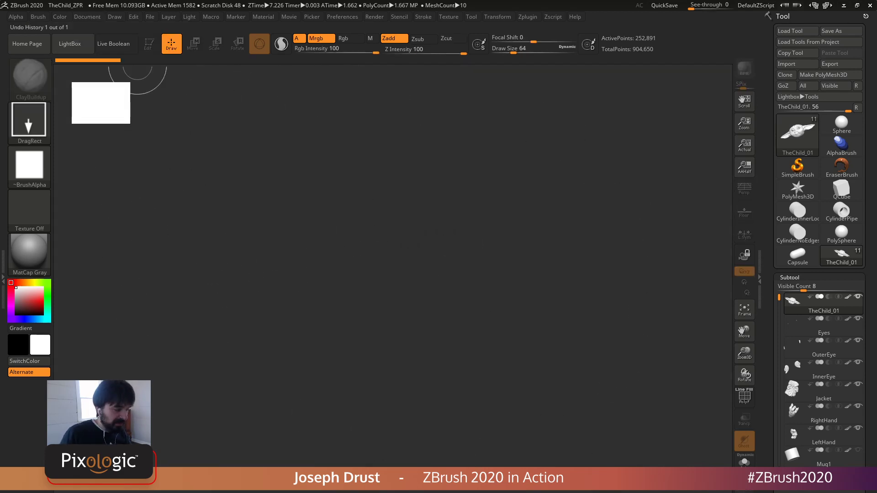
pyautogui.click(87, 17)
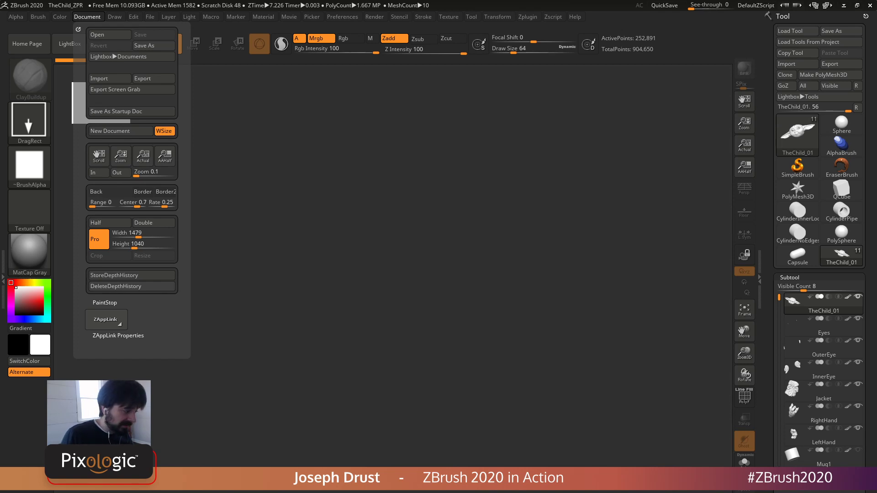
pyautogui.moveTo(416, 252); pyautogui.dragTo(419, 370)
pyautogui.click(147, 44)
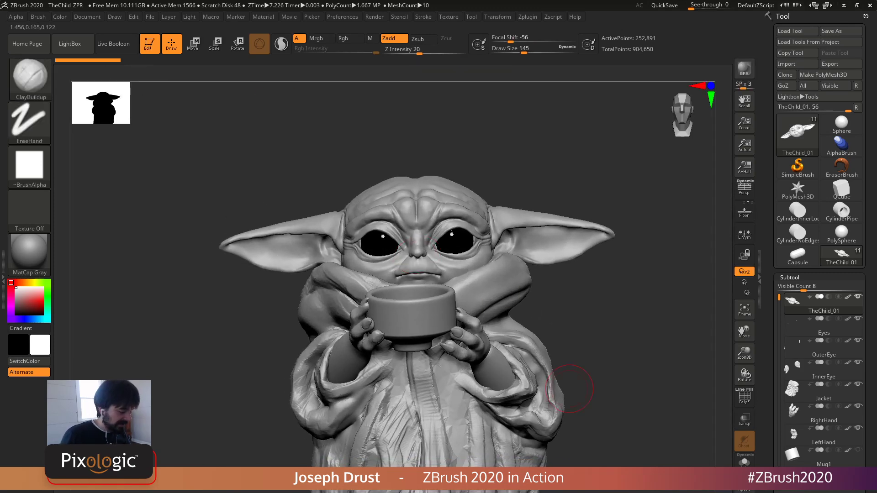
# Step: Place the front-facing figure small on the left side of the canvas and mark its object position
pyautogui.moveTo(593, 393)
pyautogui.keyDown('alt'); pyautogui.mouseDown()
pyautogui.moveTo(549, 174)
pyautogui.moveTo(388, 169)
pyautogui.moveTo(315, 284)
pyautogui.moveTo(461, 406)
pyautogui.moveTo(665, 337)
pyautogui.moveTo(756, 321)
pyautogui.moveTo(754, 160)
pyautogui.moveTo(662, 96)
pyautogui.moveTo(442, 96)
pyautogui.moveTo(403, 230)
pyautogui.moveTo(535, 290)
pyautogui.moveTo(615, 297)
pyautogui.moveTo(566, 308)
pyautogui.moveTo(601, 243)
pyautogui.moveTo(591, 227)
pyautogui.moveTo(426, 250)
pyautogui.moveTo(400, 223)
pyautogui.mouseUp(); pyautogui.keyUp('alt')
pyautogui.press('p')
pyautogui.press('p')
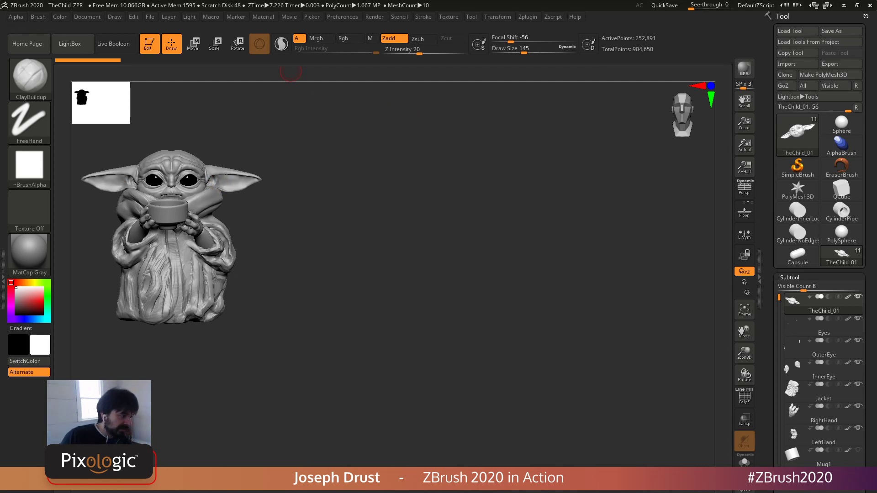
pyautogui.click(236, 16)
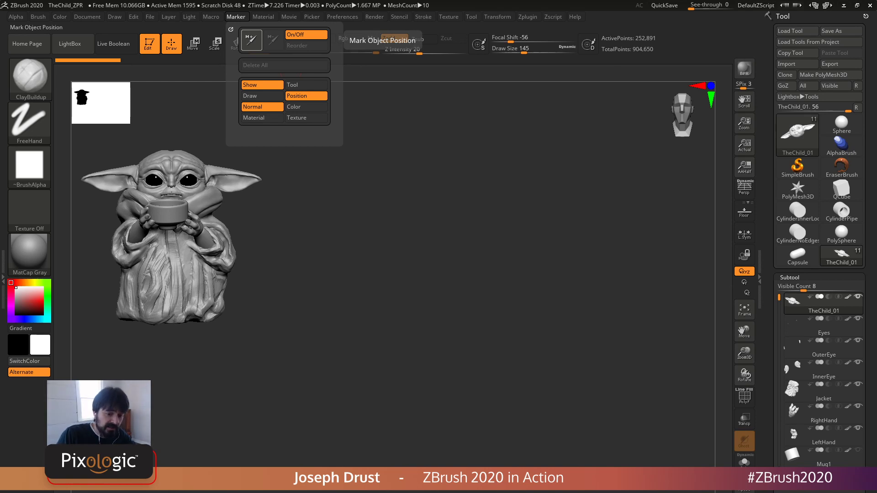
pyautogui.click(251, 40)
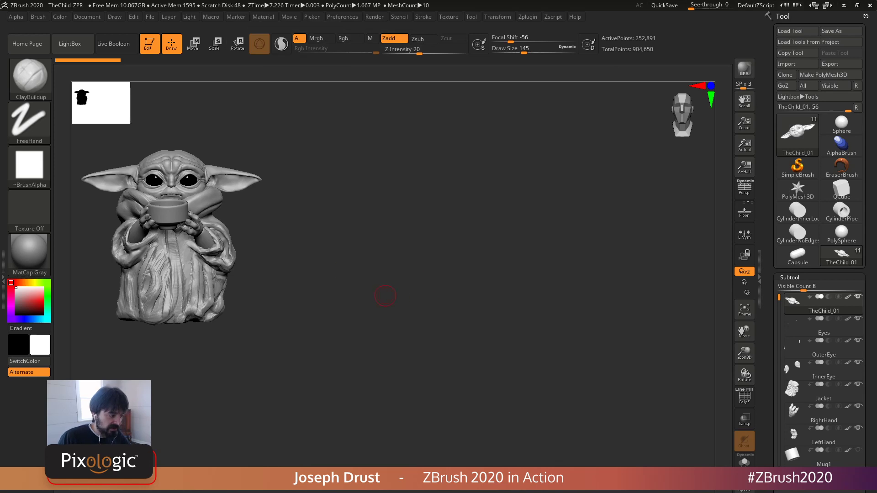
# Step: Place a side view at mid-canvas and a back view beyond it, marking the object position of each
pyautogui.moveTo(371, 259); pyautogui.dragTo(545, 263)
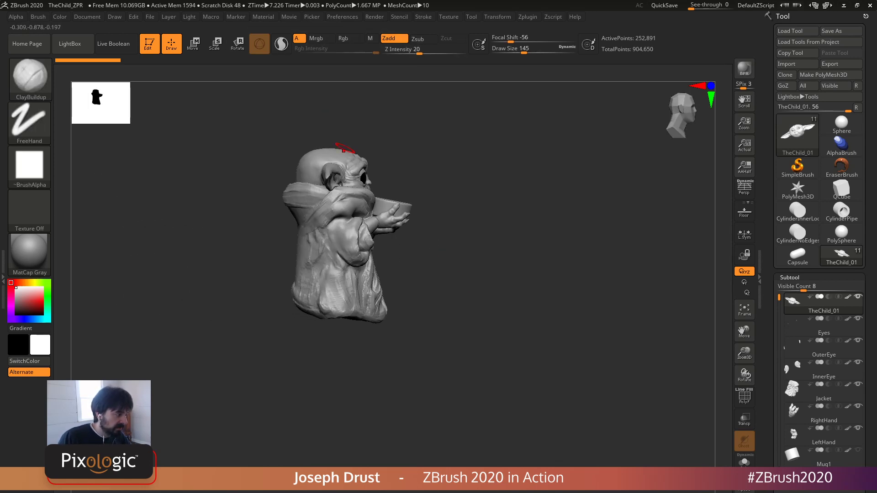
pyautogui.click(236, 16)
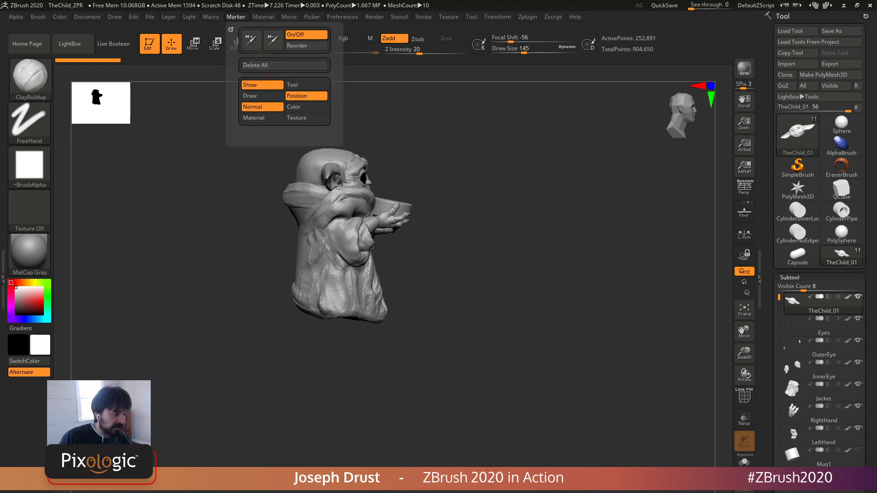
pyautogui.keyDown('alt'); pyautogui.moveTo(505, 276); pyautogui.dragTo(678, 259); pyautogui.keyUp('alt')
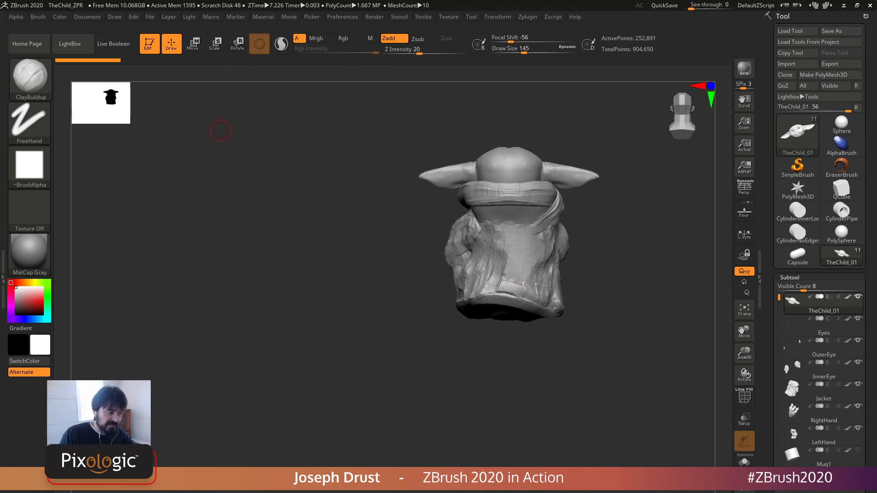
# Step: Switch the figure from Edit mode to 2.5D and clear the canvas, with the draw size at 192
pyautogui.click(150, 45)
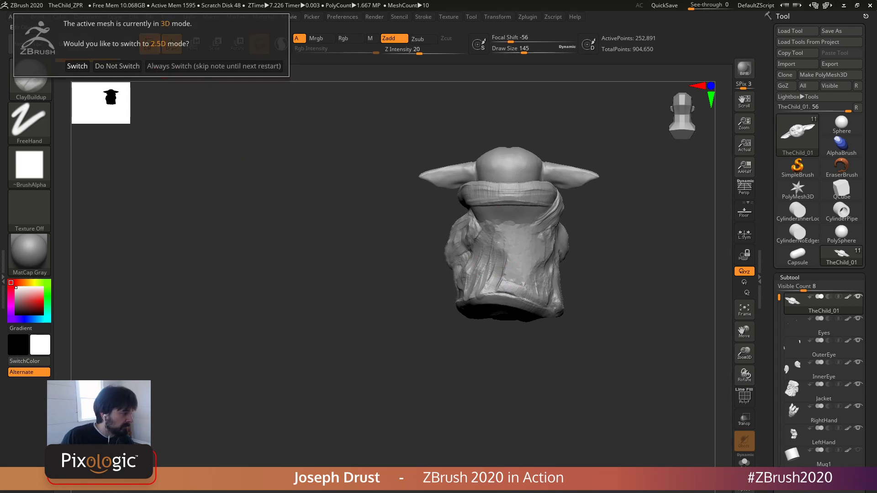
pyautogui.click(78, 65)
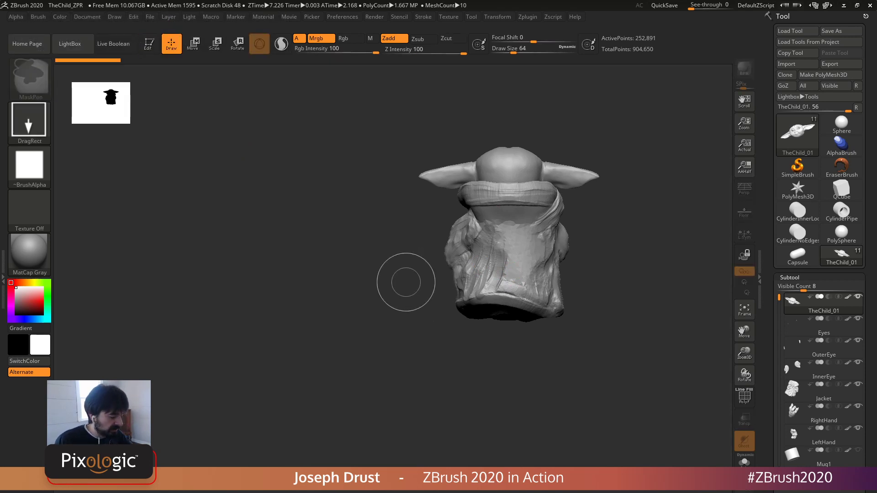
pyautogui.hotkey('ctrl', 'n')
pyautogui.press('space')
pyautogui.moveTo(186, 199)
pyautogui.mouseDown()
pyautogui.moveTo(211, 200)
pyautogui.moveTo(204, 195)
pyautogui.mouseUp()
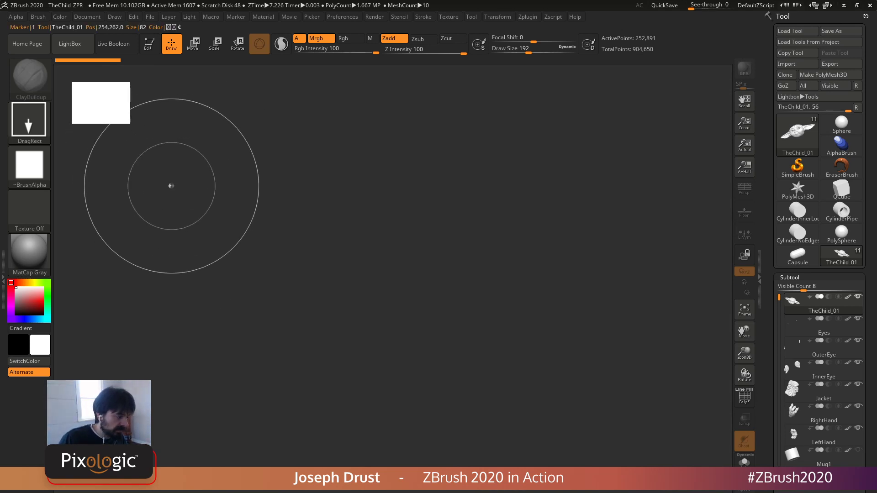
# Step: Draw TheChild from each of the three markers to restore its front, side and back views on the canvas
pyautogui.moveTo(172, 186); pyautogui.dragTo(206, 318)
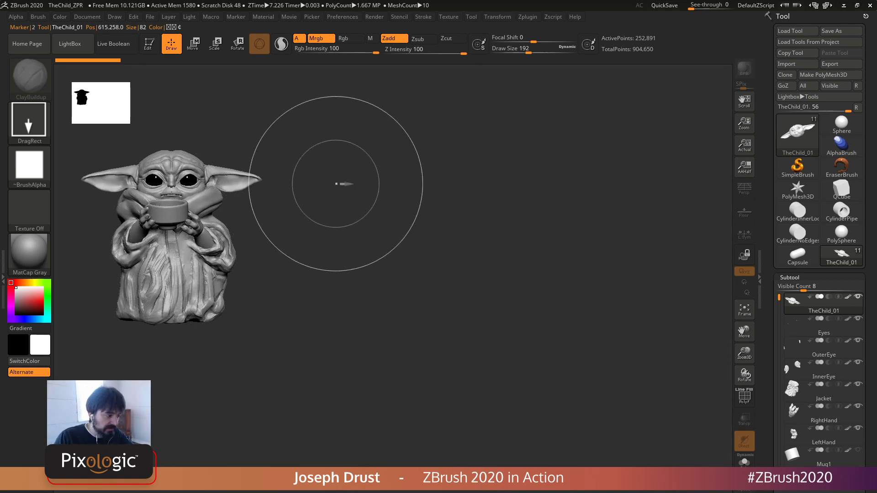
pyautogui.moveTo(340, 184); pyautogui.dragTo(391, 381)
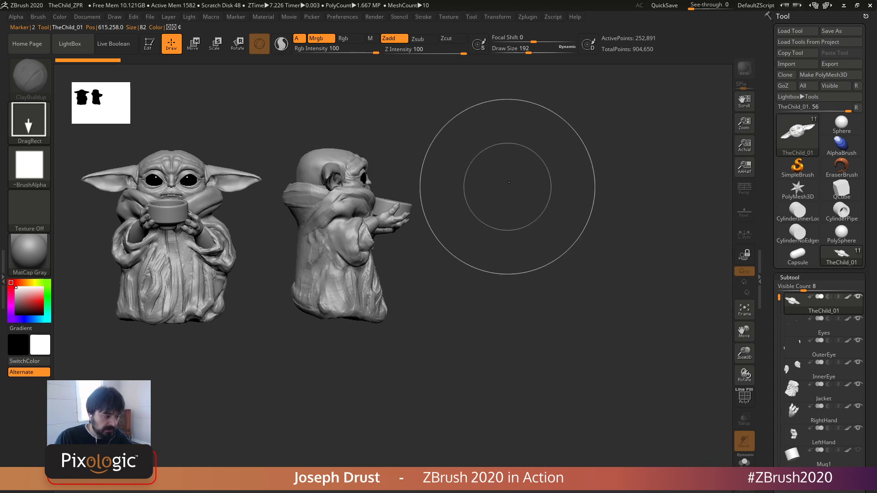
pyautogui.moveTo(489, 196); pyautogui.dragTo(450, 422)
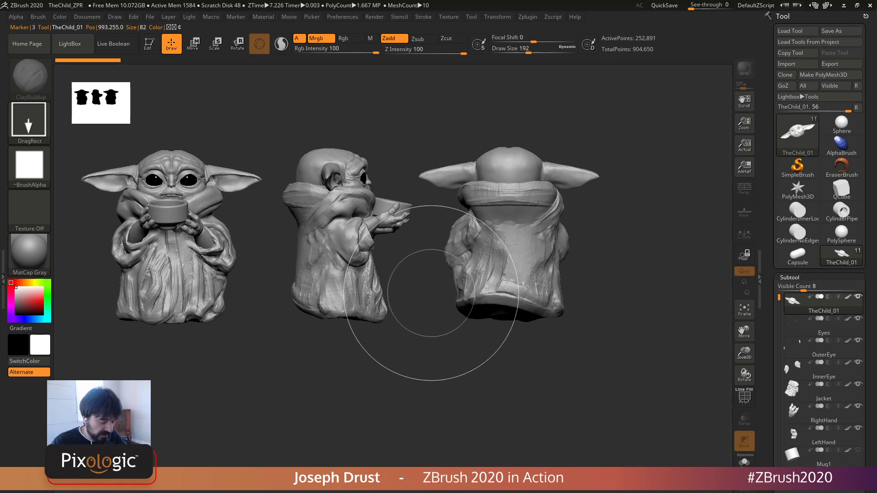
# Step: Clear the canvas, redraw the three figure views from their markers, and undo them
pyautogui.hotkey('ctrl', 'n')
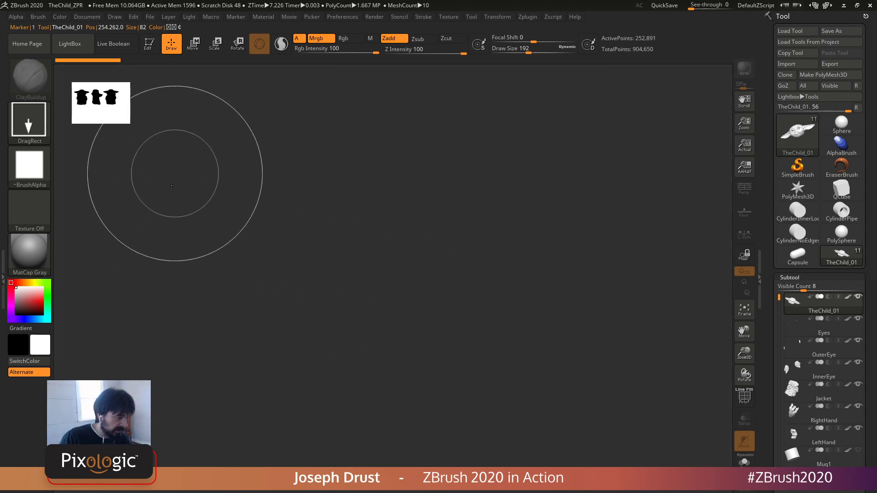
pyautogui.moveTo(169, 186)
pyautogui.mouseDown()
pyautogui.moveTo(340, 156)
pyautogui.moveTo(372, 196)
pyautogui.mouseUp()
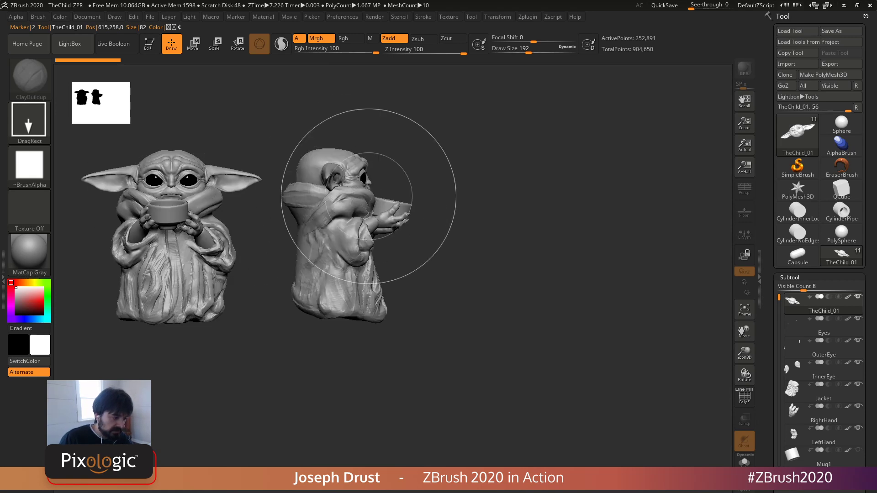
pyautogui.moveTo(507, 180); pyautogui.dragTo(529, 455)
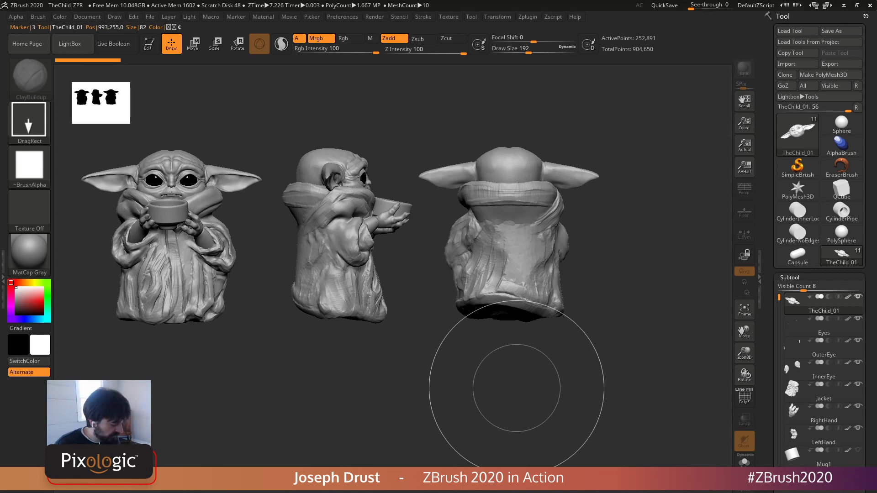
pyautogui.hotkey('ctrl', 'z')
pyautogui.hotkey('ctrl', 'z')
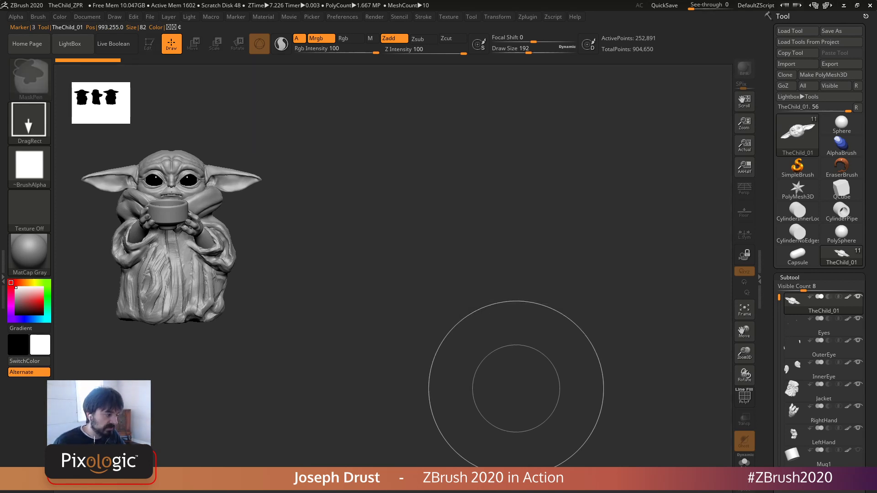
pyautogui.hotkey('ctrl', 'z')
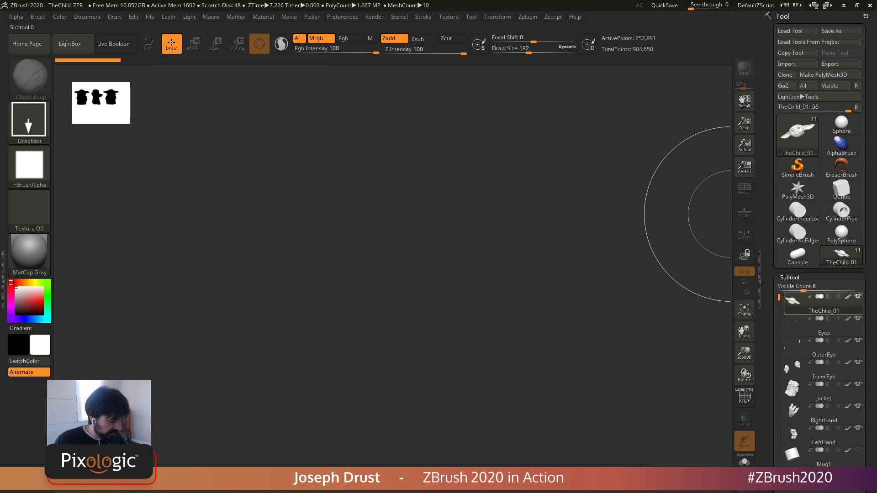
# Step: Select the PolyMesh3D star and draw it from the three markers in their stored orientations
pyautogui.click(857, 297)
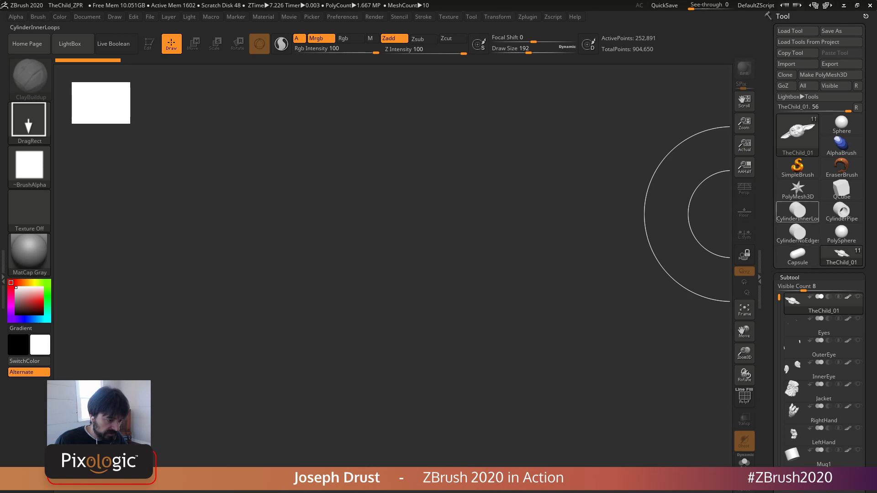
pyautogui.click(798, 190)
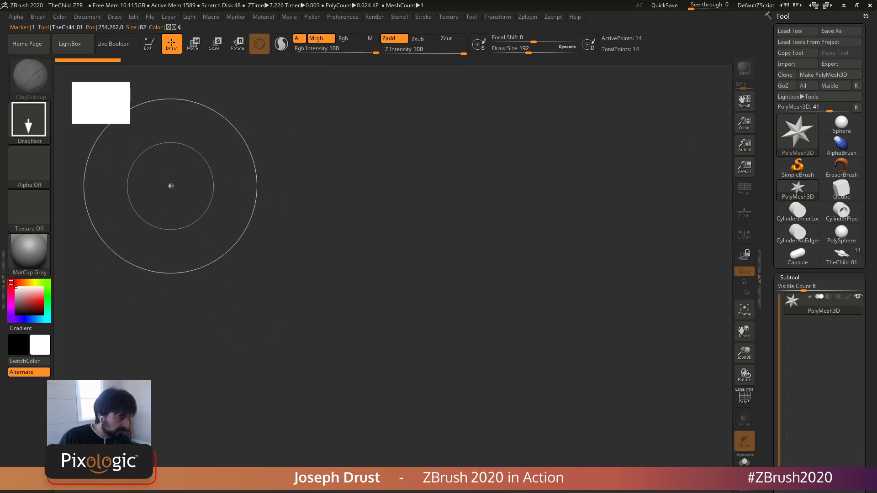
pyautogui.moveTo(170, 185); pyautogui.dragTo(240, 191)
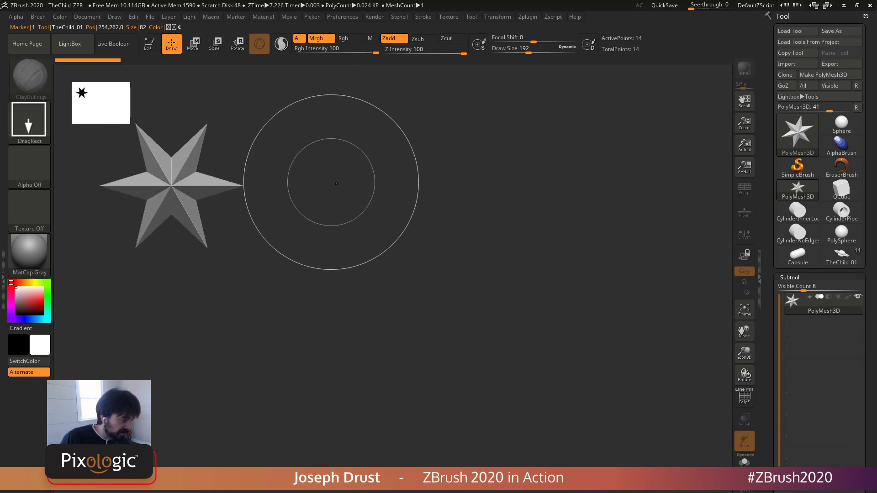
pyautogui.moveTo(336, 185); pyautogui.dragTo(337, 187)
pyautogui.hotkey('ctrl', 'z')
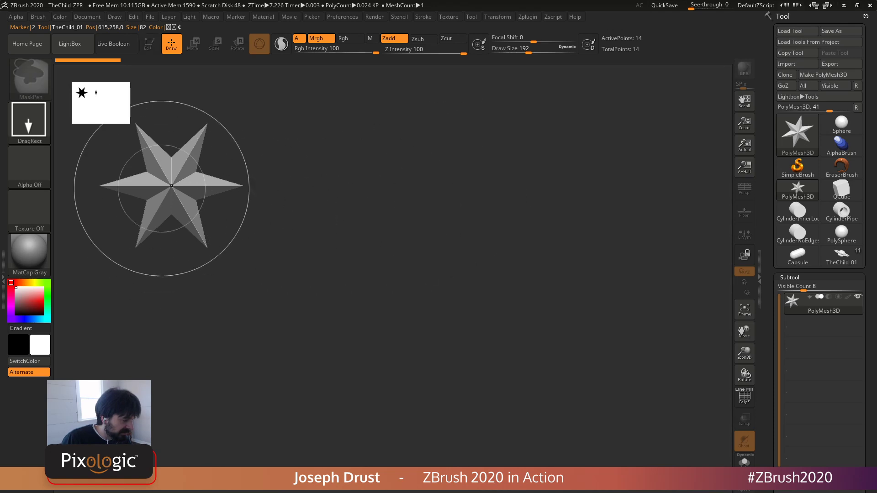
pyautogui.hotkey('ctrl', 'z')
pyautogui.hotkey('ctrl', 'shift', 'z')
pyautogui.hotkey('ctrl', 'shift', 'z')
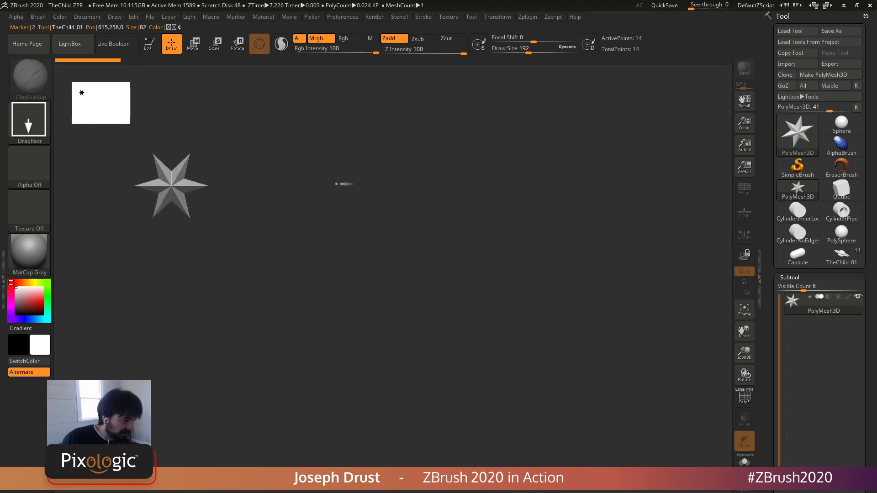
pyautogui.click(509, 182)
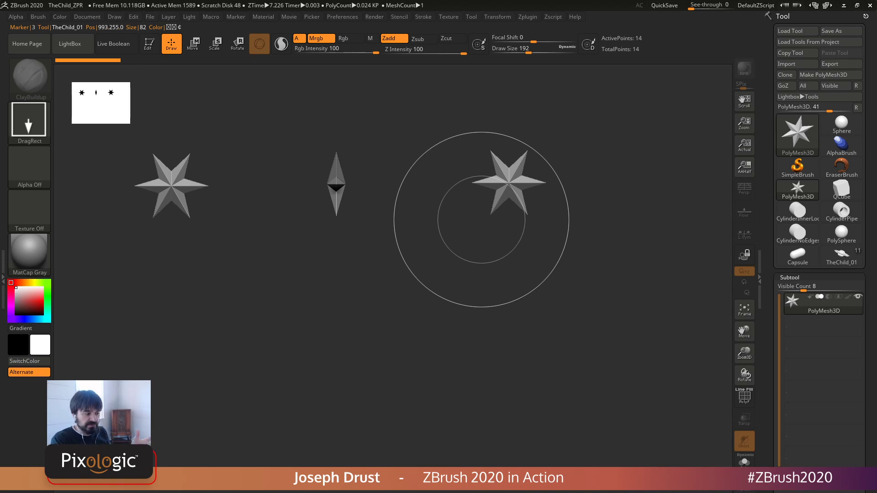
# Step: Undo the drawn stars and delete all markers from the canvas
pyautogui.hotkey('ctrl', 'z')
pyautogui.hotkey('ctrl', 'z')
pyautogui.hotkey('ctrl', 'z')
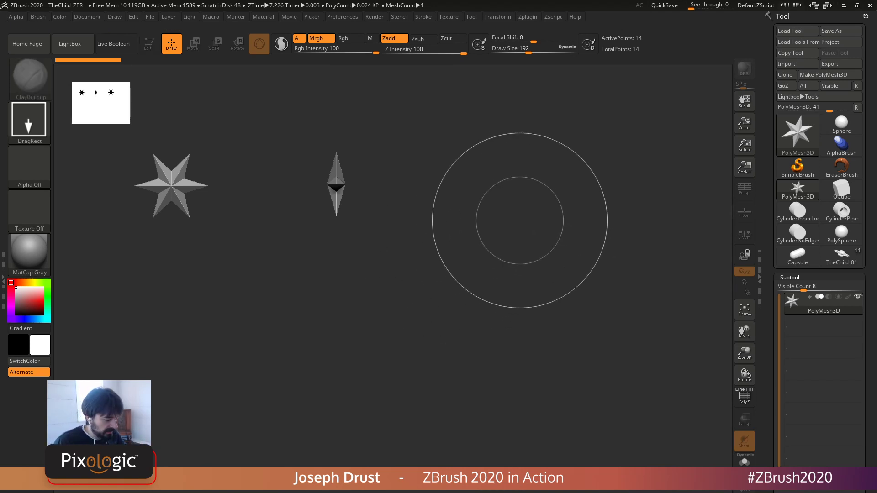
pyautogui.click(236, 17)
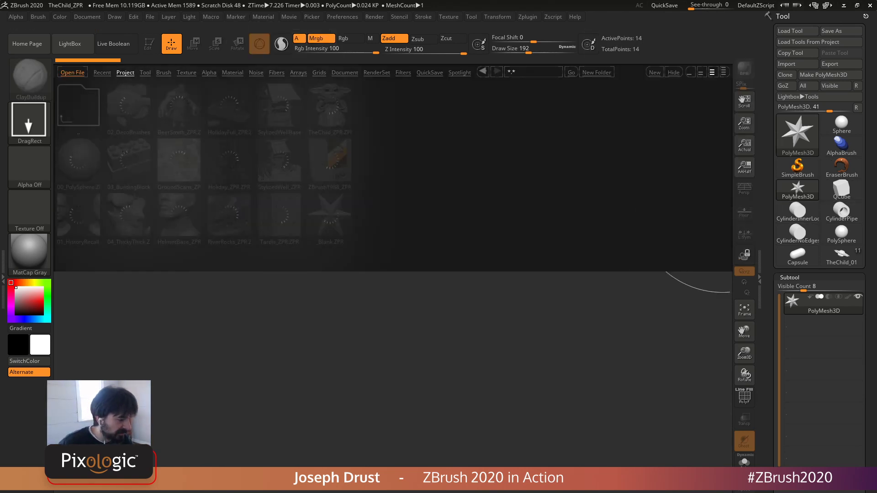
# Step: Draw a Ring3D at the canvas's left side, enter Edit mode and rotate it to show its hole face-on
pyautogui.click(842, 212)
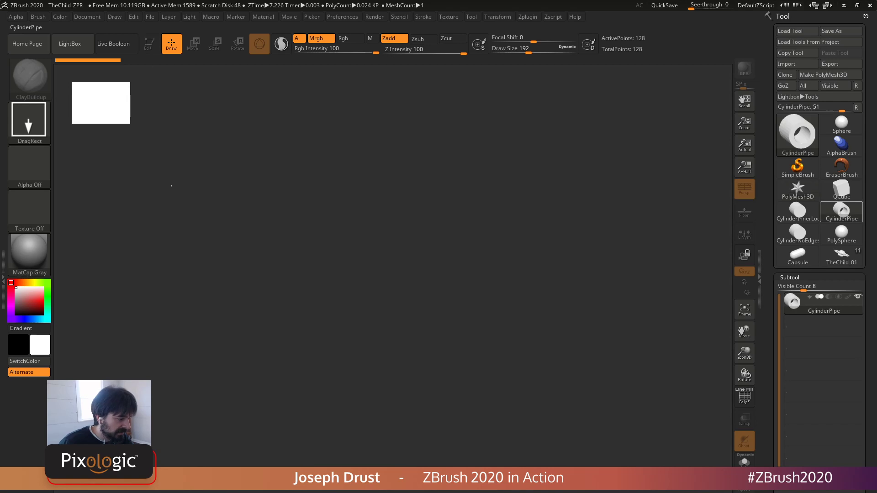
pyautogui.click(798, 132)
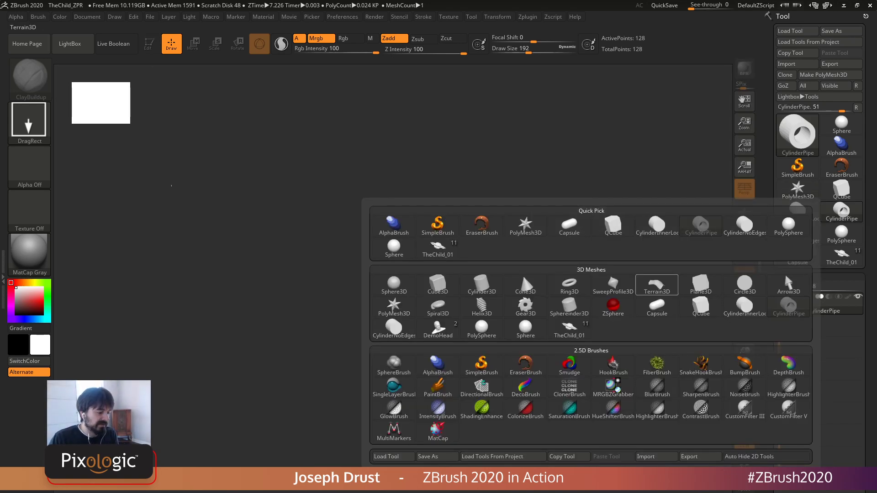
pyautogui.click(569, 284)
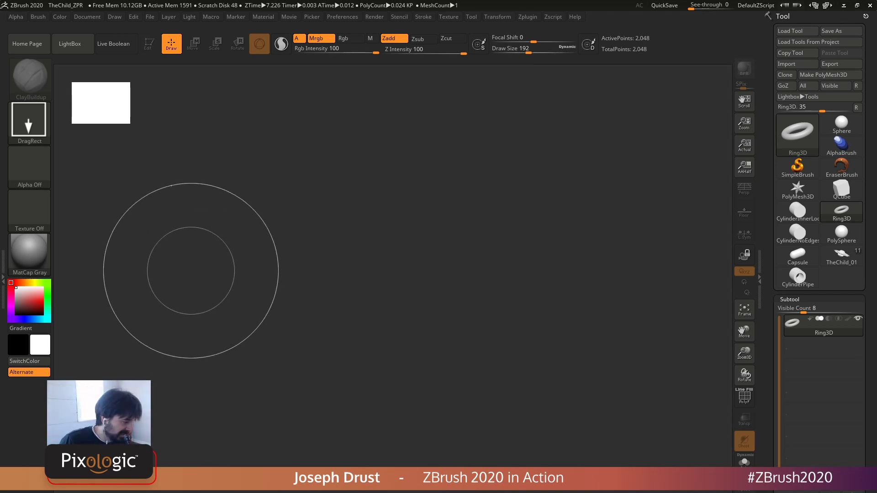
pyautogui.moveTo(194, 264); pyautogui.dragTo(280, 264)
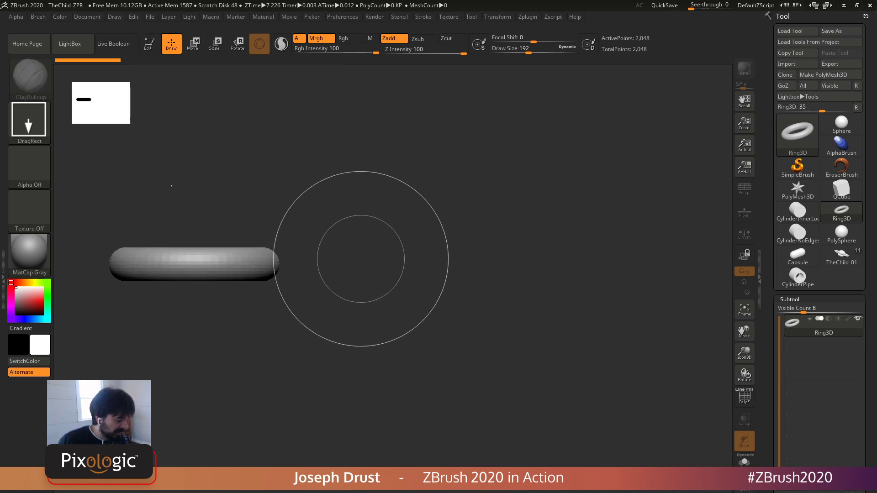
pyautogui.press('t')
pyautogui.moveTo(369, 227); pyautogui.dragTo(374, 300)
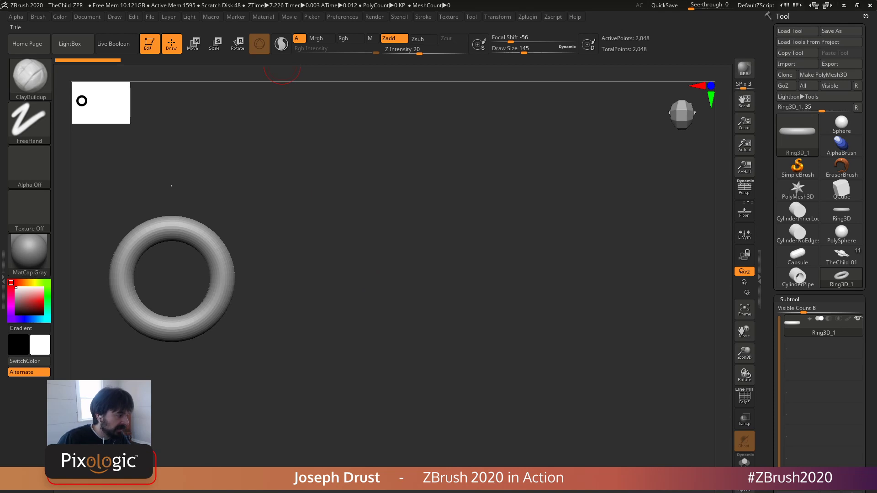
pyautogui.click(211, 17)
pyautogui.moveTo(236, 17)
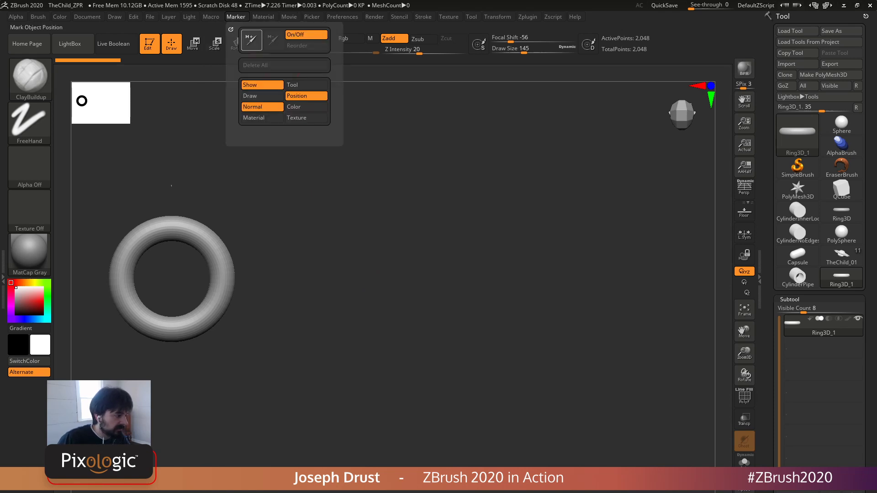
pyautogui.keyDown('alt'); pyautogui.moveTo(281, 287); pyautogui.dragTo(349, 286); pyautogui.keyUp('alt')
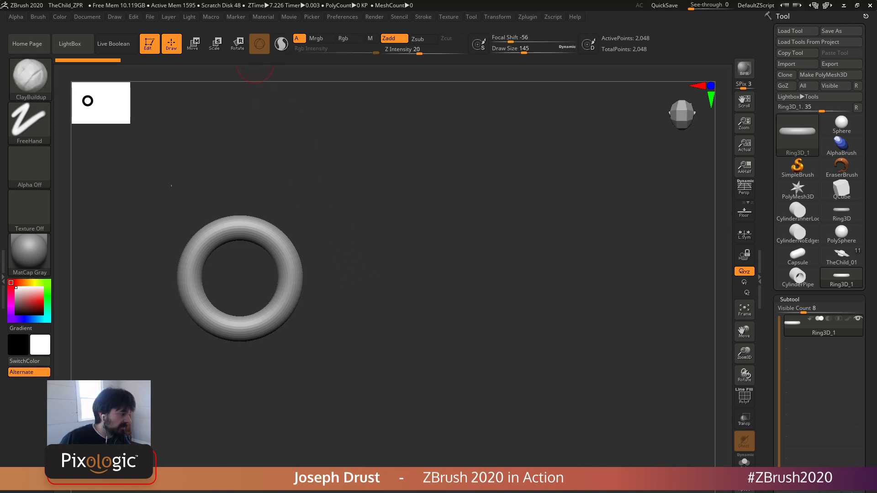
pyautogui.click(236, 16)
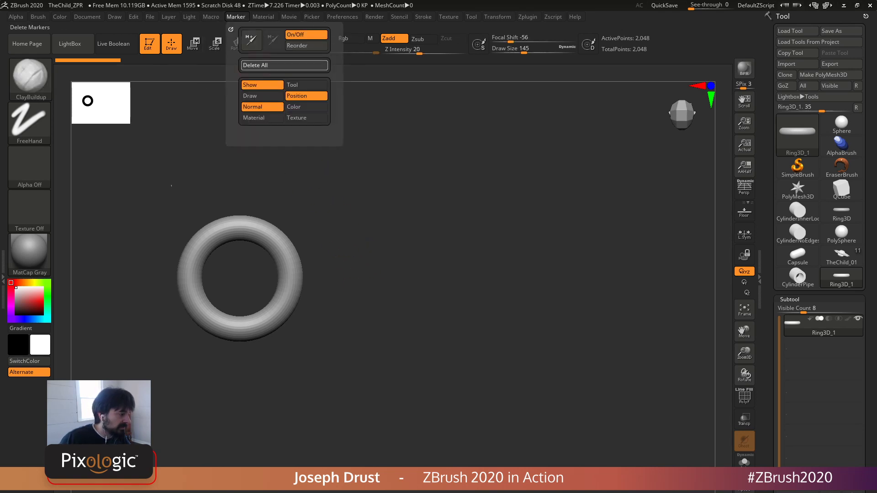
pyautogui.keyDown('alt'); pyautogui.moveTo(406, 245); pyautogui.dragTo(338, 246); pyautogui.keyUp('alt')
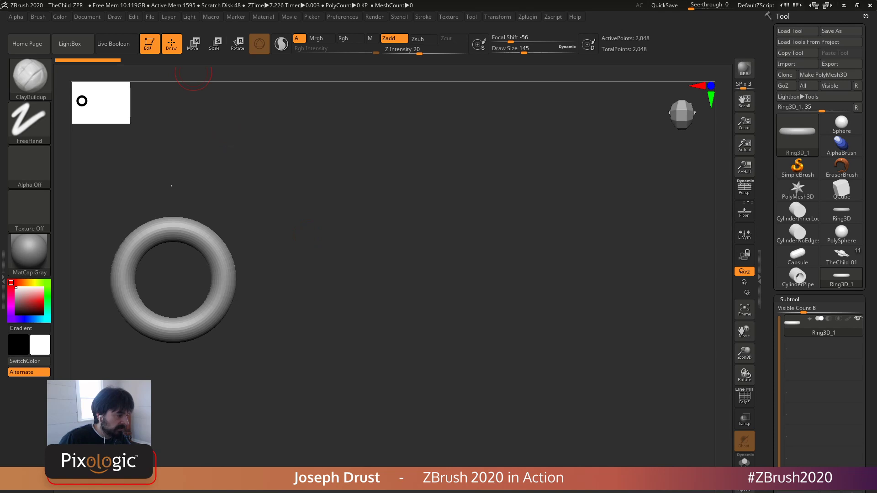
# Step: Mark the face-on ring's object position and snapshot it to the canvas
pyautogui.moveTo(236, 18)
pyautogui.click(252, 40)
pyautogui.press('shift')
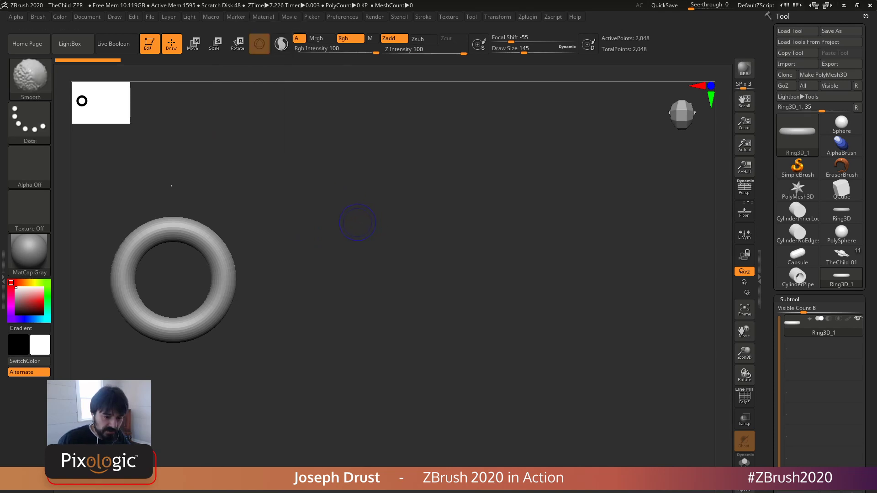
pyautogui.hotkey('shift', 's')
# Step: Turn the ring edge-on to interlock with the first ring, then mark its position and snapshot it
pyautogui.moveTo(343, 231)
pyautogui.keyDown('alt'); pyautogui.mouseDown()
pyautogui.moveTo(392, 232)
pyautogui.moveTo(377, 196)
pyautogui.moveTo(401, 214)
pyautogui.mouseUp(); pyautogui.keyUp('alt')
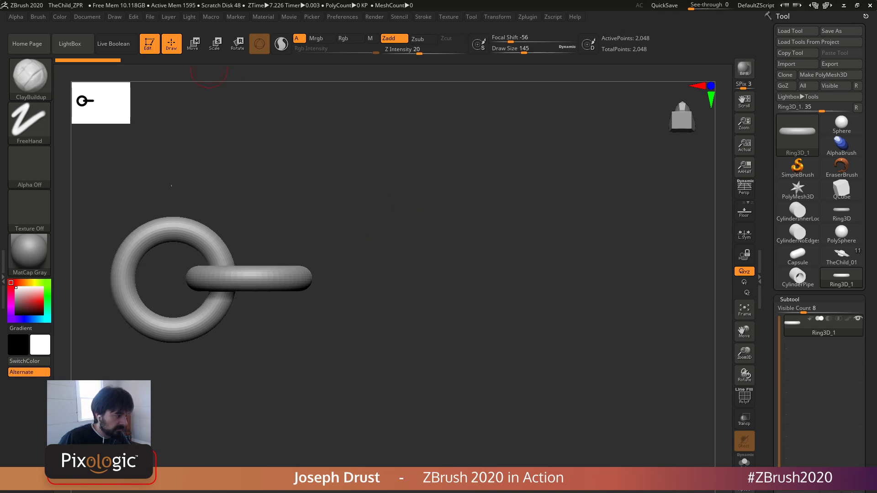
pyautogui.moveTo(237, 18)
pyautogui.click(251, 40)
pyautogui.press('shift')
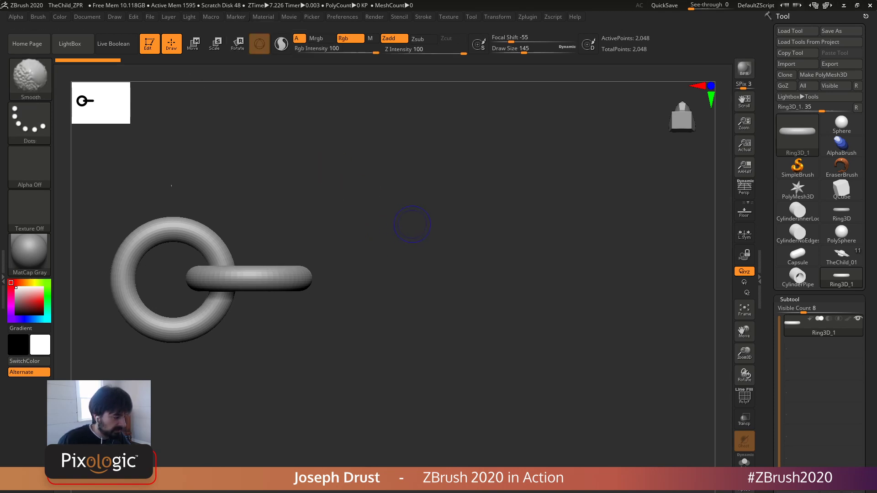
pyautogui.hotkey('shift', 's')
# Step: Place a face-on ring as the third link, interlocked with the edge-on second ring, then mark its position and snapshot it
pyautogui.keyDown('alt'); pyautogui.moveTo(404, 233); pyautogui.dragTo(533, 221); pyautogui.keyUp('alt')
pyautogui.click(237, 17)
pyautogui.click(251, 40)
pyautogui.hotkey('shift', 's')
# Step: Turn the ring edge-on as the fourth link through the third ring, then mark its position and snapshot it
pyautogui.keyDown('shift'); pyautogui.moveTo(530, 182); pyautogui.dragTo(530, 221); pyautogui.keyUp('shift')
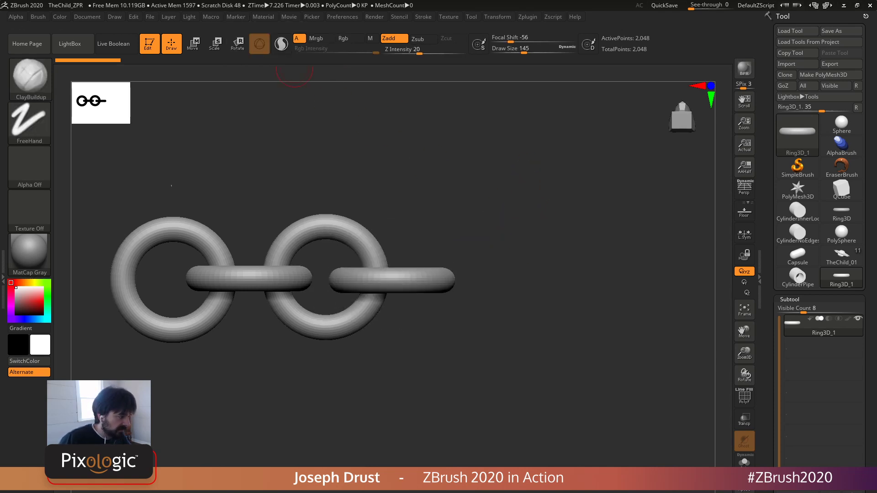
pyautogui.moveTo(237, 17)
pyautogui.click(251, 39)
pyautogui.hotkey('shift', 's')
# Step: Move the ring along and turn it face-on as the fifth link, then mark its position and snapshot it
pyautogui.keyDown('alt'); pyautogui.moveTo(509, 221); pyautogui.dragTo(581, 219); pyautogui.keyUp('alt')
pyautogui.keyDown('shift'); pyautogui.moveTo(567, 218); pyautogui.dragTo(571, 179); pyautogui.keyUp('shift')
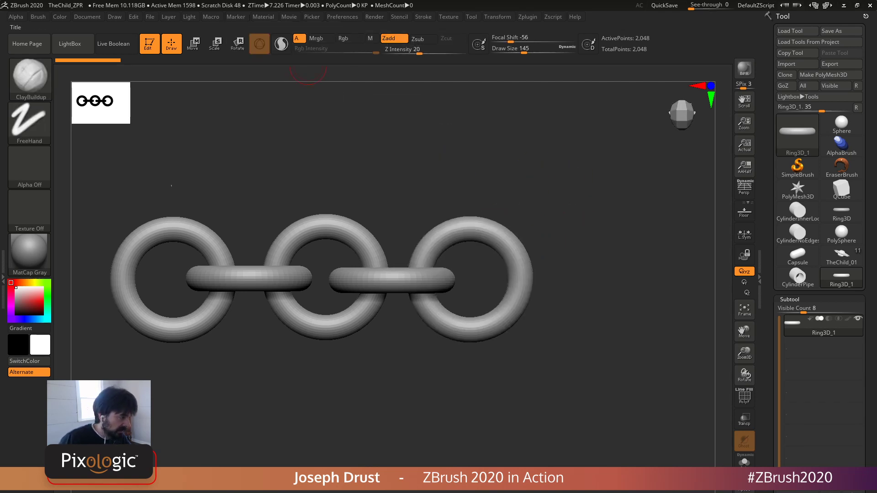
pyautogui.click(236, 16)
pyautogui.click(251, 39)
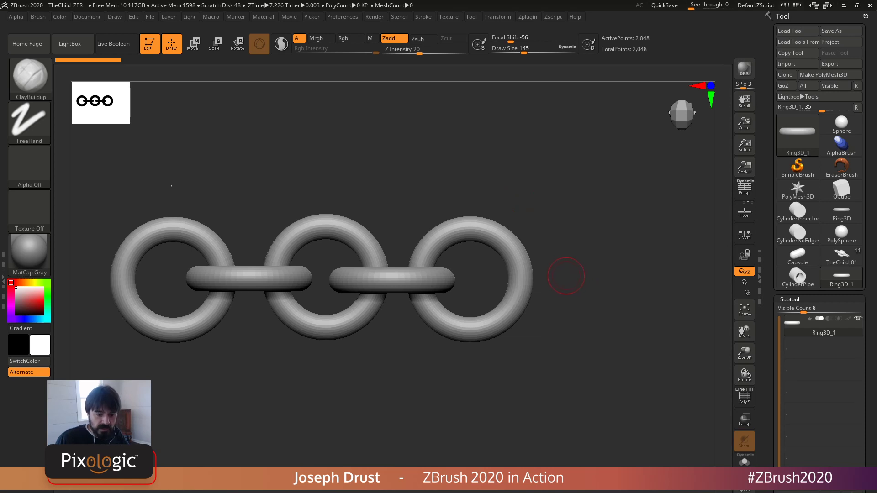
pyautogui.hotkey('shift', 's')
# Step: Set the ring edge-on as the sixth link at the chain's end and mark its object position
pyautogui.keyDown('alt'); pyautogui.moveTo(550, 219); pyautogui.dragTo(541, 197); pyautogui.keyUp('alt')
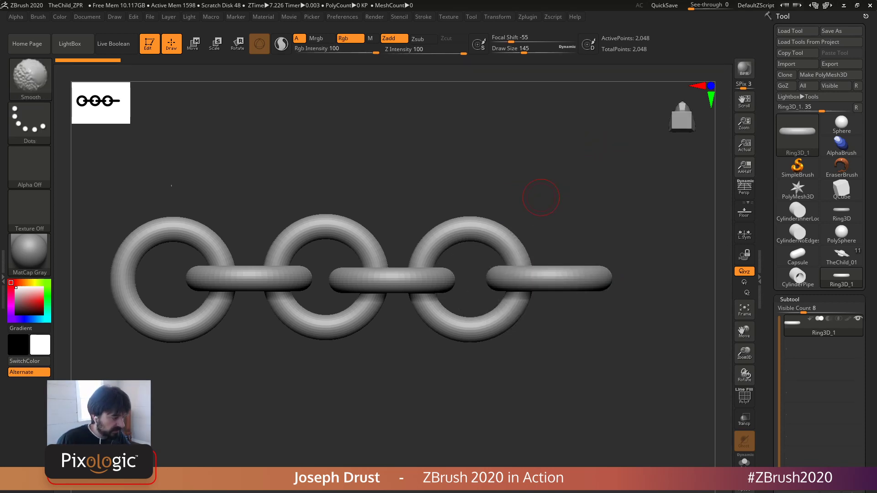
pyautogui.click(236, 17)
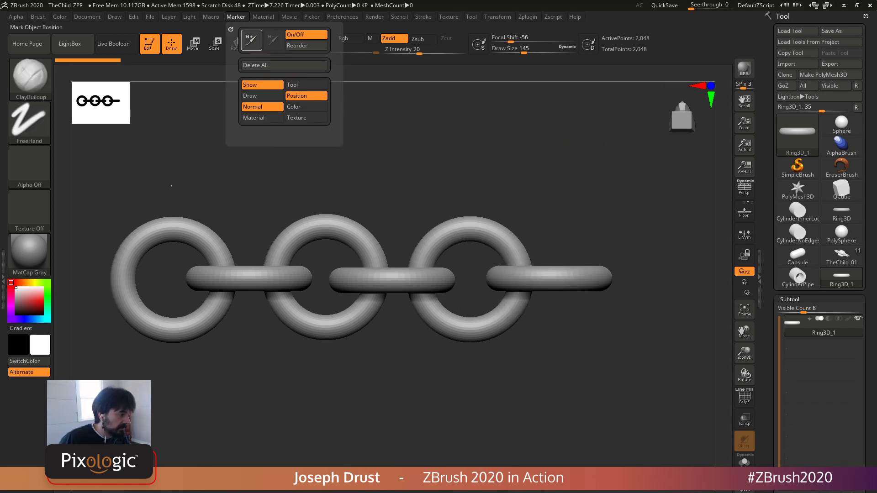
pyautogui.click(251, 40)
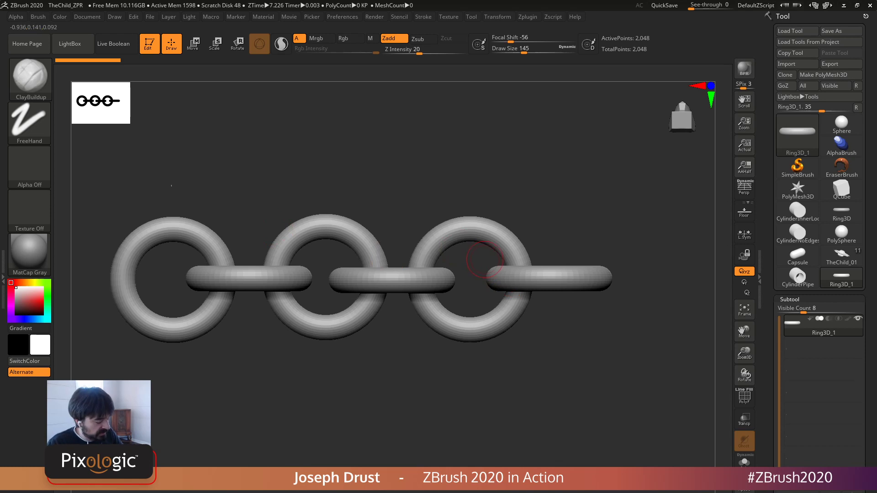
# Step: Clear the ring snapshots, switch to 2.5D mode, and test-draw the first ring from its marker before clearing the canvas again
pyautogui.press('ctrl')
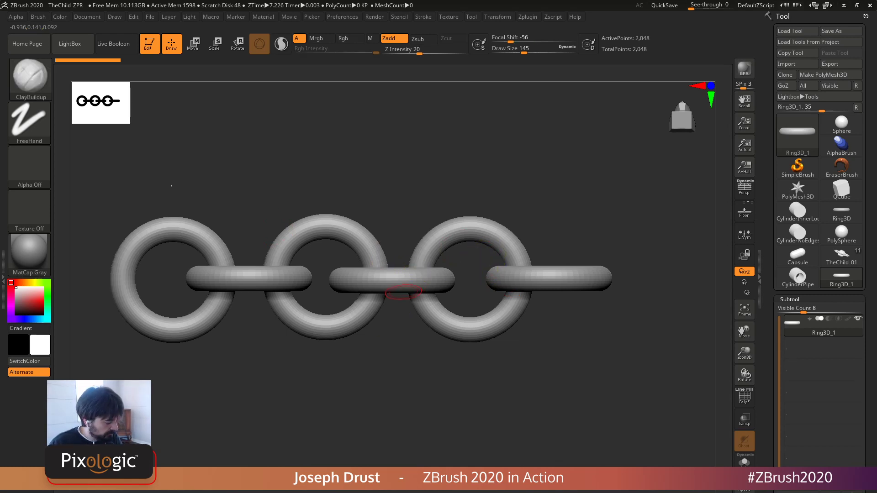
pyautogui.keyDown('ctrl'); pyautogui.keyDown('shift'); pyautogui.click(401, 293); pyautogui.keyUp('shift'); pyautogui.keyUp('ctrl')
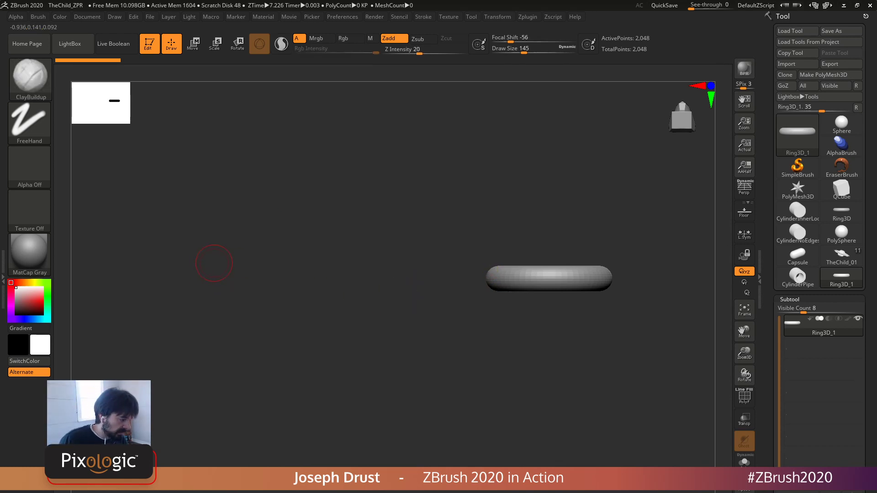
pyautogui.press('t')
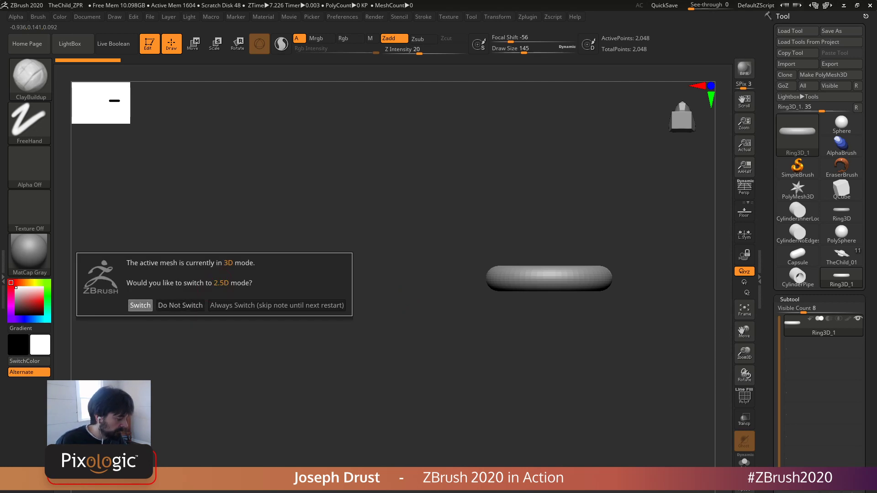
pyautogui.click(140, 306)
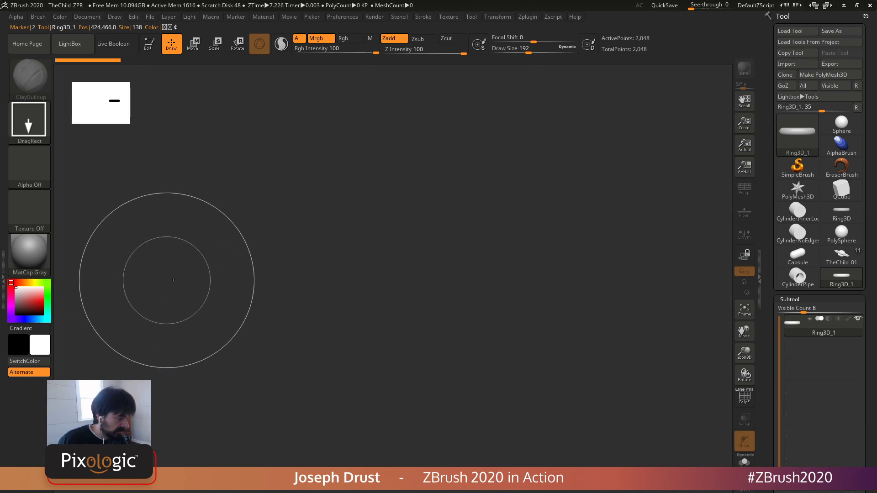
pyautogui.moveTo(173, 280); pyautogui.dragTo(180, 289)
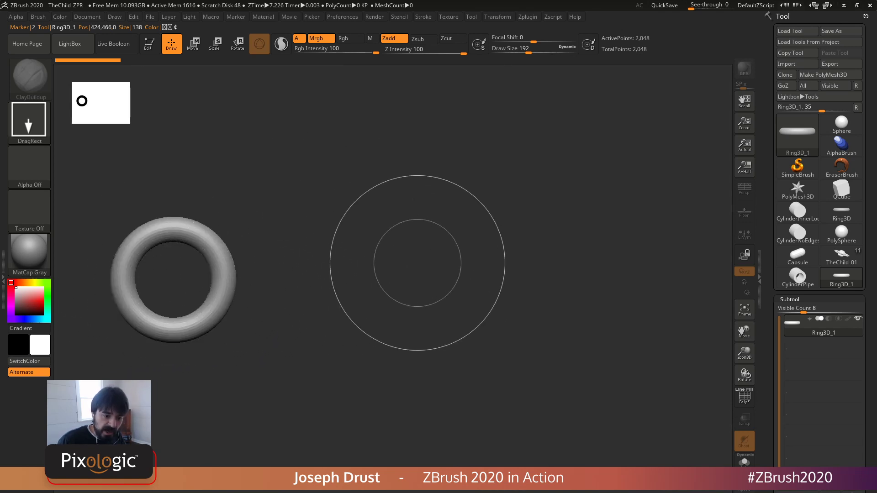
pyautogui.hotkey('ctrl', 'n')
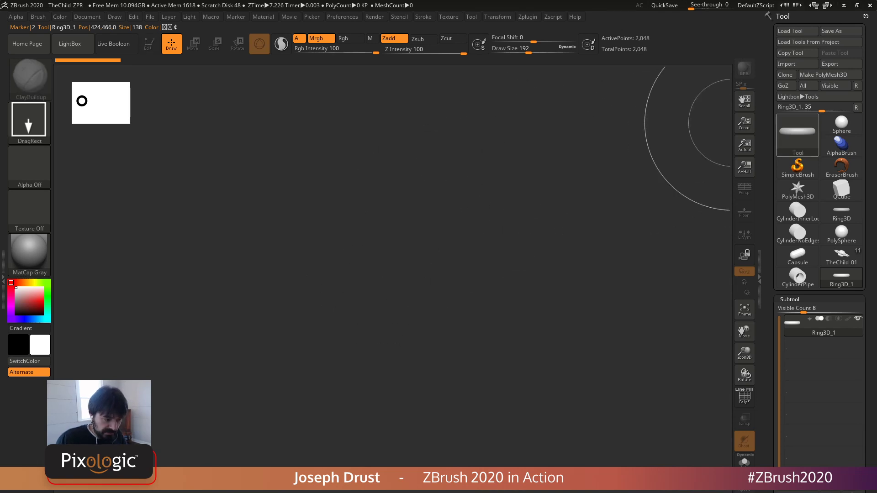
# Step: Choose the MultiMarkers tool, draw the combined six-ring chain across the middle of the canvas and enter Edit mode
pyautogui.click(797, 132)
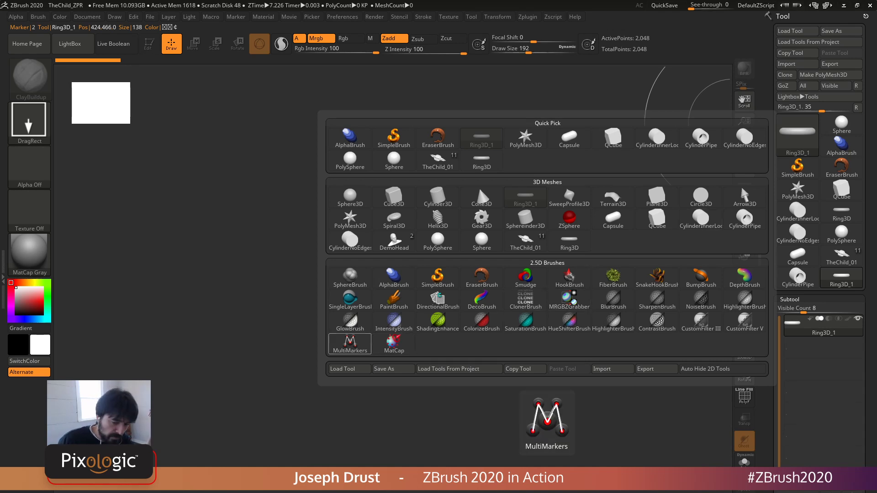
pyautogui.click(350, 343)
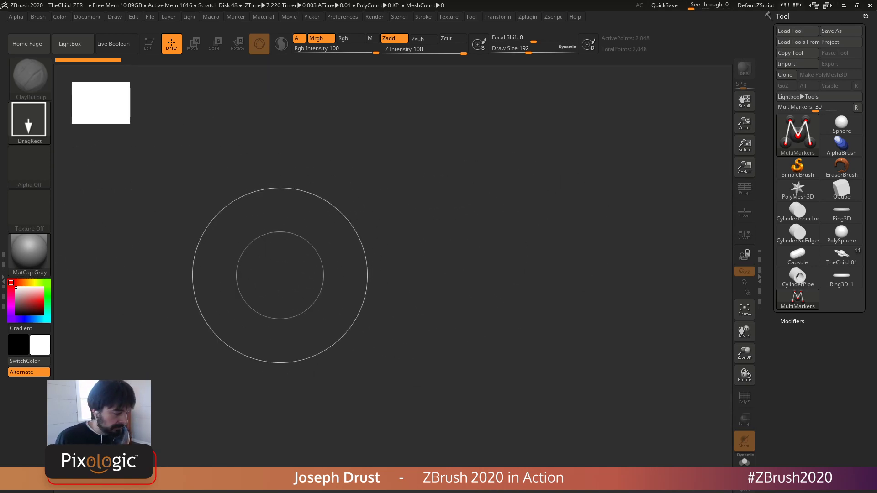
pyautogui.moveTo(271, 249)
pyautogui.mouseDown()
pyautogui.moveTo(468, 222)
pyautogui.moveTo(587, 220)
pyautogui.moveTo(616, 250)
pyautogui.moveTo(635, 201)
pyautogui.moveTo(596, 87)
pyautogui.moveTo(597, 331)
pyautogui.moveTo(637, 232)
pyautogui.moveTo(619, 110)
pyautogui.moveTo(672, 231)
pyautogui.moveTo(690, 229)
pyautogui.moveTo(676, 194)
pyautogui.moveTo(652, 228)
pyautogui.moveTo(646, 219)
pyautogui.moveTo(636, 127)
pyautogui.moveTo(720, 312)
pyautogui.moveTo(679, 250)
pyautogui.mouseUp()
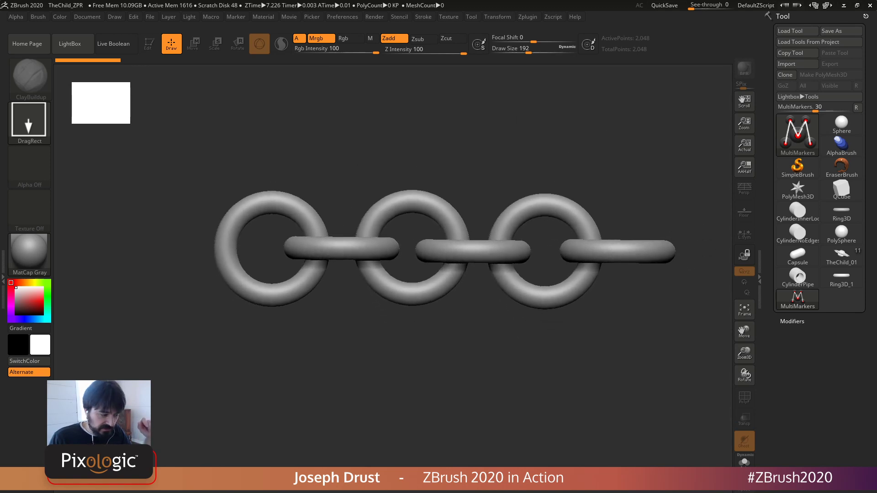
pyautogui.press('t')
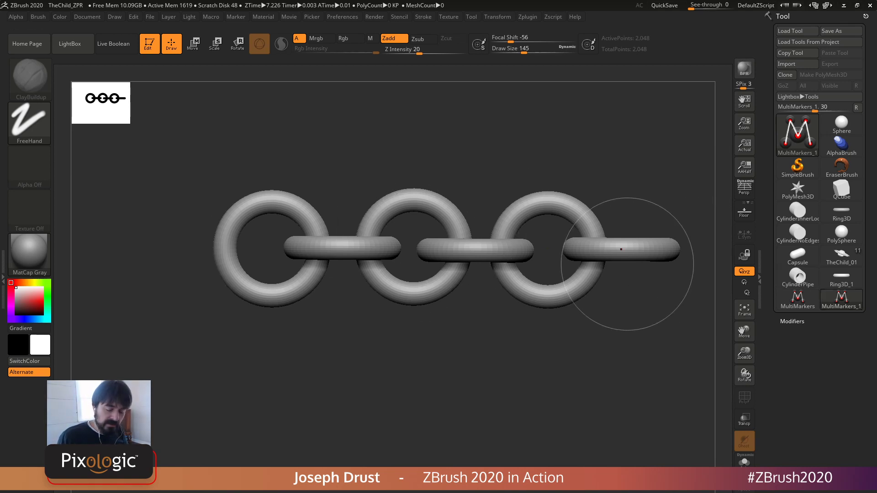
# Step: Switch the MultiMarkers chain to 2.5D mode, clear the canvas and redraw the chain slightly larger
pyautogui.press('ctrl')
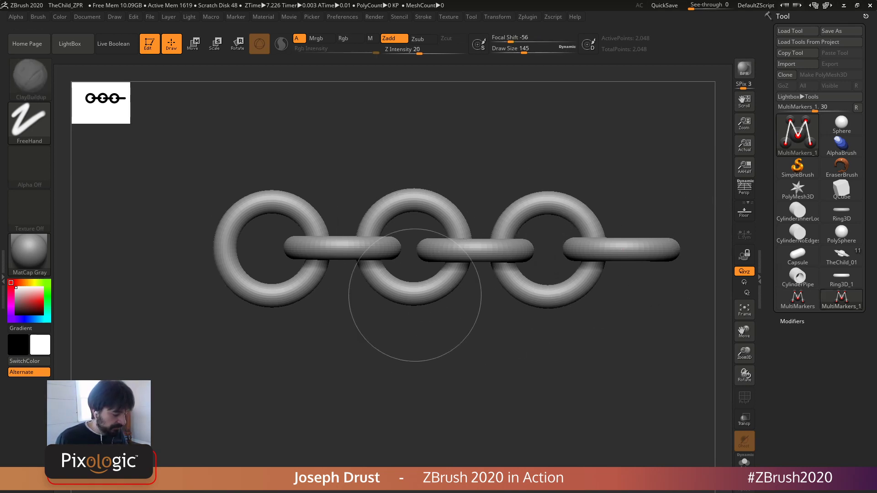
pyautogui.press('t')
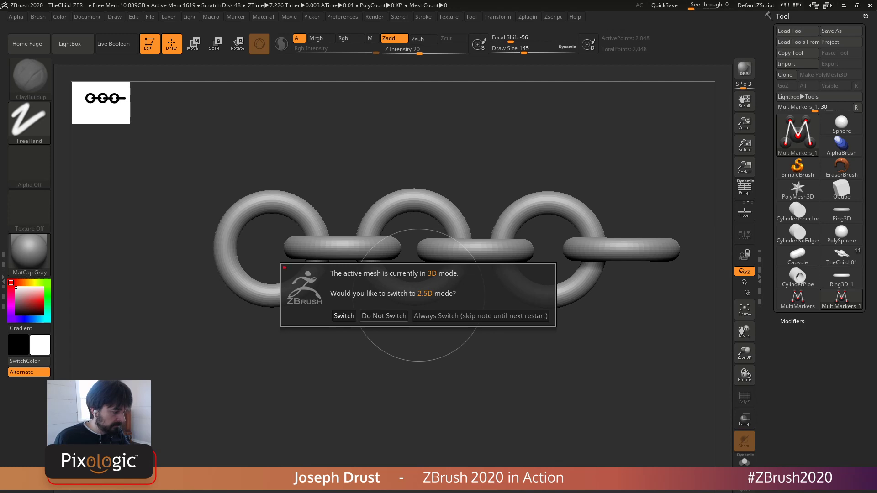
pyautogui.click(344, 316)
pyautogui.hotkey('ctrl', 'n')
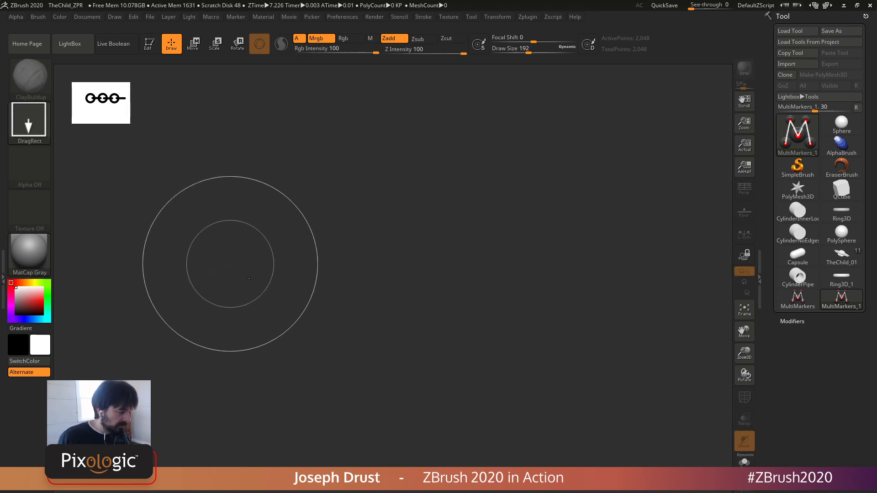
pyautogui.moveTo(236, 257); pyautogui.dragTo(415, 256)
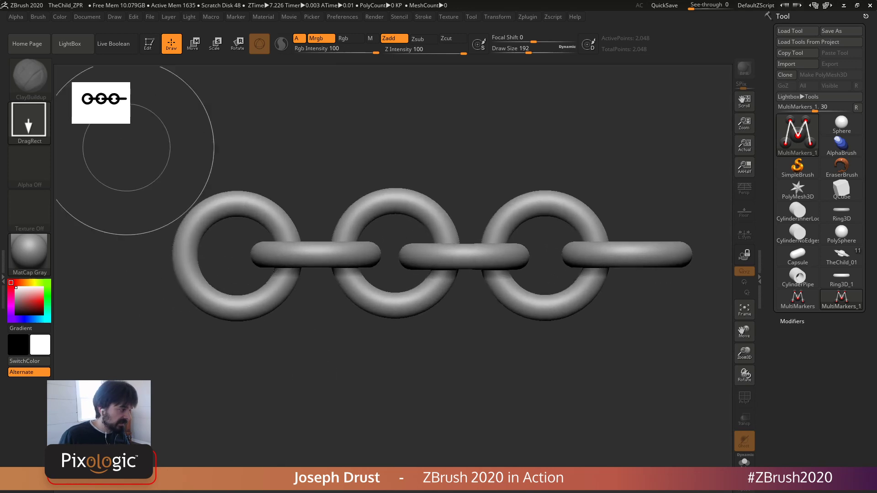
# Step: Convert the MultiMarkers chain with Make Polymesh and select the resulting composite mesh as the active tool
pyautogui.click(792, 321)
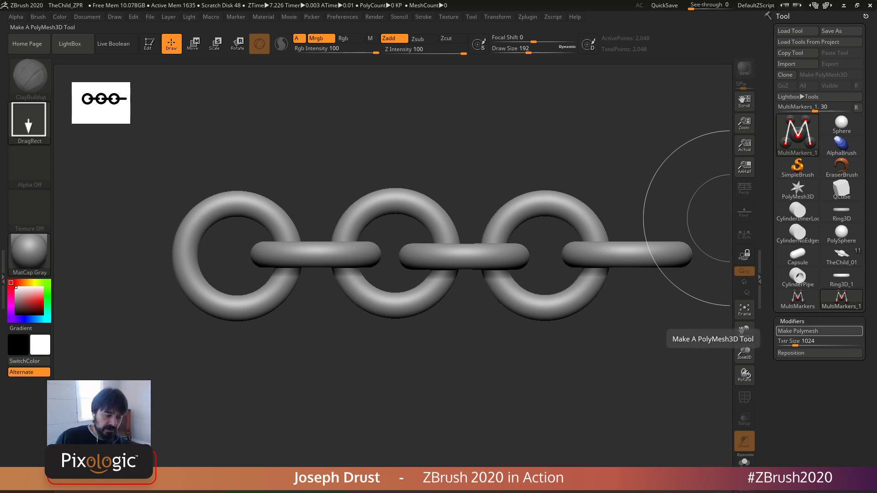
pyautogui.click(797, 331)
pyautogui.click(750, 348)
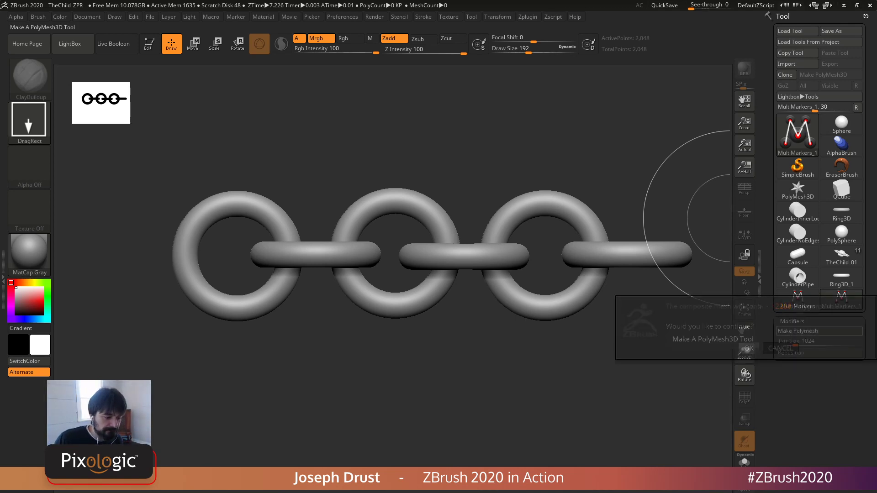
pyautogui.click(842, 300)
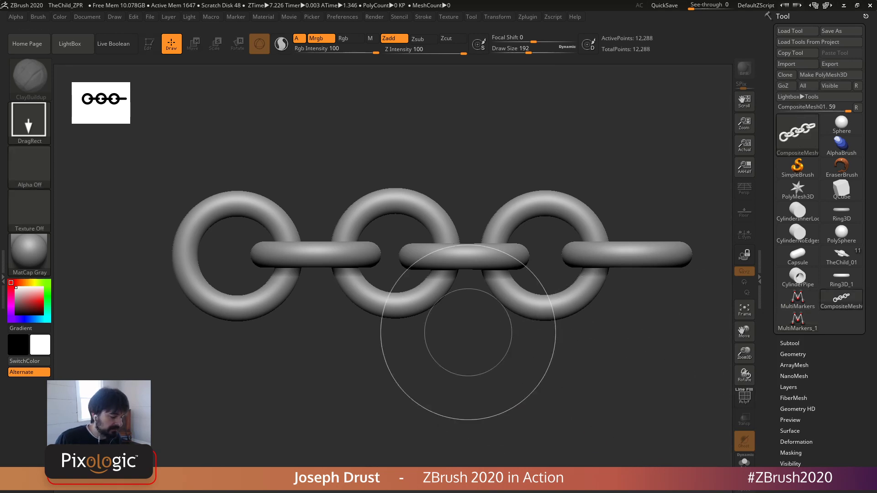
# Step: Clear the canvas, draw the composite chain mesh in Edit mode and frame it, inspecting the interlocked links at an angle
pyautogui.hotkey('ctrl', 'n')
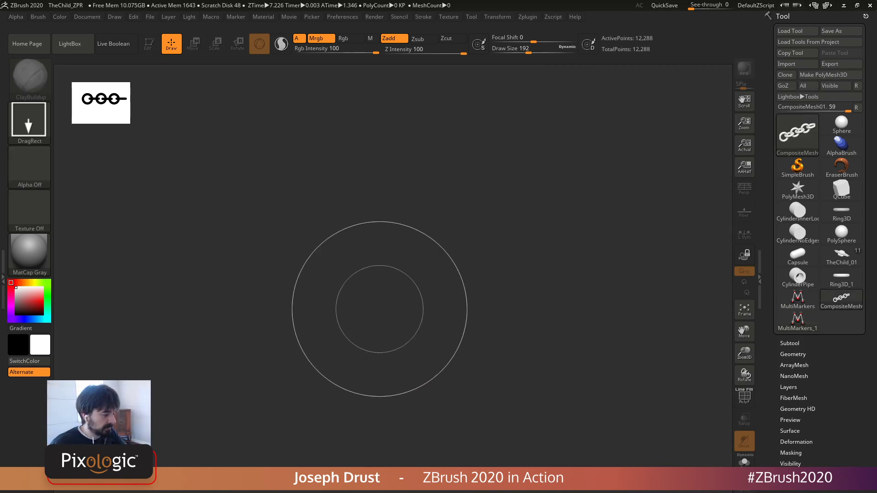
pyautogui.moveTo(388, 280); pyautogui.dragTo(417, 406)
pyautogui.press('t')
pyautogui.moveTo(544, 326)
pyautogui.mouseDown()
pyautogui.moveTo(588, 342)
pyautogui.moveTo(555, 336)
pyautogui.moveTo(567, 379)
pyautogui.moveTo(516, 360)
pyautogui.moveTo(548, 365)
pyautogui.moveTo(559, 331)
pyautogui.mouseUp()
pyautogui.press('f')
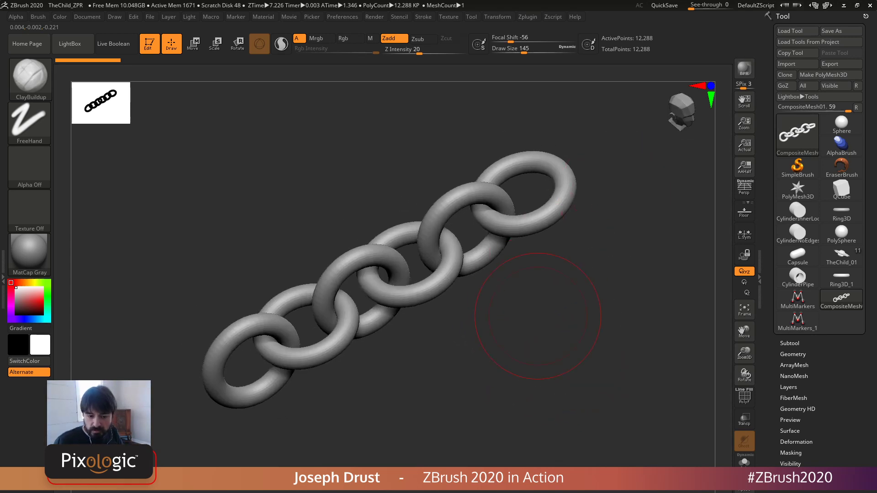
pyautogui.moveTo(547, 279); pyautogui.dragTo(556, 316)
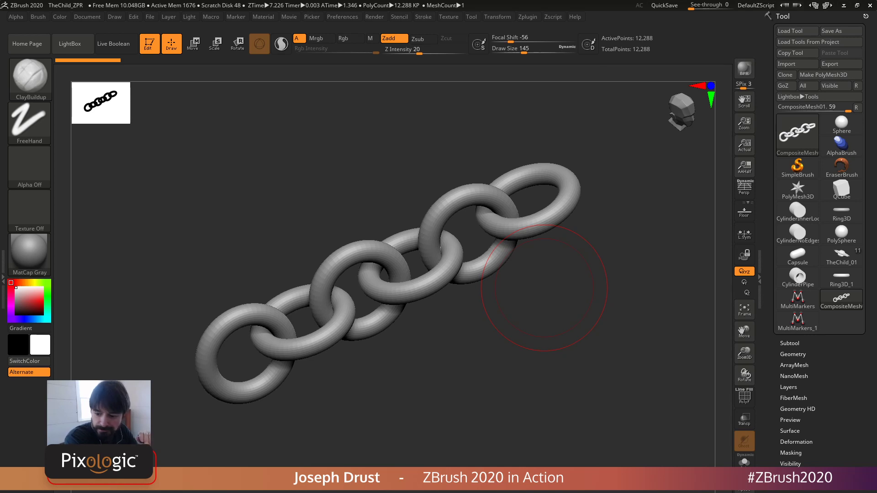
pyautogui.moveTo(578, 370); pyautogui.dragTo(554, 277)
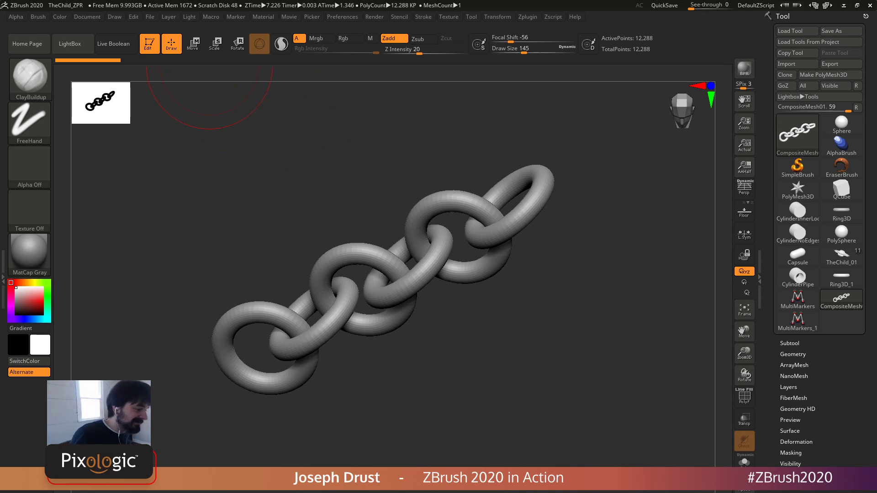
pyautogui.moveTo(210, 17)
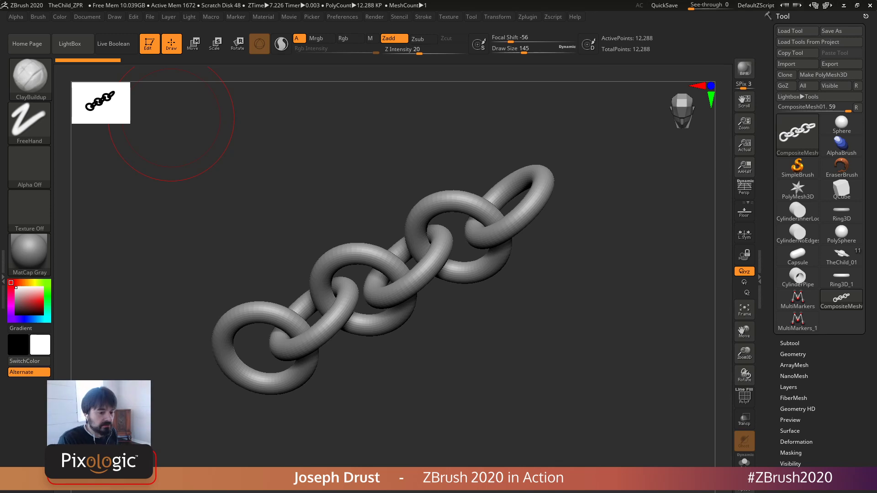
pyautogui.press(',')
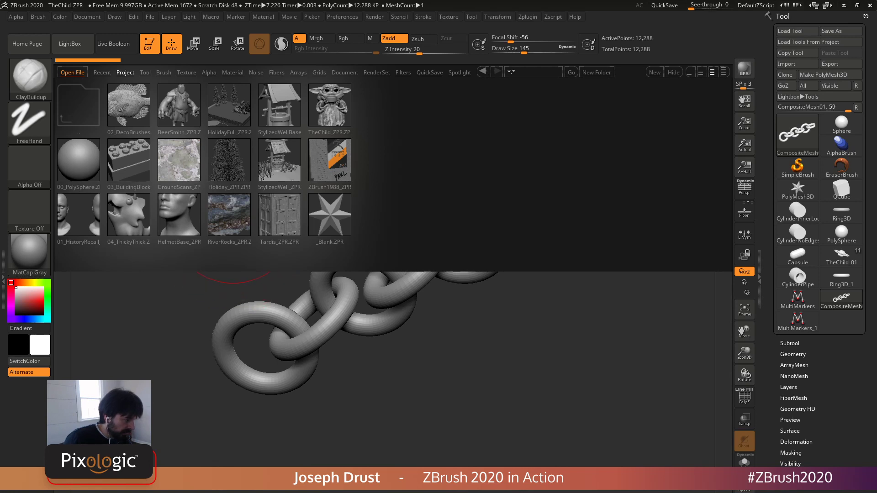
pyautogui.press(',')
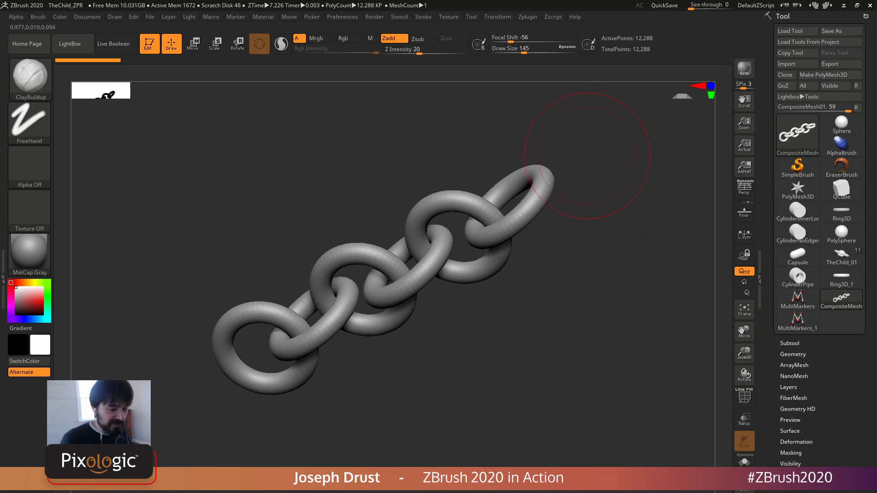
# Step: Snap the composite chain to a straight front view and expand its Geometry settings, with LightBox closed
pyautogui.keyDown('shift'); pyautogui.moveTo(609, 220); pyautogui.dragTo(606, 215); pyautogui.keyUp('shift')
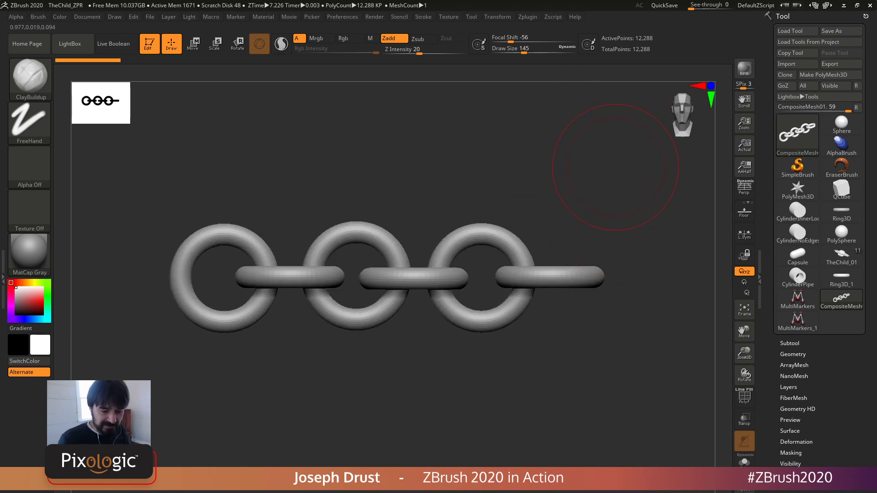
pyautogui.press(',')
pyautogui.press(',')
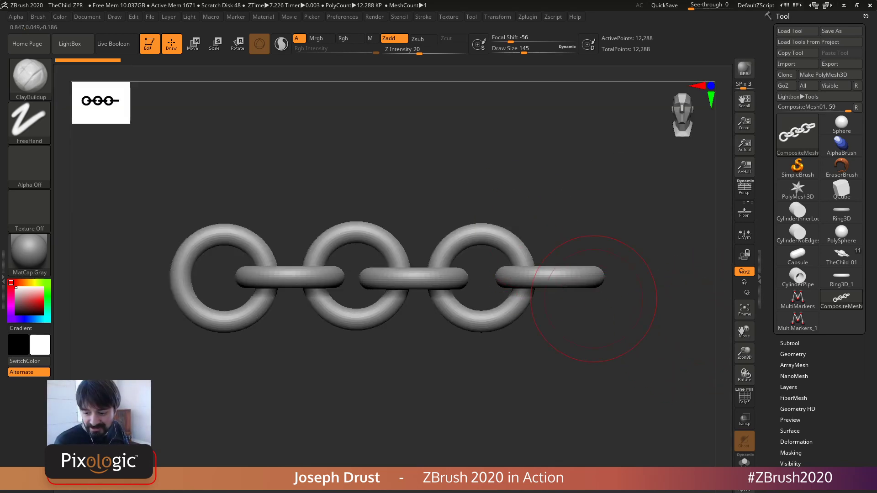
pyautogui.press(',')
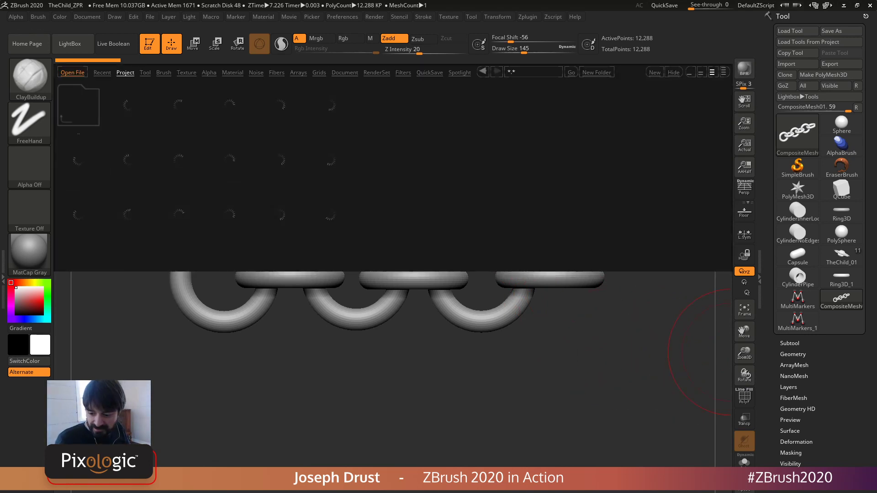
pyautogui.click(793, 355)
pyautogui.moveTo(769, 365); pyautogui.dragTo(769, 204)
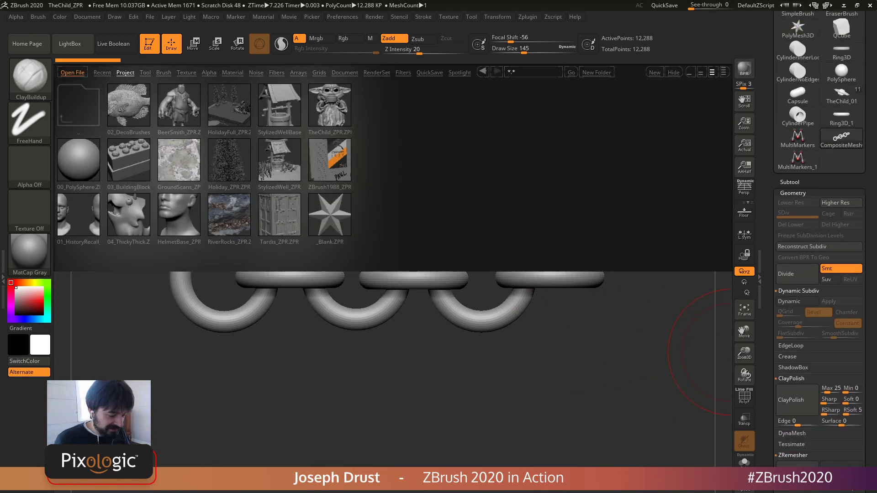
pyautogui.press(',')
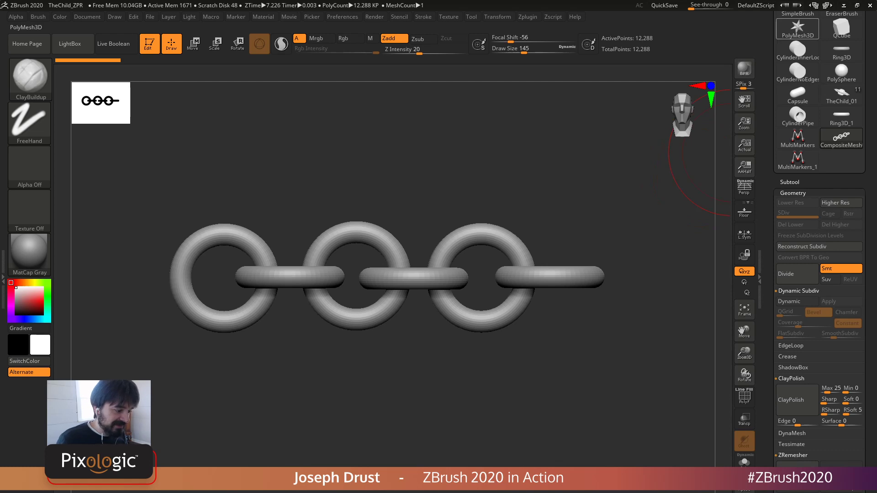
# Step: Switch the active tool from the composite chain to the PolyMesh3D star
pyautogui.click(798, 30)
pyautogui.keyDown('alt'); pyautogui.moveTo(623, 229); pyautogui.dragTo(651, 302); pyautogui.keyUp('alt')
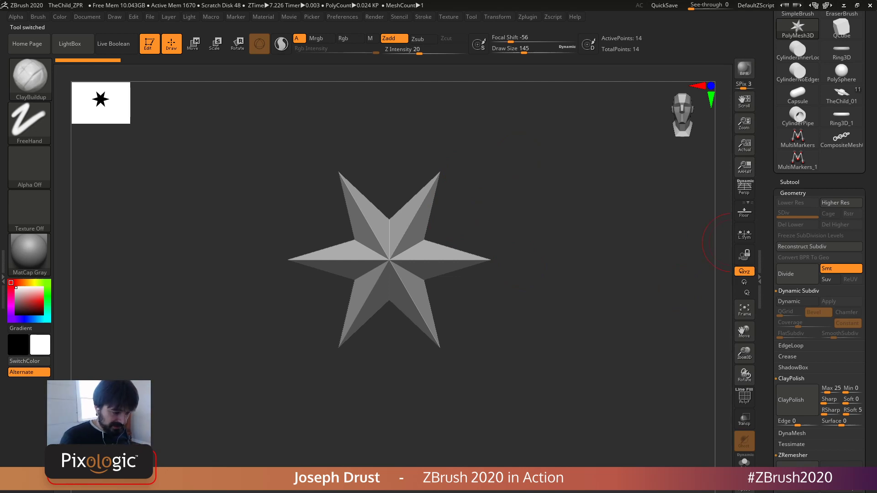
pyautogui.moveTo(768, 197); pyautogui.dragTo(749, 358)
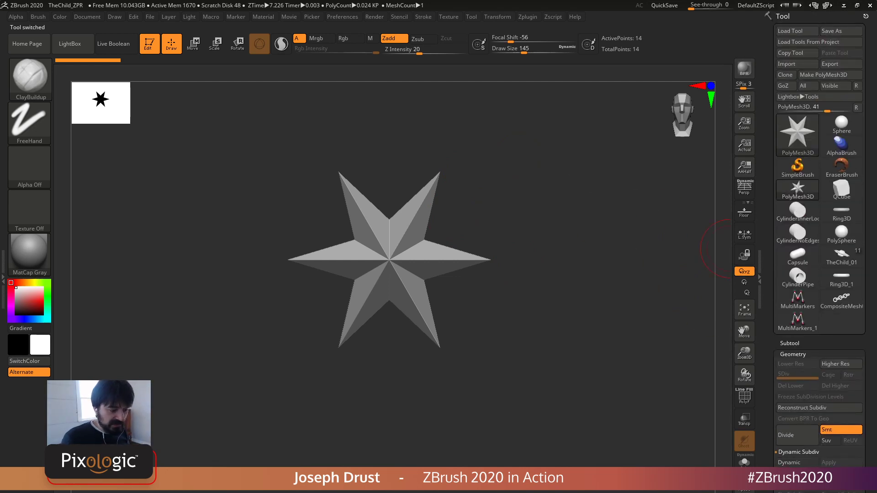
# Step: Load the Primitives.ZPR project from the LightBox project library and close LightBox
pyautogui.press(',')
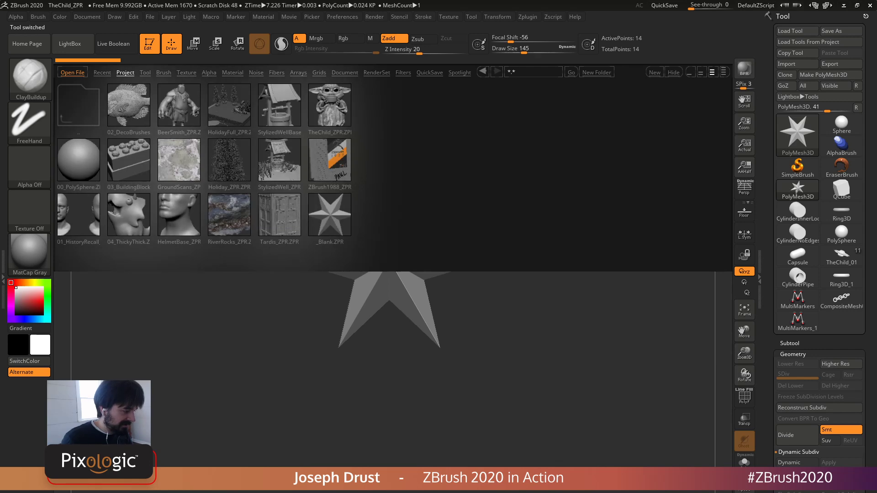
pyautogui.click(145, 73)
pyautogui.click(126, 73)
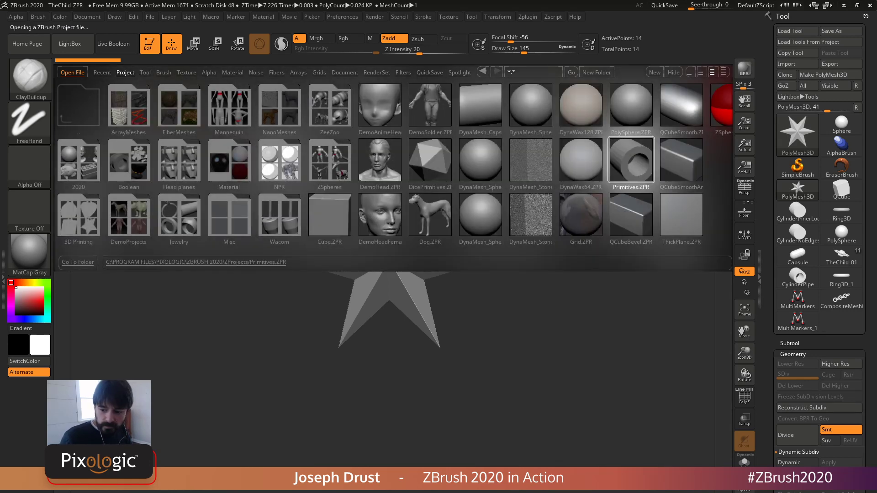
pyautogui.doubleClick(631, 160)
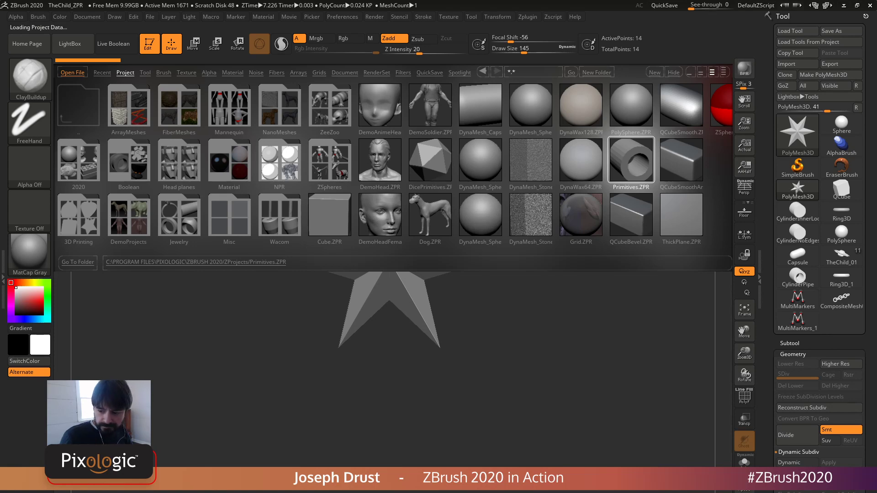
pyautogui.moveTo(562, 209); pyautogui.dragTo(558, 247)
pyautogui.press(',')
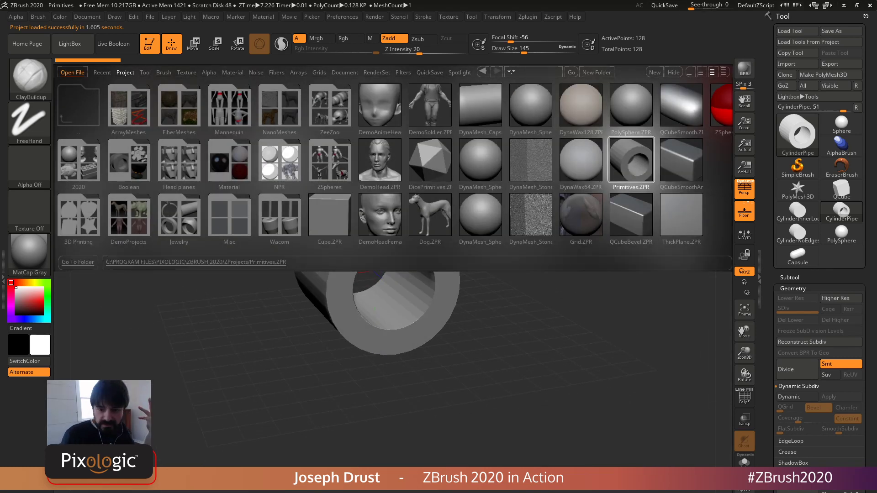
pyautogui.click(480, 160)
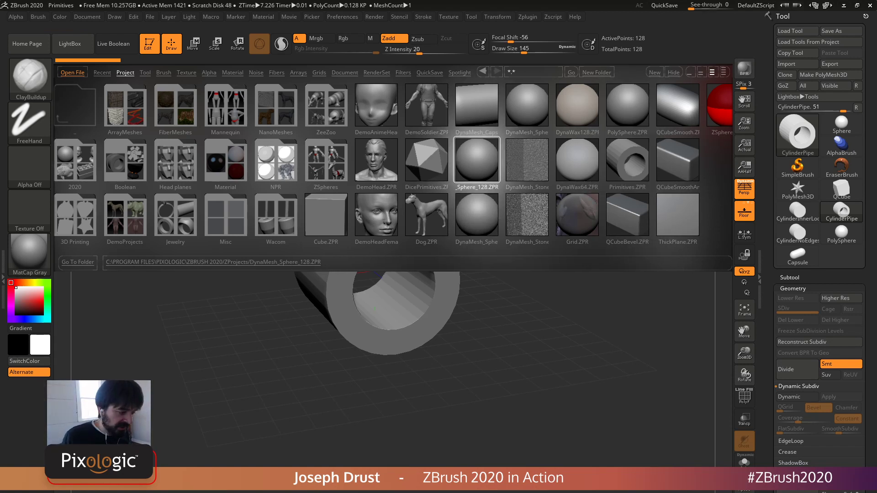
pyautogui.click(625, 160)
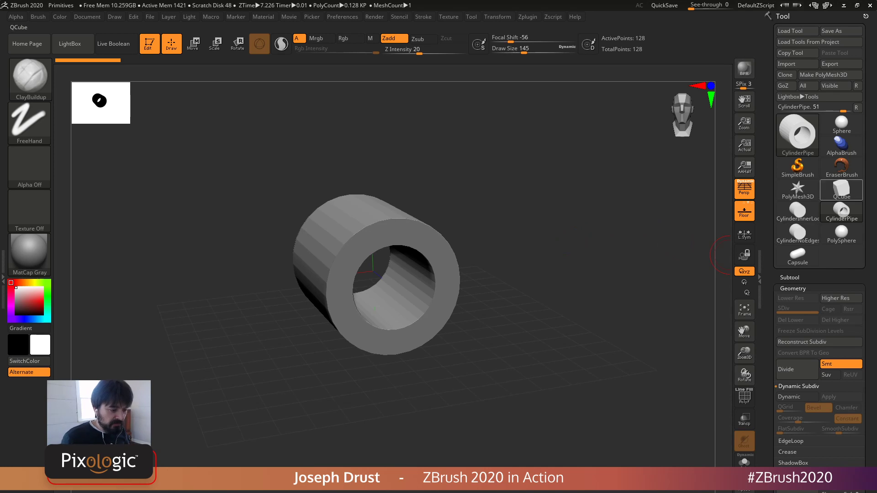
# Step: Show the pipe's PolyFrame, hide the floor grid, frame the pipe and preview it with Dynamic Subdiv
pyautogui.click(744, 396)
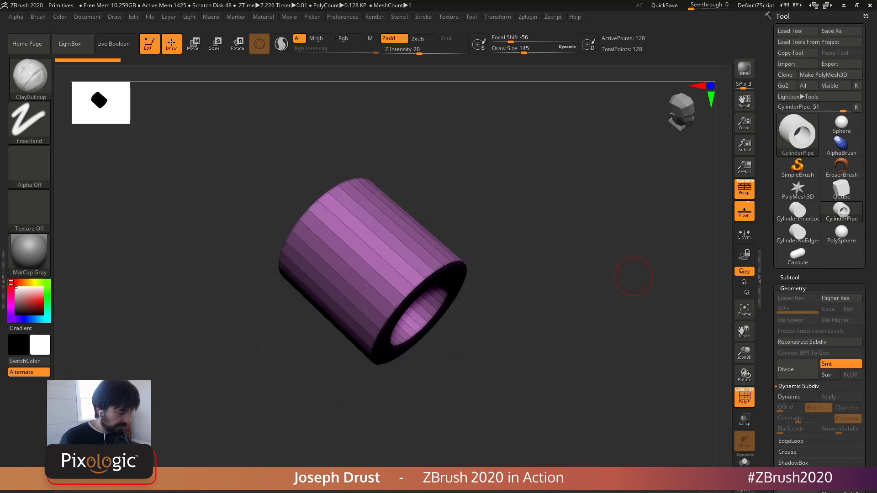
pyautogui.click(744, 310)
pyautogui.click(744, 212)
pyautogui.moveTo(567, 208); pyautogui.dragTo(597, 221)
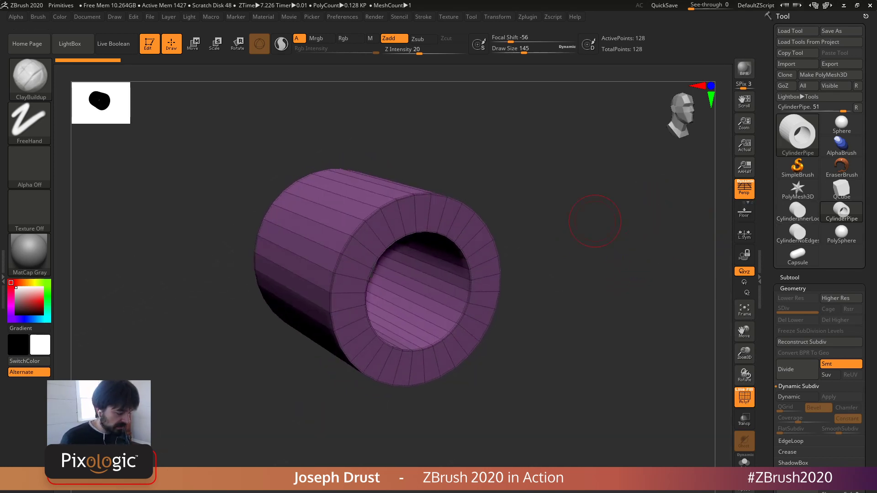
pyautogui.moveTo(570, 169); pyautogui.dragTo(574, 194)
pyautogui.press('d')
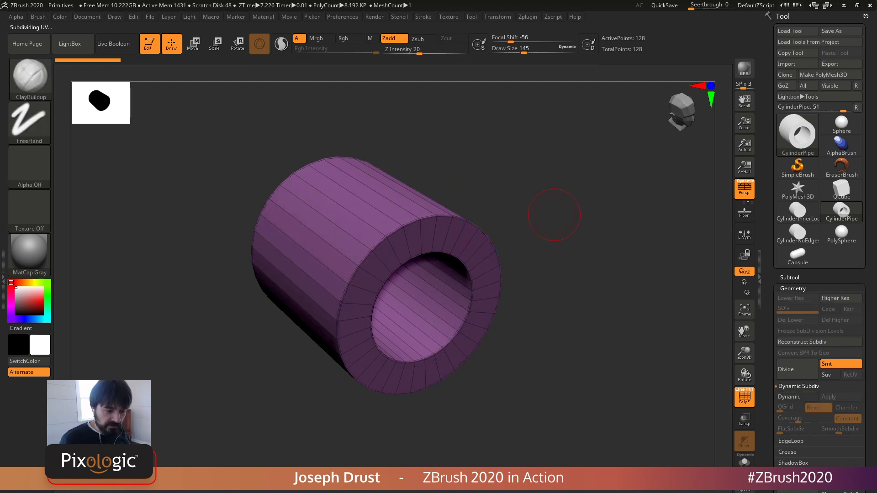
# Step: Look through the project's primitives, including the inner-loops cylinder, no-edges cylinder, PolySphere, Capsule and CylinderPipe
pyautogui.click(798, 211)
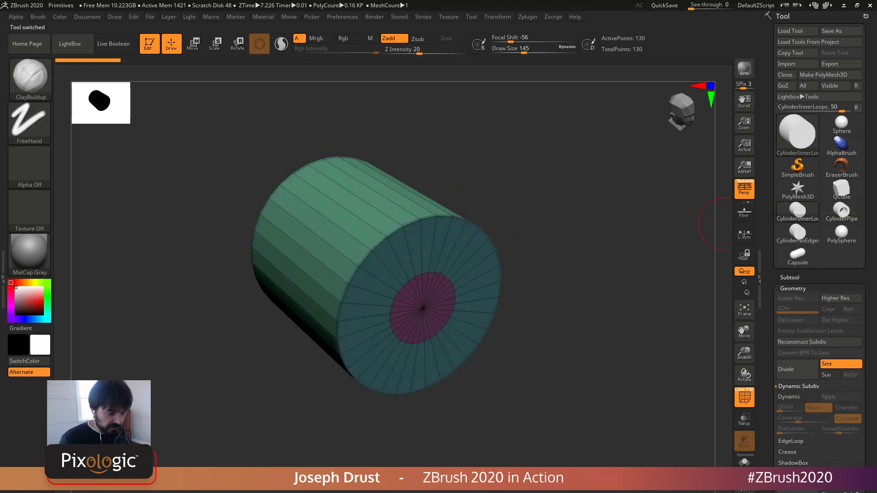
pyautogui.click(798, 233)
pyautogui.click(842, 233)
pyautogui.click(798, 255)
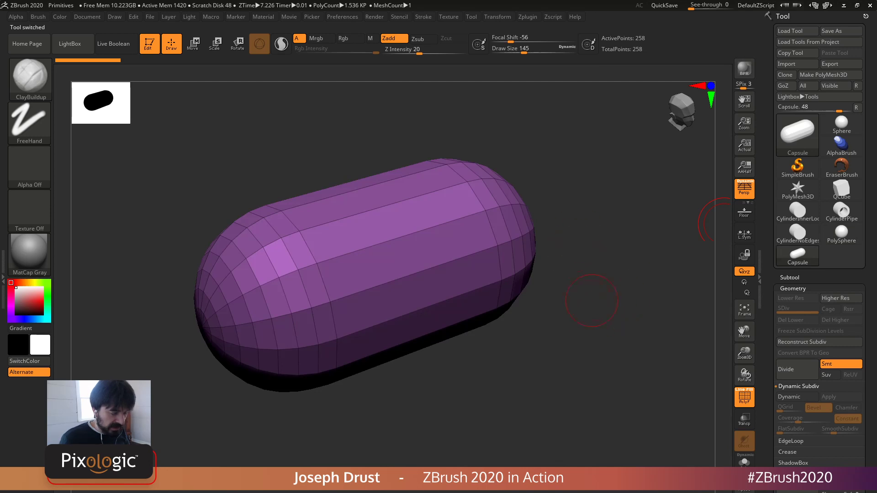
pyautogui.moveTo(591, 301); pyautogui.dragTo(558, 305)
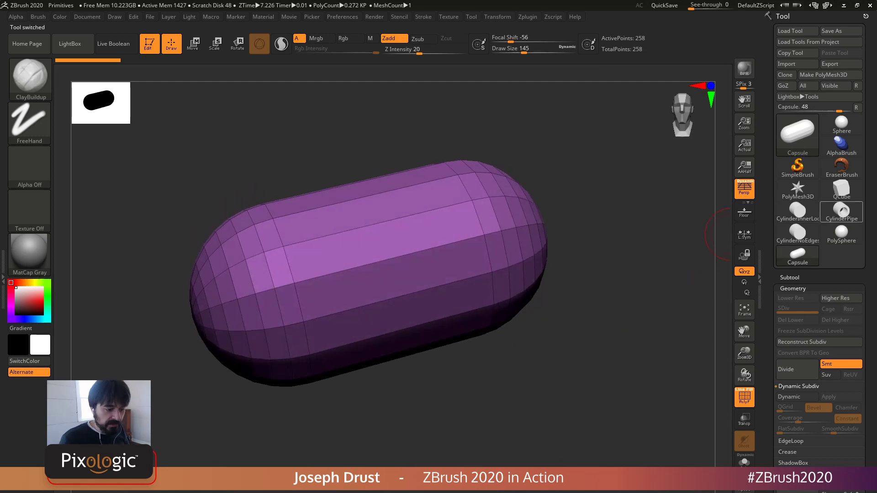
pyautogui.click(841, 211)
# Step: Select the PolyMesh3D star as the active tool and turn off its PolyFrame display
pyautogui.click(798, 190)
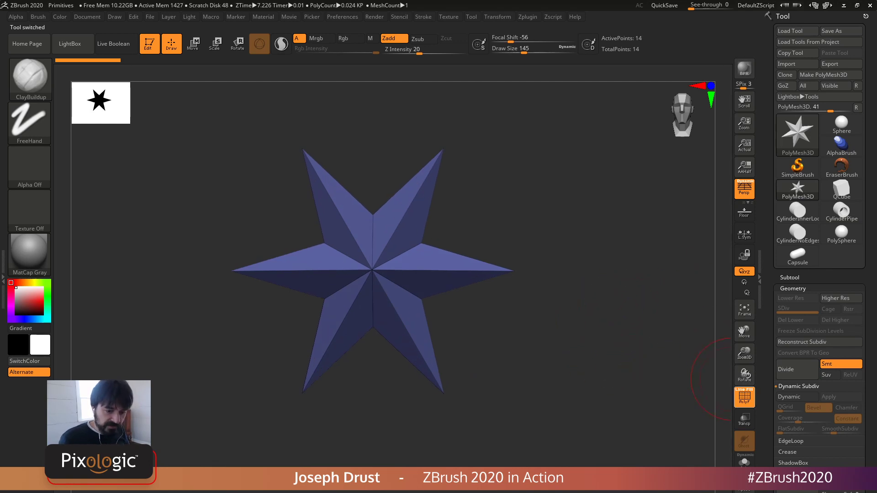
pyautogui.click(745, 398)
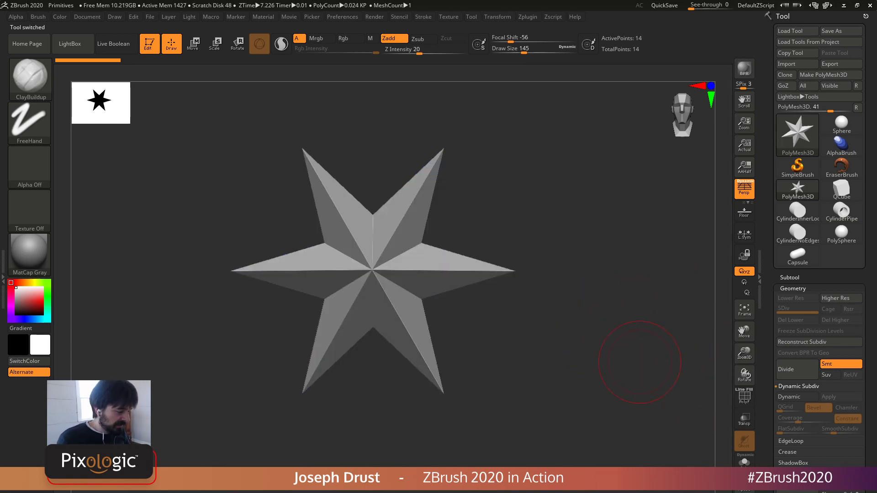
pyautogui.keyDown('alt'); pyautogui.moveTo(642, 371); pyautogui.dragTo(626, 296); pyautogui.keyUp('alt')
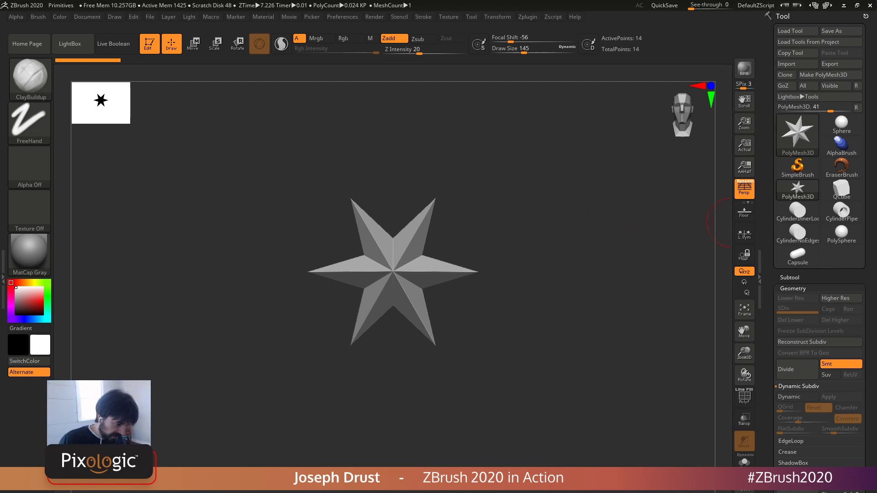
# Step: Set the ShadowBox resolution to 512 in the star's Geometry settings and enable ShadowBox
pyautogui.moveTo(768, 330); pyautogui.dragTo(766, 189)
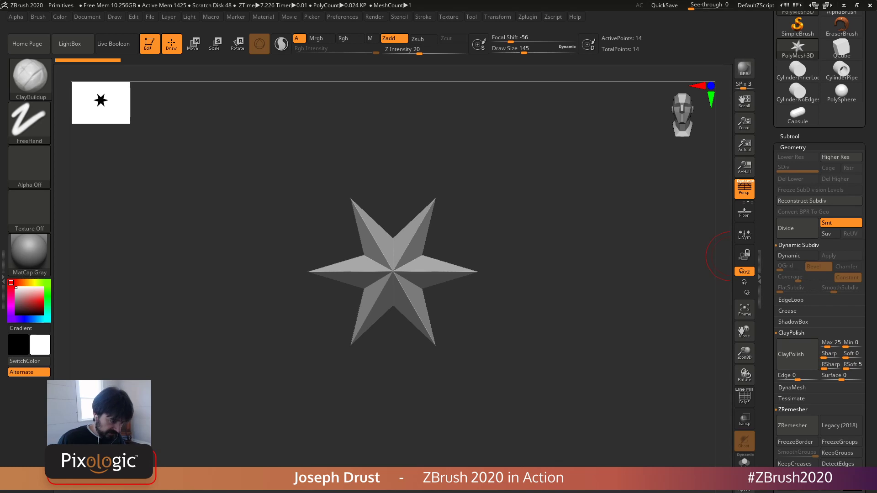
pyautogui.moveTo(768, 292); pyautogui.dragTo(768, 206)
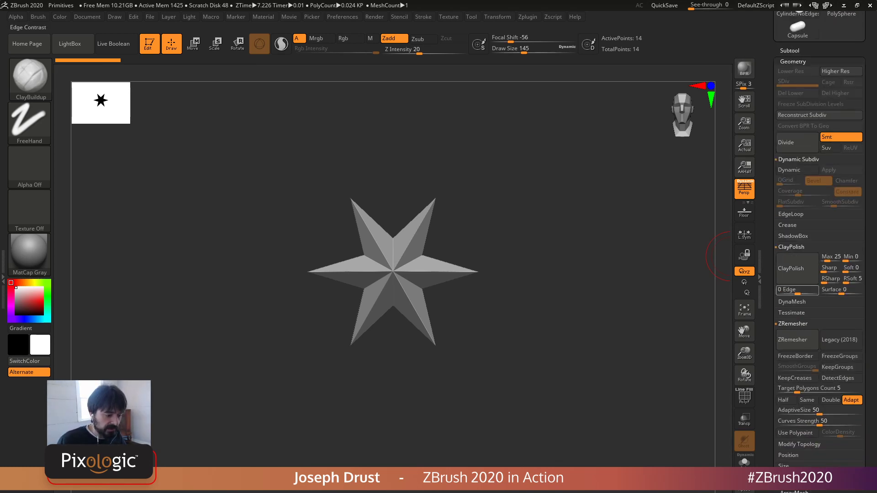
pyautogui.click(793, 236)
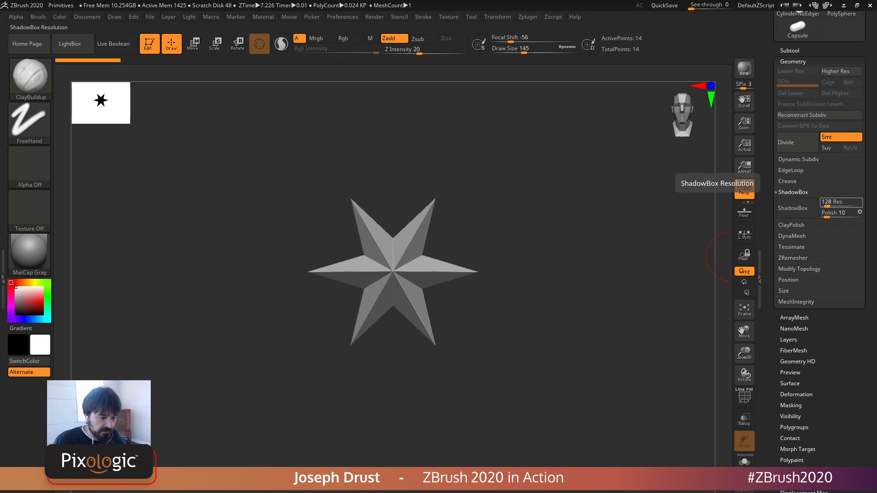
pyautogui.click(825, 204)
pyautogui.write('5')
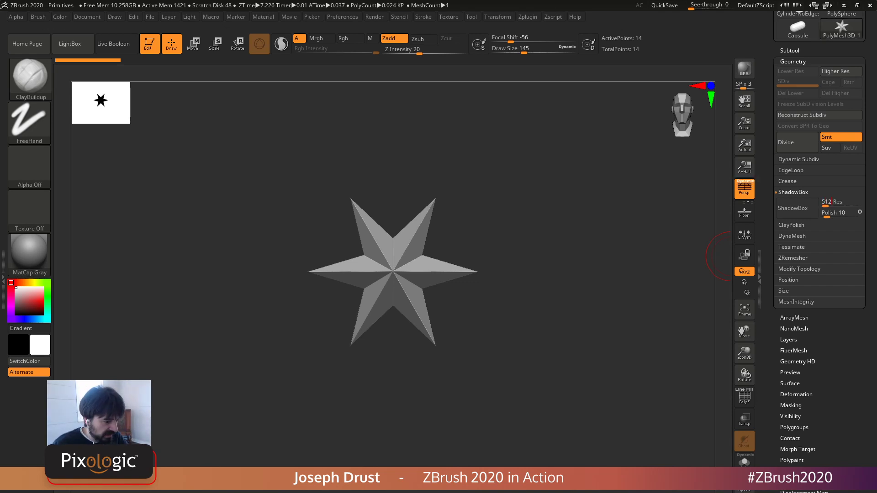
pyautogui.write('12')
pyautogui.press('Return')
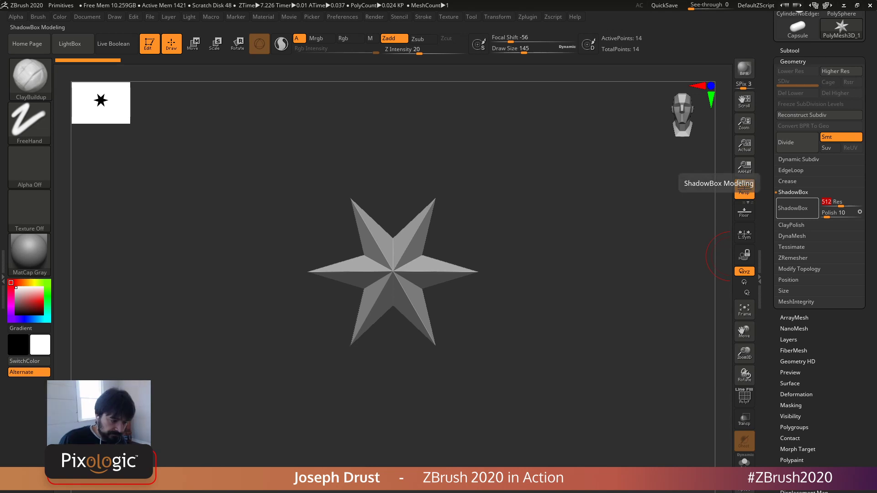
pyautogui.press('Return')
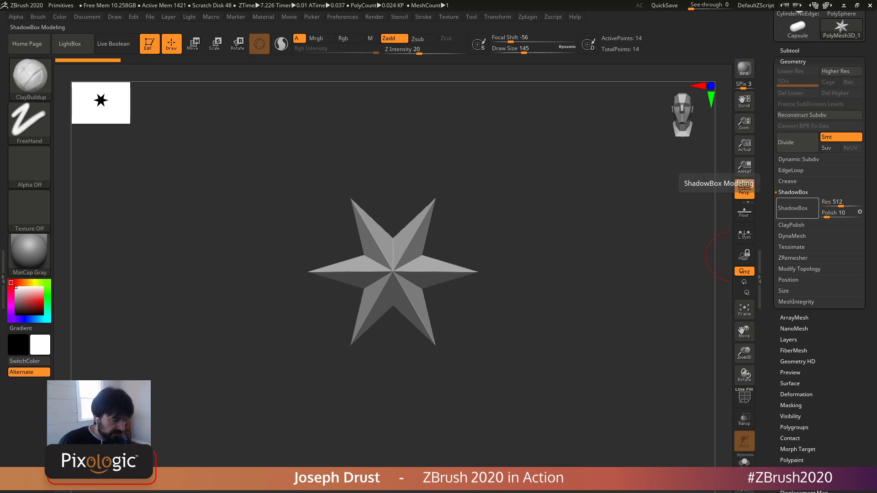
pyautogui.click(793, 208)
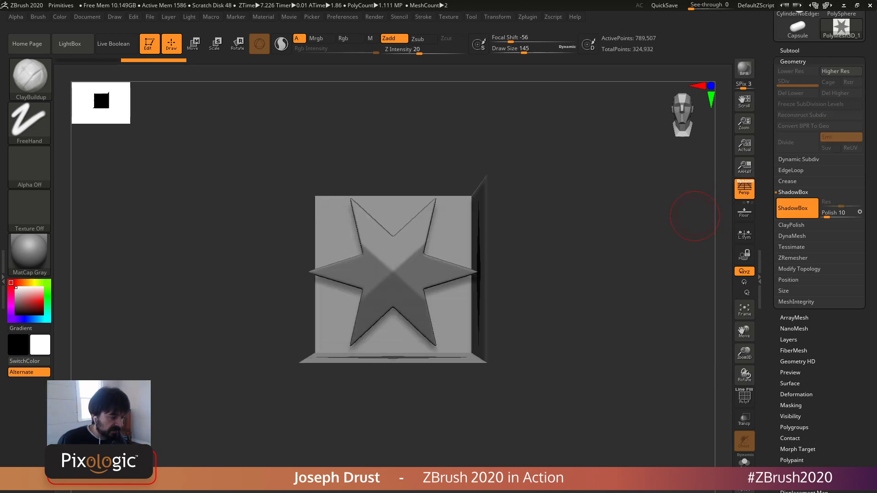
# Step: Examine the star and its shadow masks on the ShadowBox walls with perspective off and on
pyautogui.press('p')
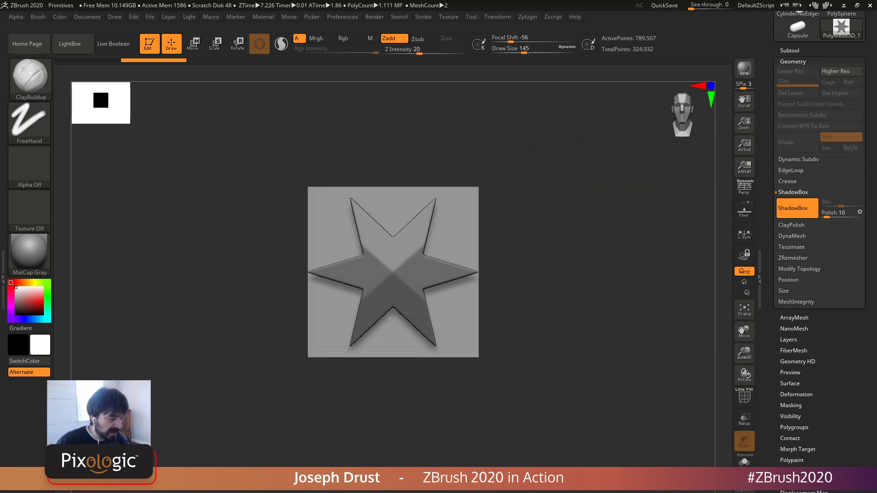
pyautogui.moveTo(489, 169); pyautogui.dragTo(564, 265)
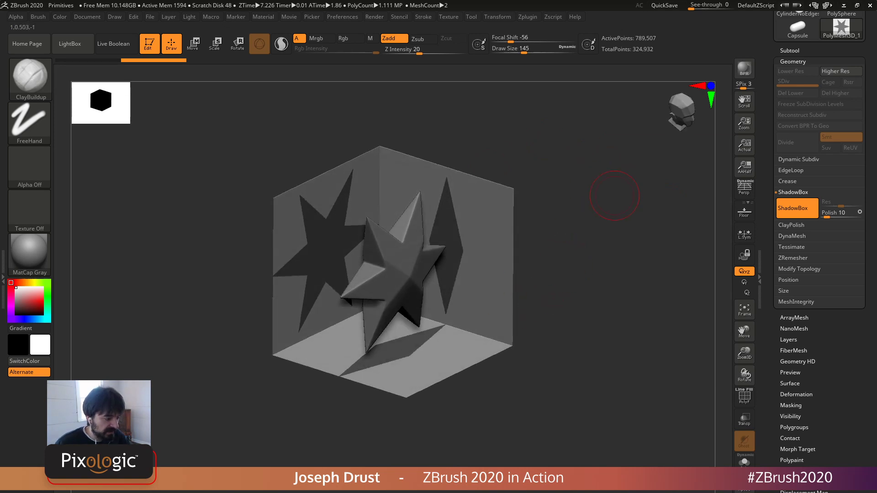
pyautogui.press('p')
pyautogui.keyDown('alt'); pyautogui.moveTo(638, 199); pyautogui.dragTo(646, 225); pyautogui.keyUp('alt')
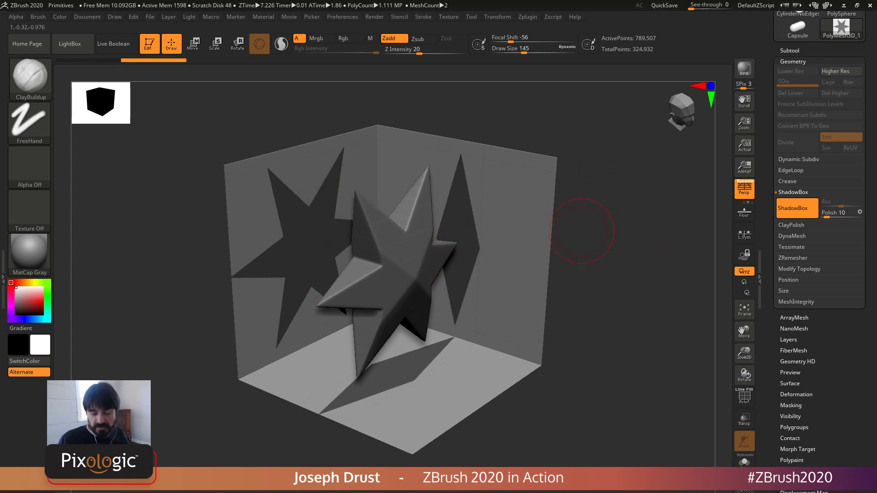
pyautogui.moveTo(626, 234); pyautogui.dragTo(564, 233)
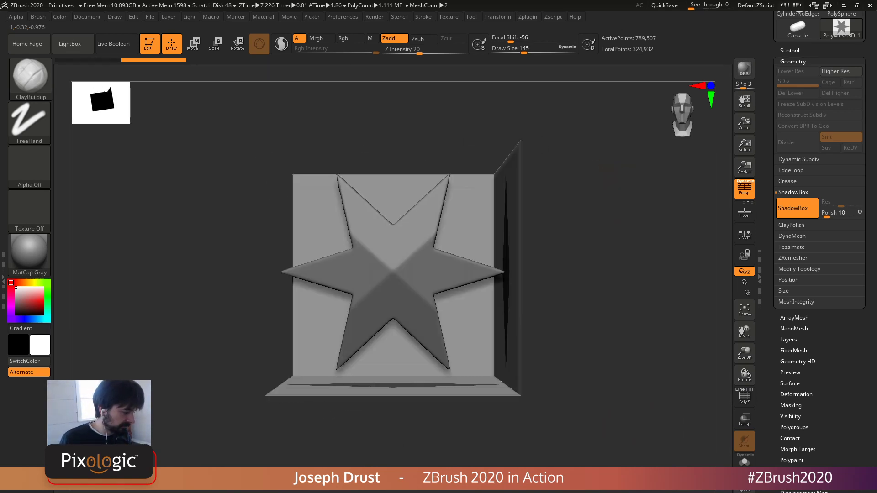
# Step: Clear the star's masks from the ShadowBox with perspective turned off, and set Draw Size to 54
pyautogui.keyDown('ctrl'); pyautogui.moveTo(599, 152); pyautogui.dragTo(645, 272); pyautogui.keyUp('ctrl')
pyautogui.press('p')
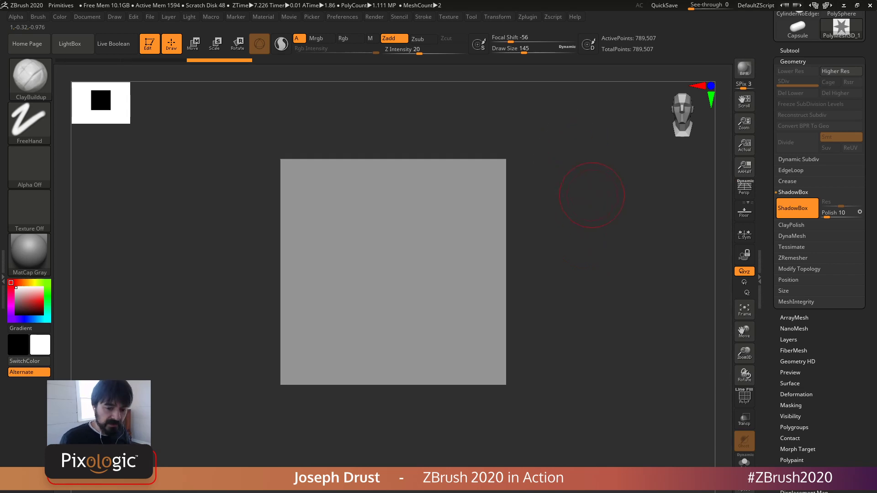
pyautogui.press('space')
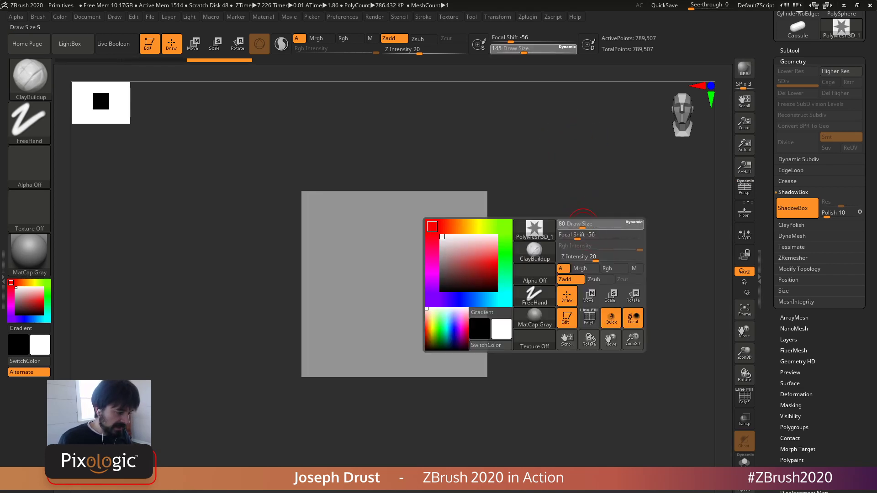
pyautogui.moveTo(583, 224); pyautogui.dragTo(579, 223)
pyautogui.moveTo(604, 195); pyautogui.dragTo(602, 183)
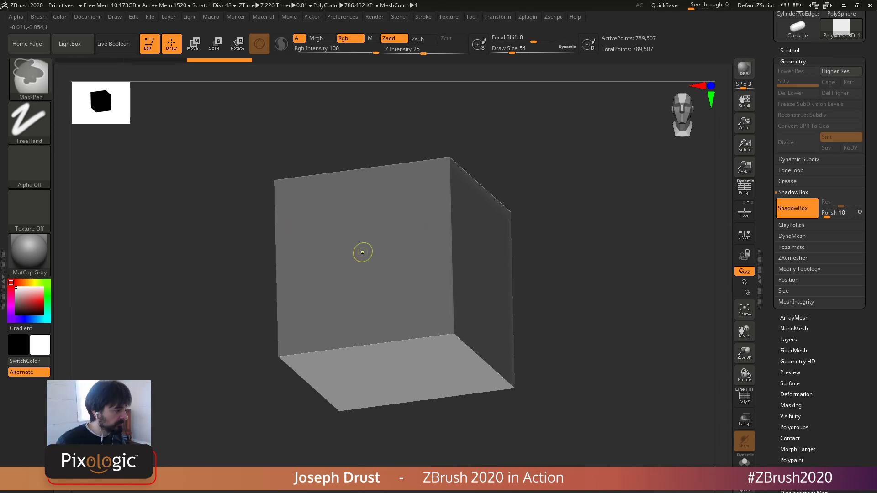
# Step: Paint a wavy S-shaped MaskPen stroke and two separate mask dots above it on the ShadowBox's back wall
pyautogui.moveTo(346, 246)
pyautogui.keyDown('ctrl'); pyautogui.mouseDown()
pyautogui.moveTo(360, 221)
pyautogui.moveTo(332, 289)
pyautogui.moveTo(367, 294)
pyautogui.mouseUp(); pyautogui.keyUp('ctrl')
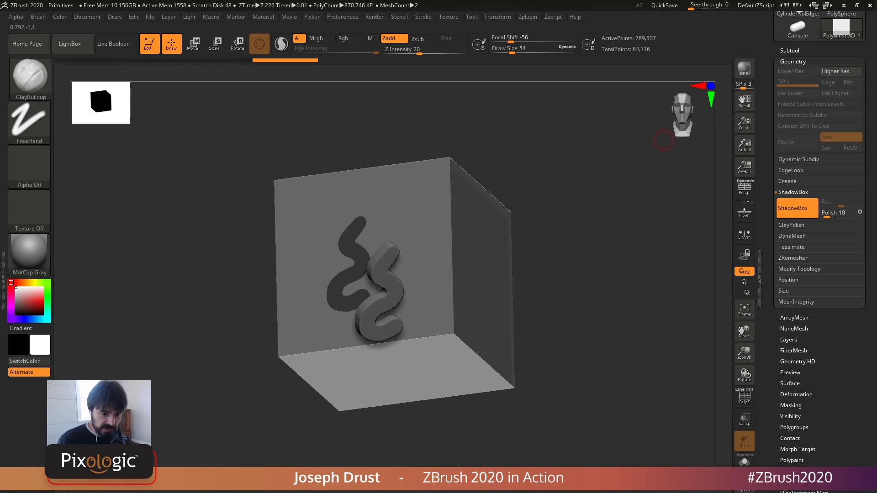
pyautogui.moveTo(588, 249); pyautogui.dragTo(365, 255)
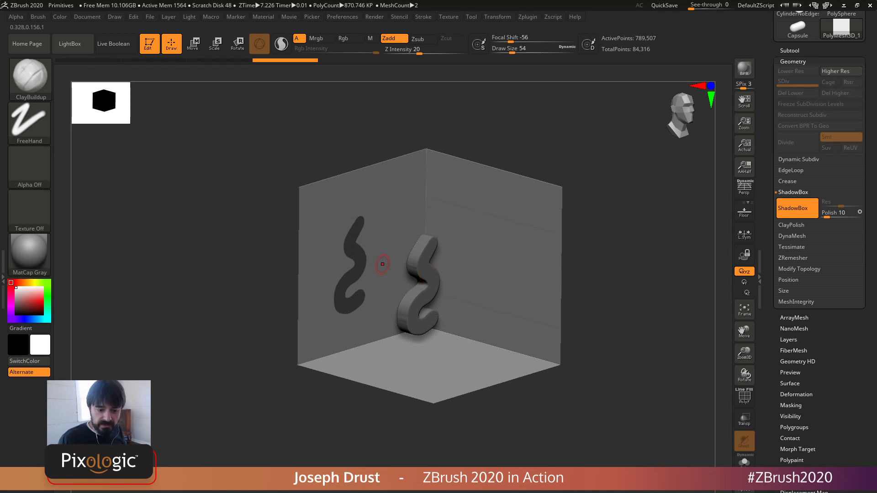
pyautogui.moveTo(557, 144); pyautogui.dragTo(525, 147)
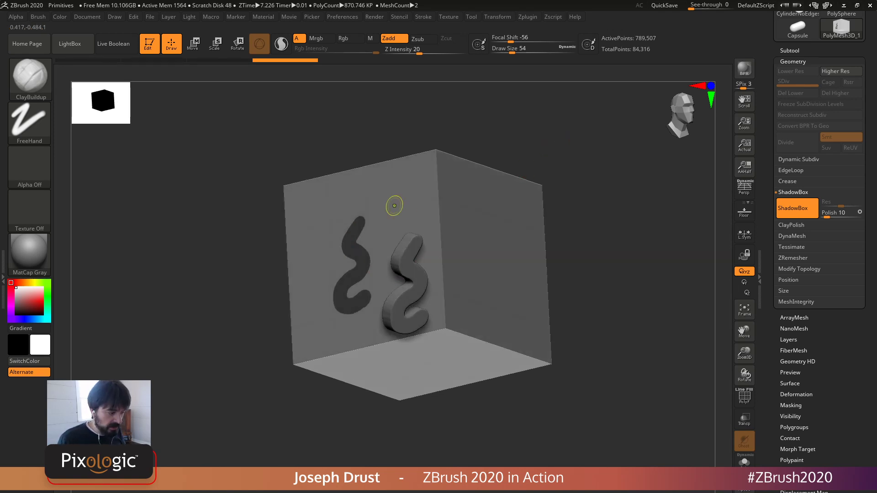
pyautogui.keyDown('ctrl'); pyautogui.click(400, 203); pyautogui.keyUp('ctrl')
pyautogui.keyDown('ctrl'); pyautogui.click(332, 213); pyautogui.keyUp('ctrl')
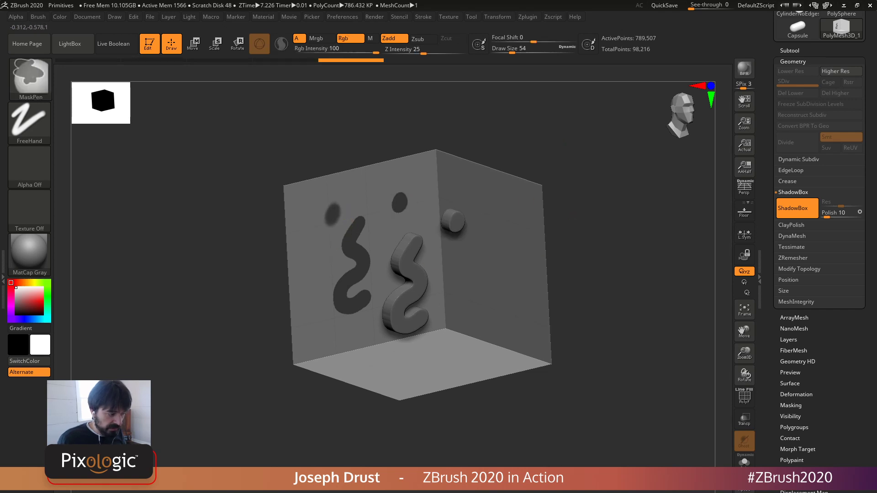
# Step: Add a mask dot beside the S-shaped stroke, replace the masks with a looping scribble, and clear the ShadowBox
pyautogui.keyDown('ctrl'); pyautogui.click(324, 310); pyautogui.keyUp('ctrl')
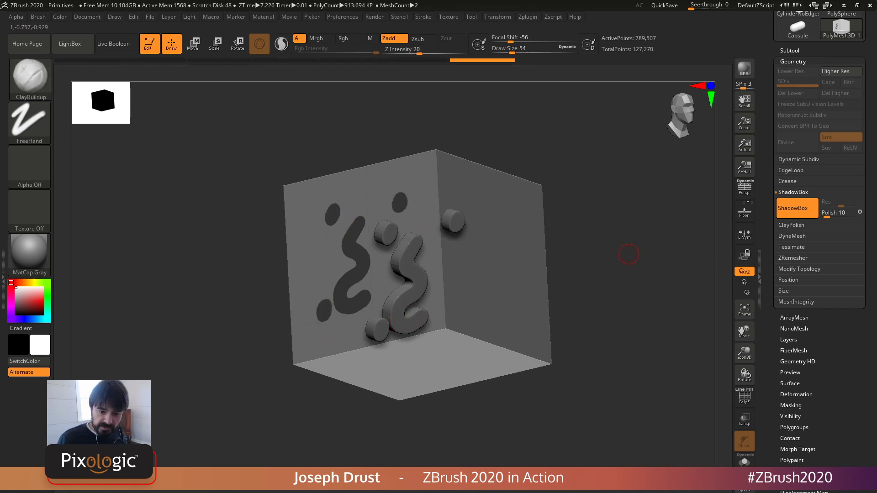
pyautogui.moveTo(629, 254); pyautogui.dragTo(605, 263)
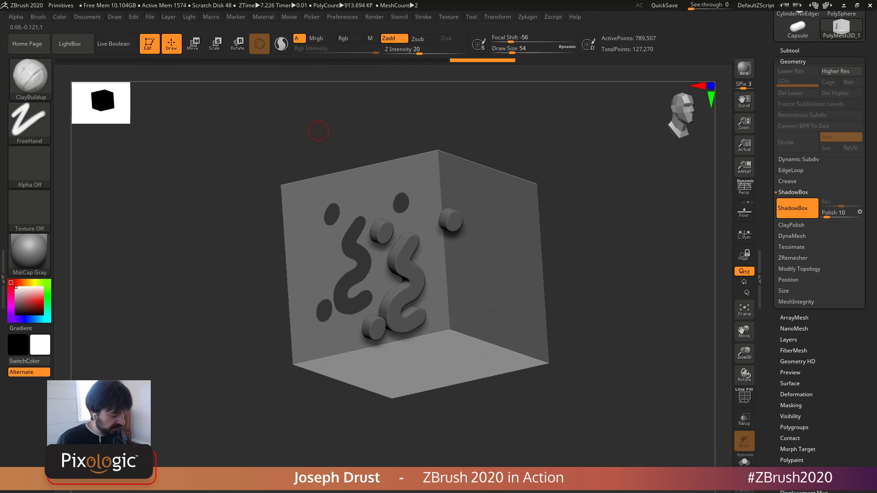
pyautogui.keyDown('ctrl'); pyautogui.moveTo(218, 133); pyautogui.dragTo(230, 249); pyautogui.keyUp('ctrl')
pyautogui.moveTo(372, 203)
pyautogui.keyDown('ctrl'); pyautogui.mouseDown()
pyautogui.moveTo(330, 221)
pyautogui.moveTo(410, 259)
pyautogui.moveTo(350, 240)
pyautogui.moveTo(393, 242)
pyautogui.mouseUp(); pyautogui.keyUp('ctrl')
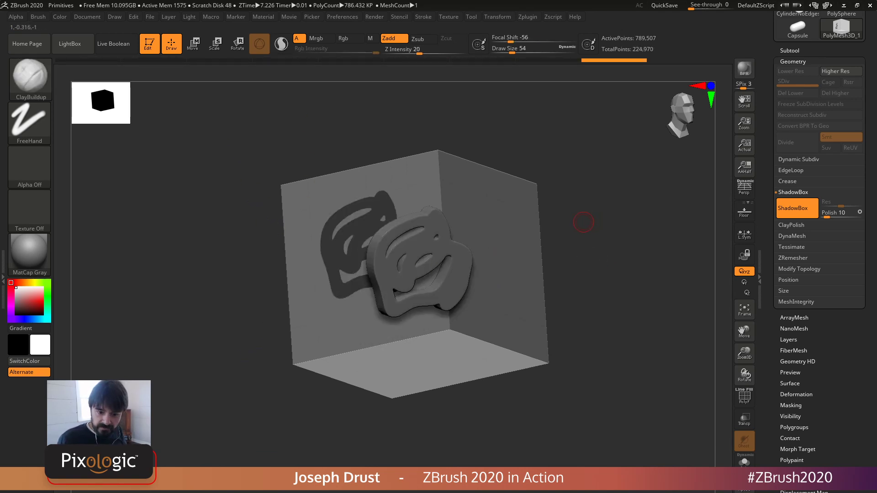
pyautogui.keyDown('ctrl'); pyautogui.click(195, 311); pyautogui.keyUp('ctrl')
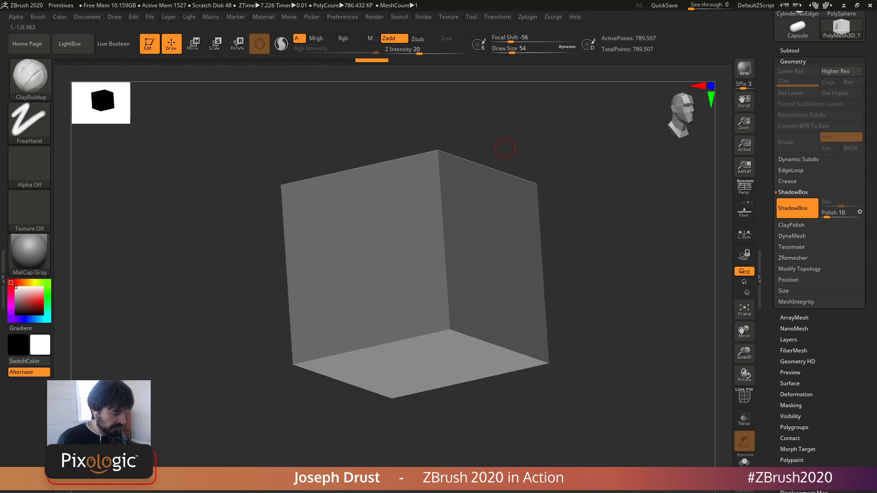
# Step: Paint an upright rectangular frame mask on the ShadowBox's back wall from the front view
pyautogui.keyDown('shift'); pyautogui.moveTo(505, 148); pyautogui.dragTo(311, 250); pyautogui.keyUp('shift')
pyautogui.moveTo(331, 211)
pyautogui.keyDown('ctrl'); pyautogui.mouseDown()
pyautogui.moveTo(324, 299)
pyautogui.moveTo(371, 220)
pyautogui.moveTo(331, 211)
pyautogui.mouseUp(); pyautogui.keyUp('ctrl')
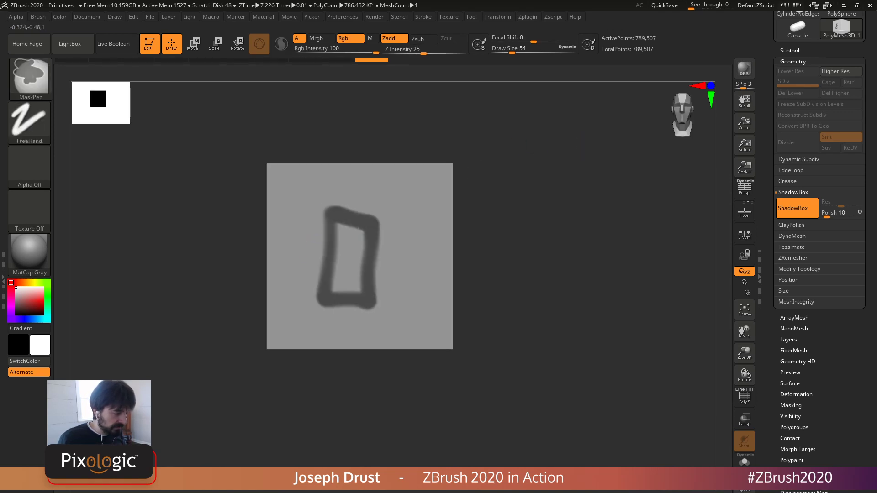
# Step: Try a horizontal mask stroke across the upper part of the side wall, inspect the resulting form, and undo the stroke
pyautogui.moveTo(492, 181)
pyautogui.mouseDown()
pyautogui.moveTo(609, 208)
pyautogui.moveTo(568, 226)
pyautogui.mouseUp()
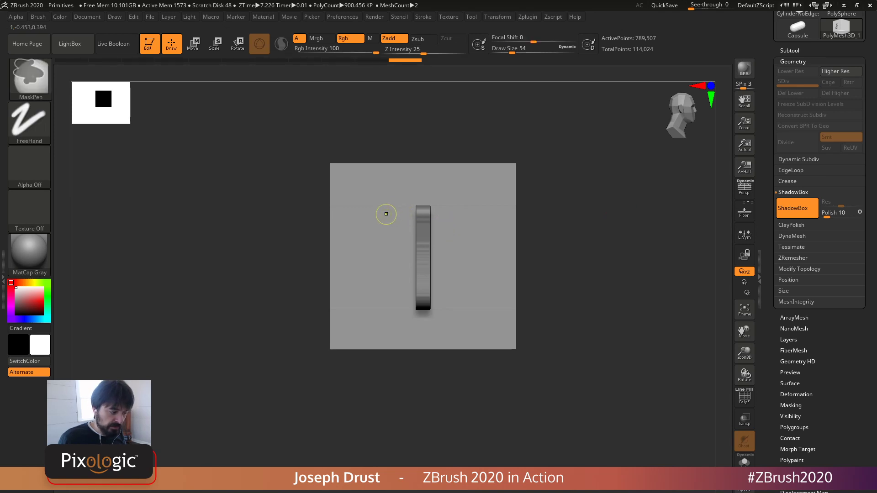
pyautogui.keyDown('ctrl'); pyautogui.moveTo(385, 214); pyautogui.dragTo(485, 213); pyautogui.keyUp('ctrl')
pyautogui.moveTo(623, 219)
pyautogui.mouseDown()
pyautogui.moveTo(603, 257)
pyautogui.moveTo(572, 245)
pyautogui.mouseUp()
pyautogui.moveTo(541, 216); pyautogui.dragTo(513, 227)
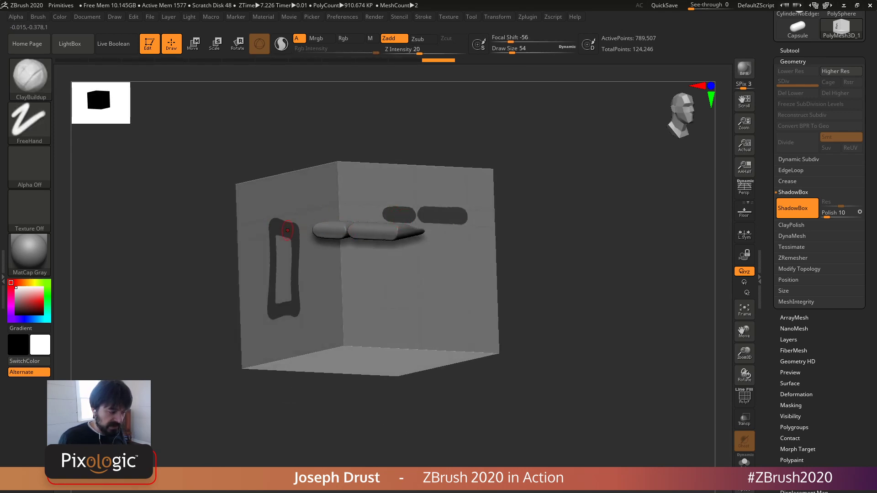
pyautogui.moveTo(595, 238); pyautogui.dragTo(599, 233)
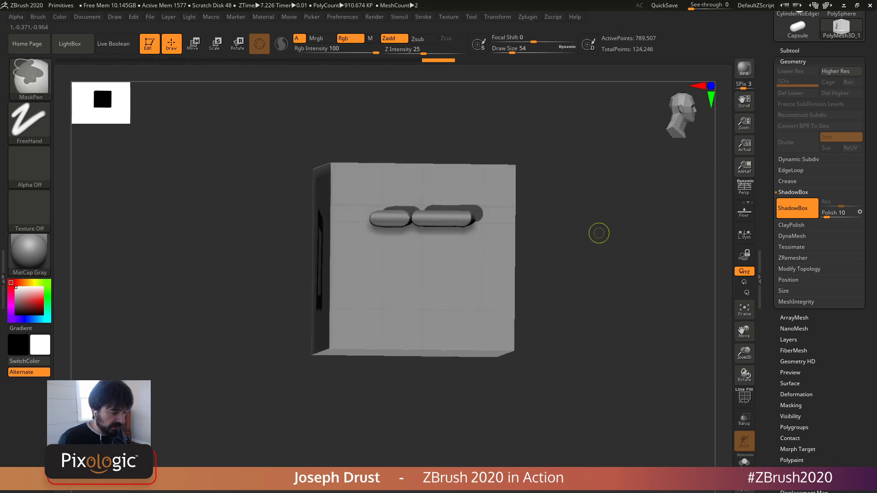
pyautogui.hotkey('ctrl', 'z')
# Step: Paint a wide rectangular mask with a narrow central slot on the side wall, inspect the intersected form, and undo the masks
pyautogui.keyDown('shift'); pyautogui.moveTo(542, 204); pyautogui.dragTo(533, 201); pyautogui.keyUp('shift')
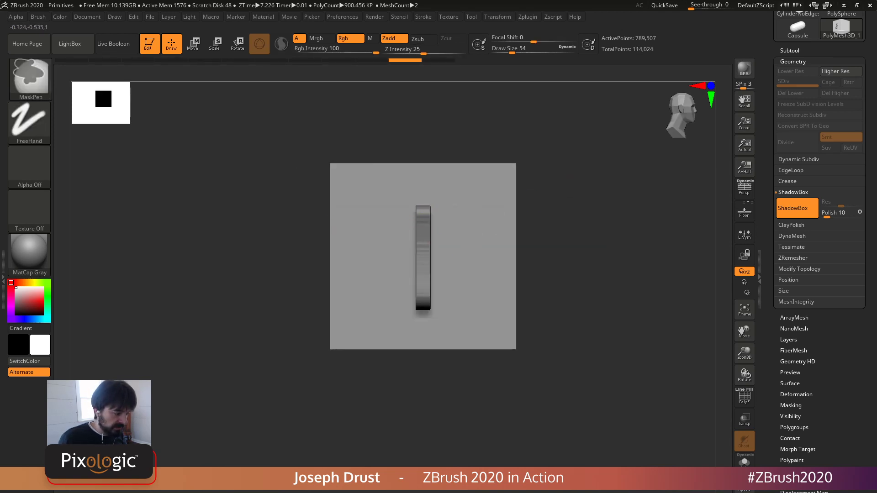
pyautogui.keyDown('ctrl'); pyautogui.click(421, 309); pyautogui.keyUp('ctrl')
pyautogui.hotkey('ctrl', 'z')
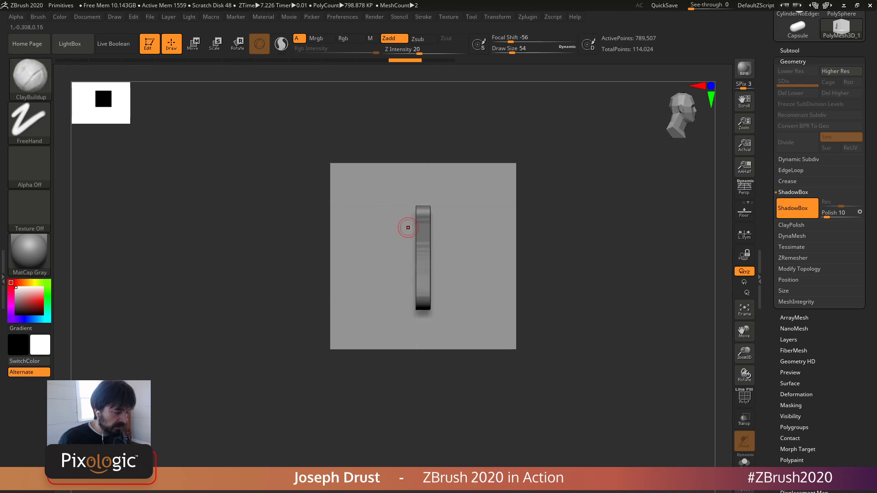
pyautogui.moveTo(384, 205)
pyautogui.keyDown('ctrl'); pyautogui.mouseDown()
pyautogui.moveTo(384, 315)
pyautogui.moveTo(461, 309)
pyautogui.moveTo(461, 207)
pyautogui.moveTo(388, 205)
pyautogui.moveTo(392, 306)
pyautogui.moveTo(402, 197)
pyautogui.moveTo(414, 190)
pyautogui.moveTo(437, 304)
pyautogui.moveTo(449, 274)
pyautogui.moveTo(452, 302)
pyautogui.mouseUp(); pyautogui.keyUp('ctrl')
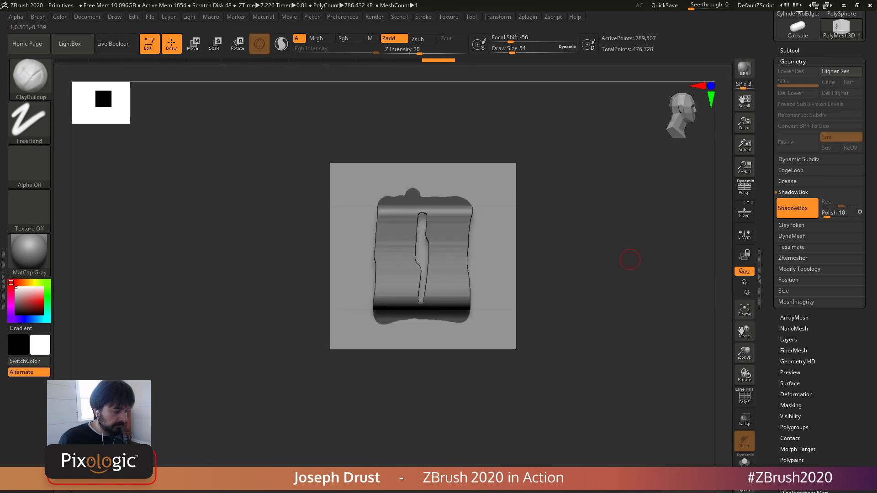
pyautogui.moveTo(629, 257); pyautogui.dragTo(591, 286)
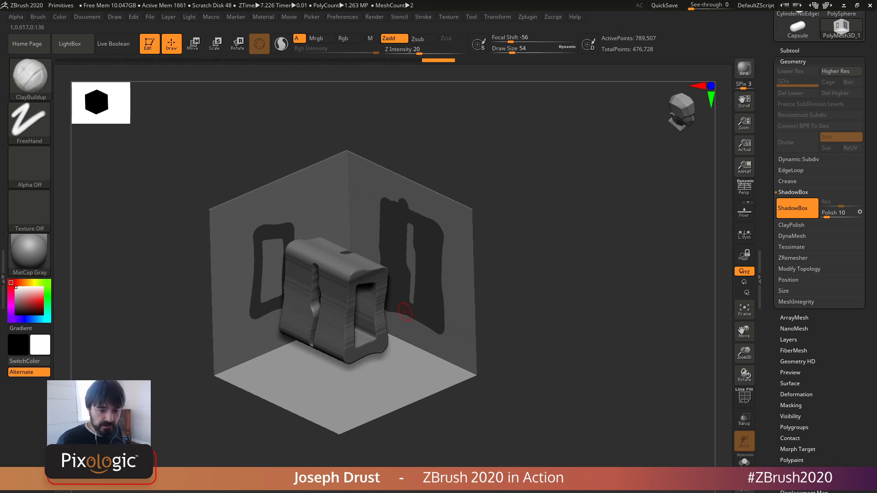
pyautogui.hotkey('ctrl', 'z')
pyautogui.hotkey('ctrl', 'z')
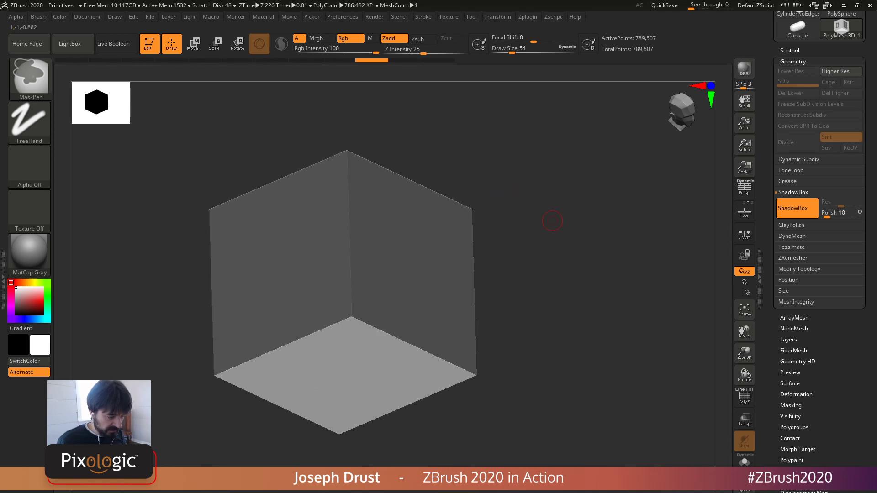
# Step: Paint a filled, slightly slanted mask block on the upper part of the back wall from the front view
pyautogui.keyDown('shift'); pyautogui.moveTo(553, 222); pyautogui.dragTo(649, 224); pyautogui.keyUp('shift')
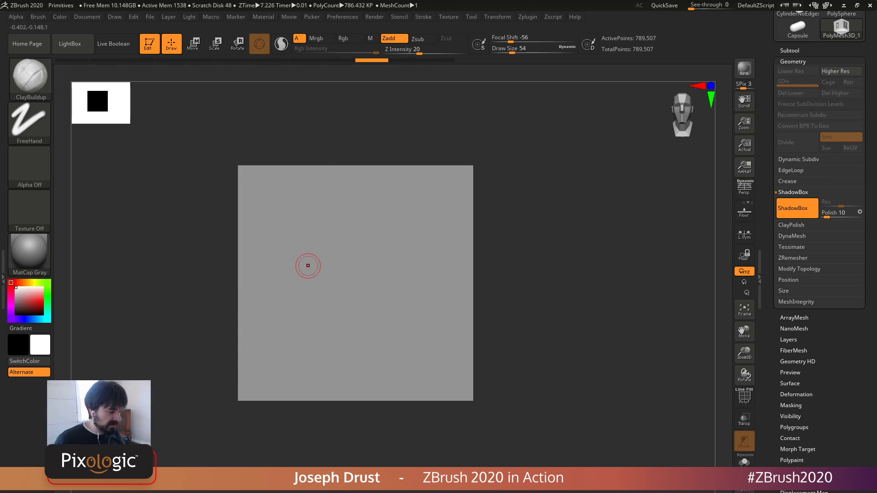
pyautogui.press('ctrl')
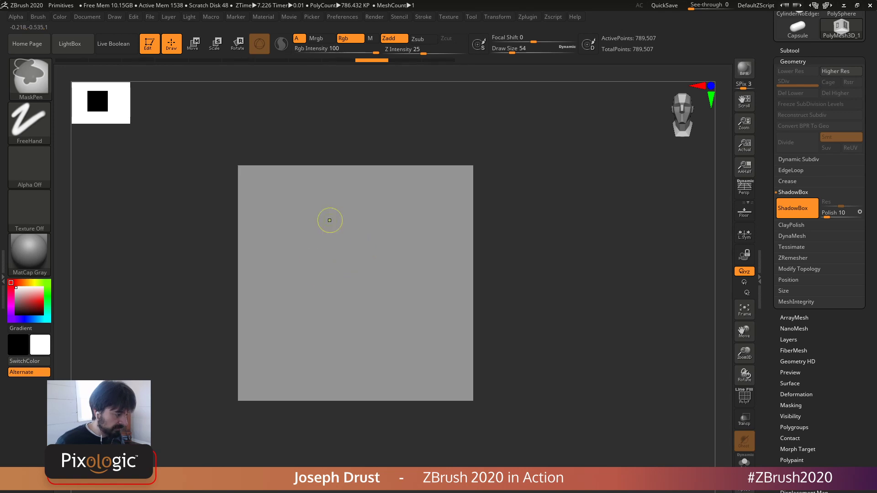
pyautogui.moveTo(329, 219)
pyautogui.mouseDown()
pyautogui.moveTo(333, 204)
pyautogui.moveTo(359, 261)
pyautogui.moveTo(350, 196)
pyautogui.moveTo(337, 214)
pyautogui.moveTo(363, 235)
pyautogui.mouseUp()
# Step: Trim the mask block's lower edge and corner with unmasking strokes, changing Draw Size to 31 and 74
pyautogui.press('space')
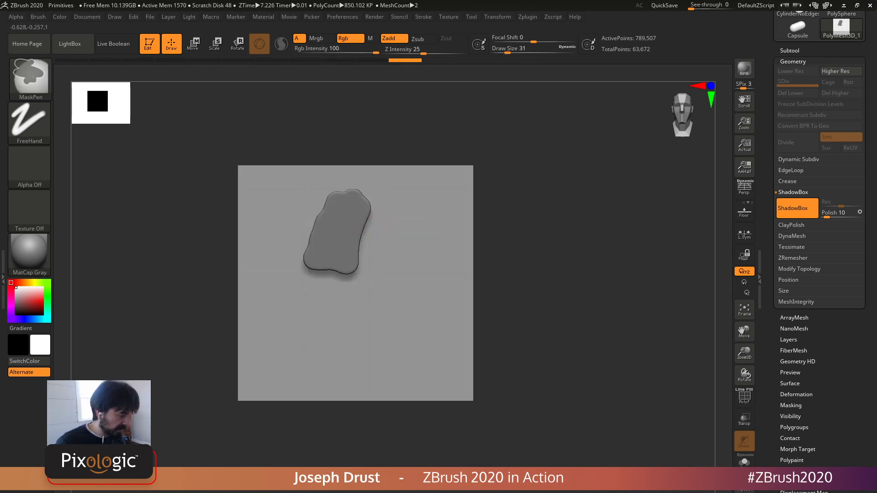
pyautogui.keyDown('ctrl'); pyautogui.keyDown('alt'); pyautogui.moveTo(332, 276); pyautogui.dragTo(364, 279); pyautogui.keyUp('alt'); pyautogui.keyUp('ctrl')
pyautogui.press('space')
pyautogui.moveTo(294, 287)
pyautogui.mouseDown()
pyautogui.moveTo(303, 287)
pyautogui.moveTo(290, 246)
pyautogui.mouseUp()
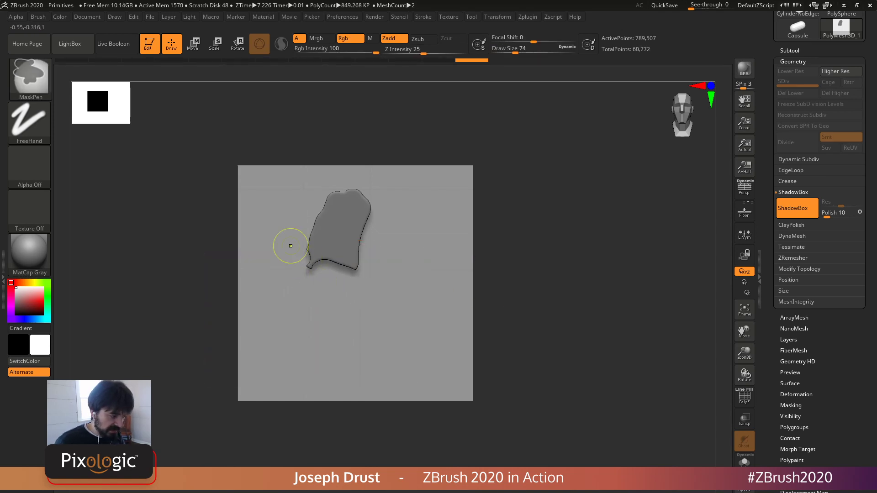
pyautogui.keyDown('ctrl'); pyautogui.keyDown('alt'); pyautogui.moveTo(359, 281); pyautogui.dragTo(285, 240); pyautogui.keyUp('alt'); pyautogui.keyUp('ctrl')
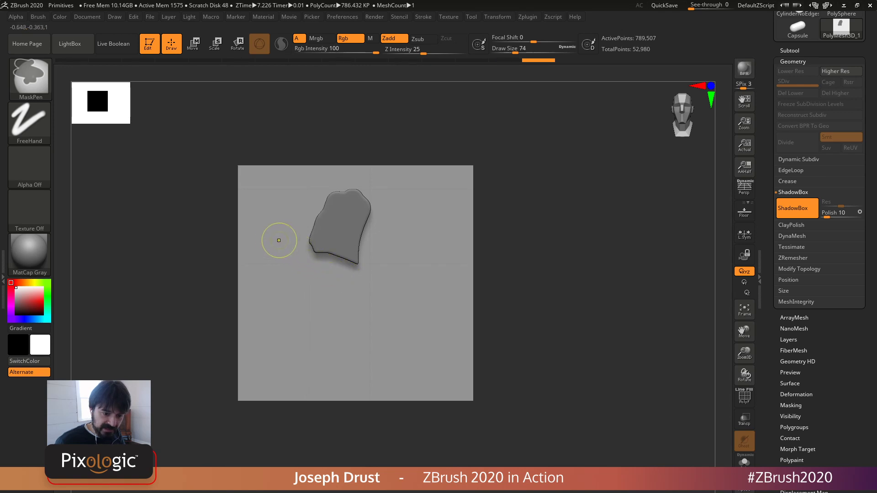
# Step: Enable Transparency and turn off Ghost for the ShadowBox mesh
pyautogui.click(745, 418)
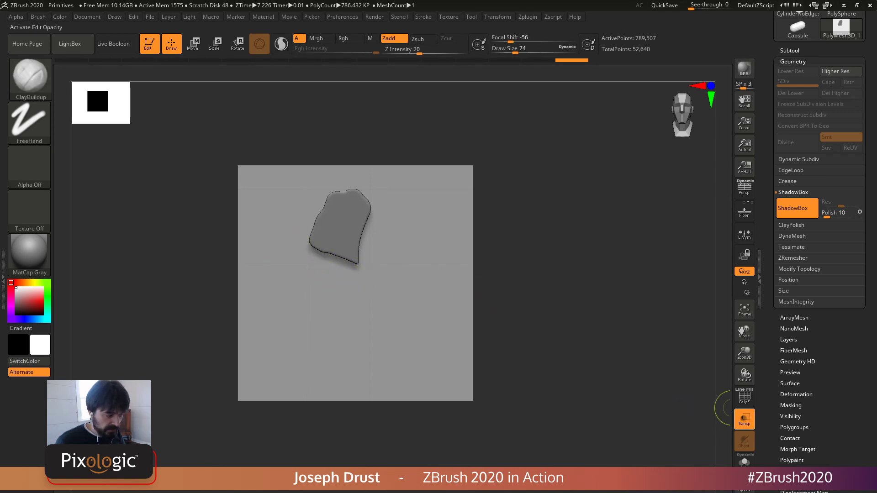
pyautogui.click(744, 440)
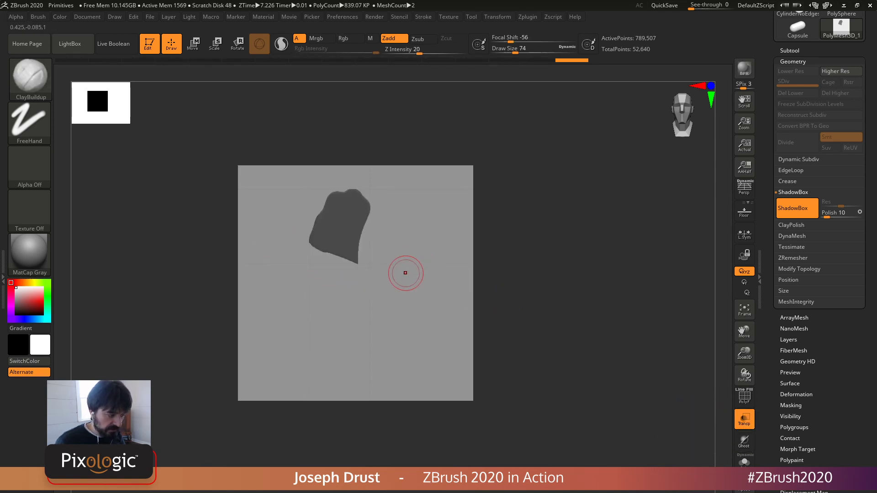
pyautogui.press('ctrl')
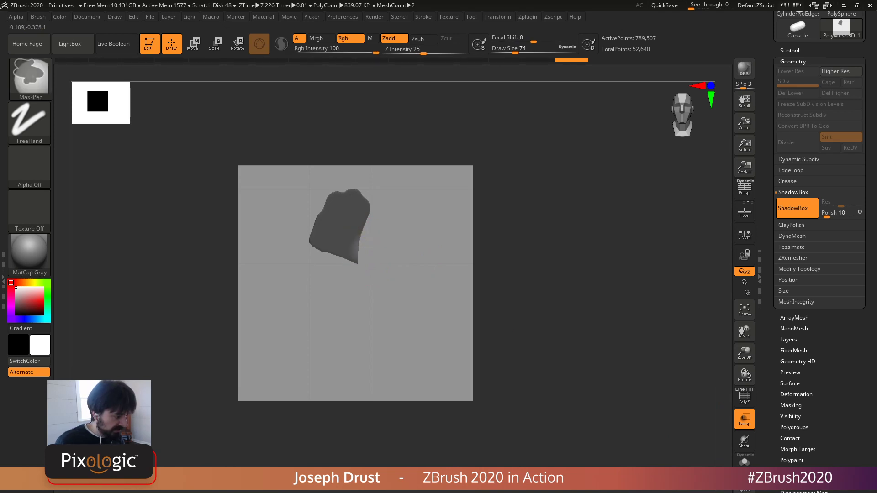
# Step: Reshape the mask block into a slanted rounded rectangle, and set Draw Size to 46
pyautogui.moveTo(361, 263)
pyautogui.keyDown('ctrl'); pyautogui.keyDown('alt'); pyautogui.mouseDown()
pyautogui.moveTo(383, 221)
pyautogui.moveTo(343, 178)
pyautogui.moveTo(283, 265)
pyautogui.mouseUp(); pyautogui.keyUp('alt'); pyautogui.keyUp('ctrl')
pyautogui.press('space')
pyautogui.moveTo(335, 254)
pyautogui.mouseDown()
pyautogui.moveTo(306, 235)
pyautogui.moveTo(349, 194)
pyautogui.moveTo(368, 214)
pyautogui.moveTo(340, 260)
pyautogui.moveTo(310, 253)
pyautogui.mouseUp()
pyautogui.press('ctrl')
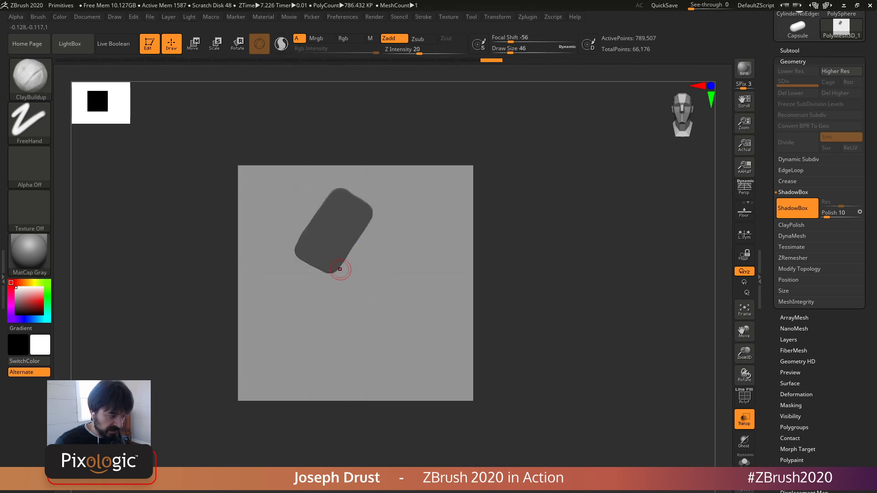
# Step: Narrow the slanted rounded rectangle into a straight-edged bar by unmasking along its two long sides
pyautogui.press('ctrl')
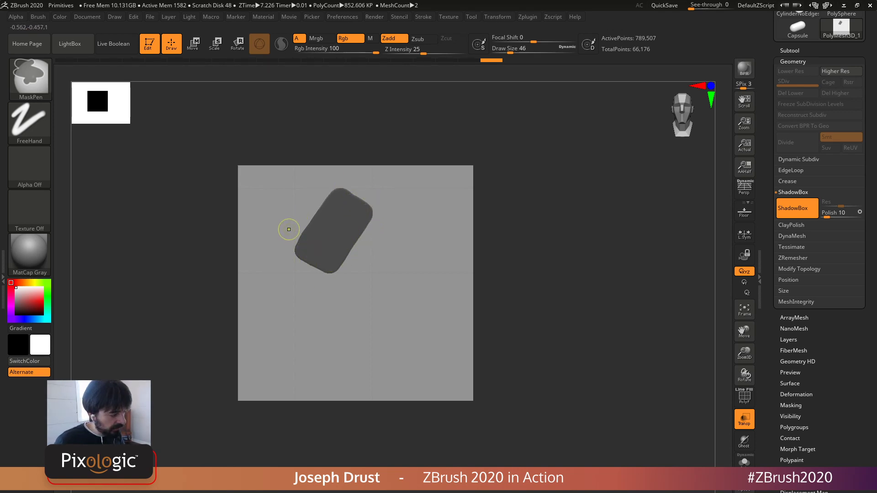
pyautogui.keyDown('ctrl'); pyautogui.keyDown('alt'); pyautogui.moveTo(293, 244); pyautogui.dragTo(345, 176); pyautogui.keyUp('alt'); pyautogui.keyUp('ctrl')
pyautogui.keyDown('ctrl'); pyautogui.keyDown('alt'); pyautogui.moveTo(327, 285); pyautogui.dragTo(383, 198); pyautogui.keyUp('alt'); pyautogui.keyUp('ctrl')
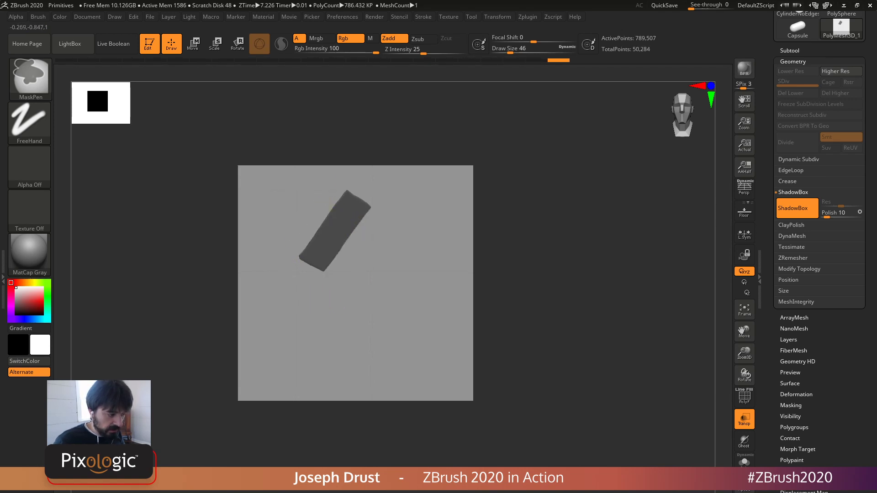
# Step: Extend the slanted bar's lower end with a mask stroke and unmask its outer side to cut an angled tip
pyautogui.moveTo(303, 254)
pyautogui.keyDown('ctrl'); pyautogui.mouseDown()
pyautogui.moveTo(304, 272)
pyautogui.moveTo(322, 274)
pyautogui.mouseUp(); pyautogui.keyUp('ctrl')
pyautogui.keyDown('ctrl'); pyautogui.keyDown('alt'); pyautogui.moveTo(304, 238); pyautogui.dragTo(270, 320); pyautogui.keyUp('alt'); pyautogui.keyUp('ctrl')
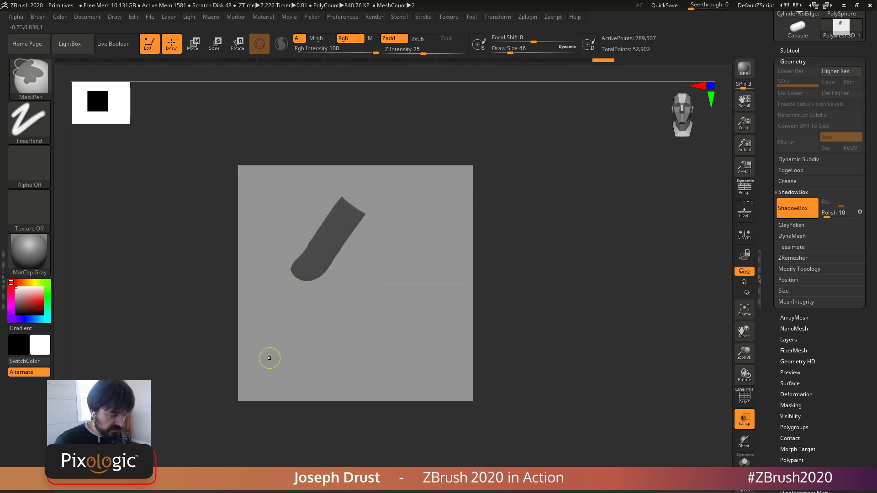
pyautogui.keyDown('ctrl'); pyautogui.keyDown('alt'); pyautogui.moveTo(291, 234); pyautogui.dragTo(292, 320); pyautogui.keyUp('alt'); pyautogui.keyUp('ctrl')
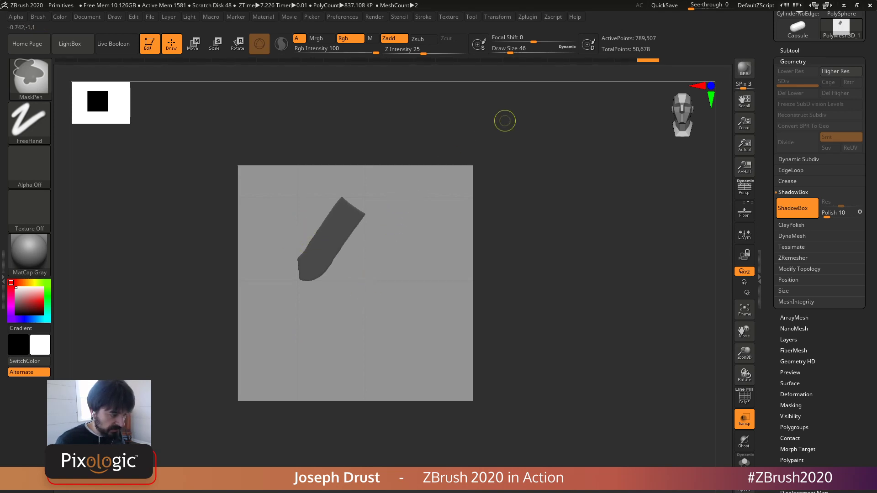
# Step: Clear the bar and paint a short slanted mask block with a larger bent shape below, trimming the bent shape's upper edge
pyautogui.keyDown('ctrl'); pyautogui.moveTo(527, 110); pyautogui.dragTo(554, 191); pyautogui.keyUp('ctrl')
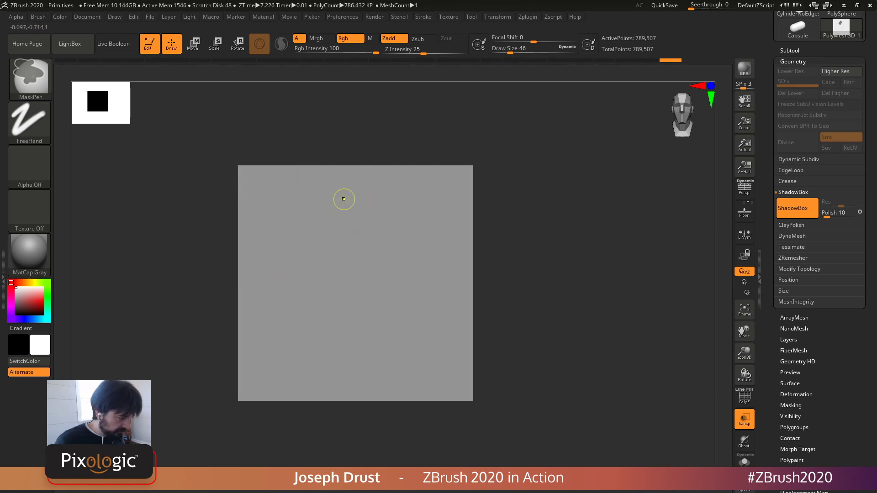
pyautogui.moveTo(347, 189)
pyautogui.keyDown('ctrl'); pyautogui.mouseDown()
pyautogui.moveTo(332, 247)
pyautogui.moveTo(350, 203)
pyautogui.moveTo(386, 198)
pyautogui.moveTo(286, 272)
pyautogui.mouseUp(); pyautogui.keyUp('ctrl')
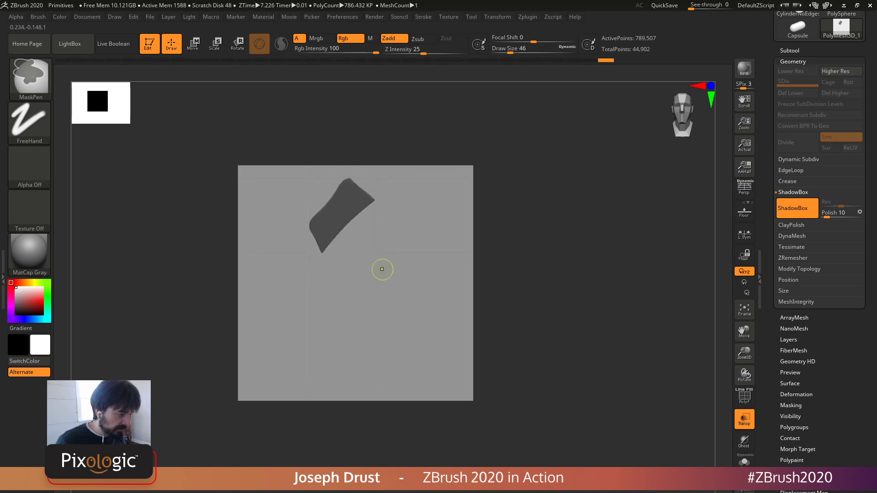
pyautogui.moveTo(386, 233)
pyautogui.keyDown('ctrl'); pyautogui.mouseDown()
pyautogui.moveTo(338, 269)
pyautogui.moveTo(333, 352)
pyautogui.moveTo(370, 358)
pyautogui.moveTo(382, 296)
pyautogui.moveTo(413, 268)
pyautogui.moveTo(405, 252)
pyautogui.moveTo(383, 250)
pyautogui.moveTo(352, 279)
pyautogui.moveTo(366, 352)
pyautogui.moveTo(377, 274)
pyautogui.moveTo(424, 269)
pyautogui.moveTo(427, 278)
pyautogui.moveTo(386, 312)
pyautogui.moveTo(371, 369)
pyautogui.mouseUp(); pyautogui.keyUp('ctrl')
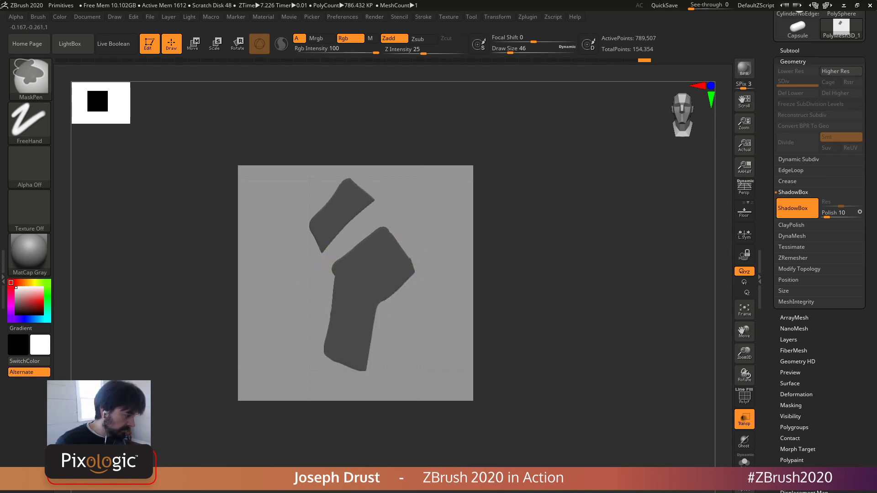
pyautogui.keyDown('ctrl'); pyautogui.keyDown('alt'); pyautogui.moveTo(328, 265); pyautogui.dragTo(397, 223); pyautogui.keyUp('alt'); pyautogui.keyUp('ctrl')
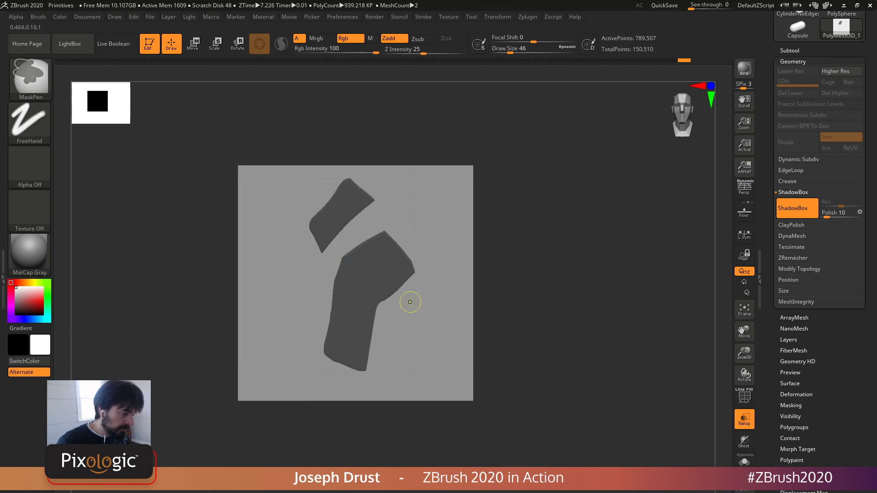
# Step: Trim the pointed lower and right corners off the small upper mask shape in the ShadowBox
pyautogui.keyDown('ctrl'); pyautogui.keyDown('alt'); pyautogui.moveTo(308, 262); pyautogui.dragTo(325, 245); pyautogui.keyUp('alt'); pyautogui.keyUp('ctrl')
pyautogui.keyDown('ctrl'); pyautogui.keyDown('alt'); pyautogui.moveTo(384, 201); pyautogui.dragTo(369, 197); pyautogui.keyUp('alt'); pyautogui.keyUp('ctrl')
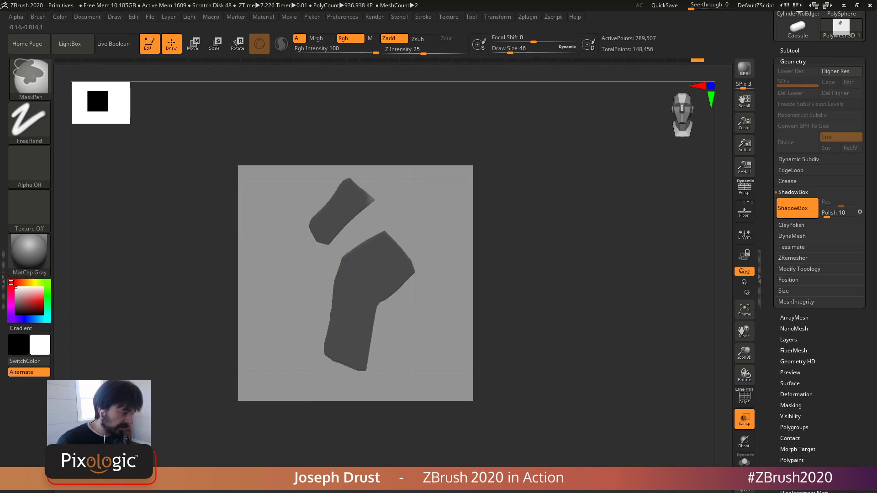
# Step: Switch to the ClayBuildup brush with transparency off, and exit ShadowBox to keep only the two extruded pieces as mesh
pyautogui.press('b')
pyautogui.press('c')
pyautogui.press('b')
pyautogui.click(740, 420)
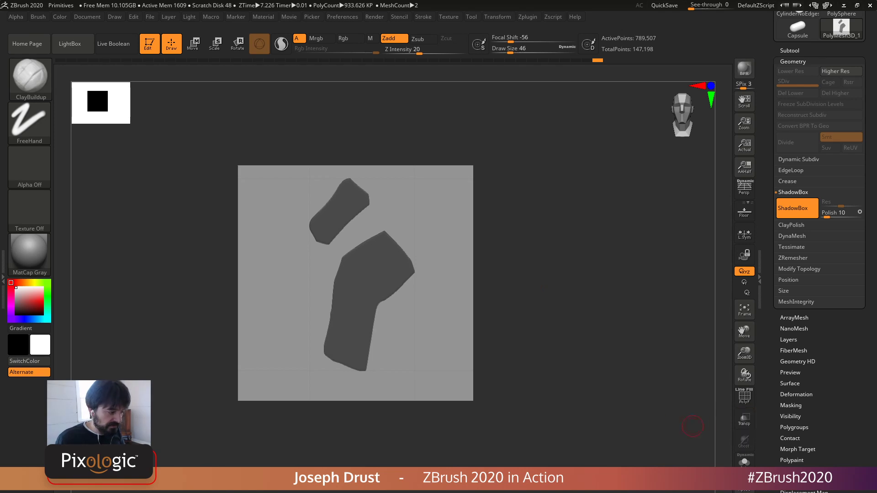
pyautogui.moveTo(638, 351); pyautogui.dragTo(461, 289)
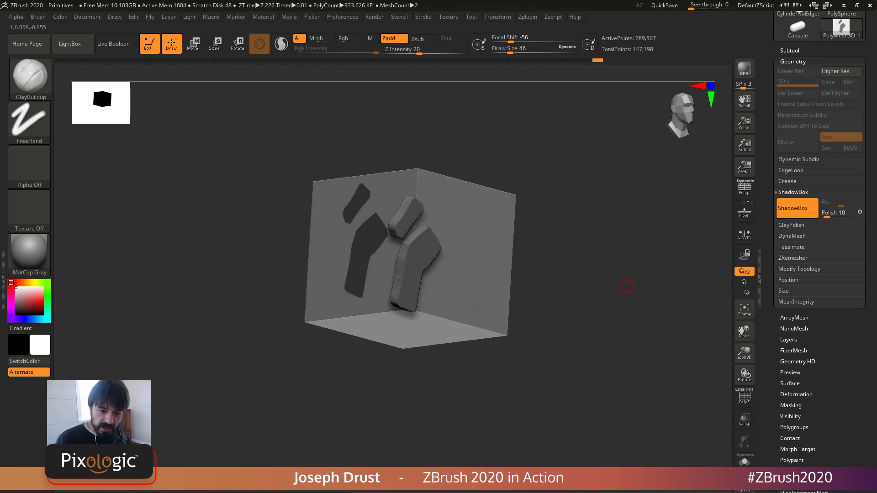
pyautogui.keyDown('shift'); pyautogui.moveTo(626, 286); pyautogui.dragTo(610, 274); pyautogui.keyUp('shift')
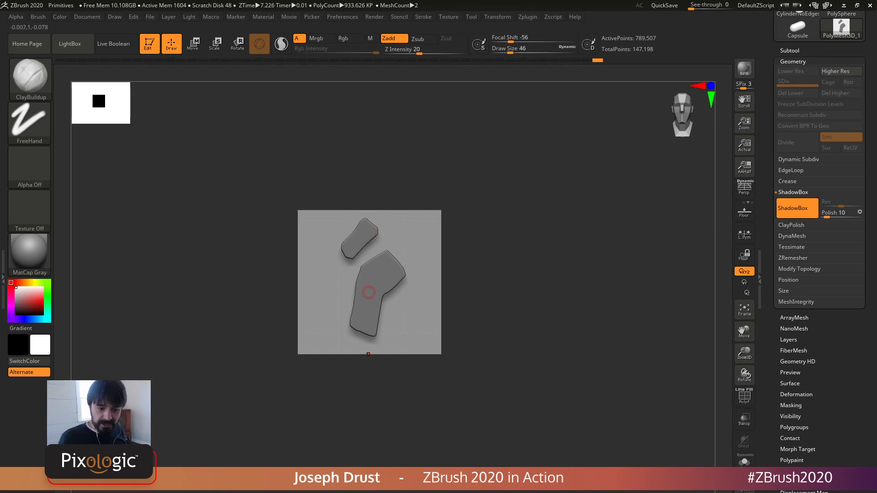
pyautogui.scroll(3, 818, 182)
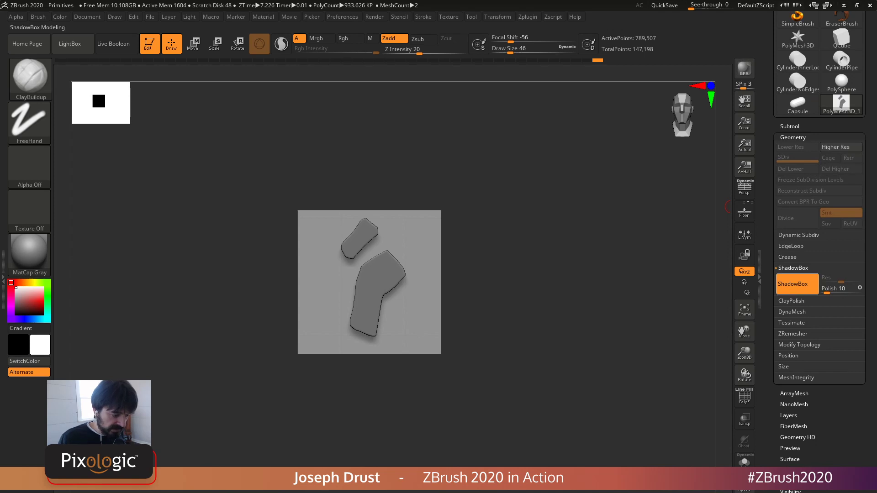
pyautogui.click(793, 284)
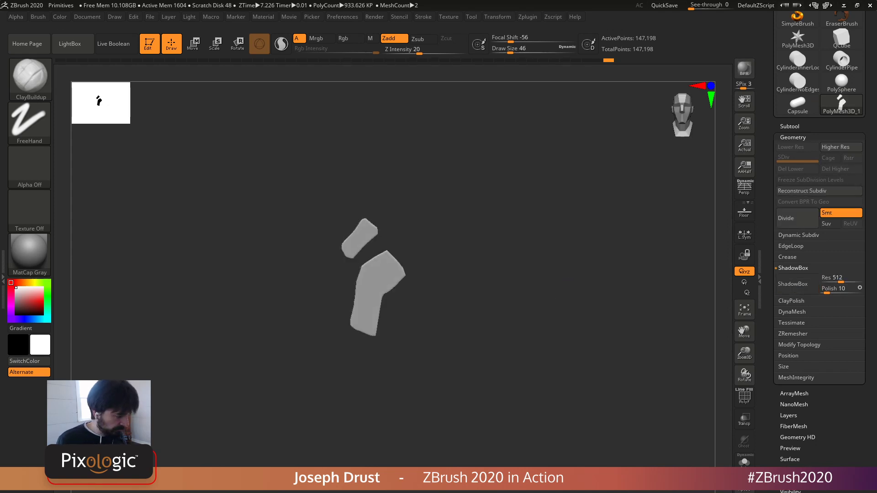
# Step: Duplicate the extruded subtool, then enlarge the copy and shift it downward over the original
pyautogui.moveTo(869, 256); pyautogui.dragTo(869, 249)
pyautogui.click(790, 121)
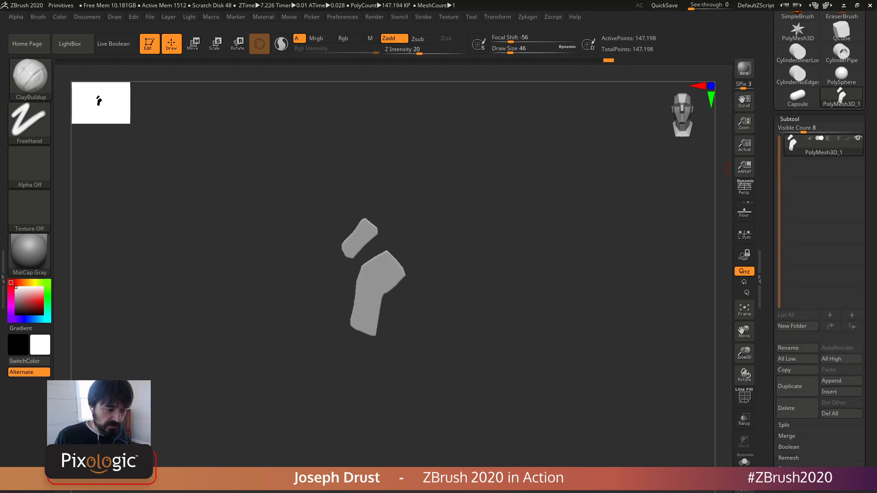
pyautogui.moveTo(780, 219); pyautogui.dragTo(780, 272)
pyautogui.click(789, 439)
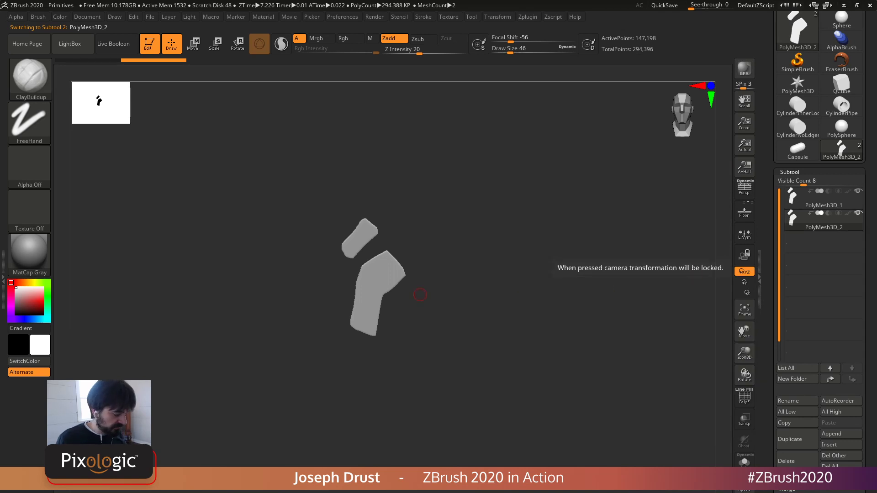
pyautogui.press('w')
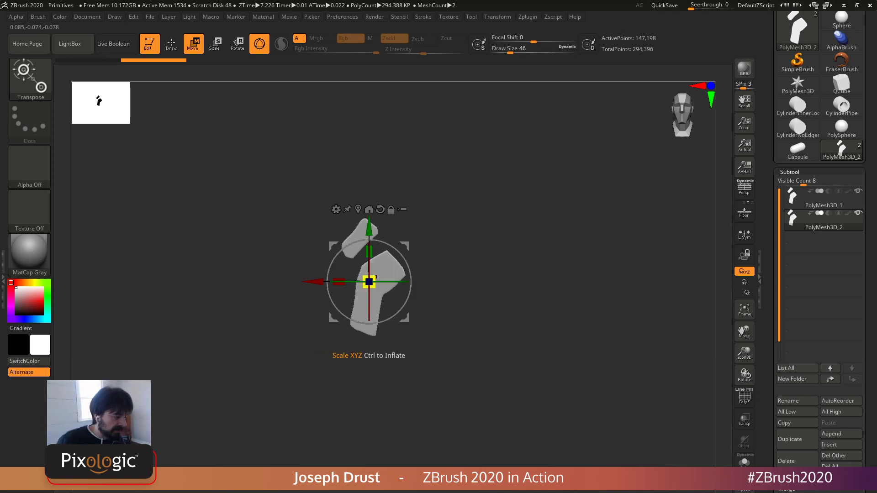
pyautogui.moveTo(382, 268); pyautogui.dragTo(427, 298)
# Step: Turn the enlarged duplicate into a ShadowBox at resolution 512 and clear its mask so the box is empty
pyautogui.scroll(-5, 820, 237)
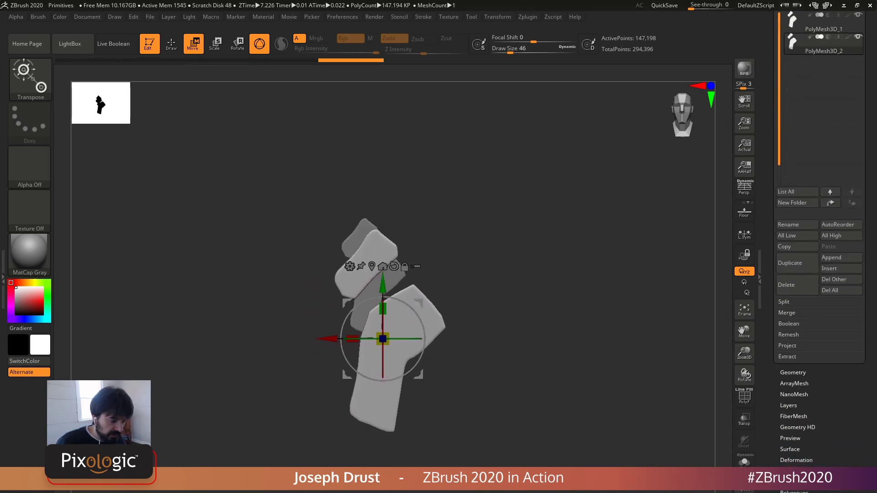
pyautogui.scroll(-1, 819, 238)
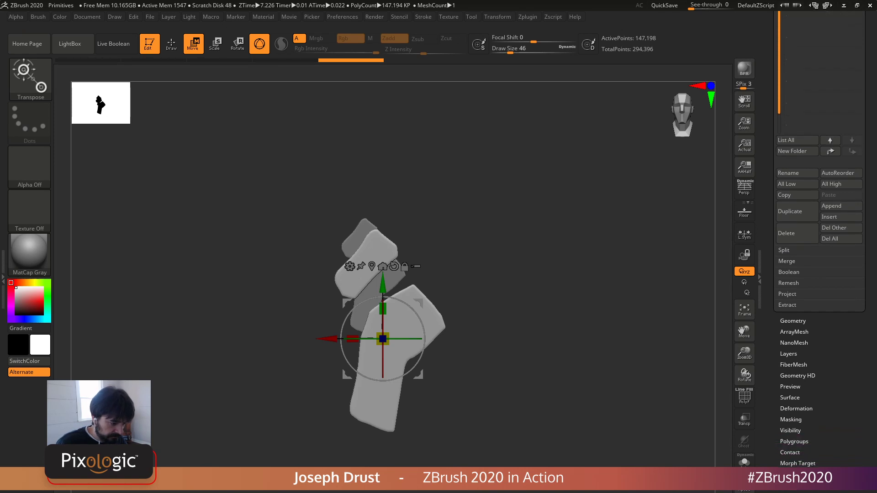
pyautogui.scroll(-1, 819, 292)
pyautogui.click(793, 304)
pyautogui.scroll(-2, 820, 293)
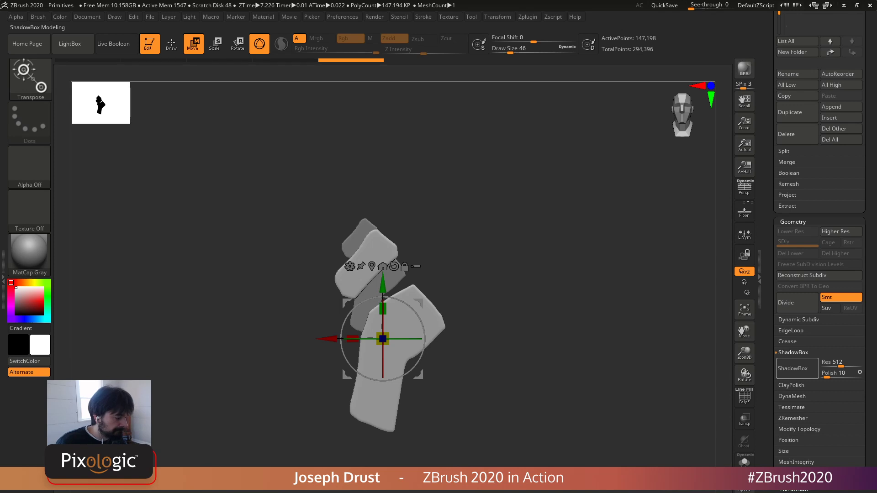
pyautogui.click(793, 368)
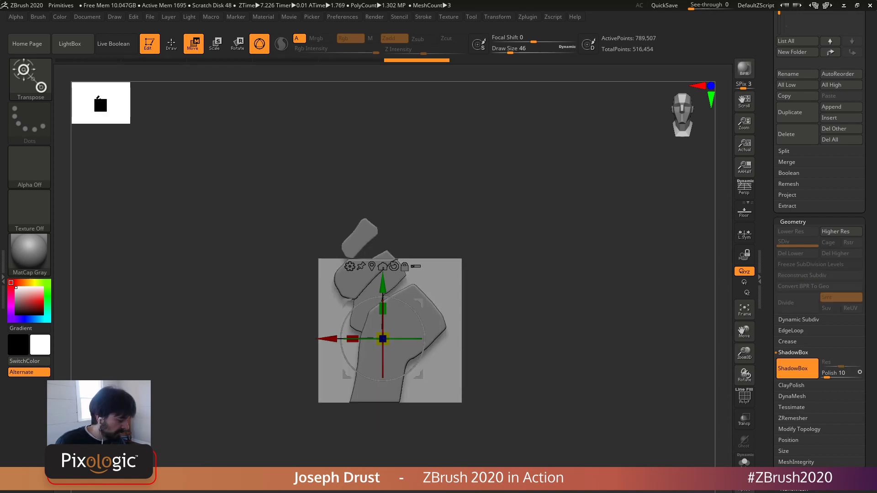
pyautogui.keyDown('ctrl'); pyautogui.moveTo(539, 202); pyautogui.dragTo(583, 295); pyautogui.keyUp('ctrl')
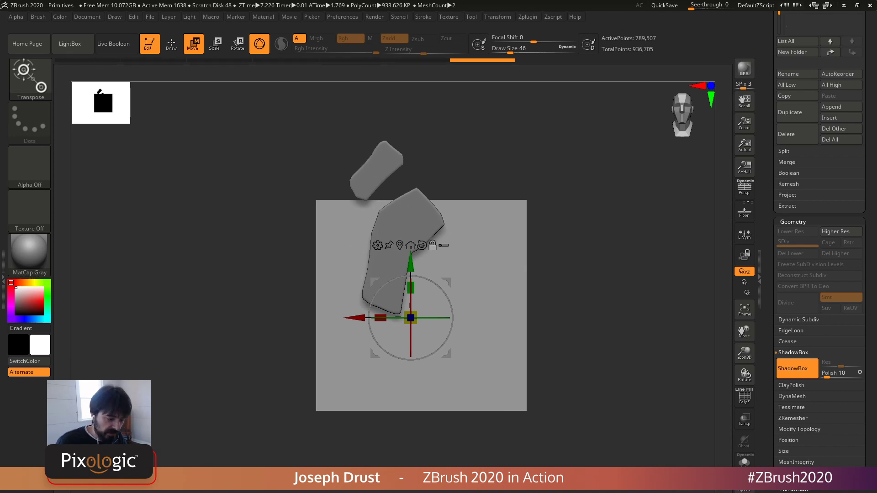
# Step: Enable transparency and mask a long bent leg shape with a foot in the empty ShadowBox, trimming its front edge
pyautogui.press('q')
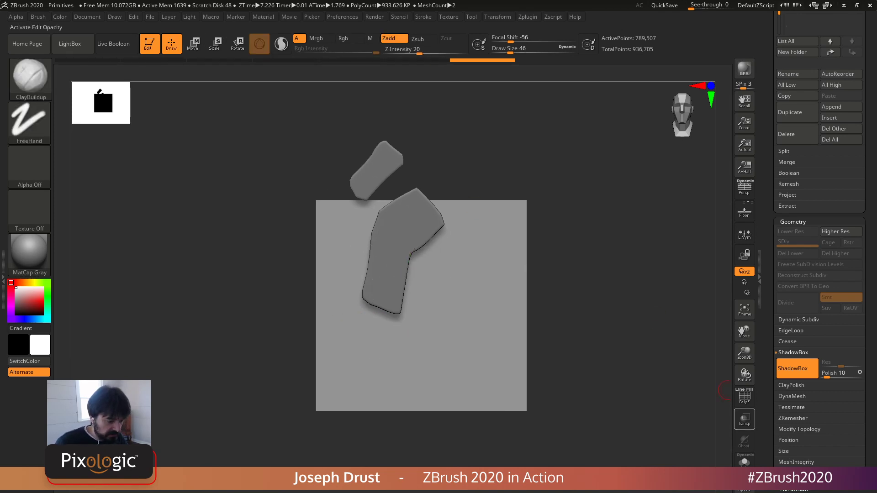
pyautogui.click(744, 419)
pyautogui.press('ctrl')
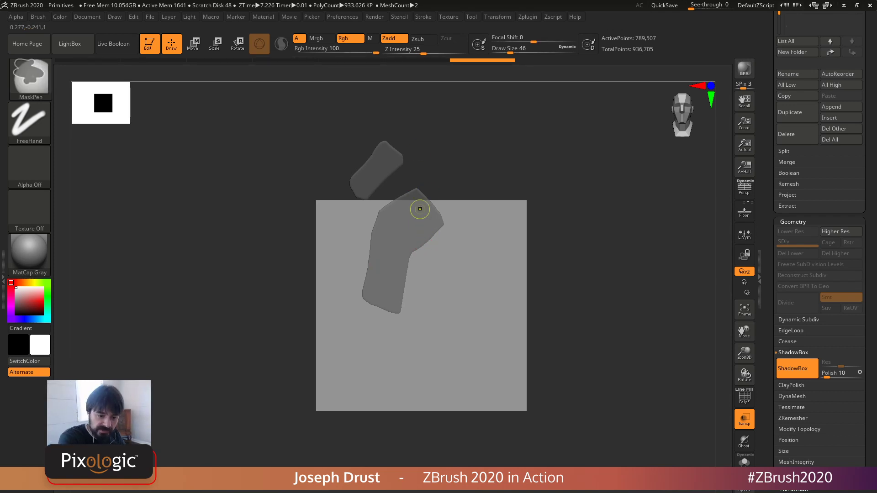
pyautogui.keyDown('ctrl'); pyautogui.moveTo(412, 221); pyautogui.dragTo(459, 367); pyautogui.keyUp('ctrl')
pyautogui.moveTo(425, 281)
pyautogui.keyDown('ctrl'); pyautogui.mouseDown()
pyautogui.moveTo(475, 397)
pyautogui.moveTo(452, 264)
pyautogui.mouseUp(); pyautogui.keyUp('ctrl')
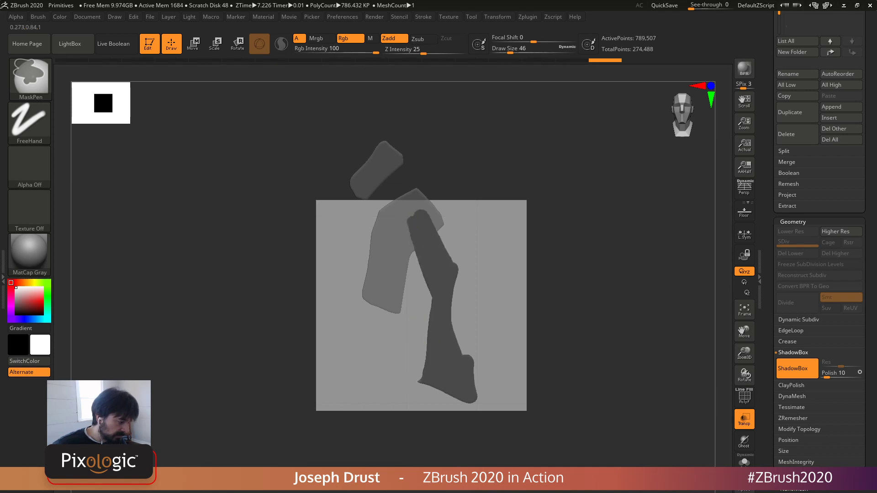
pyautogui.keyDown('ctrl'); pyautogui.keyDown('alt'); pyautogui.moveTo(469, 339); pyautogui.dragTo(478, 402); pyautogui.keyUp('alt'); pyautogui.keyUp('ctrl')
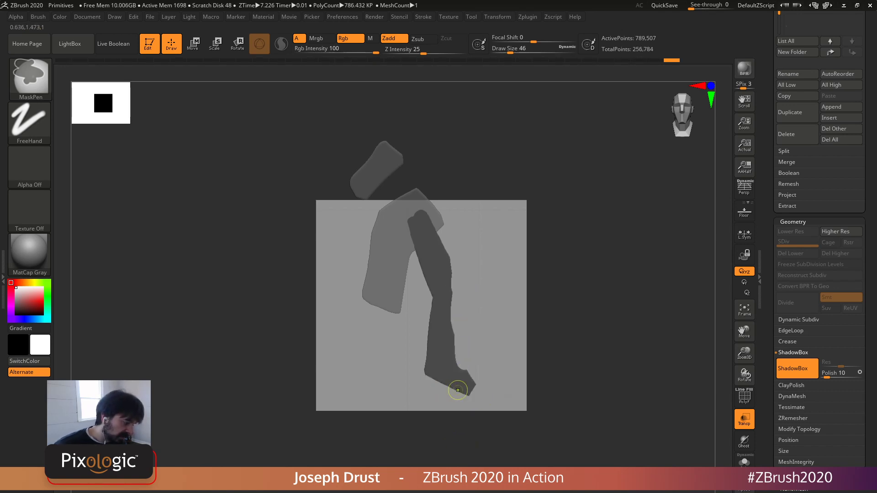
# Step: Mask a small separate toe piece above the foot tip and refine its outline and gap with draw size 23
pyautogui.keyDown('ctrl'); pyautogui.moveTo(489, 350); pyautogui.dragTo(480, 369); pyautogui.keyUp('ctrl')
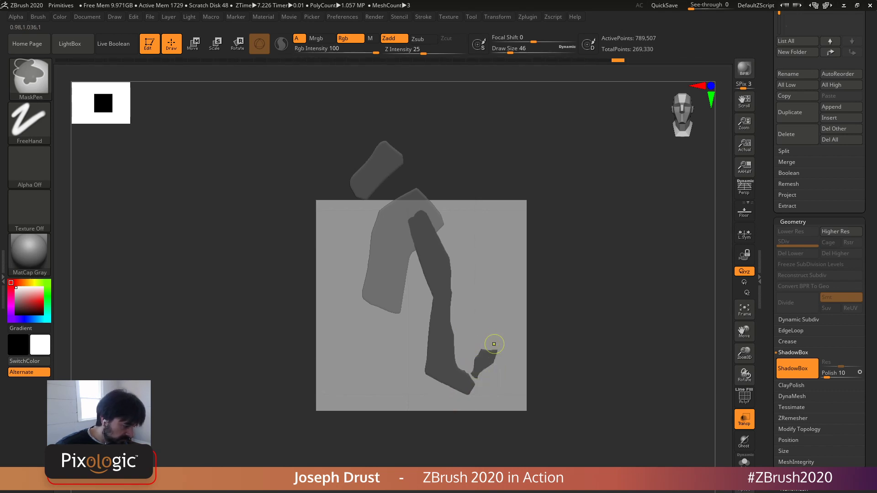
pyautogui.keyDown('ctrl'); pyautogui.keyDown('alt'); pyautogui.moveTo(494, 345); pyautogui.dragTo(484, 380); pyautogui.keyUp('alt'); pyautogui.keyUp('ctrl')
pyautogui.press('space')
pyautogui.click(479, 368)
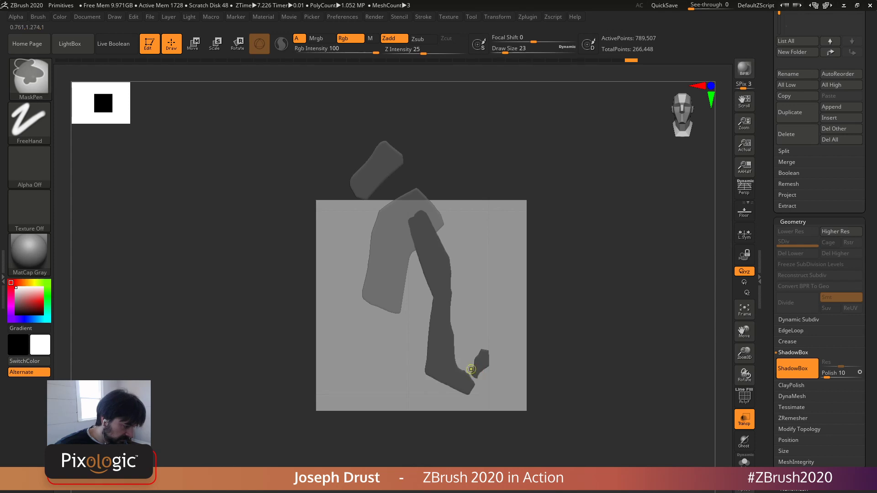
pyautogui.keyDown('ctrl'); pyautogui.keyDown('alt'); pyautogui.moveTo(480, 352); pyautogui.dragTo(486, 336); pyautogui.keyUp('alt'); pyautogui.keyUp('ctrl')
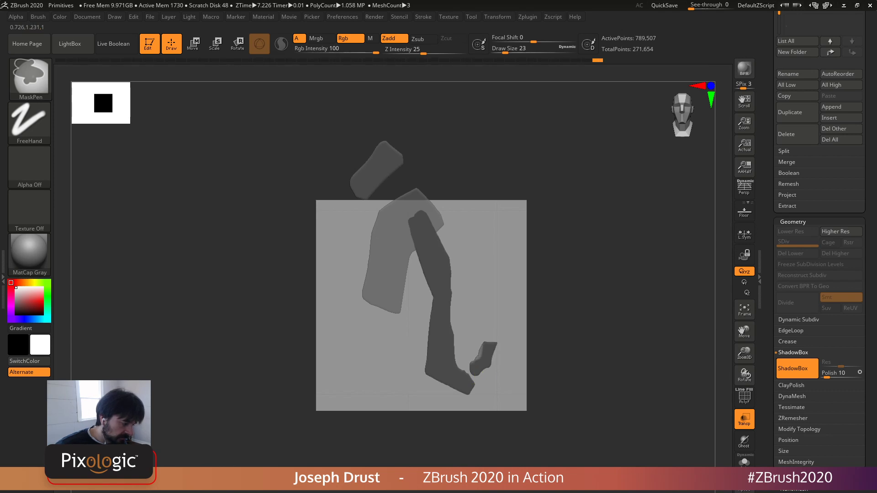
pyautogui.keyDown('ctrl'); pyautogui.keyDown('alt'); pyautogui.moveTo(478, 347); pyautogui.dragTo(465, 373); pyautogui.keyUp('alt'); pyautogui.keyUp('ctrl')
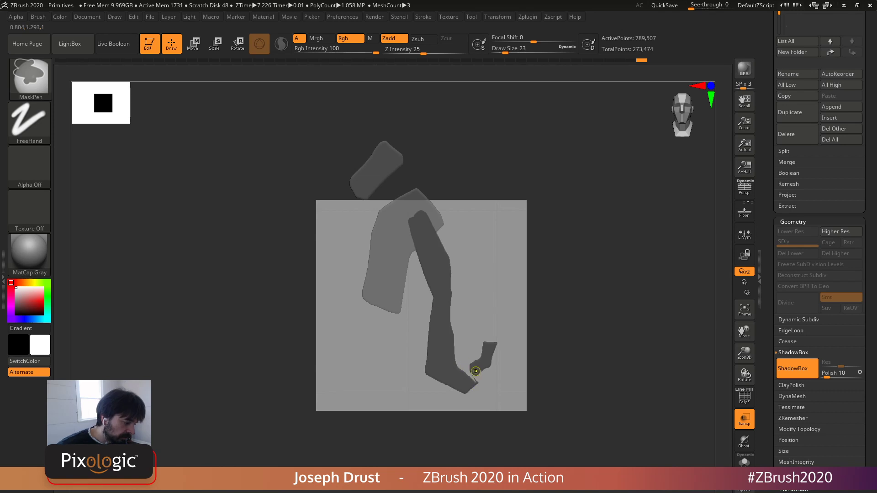
pyautogui.keyDown('ctrl'); pyautogui.keyDown('alt'); pyautogui.moveTo(473, 378); pyautogui.dragTo(466, 373); pyautogui.keyUp('alt'); pyautogui.keyUp('ctrl')
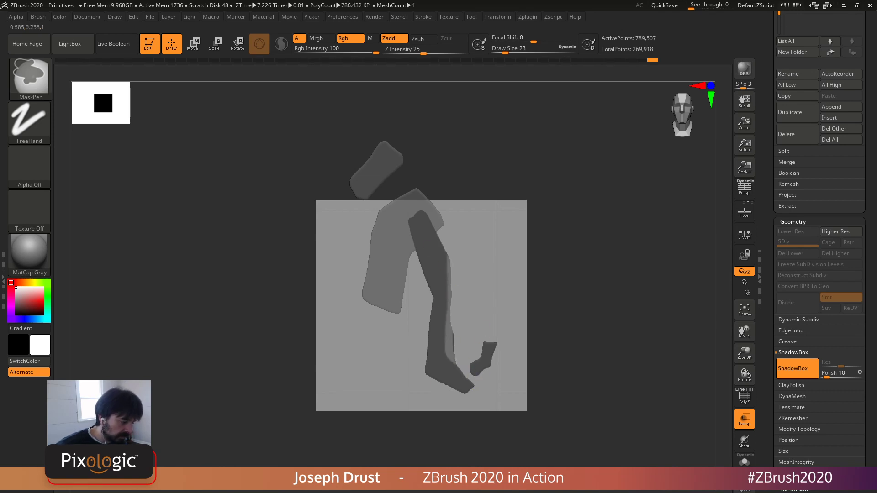
# Step: Reshape the leg mask with a slimmer shin, a protruding angular knee and a pointed upper end, using draw size 29
pyautogui.moveTo(453, 353)
pyautogui.keyDown('ctrl'); pyautogui.keyDown('alt'); pyautogui.mouseDown()
pyautogui.moveTo(458, 284)
pyautogui.moveTo(446, 250)
pyautogui.mouseUp(); pyautogui.keyUp('alt'); pyautogui.keyUp('ctrl')
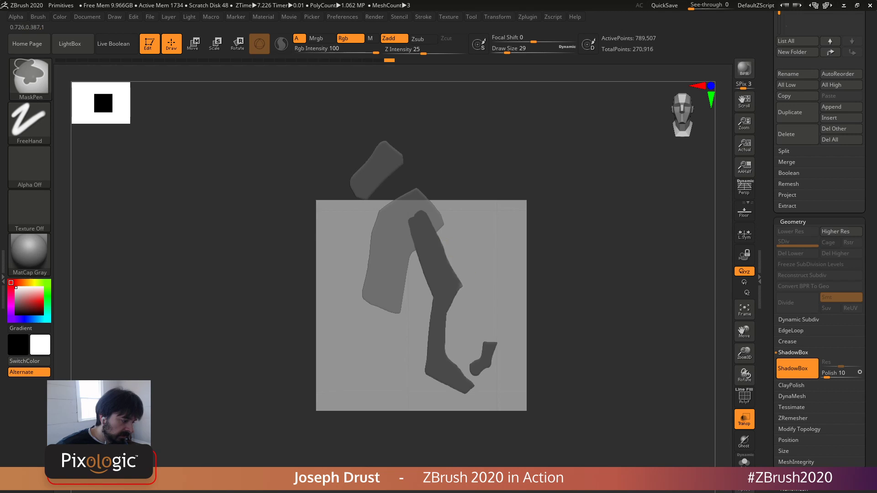
pyautogui.keyDown('ctrl'); pyautogui.moveTo(426, 217); pyautogui.dragTo(437, 248); pyautogui.keyUp('ctrl')
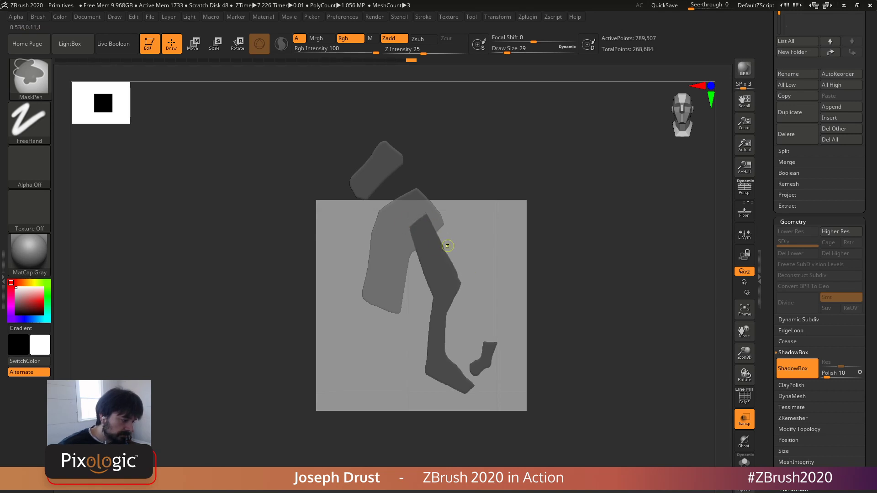
pyautogui.keyDown('ctrl'); pyautogui.keyDown('alt'); pyautogui.moveTo(430, 218); pyautogui.dragTo(462, 288); pyautogui.keyUp('alt'); pyautogui.keyUp('ctrl')
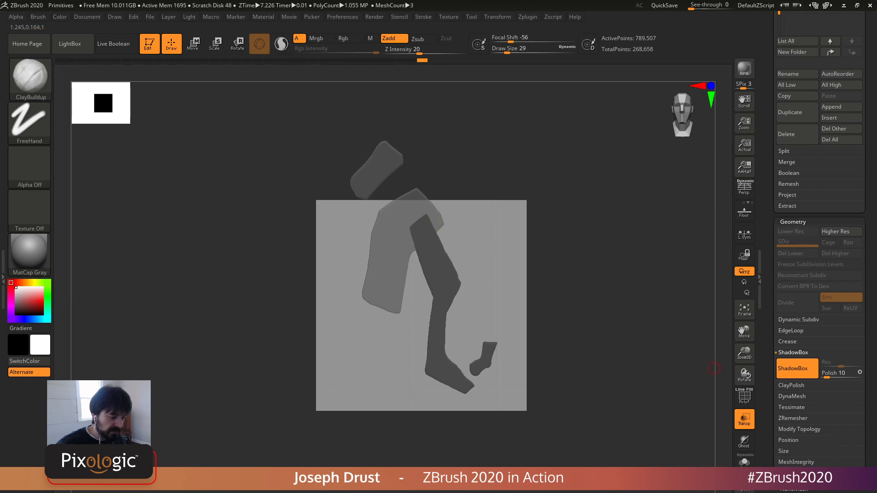
# Step: Exit ShadowBox to convert the leg masks to mesh, and turn off transparency in Move mode
pyautogui.click(796, 369)
pyautogui.moveTo(626, 328); pyautogui.dragTo(574, 292)
pyautogui.press('w')
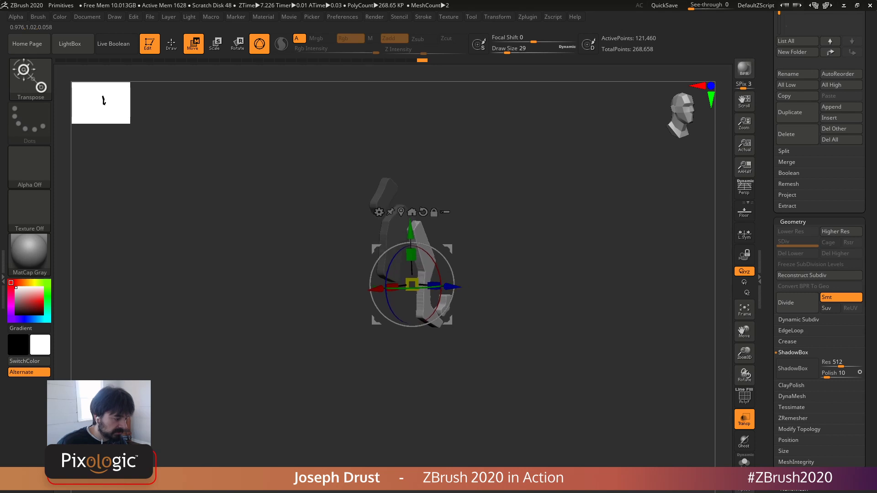
pyautogui.click(744, 419)
# Step: Display the leg pieces' polygroup colours without wireframe lines and inspect the ridges along their side faces
pyautogui.keyDown('alt'); pyautogui.moveTo(658, 352); pyautogui.dragTo(676, 388); pyautogui.keyUp('alt')
pyautogui.click(744, 397)
pyautogui.moveTo(676, 388); pyautogui.dragTo(648, 386)
pyautogui.moveTo(653, 201); pyautogui.dragTo(629, 201)
pyautogui.keyDown('alt'); pyautogui.moveTo(629, 201); pyautogui.dragTo(639, 418); pyautogui.keyUp('alt')
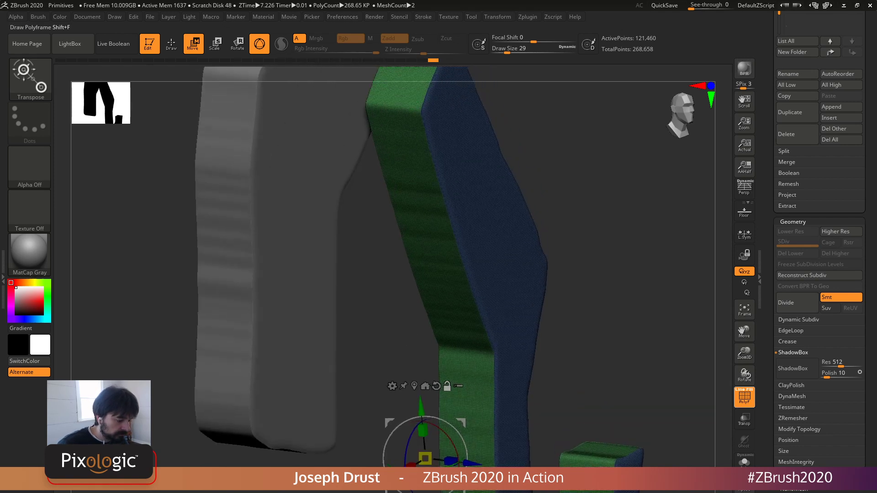
pyautogui.click(745, 397)
pyautogui.keyDown('alt'); pyautogui.moveTo(658, 296); pyautogui.dragTo(654, 394); pyautogui.keyUp('alt')
pyautogui.click(744, 397)
pyautogui.moveTo(662, 356)
pyautogui.mouseDown()
pyautogui.moveTo(678, 370)
pyautogui.moveTo(657, 371)
pyautogui.mouseUp()
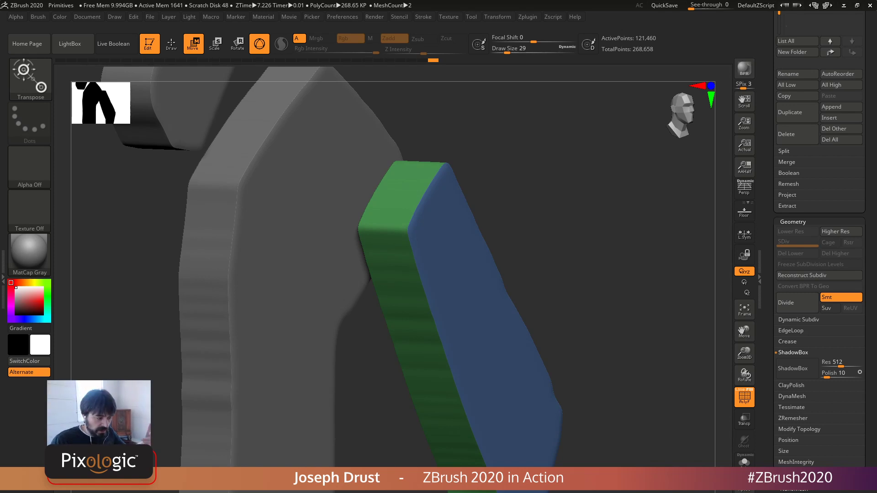
pyautogui.keyDown('ctrl'); pyautogui.moveTo(434, 292); pyautogui.dragTo(440, 205, button='right'); pyautogui.keyUp('ctrl')
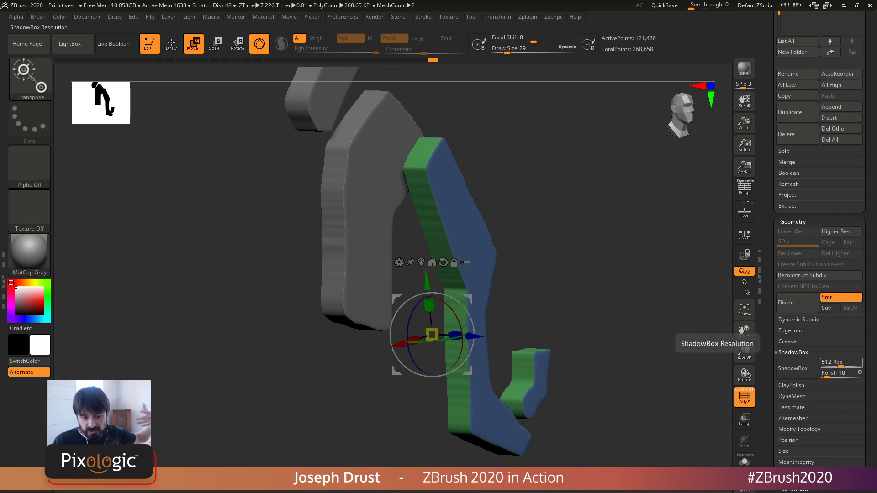
pyautogui.moveTo(640, 256); pyautogui.dragTo(615, 255)
# Step: Smooth the leg pieces with Polish By Groups, using its open-circle mode
pyautogui.moveTo(871, 434); pyautogui.dragTo(870, 87)
pyautogui.click(796, 208)
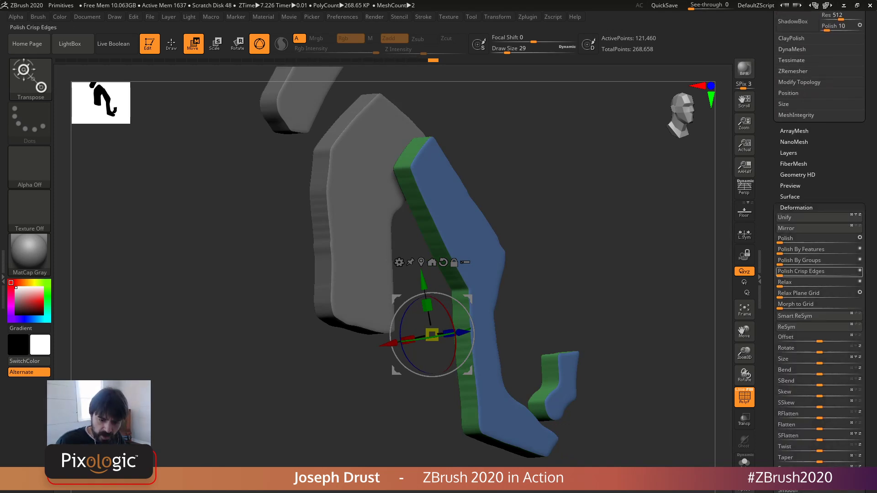
pyautogui.click(859, 260)
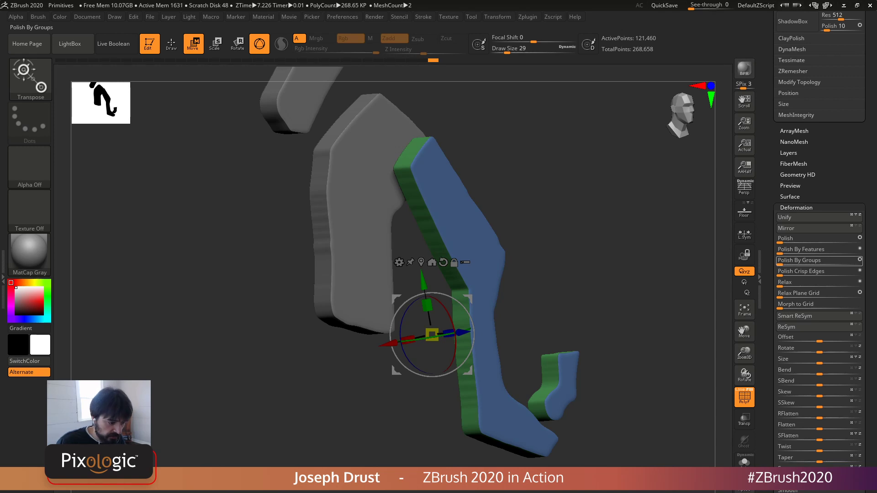
pyautogui.click(793, 262)
pyautogui.moveTo(612, 274); pyautogui.dragTo(591, 278)
# Step: Open the Crease settings and read the description of the Bevel Width option
pyautogui.moveTo(868, 197); pyautogui.dragTo(867, 350)
pyautogui.click(788, 148)
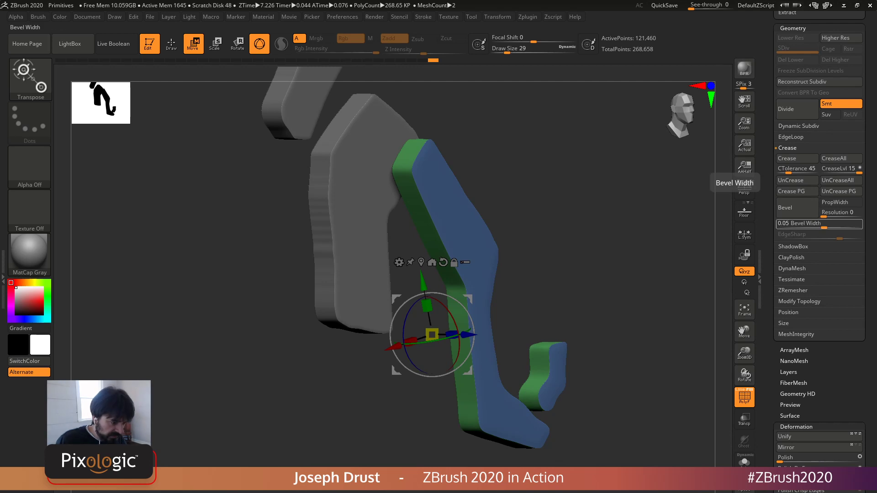
pyautogui.press('ctrl')
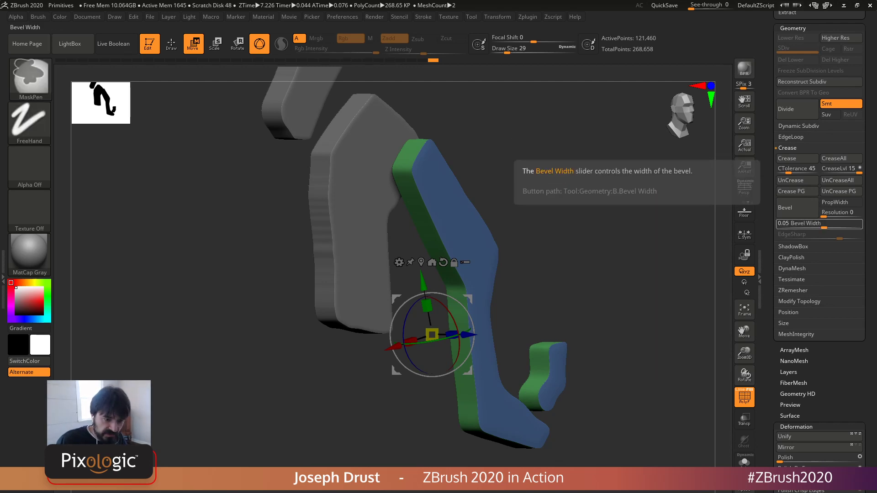
pyautogui.moveTo(612, 274)
pyautogui.mouseDown()
pyautogui.moveTo(607, 262)
pyautogui.moveTo(616, 288)
pyautogui.mouseUp()
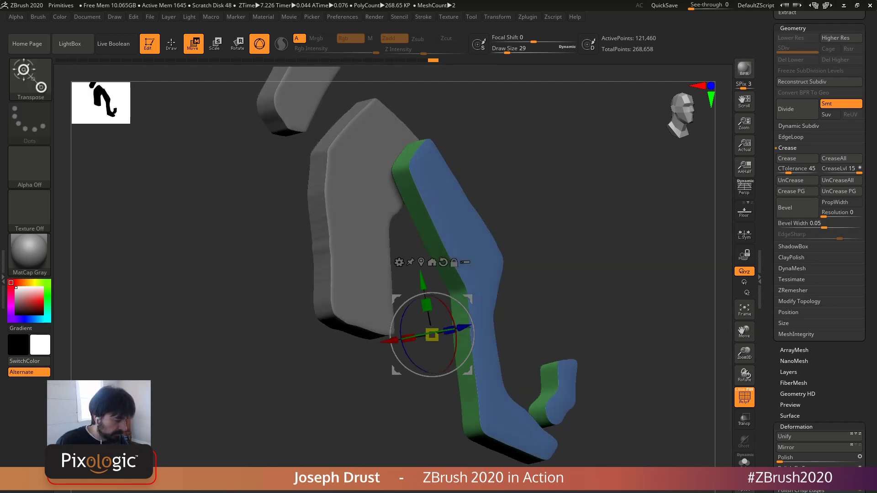
# Step: Bevel the edges between polygroups on the lower-leg pieces with a Bevel Width of 0.0807
pyautogui.keyDown('ctrl'); pyautogui.moveTo(457, 159); pyautogui.dragTo(433, 204, button='right'); pyautogui.keyUp('ctrl')
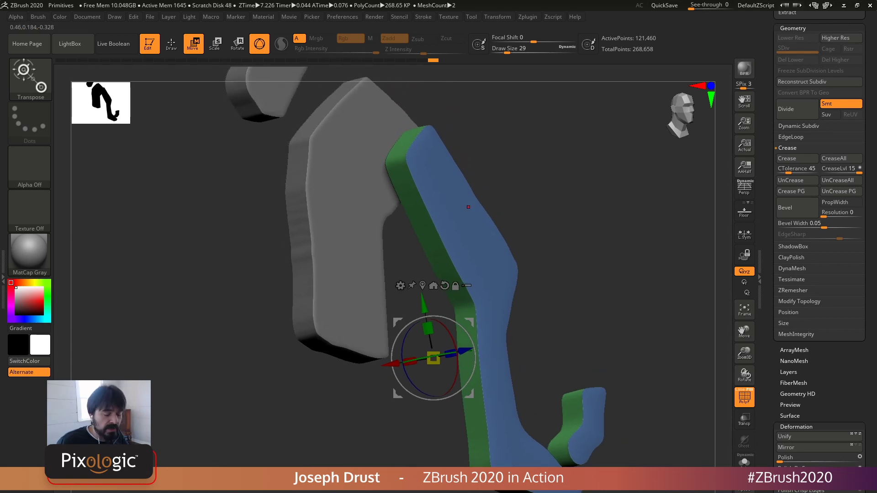
pyautogui.press('ctrl')
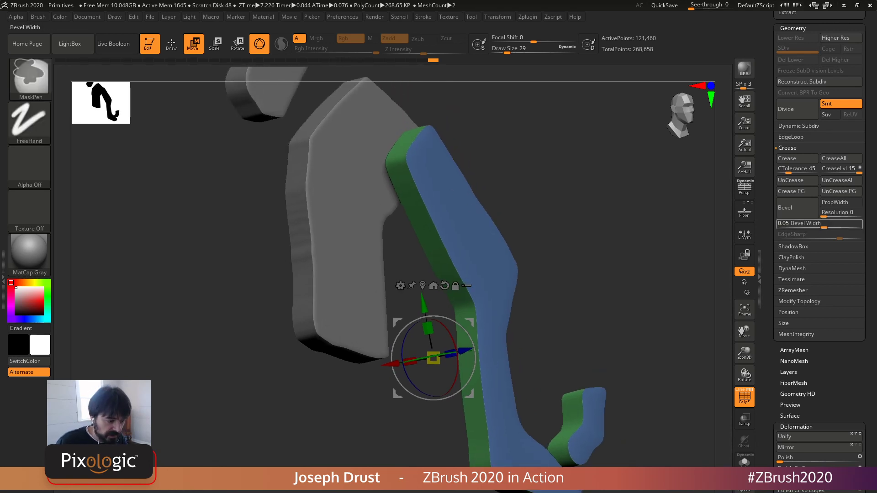
pyautogui.moveTo(824, 226); pyautogui.dragTo(830, 225)
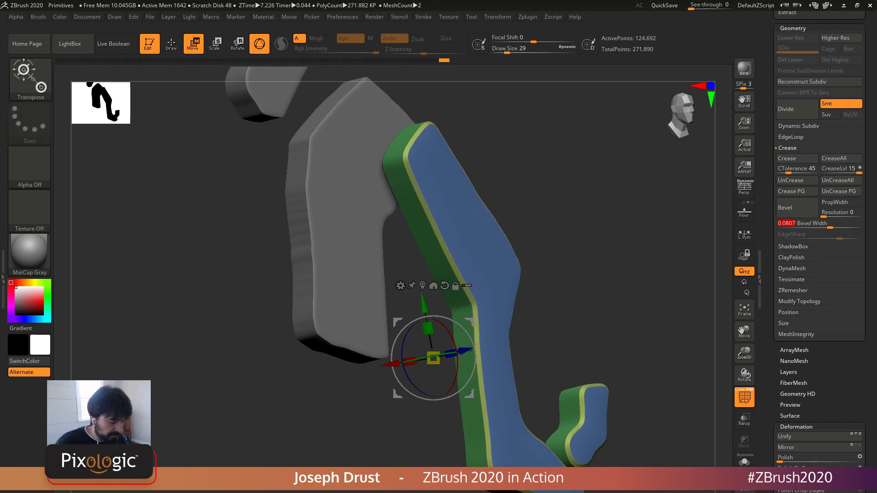
pyautogui.moveTo(639, 256)
pyautogui.mouseDown()
pyautogui.moveTo(566, 258)
pyautogui.moveTo(584, 258)
pyautogui.moveTo(585, 229)
pyautogui.moveTo(676, 256)
pyautogui.moveTo(630, 256)
pyautogui.moveTo(644, 256)
pyautogui.mouseUp()
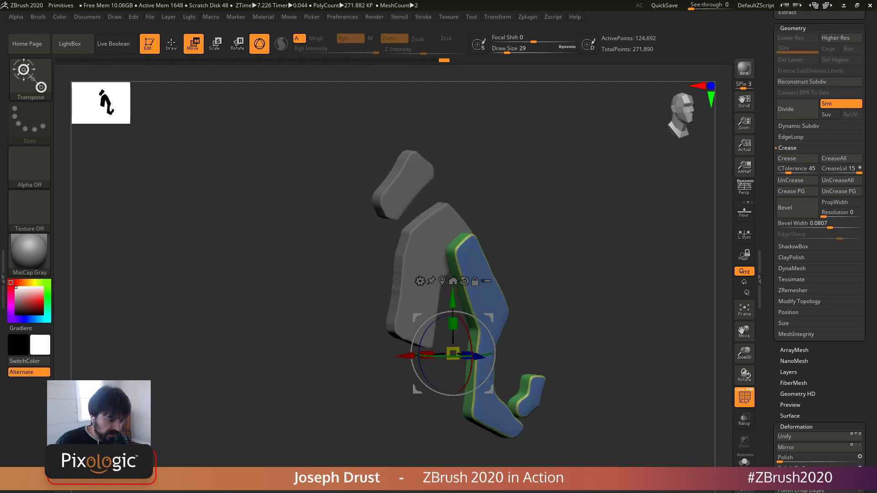
# Step: Mirror and weld the lower-leg pieces across the Z axis to make the matching leg behind the upper-leg piece
pyautogui.click(799, 302)
pyautogui.click(804, 333)
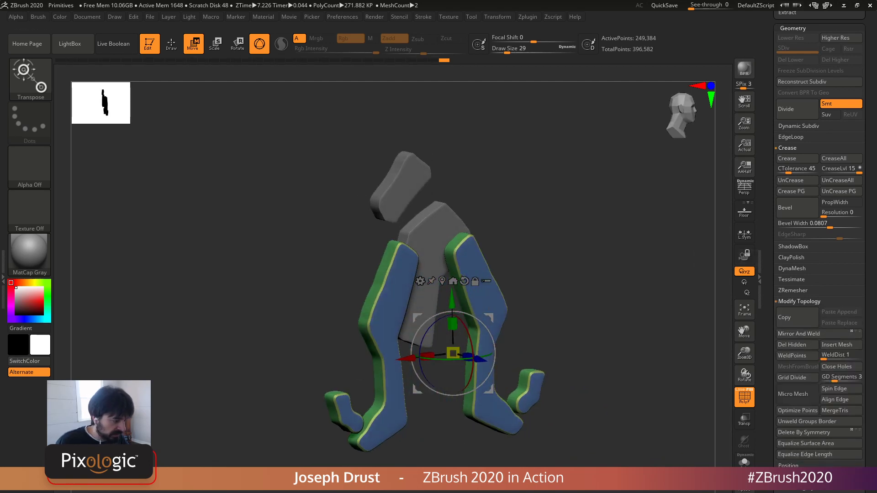
pyautogui.hotkey('ctrl', 'z')
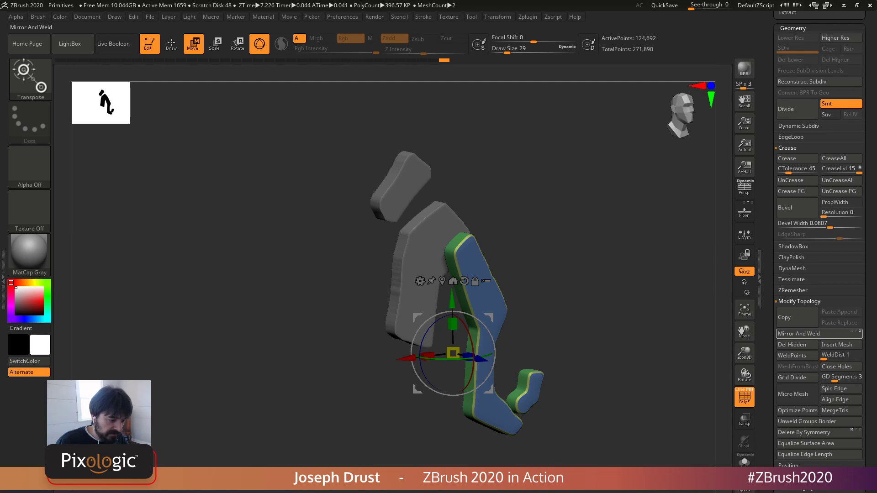
pyautogui.click(804, 334)
pyautogui.moveTo(621, 274); pyautogui.dragTo(651, 274)
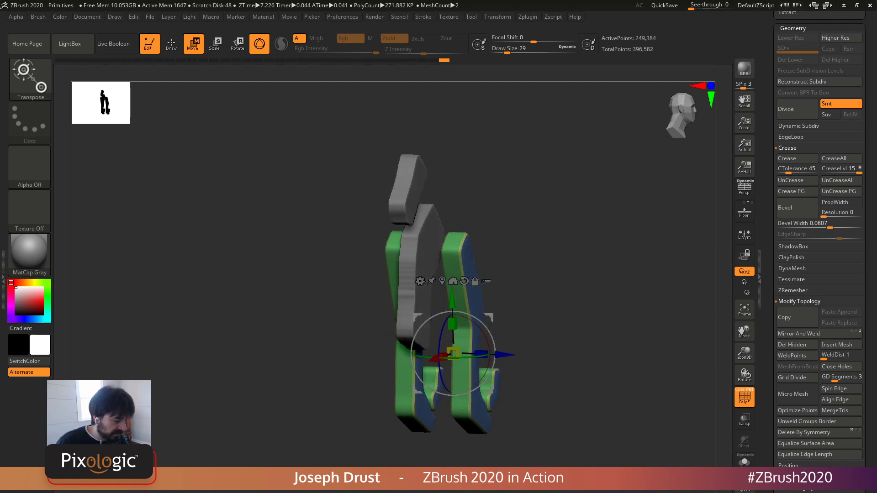
# Step: Turn on symmetry and move the two mirrored lower legs outward along Z, away from the upper-leg piece between them
pyautogui.keyDown('shift'); pyautogui.moveTo(548, 383); pyautogui.dragTo(555, 384); pyautogui.keyUp('shift')
pyautogui.moveTo(508, 354)
pyautogui.mouseDown()
pyautogui.moveTo(541, 354)
pyautogui.moveTo(523, 354)
pyautogui.mouseUp()
pyautogui.hotkey('ctrl', 'z')
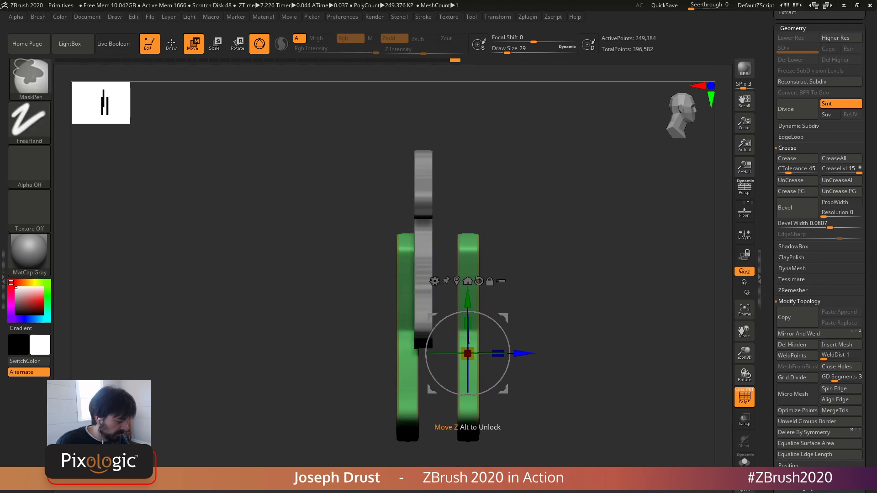
pyautogui.hotkey('ctrl', 'z')
pyautogui.moveTo(498, 17)
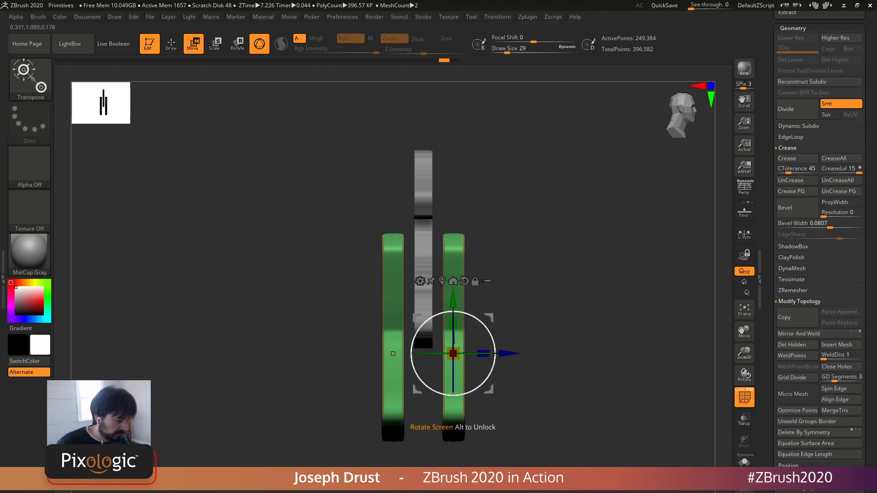
pyautogui.moveTo(509, 354); pyautogui.dragTo(525, 331)
# Step: Make the upper-leg subtool active and smooth its pieces with Polish By Groups
pyautogui.keyDown('alt'); pyautogui.click(434, 251); pyautogui.keyUp('alt')
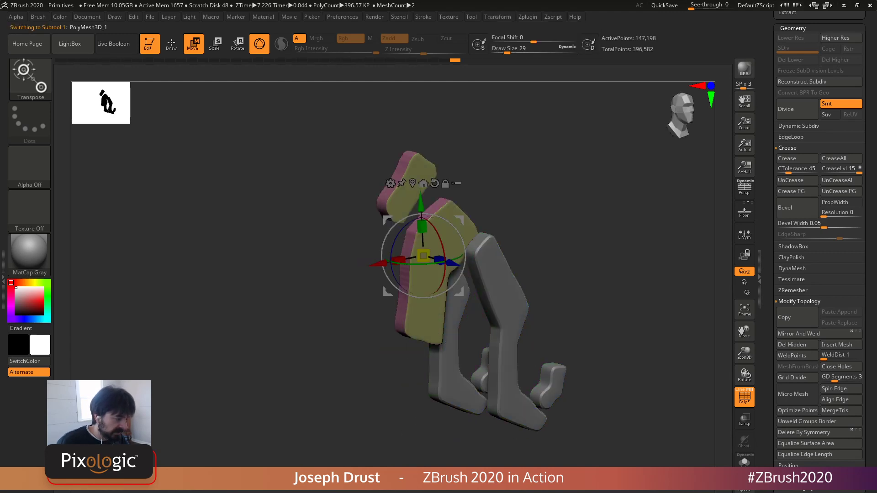
pyautogui.moveTo(539, 283); pyautogui.dragTo(564, 315)
pyautogui.moveTo(868, 457); pyautogui.dragTo(868, 46)
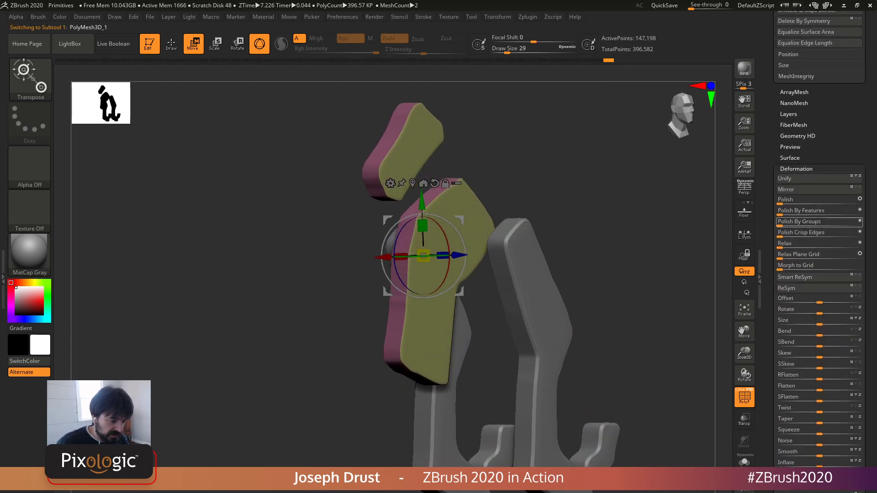
pyautogui.click(799, 223)
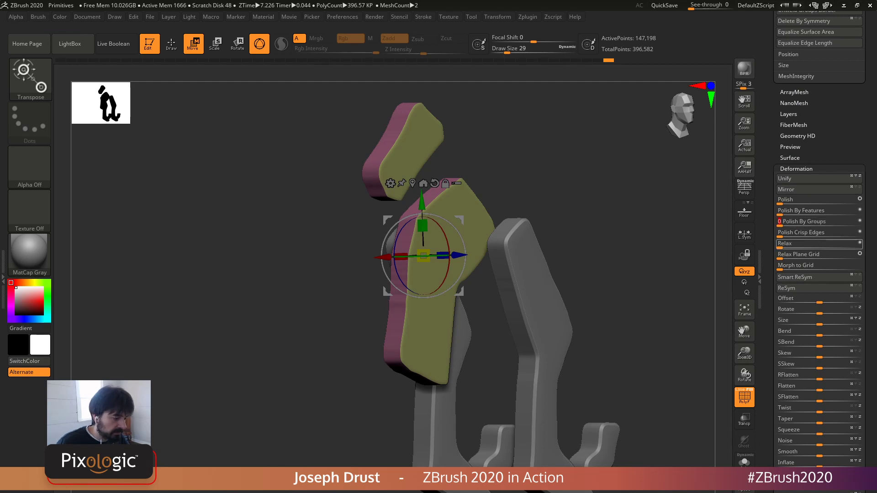
pyautogui.press('Return')
pyautogui.hotkey('ctrl', 'z')
pyautogui.moveTo(799, 222); pyautogui.dragTo(822, 222)
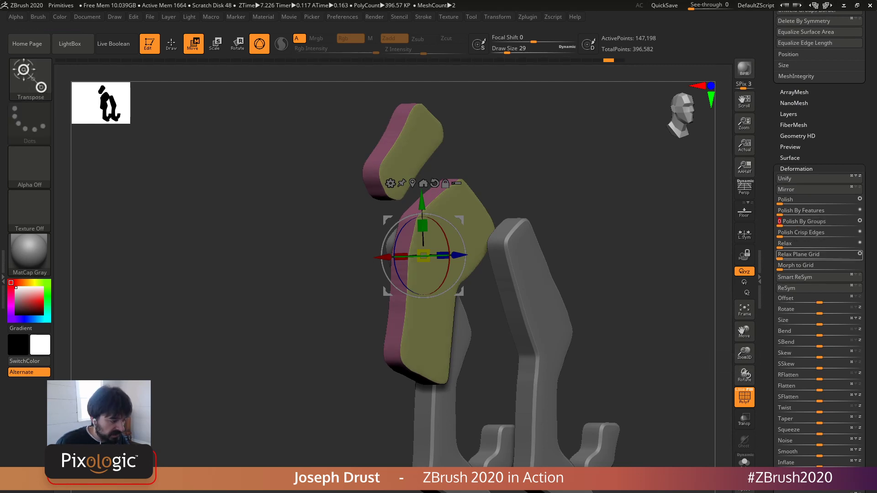
# Step: Bevel the edges between polygroups on the upper-leg pieces with a Bevel Width of 0.08976
pyautogui.moveTo(639, 283); pyautogui.dragTo(606, 284)
pyautogui.scroll(10, 820, 239)
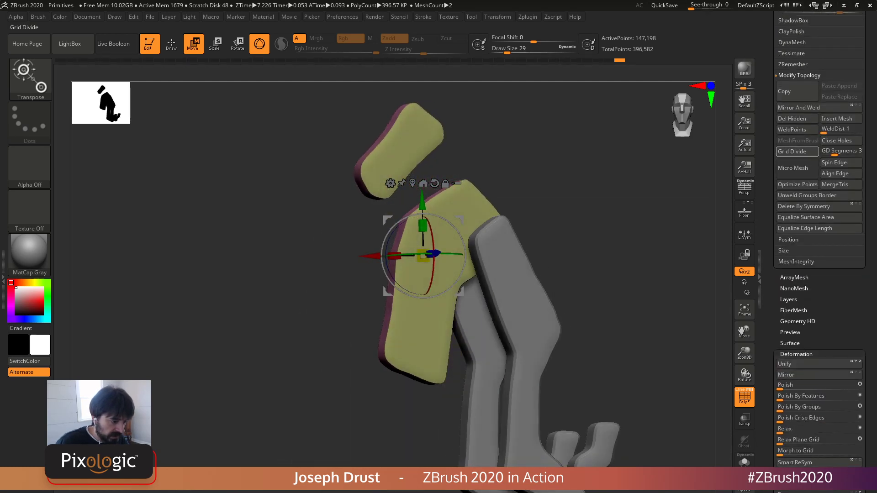
pyautogui.scroll(1, 820, 240)
pyautogui.moveTo(817, 121); pyautogui.dragTo(818, 128)
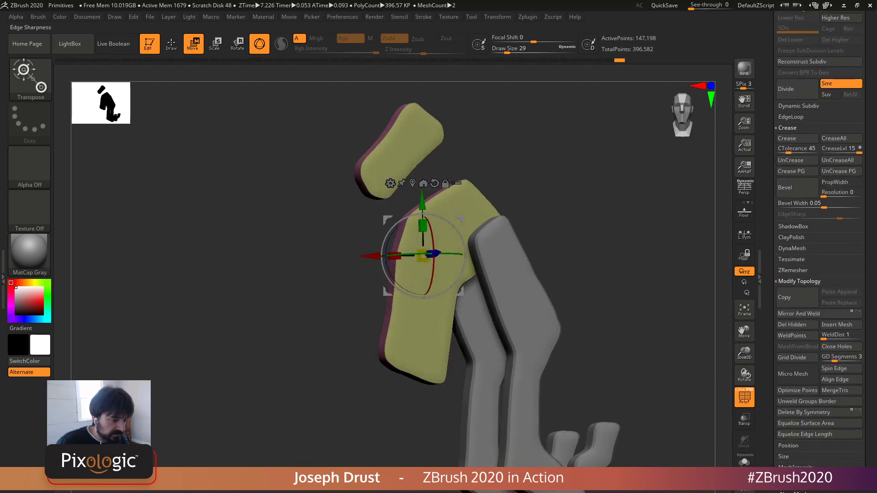
pyautogui.keyDown('ctrl'); pyautogui.moveTo(824, 204); pyautogui.dragTo(831, 205); pyautogui.keyUp('ctrl')
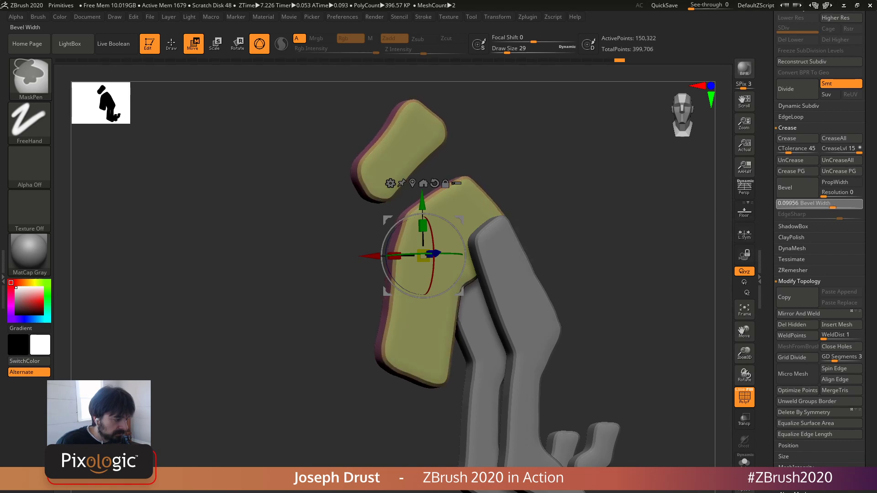
# Step: Scale the upper-leg pieces along Z to make them thicker between the two lower legs
pyautogui.keyDown('shift'); pyautogui.moveTo(379, 274); pyautogui.dragTo(432, 257, button='right'); pyautogui.keyUp('shift')
pyautogui.moveTo(454, 256); pyautogui.dragTo(475, 256)
pyautogui.moveTo(475, 255); pyautogui.dragTo(498, 256)
pyautogui.moveTo(498, 257); pyautogui.dragTo(437, 263, button='right')
pyautogui.keyDown('ctrl'); pyautogui.moveTo(436, 263); pyautogui.dragTo(436, 242, button='right'); pyautogui.keyUp('ctrl')
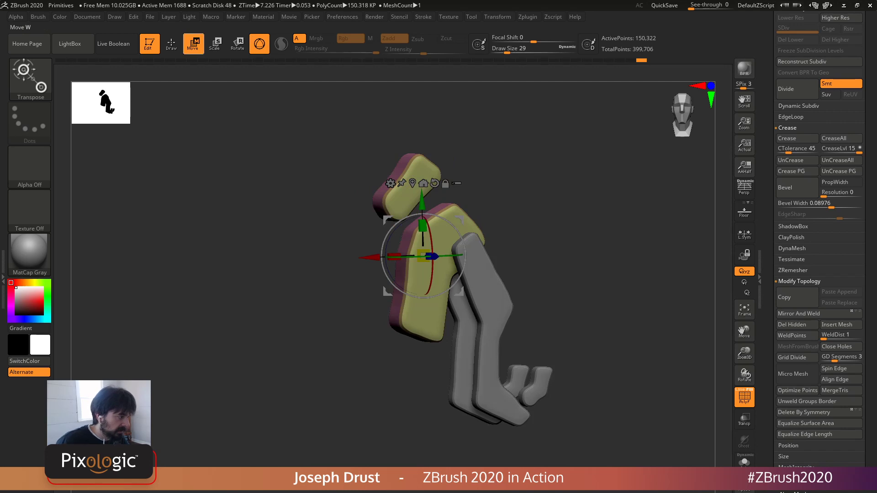
# Step: Return to Draw mode, hide the polygroup colours and turn on perspective
pyautogui.click(172, 43)
pyautogui.hotkey('shift', 'f')
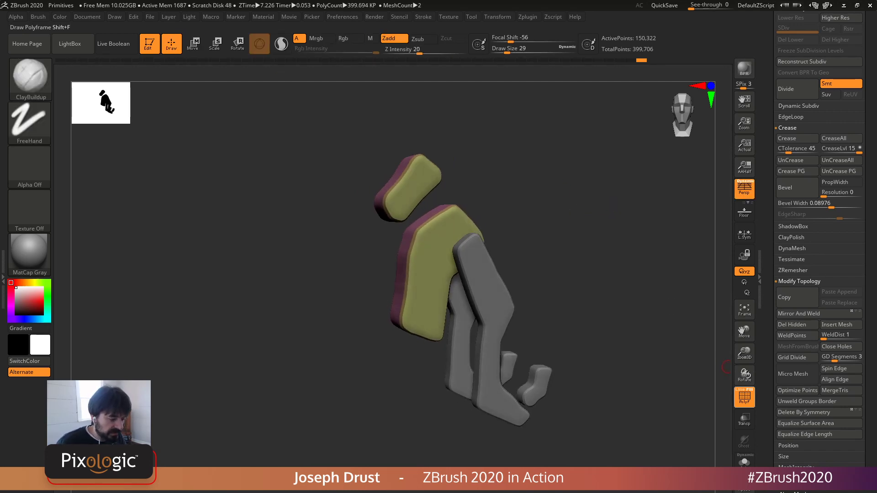
pyautogui.press('p')
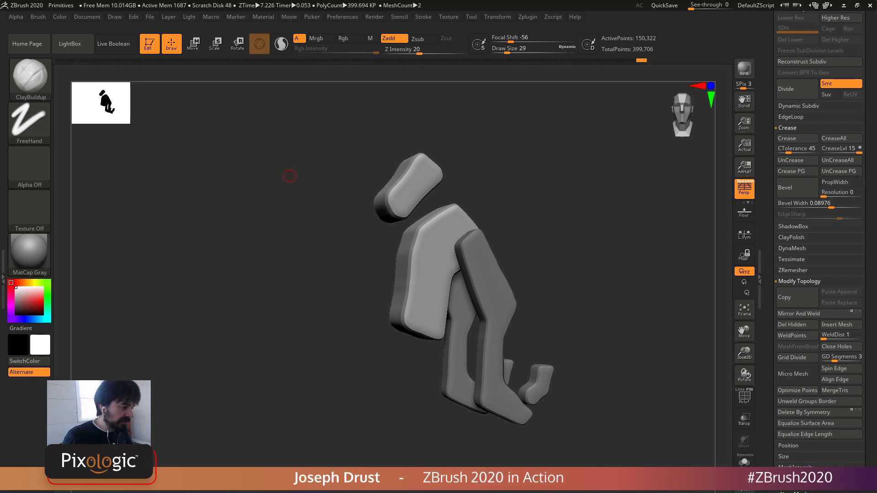
# Step: Load the Spotlight file with the running-figure thumbnail to bring in its set of hard-surface shapes
pyautogui.press(',')
pyautogui.click(459, 73)
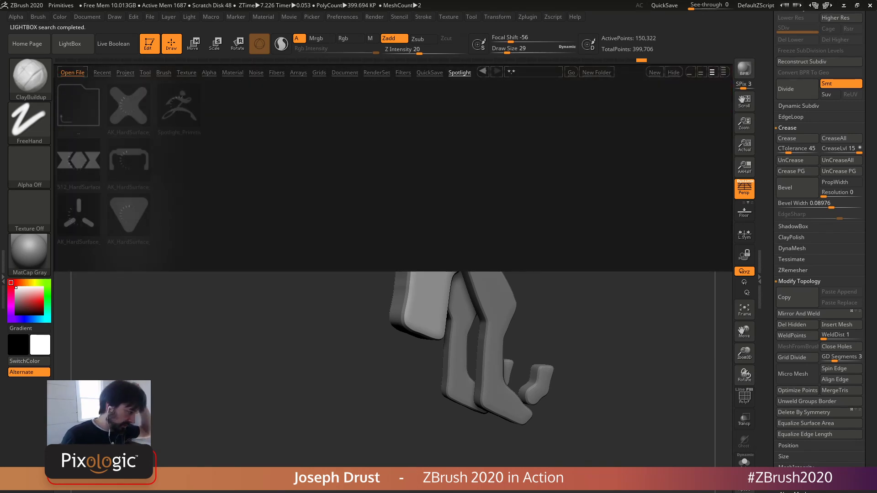
pyautogui.doubleClick(179, 105)
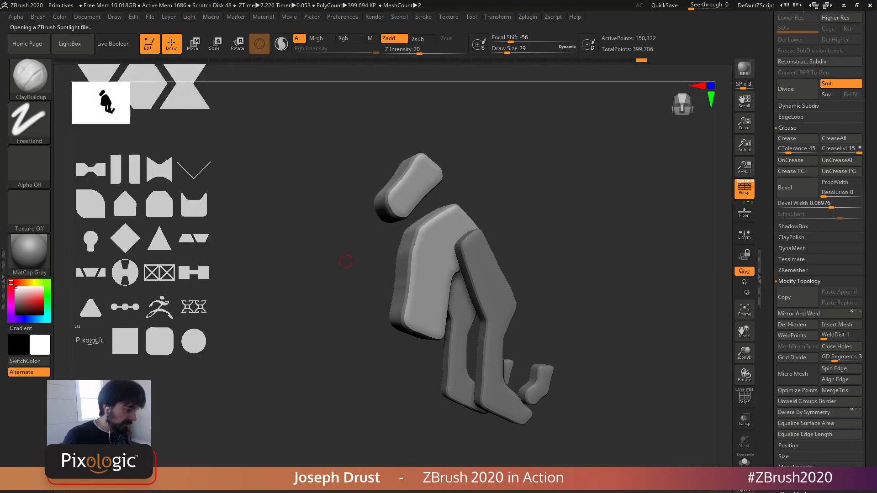
# Step: Turn off perspective, face the model front-on and switch the active tool to the PolyMesh3D star
pyautogui.moveTo(635, 197); pyautogui.dragTo(618, 211)
pyautogui.press('p')
pyautogui.keyDown('shift'); pyautogui.moveTo(618, 211); pyautogui.dragTo(549, 226); pyautogui.keyUp('shift')
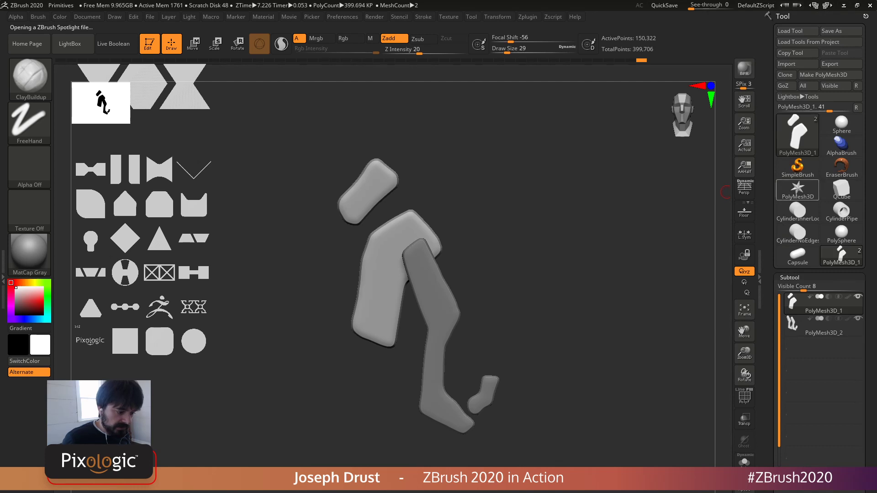
pyautogui.click(797, 187)
pyautogui.keyDown('alt'); pyautogui.moveTo(592, 287); pyautogui.dragTo(561, 244); pyautogui.keyUp('alt')
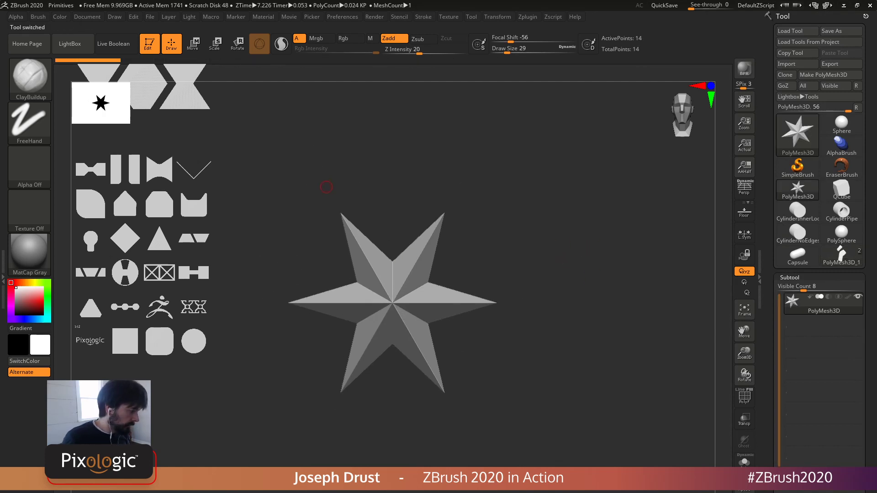
# Step: Enter Spotlight editing, centre the crossed rectangular frame shape on the star and enlarge it beyond the star's width
pyautogui.hotkey('shift', 'z')
pyautogui.hotkey('shift', 'z')
pyautogui.hotkey('shift', 'z')
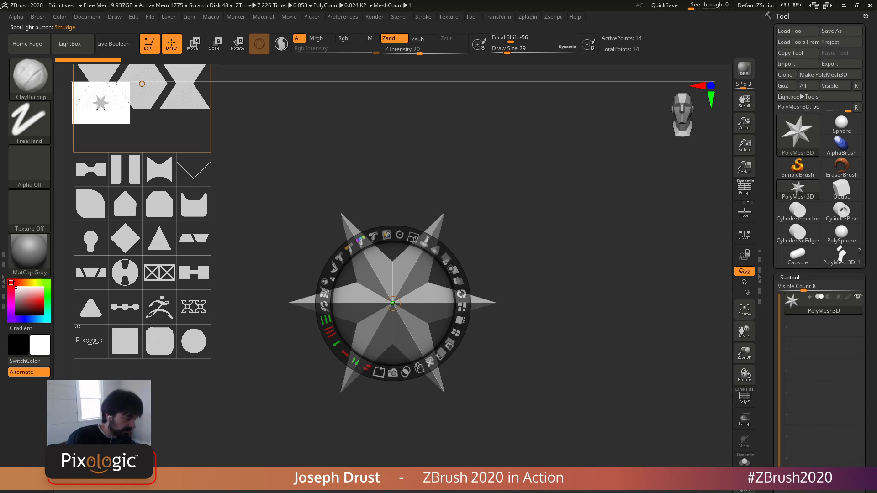
pyautogui.moveTo(163, 273); pyautogui.dragTo(393, 302)
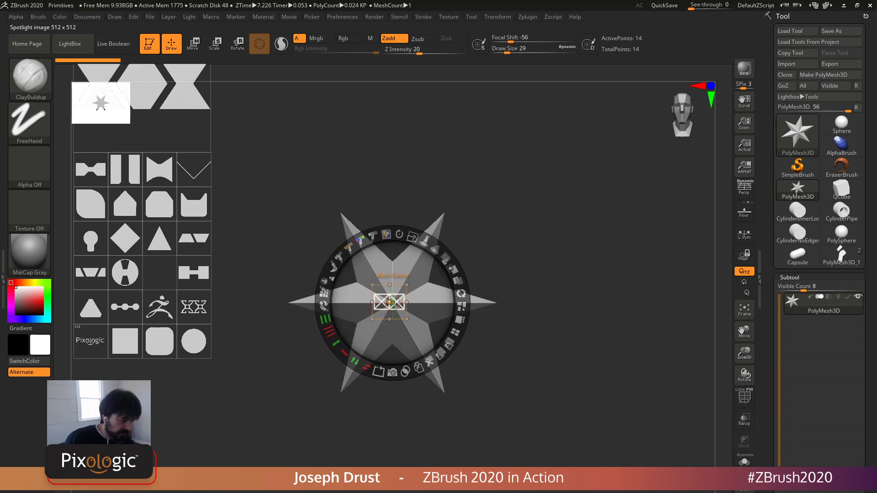
pyautogui.moveTo(390, 302); pyautogui.dragTo(392, 303)
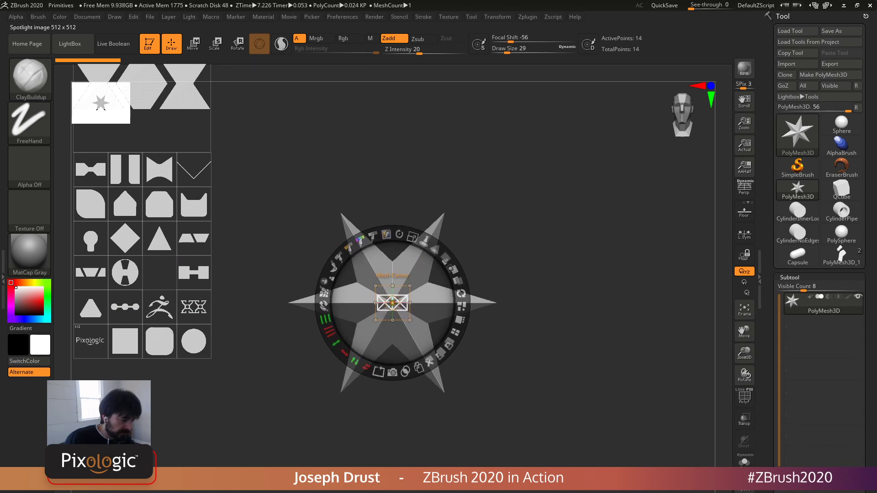
pyautogui.moveTo(413, 237); pyautogui.dragTo(388, 372)
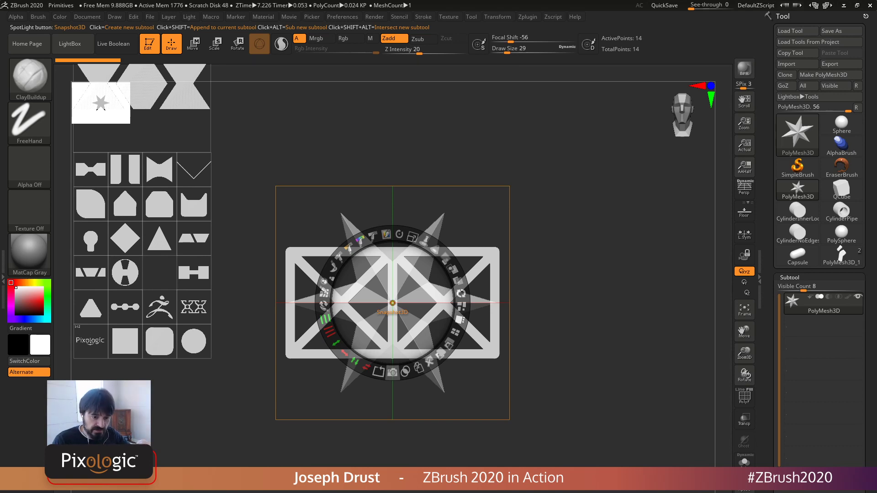
# Step: Create a new subtool from the crossed frame shape with Snapshot3D and leave Spotlight editing
pyautogui.click(392, 372)
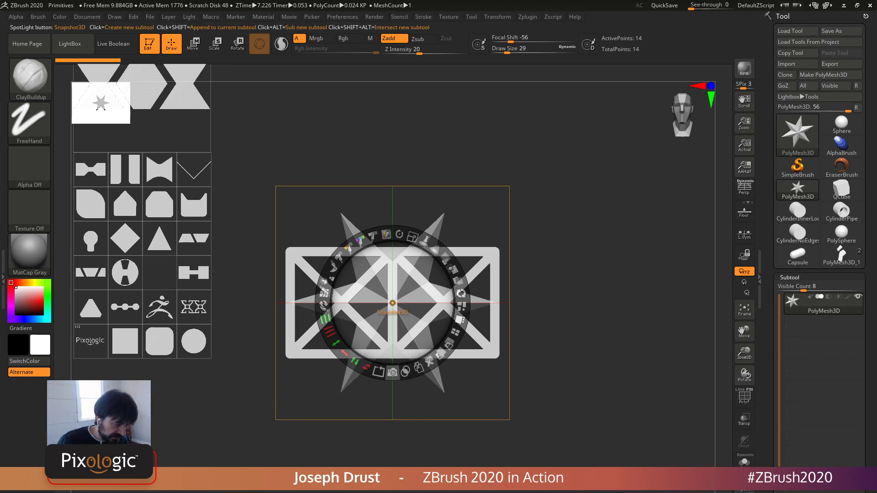
pyautogui.hotkey('shift', 'z')
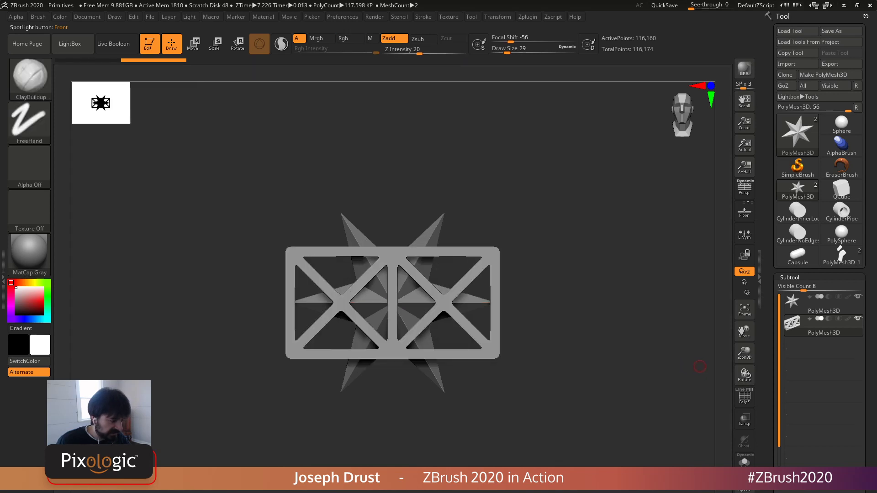
pyautogui.moveTo(727, 364); pyautogui.dragTo(598, 347)
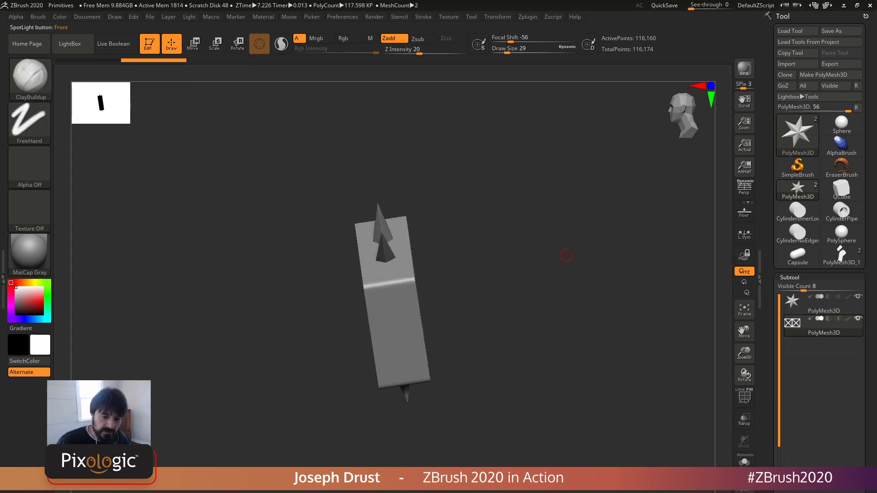
# Step: Move the crossed frame block along its depth so it stands clear of the star
pyautogui.moveTo(566, 255); pyautogui.dragTo(617, 256)
pyautogui.press('w')
pyautogui.moveTo(350, 310); pyautogui.dragTo(481, 287)
pyautogui.moveTo(639, 361)
pyautogui.mouseDown()
pyautogui.moveTo(484, 347)
pyautogui.moveTo(660, 355)
pyautogui.moveTo(640, 354)
pyautogui.mouseUp()
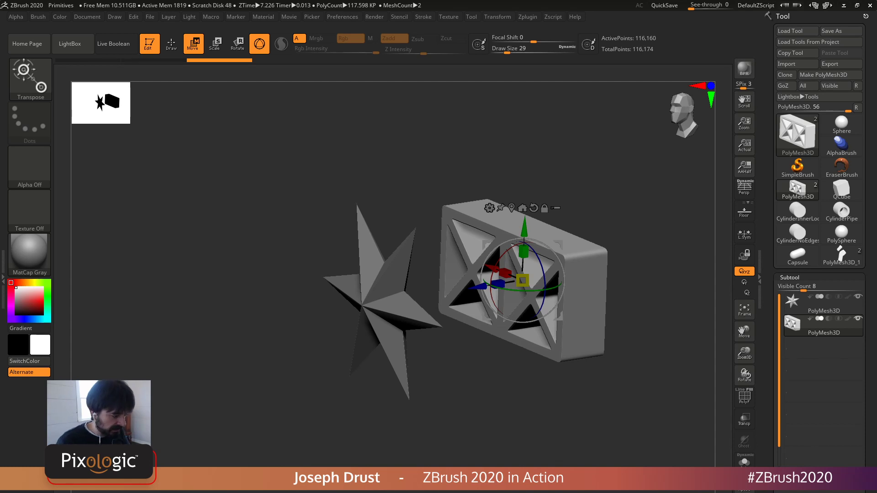
# Step: Display the crossed frame block's polygroup colours without wireframe lines and inspect its front and side faces
pyautogui.keyDown('alt'); pyautogui.moveTo(501, 325); pyautogui.dragTo(468, 395, button='right'); pyautogui.keyUp('alt')
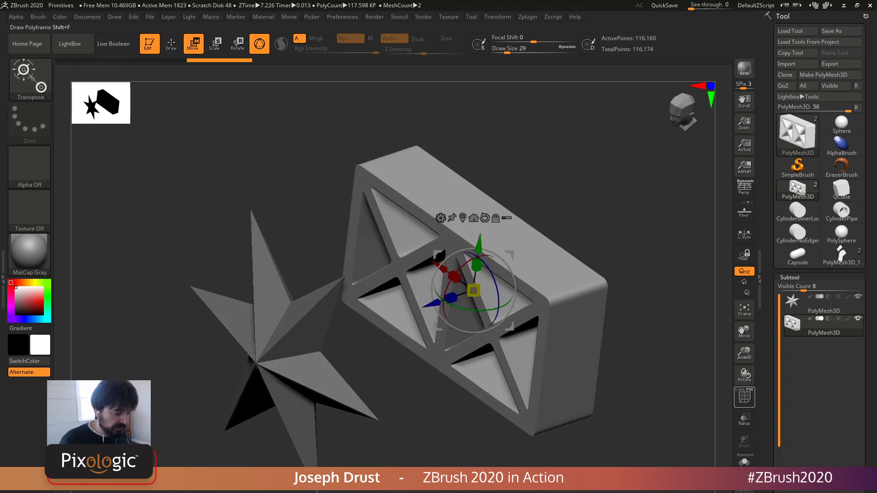
pyautogui.click(744, 397)
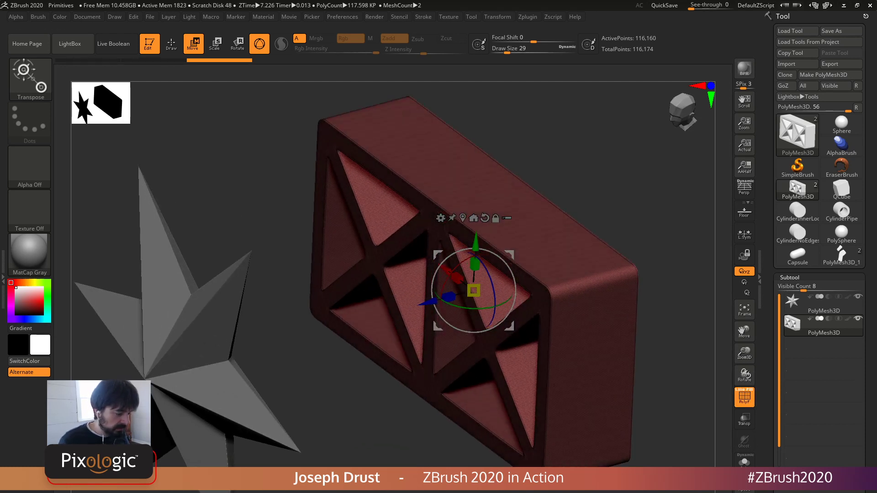
pyautogui.moveTo(503, 292); pyautogui.dragTo(498, 263, button='right')
pyautogui.keyDown('alt'); pyautogui.moveTo(498, 262); pyautogui.dragTo(431, 299, button='right'); pyautogui.keyUp('alt')
pyautogui.click(739, 390)
pyautogui.moveTo(477, 206); pyautogui.dragTo(476, 221, button='right')
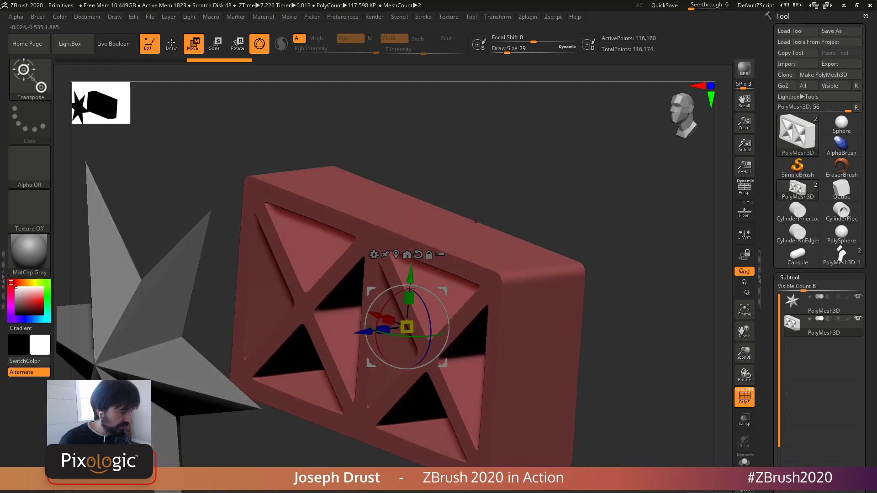
# Step: Isolate and restore the polygroup at the crossed frame block's upper corner, and turn off the polygroup colour display
pyautogui.press('q')
pyautogui.hotkey('ctrl', 'shift')
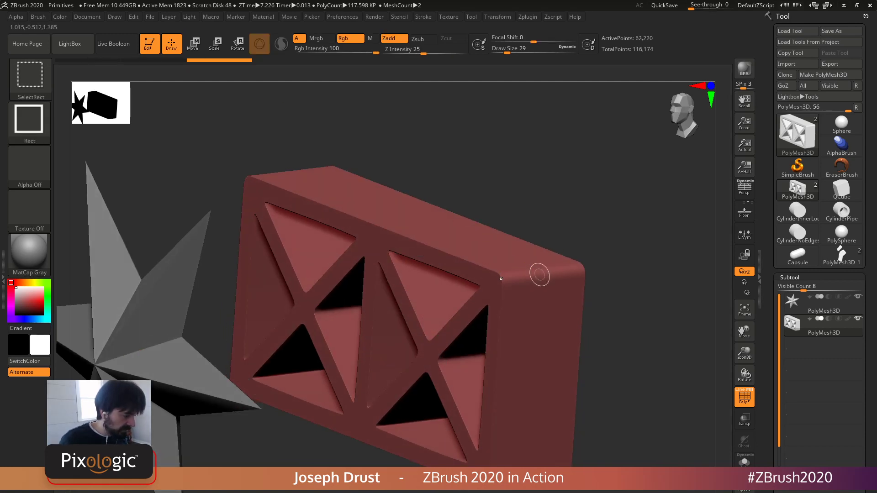
pyautogui.keyDown('ctrl'); pyautogui.keyDown('shift'); pyautogui.click(538, 277); pyautogui.keyUp('shift'); pyautogui.keyUp('ctrl')
pyautogui.keyDown('ctrl'); pyautogui.keyDown('shift'); pyautogui.click(622, 281); pyautogui.keyUp('shift'); pyautogui.keyUp('ctrl')
pyautogui.keyDown('alt'); pyautogui.moveTo(630, 286); pyautogui.dragTo(629, 256, button='right'); pyautogui.keyUp('alt')
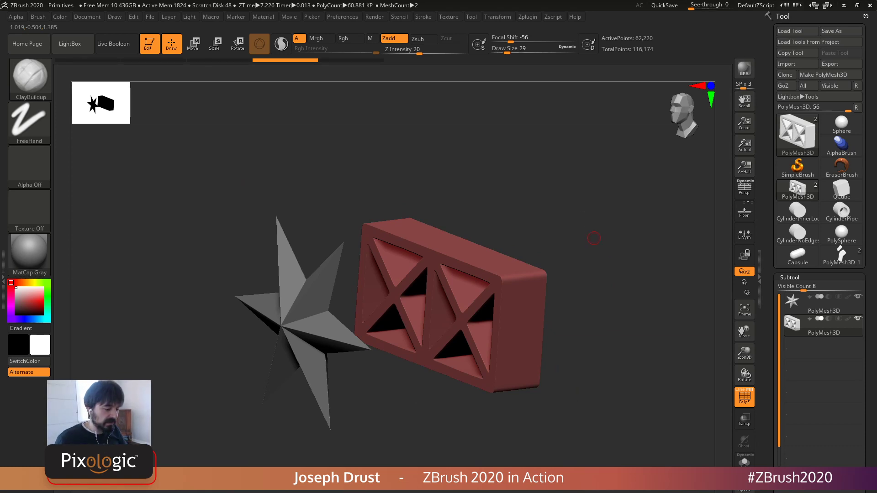
pyautogui.click(744, 398)
pyautogui.keyDown('shift'); pyautogui.moveTo(640, 356); pyautogui.dragTo(625, 352); pyautogui.keyUp('shift')
pyautogui.keyDown('alt'); pyautogui.moveTo(612, 288); pyautogui.dragTo(587, 245); pyautogui.keyUp('alt')
# Step: Shrink the crossed frame shape in Spotlight, place it above the star and create a new subtool from it with Snapshot3D
pyautogui.moveTo(809, 326)
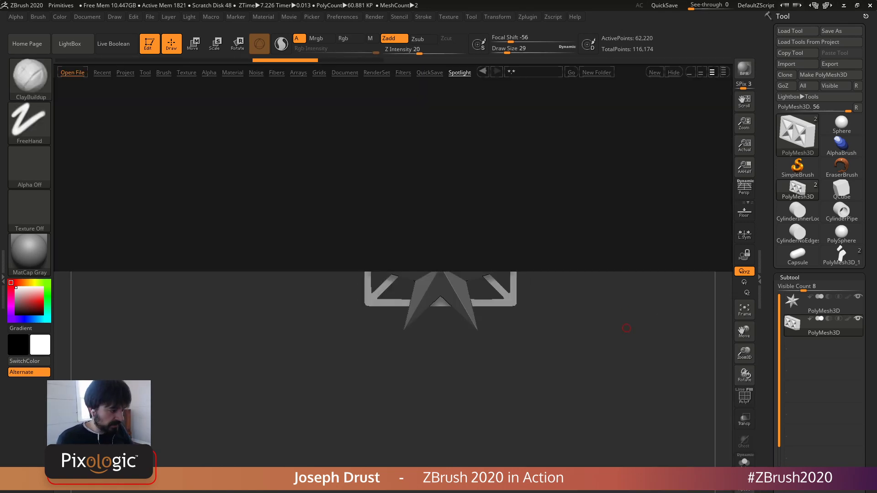
pyautogui.press(',')
pyautogui.press(',')
pyautogui.hotkey('shift', 'z')
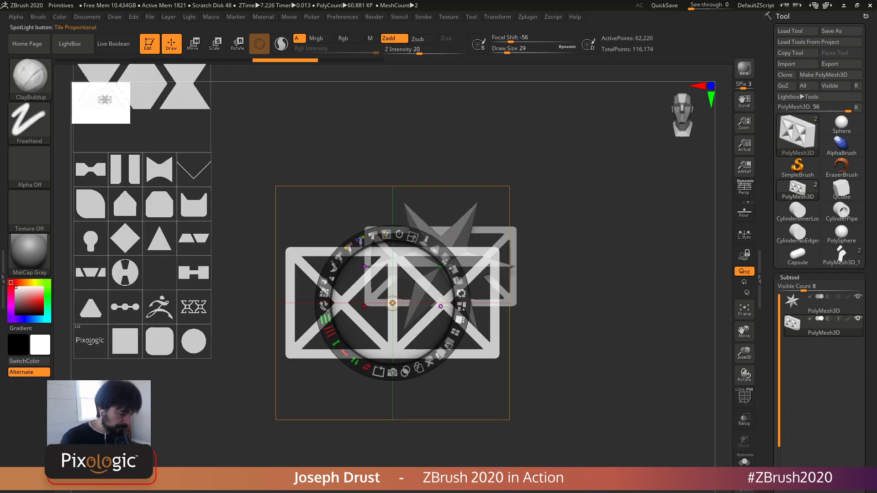
pyautogui.moveTo(425, 310); pyautogui.dragTo(473, 273)
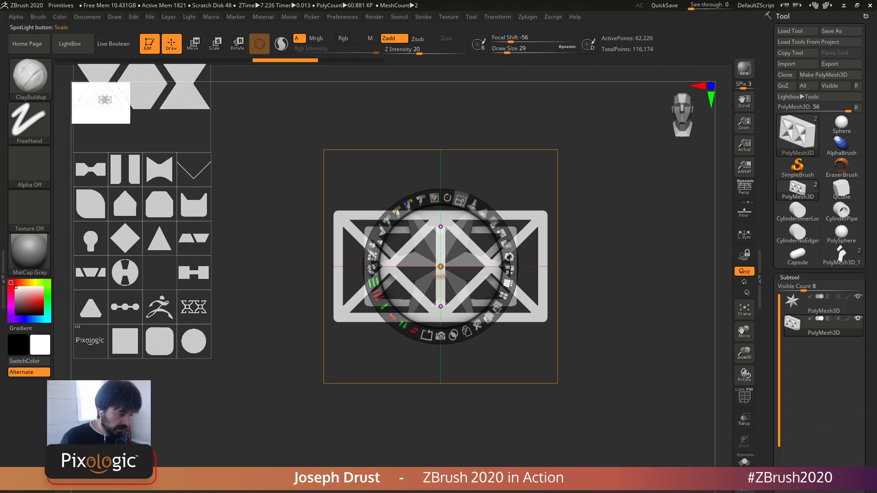
pyautogui.click(461, 200)
pyautogui.moveTo(373, 251); pyautogui.dragTo(376, 242)
pyautogui.moveTo(441, 267); pyautogui.dragTo(443, 191)
pyautogui.hotkey('shift', 'z')
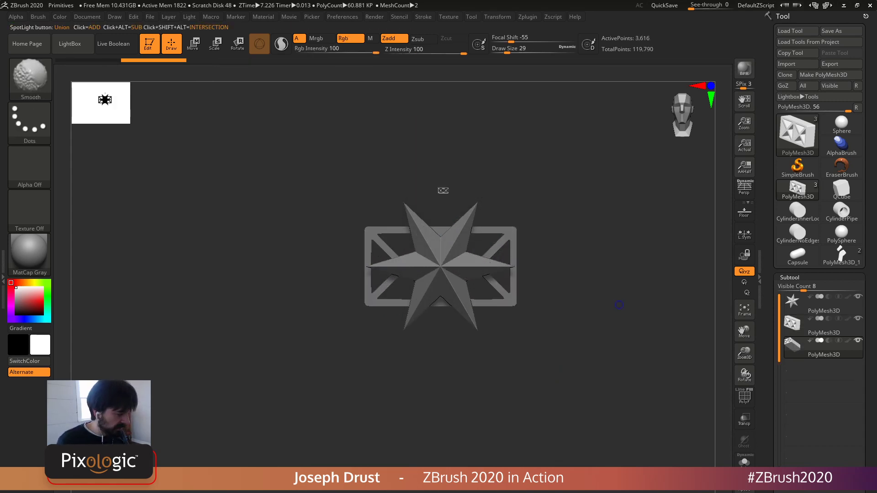
# Step: Examine the small crossed frame block close up for its depth and corner shapes
pyautogui.moveTo(651, 242); pyautogui.dragTo(618, 246)
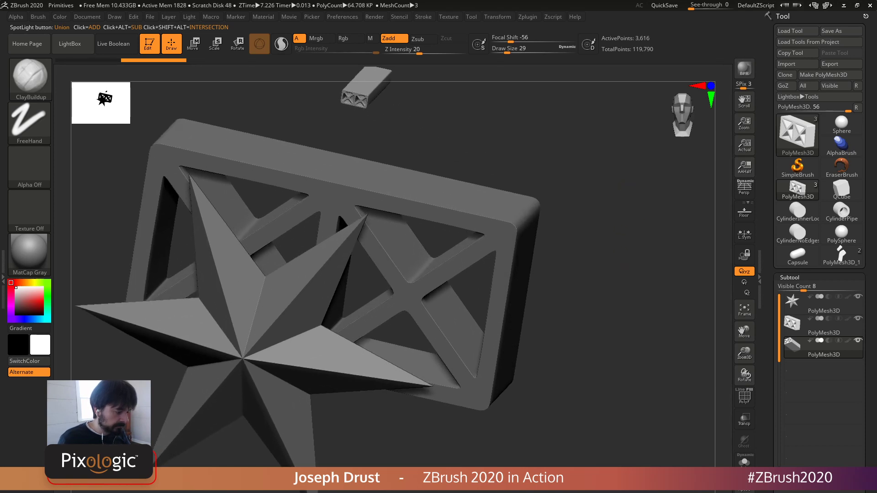
pyautogui.keyDown('alt'); pyautogui.moveTo(615, 151); pyautogui.dragTo(576, 237); pyautogui.keyUp('alt')
pyautogui.keyDown('alt'); pyautogui.moveTo(545, 199); pyautogui.dragTo(660, 311); pyautogui.keyUp('alt')
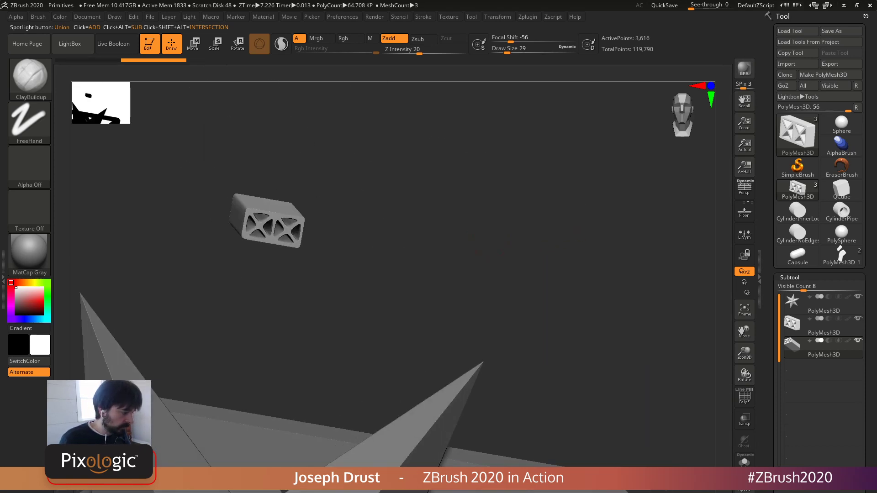
pyautogui.keyDown('alt'); pyautogui.moveTo(557, 183); pyautogui.dragTo(555, 228); pyautogui.keyUp('alt')
pyautogui.moveTo(438, 124)
pyautogui.keyDown('alt'); pyautogui.mouseDown()
pyautogui.moveTo(530, 165)
pyautogui.moveTo(572, 252)
pyautogui.moveTo(560, 228)
pyautogui.mouseUp(); pyautogui.keyUp('alt')
pyautogui.moveTo(484, 173)
pyautogui.keyDown('alt'); pyautogui.mouseDown()
pyautogui.moveTo(575, 274)
pyautogui.moveTo(589, 276)
pyautogui.moveTo(569, 270)
pyautogui.mouseUp(); pyautogui.keyUp('alt')
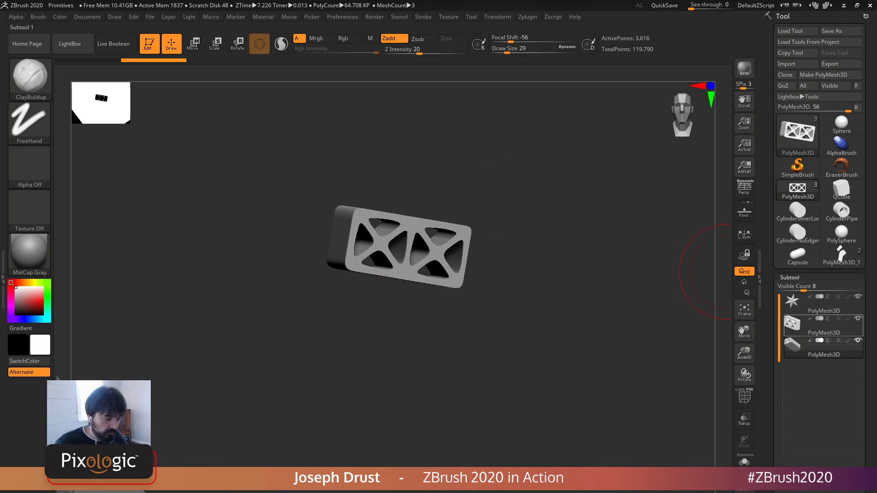
# Step: Make the large crossed frame block the active subtool and hide the star
pyautogui.click(818, 326)
pyautogui.click(744, 397)
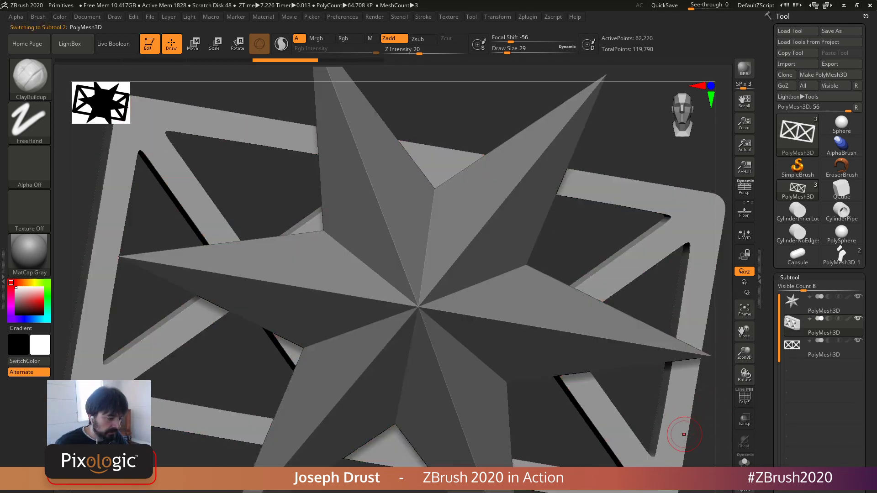
pyautogui.hotkey('shift', 'f')
pyautogui.click(858, 297)
pyautogui.keyDown('shift'); pyautogui.moveTo(658, 256); pyautogui.dragTo(677, 302); pyautogui.keyUp('shift')
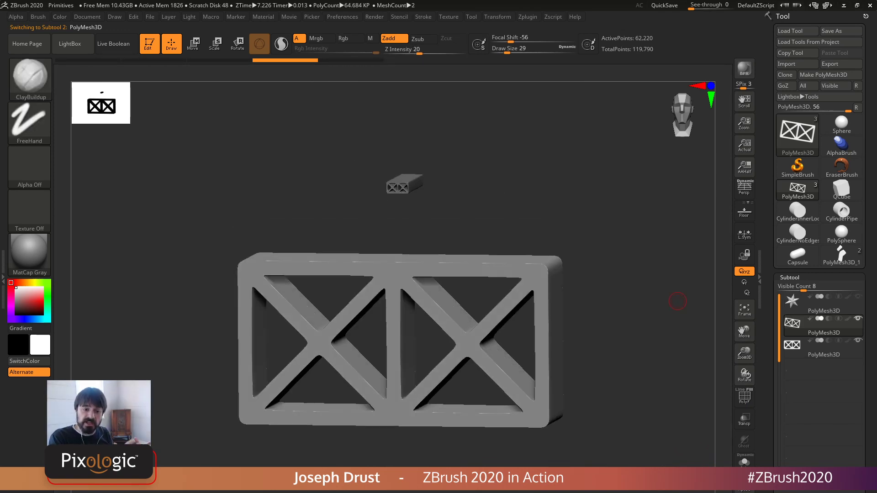
# Step: Redo the last change on the large crossed frame block and check its edges at an angle and from the front
pyautogui.hotkey('ctrl', 'shift', 'z')
pyautogui.moveTo(613, 225)
pyautogui.mouseDown()
pyautogui.moveTo(559, 253)
pyautogui.moveTo(450, 279)
pyautogui.moveTo(541, 260)
pyautogui.mouseUp()
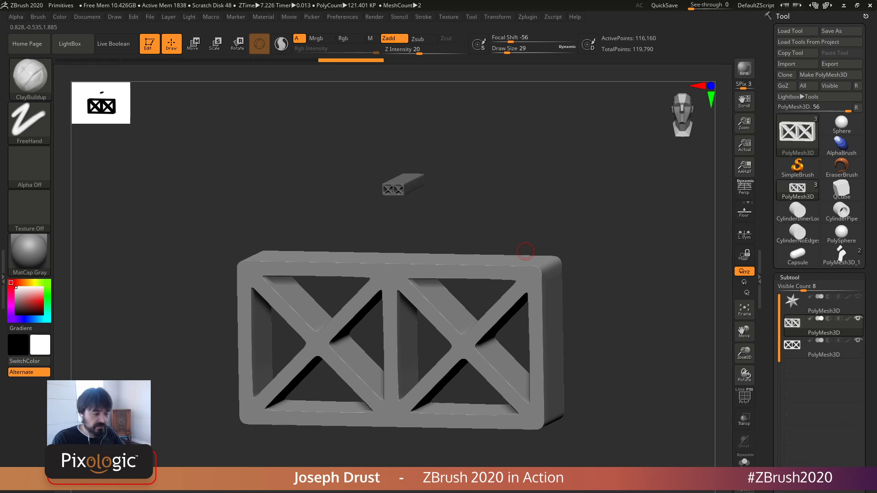
pyautogui.keyDown('shift'); pyautogui.moveTo(617, 213); pyautogui.dragTo(611, 212); pyautogui.keyUp('shift')
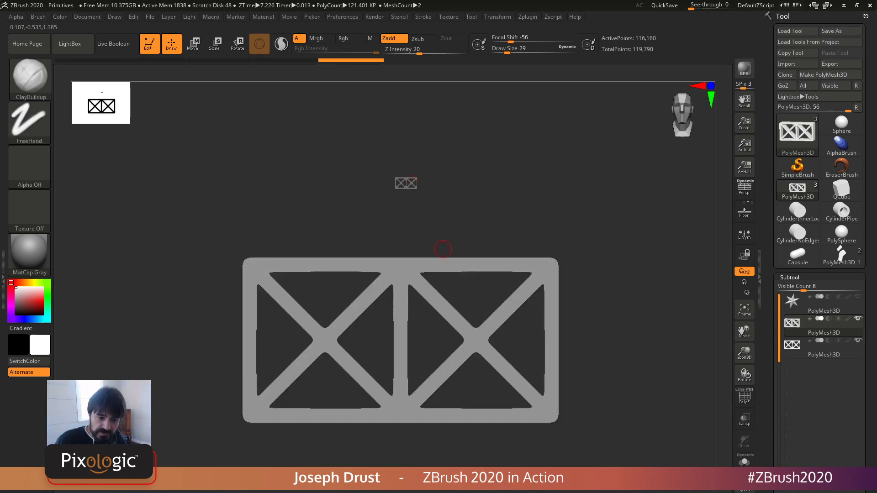
# Step: Open the SpotLight preferences and examine the Snapshot smoothing, retain corners, border triangles and detect corners options
pyautogui.click(343, 16)
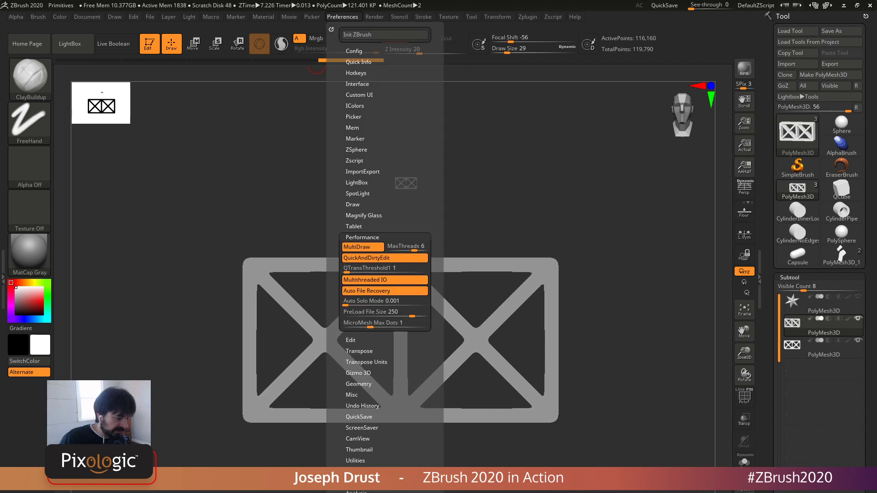
pyautogui.moveTo(332, 462); pyautogui.dragTo(330, 393)
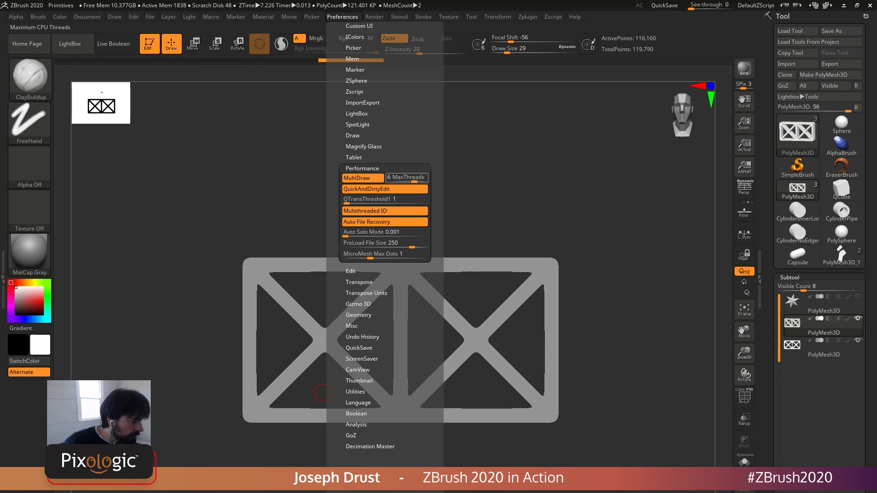
pyautogui.moveTo(436, 184); pyautogui.dragTo(436, 178)
pyautogui.click(358, 120)
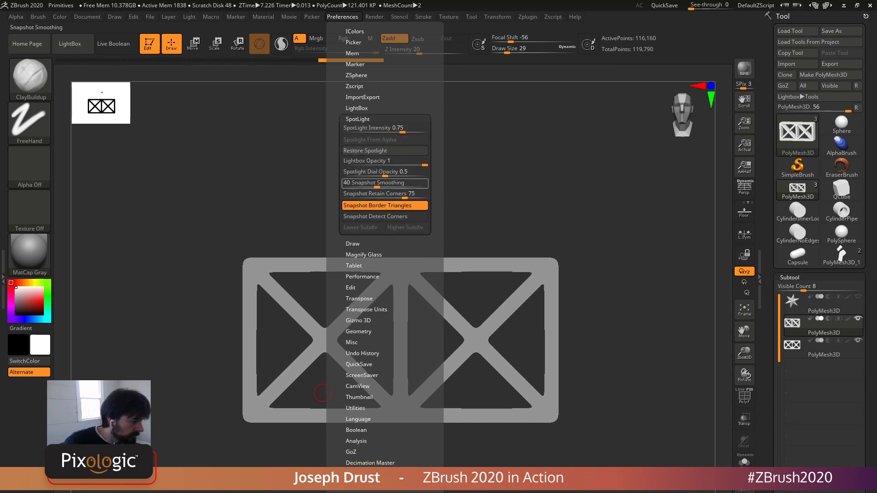
pyautogui.moveTo(334, 228); pyautogui.dragTo(334, 265)
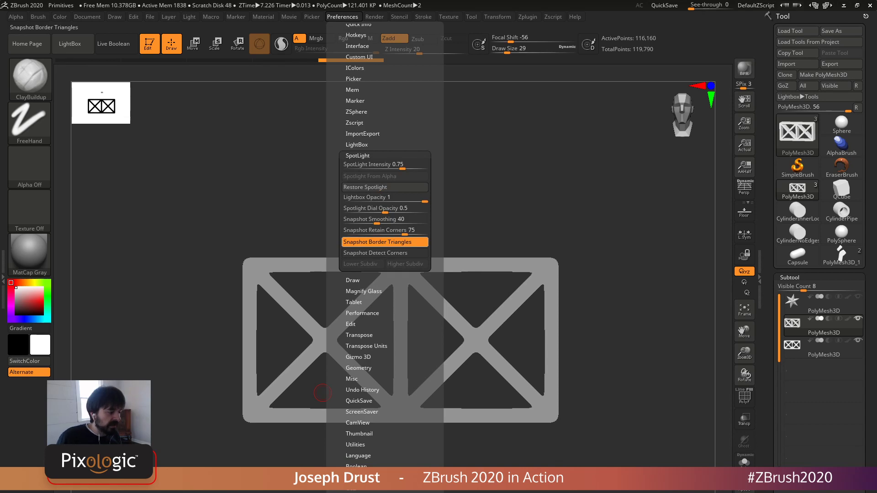
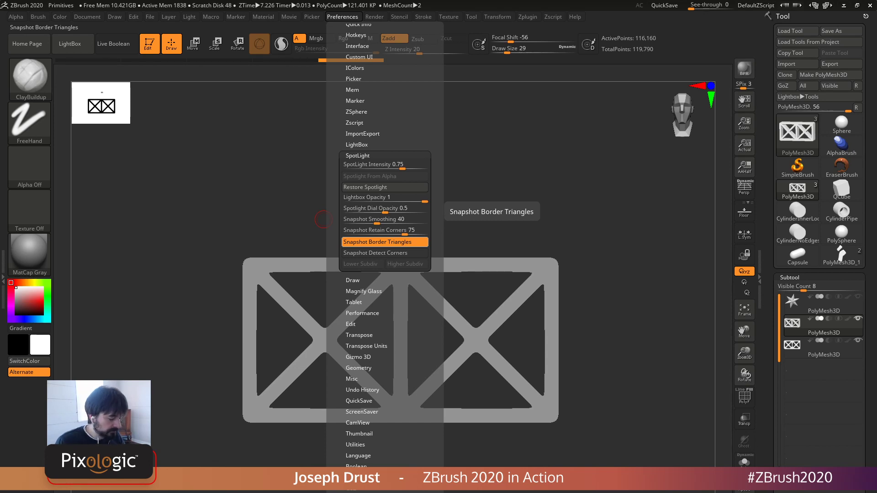
# Step: Pull the shape of two squares joined by a bar out of the Spotlight set and enlarge it above the frame block
pyautogui.press(',')
pyautogui.press(',')
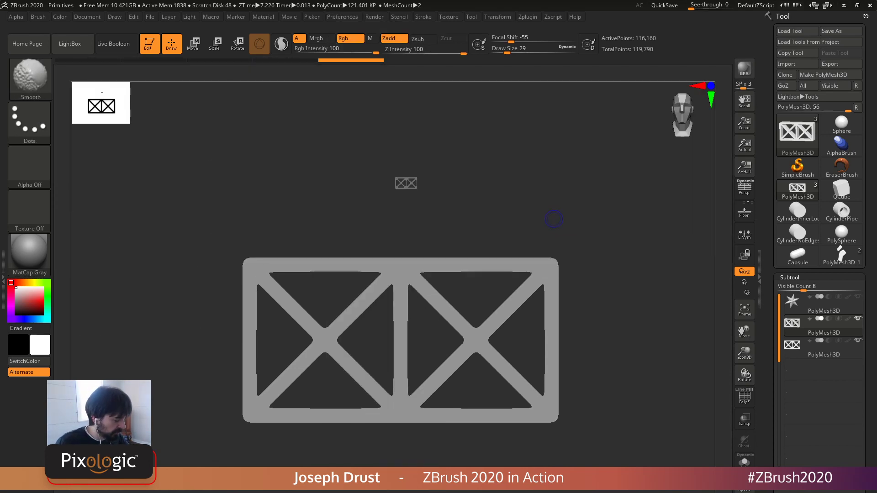
pyautogui.hotkey('shift', 'z')
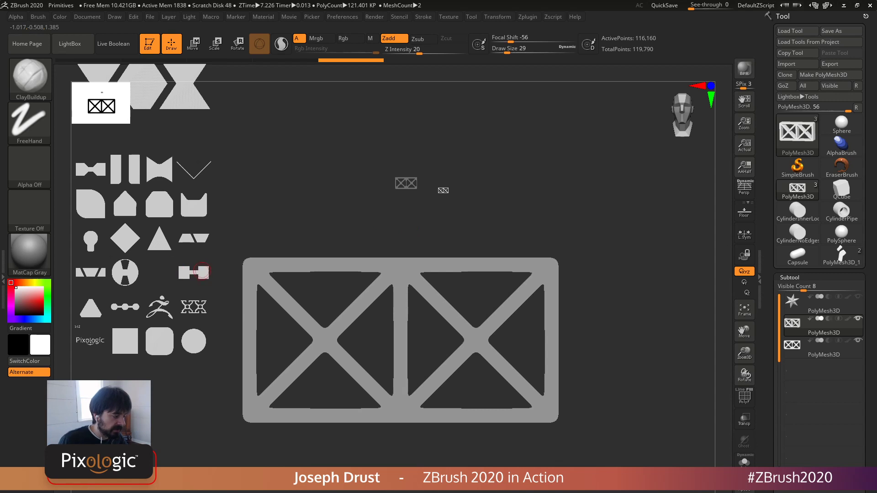
pyautogui.press('z')
pyautogui.keyDown('shift'); pyautogui.moveTo(282, 214); pyautogui.dragTo(282, 208); pyautogui.keyUp('shift')
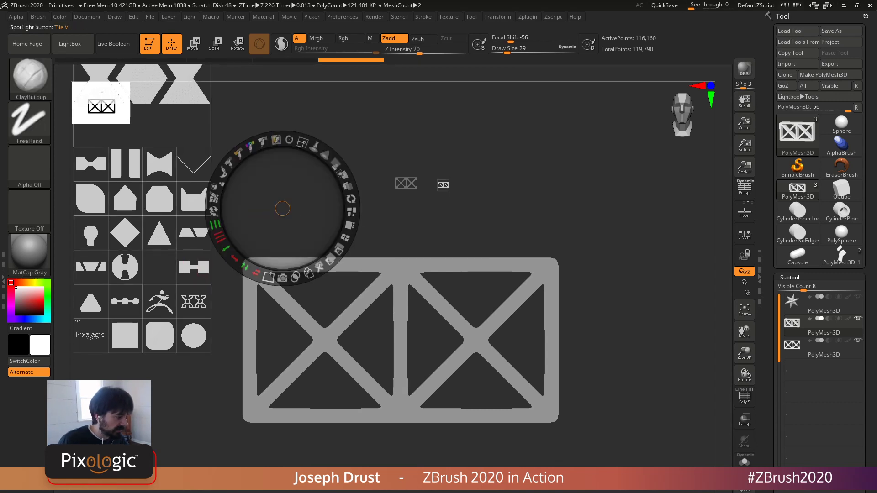
pyautogui.moveTo(191, 272); pyautogui.dragTo(372, 225)
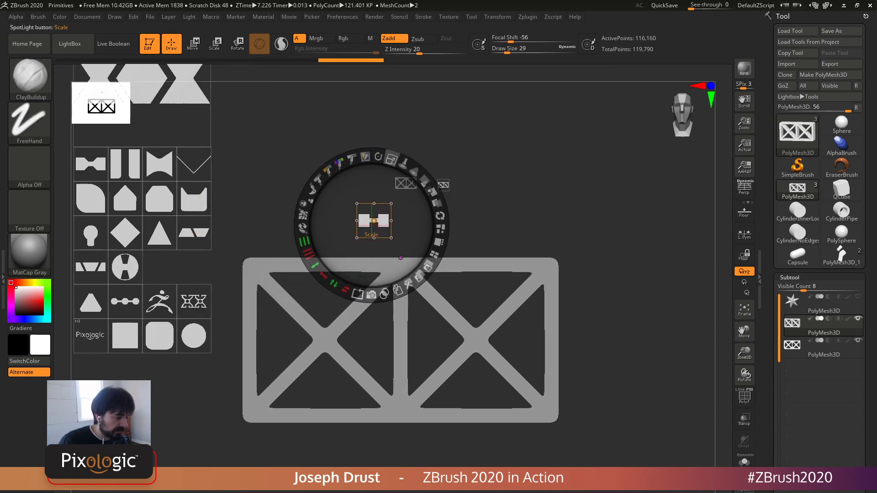
pyautogui.moveTo(391, 159); pyautogui.dragTo(528, 212)
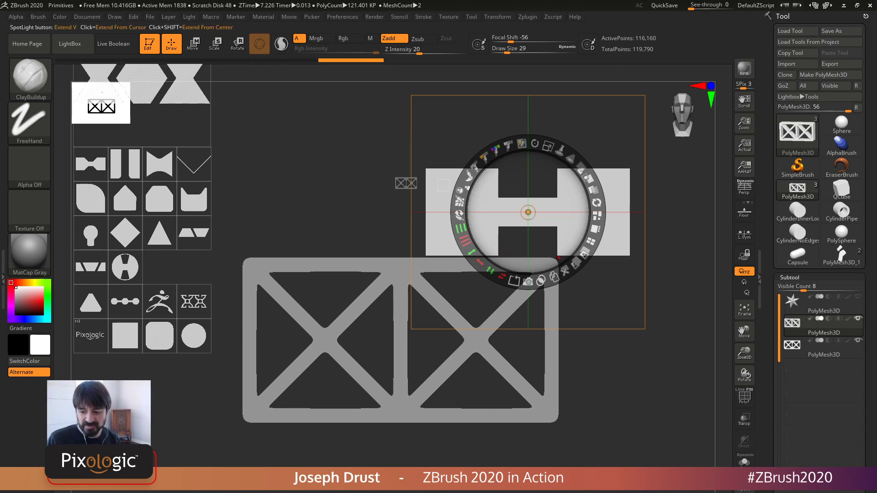
pyautogui.moveTo(480, 262); pyautogui.dragTo(466, 243)
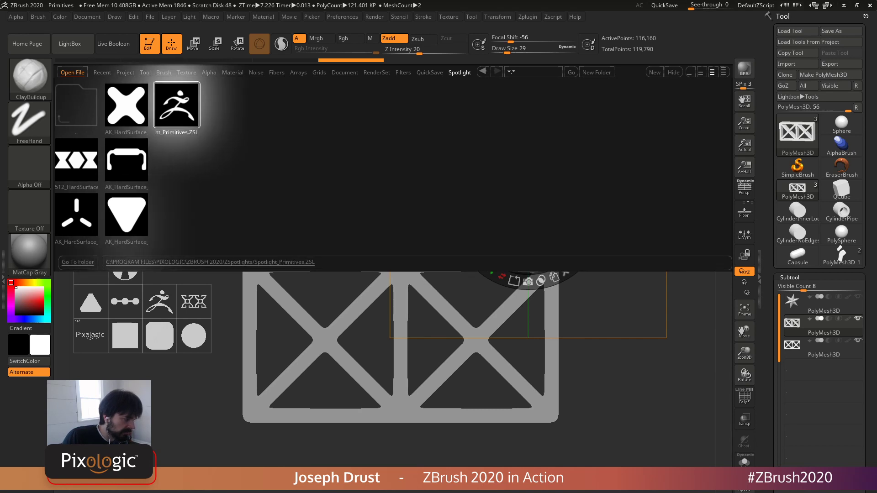
# Step: Load the Spotlight_Primitives set from LightBox into Spotlight
pyautogui.doubleClick(179, 105)
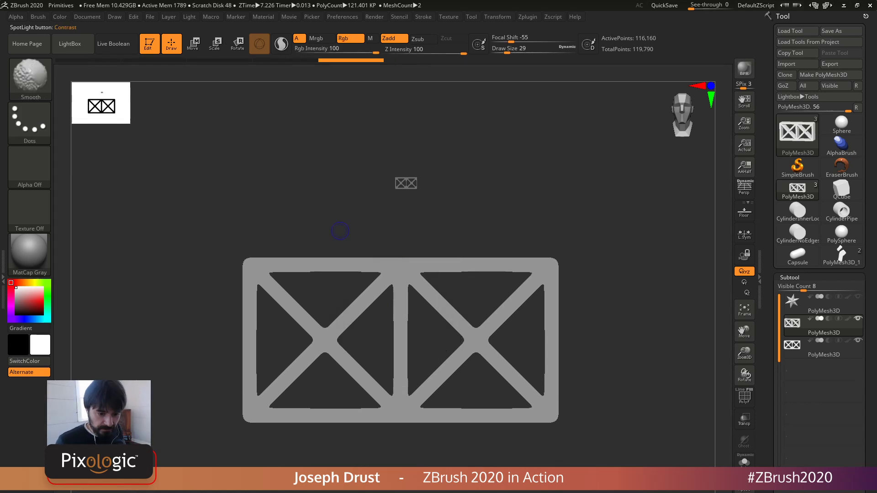
pyautogui.hotkey('shift', 'z')
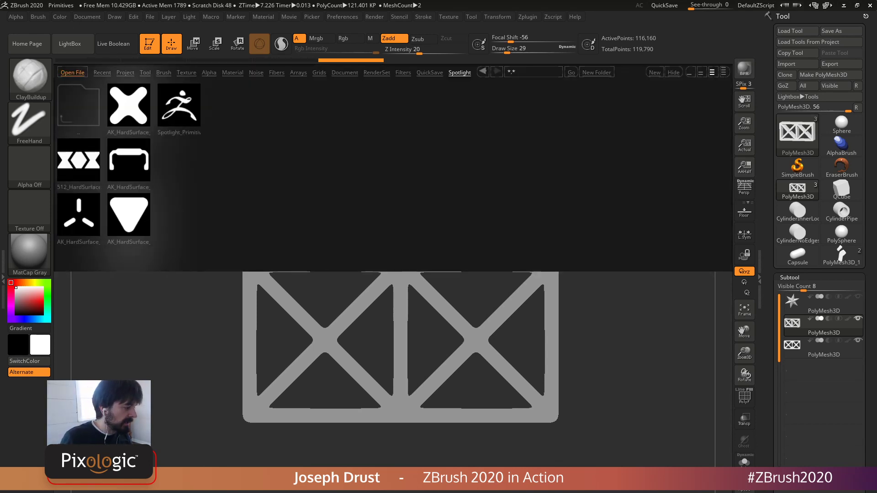
pyautogui.doubleClick(179, 105)
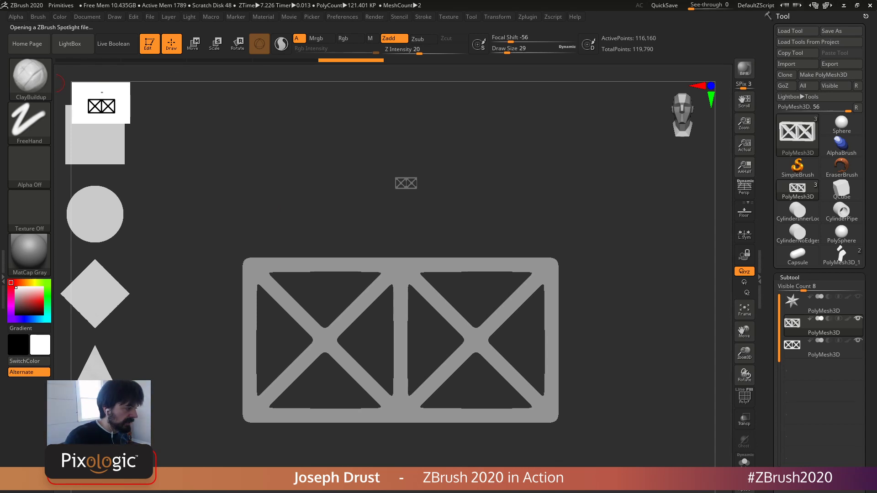
# Step: Choose Alpha 29, the stacked triangle tree, and add it to Spotlight
pyautogui.click(16, 16)
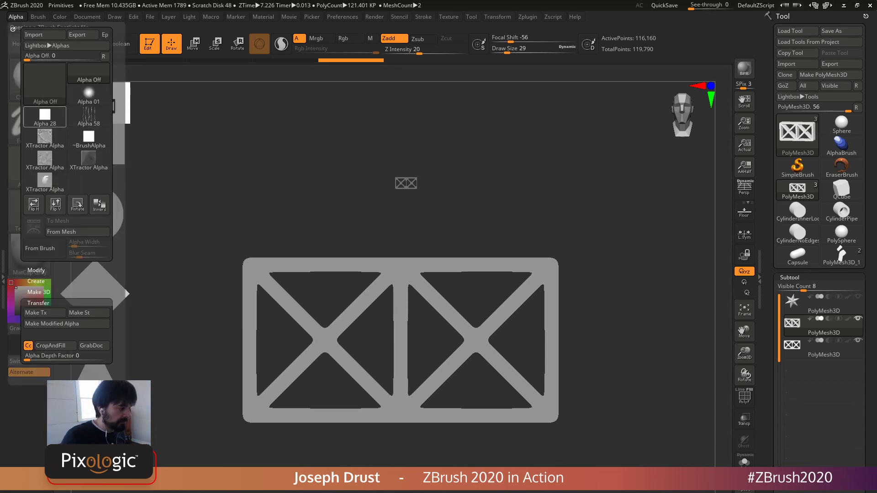
pyautogui.click(89, 115)
pyautogui.click(89, 116)
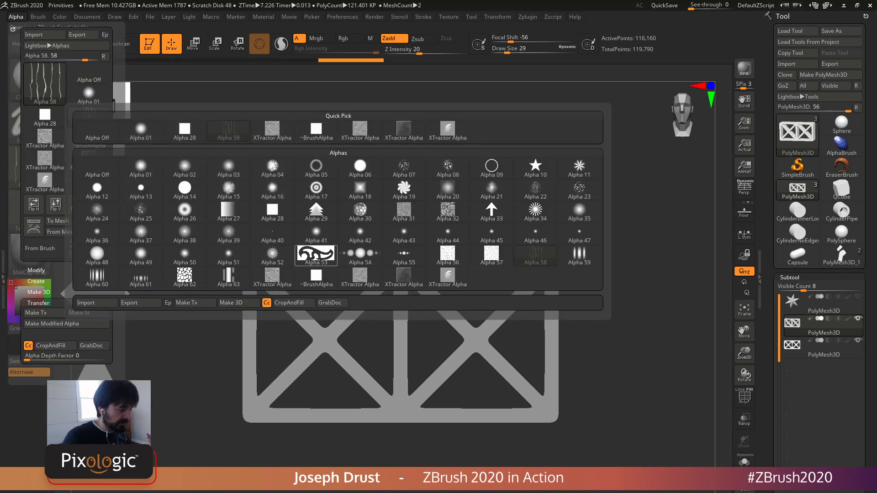
pyautogui.click(316, 212)
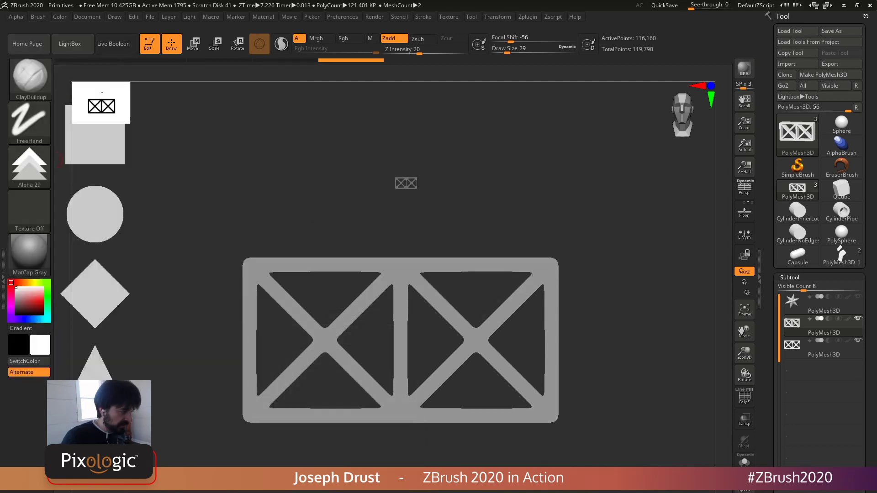
pyautogui.moveTo(29, 167)
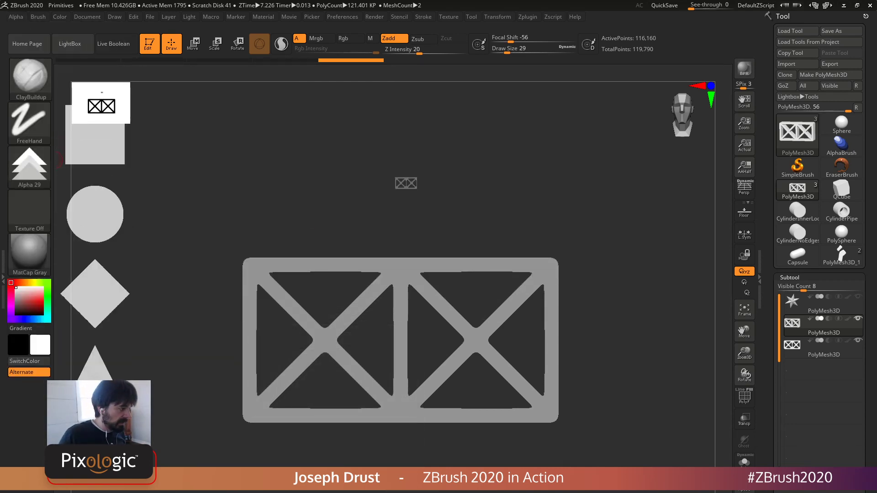
pyautogui.click(16, 16)
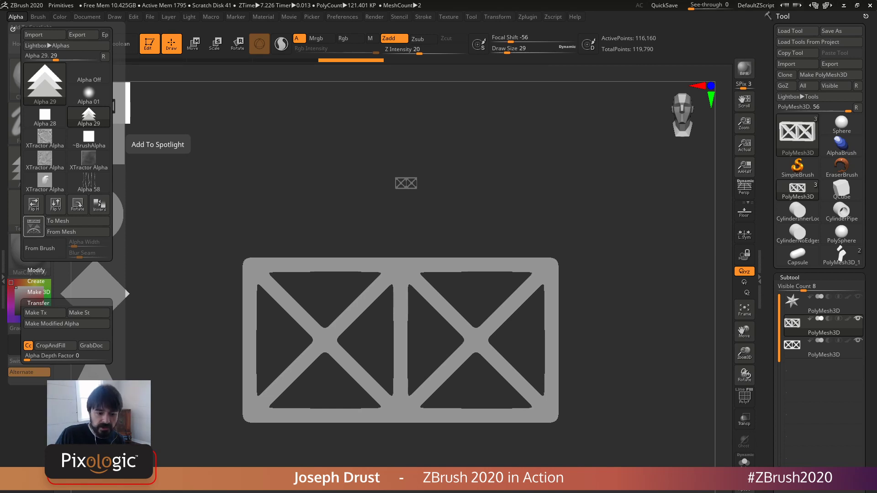
pyautogui.click(33, 227)
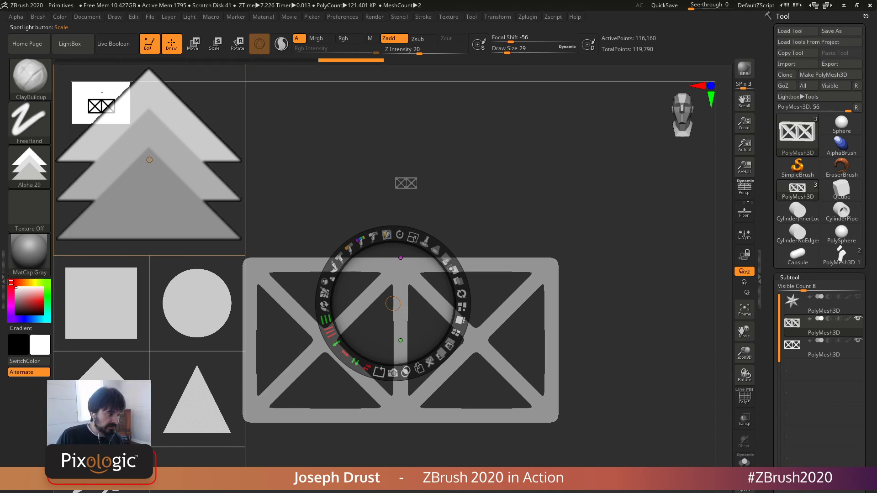
# Step: Reload the Spotlight_Primitives set from LightBox in place of the current Spotlight shapes
pyautogui.press(',')
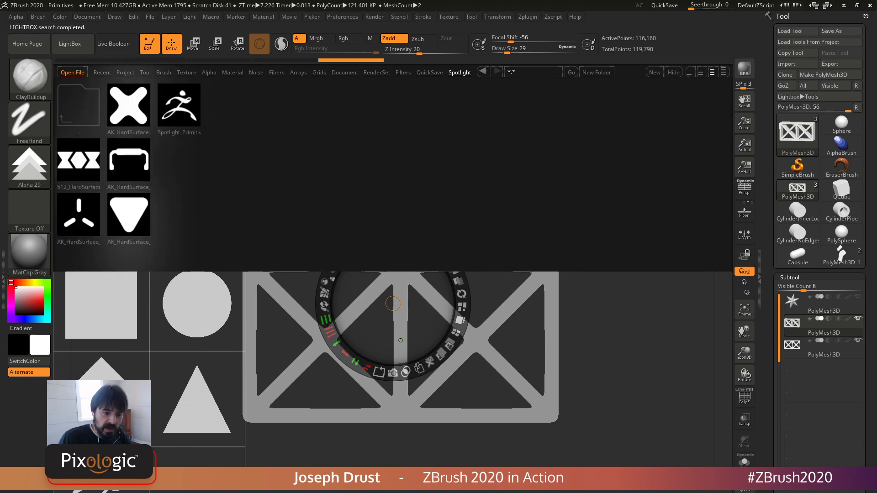
pyautogui.doubleClick(179, 106)
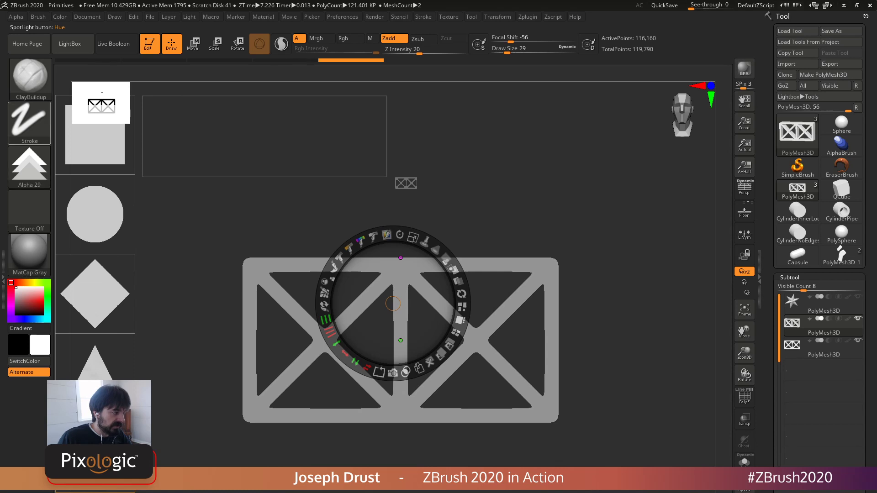
# Step: Add Alpha 29, the stacked triangle tree, to Spotlight and tile all Spotlight shapes in a compact layout
pyautogui.click(29, 167)
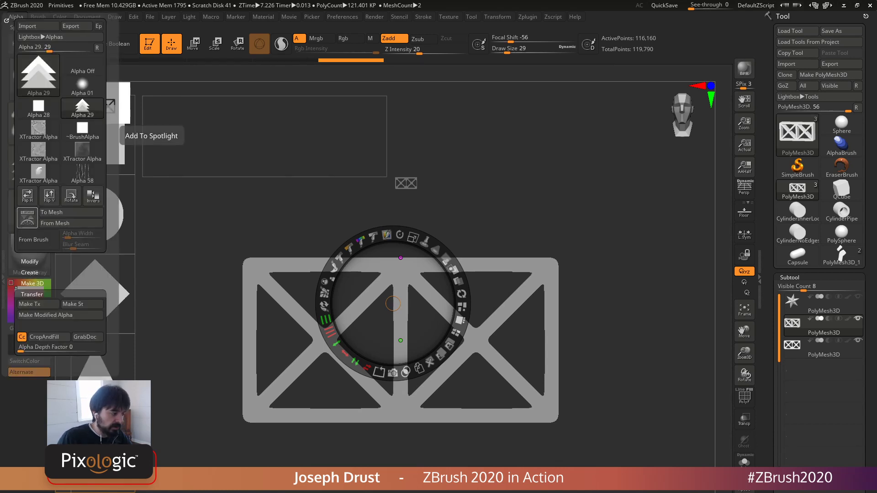
pyautogui.click(27, 218)
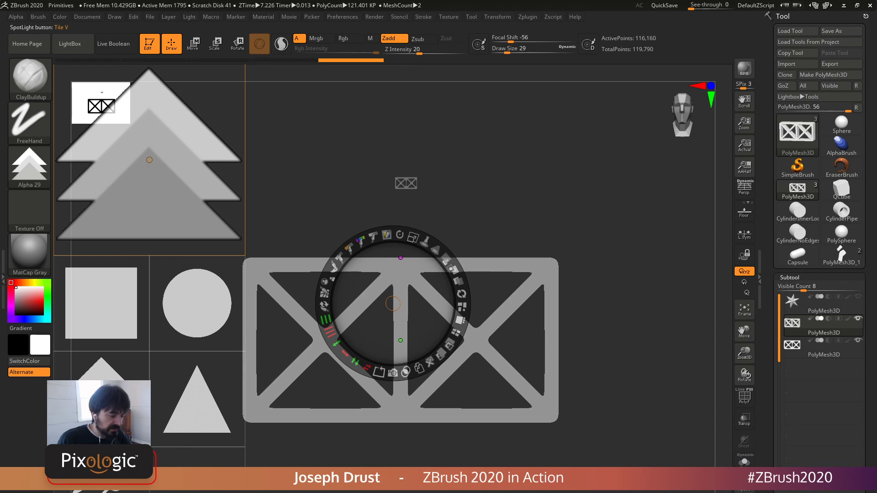
pyautogui.click(456, 333)
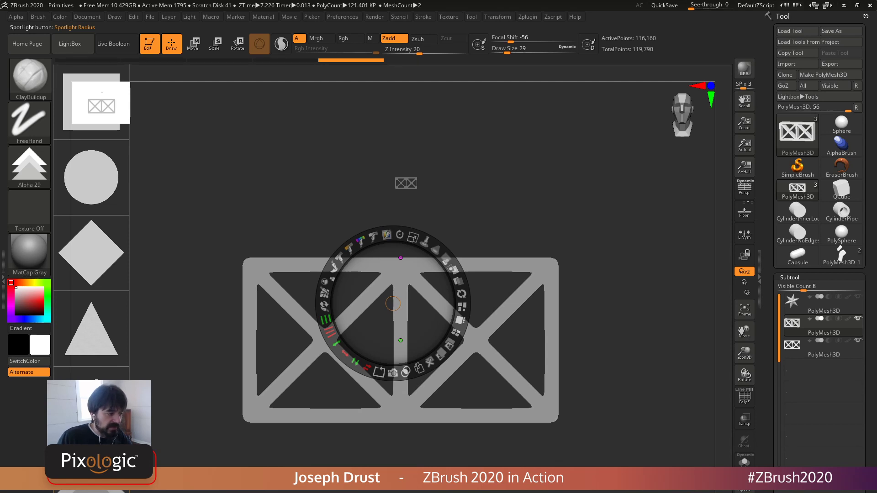
pyautogui.click(448, 17)
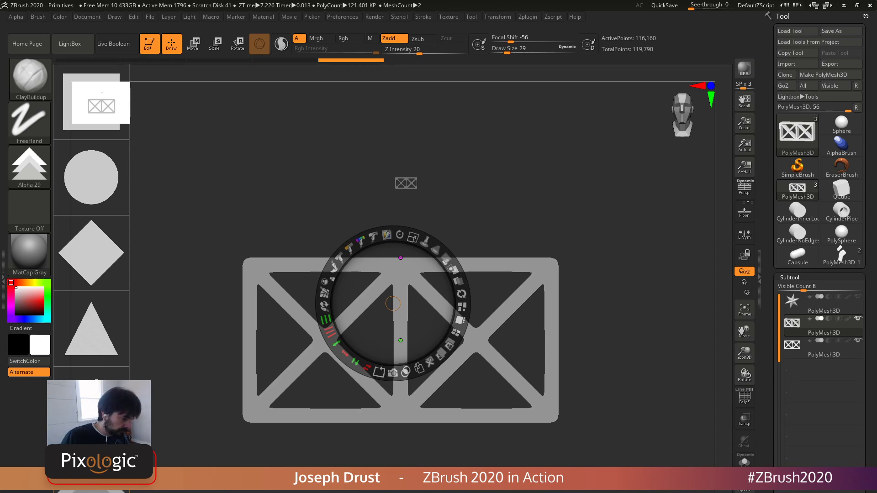
pyautogui.press(',')
pyautogui.press(',')
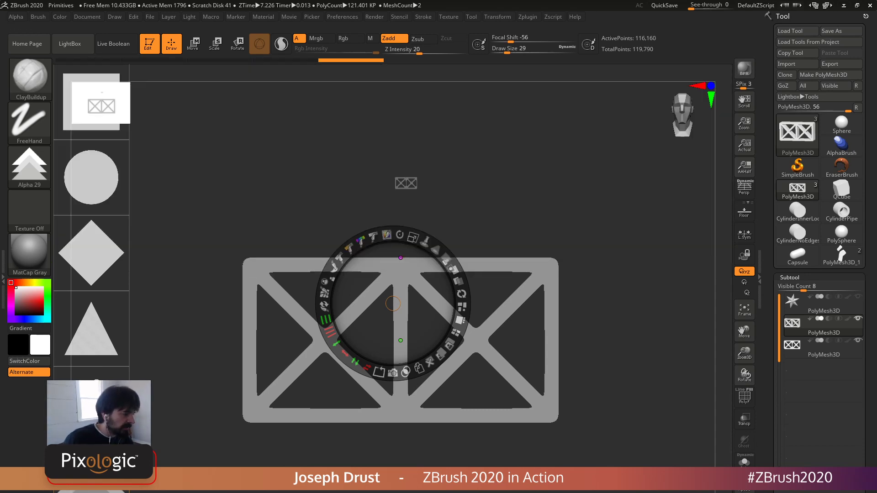
pyautogui.moveTo(449, 17)
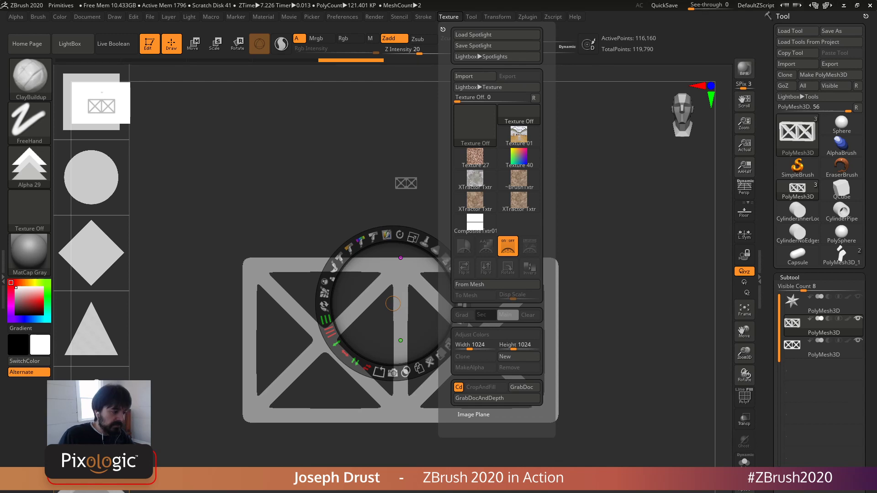
# Step: Choose Alpha 62, the cracked stone pattern, add it to Spotlight and tile the shapes again
pyautogui.moveTo(16, 17)
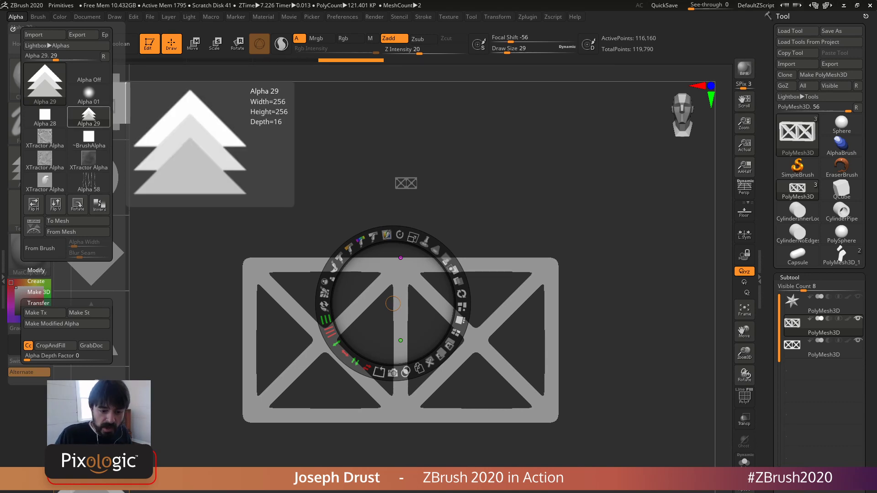
pyautogui.click(89, 137)
pyautogui.click(45, 81)
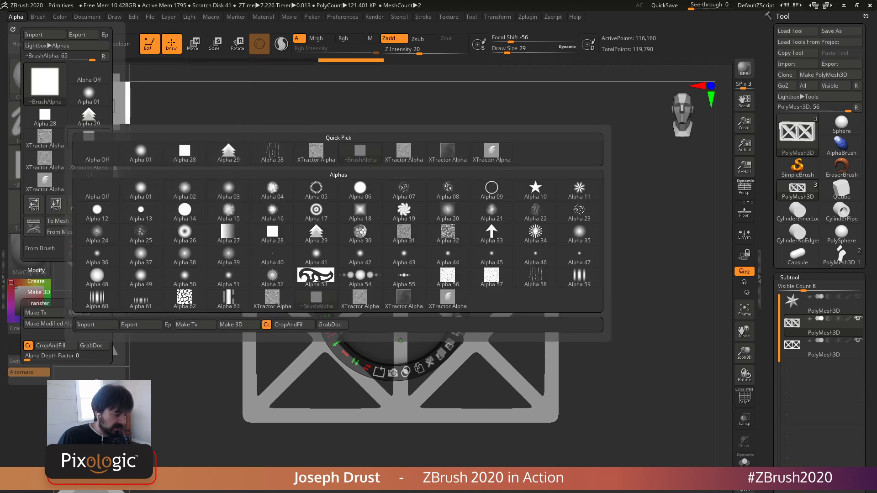
pyautogui.click(184, 298)
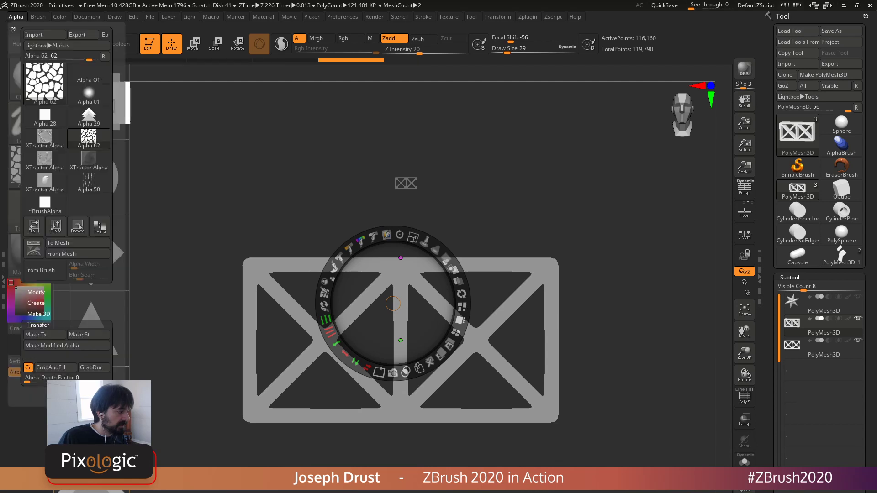
pyautogui.click(35, 334)
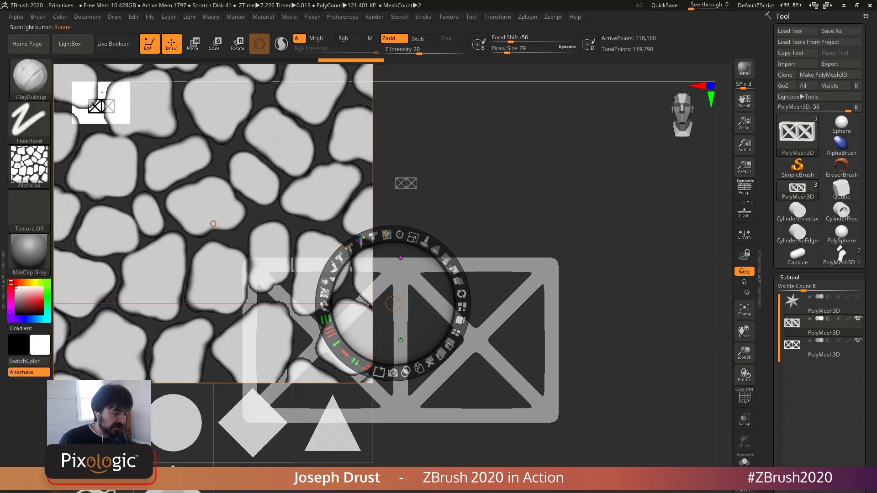
pyautogui.click(456, 333)
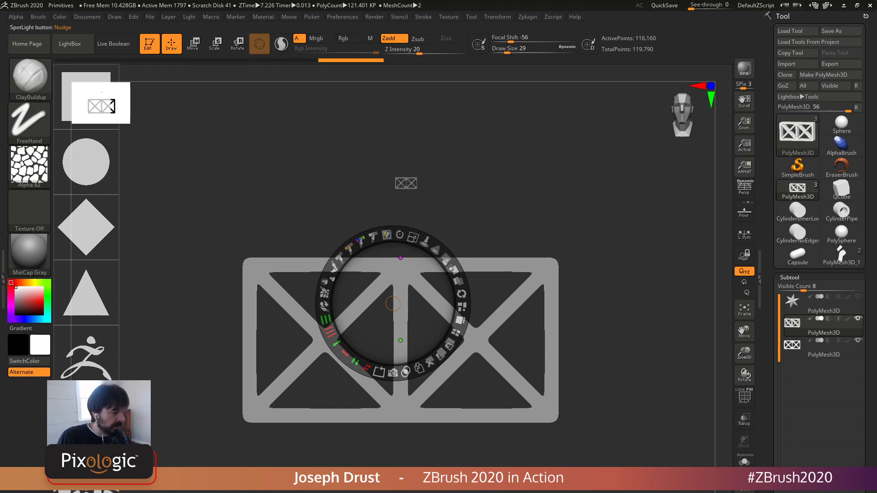
# Step: Load the AK_HardSurface_04 set into Spotlight and enlarge its three-lobed ring shape over the upper part of the frame block
pyautogui.press(',')
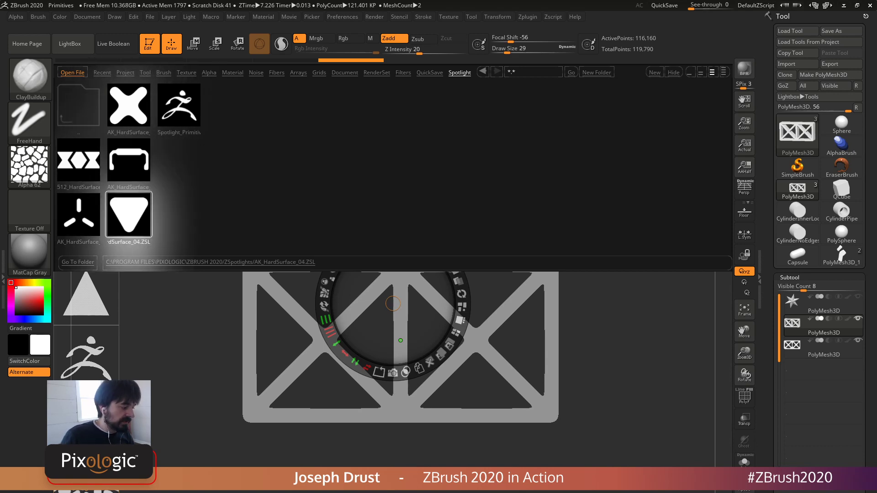
pyautogui.doubleClick(128, 214)
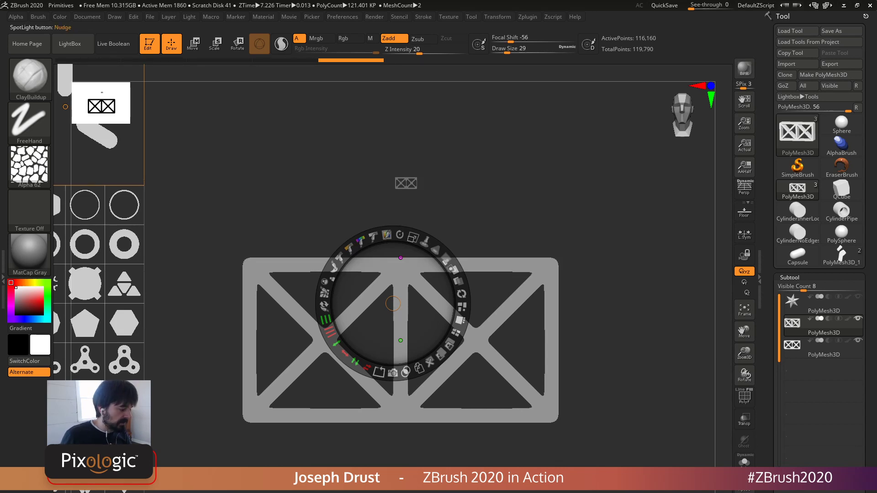
pyautogui.moveTo(393, 304); pyautogui.dragTo(303, 194)
pyautogui.moveTo(322, 128); pyautogui.dragTo(369, 179)
pyautogui.moveTo(216, 269); pyautogui.dragTo(400, 258)
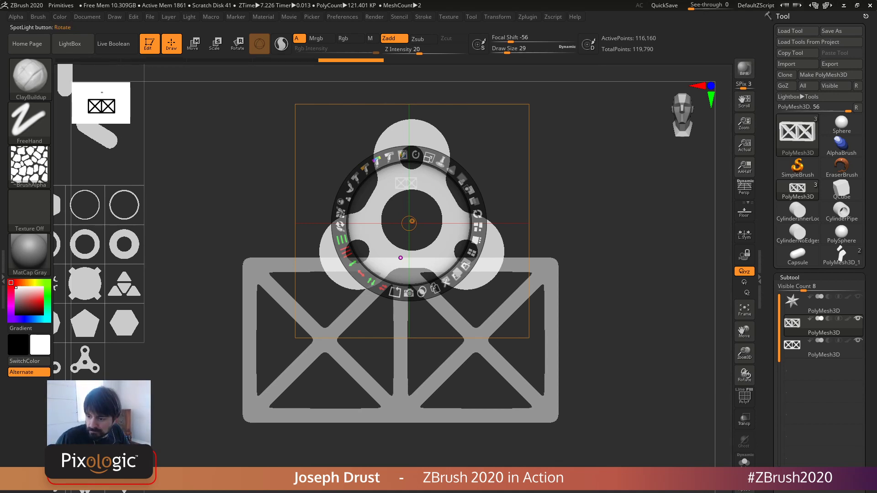
pyautogui.click(415, 155)
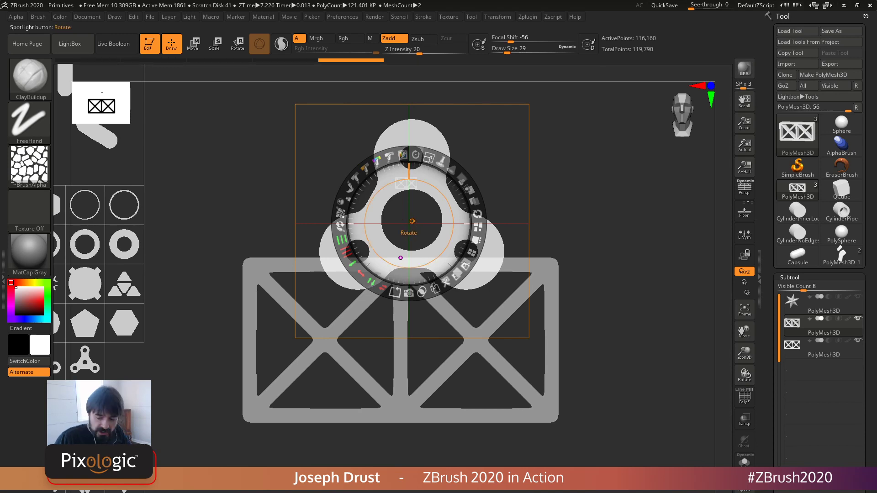
# Step: Open the DynaMesh_Sphere_128 project from LightBox and centre the sphere on the canvas
pyautogui.press(',')
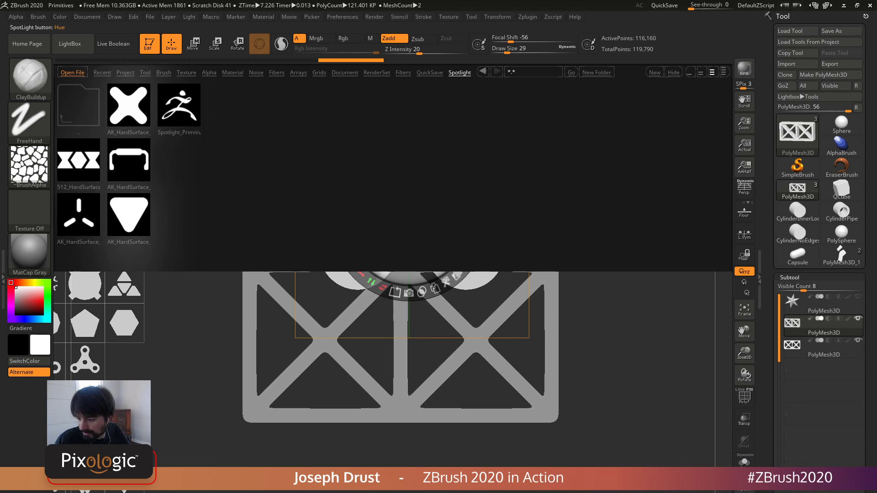
pyautogui.click(125, 72)
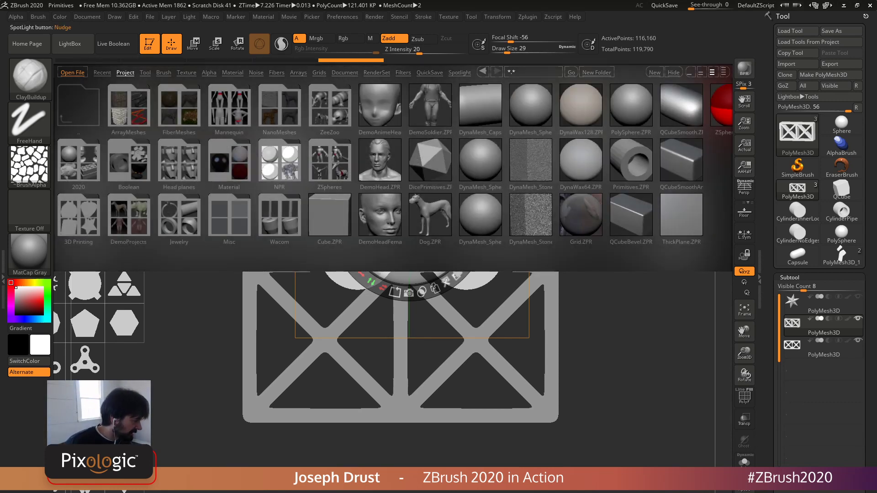
pyautogui.moveTo(338, 218); pyautogui.dragTo(243, 218)
pyautogui.click(387, 160)
pyautogui.doubleClick(387, 160)
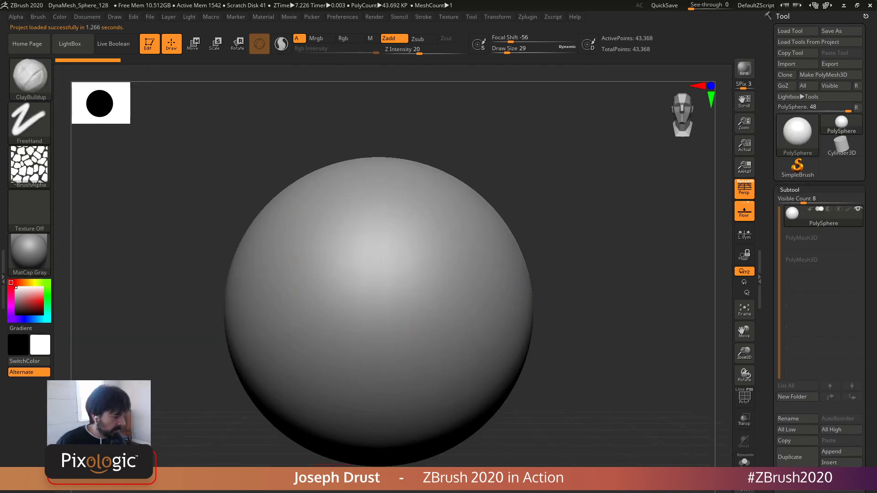
pyautogui.keyDown('alt'); pyautogui.moveTo(553, 211); pyautogui.dragTo(594, 218); pyautogui.keyUp('alt')
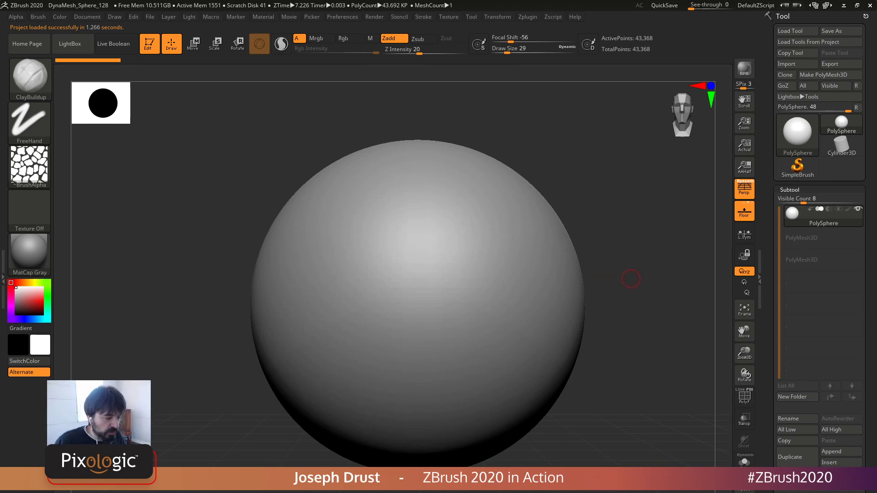
pyautogui.keyDown('alt'); pyautogui.moveTo(631, 279); pyautogui.dragTo(624, 252); pyautogui.keyUp('alt')
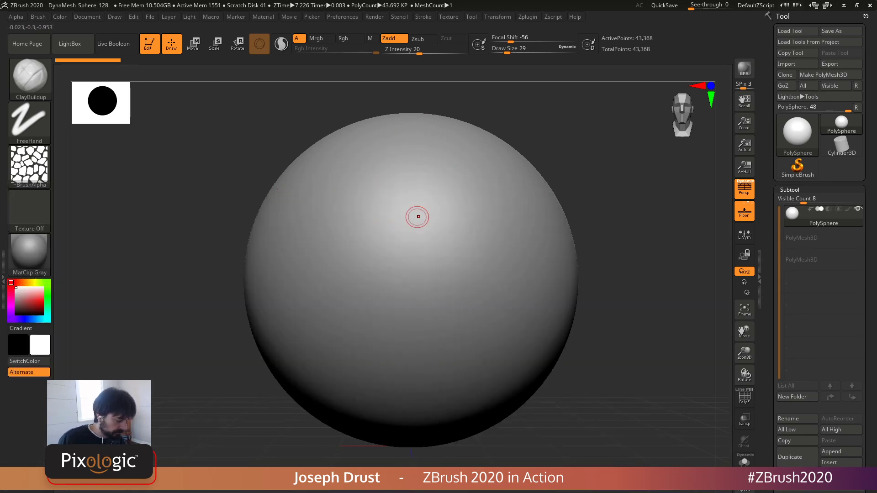
# Step: Set the draw size to 51 and build up five separate round bumps on the sphere's front with ClayBuildup
pyautogui.press('space')
pyautogui.moveTo(418, 217); pyautogui.dragTo(402, 197)
pyautogui.moveTo(456, 216); pyautogui.dragTo(458, 213)
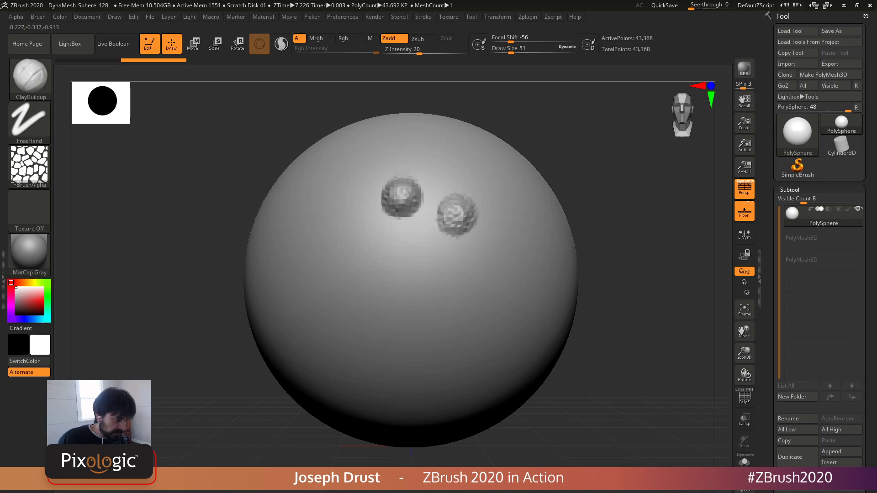
pyautogui.moveTo(418, 261); pyautogui.dragTo(420, 262)
pyautogui.moveTo(472, 267); pyautogui.dragTo(475, 266)
pyautogui.moveTo(358, 200); pyautogui.dragTo(359, 209)
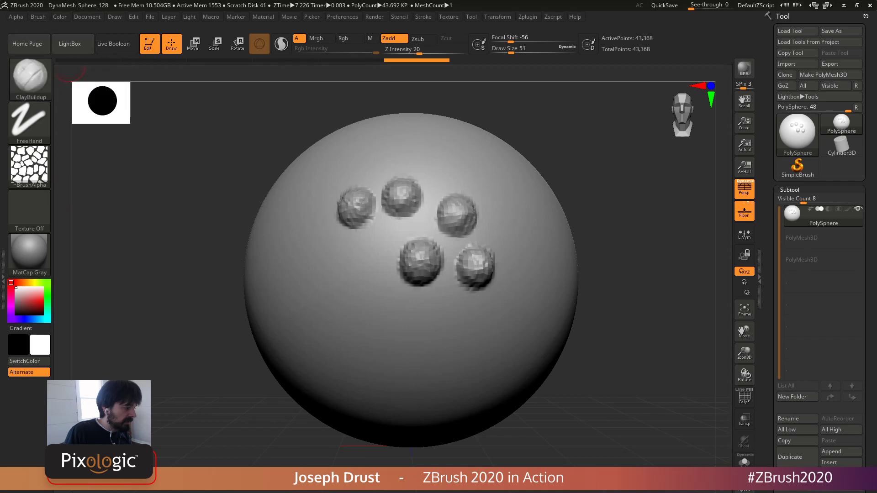
# Step: Compare the smooth starting sphere with the latest sculpted state in the undo history
pyautogui.click(87, 60)
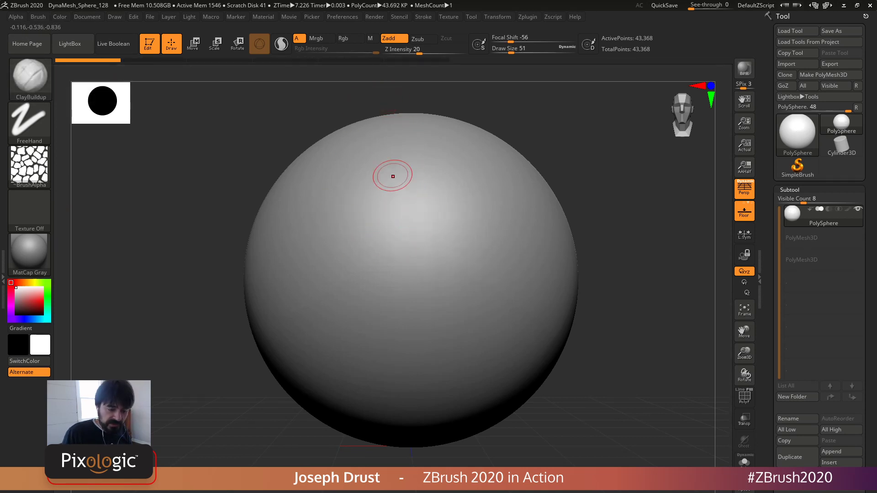
pyautogui.click(427, 61)
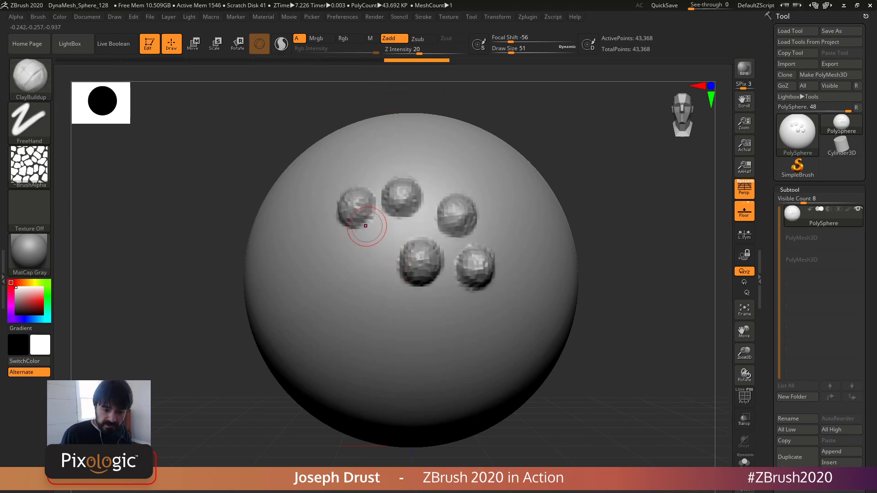
pyautogui.moveTo(627, 245); pyautogui.dragTo(572, 265)
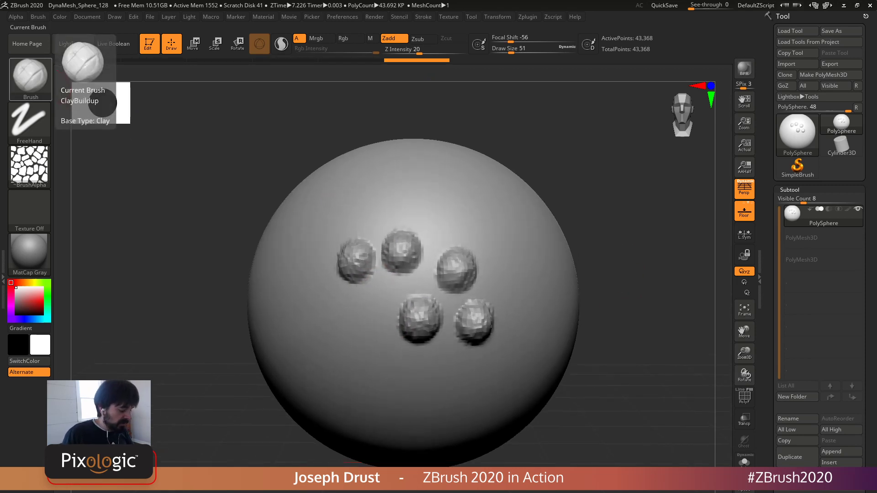
# Step: Select the XTractor brush and set its draw size to 158
pyautogui.click(31, 75)
pyautogui.press('x')
pyautogui.click(122, 339)
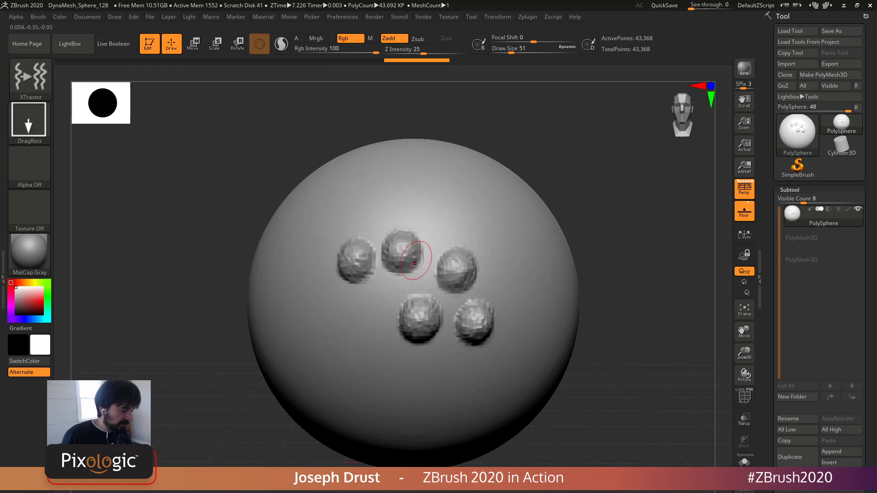
pyautogui.press('space')
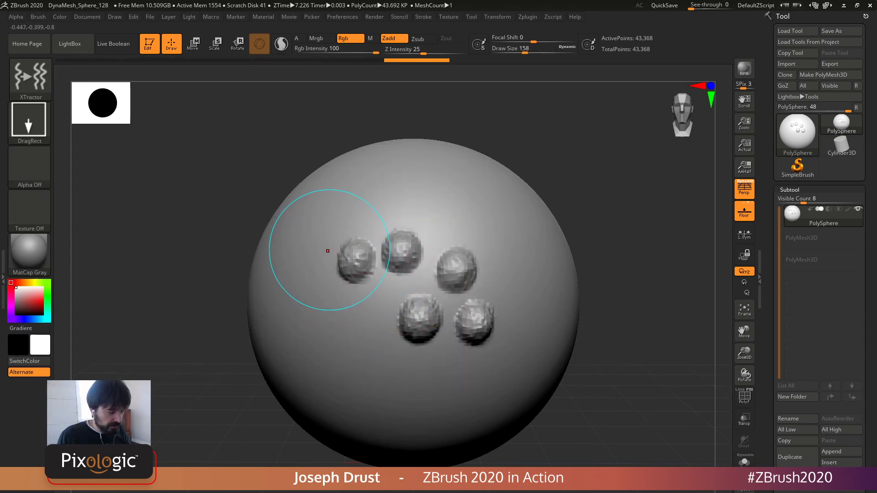
# Step: Try sampling the sphere around the leftmost bump with the XTractor and undo the last sculpting stroke
pyautogui.moveTo(333, 253); pyautogui.dragTo(334, 254)
pyautogui.moveTo(321, 313); pyautogui.dragTo(315, 299)
pyautogui.hotkey('ctrl', 'z')
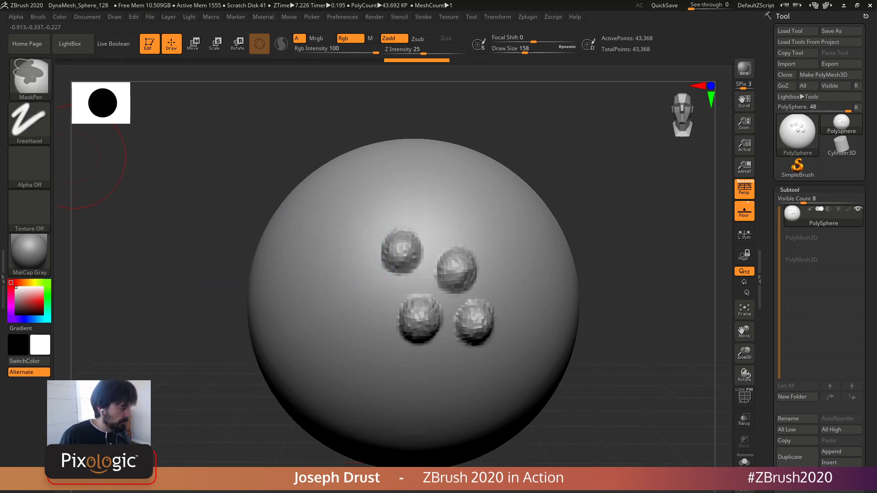
# Step: Switch the XTractor to the FreeHand stroke, extract the four bumps into an alpha and frame the sphere
pyautogui.click(29, 120)
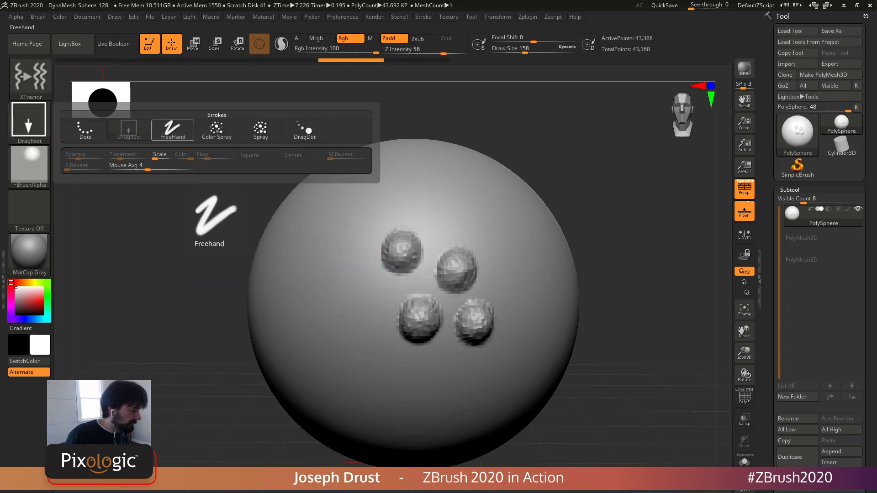
pyautogui.click(173, 130)
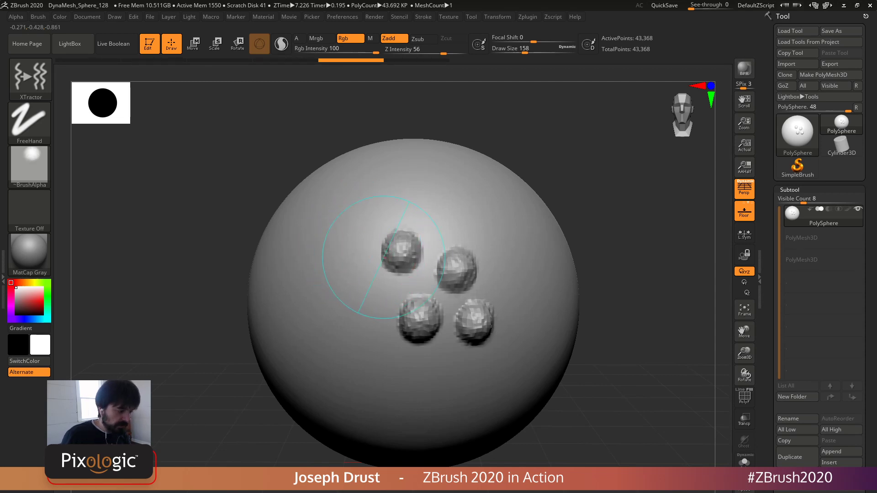
pyautogui.moveTo(441, 299); pyautogui.dragTo(493, 356)
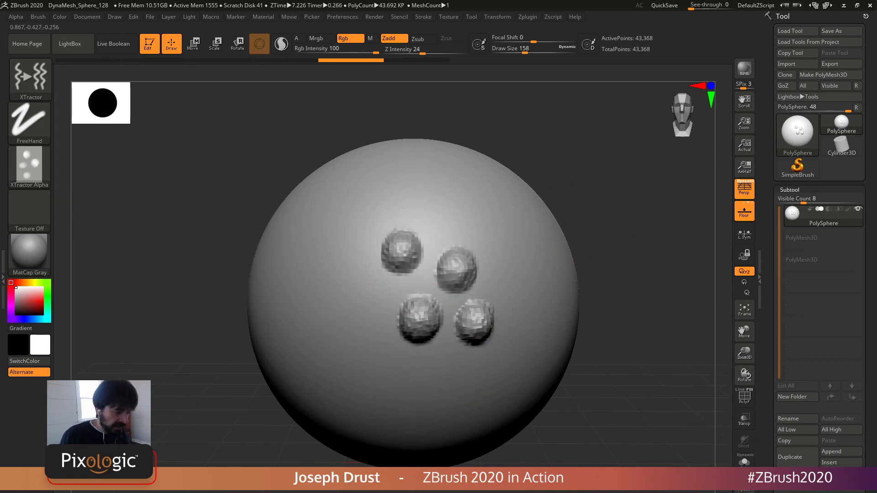
pyautogui.press('f')
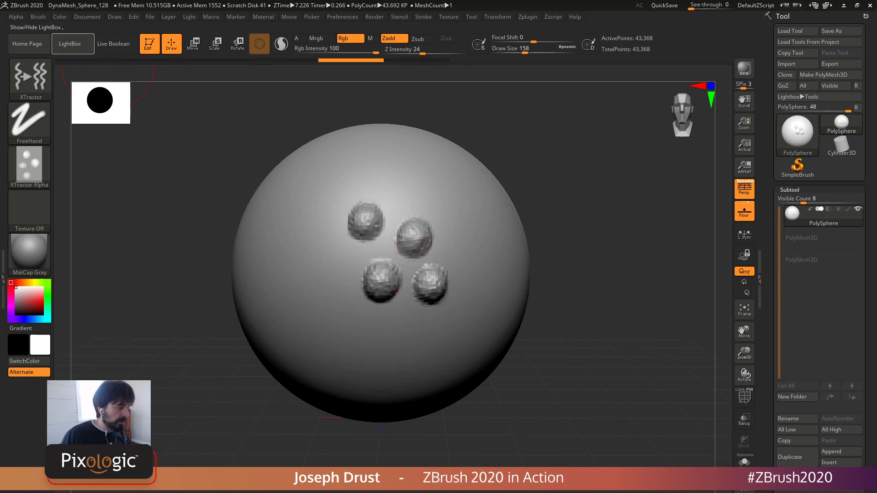
# Step: Inspect the sphere's bumps from the side and check the options for the extracted alpha
pyautogui.moveTo(15, 17)
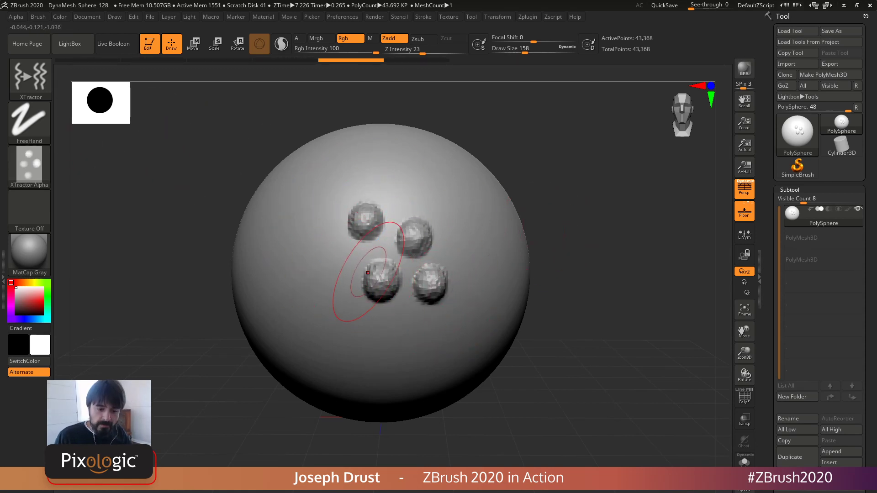
pyautogui.moveTo(569, 184); pyautogui.dragTo(529, 169)
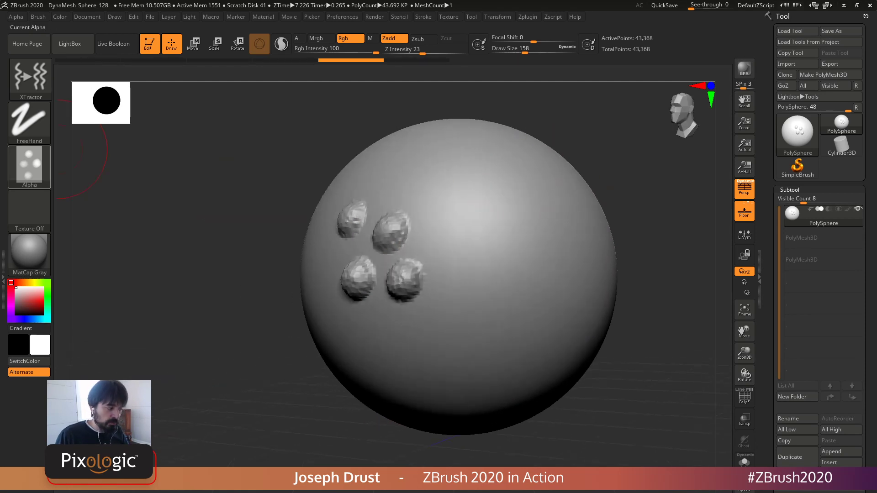
pyautogui.click(16, 17)
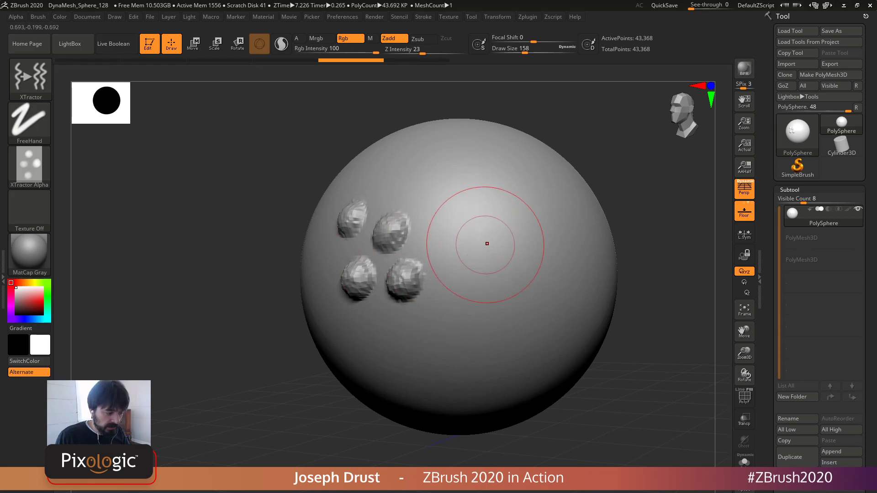
# Step: Try a FreeHand stroke with the extracted four-bump alpha on the smooth area beside the bumps and undo it
pyautogui.moveTo(498, 248)
pyautogui.mouseDown()
pyautogui.moveTo(511, 311)
pyautogui.moveTo(464, 359)
pyautogui.mouseUp()
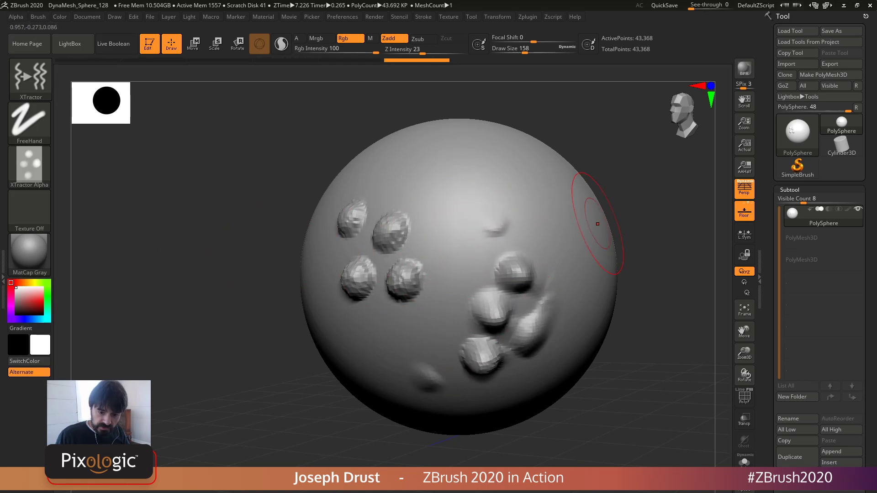
pyautogui.hotkey('ctrl', 'z')
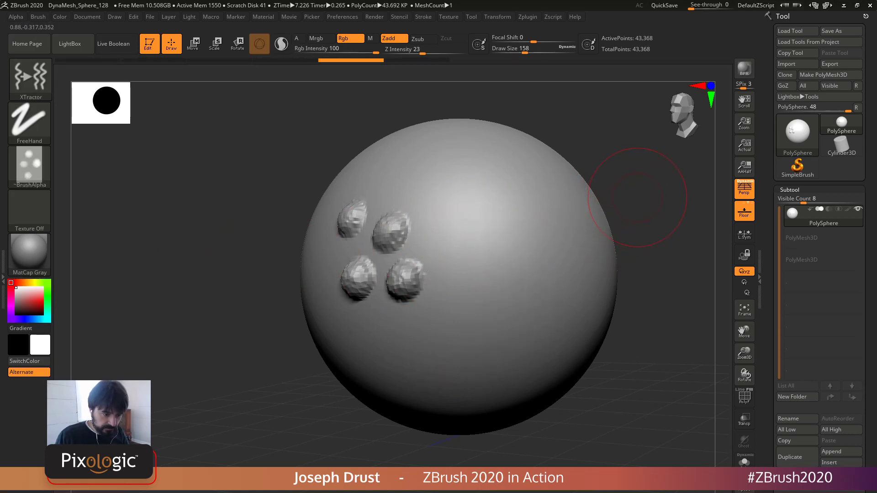
pyautogui.moveTo(637, 191); pyautogui.dragTo(667, 182)
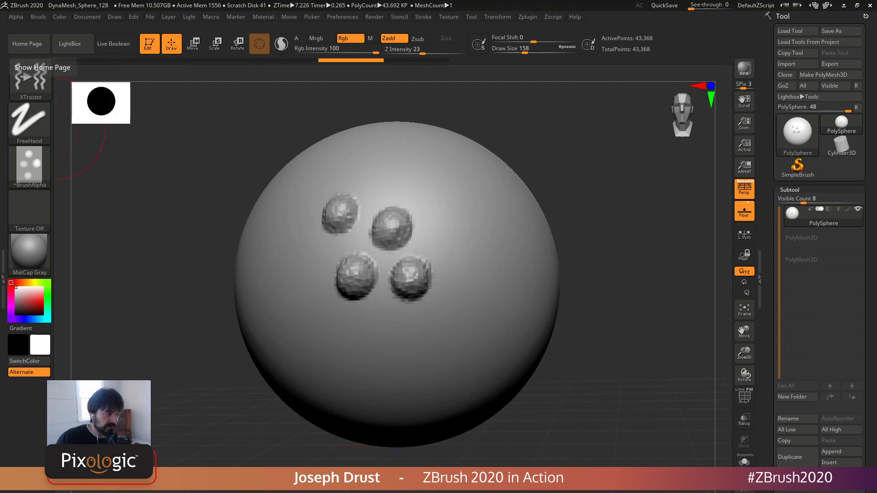
pyautogui.click(16, 17)
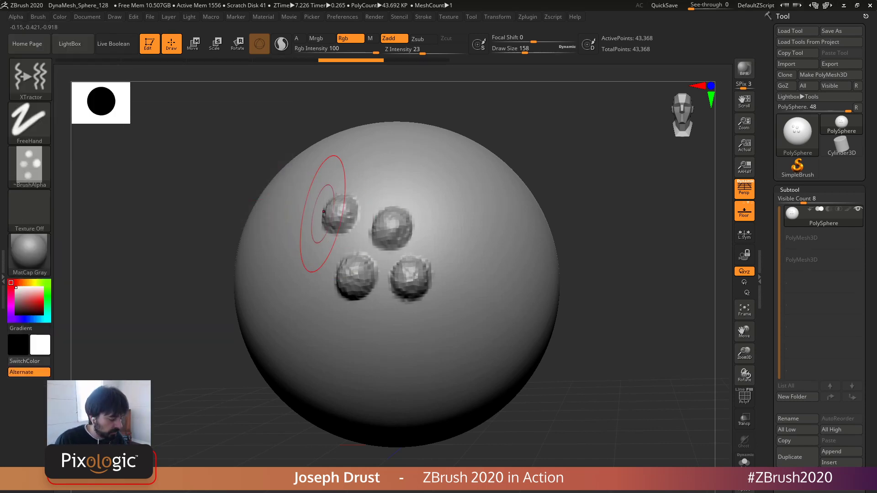
# Step: Select the ClayBuildup brush and set its draw size to 114
pyautogui.press('b')
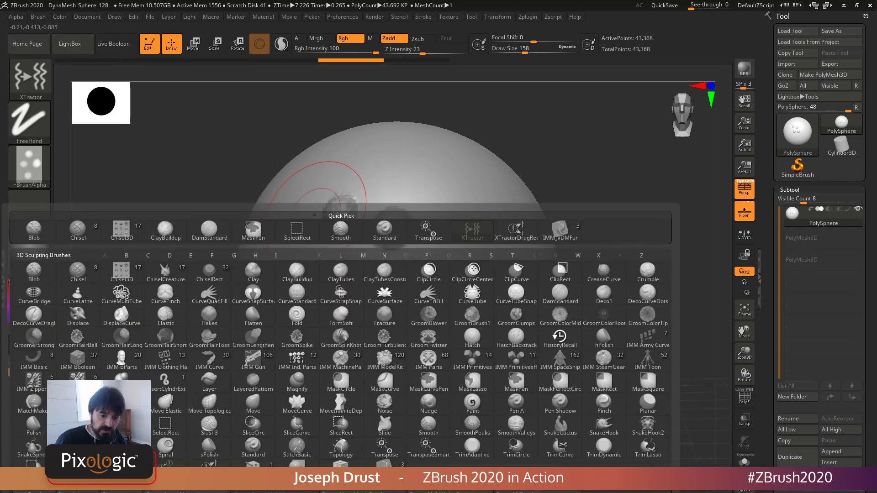
pyautogui.press('b')
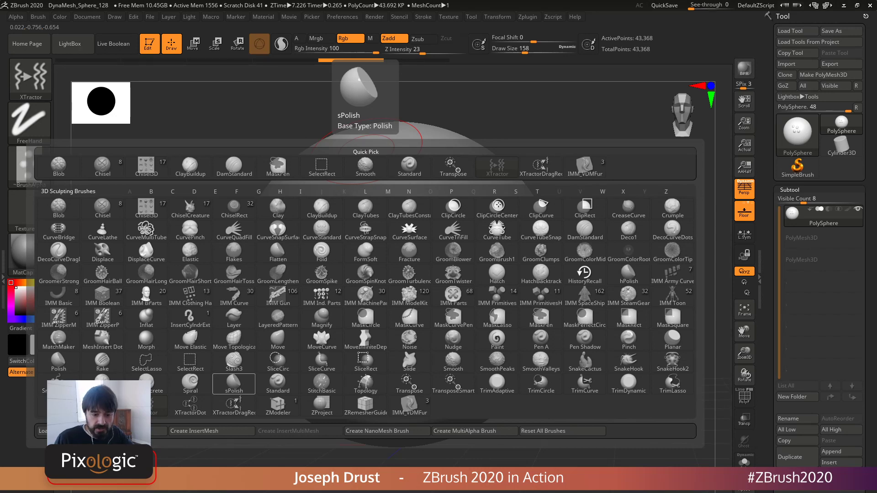
pyautogui.click(322, 206)
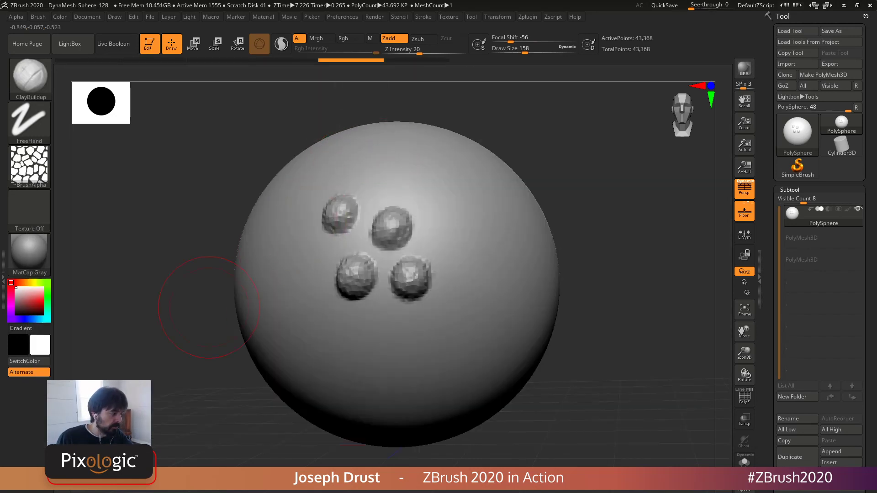
pyautogui.press('space')
pyautogui.moveTo(414, 252); pyautogui.dragTo(406, 252)
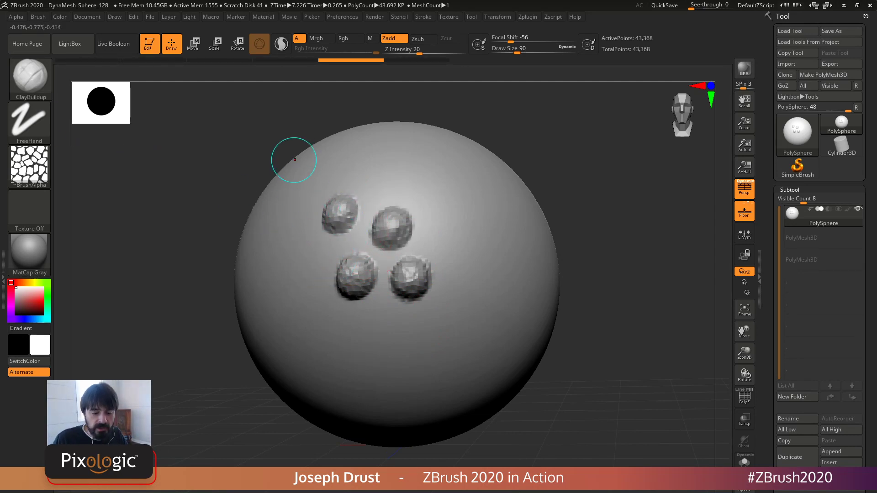
pyautogui.press(']')
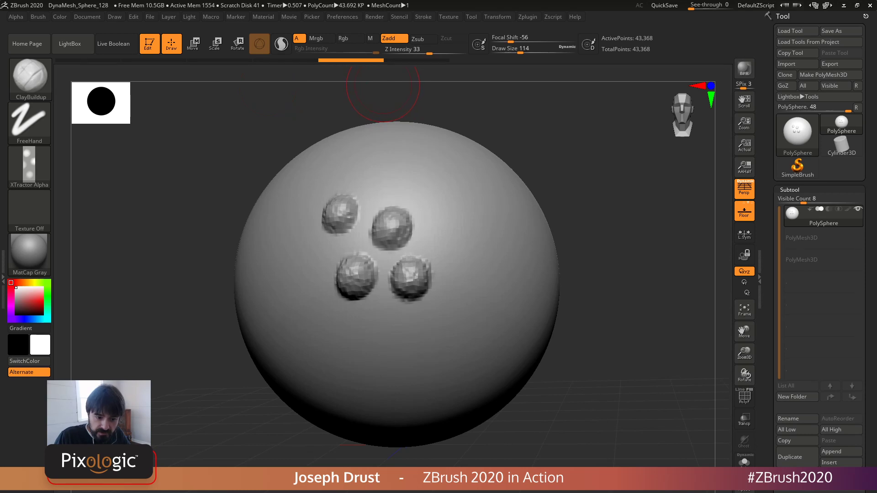
# Step: Undo the sculpting strokes back to the smooth sphere and set the ClayBuildup draw size to 39
pyautogui.hotkey('ctrl', 'z')
pyautogui.hotkey('ctrl', 'z')
pyautogui.hotkey('ctrl', 'z')
pyautogui.hotkey('ctrl', 'z')
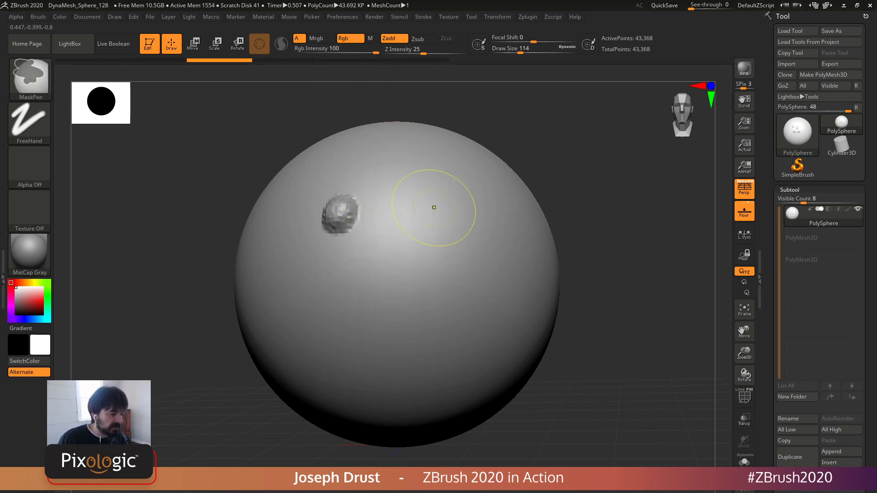
pyautogui.hotkey('ctrl', 'z')
pyautogui.hotkey('ctrl', 'z')
pyautogui.press('space')
pyautogui.moveTo(364, 204); pyautogui.dragTo(355, 203)
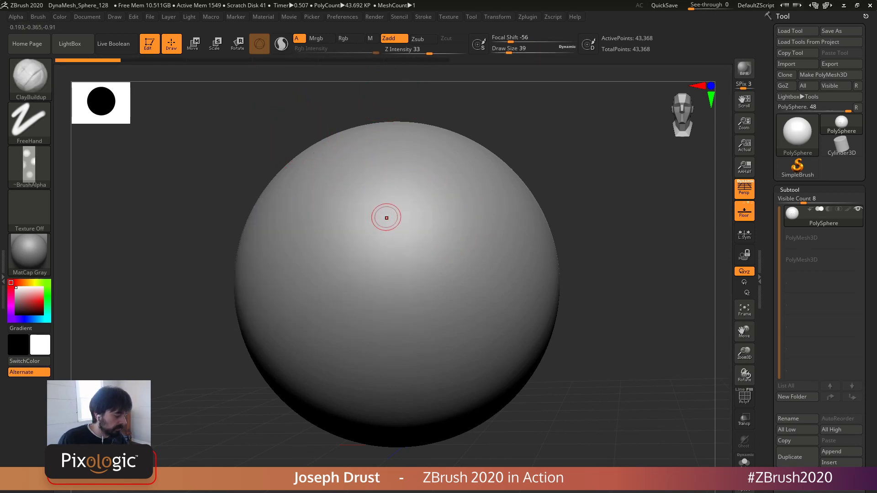
# Step: Assign Alpha 28 to the ClayBuildup brush and set its draw size to 59
pyautogui.click(30, 164)
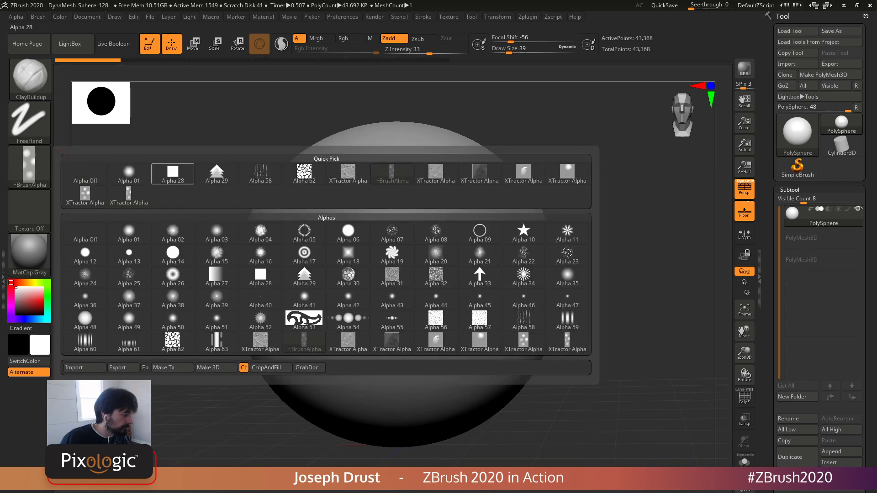
pyautogui.click(85, 174)
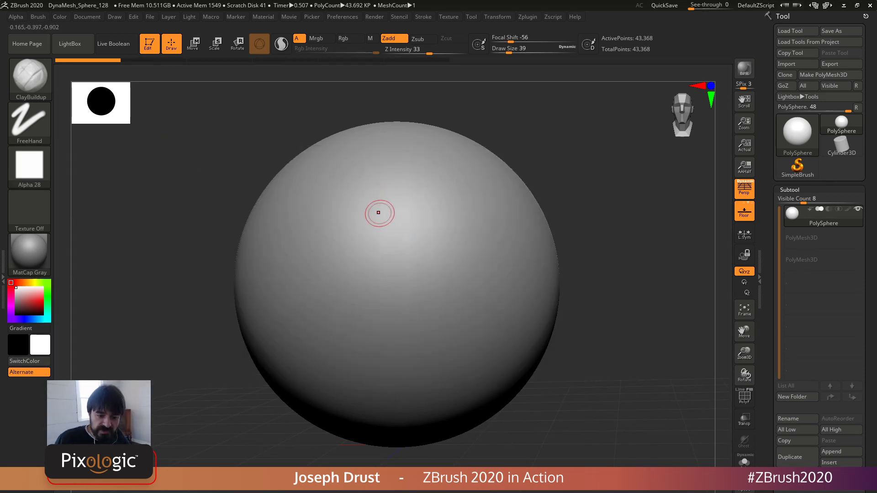
pyautogui.press('space')
pyautogui.moveTo(388, 219); pyautogui.dragTo(392, 219)
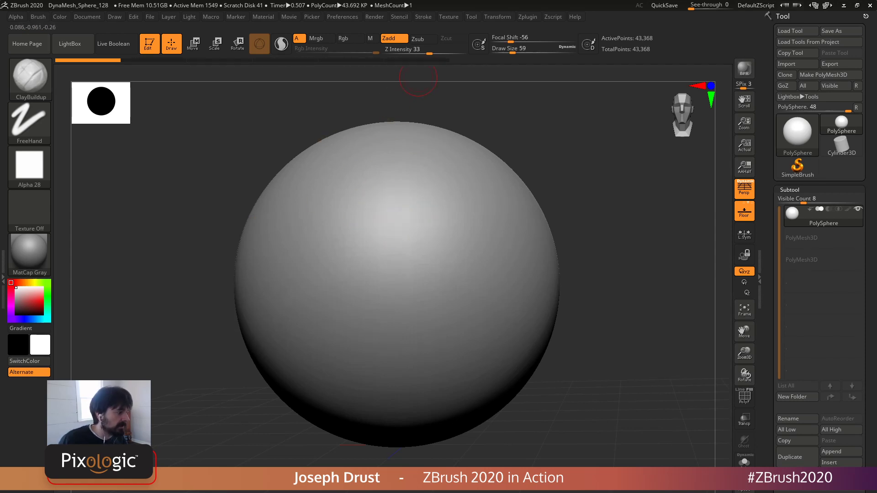
# Step: Restore the four bumps from the undo history, try a ClayBuildup stroke on the empty area beside them and undo it
pyautogui.click(423, 60)
pyautogui.hotkey('ctrl', 'z')
pyautogui.moveTo(591, 213); pyautogui.dragTo(512, 223)
pyautogui.moveTo(430, 263)
pyautogui.mouseDown()
pyautogui.moveTo(418, 254)
pyautogui.moveTo(409, 260)
pyautogui.mouseUp()
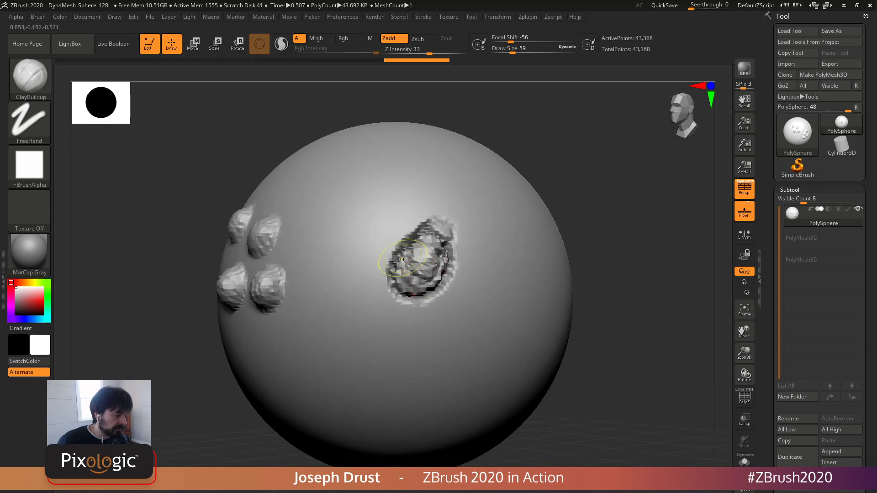
pyautogui.hotkey('ctrl', 'z')
# Step: Reset all brushes to their defaults, test a short Standard brush stroke on the sphere and undo it
pyautogui.moveTo(38, 17)
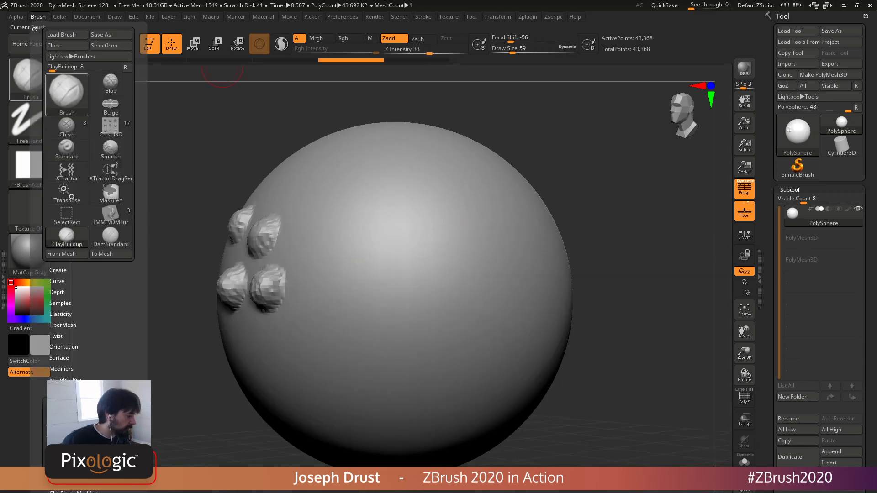
pyautogui.moveTo(92, 388); pyautogui.dragTo(94, 94)
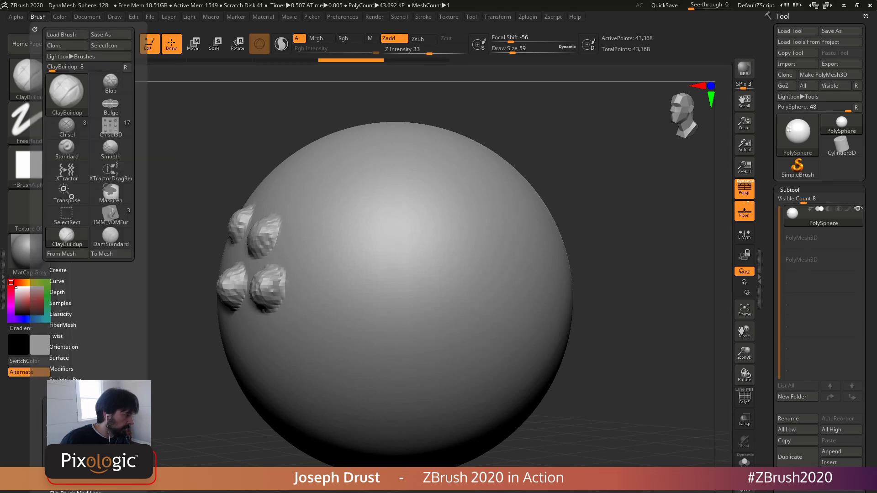
pyautogui.moveTo(92, 388); pyautogui.dragTo(91, 199)
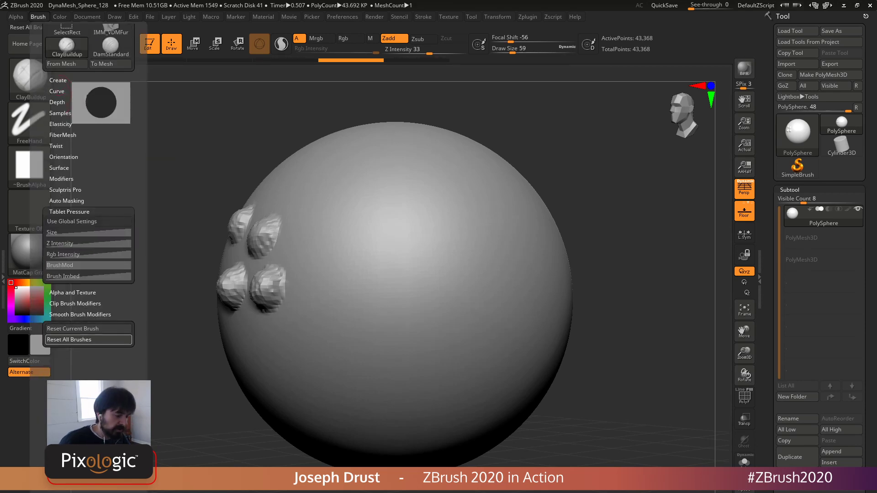
pyautogui.click(73, 340)
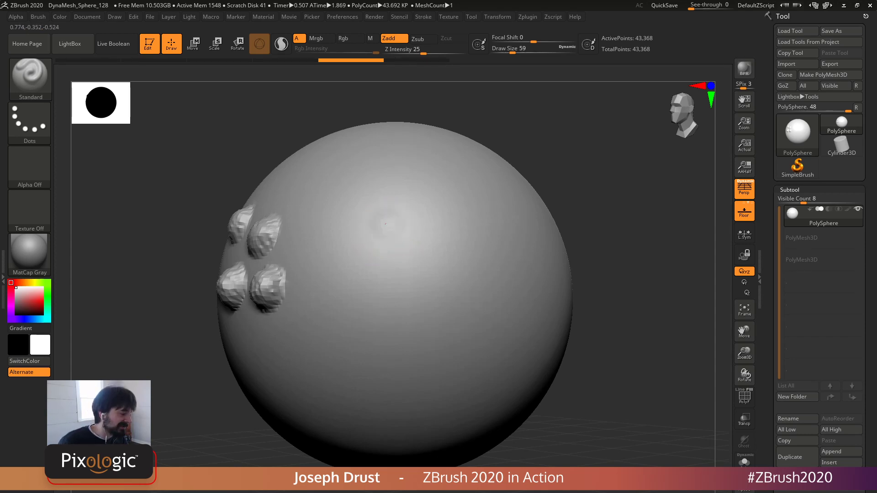
pyautogui.moveTo(376, 233); pyautogui.dragTo(392, 227)
pyautogui.hotkey('ctrl', 'z')
# Step: Select the ClayBuildup brush and sculpt two adjoining round bumps on the empty area beside the four existing ones
pyautogui.press('b')
pyautogui.press('c')
pyautogui.press('b')
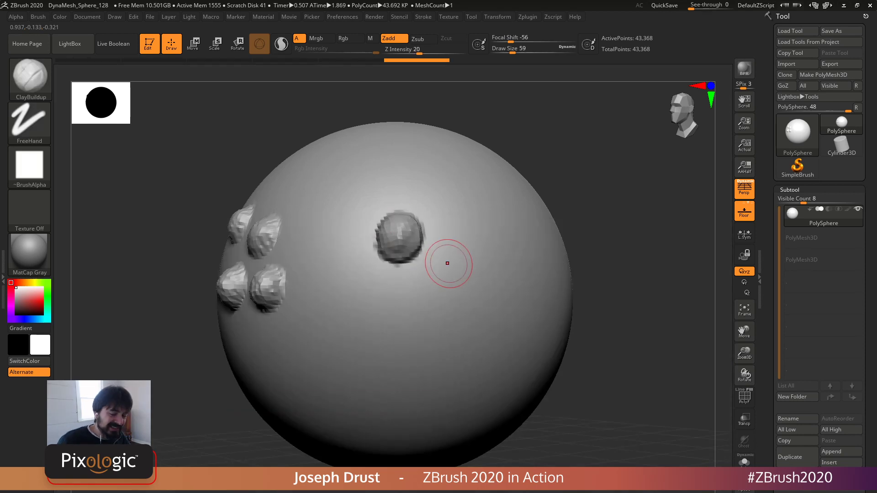
pyautogui.moveTo(448, 261); pyautogui.dragTo(440, 269)
pyautogui.moveTo(560, 163); pyautogui.dragTo(281, 153)
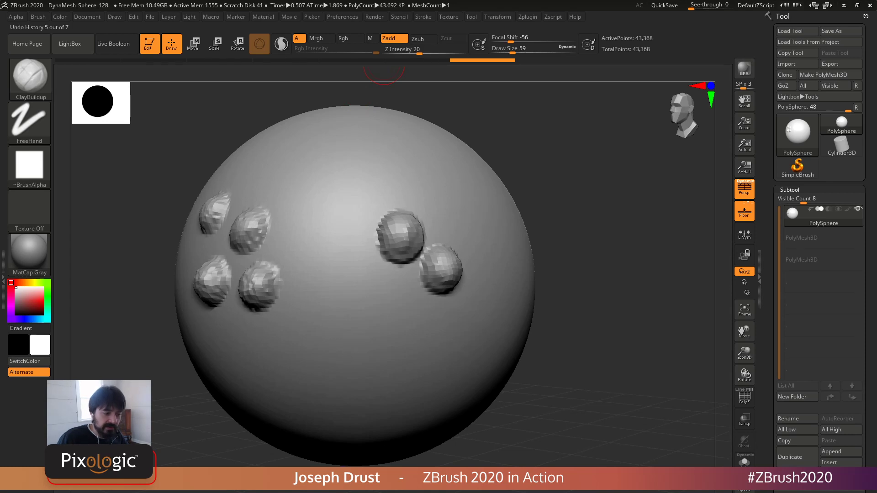
# Step: Mark the undo history state with only the four bumps as the reference and return to the state with all six bumps
pyautogui.moveTo(323, 72)
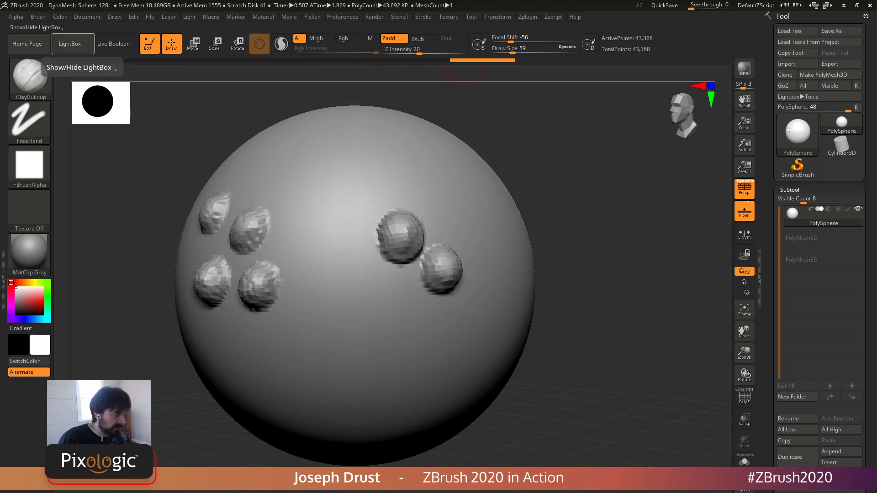
pyautogui.click(73, 60)
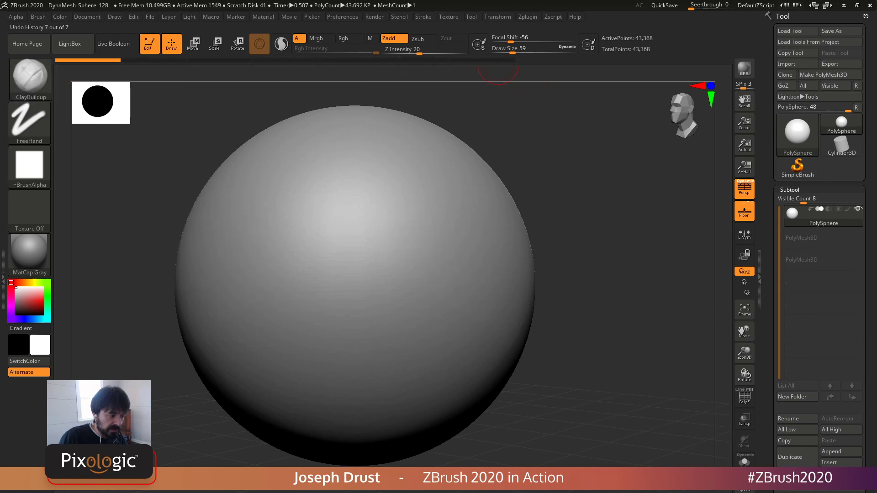
pyautogui.click(482, 60)
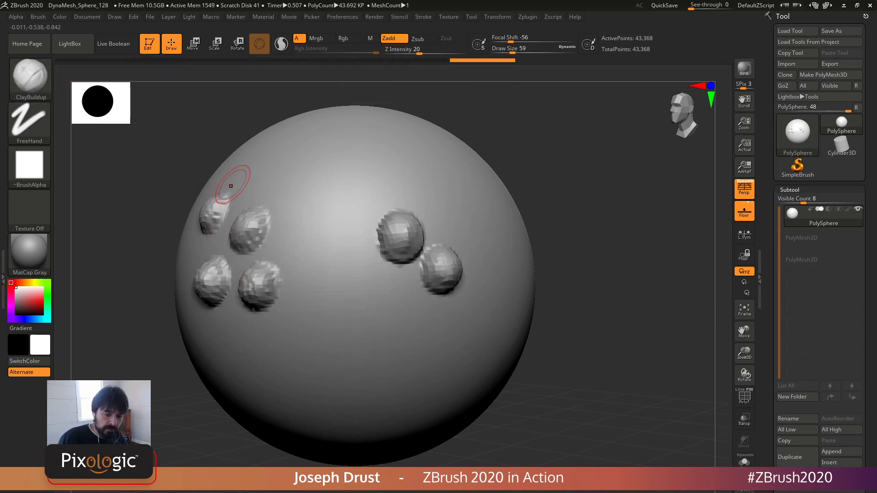
pyautogui.moveTo(393, 60); pyautogui.dragTo(351, 60)
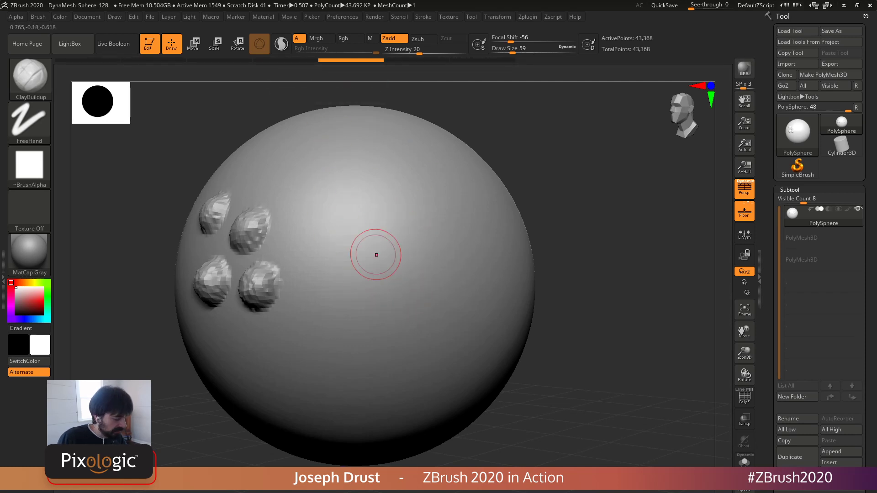
pyautogui.press('ctrl')
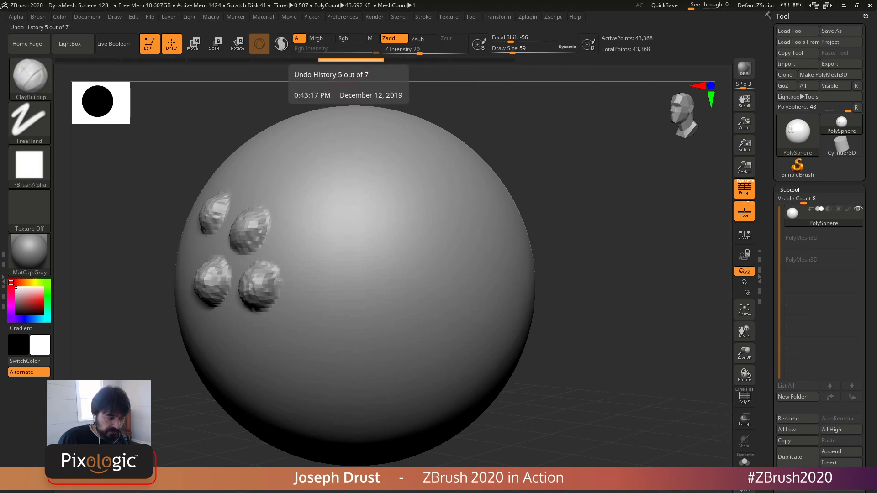
pyautogui.click(483, 59)
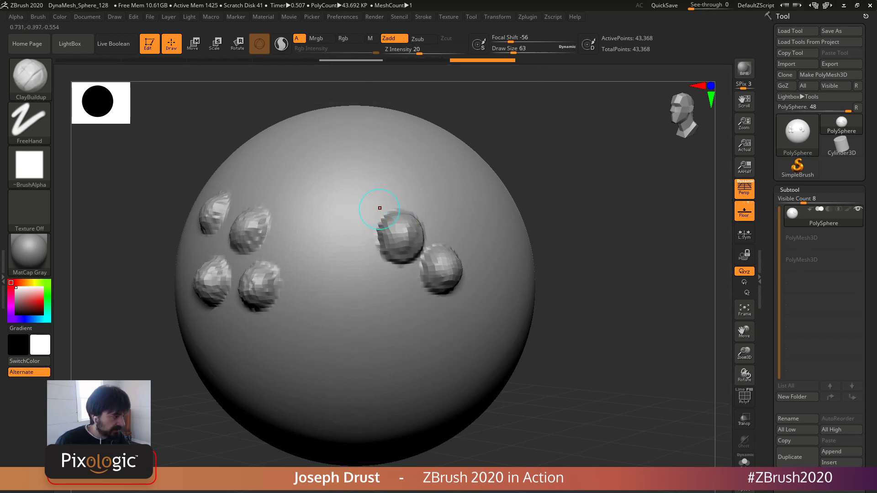
# Step: Select the XTractor brush at draw size 143 and extract the two new bumps into an alpha
pyautogui.press(']')
pyautogui.press(']')
pyautogui.press(']')
pyautogui.press('b')
pyautogui.press('t')
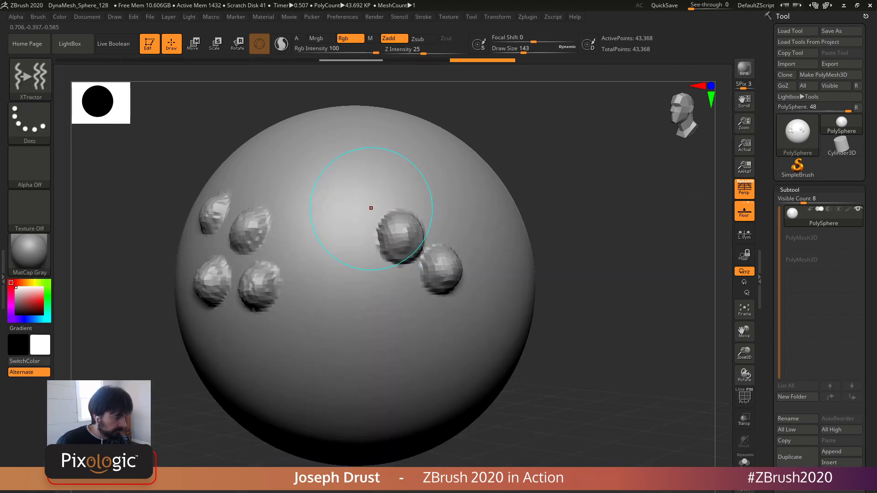
pyautogui.moveTo(372, 208); pyautogui.dragTo(464, 291)
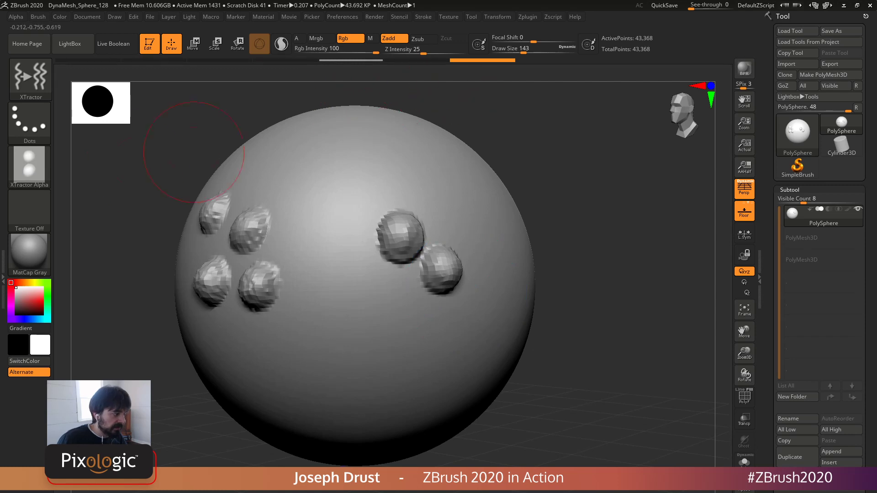
# Step: Compare the marked four-bump history state with the latest six-bump state of the sphere
pyautogui.moveTo(29, 167)
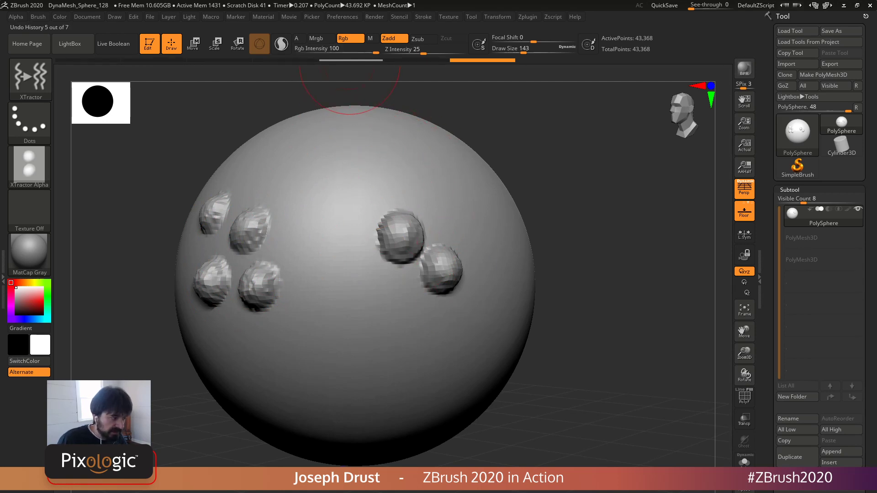
pyautogui.click(354, 60)
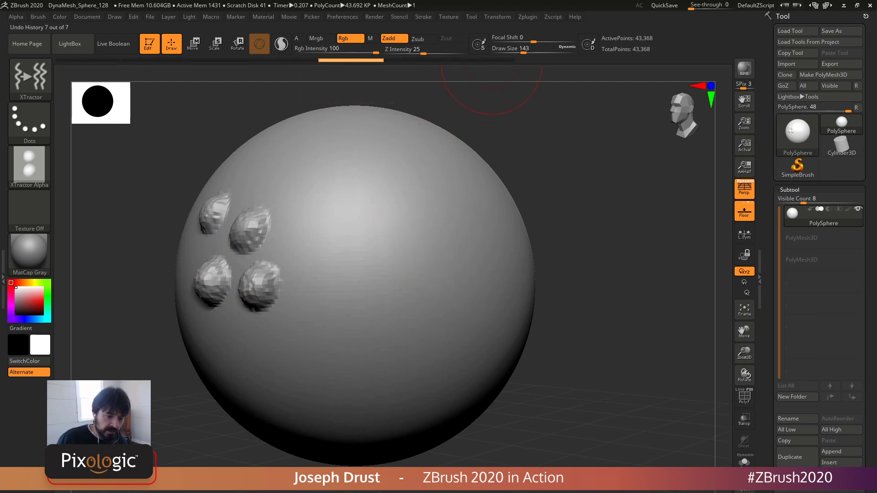
pyautogui.click(457, 60)
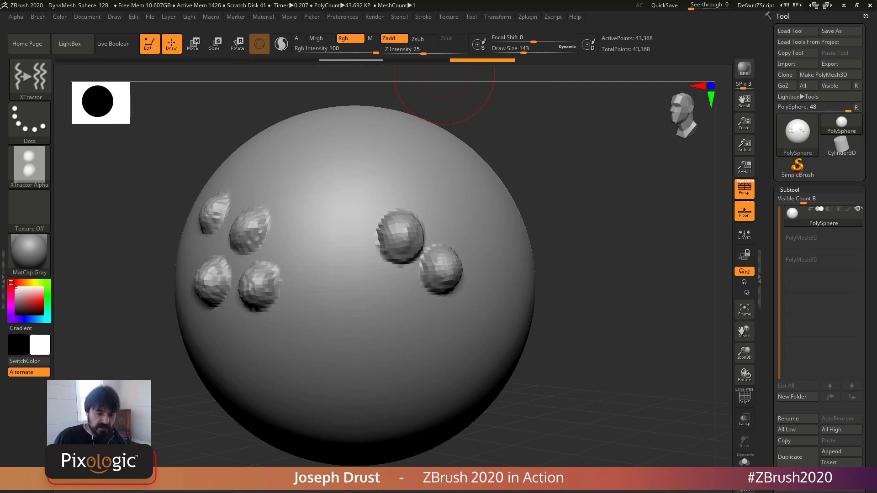
# Step: Delete the older undo history of the sphere while keeping its current six-bump state
pyautogui.click(134, 16)
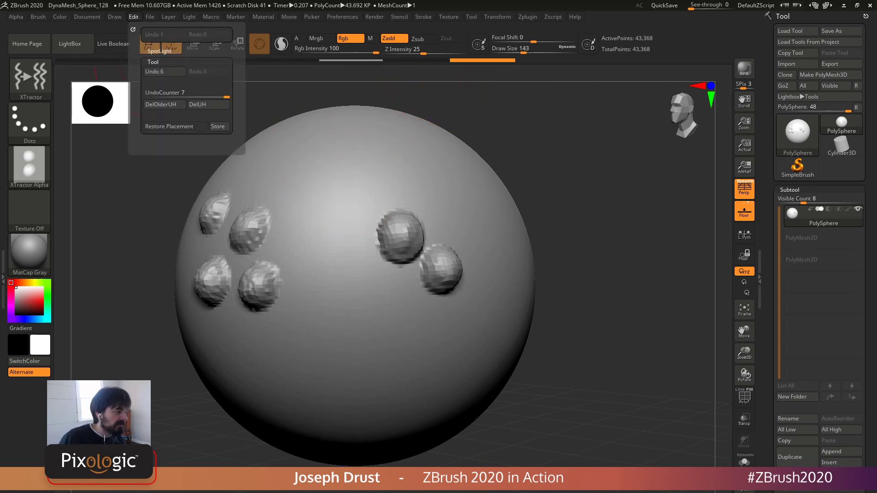
pyautogui.click(165, 105)
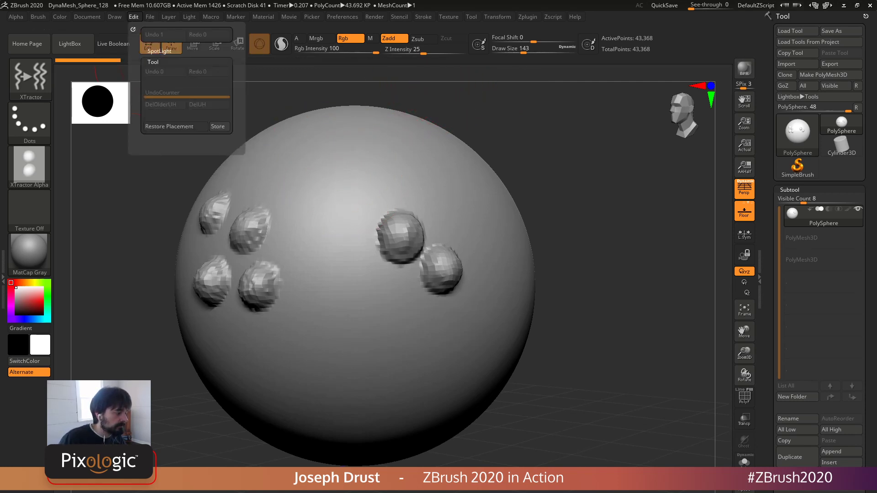
pyautogui.moveTo(531, 160)
pyautogui.keyDown('alt'); pyautogui.mouseDown()
pyautogui.moveTo(528, 149)
pyautogui.moveTo(567, 187)
pyautogui.mouseUp(); pyautogui.keyUp('alt')
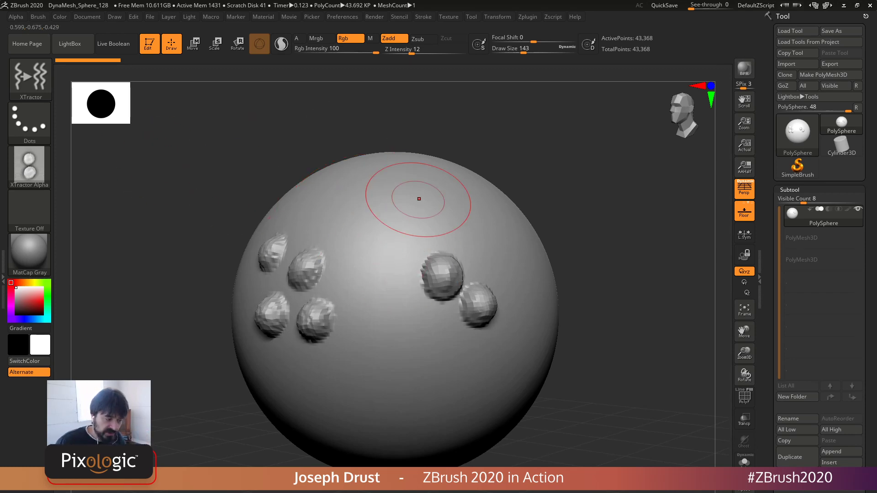
# Step: Close and restart ZBrush, then load the Primitives.ZPR project with the cylinder pipe
pyautogui.moveTo(419, 198)
pyautogui.mouseDown(button='right')
pyautogui.moveTo(425, 224)
pyautogui.moveTo(439, 227)
pyautogui.mouseUp(button='right')
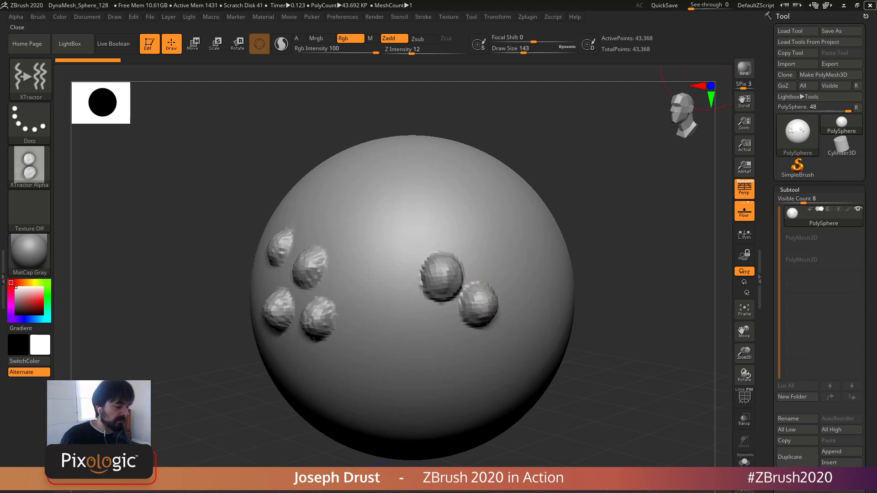
pyautogui.click(869, 5)
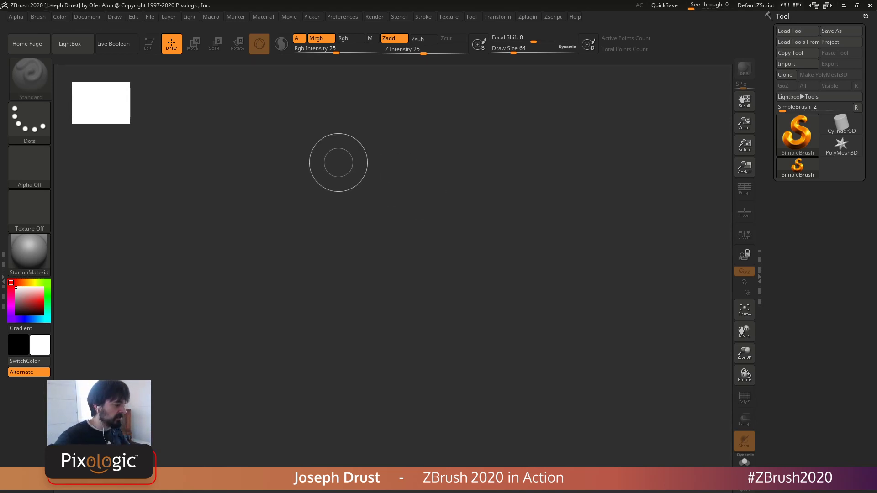
pyautogui.press(',')
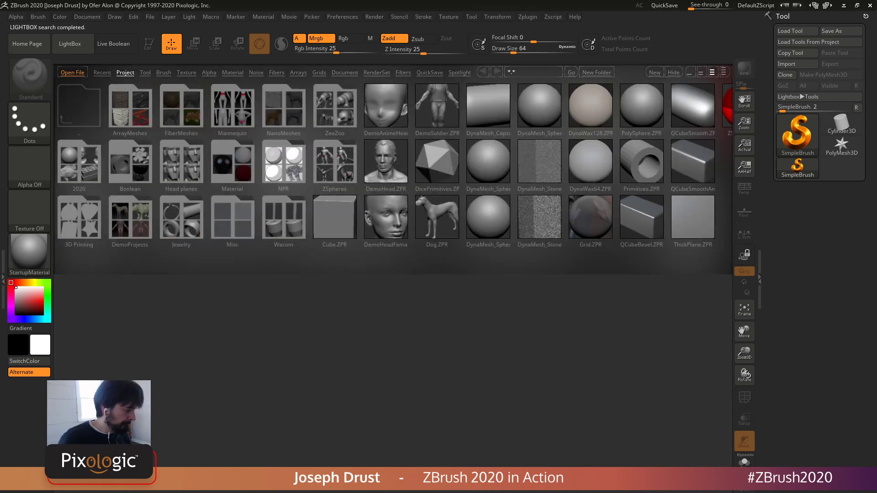
pyautogui.click(641, 162)
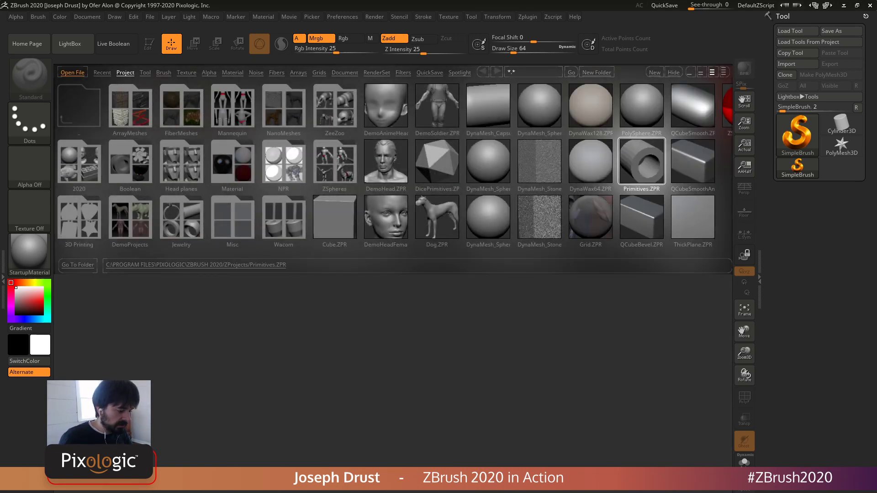
pyautogui.doubleClick(641, 162)
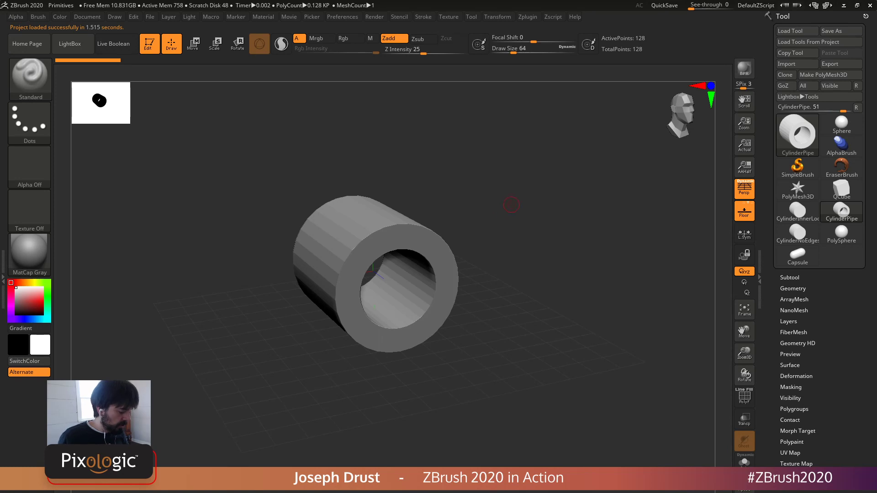
pyautogui.keyDown('alt'); pyautogui.moveTo(511, 204); pyautogui.dragTo(541, 237); pyautogui.keyUp('alt')
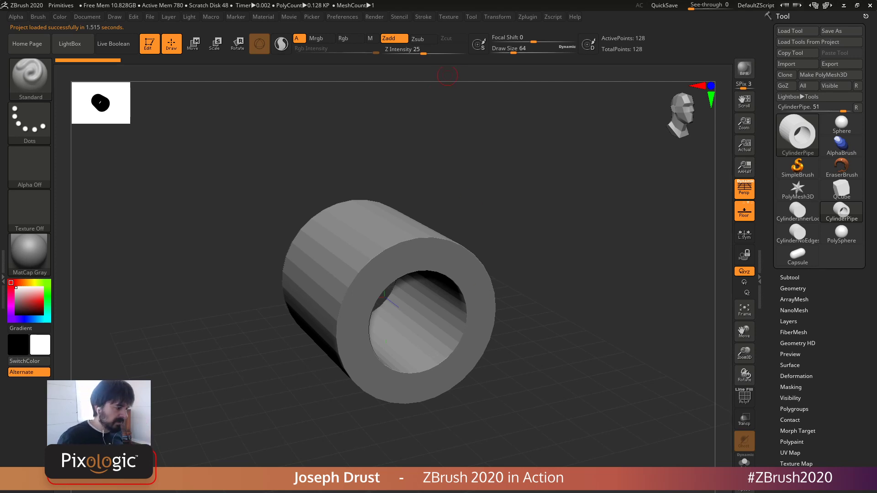
# Step: Add the star-shaped Alpha 10 to Spotlight, scale it down and move it beside the pipe
pyautogui.click(449, 16)
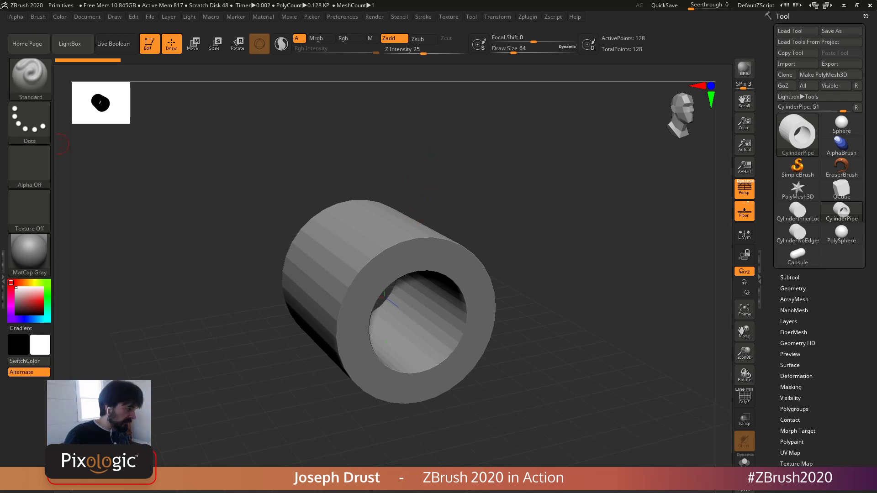
pyautogui.click(16, 17)
pyautogui.click(44, 116)
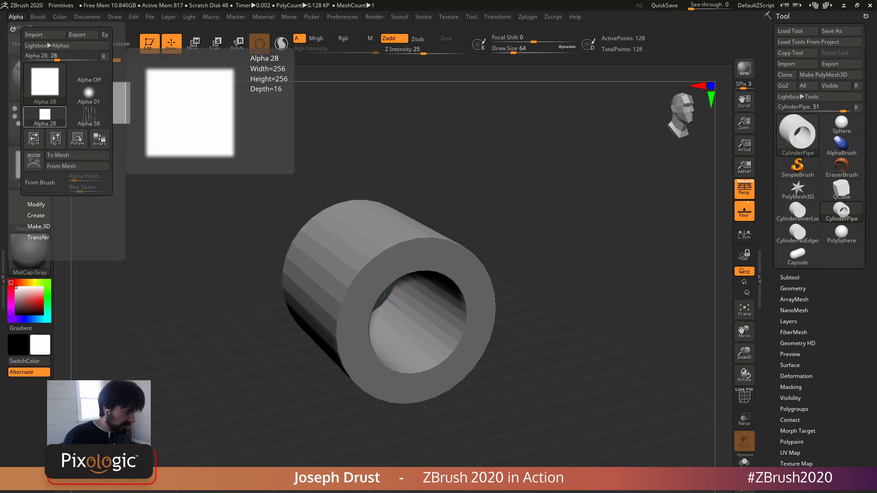
pyautogui.click(45, 82)
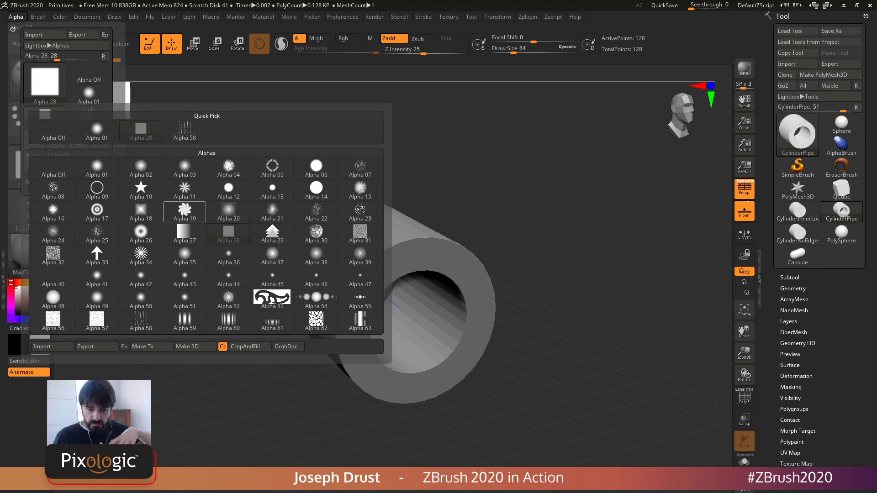
pyautogui.moveTo(96, 188)
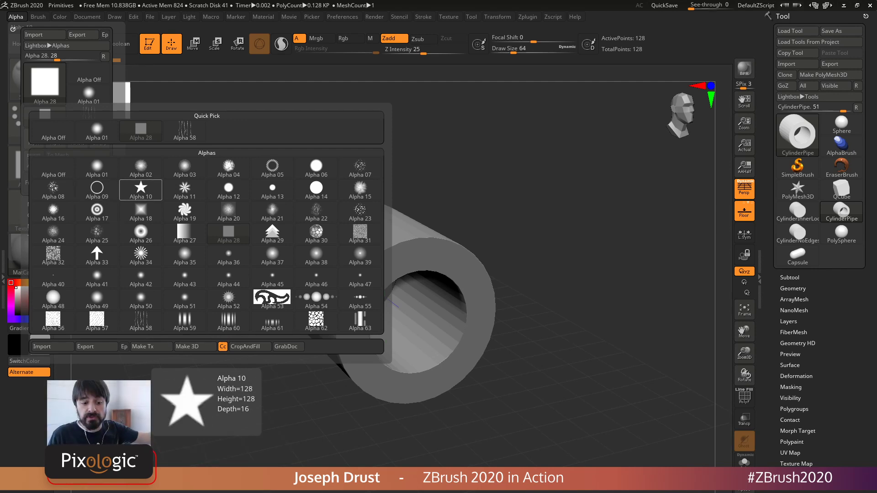
pyautogui.click(140, 189)
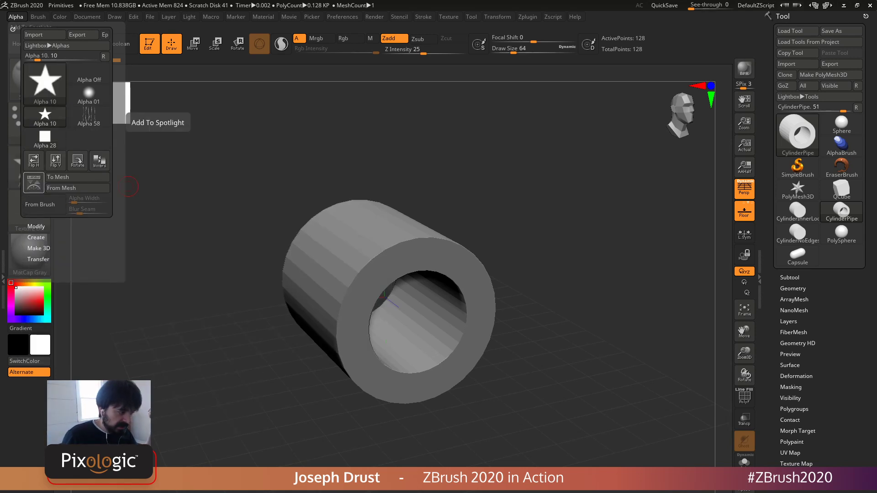
pyautogui.click(124, 117)
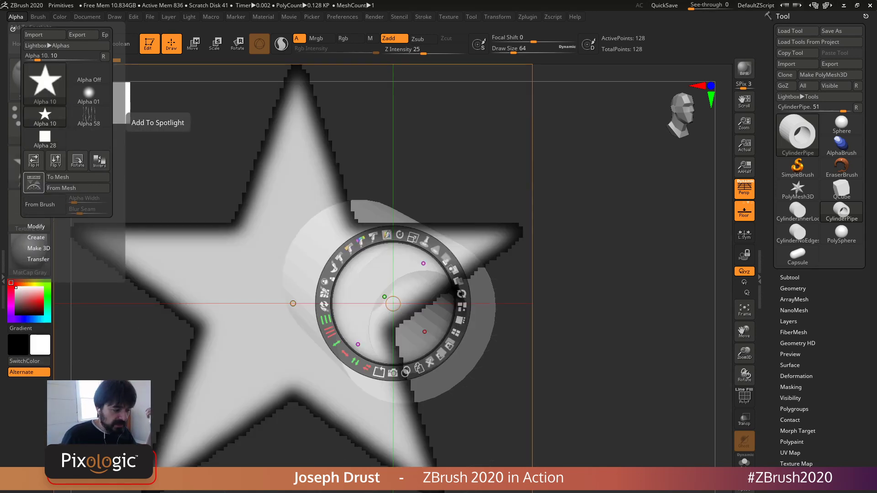
pyautogui.moveTo(413, 236); pyautogui.dragTo(333, 260)
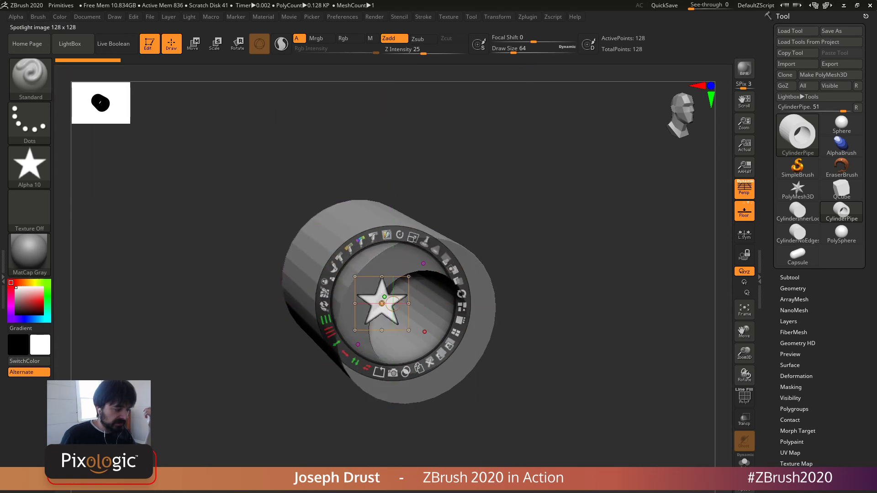
pyautogui.moveTo(365, 285); pyautogui.dragTo(113, 172)
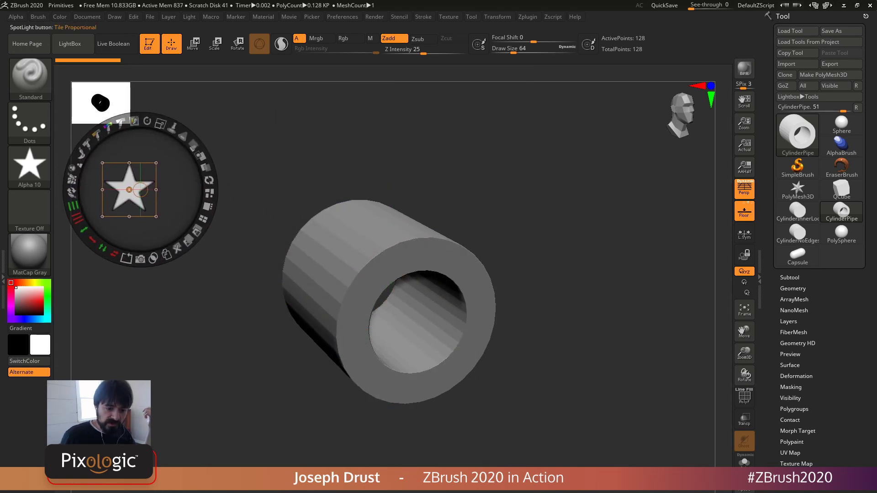
# Step: Add the French-curve Alpha 53 to Spotlight, scale it down and arrange it above the star
pyautogui.click(16, 16)
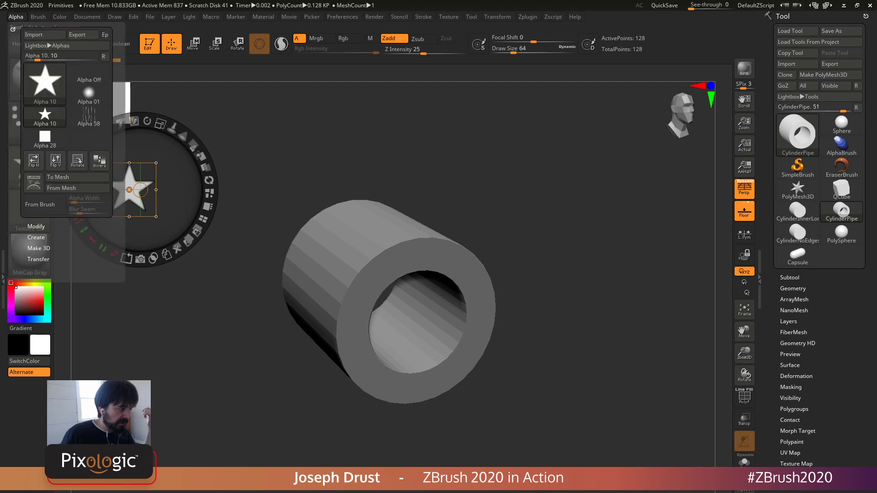
pyautogui.click(45, 82)
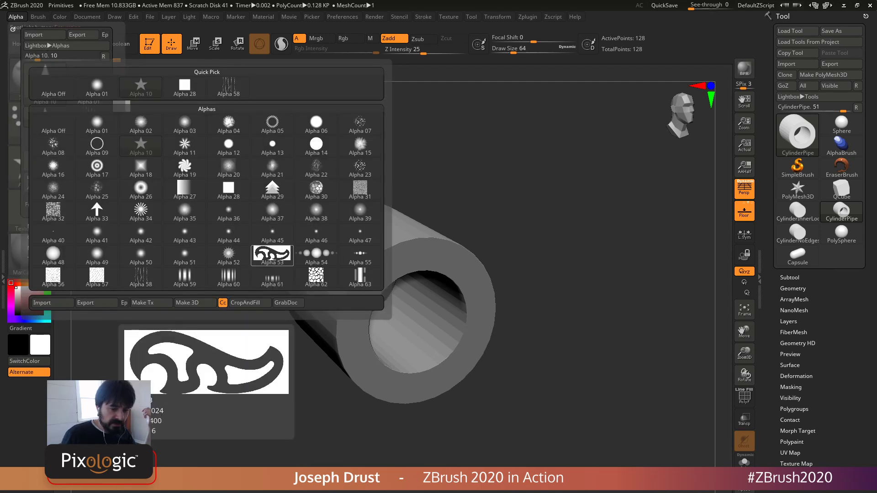
pyautogui.click(272, 254)
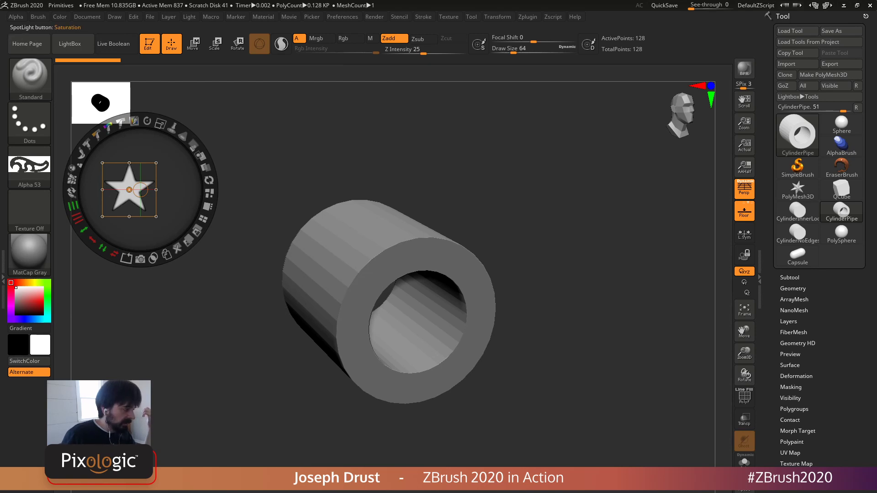
pyautogui.click(16, 16)
pyautogui.click(33, 183)
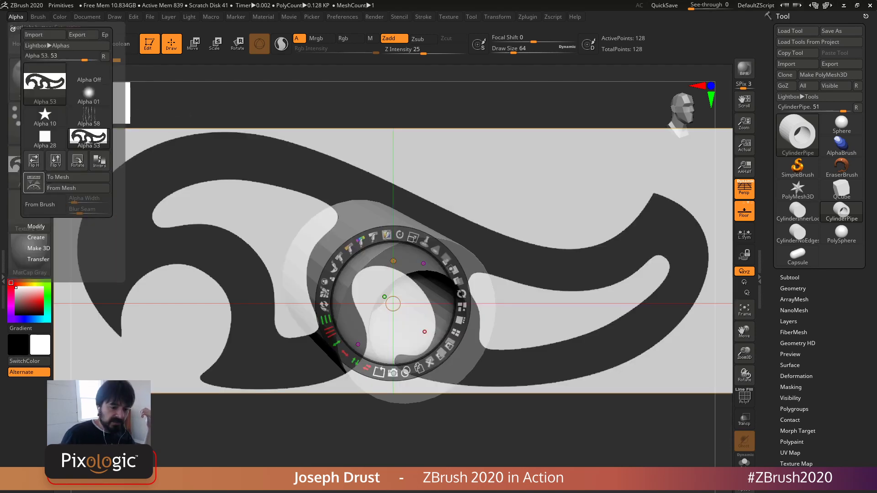
pyautogui.moveTo(413, 237); pyautogui.dragTo(330, 273)
pyautogui.moveTo(370, 295); pyautogui.dragTo(119, 209)
pyautogui.moveTo(132, 398); pyautogui.dragTo(145, 280)
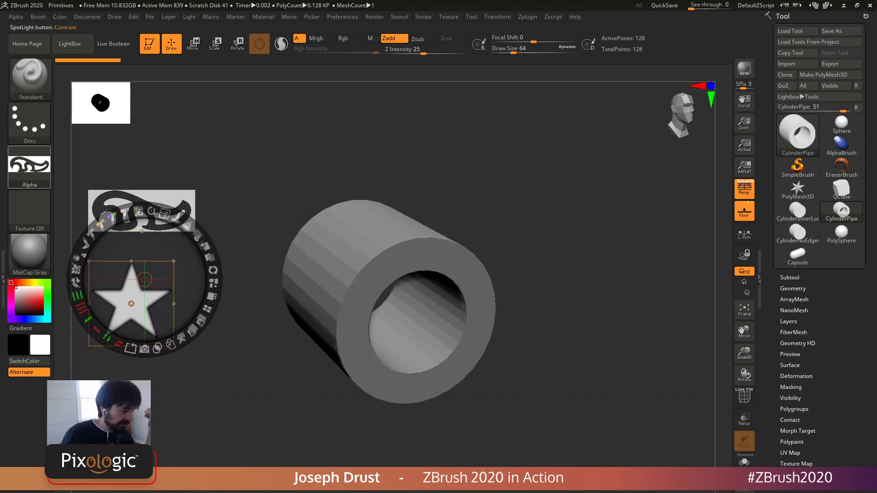
# Step: Select the swirl-shaped Alpha 19 and add it to Spotlight
pyautogui.click(29, 167)
pyautogui.click(216, 254)
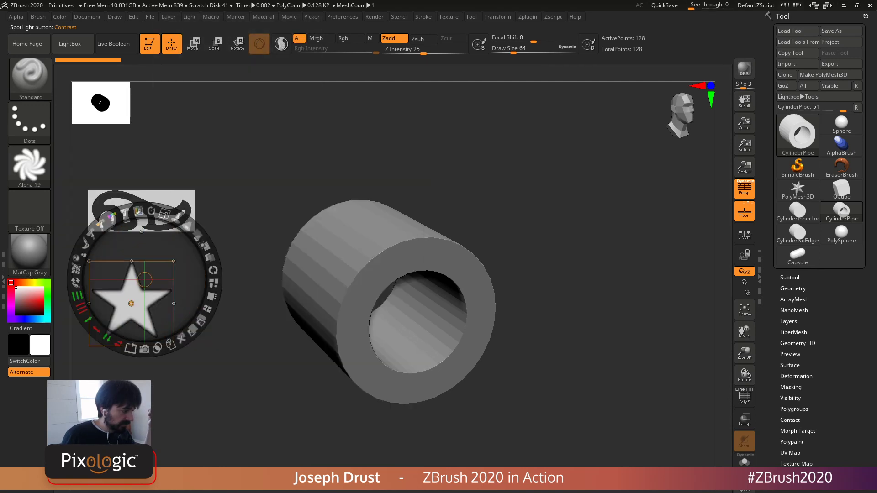
pyautogui.click(15, 16)
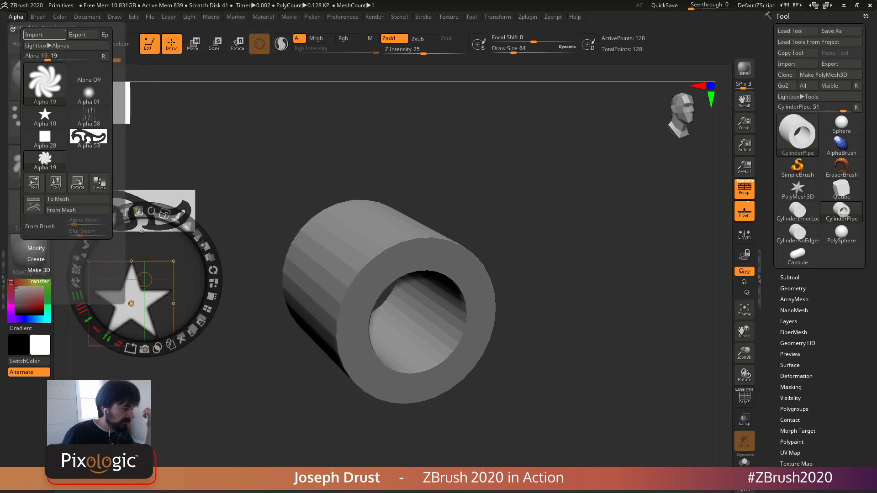
pyautogui.press('ctrl')
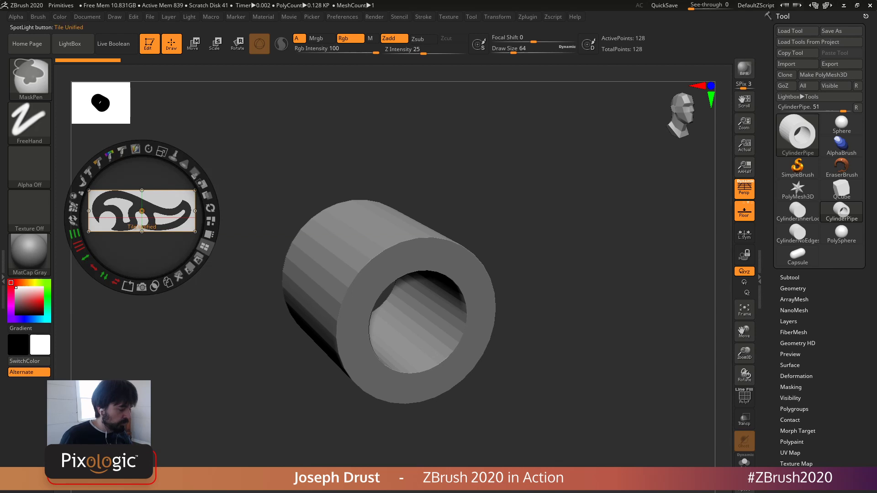
pyautogui.click(16, 17)
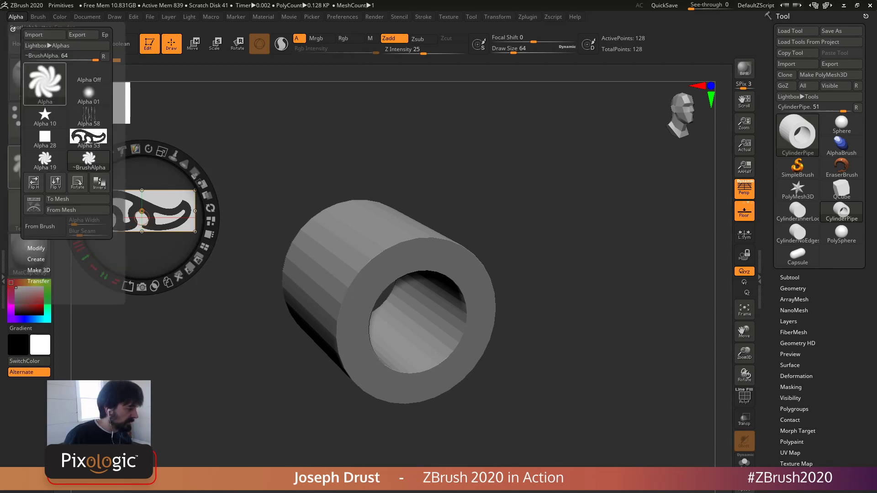
pyautogui.click(45, 82)
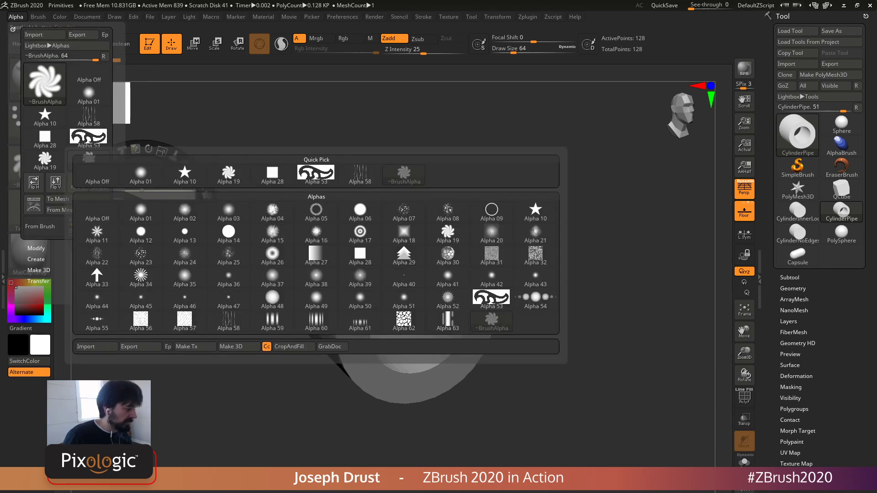
pyautogui.click(229, 173)
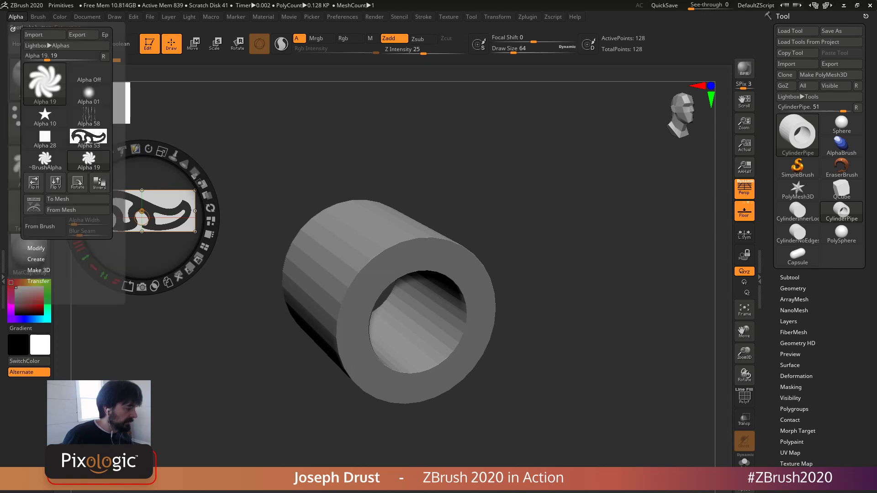
pyautogui.click(33, 204)
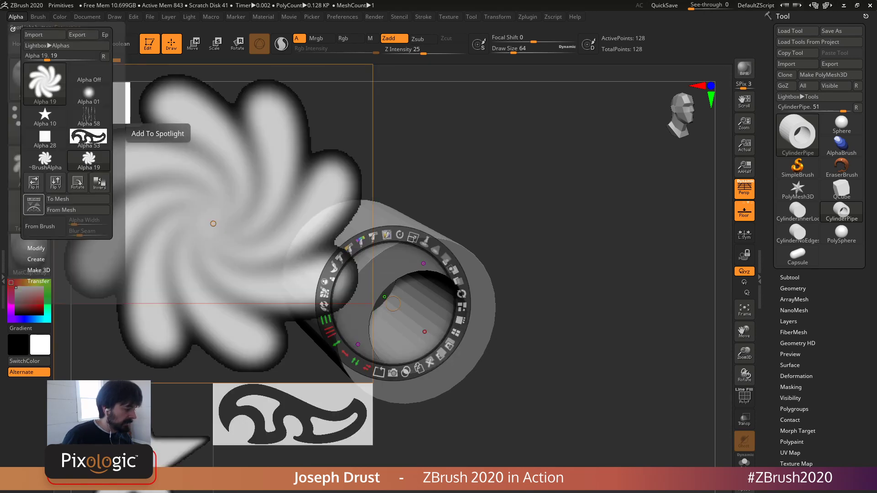
# Step: Scale down the swirl in Spotlight and stack it above the French-curve image
pyautogui.click(213, 225)
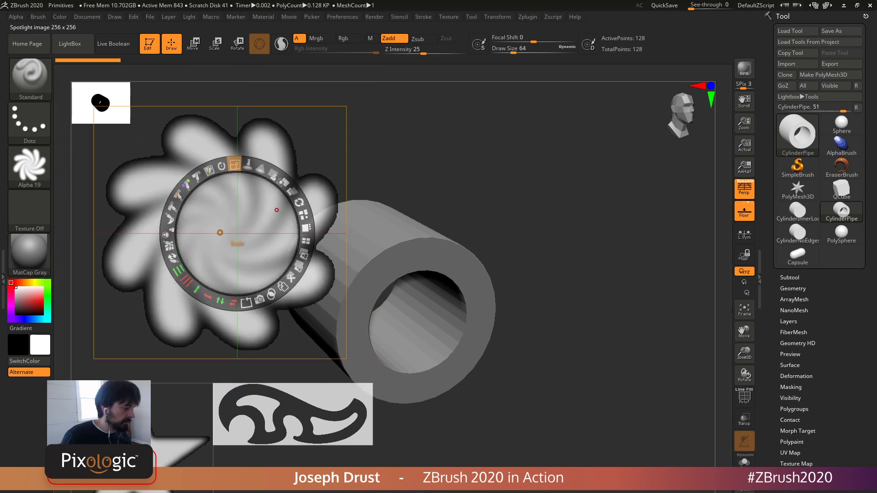
pyautogui.moveTo(235, 164); pyautogui.dragTo(189, 185)
pyautogui.moveTo(230, 230); pyautogui.dragTo(130, 200)
pyautogui.moveTo(278, 396); pyautogui.dragTo(149, 289)
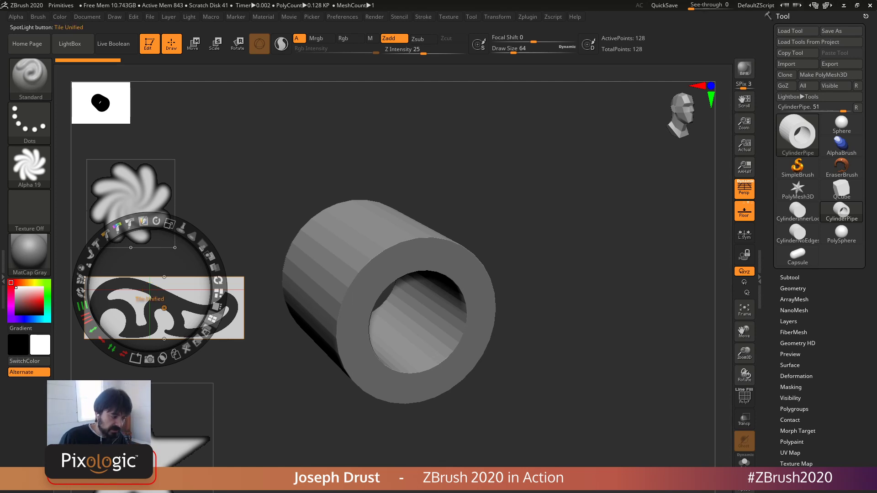
# Step: Try the Tile Selected and Tile Proportional layouts on the Spotlight images, finishing with Tile Unified
pyautogui.click(218, 306)
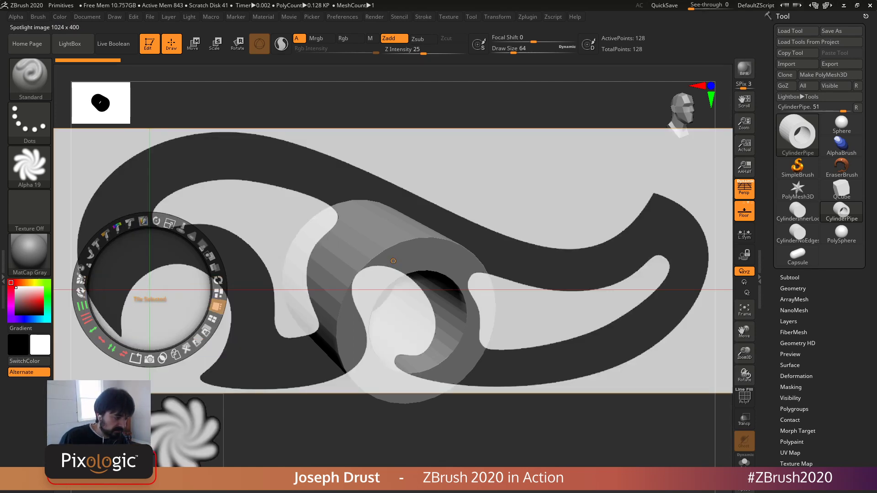
pyautogui.click(211, 319)
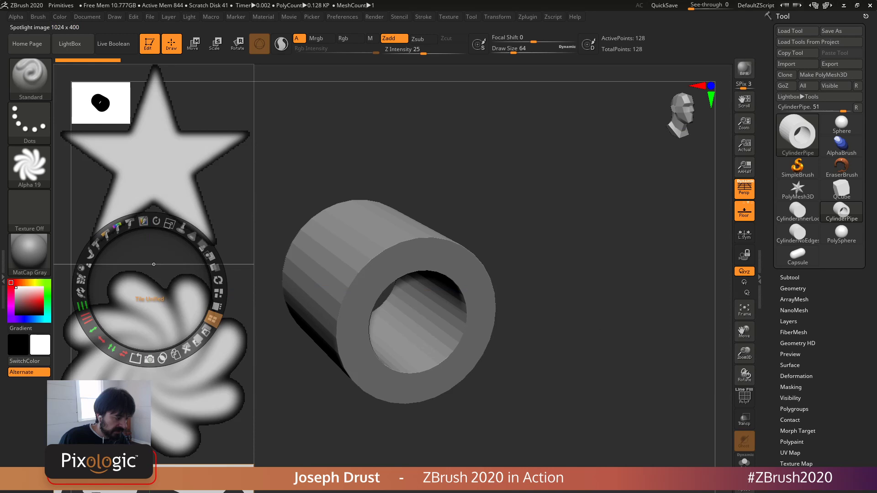
pyautogui.click(219, 293)
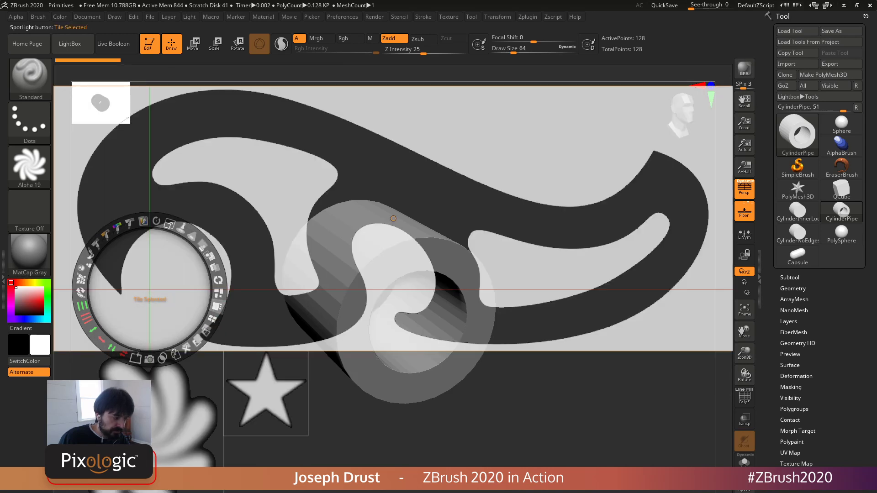
pyautogui.click(217, 307)
pyautogui.click(212, 318)
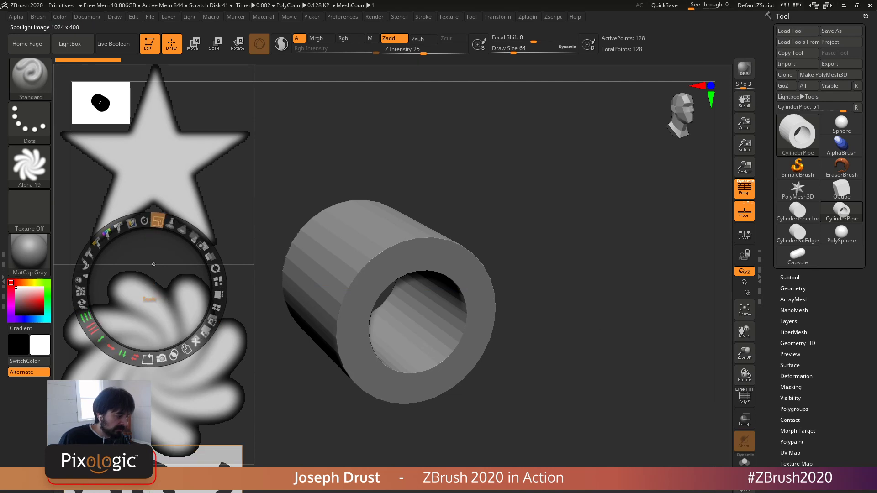
# Step: Scale down the three tiled Spotlight images together and move them into a column beside the pipe
pyautogui.moveTo(301, 159)
pyautogui.mouseDown()
pyautogui.moveTo(311, 157)
pyautogui.moveTo(300, 160)
pyautogui.mouseUp()
pyautogui.moveTo(502, 194); pyautogui.dragTo(508, 190)
pyautogui.moveTo(528, 124); pyautogui.dragTo(492, 123)
pyautogui.click(243, 300)
pyautogui.moveTo(262, 234)
pyautogui.mouseDown()
pyautogui.moveTo(302, 267)
pyautogui.moveTo(258, 232)
pyautogui.mouseUp()
pyautogui.click(498, 171)
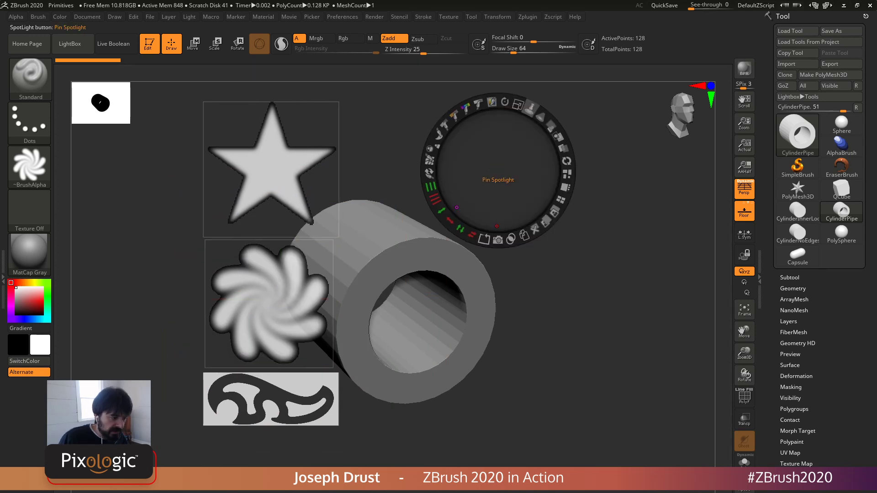
pyautogui.moveTo(519, 105); pyautogui.dragTo(481, 103)
pyautogui.moveTo(498, 171); pyautogui.dragTo(254, 180)
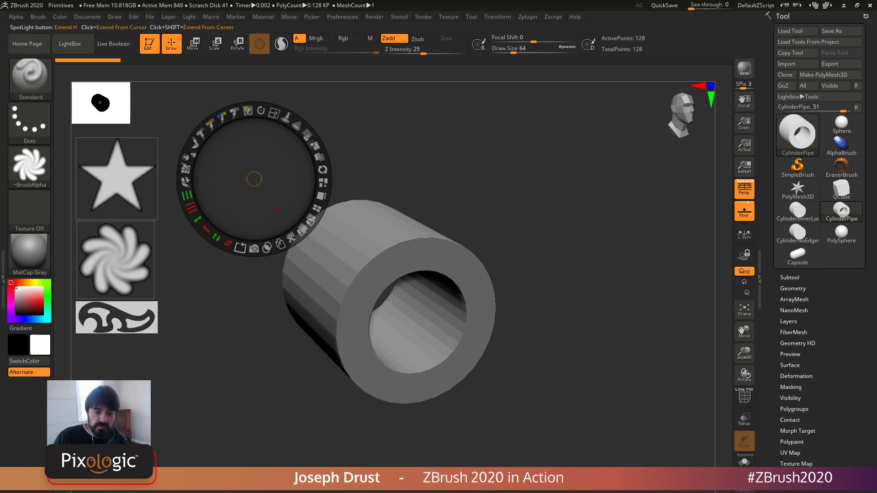
# Step: Load the Spotlight_Primitives.ZSL file from the Spotlight library
pyautogui.click(448, 16)
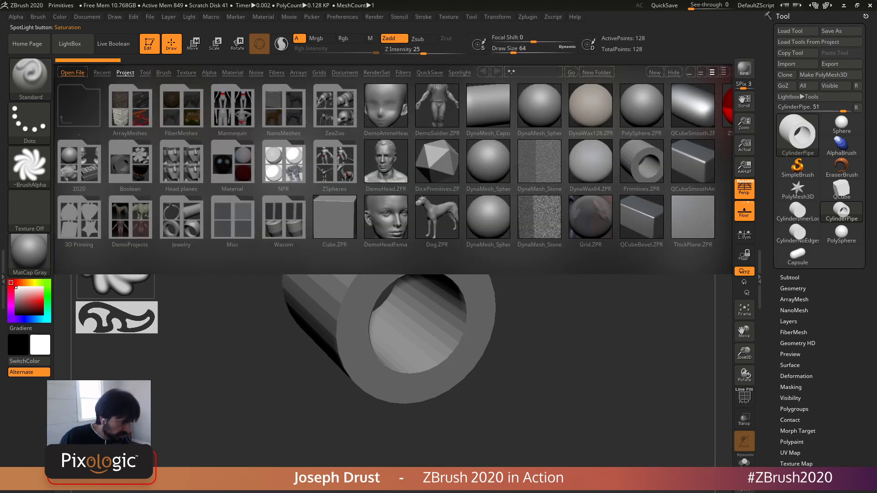
pyautogui.click(459, 72)
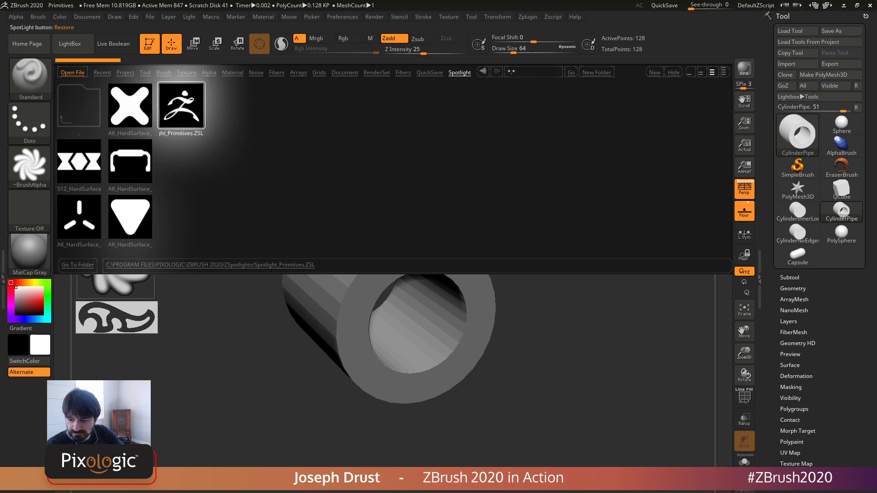
pyautogui.doubleClick(182, 105)
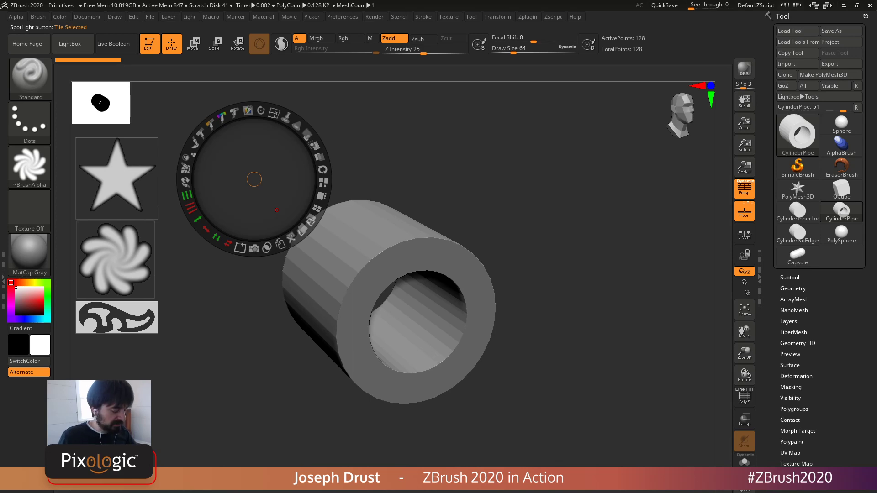
# Step: Open the Holiday project from the saved project library
pyautogui.press(',')
pyautogui.click(126, 72)
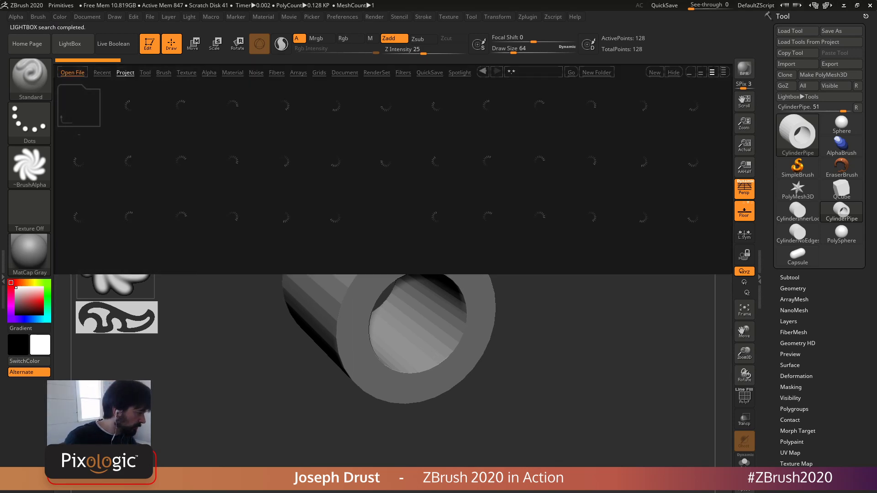
pyautogui.doubleClick(79, 161)
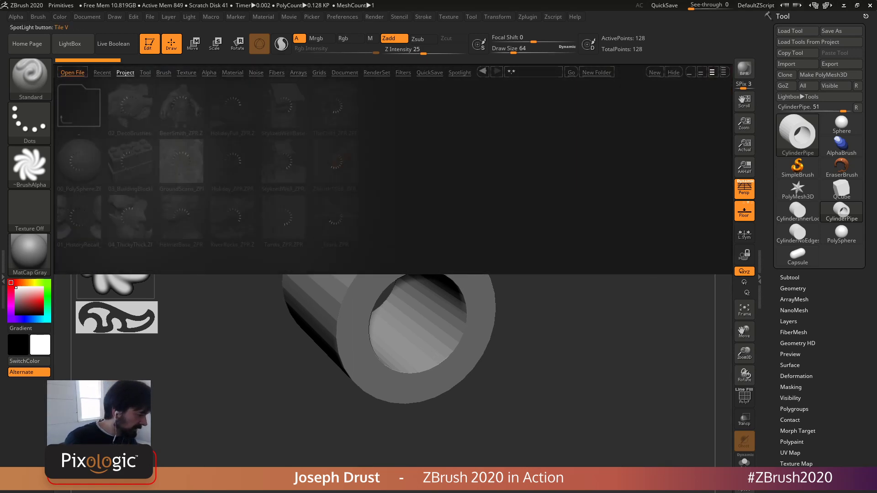
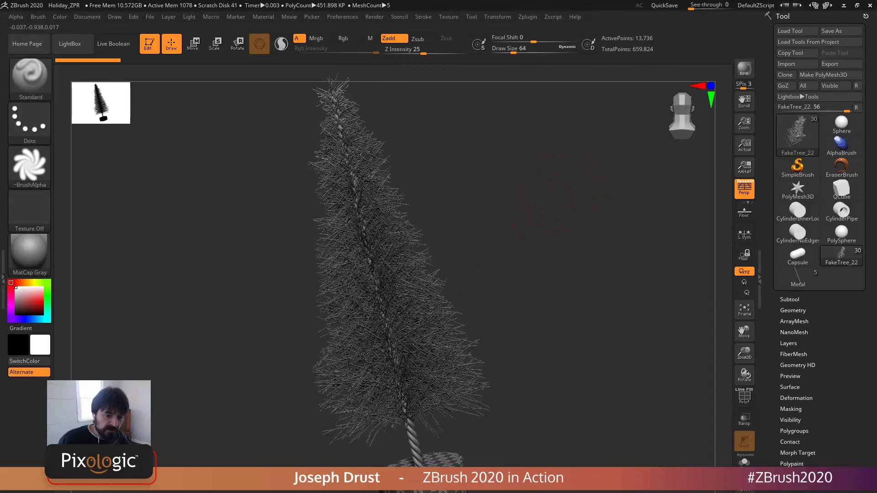
# Step: Examine the FakeTree_22 model from several angles, and switch to the Metal tool to inspect its twisted wire up close and at full length
pyautogui.moveTo(413, 187); pyautogui.dragTo(475, 201)
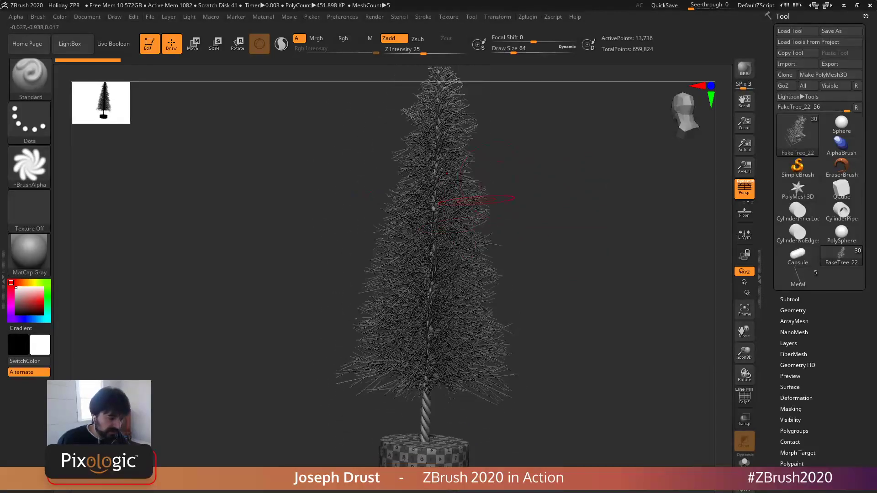
pyautogui.moveTo(479, 124)
pyautogui.mouseDown()
pyautogui.moveTo(453, 214)
pyautogui.moveTo(498, 211)
pyautogui.moveTo(516, 165)
pyautogui.moveTo(543, 174)
pyautogui.moveTo(516, 196)
pyautogui.moveTo(461, 372)
pyautogui.mouseUp()
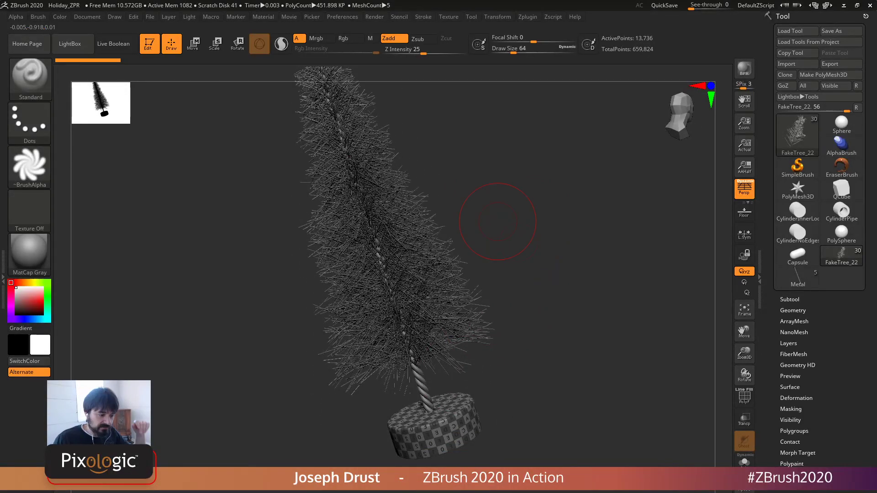
pyautogui.moveTo(584, 240); pyautogui.dragTo(574, 291)
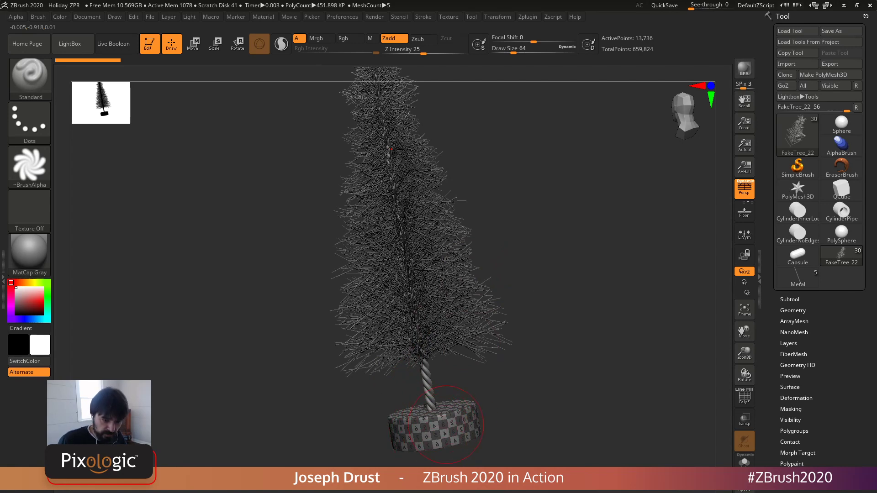
pyautogui.moveTo(572, 202)
pyautogui.keyDown('alt'); pyautogui.mouseDown()
pyautogui.moveTo(562, 200)
pyautogui.moveTo(568, 188)
pyautogui.mouseUp(); pyautogui.keyUp('alt')
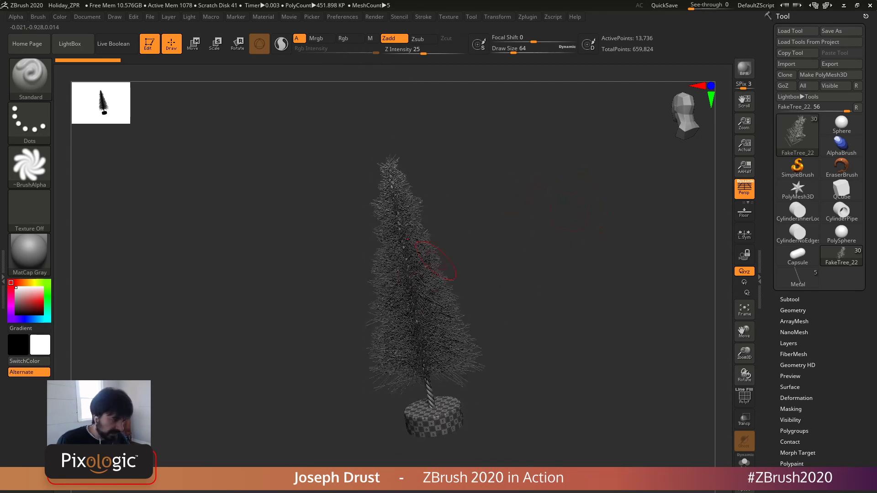
pyautogui.moveTo(421, 272); pyautogui.dragTo(458, 241, button='right')
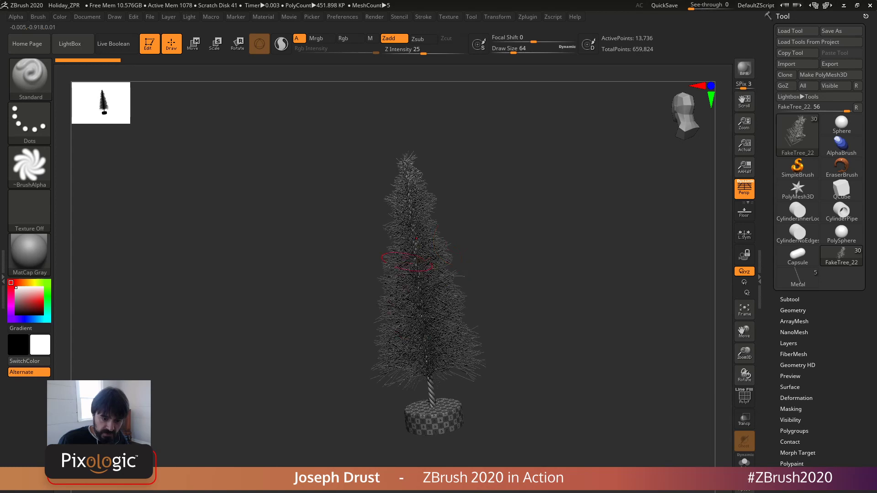
pyautogui.moveTo(513, 284); pyautogui.dragTo(393, 237)
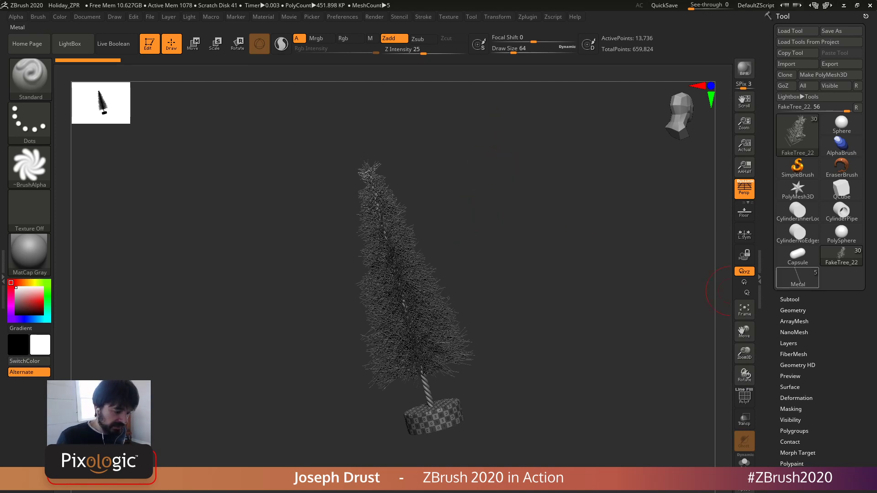
pyautogui.click(797, 278)
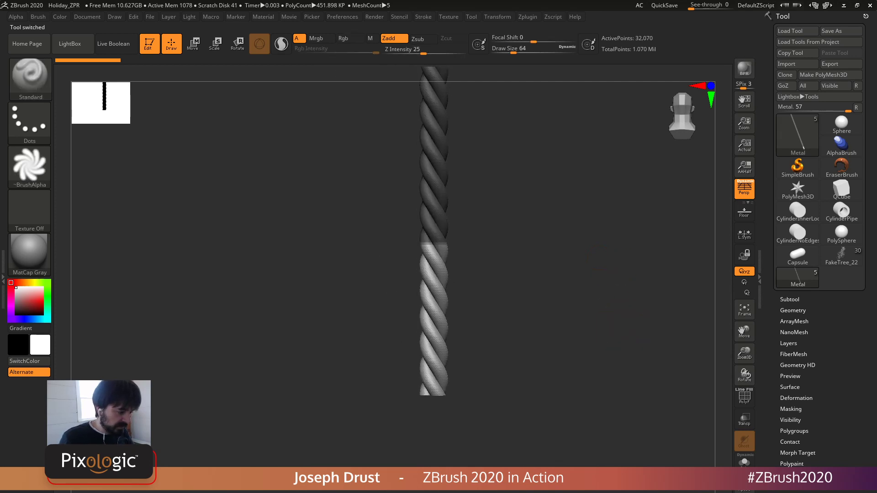
pyautogui.keyDown('alt'); pyautogui.moveTo(594, 246); pyautogui.dragTo(601, 266); pyautogui.keyUp('alt')
pyautogui.keyDown('alt'); pyautogui.moveTo(617, 218); pyautogui.dragTo(467, 254); pyautogui.keyUp('alt')
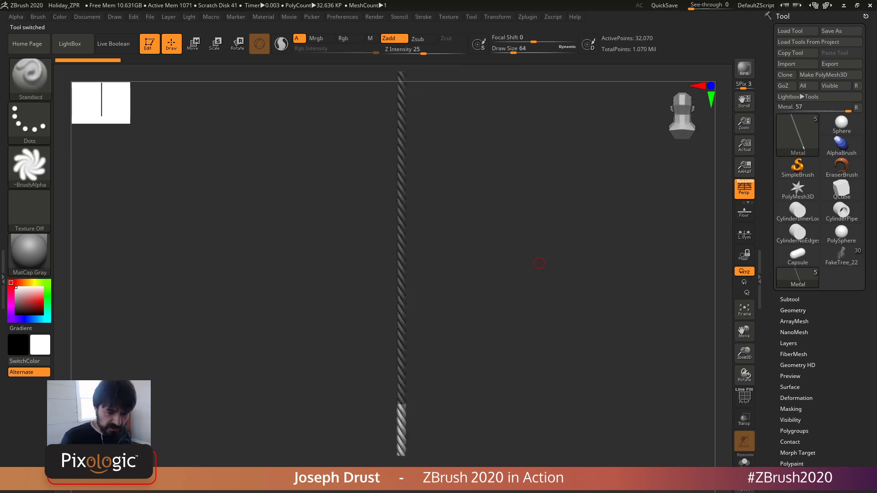
pyautogui.moveTo(538, 262); pyautogui.dragTo(512, 259)
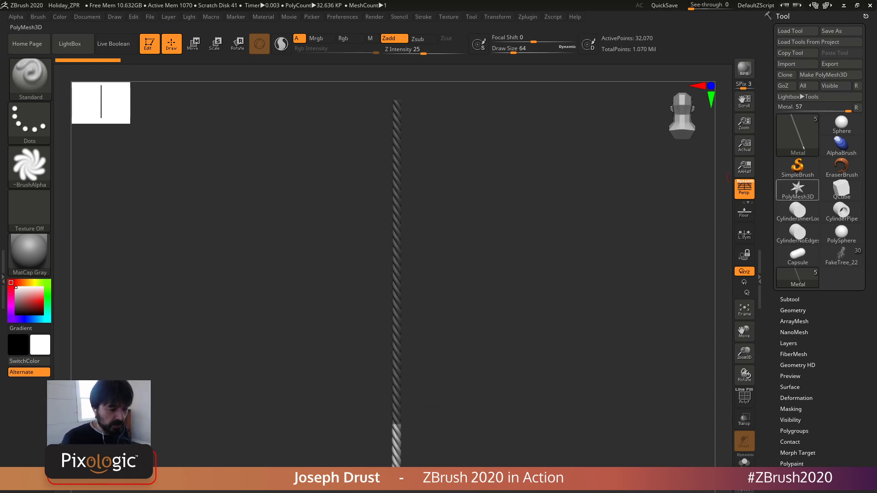
# Step: Replace the active PolyMesh3D star with the Plane3D primitive and frame it in the view
pyautogui.click(797, 190)
pyautogui.click(797, 190)
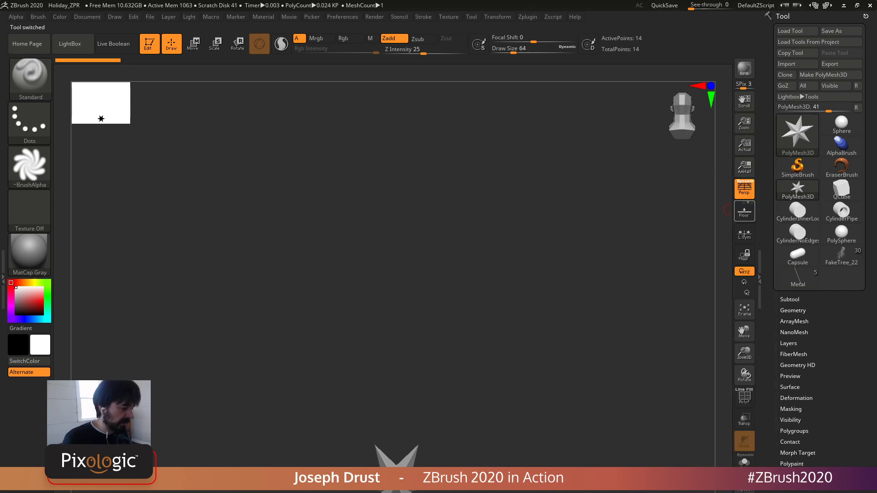
pyautogui.click(798, 190)
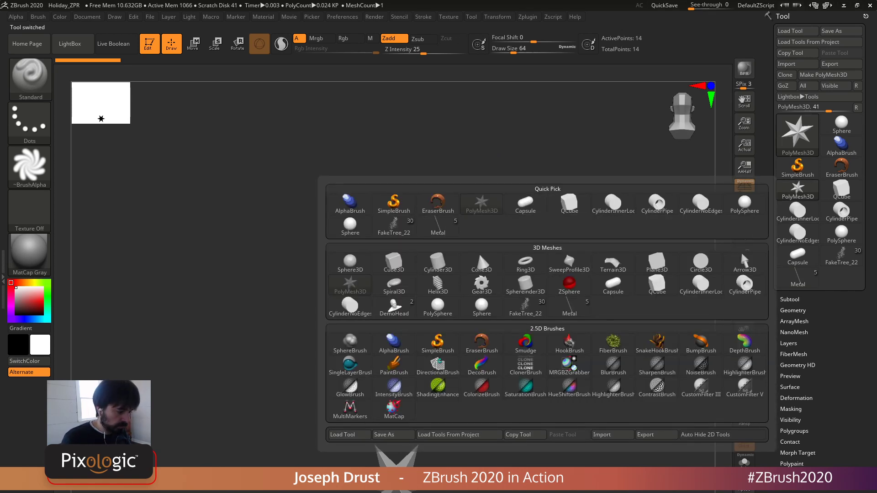
pyautogui.click(656, 263)
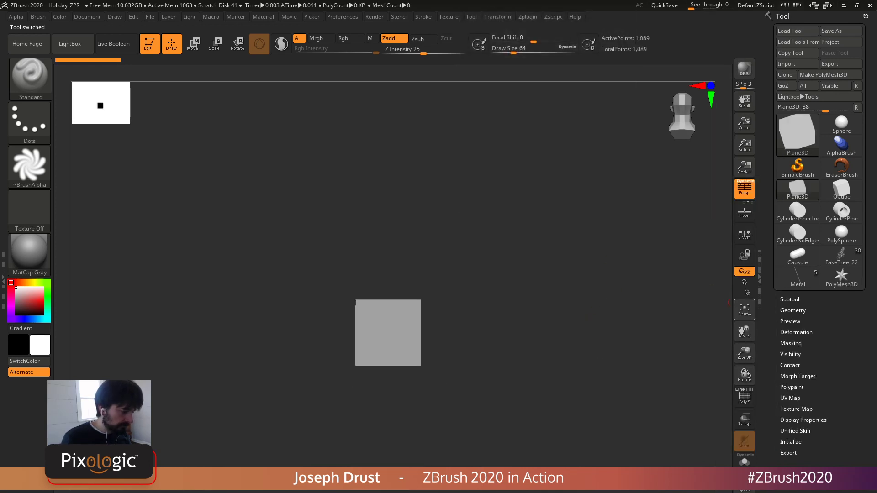
pyautogui.click(745, 310)
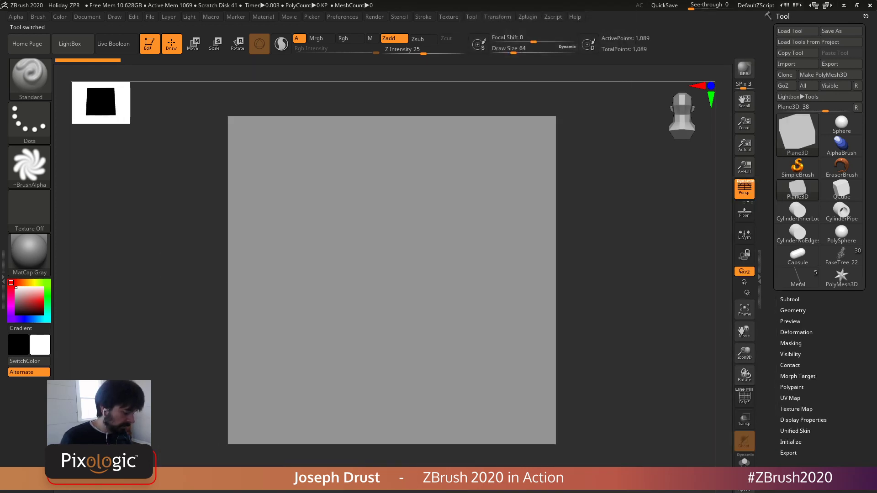
# Step: Load the WireCable brush from the brush library and convert the plane to a PolyMesh3D
pyautogui.press(',')
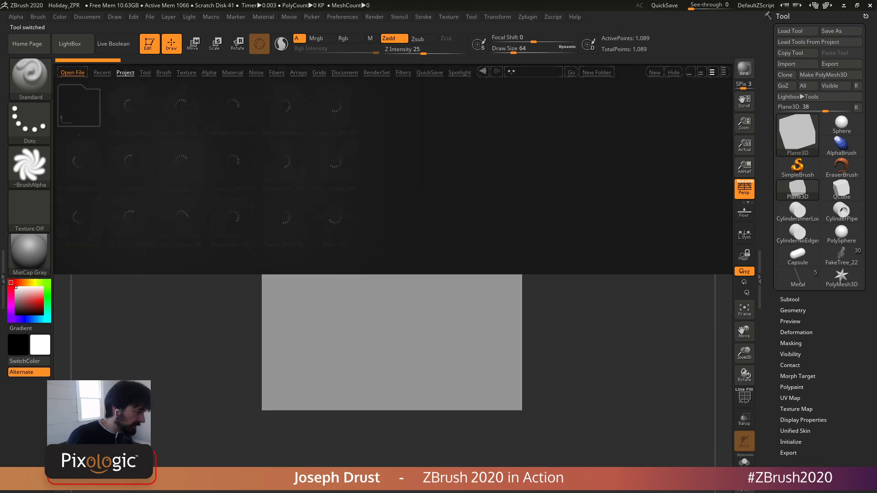
pyautogui.click(164, 72)
pyautogui.moveTo(80, 161); pyautogui.dragTo(75, 161)
pyautogui.doubleClick(74, 161)
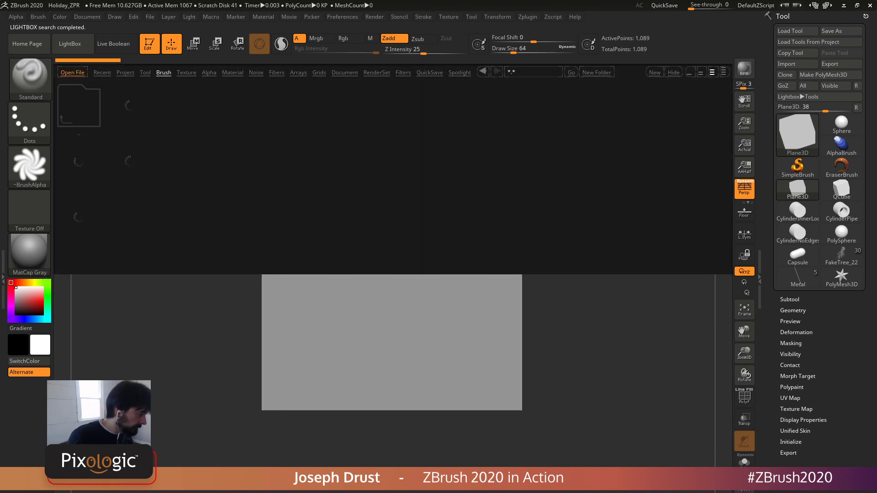
pyautogui.doubleClick(131, 161)
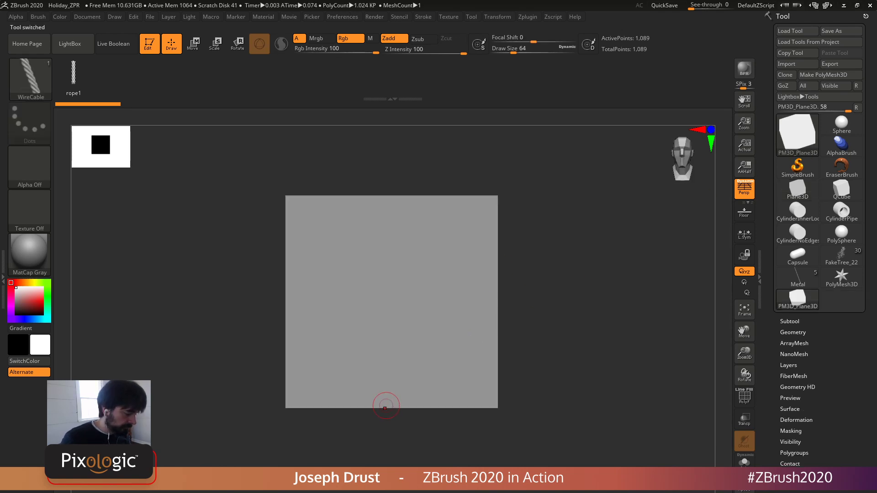
# Step: Draw a straight vertical wire cable along the middle of the plane with the WireCable brush, undoing the first stroke
pyautogui.moveTo(388, 406); pyautogui.dragTo(388, 198)
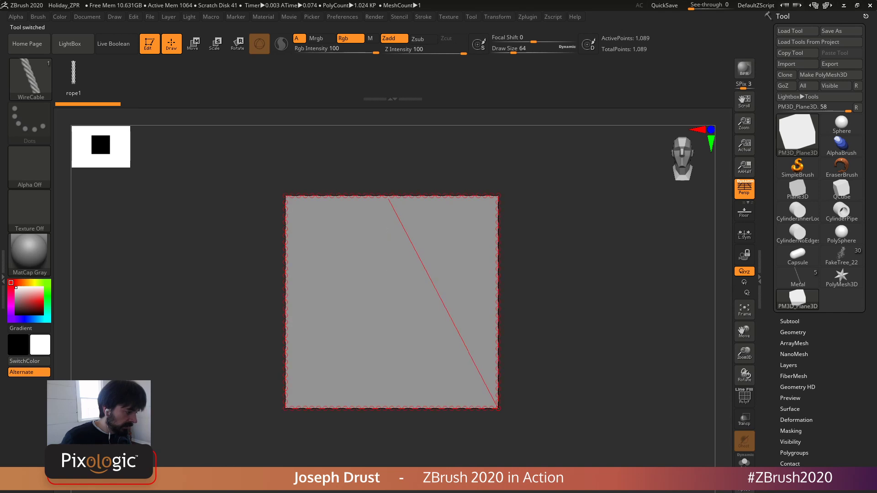
pyautogui.hotkey('ctrl', 'z')
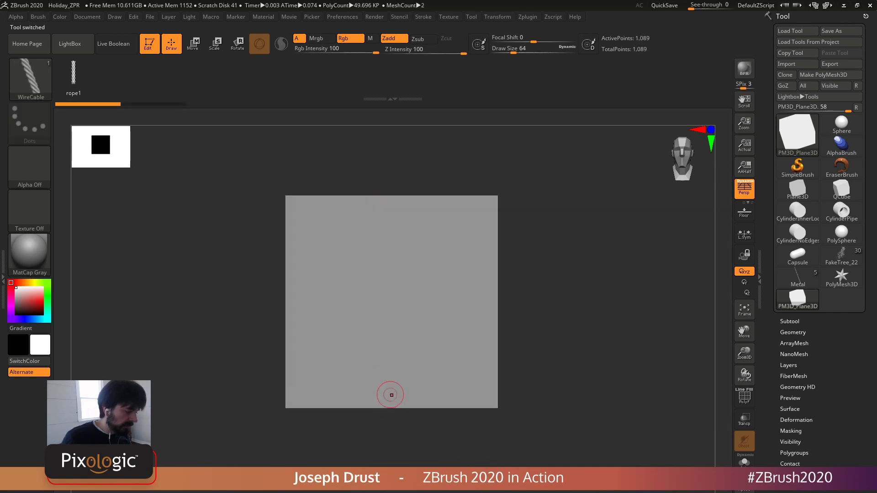
pyautogui.moveTo(391, 394); pyautogui.dragTo(391, 228)
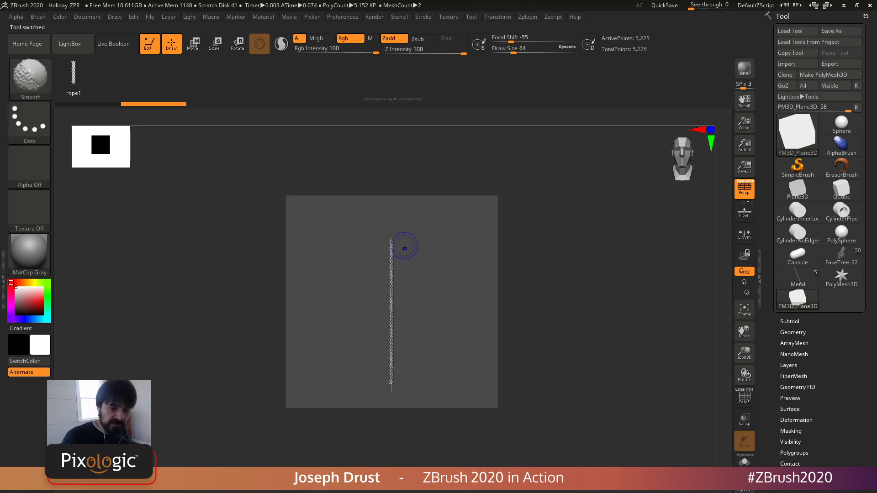
# Step: Inspect the cable's twisted geometry up close and view its polygroups and wireframe with PolyFrame, switching it off again
pyautogui.keyDown('alt'); pyautogui.moveTo(619, 233); pyautogui.dragTo(587, 393); pyautogui.keyUp('alt')
pyautogui.moveTo(593, 237)
pyautogui.mouseDown()
pyautogui.moveTo(628, 228)
pyautogui.moveTo(653, 322)
pyautogui.moveTo(659, 285)
pyautogui.mouseUp()
pyautogui.keyDown('alt'); pyautogui.moveTo(637, 338); pyautogui.dragTo(662, 283); pyautogui.keyUp('alt')
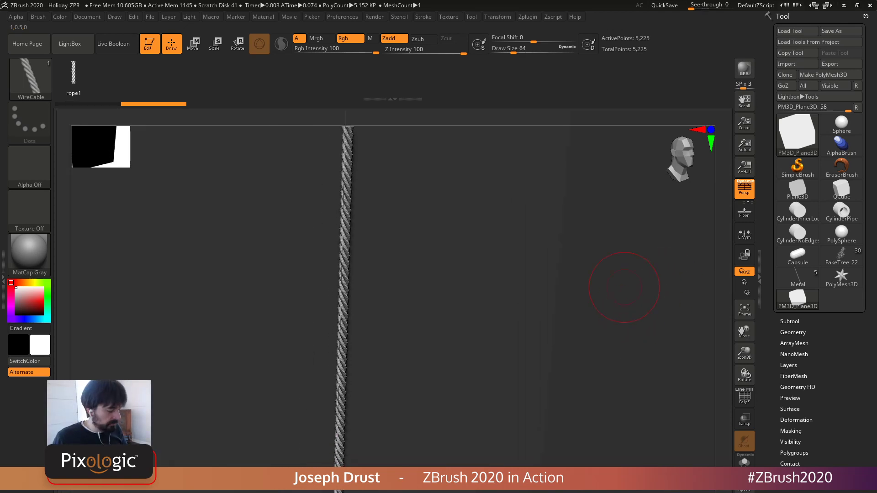
pyautogui.keyDown('shift'); pyautogui.moveTo(622, 310); pyautogui.dragTo(727, 413); pyautogui.keyUp('shift')
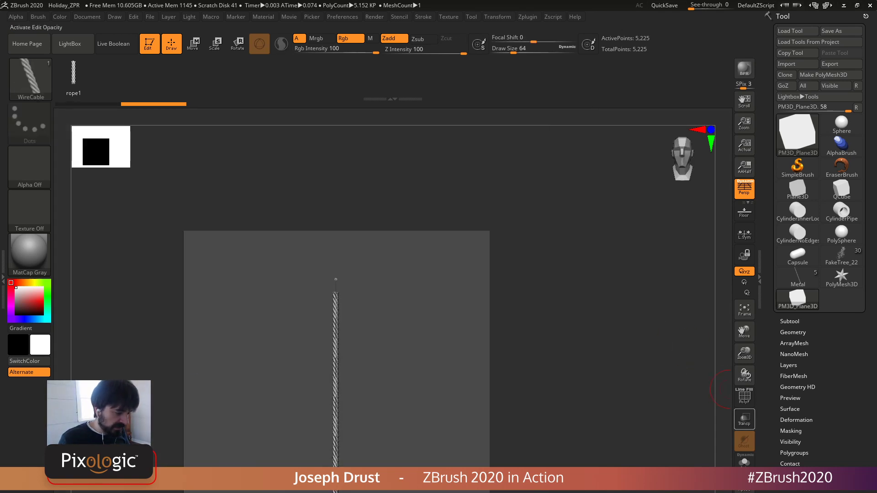
pyautogui.hotkey('shift', 'f')
pyautogui.keyDown('alt'); pyautogui.moveTo(627, 411); pyautogui.dragTo(649, 322); pyautogui.keyUp('alt')
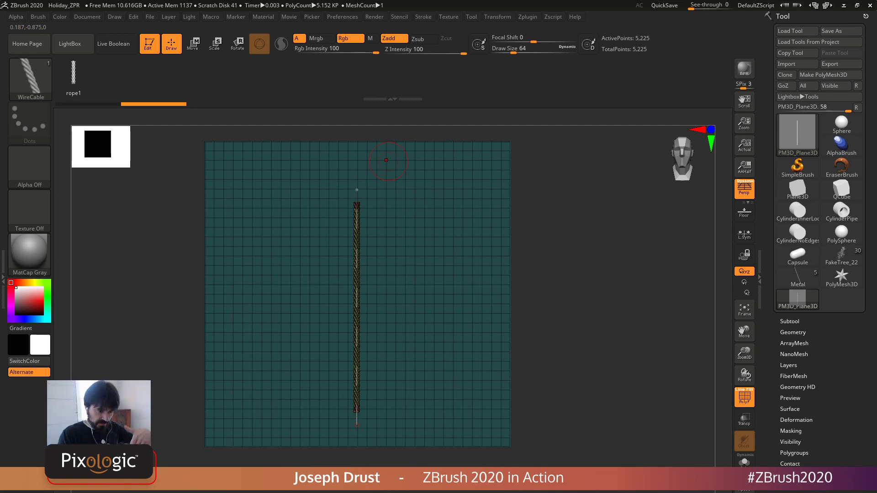
pyautogui.click(744, 397)
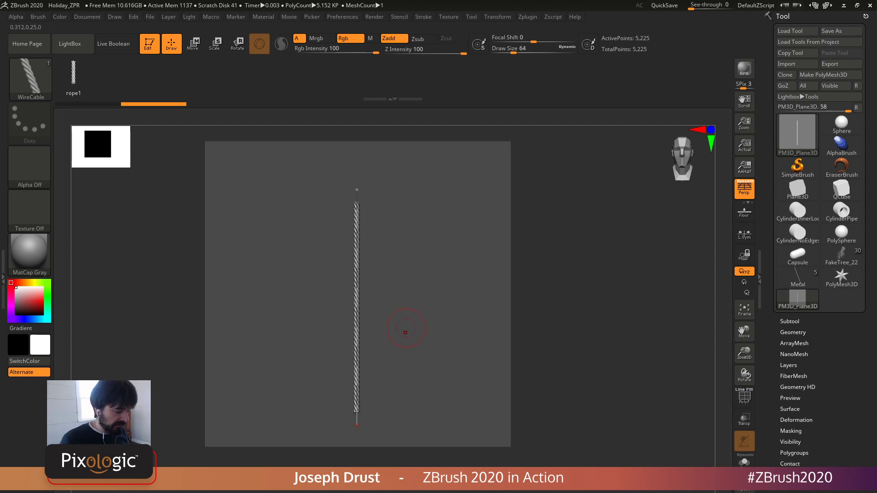
# Step: Split the unmasked cable off the plane into its own subtool with Split Unmasked Points
pyautogui.click(792, 332)
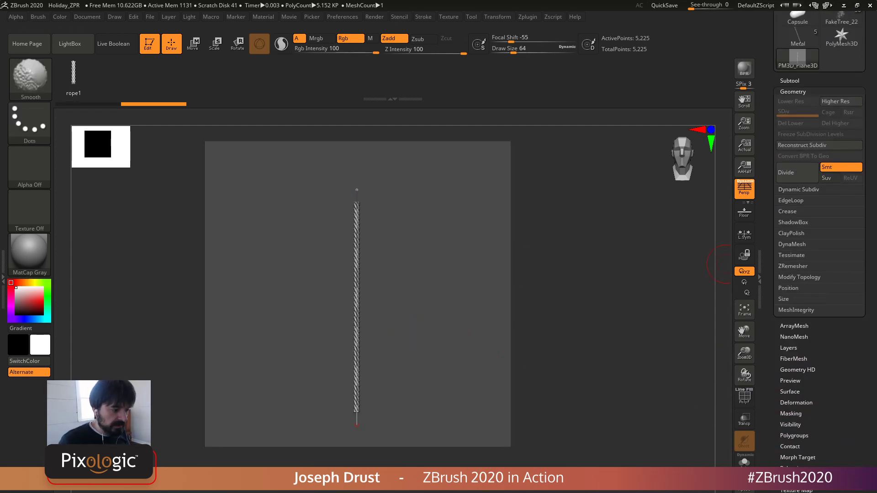
pyautogui.keyDown('shift'); pyautogui.click(790, 81); pyautogui.keyUp('shift')
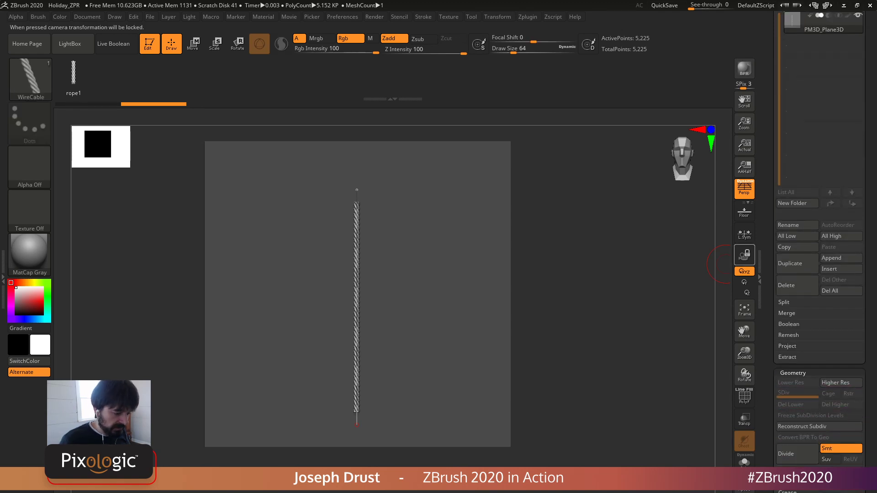
pyautogui.click(784, 302)
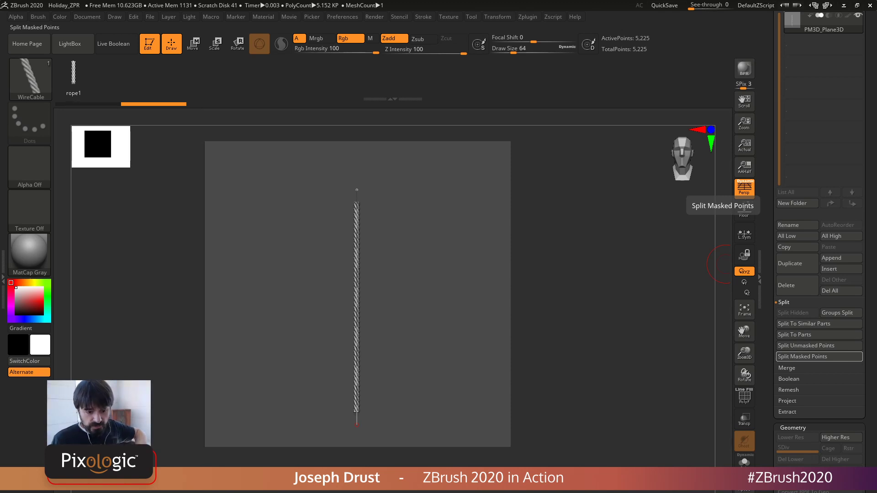
pyautogui.click(804, 346)
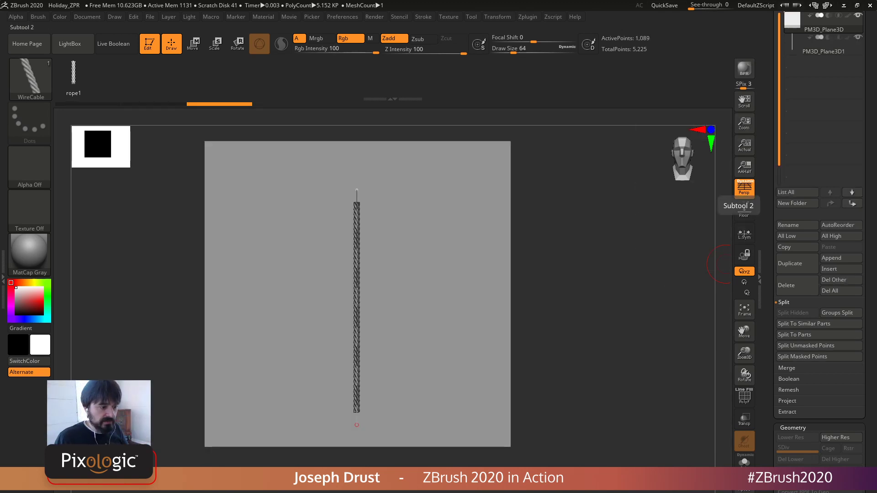
# Step: Select the split-off cable subtool and subdivide its geometry
pyautogui.click(817, 45)
pyautogui.keyDown('alt'); pyautogui.moveTo(617, 214); pyautogui.dragTo(614, 316); pyautogui.keyUp('alt')
pyautogui.moveTo(615, 315)
pyautogui.keyDown('alt'); pyautogui.mouseDown()
pyautogui.moveTo(630, 273)
pyautogui.moveTo(613, 290)
pyautogui.mouseUp(); pyautogui.keyUp('alt')
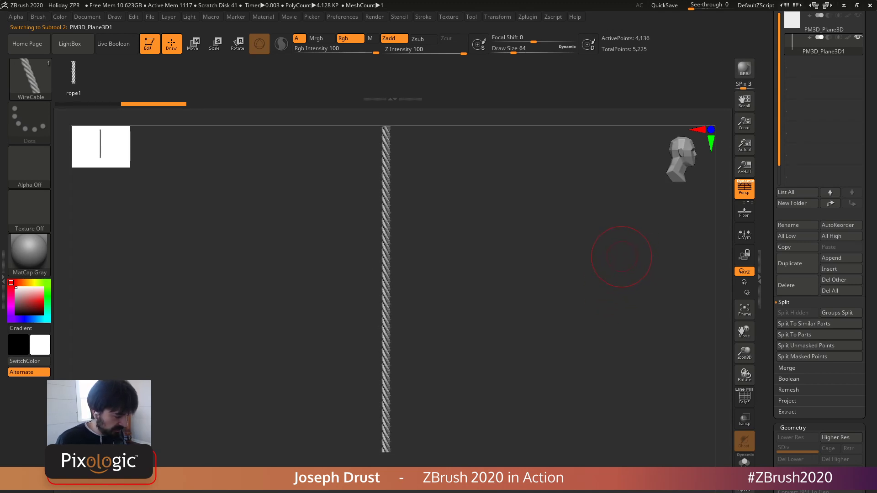
pyautogui.press('d')
pyautogui.click(503, 177)
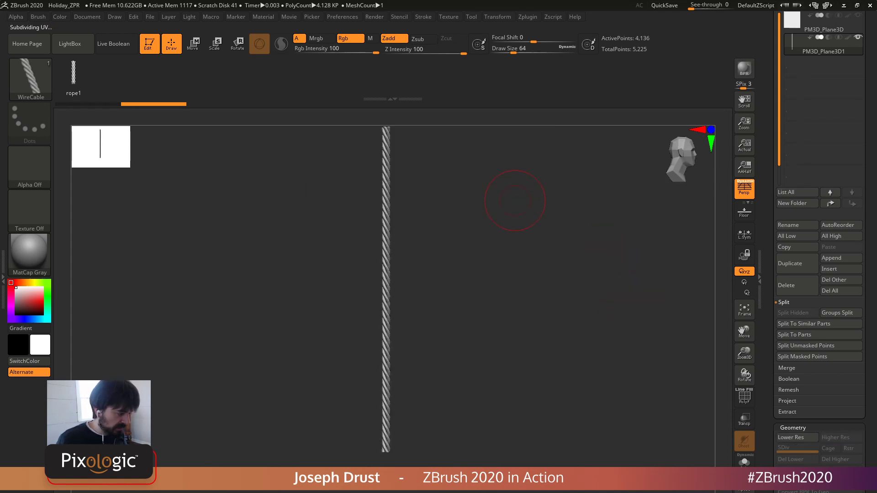
# Step: Switch the active tool to the fake tree's Metal cable and frame the upright cable
pyautogui.keyDown('alt'); pyautogui.moveTo(516, 201); pyautogui.dragTo(522, 185); pyautogui.keyUp('alt')
pyautogui.keyDown('alt'); pyautogui.moveTo(547, 142); pyautogui.dragTo(555, 169); pyautogui.keyUp('alt')
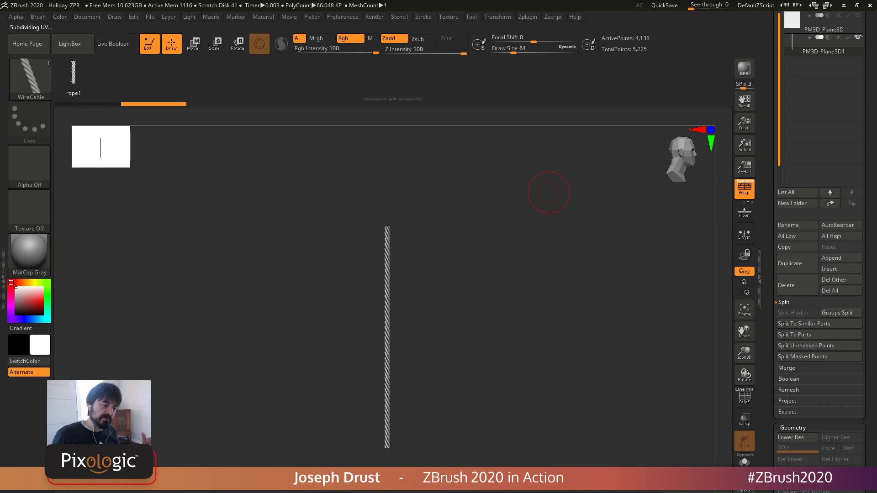
pyautogui.moveTo(772, 107); pyautogui.dragTo(778, 170)
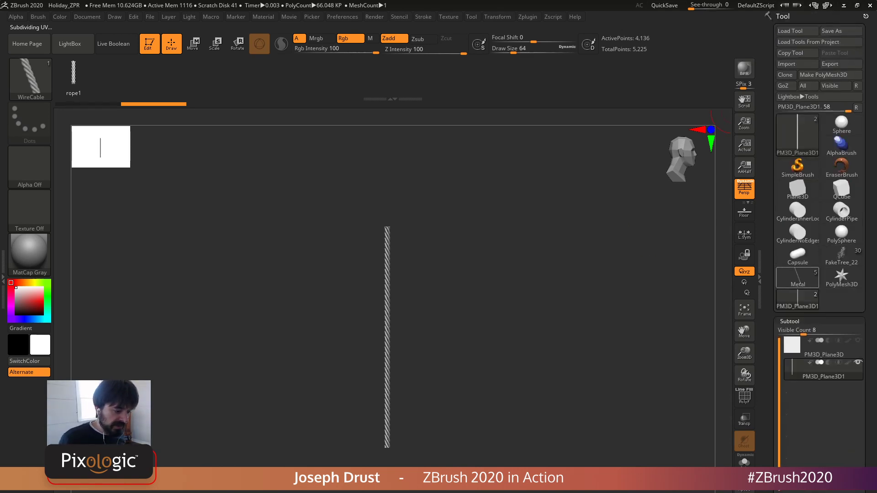
pyautogui.click(797, 278)
pyautogui.keyDown('alt'); pyautogui.moveTo(599, 301); pyautogui.dragTo(421, 241); pyautogui.keyUp('alt')
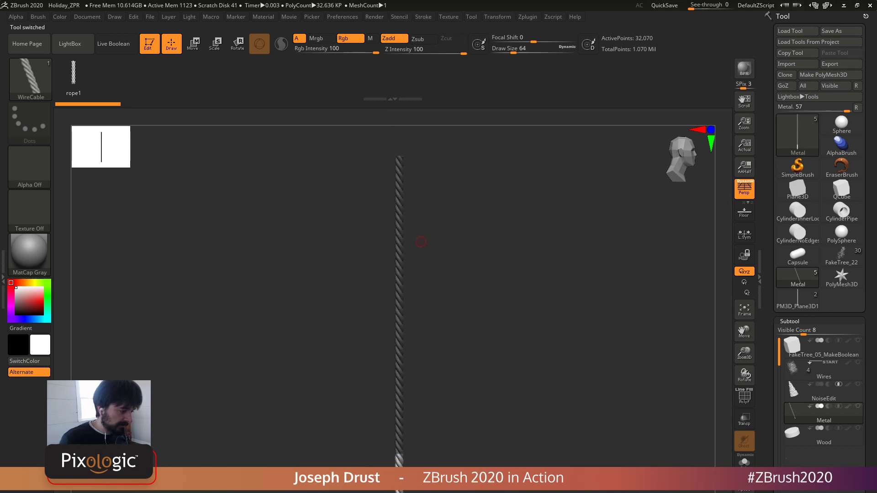
# Step: Turn on a FiberMesh preview for the Metal cable and accept the note about single-sided fibers
pyautogui.moveTo(773, 366); pyautogui.dragTo(773, 115)
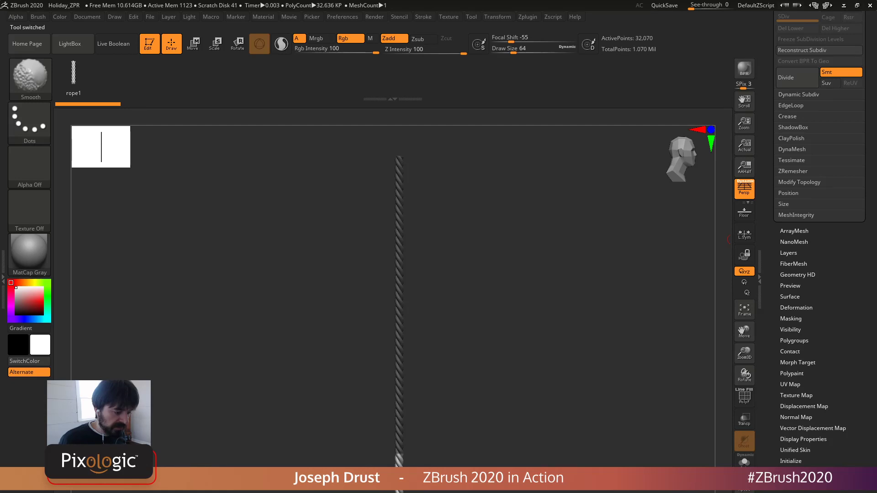
pyautogui.click(794, 264)
pyautogui.click(797, 295)
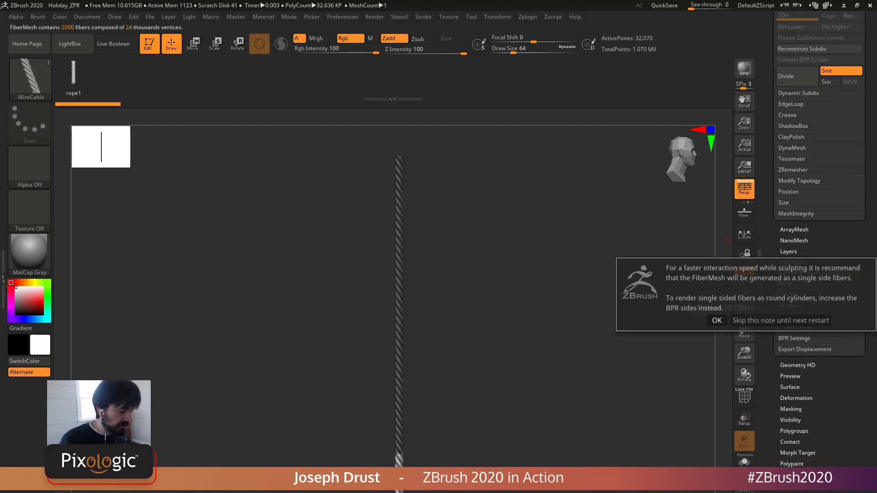
pyautogui.click(716, 320)
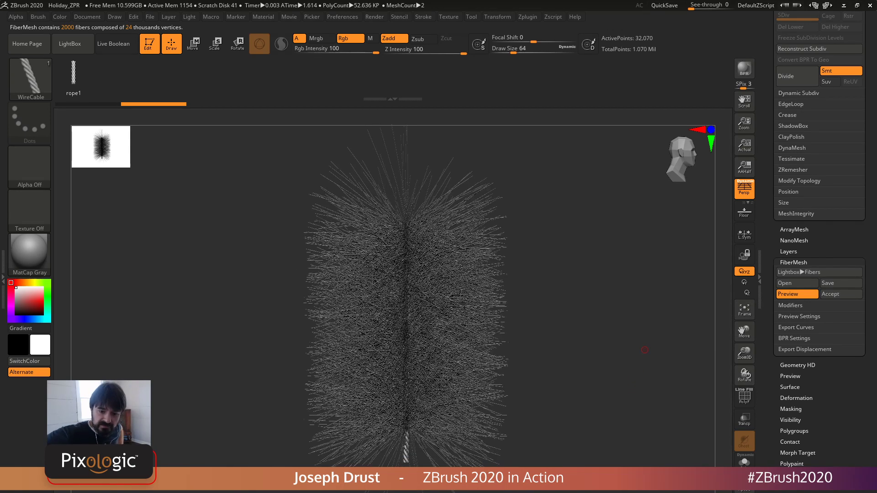
# Step: Make the Wood base subtool visible beneath the fiber-covered cable and select it
pyautogui.moveTo(596, 325); pyautogui.dragTo(620, 334)
pyautogui.moveTo(871, 55); pyautogui.dragTo(871, 473)
pyautogui.click(858, 89)
pyautogui.click(798, 95)
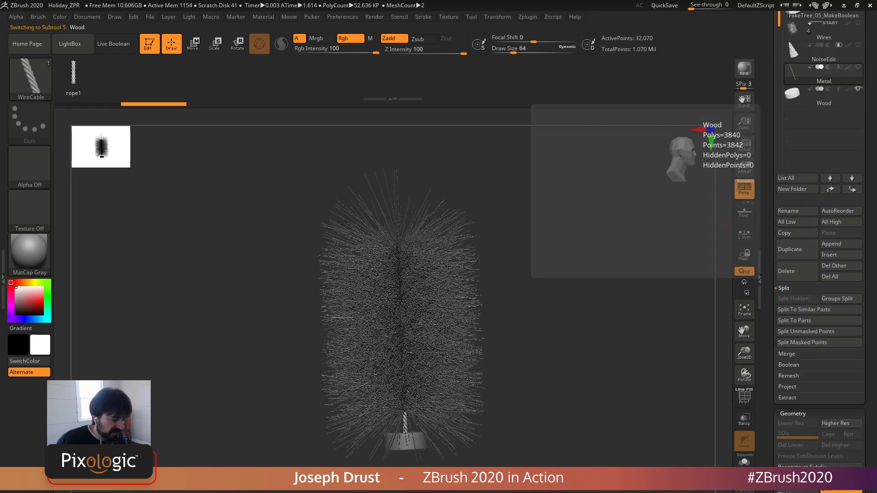
# Step: Inspect the wood base's top and side up close with its polygroups and wireframe displayed through PolyFrame
pyautogui.keyDown('alt'); pyautogui.moveTo(640, 320); pyautogui.dragTo(644, 352); pyautogui.keyUp('alt')
pyautogui.moveTo(685, 315); pyautogui.dragTo(693, 355)
pyautogui.hotkey('shift', 'f')
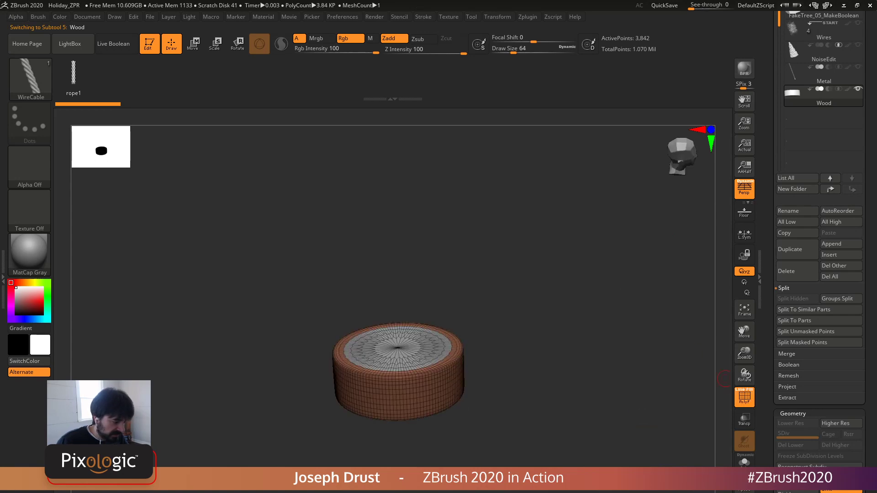
pyautogui.keyDown('alt'); pyautogui.moveTo(684, 320); pyautogui.dragTo(656, 304); pyautogui.keyUp('alt')
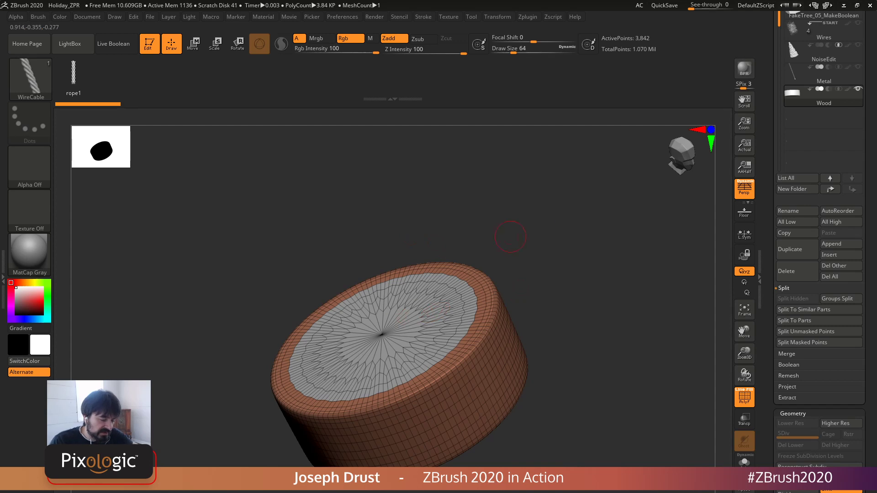
pyautogui.moveTo(508, 235); pyautogui.dragTo(480, 292)
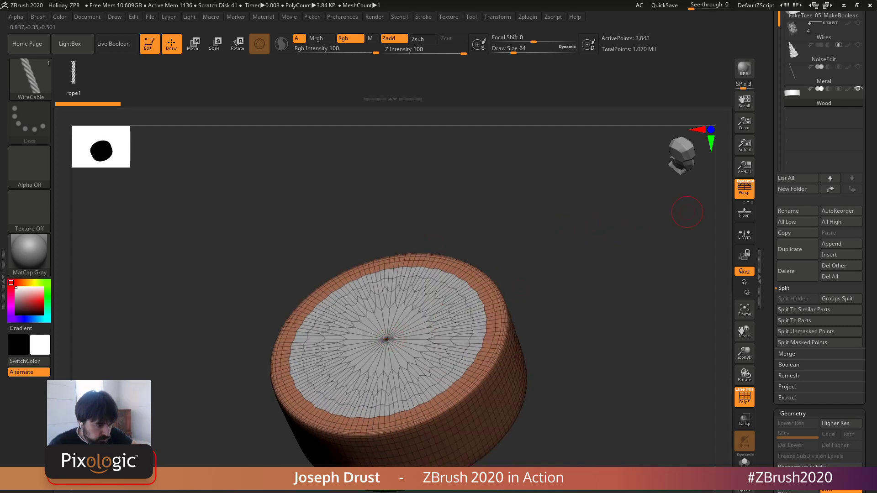
# Step: Show the Metal cable together with the wood base, switch PolyFrame off and select the Metal subtool to view its fibers
pyautogui.click(858, 67)
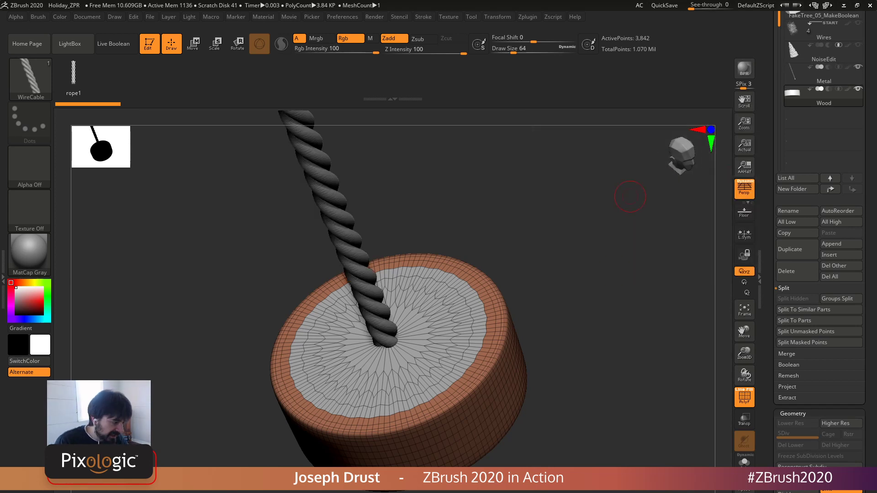
pyautogui.keyDown('shift'); pyautogui.moveTo(644, 333); pyautogui.dragTo(603, 291); pyautogui.keyUp('shift')
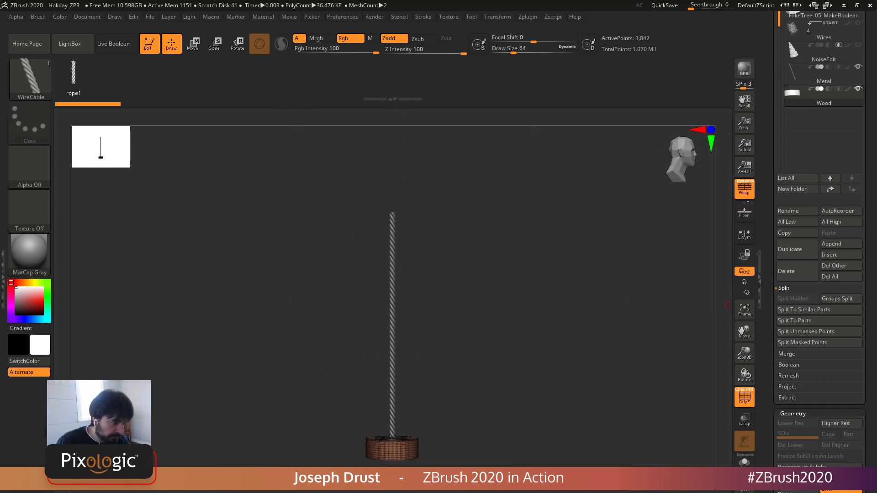
pyautogui.click(745, 397)
pyautogui.click(817, 77)
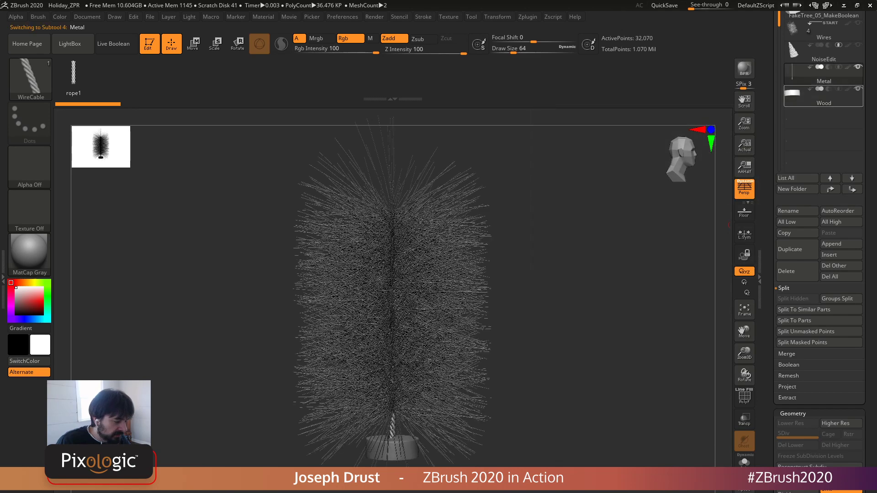
pyautogui.moveTo(677, 272); pyautogui.dragTo(642, 295)
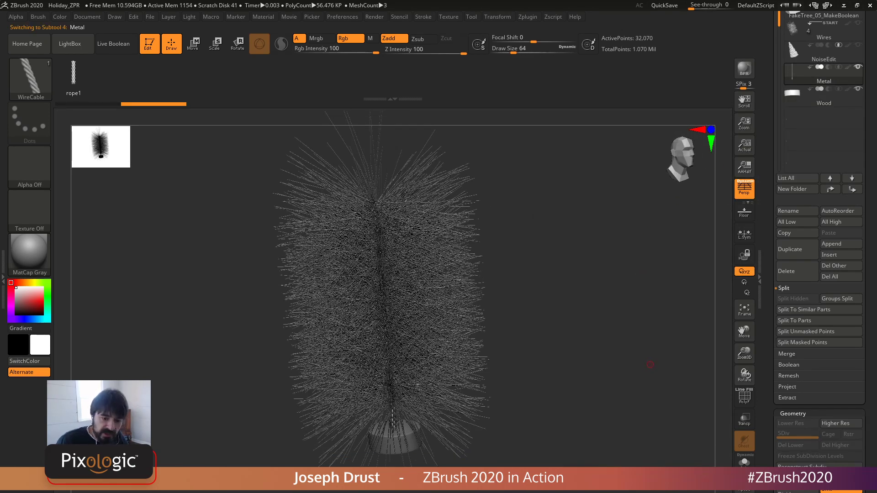
pyautogui.moveTo(645, 345); pyautogui.dragTo(646, 335)
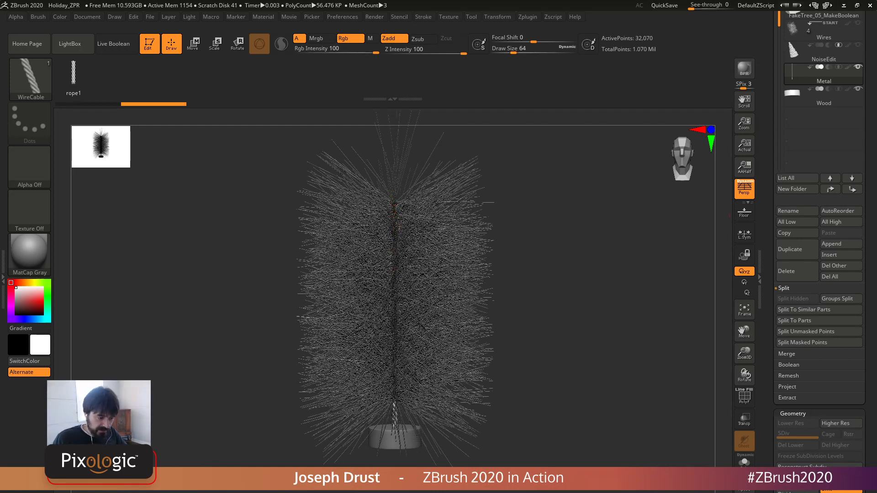
# Step: Open the FiberMesh modifiers for the Metal cable's previewed fibers and review the settings
pyautogui.moveTo(870, 457); pyautogui.dragTo(870, 29)
pyautogui.keyDown('shift'); pyautogui.click(791, 297); pyautogui.keyUp('shift')
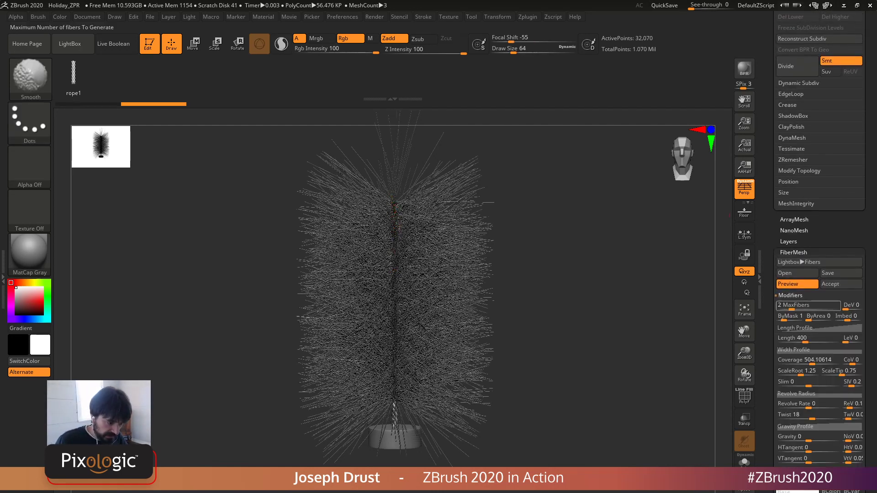
pyautogui.moveTo(770, 327); pyautogui.dragTo(771, 294)
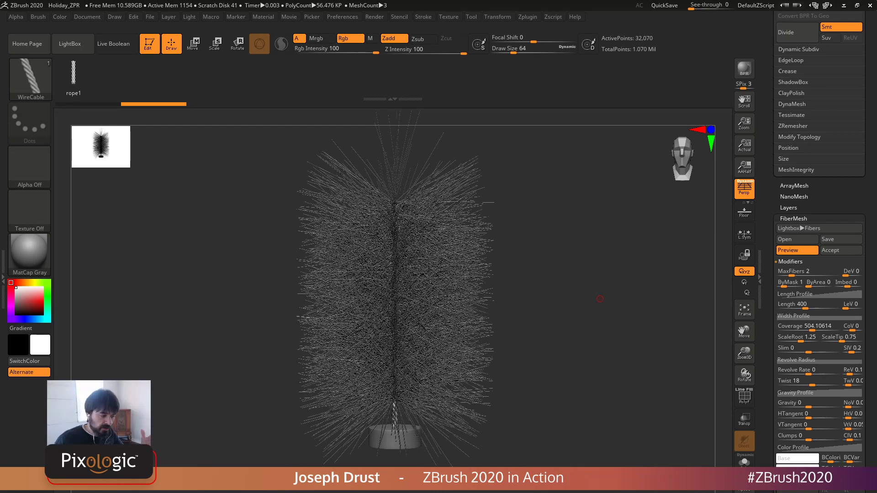
# Step: Look through the fake tree's subtools and select the Wires subtool to view its finished fibers
pyautogui.moveTo(771, 112); pyautogui.dragTo(771, 347)
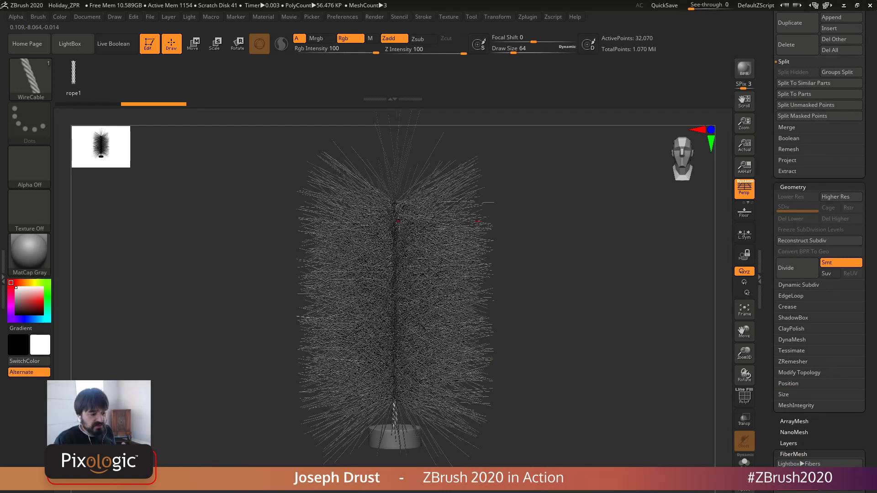
pyautogui.moveTo(769, 105); pyautogui.dragTo(770, 355)
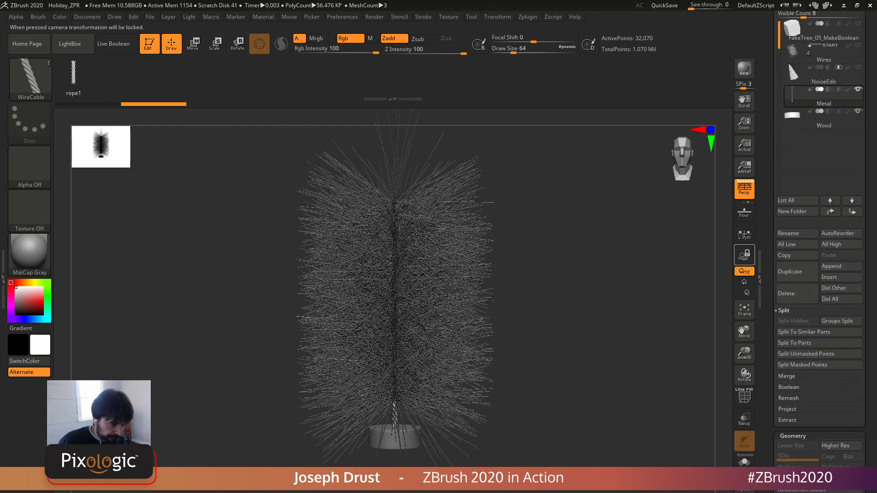
pyautogui.moveTo(769, 247); pyautogui.dragTo(770, 314)
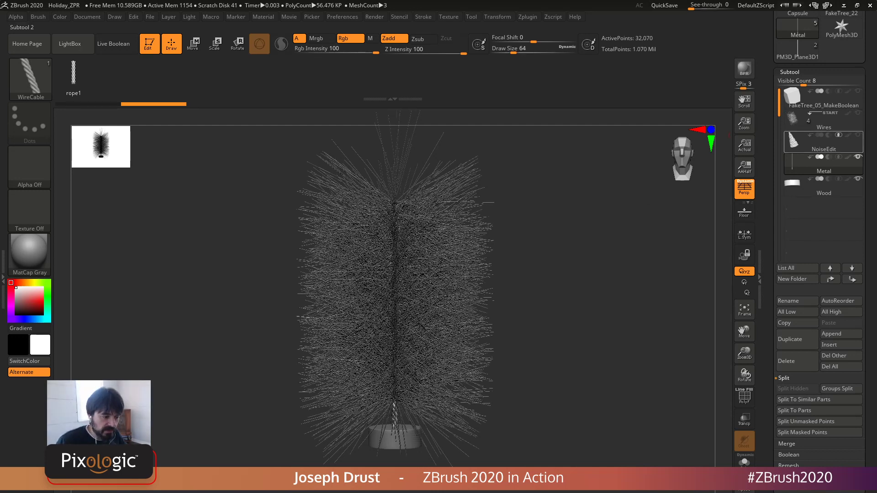
pyautogui.moveTo(779, 201); pyautogui.dragTo(780, 239)
pyautogui.scroll(-7, 811, 224)
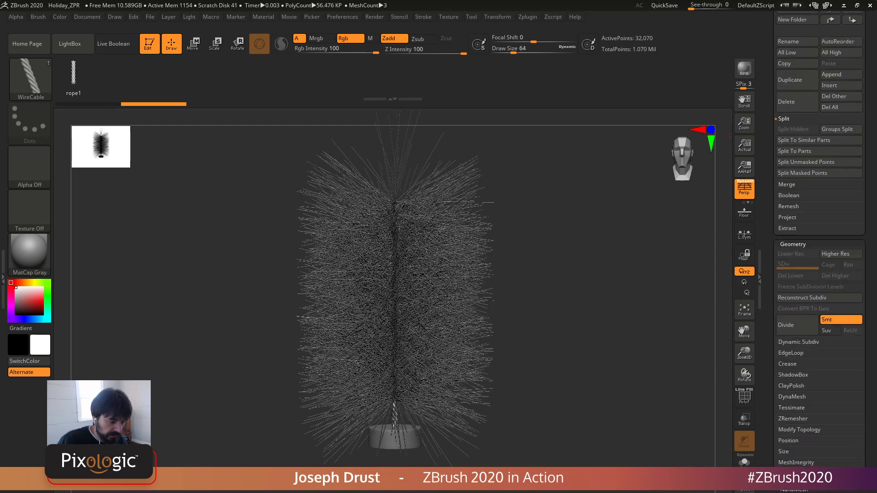
pyautogui.scroll(7, 811, 224)
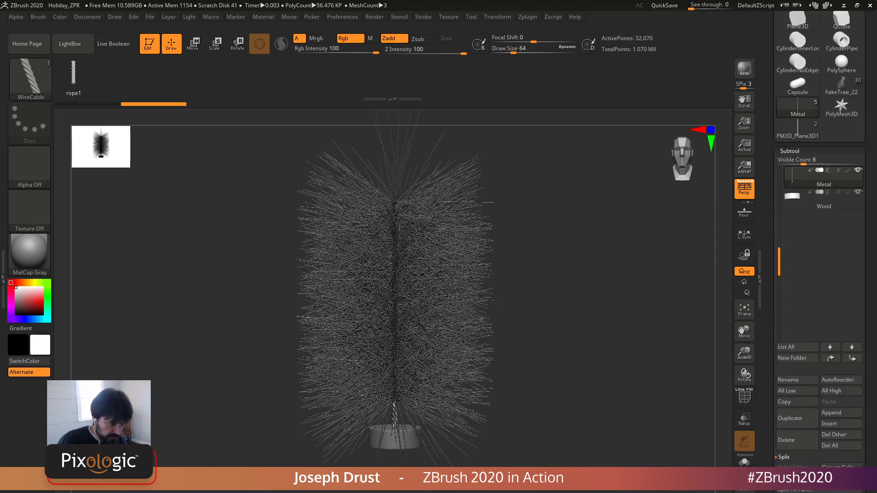
pyautogui.scroll(-9, 811, 274)
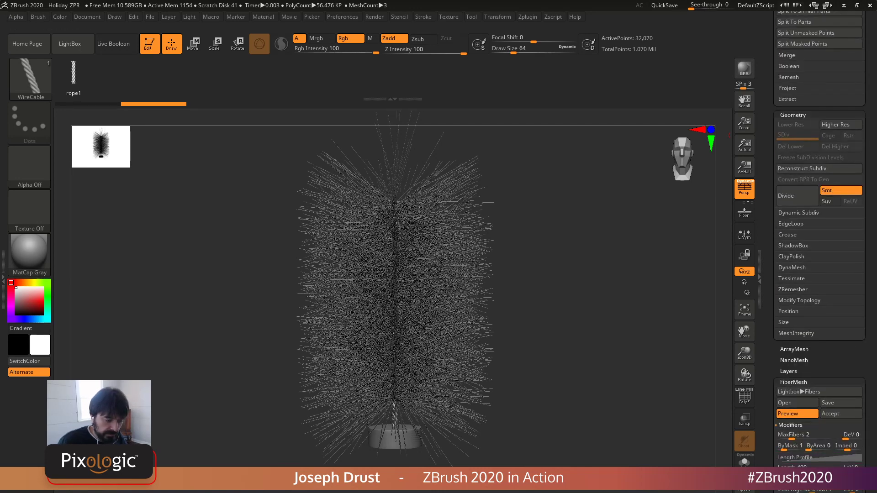
pyautogui.scroll(9, 822, 411)
pyautogui.click(811, 180)
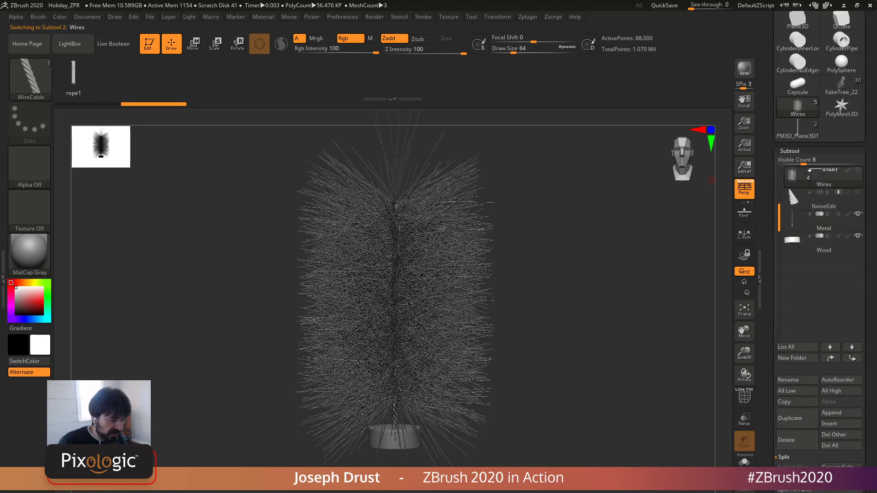
pyautogui.moveTo(698, 224)
pyautogui.mouseDown()
pyautogui.moveTo(657, 261)
pyautogui.moveTo(602, 279)
pyautogui.mouseUp()
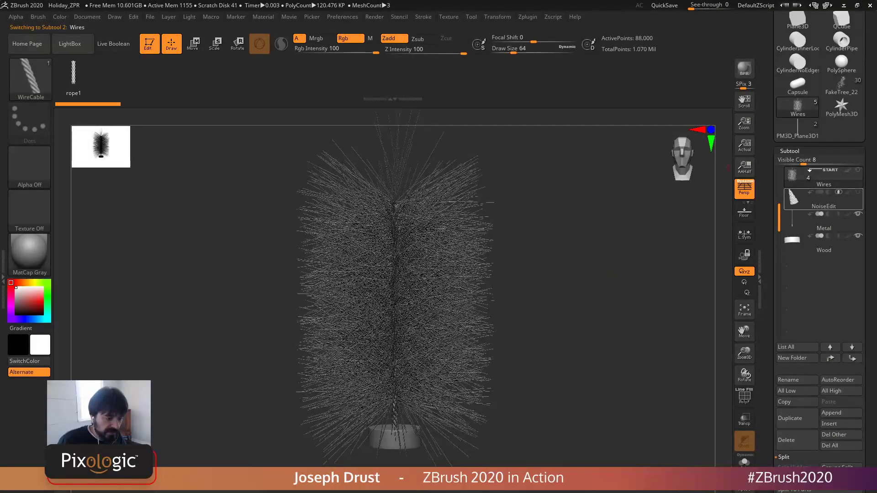
# Step: Select the NoiseEdit subtool and examine the sculpted tree shape up close, toggling PolyFrame on and off
pyautogui.moveTo(809, 198)
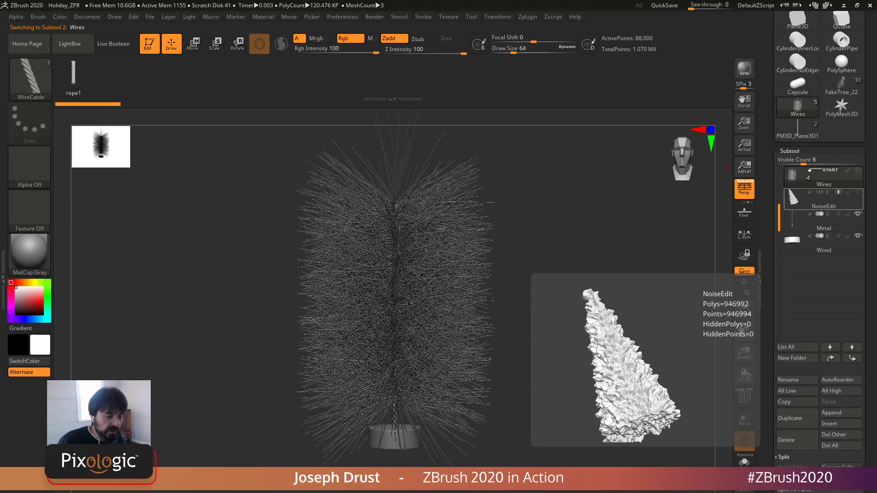
pyautogui.click(808, 198)
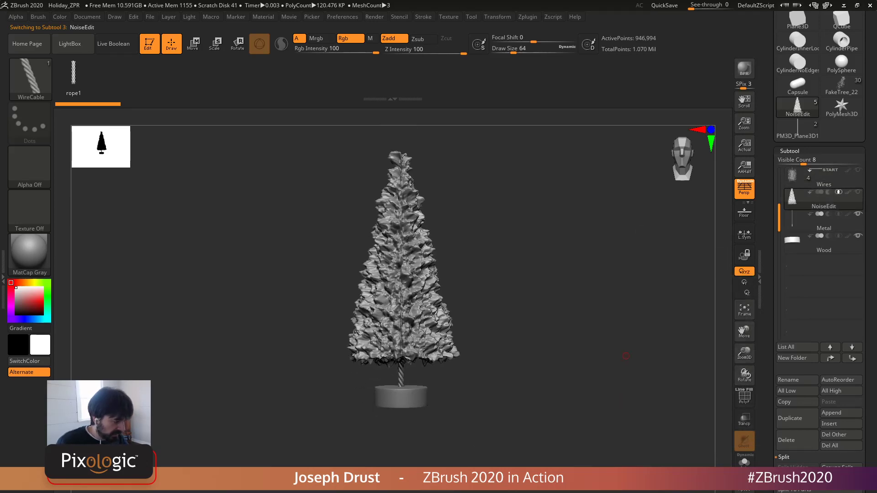
pyautogui.moveTo(625, 356); pyautogui.dragTo(696, 305)
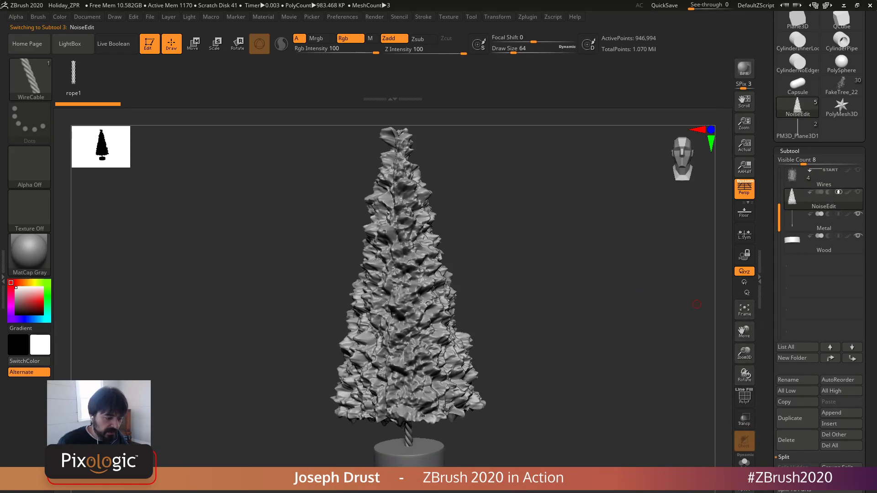
pyautogui.click(745, 395)
pyautogui.click(745, 396)
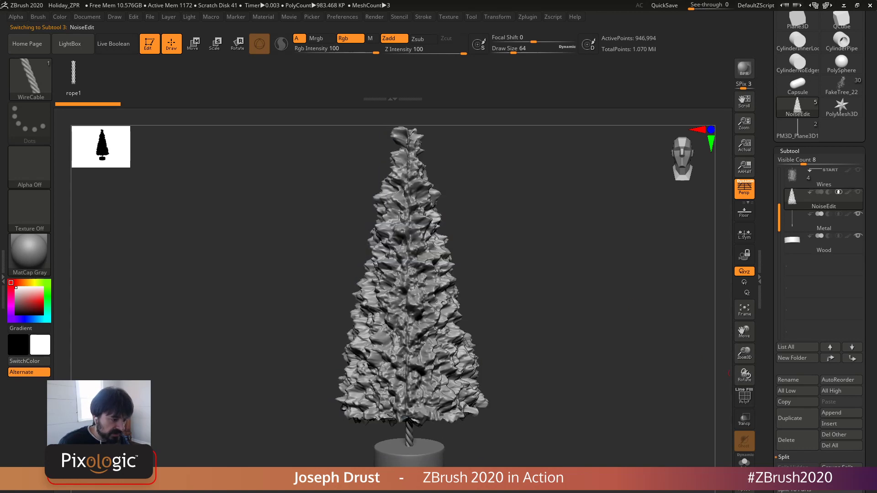
# Step: Switch the active tool to the Cone3D primitive and frame it from the front
pyautogui.scroll(5, 820, 183)
pyautogui.click(841, 276)
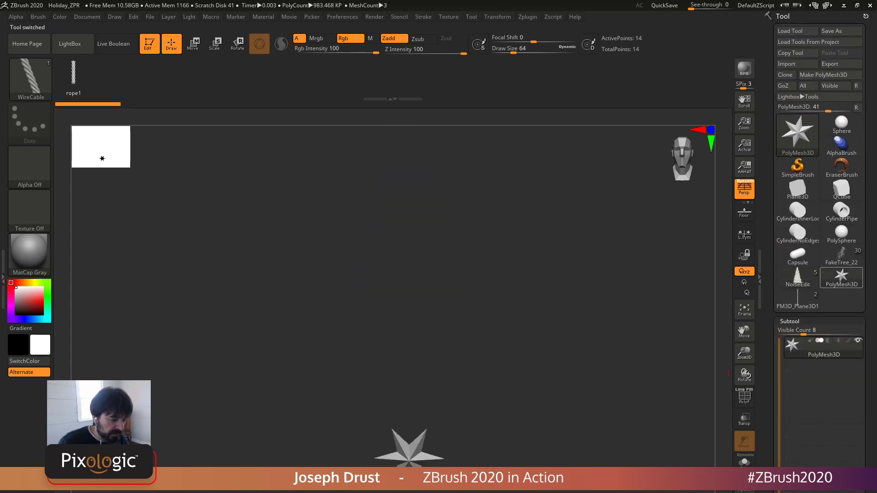
pyautogui.click(841, 277)
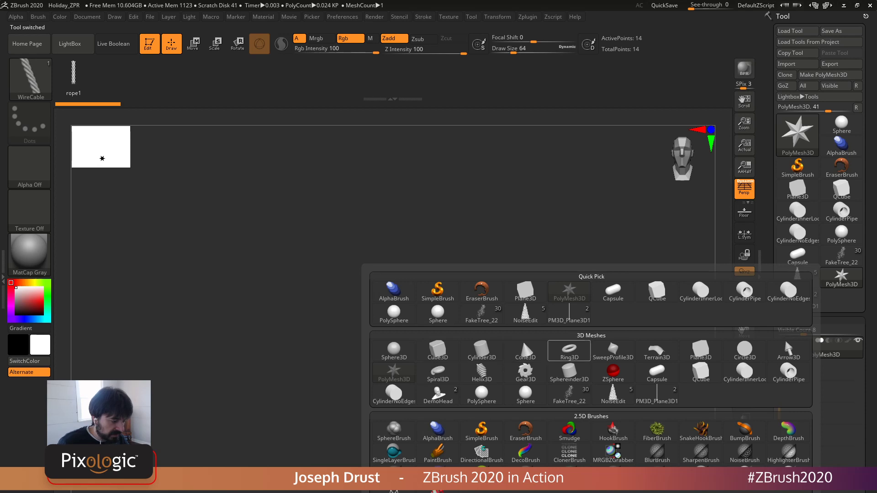
pyautogui.click(525, 351)
pyautogui.keyDown('shift'); pyautogui.moveTo(615, 333); pyautogui.dragTo(594, 347); pyautogui.keyUp('shift')
pyautogui.keyDown('alt'); pyautogui.moveTo(564, 399); pyautogui.dragTo(570, 329); pyautogui.keyUp('alt')
# Step: Stretch the cone vertically with the move gizmo and scale it uniformly into a tall, narrow tree shape
pyautogui.press('w')
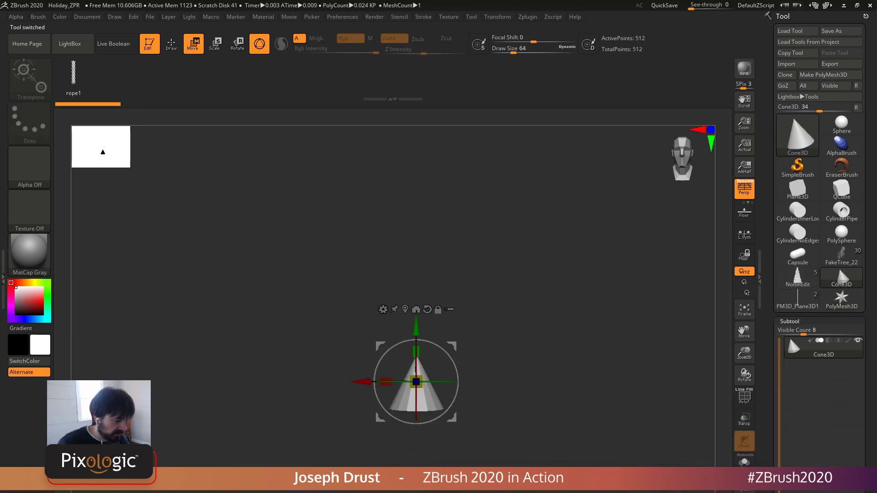
pyautogui.moveTo(416, 352); pyautogui.dragTo(443, 243)
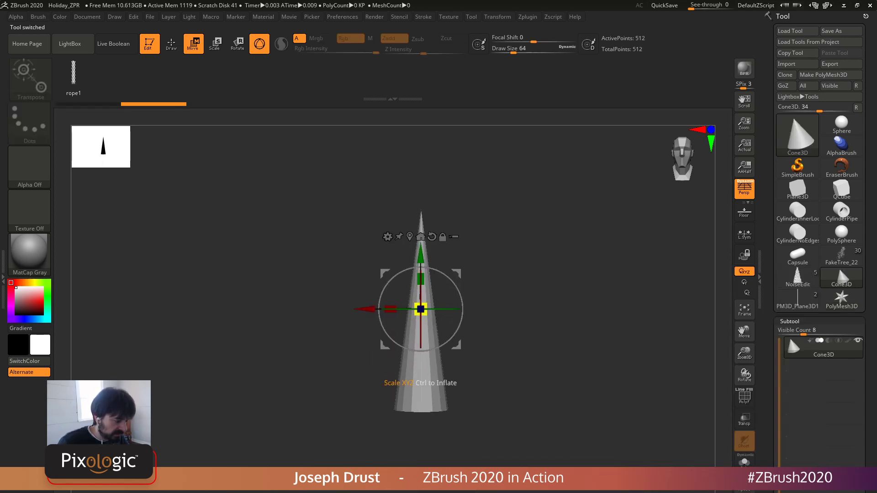
pyautogui.moveTo(421, 310); pyautogui.dragTo(450, 283)
pyautogui.keyDown('alt'); pyautogui.moveTo(480, 315); pyautogui.dragTo(481, 294); pyautogui.keyUp('alt')
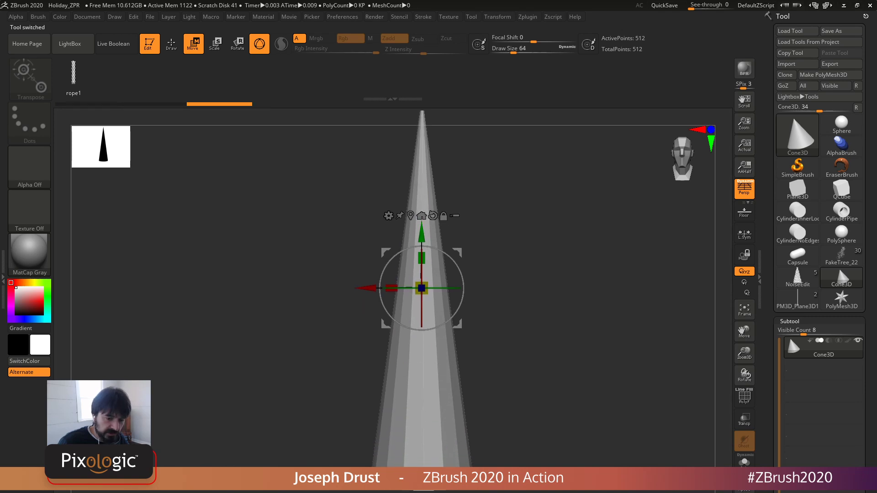
pyautogui.moveTo(422, 288); pyautogui.dragTo(410, 299)
pyautogui.keyDown('alt'); pyautogui.moveTo(480, 315); pyautogui.dragTo(484, 295); pyautogui.keyUp('alt')
pyautogui.moveTo(868, 356); pyautogui.dragTo(868, 187)
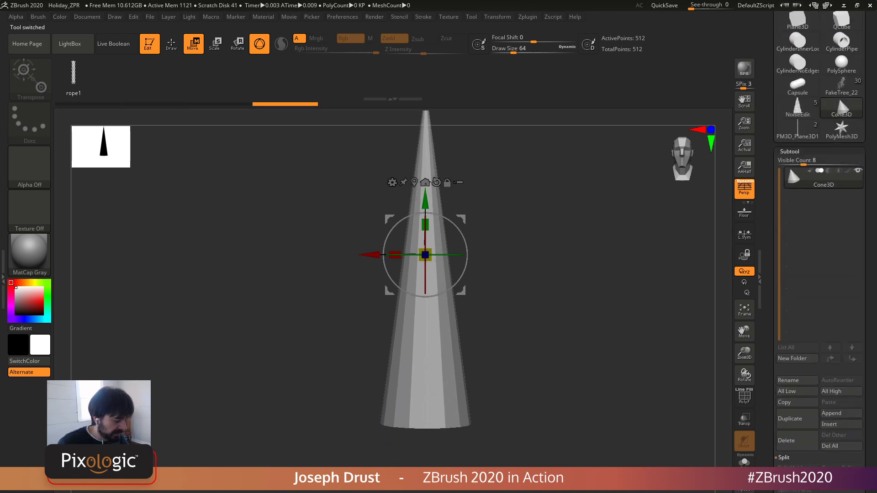
# Step: Subdivide the stretched cone three times and convert it into a PolyMesh3D
pyautogui.moveTo(502, 315); pyautogui.dragTo(482, 322)
pyautogui.hotkey('ctrl', 'd')
pyautogui.hotkey('ctrl', 'd')
pyautogui.hotkey('ctrl', 'd')
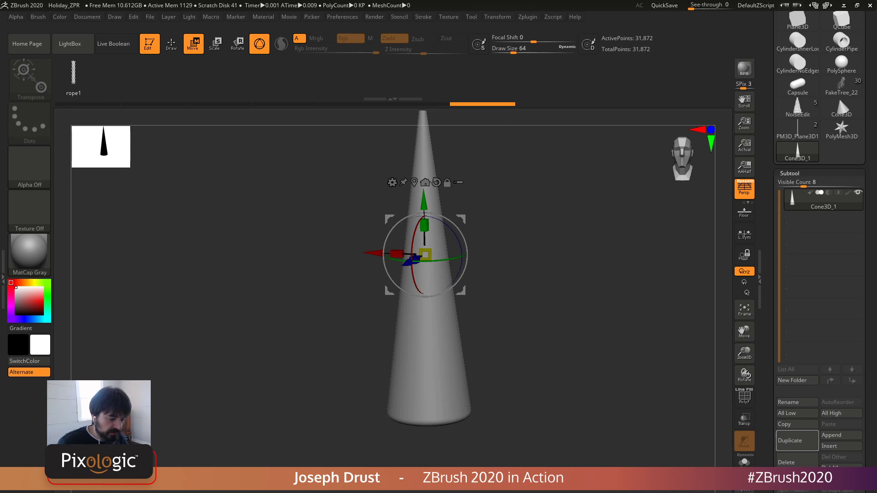
pyautogui.moveTo(868, 429); pyautogui.dragTo(868, 200)
pyautogui.moveTo(868, 64)
pyautogui.mouseDown()
pyautogui.moveTo(868, 462)
pyautogui.moveTo(868, 84)
pyautogui.mouseUp()
pyautogui.click(823, 75)
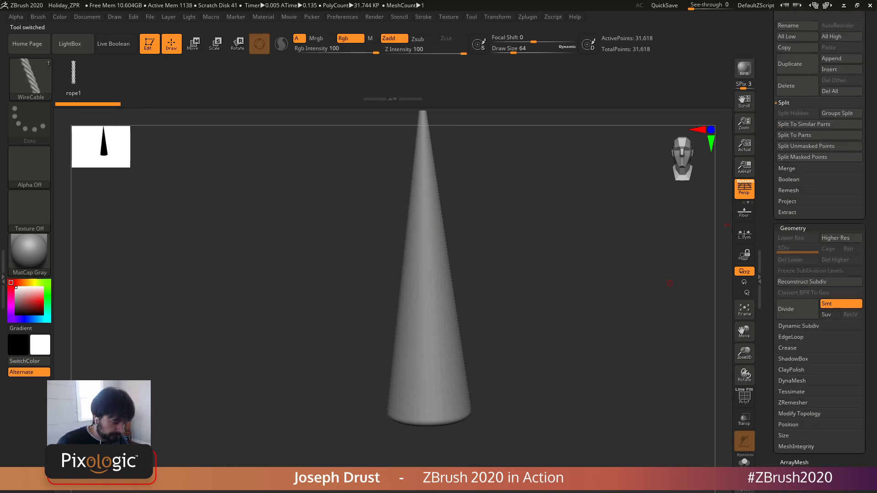
# Step: Add surface noise to the cone with a noise scale of about 228 and strength 0.00152, and apply it to the mesh
pyautogui.moveTo(669, 283); pyautogui.dragTo(699, 318)
pyautogui.moveTo(868, 357); pyautogui.dragTo(868, 292)
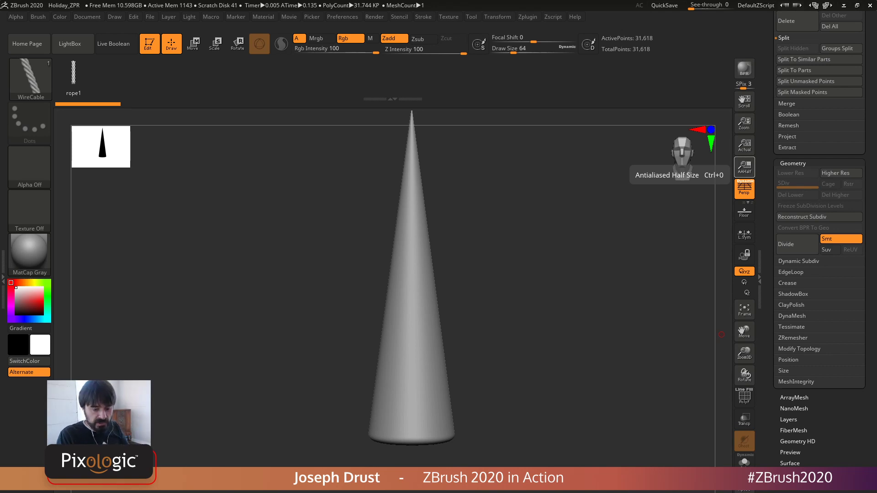
pyautogui.scroll(-3, 819, 274)
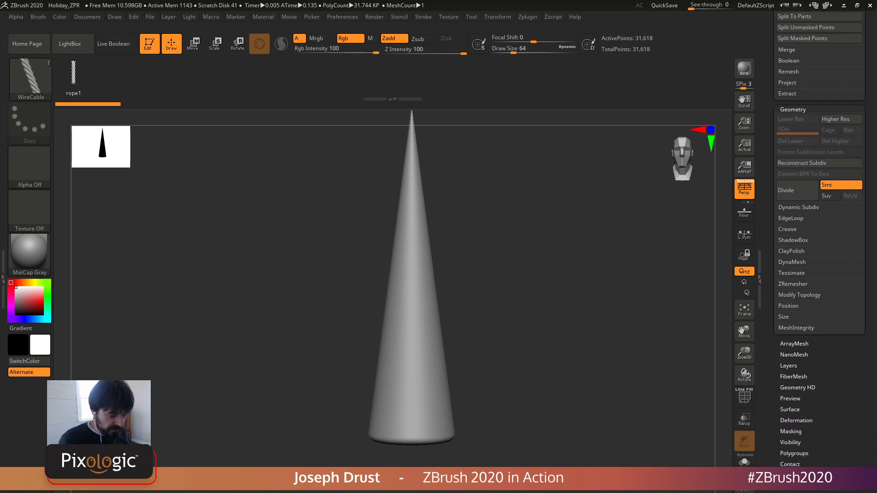
pyautogui.scroll(-6, 820, 274)
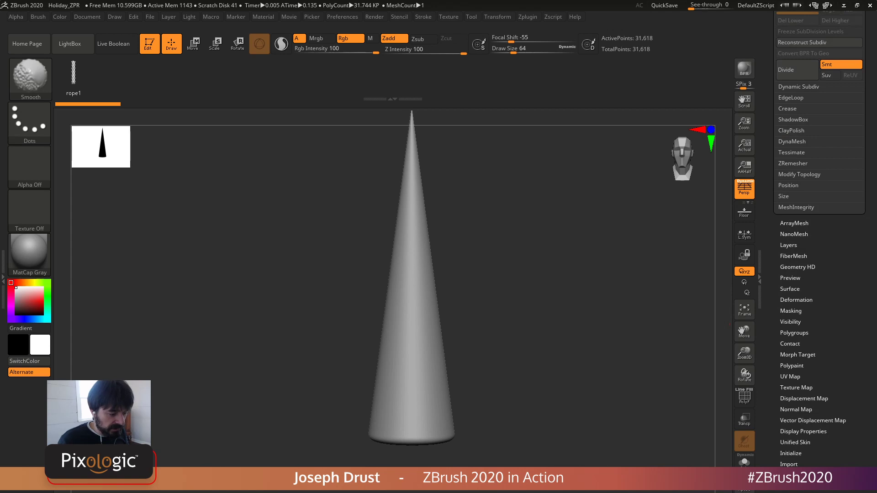
pyautogui.keyDown('shift'); pyautogui.click(790, 289); pyautogui.keyUp('shift')
pyautogui.click(790, 298)
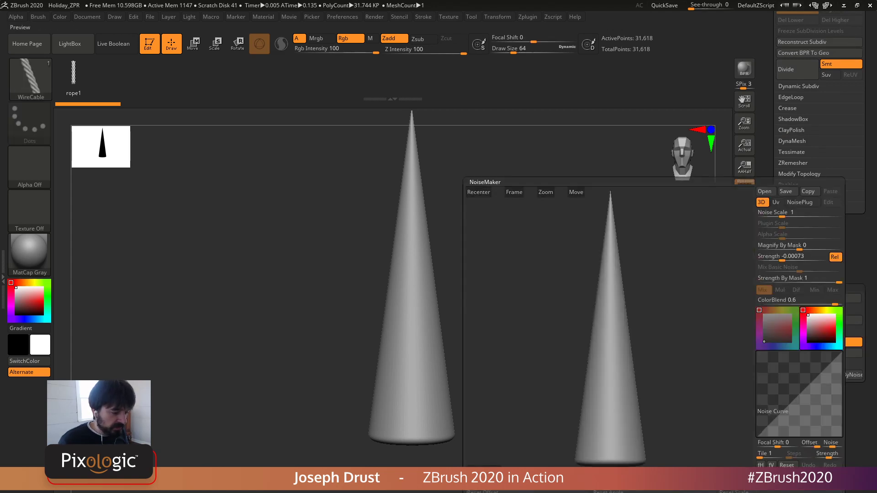
pyautogui.moveTo(783, 213); pyautogui.dragTo(827, 215)
pyautogui.moveTo(782, 259); pyautogui.dragTo(803, 258)
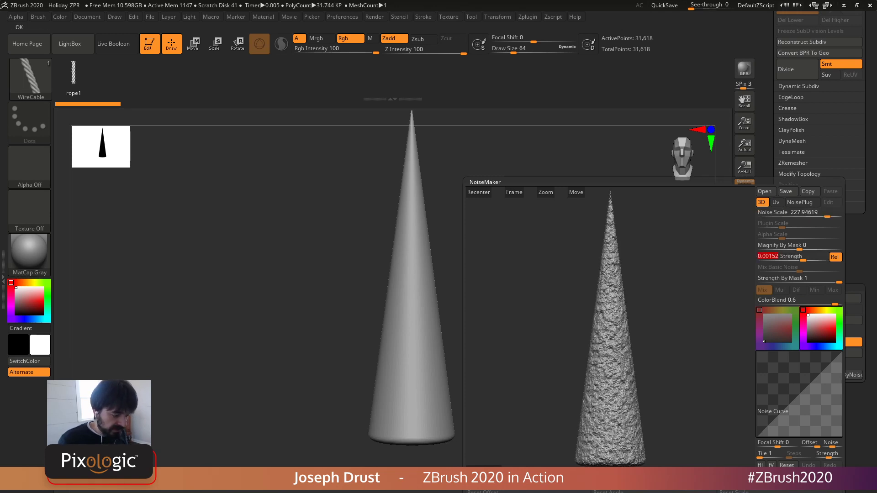
pyautogui.click(776, 482)
pyautogui.click(794, 353)
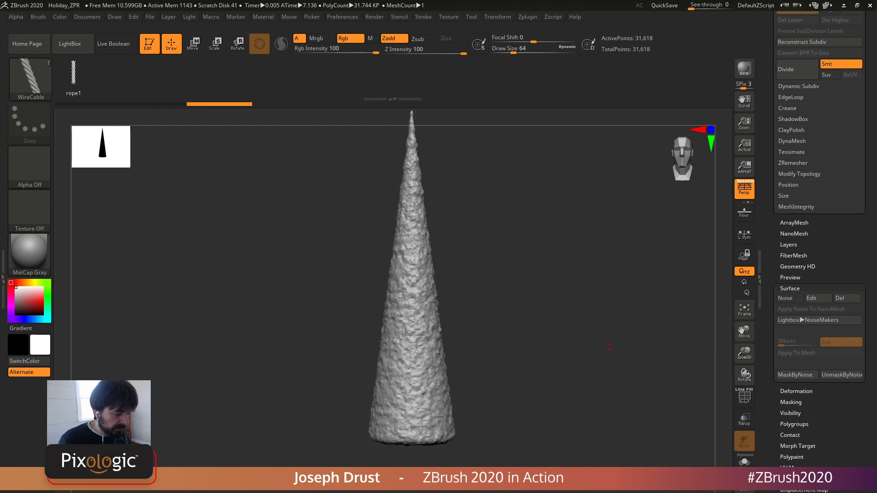
pyautogui.moveTo(519, 289); pyautogui.dragTo(453, 318)
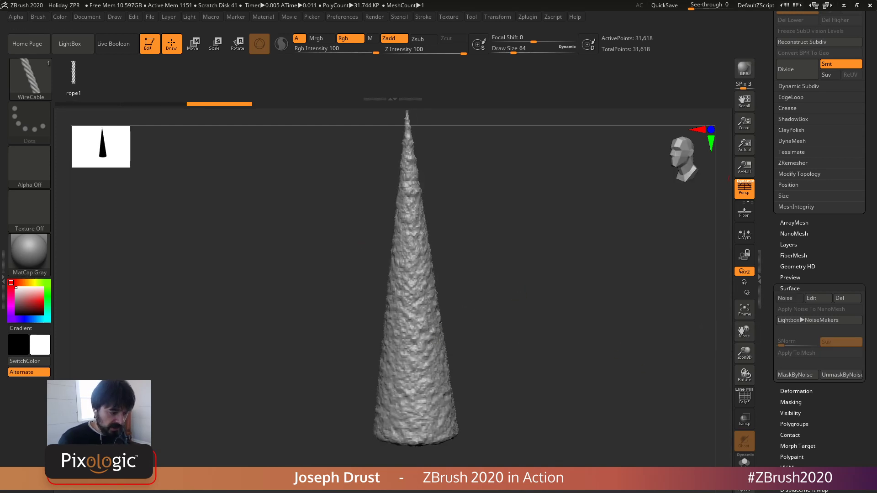
# Step: Switch the active tool to the NoiseEdit fake tree, view its sculpted shape and select the Wires subtool
pyautogui.moveTo(769, 183); pyautogui.dragTo(769, 366)
pyautogui.moveTo(841, 171)
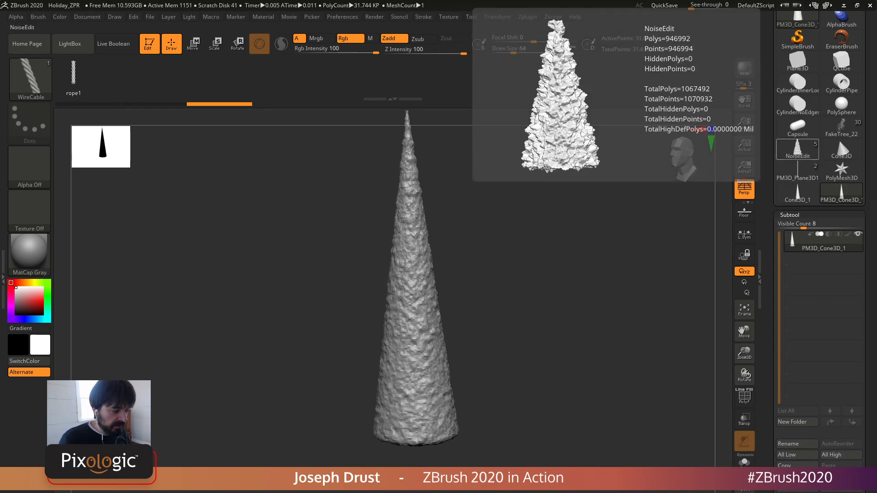
pyautogui.click(798, 148)
pyautogui.keyDown('alt'); pyautogui.moveTo(519, 292); pyautogui.dragTo(519, 307); pyautogui.keyUp('alt')
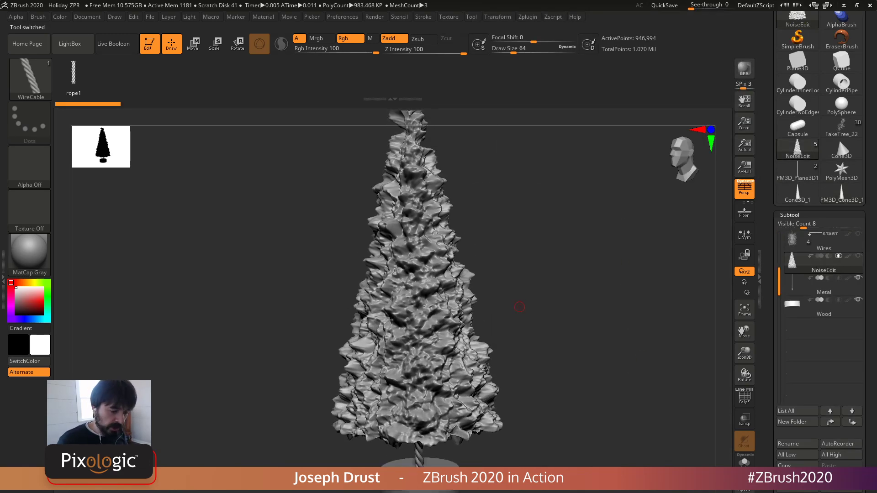
pyautogui.moveTo(614, 313)
pyautogui.mouseDown()
pyautogui.moveTo(686, 311)
pyautogui.moveTo(609, 304)
pyautogui.mouseUp()
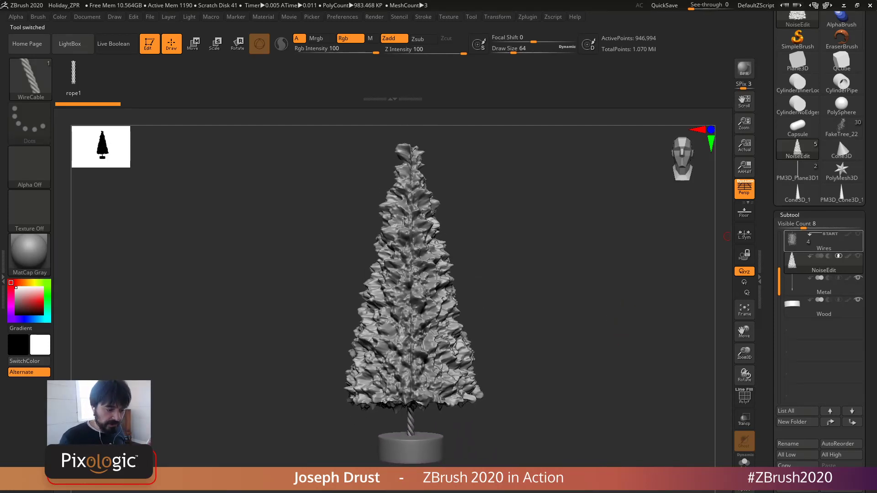
pyautogui.click(818, 241)
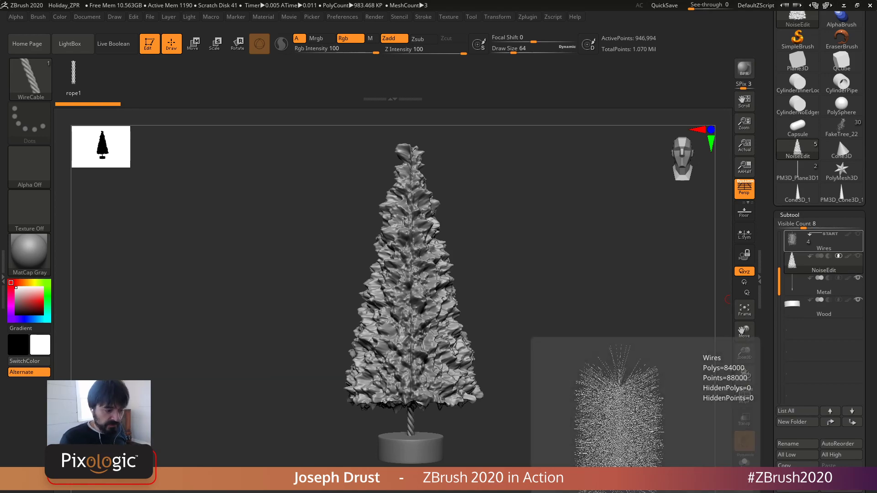
pyautogui.keyDown('alt'); pyautogui.moveTo(610, 346); pyautogui.dragTo(587, 233); pyautogui.keyUp('alt')
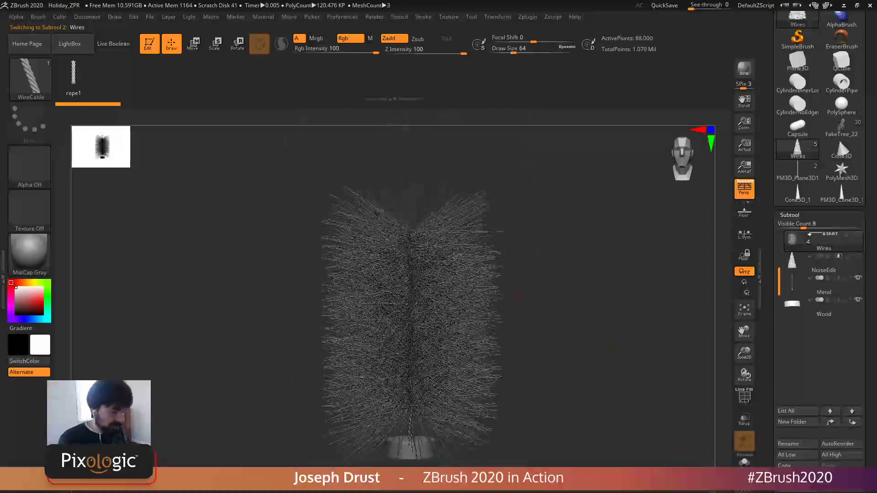
# Step: Turn on Live Boolean, show the NoiseEdit and Wires subtools, and inspect the trimmed fibers from several angles
pyautogui.click(116, 44)
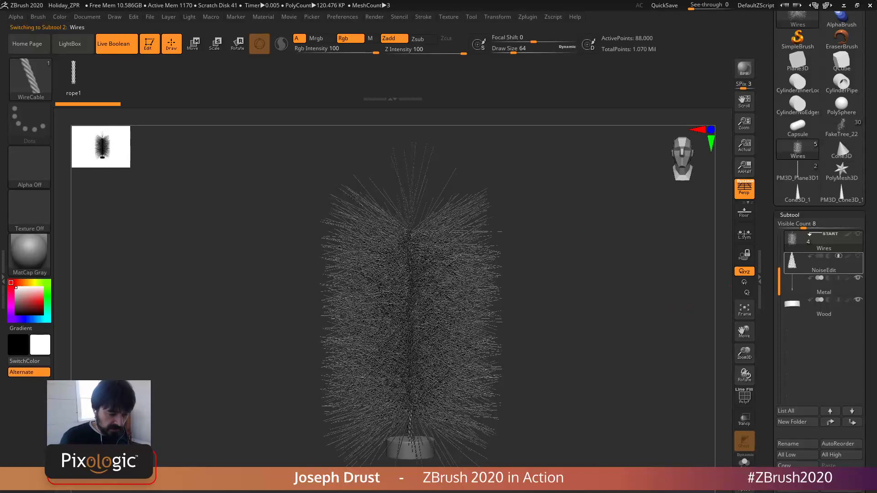
pyautogui.click(857, 256)
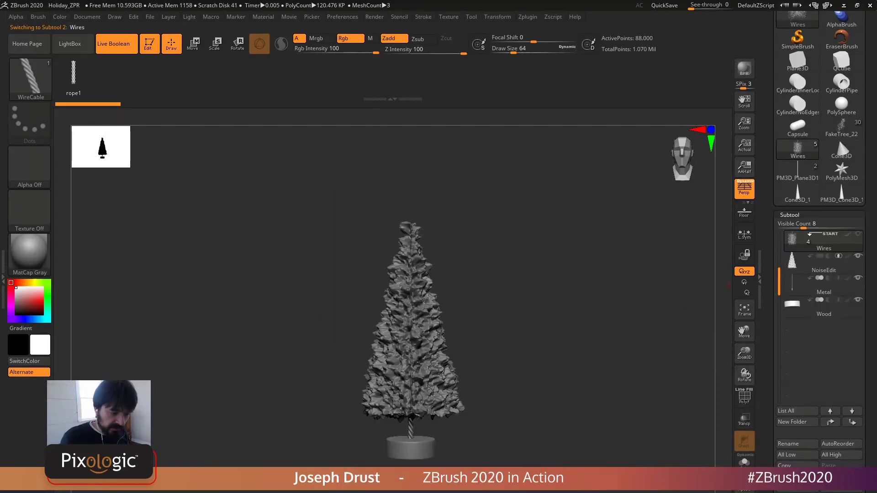
pyautogui.click(858, 234)
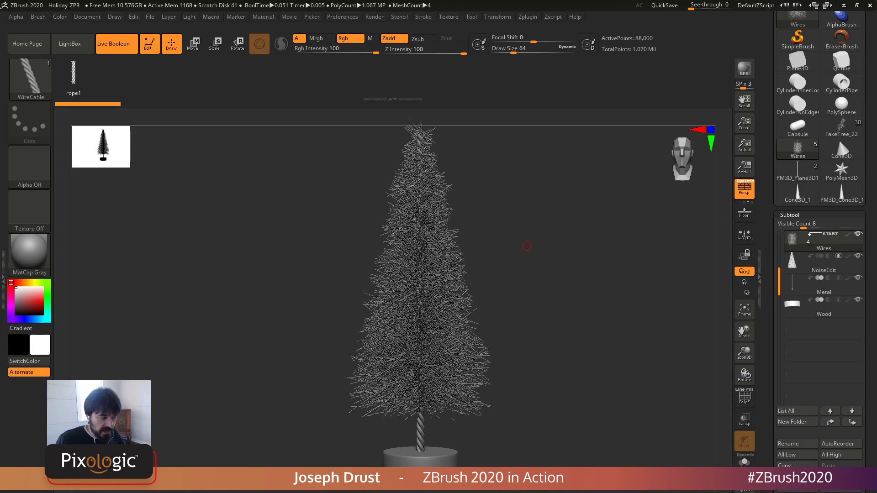
pyautogui.moveTo(527, 247)
pyautogui.mouseDown()
pyautogui.moveTo(566, 242)
pyautogui.moveTo(536, 293)
pyautogui.moveTo(546, 312)
pyautogui.moveTo(571, 255)
pyautogui.mouseUp()
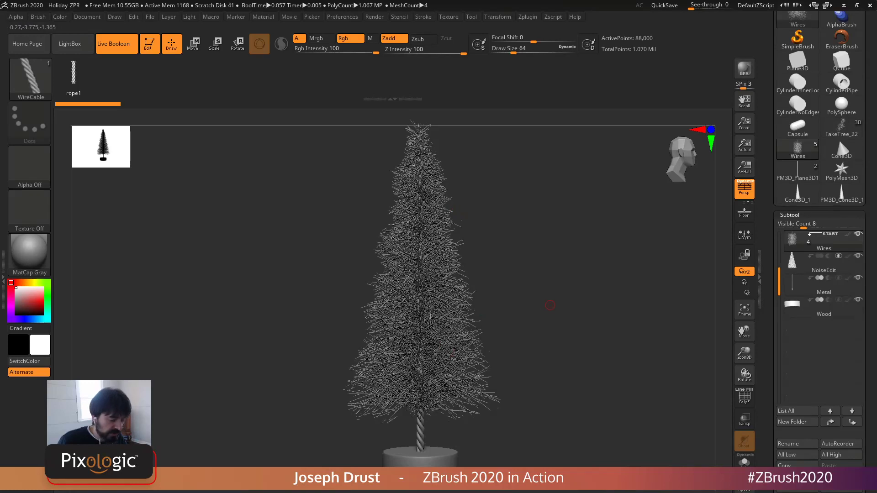
pyautogui.moveTo(556, 307); pyautogui.dragTo(505, 383)
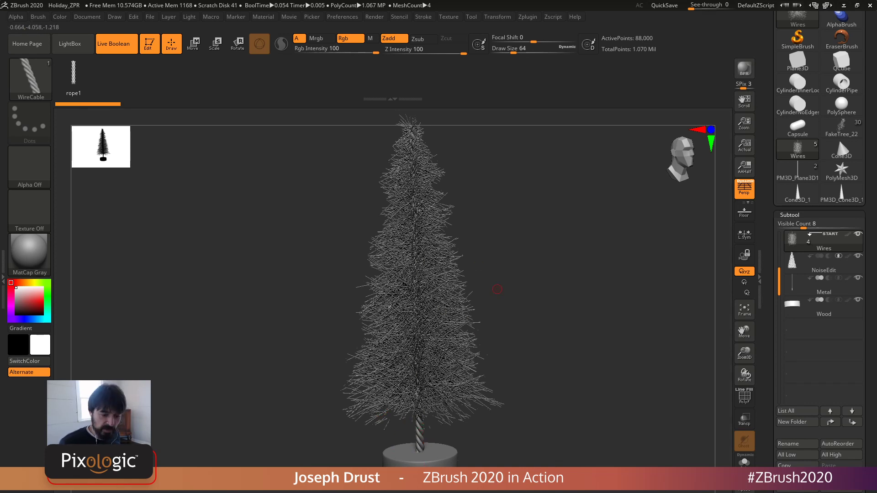
pyautogui.moveTo(531, 279); pyautogui.dragTo(441, 294)
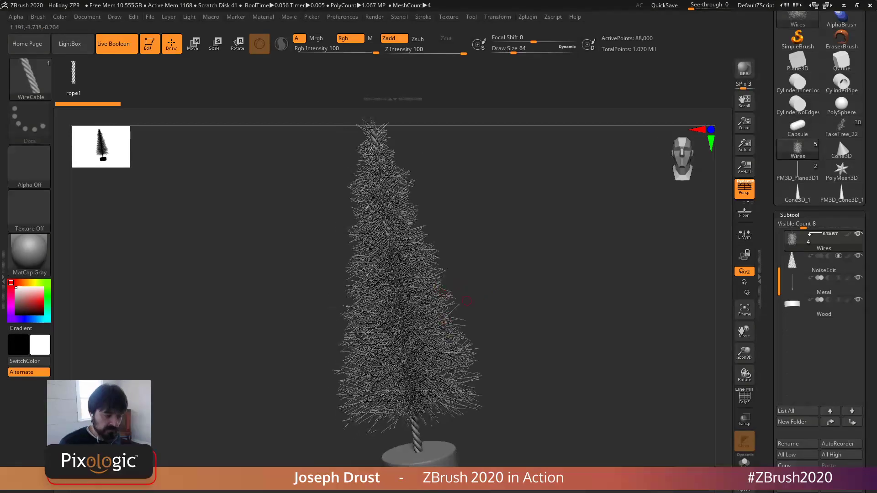
# Step: Select the NoiseEdit subtool, view it in Solo mode and return to the full Live Boolean tree
pyautogui.click(823, 261)
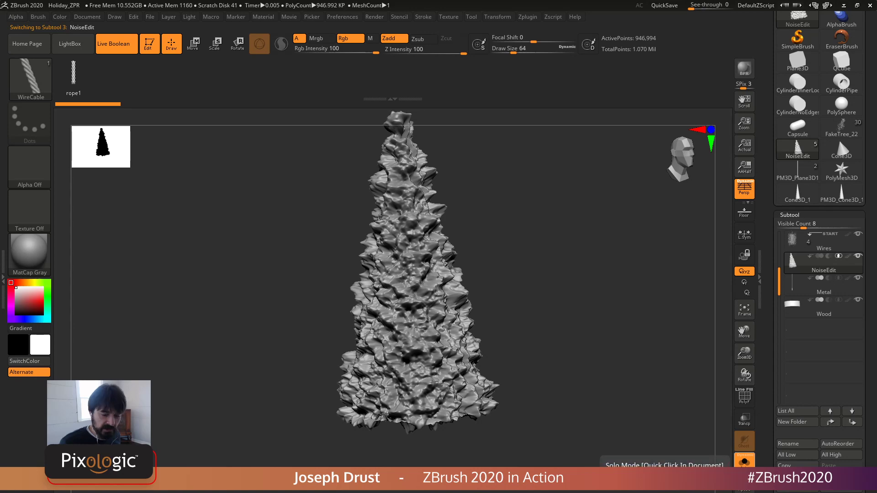
pyautogui.click(744, 461)
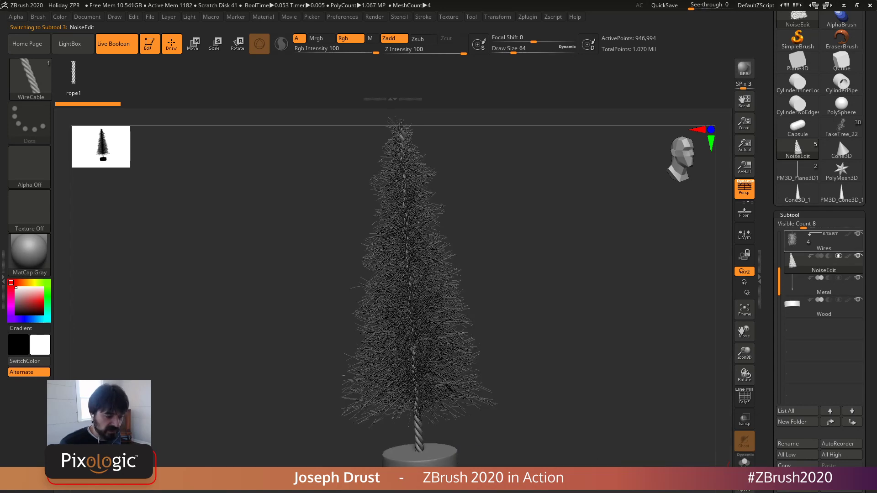
pyautogui.moveTo(639, 366); pyautogui.dragTo(621, 363)
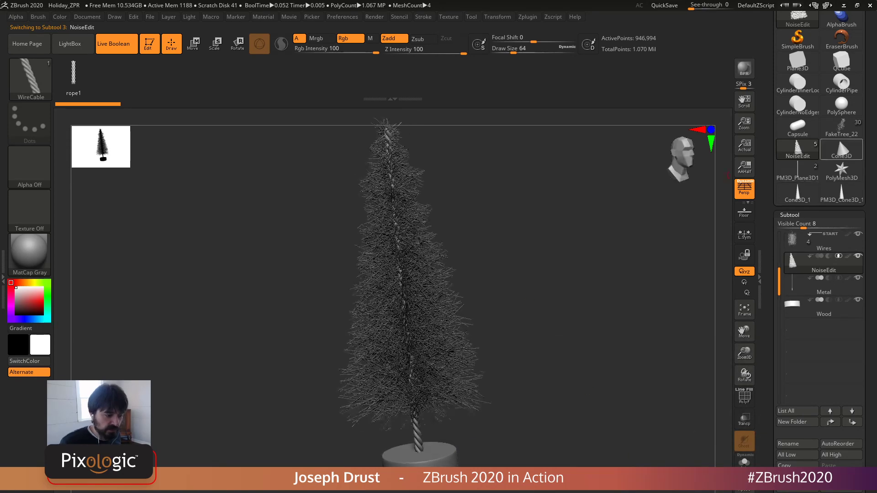
# Step: Open the HolidayFull_ZPR project from LightBox and view the full scene with the trees and car
pyautogui.press(',')
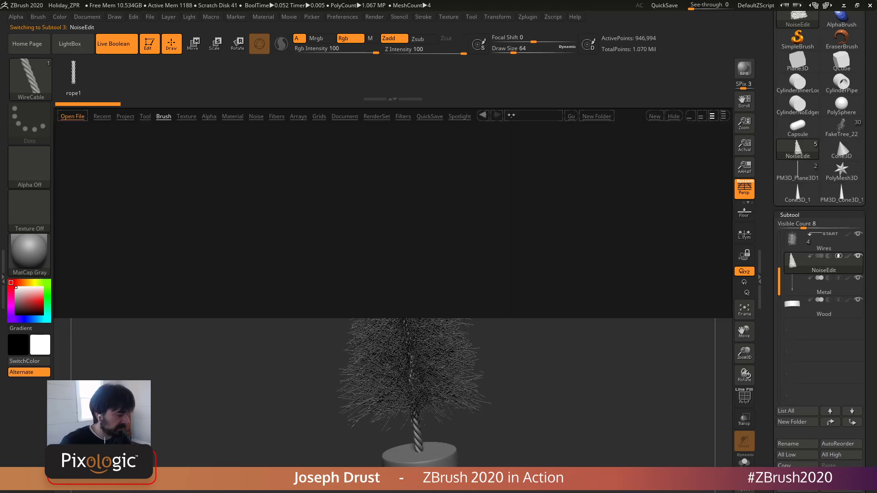
pyautogui.click(126, 116)
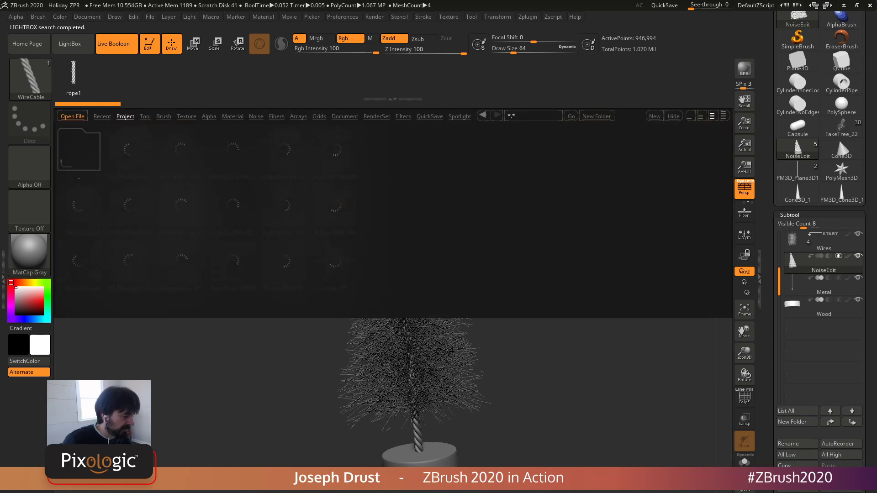
pyautogui.doubleClick(214, 149)
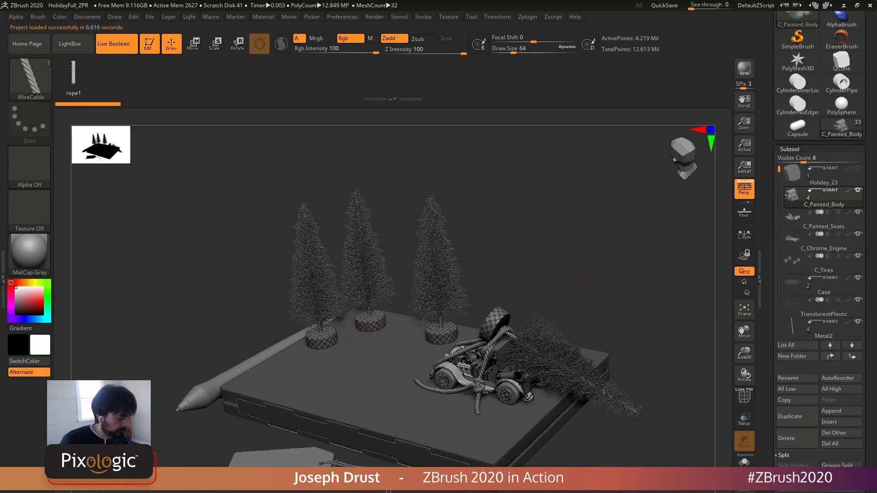
pyautogui.moveTo(586, 277); pyautogui.dragTo(566, 235)
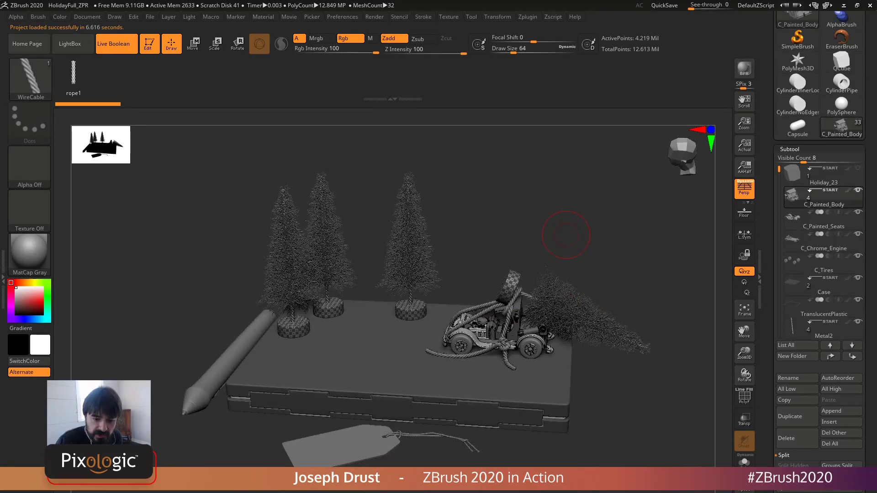